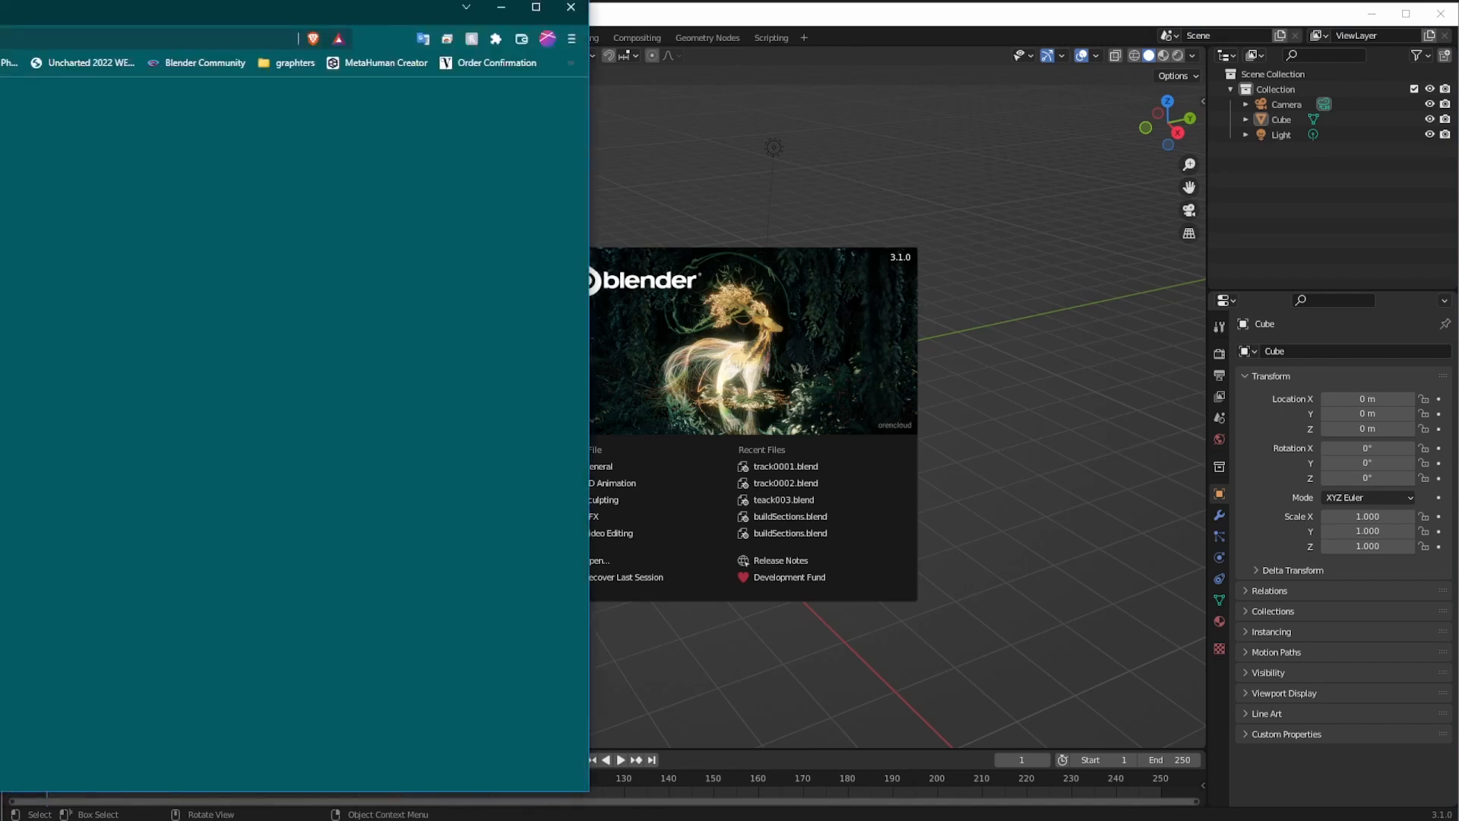
Bring the browser window into view and browse coverr.co's Aerial Videography category of free stock videos
left_click_drag(182, 9, 722, 44)
left_click_drag(412, 258, 11, 216)
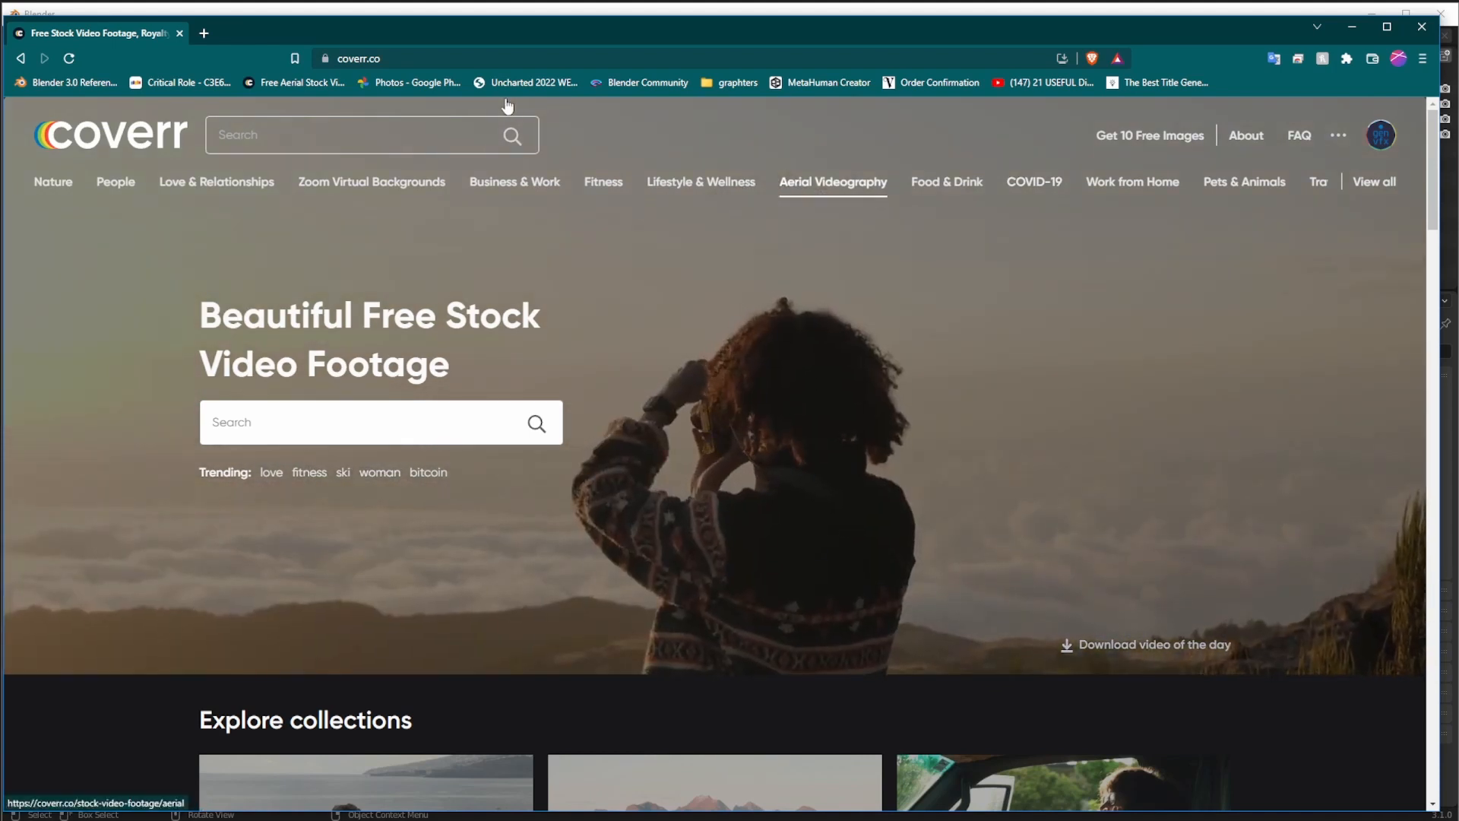
left_click(833, 182)
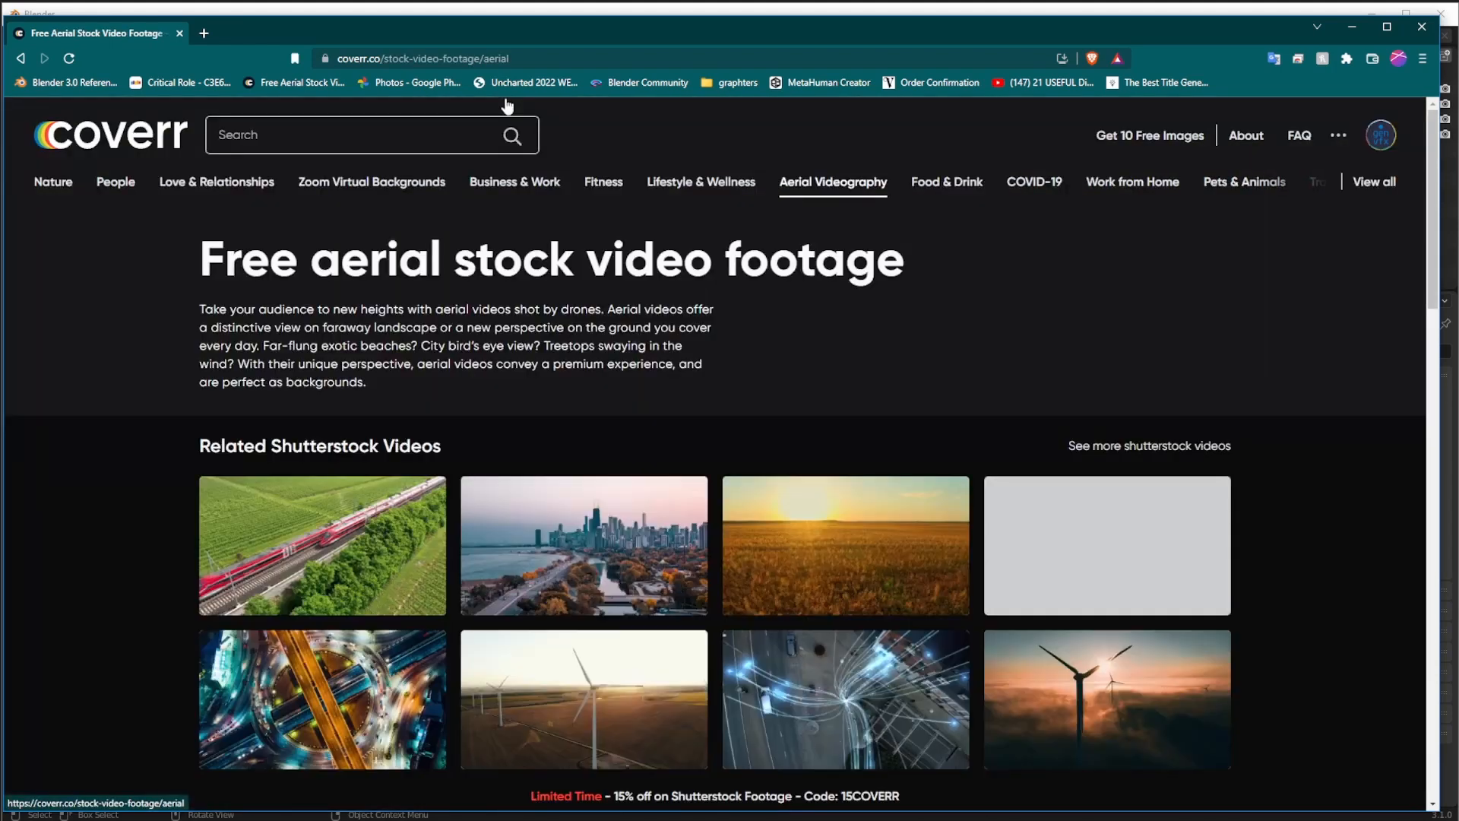
mouse_move(1433, 209)
left_mouse_down()
mouse_move(1432, 239)
mouse_move(1432, 210)
left_mouse_up()
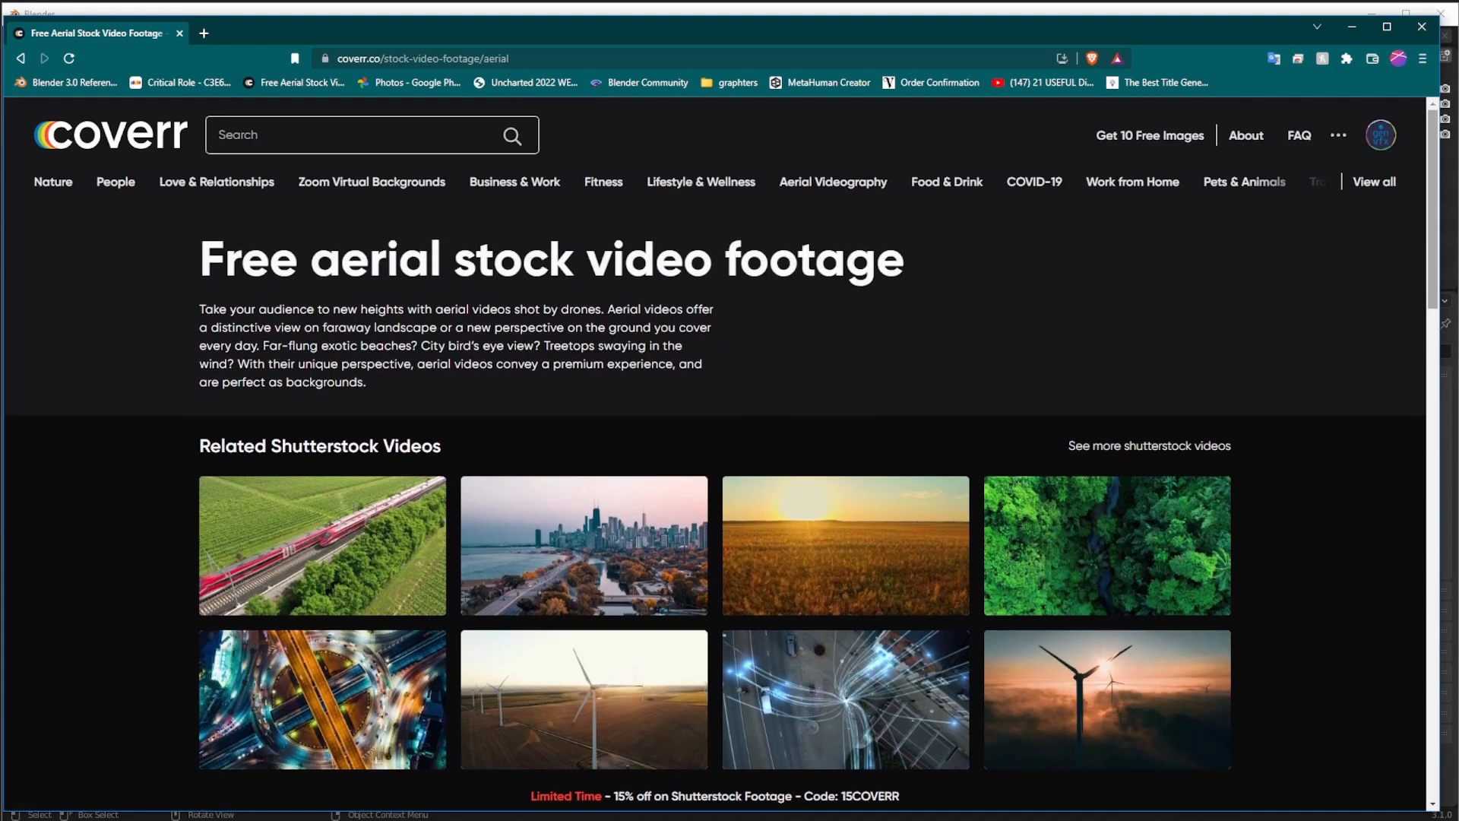
left_click_drag(1432, 210, 1433, 380)
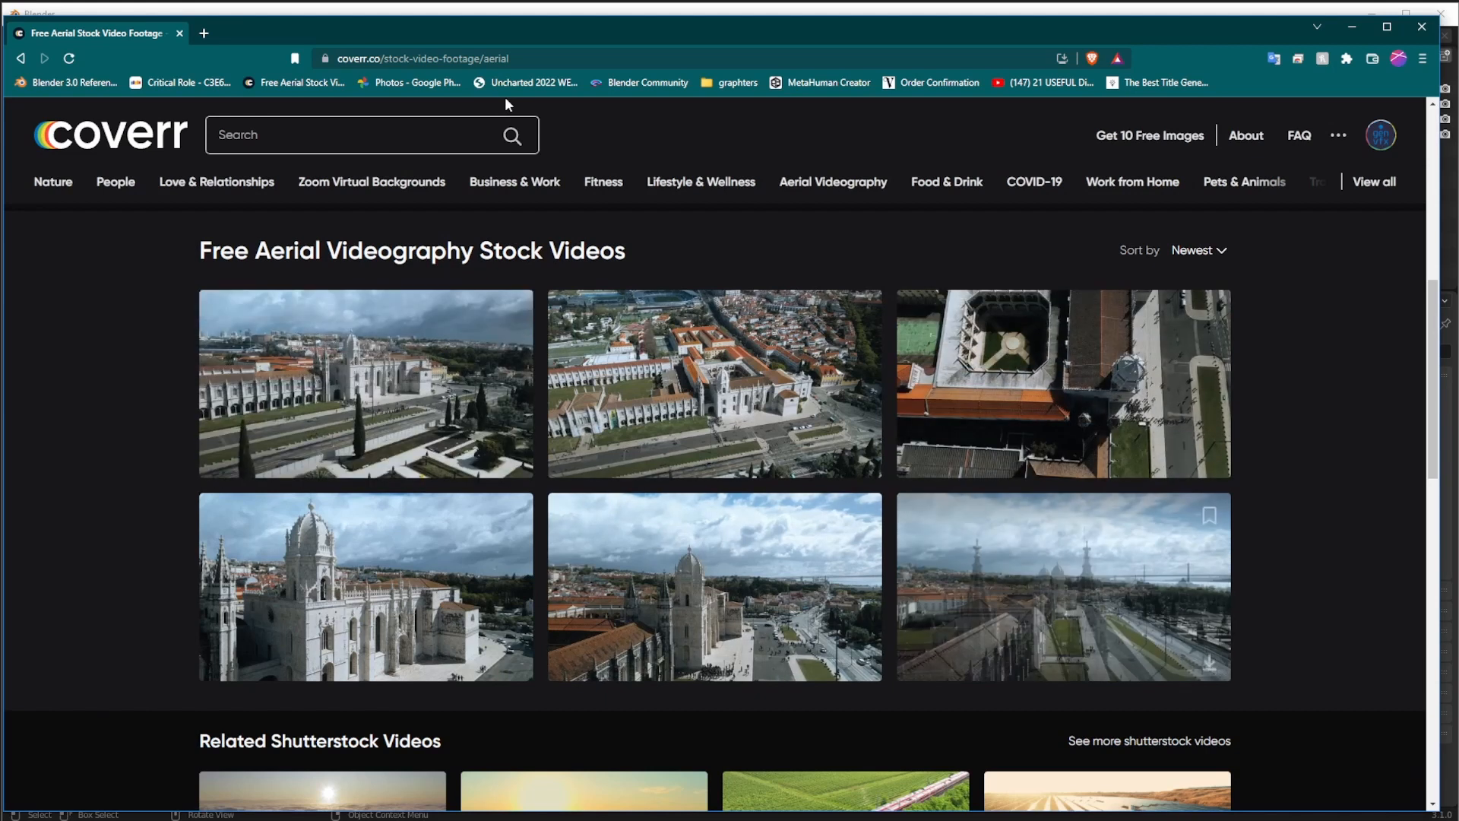
Look further through the free aerial videos, preview the clip "A tide of foamy waves" and close its preview
scroll(508, 104, "down", 10)
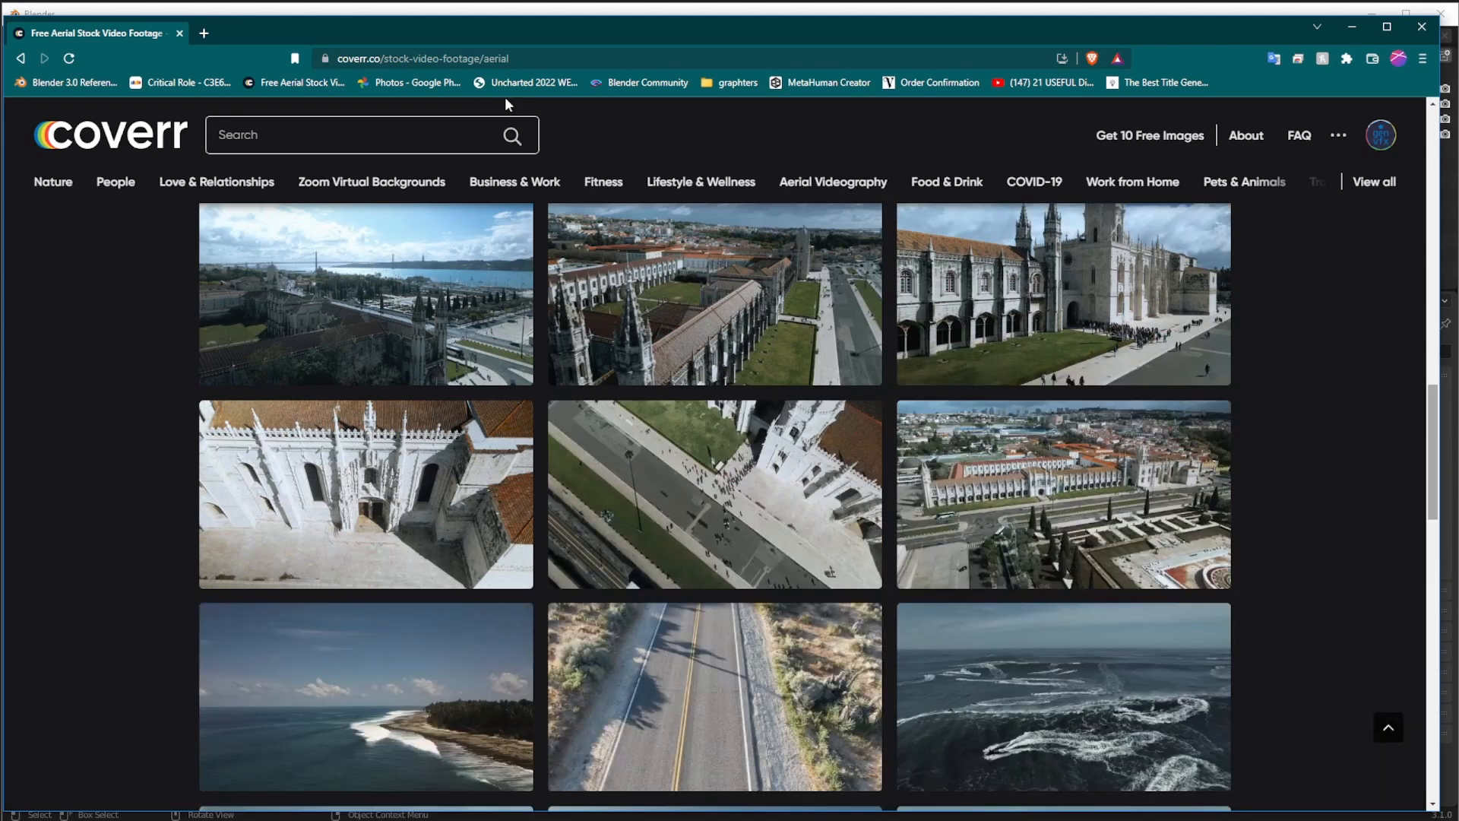
scroll(508, 104, "down", 5)
left_click(715, 544)
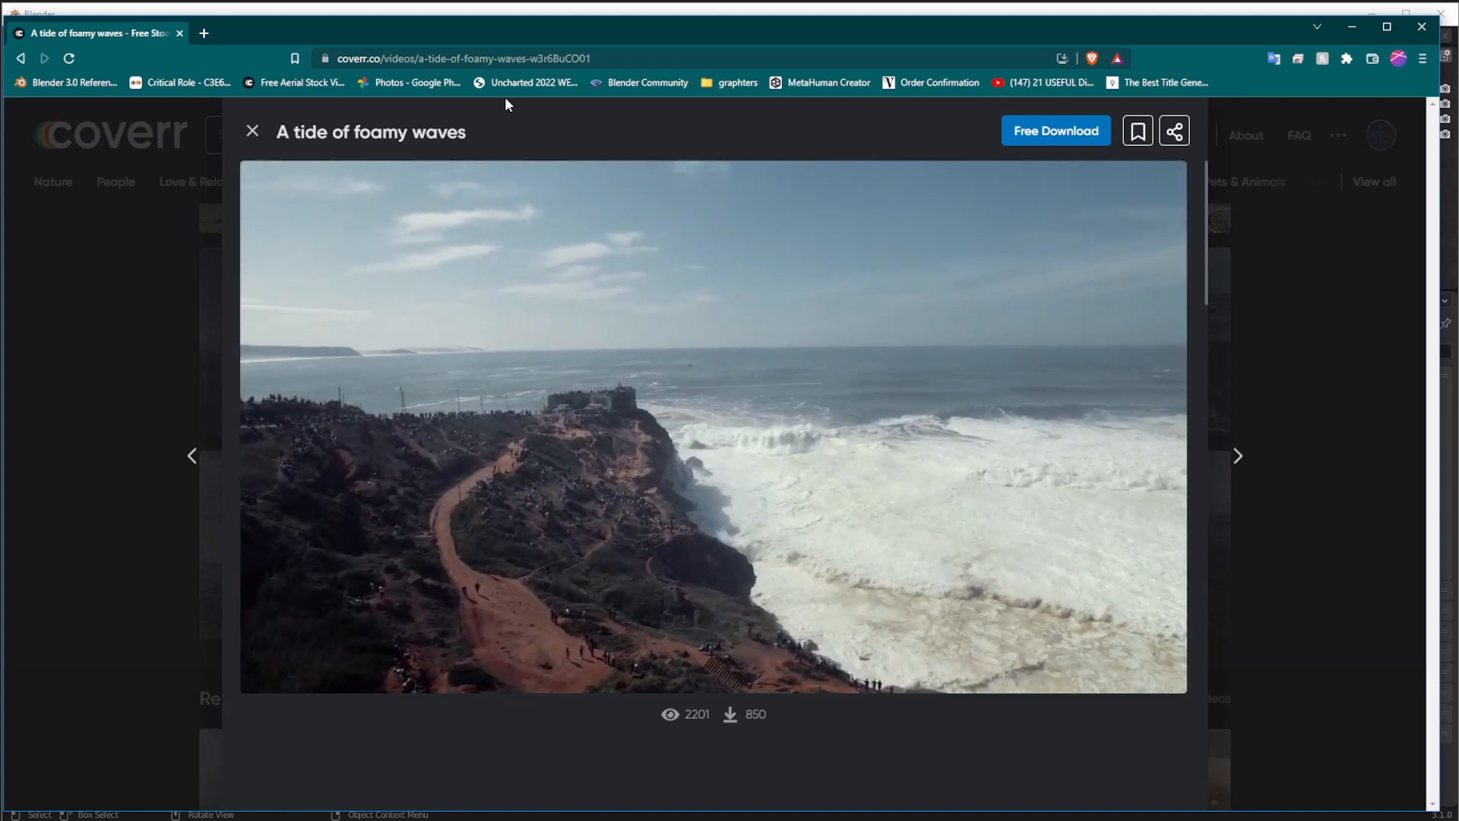
left_click(505, 97)
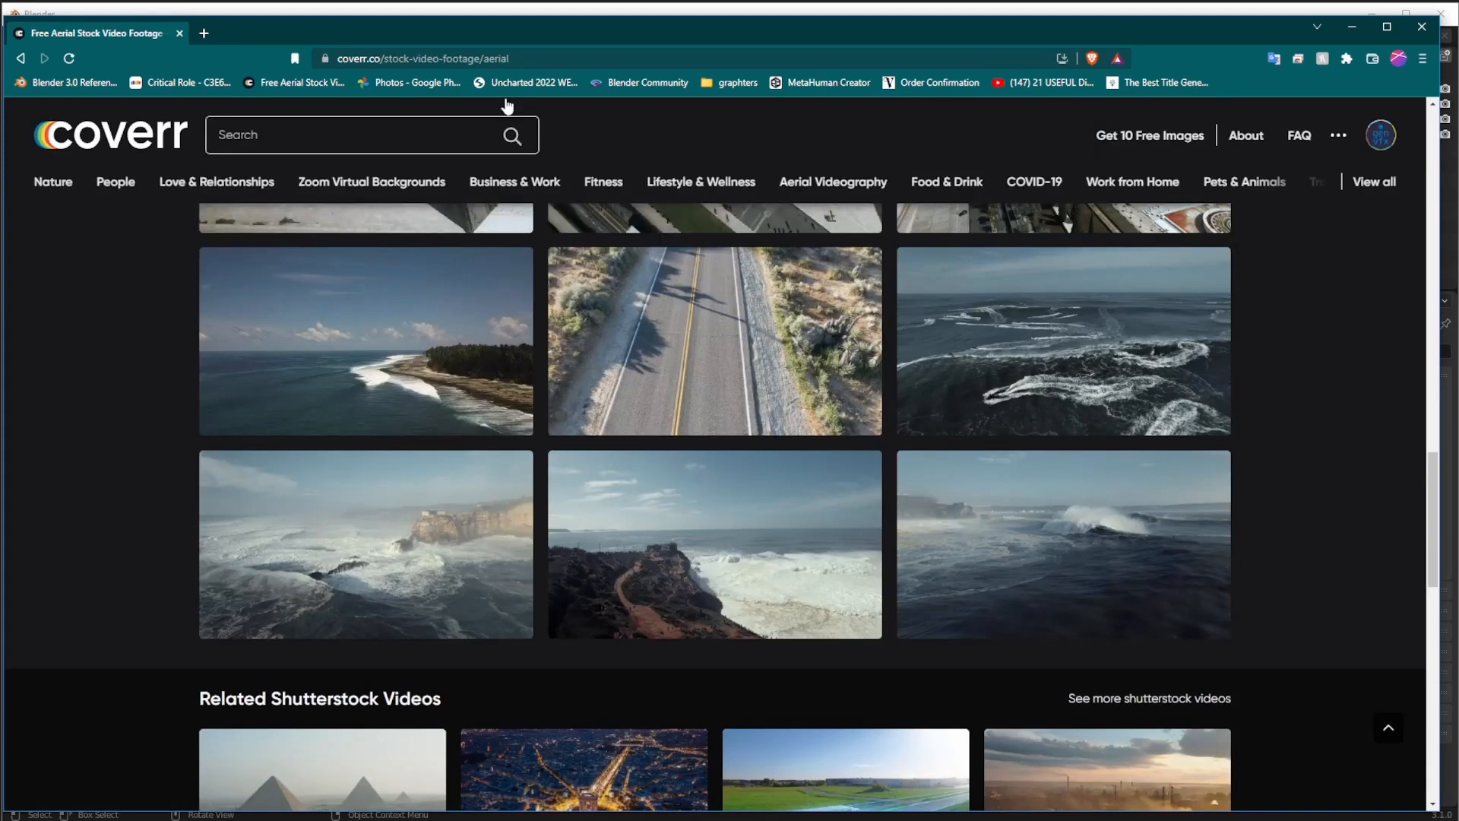
View the saved clip "Muriwai Golf Course in New Zealand" through the coverr.co account, and close the browser
left_click(1381, 135)
left_click(1351, 262)
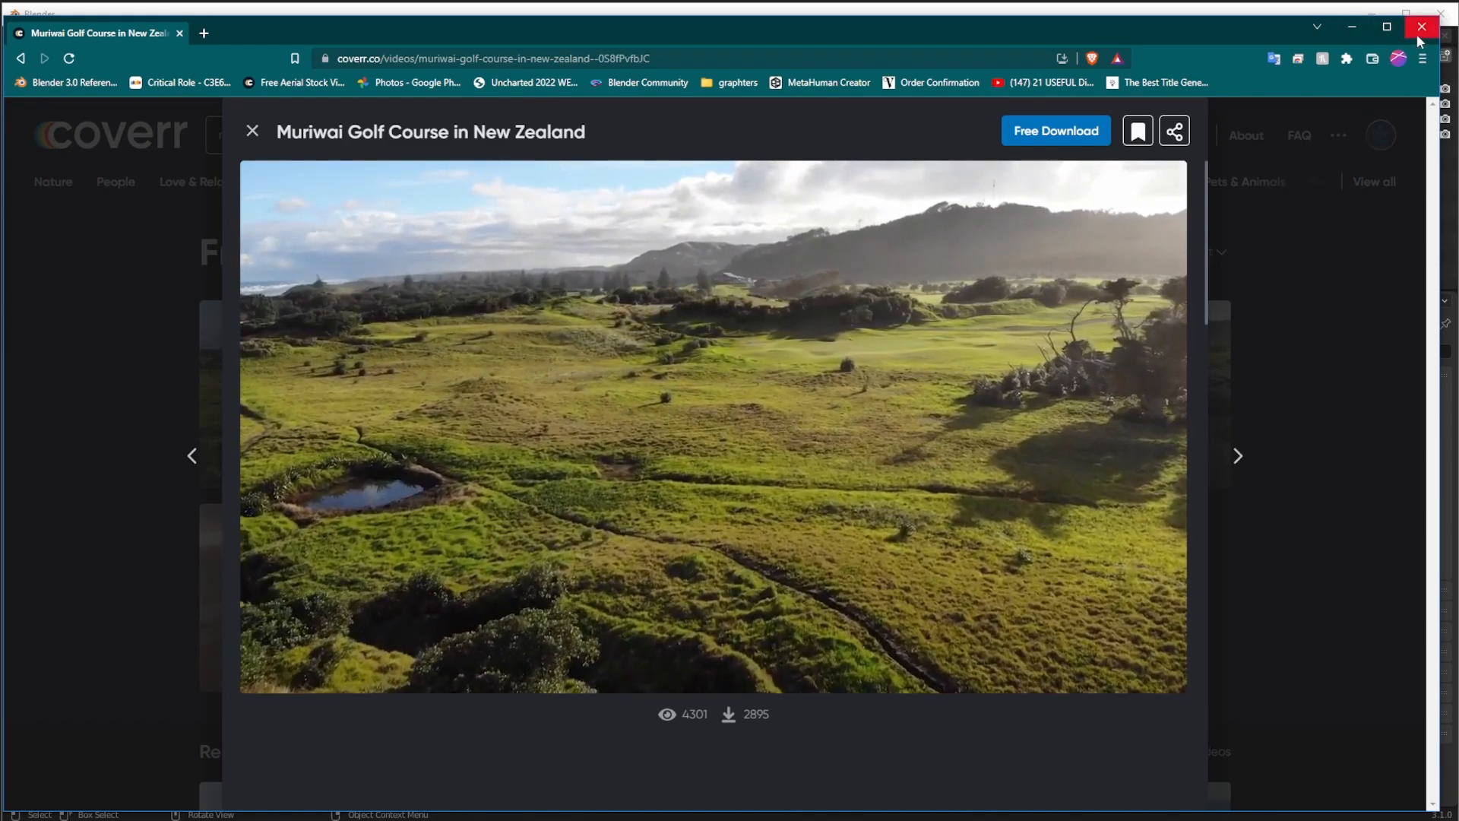
left_click(1418, 29)
Create a new file from the VFX template in Blender without saving the current untitled file
left_click(839, 391)
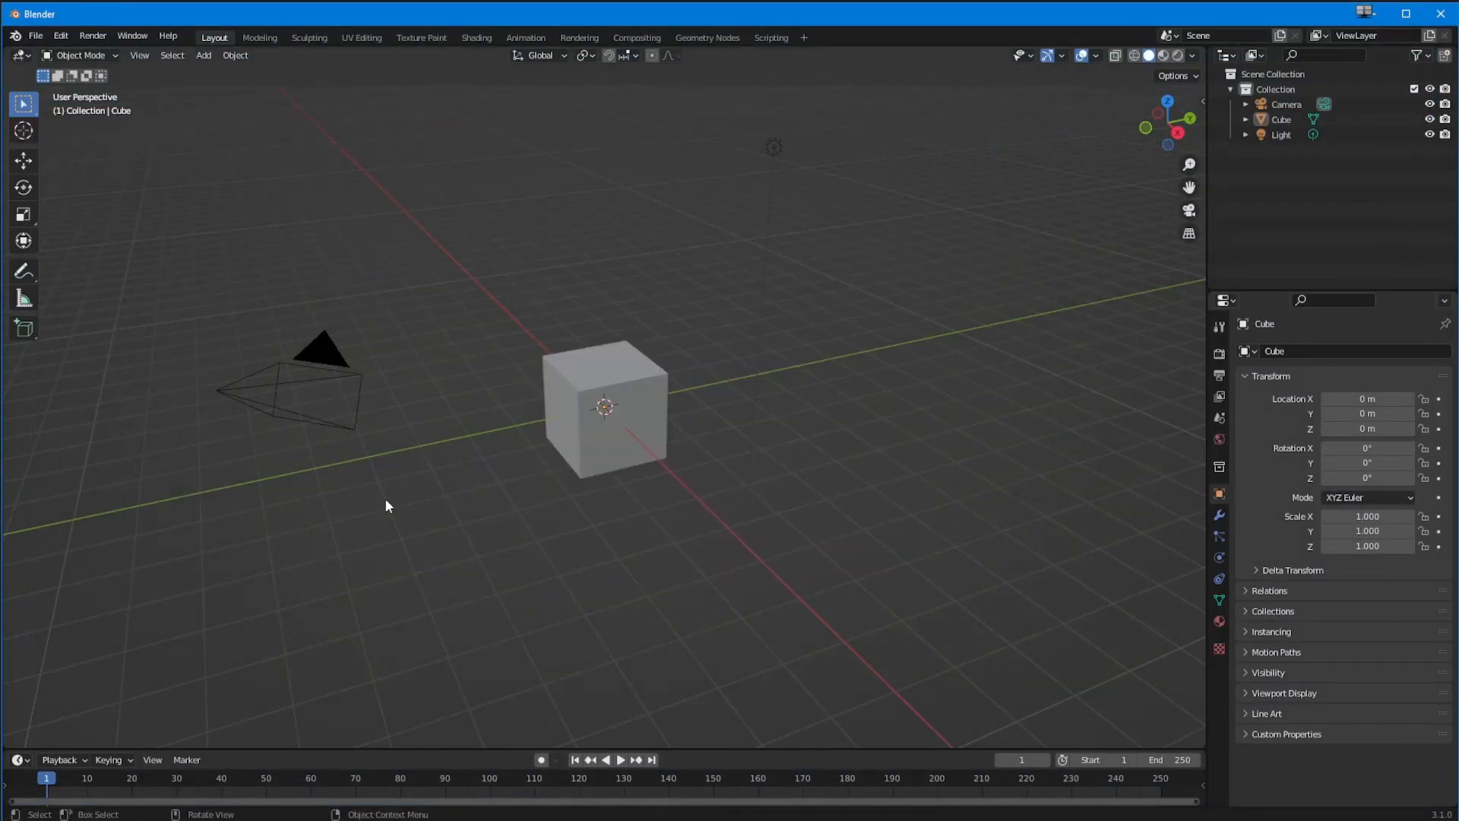
left_click(15, 35)
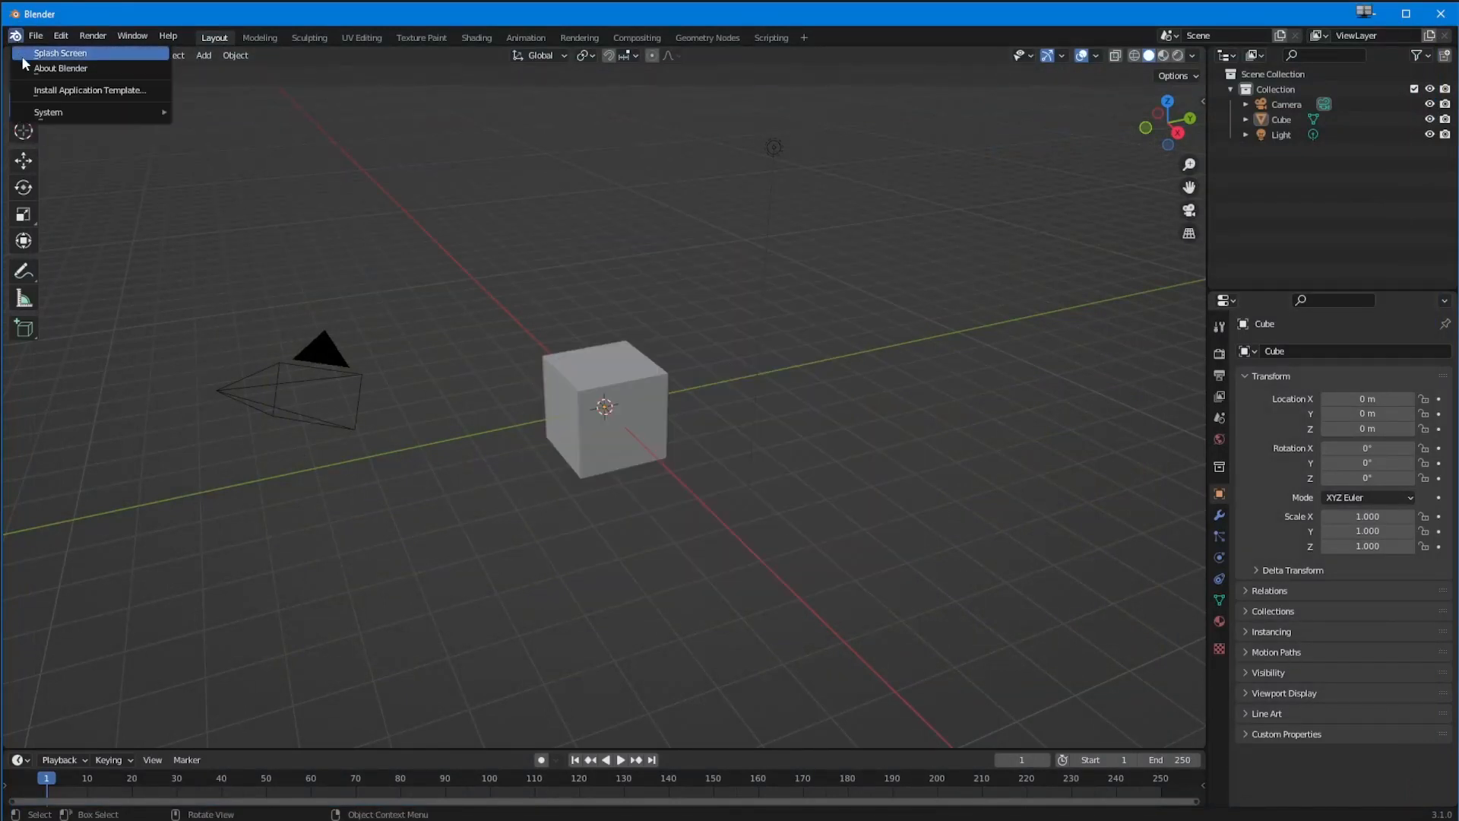
left_click(34, 50)
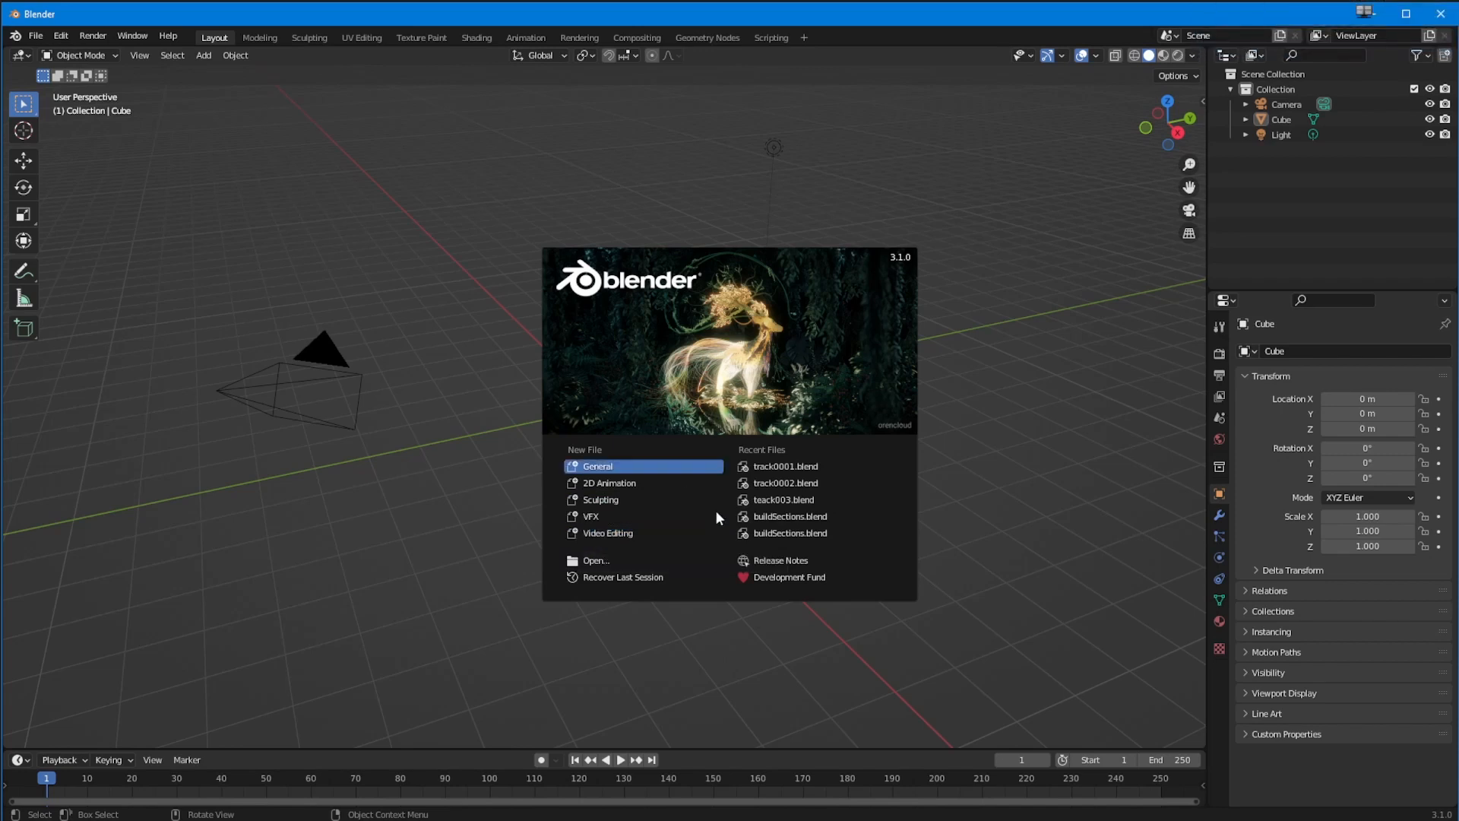
left_click(587, 517)
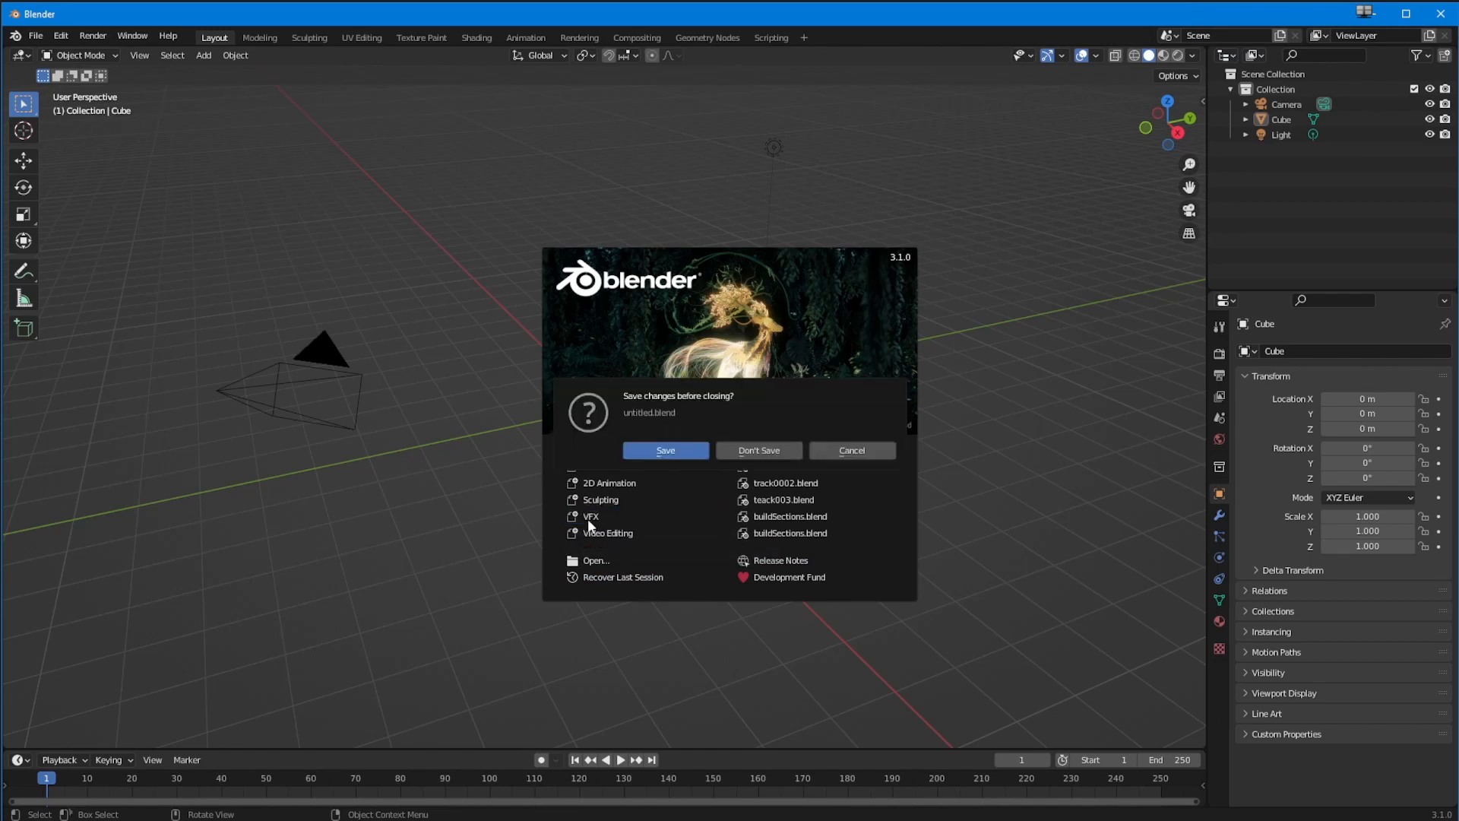
left_click(747, 452)
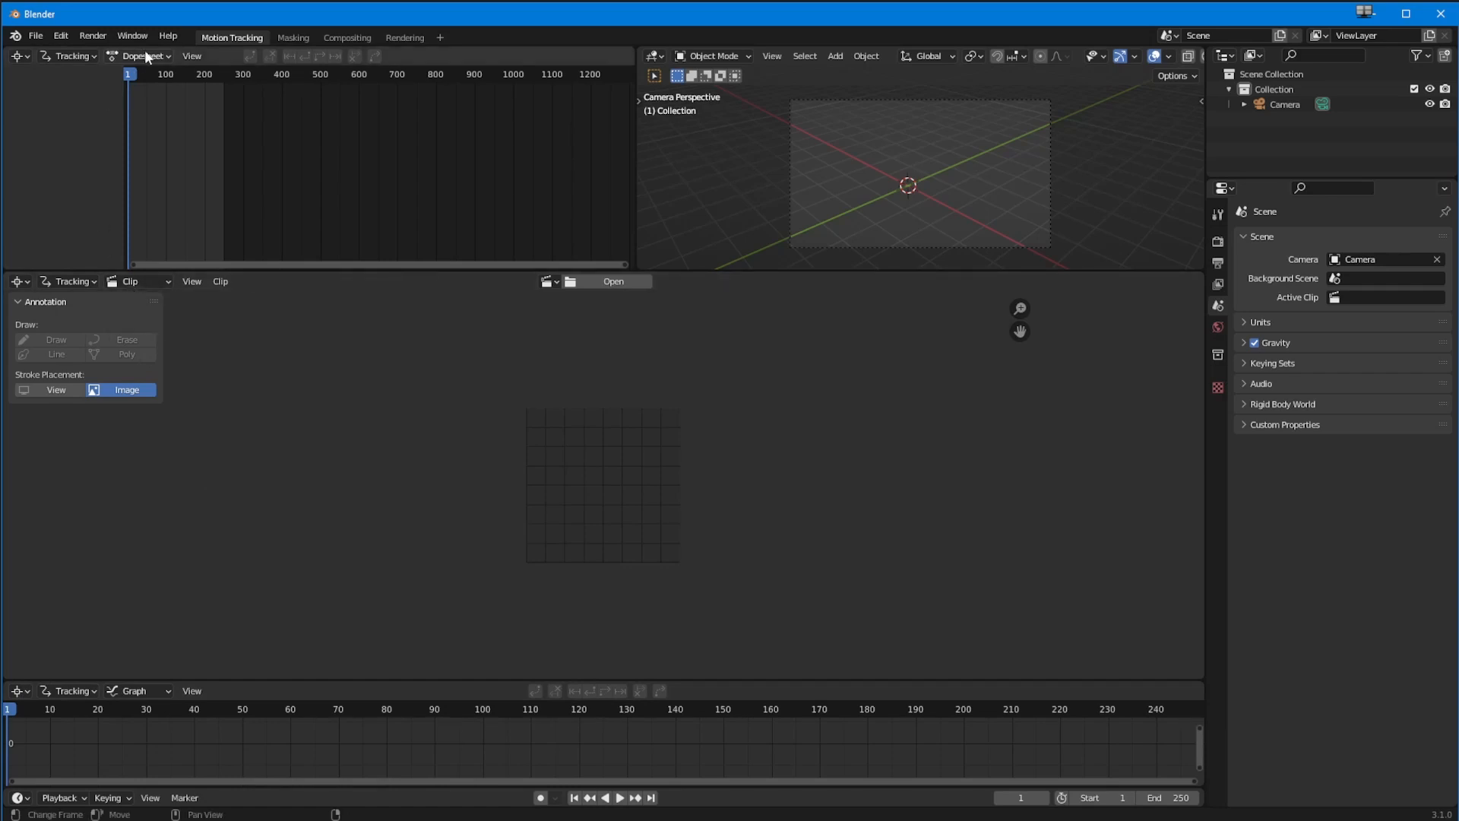
Load the clip "Muriwai Golf Course in New Zealand.mp4" from O:\_ASSETS\footage into the movie clip editor
middle_click_drag(175, 192, 494, 193, "ctrl")
middle_click_drag(299, 198, 381, 198)
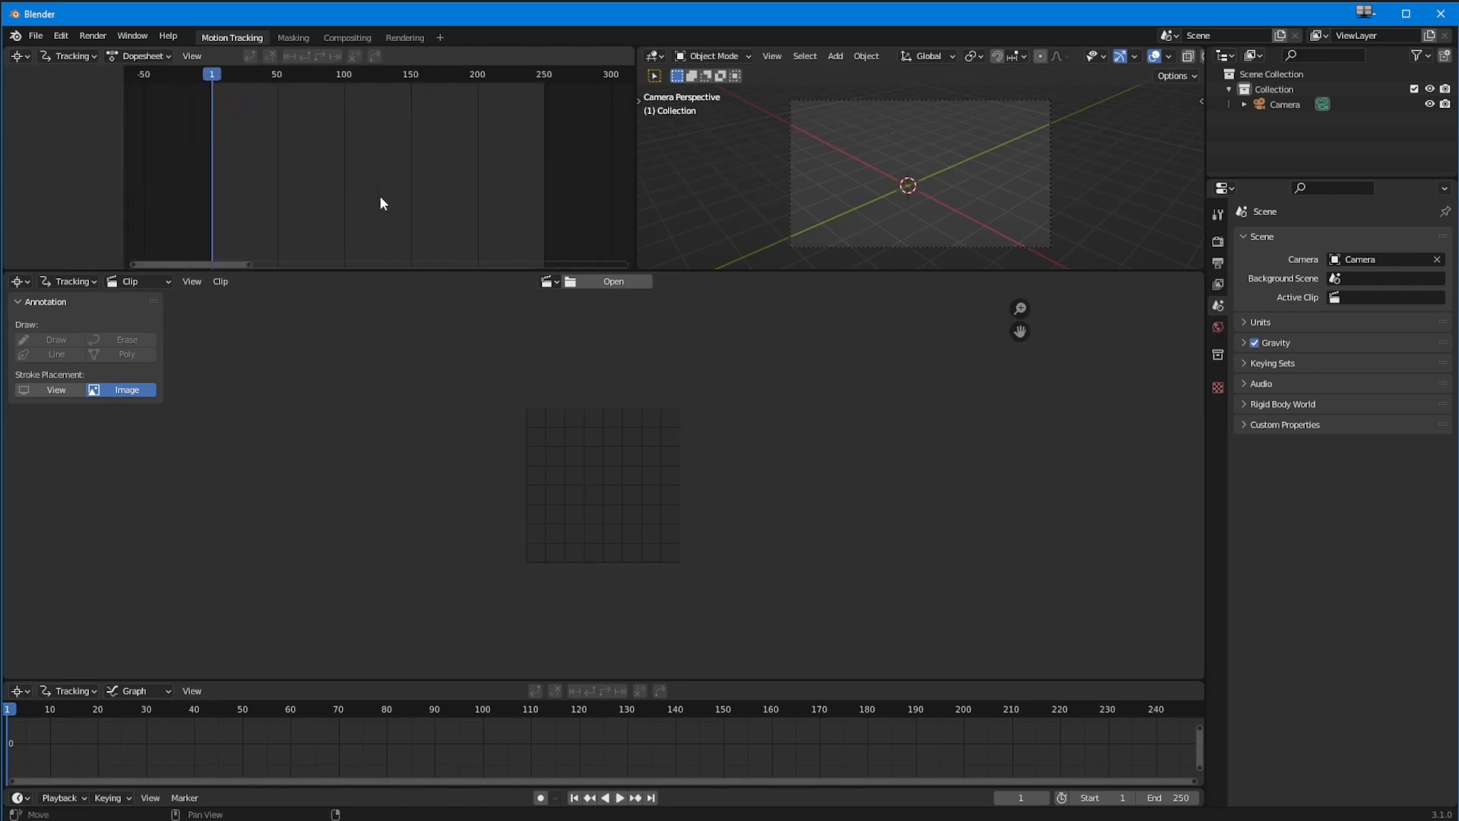
mouse_move(271, 775)
middle_mouse_down("ctrl")
mouse_move(264, 759)
mouse_move(280, 768)
mouse_move(259, 767)
middle_mouse_up("ctrl")
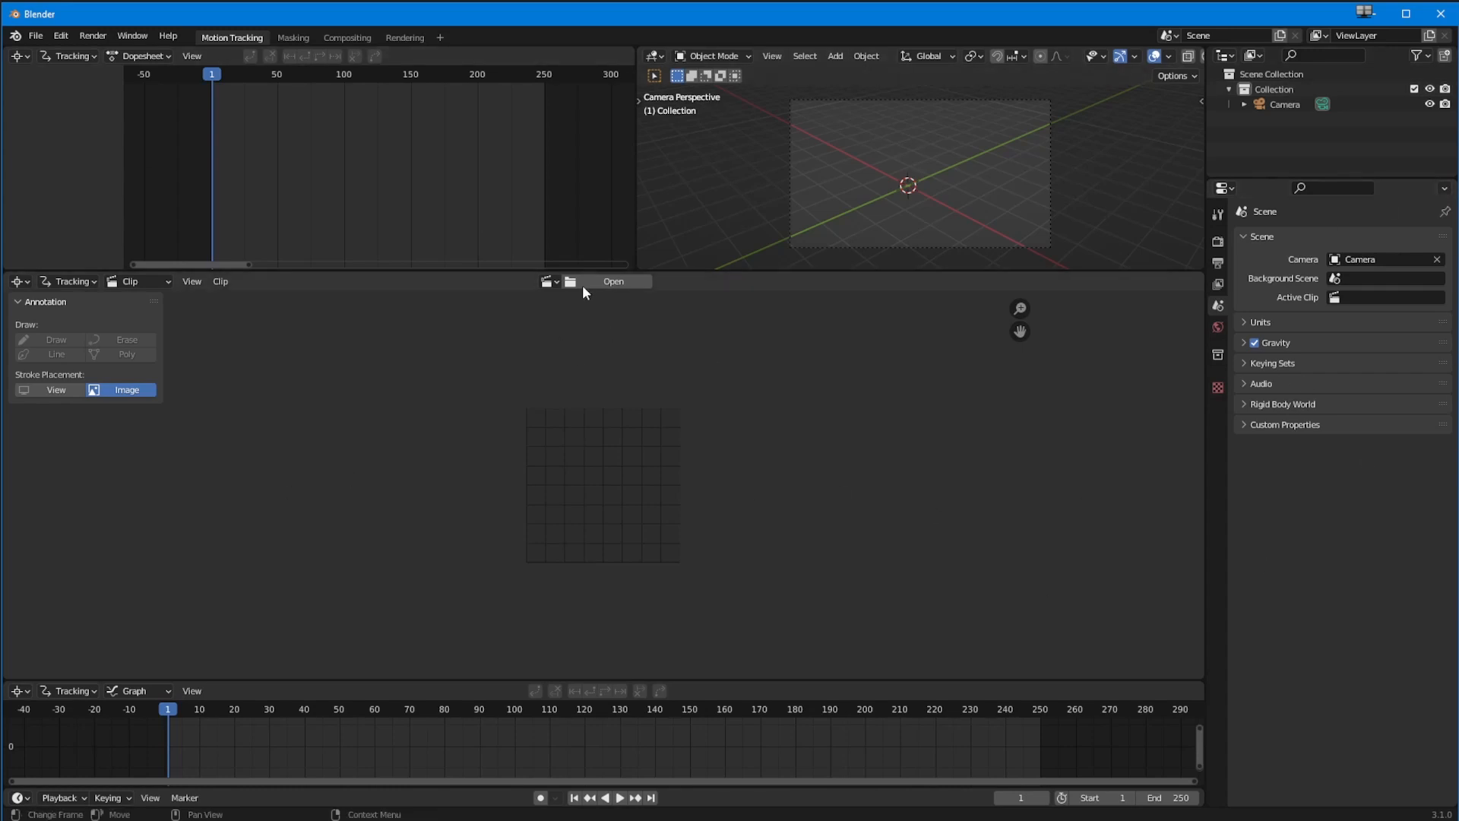
left_click(606, 283)
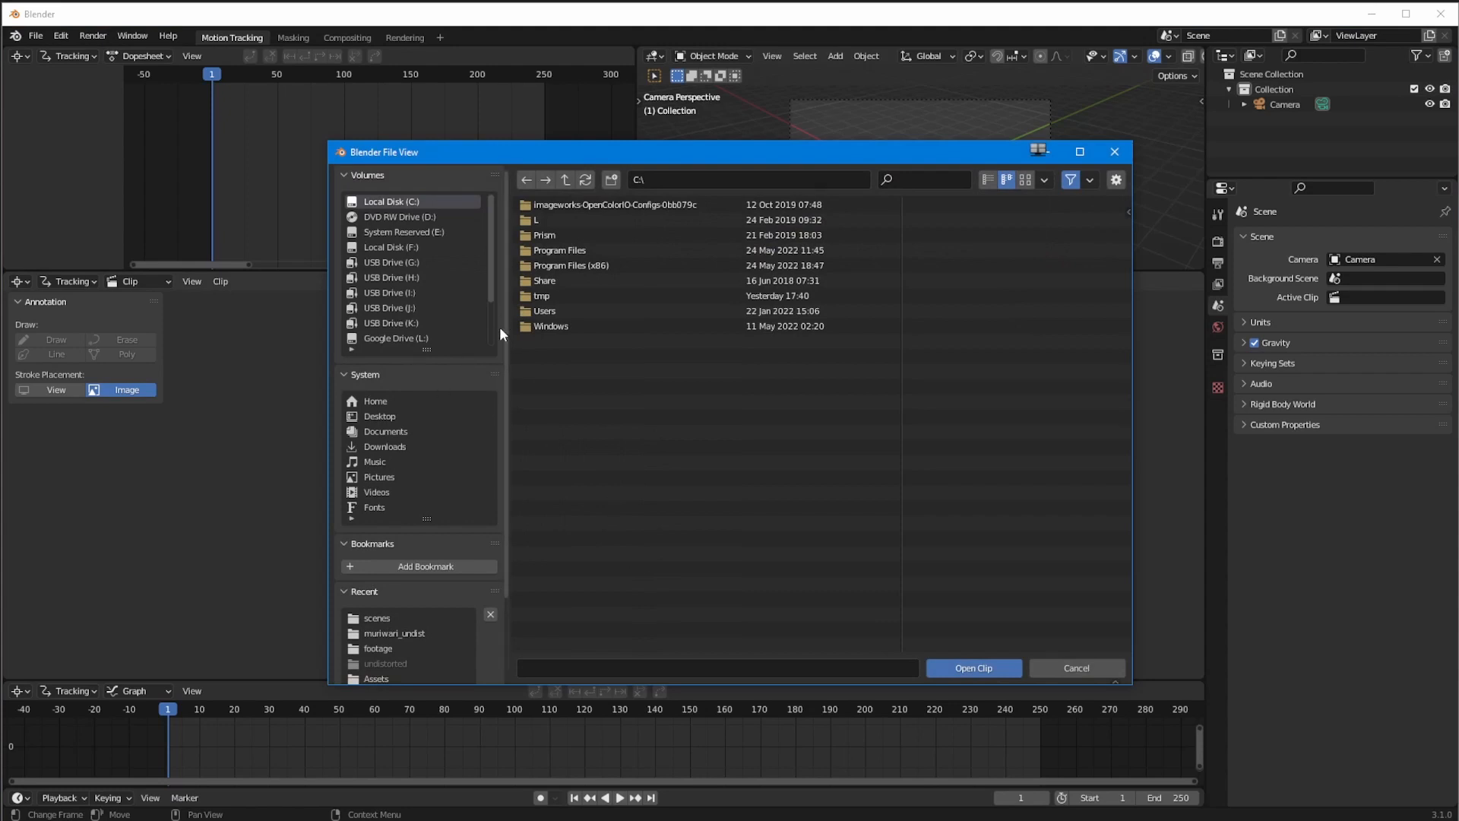
scroll(490, 346, "down", 1)
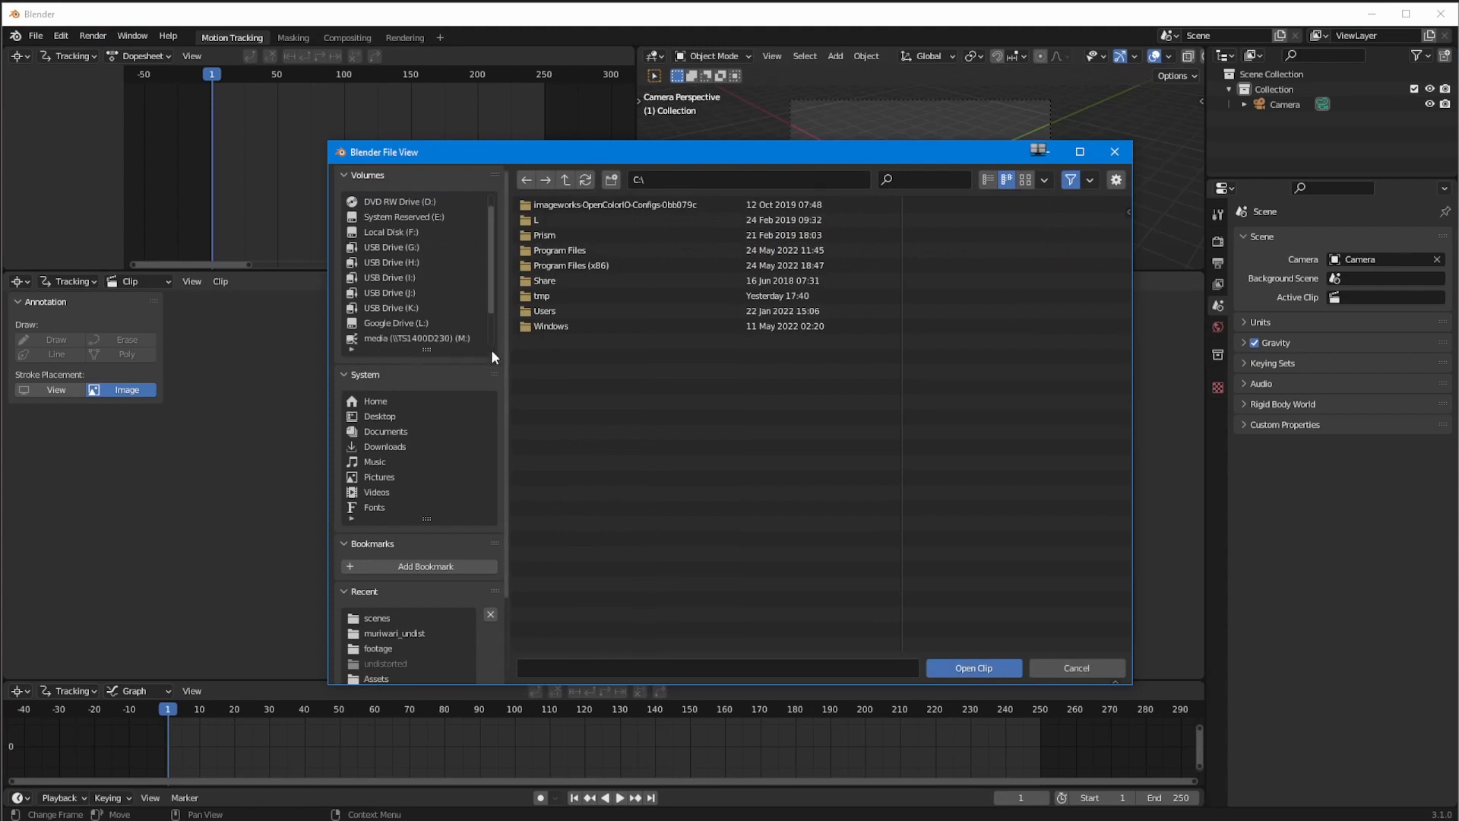
scroll(490, 303, "down", 3)
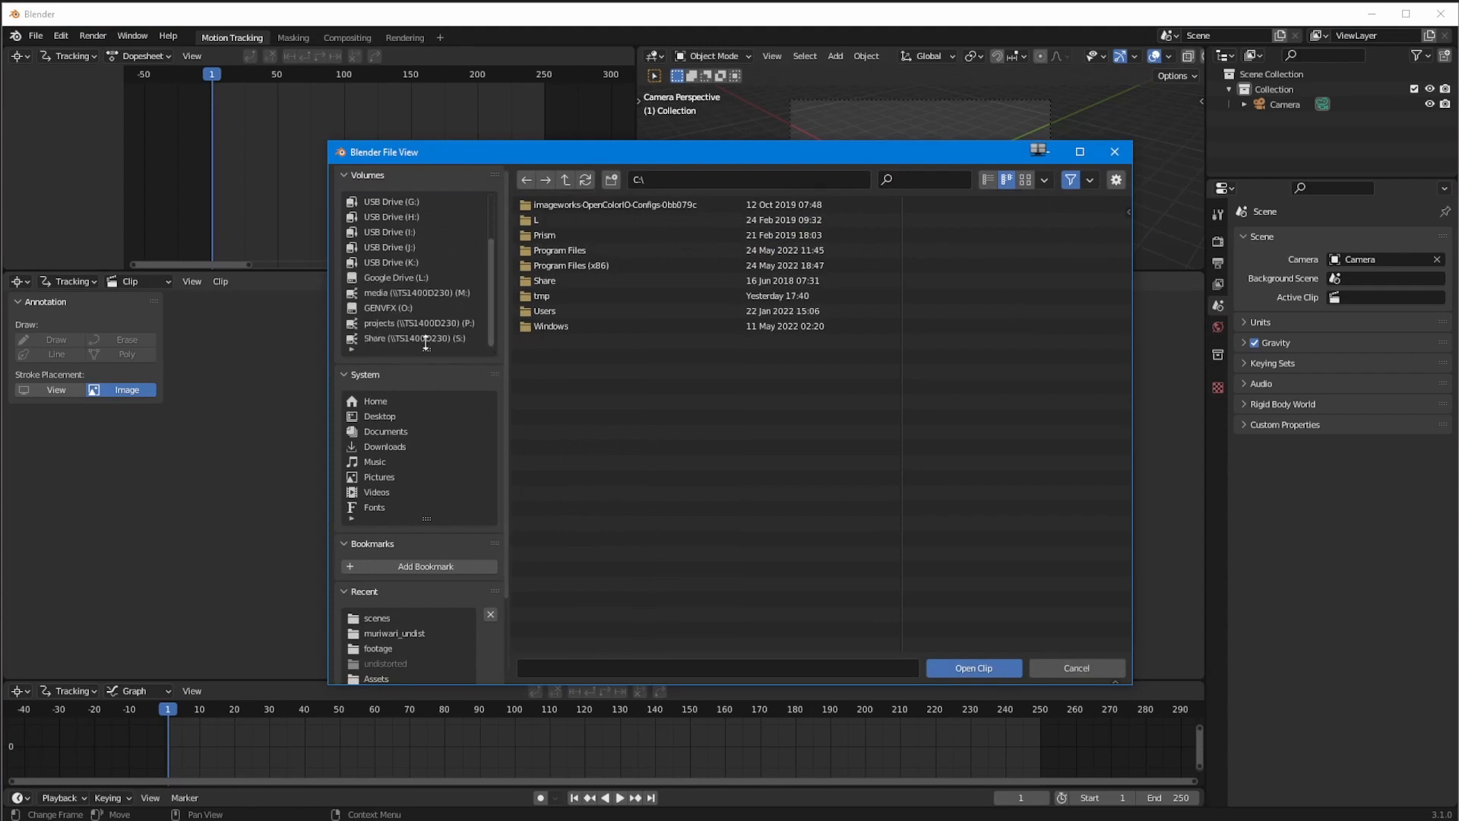
left_click(388, 308)
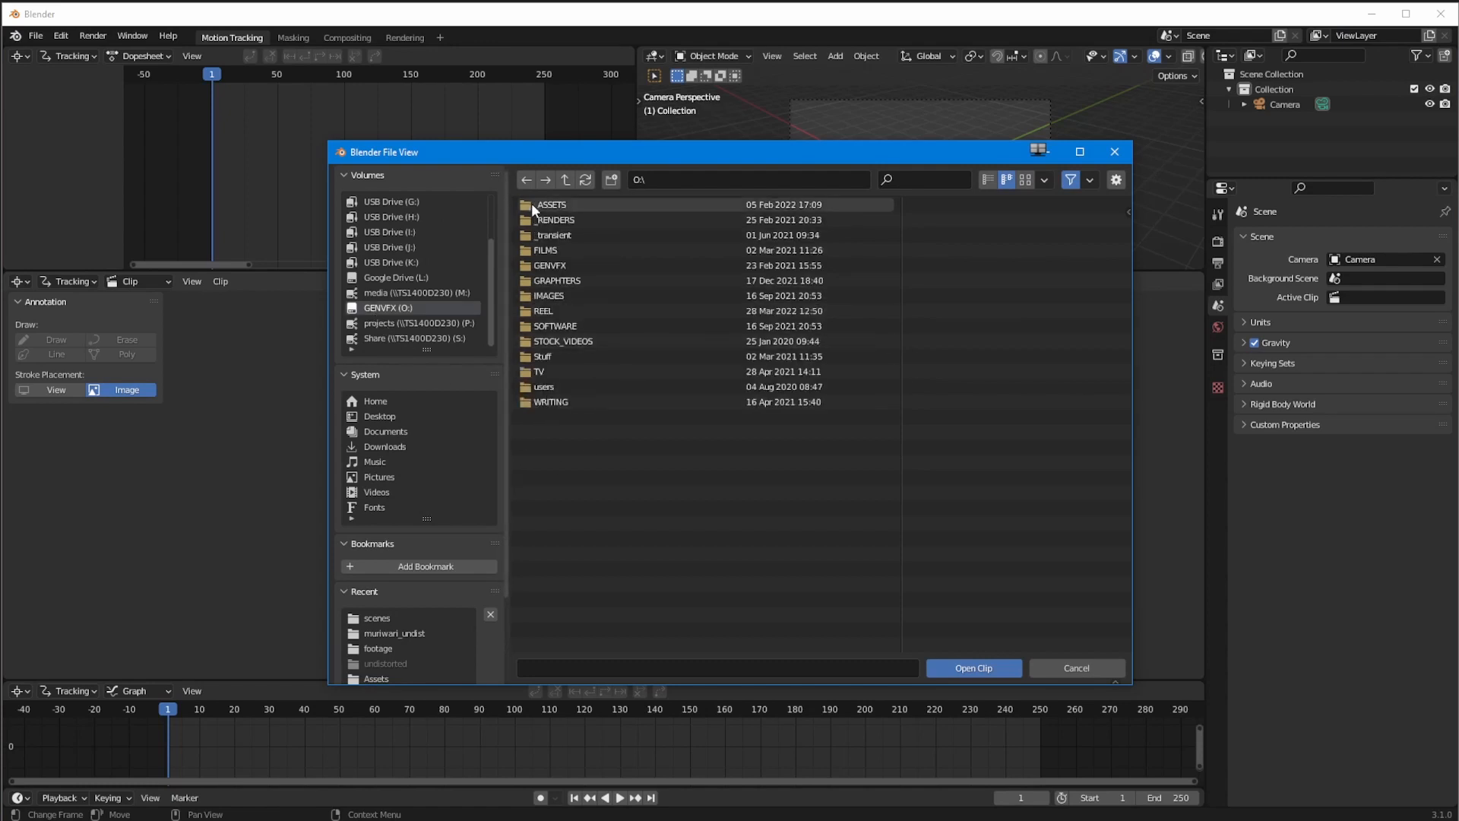
double_click(531, 203)
double_click(536, 221)
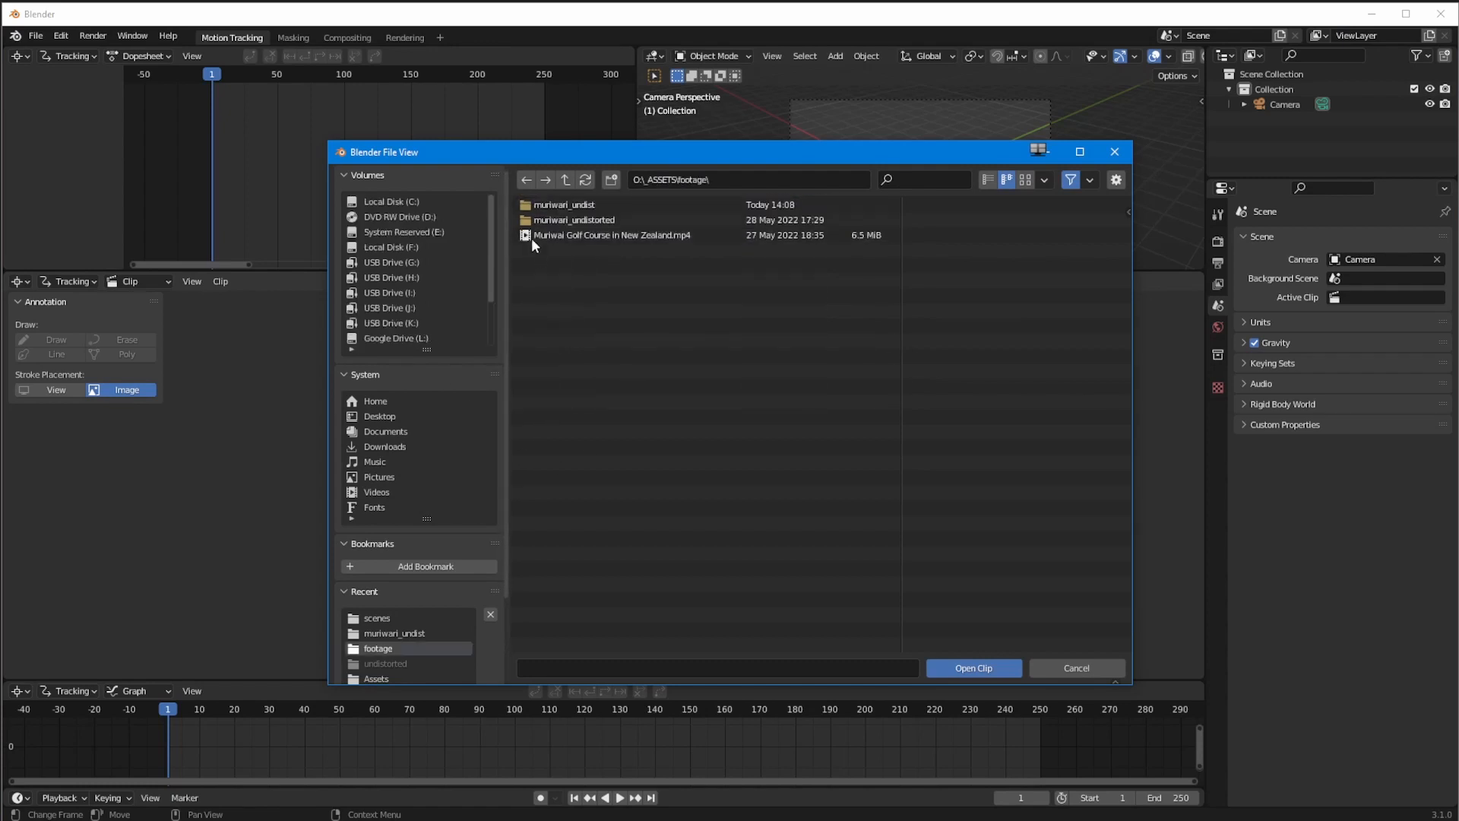
left_click(532, 236)
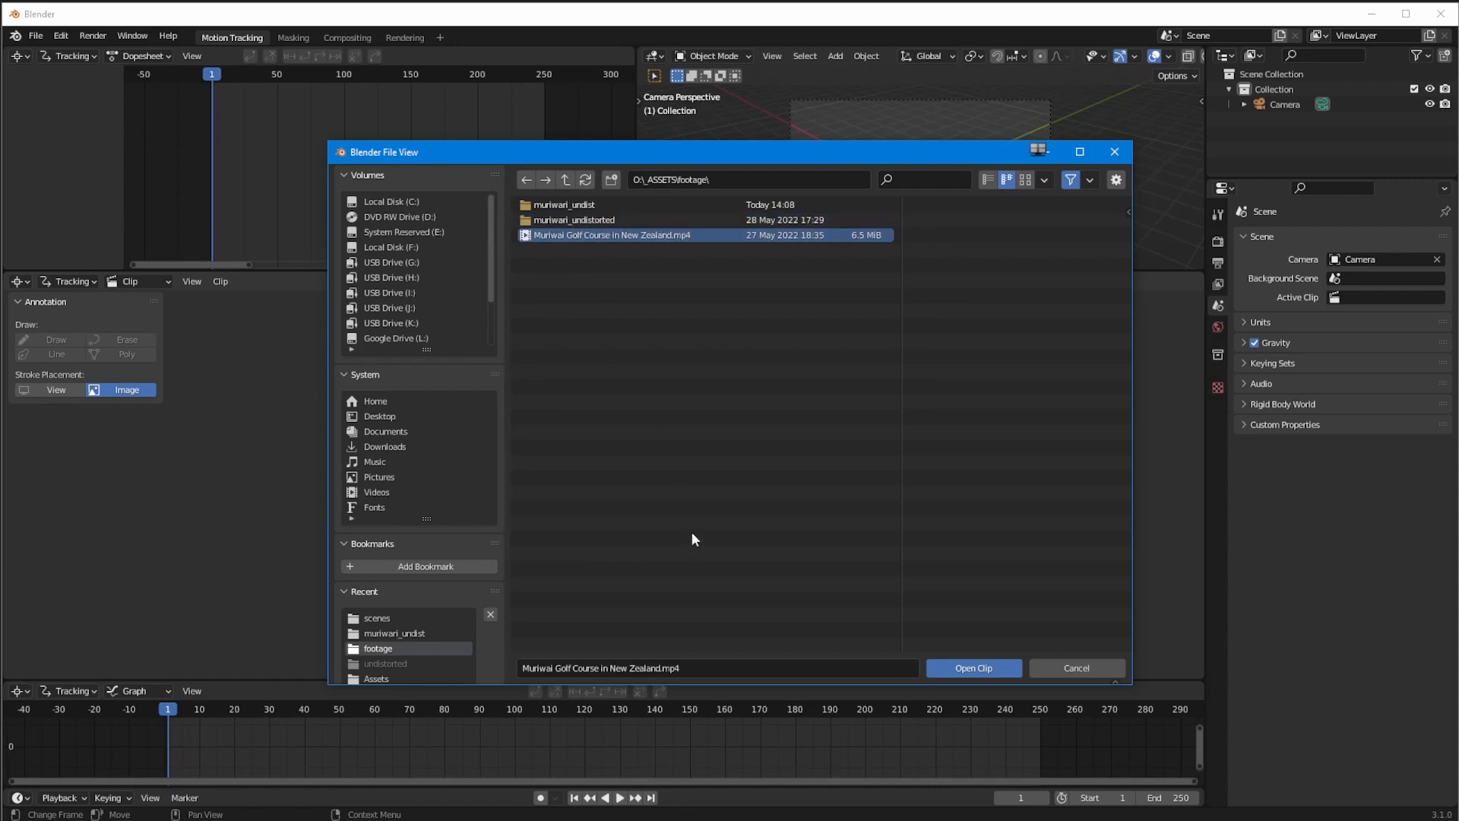
left_click(984, 668)
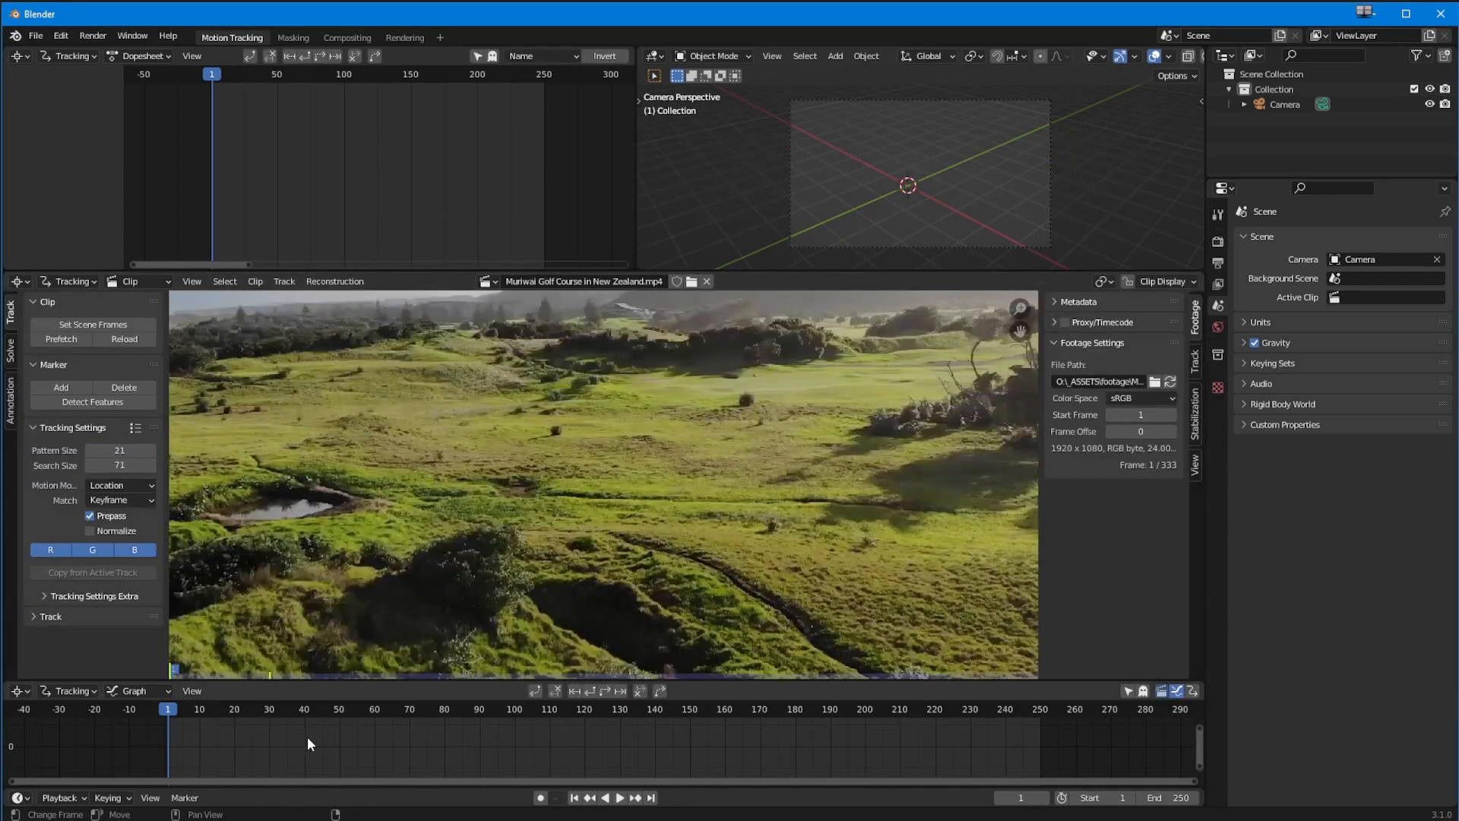
Enlarge the movie clip editor upward and fit the whole footage frame inside it
scroll(656, 530, "down", 3)
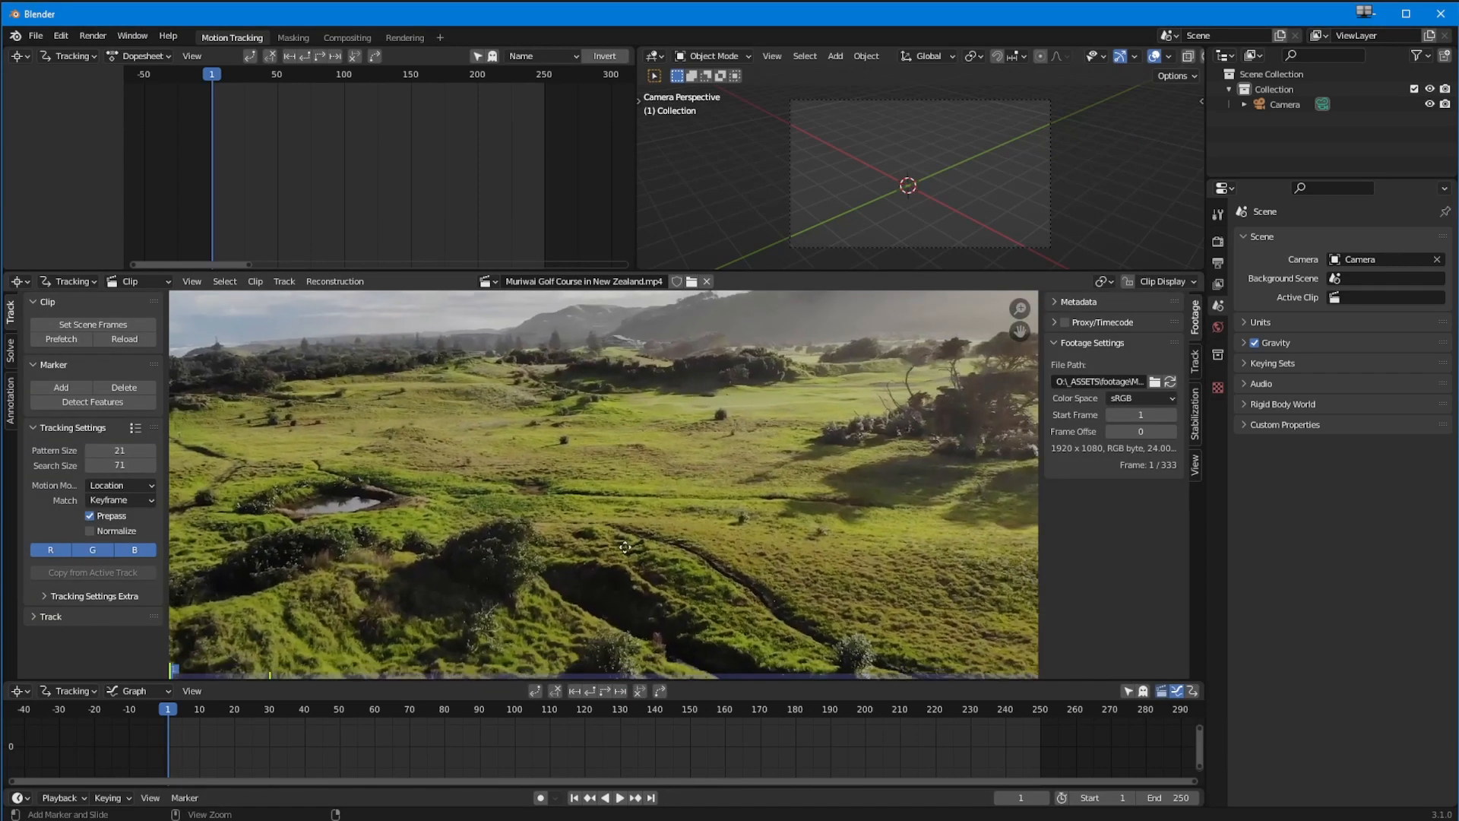
scroll(620, 572, "down", 2)
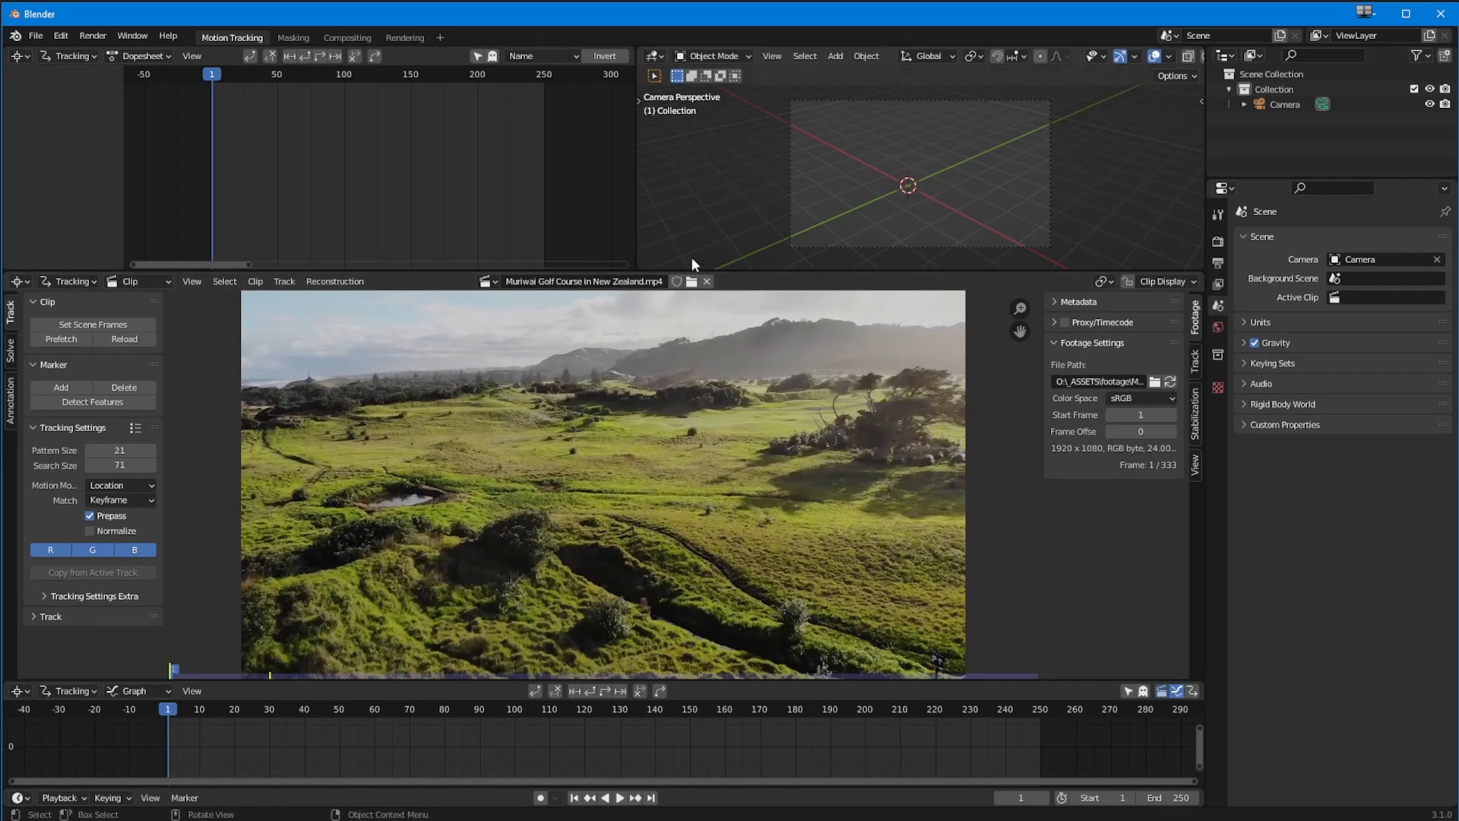
left_click_drag(709, 269, 709, 213)
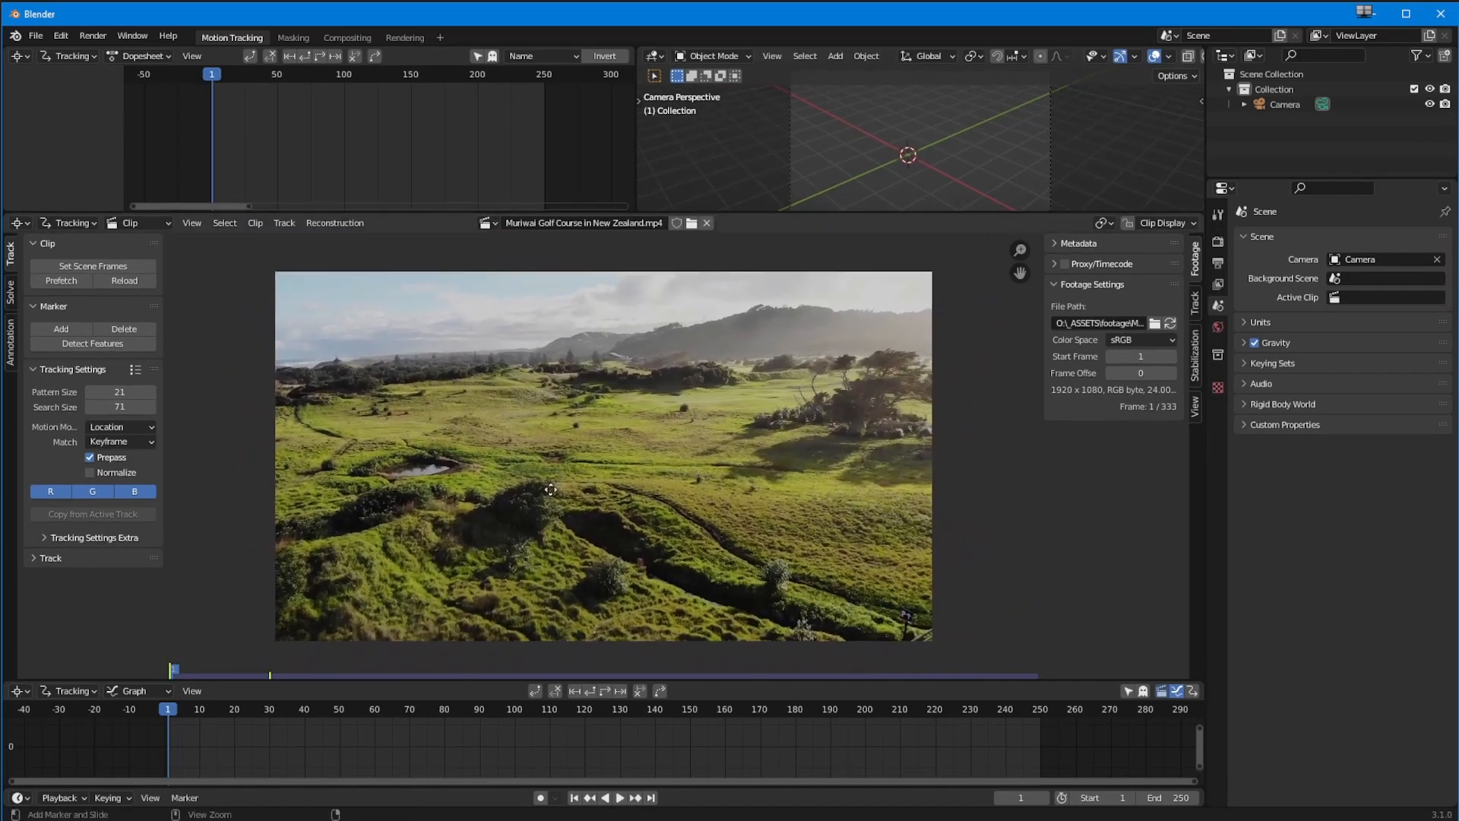
middle_click_drag(561, 472, 554, 505, "ctrl")
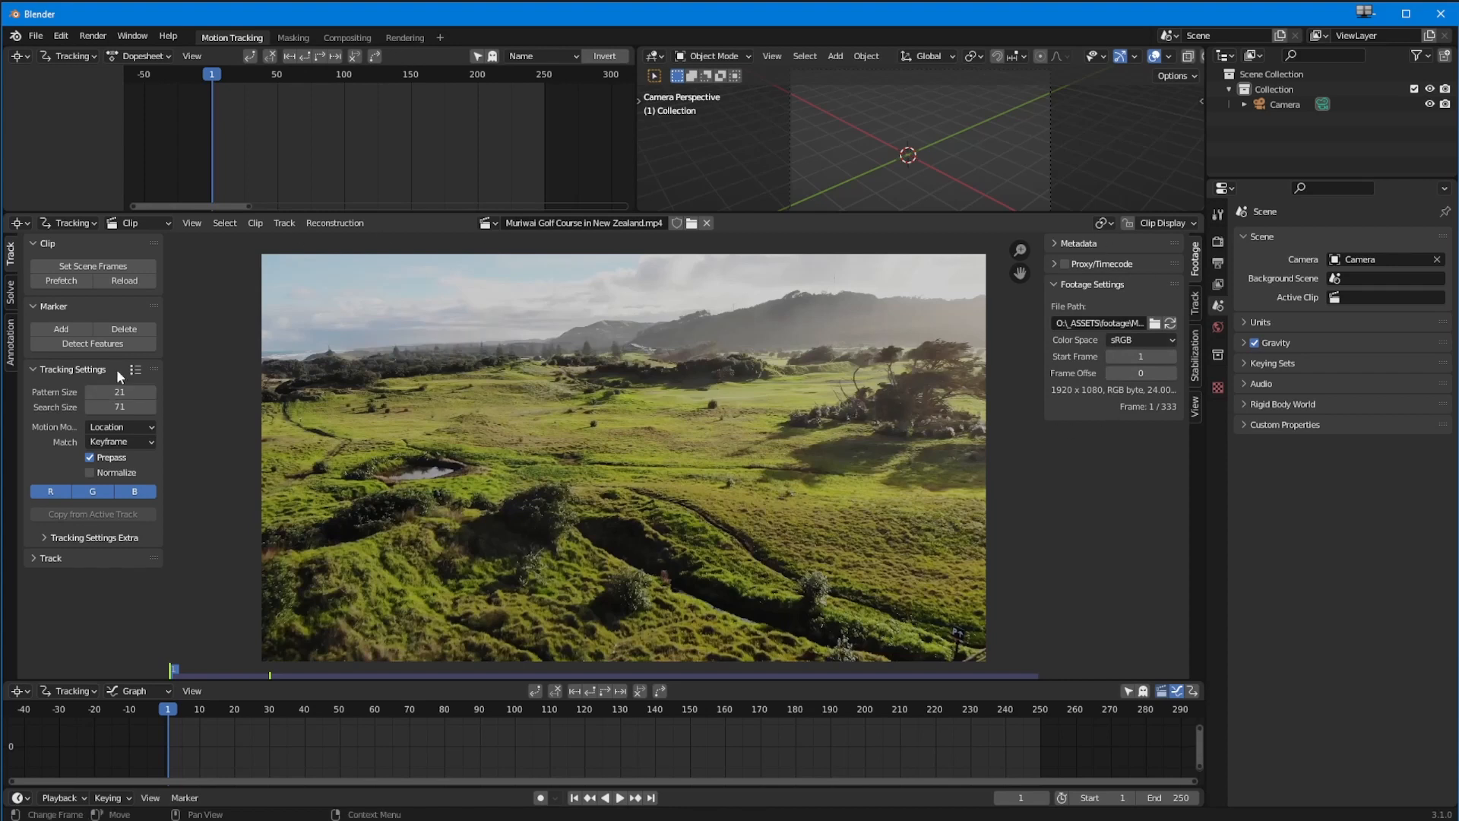
Match the scene's frame range to the clip's length and prefetch the clip's frames
left_click(99, 266)
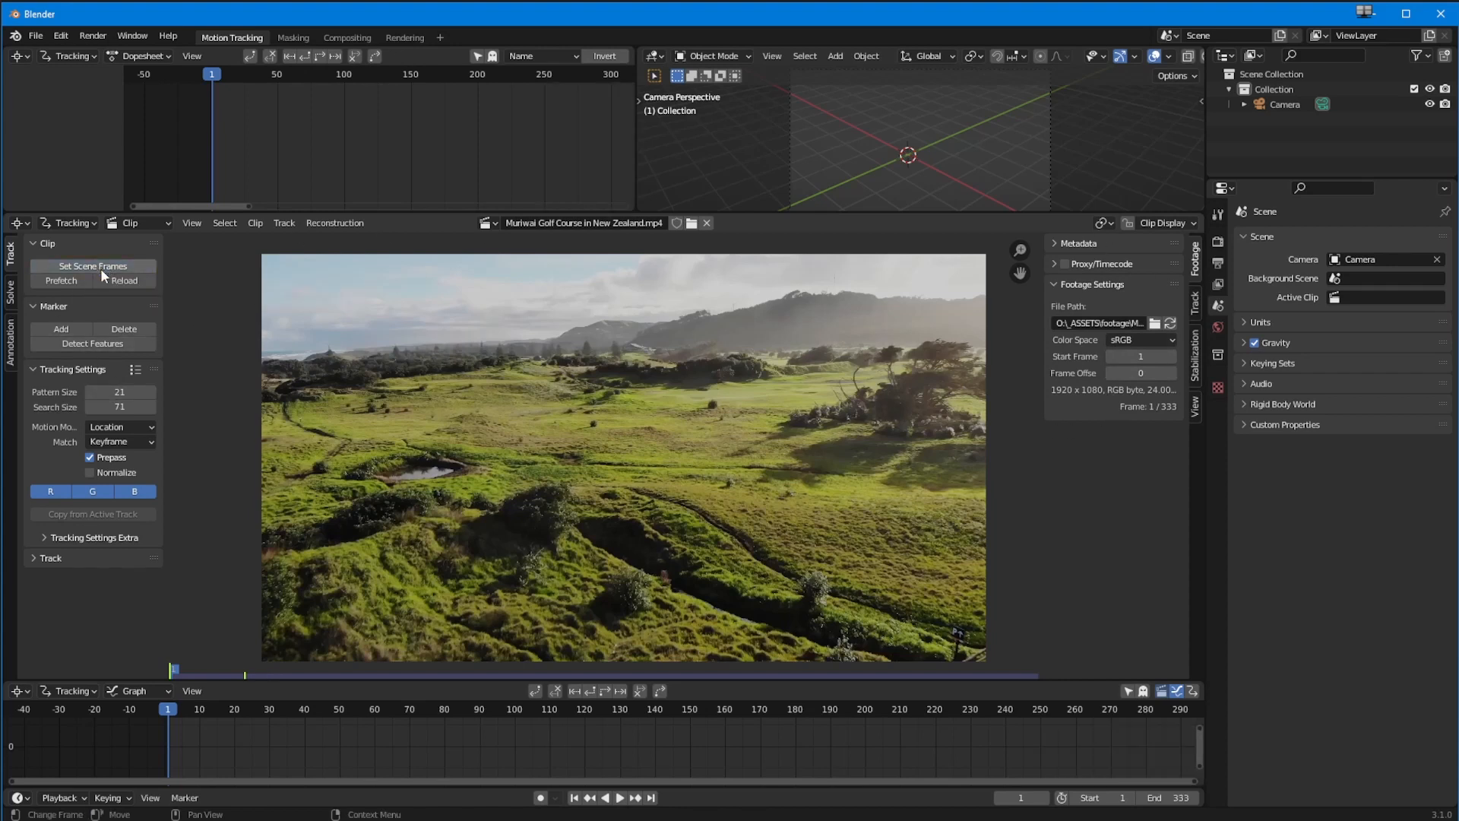
middle_click_drag(897, 750, 798, 760)
middle_click_drag(811, 763, 771, 766, "ctrl")
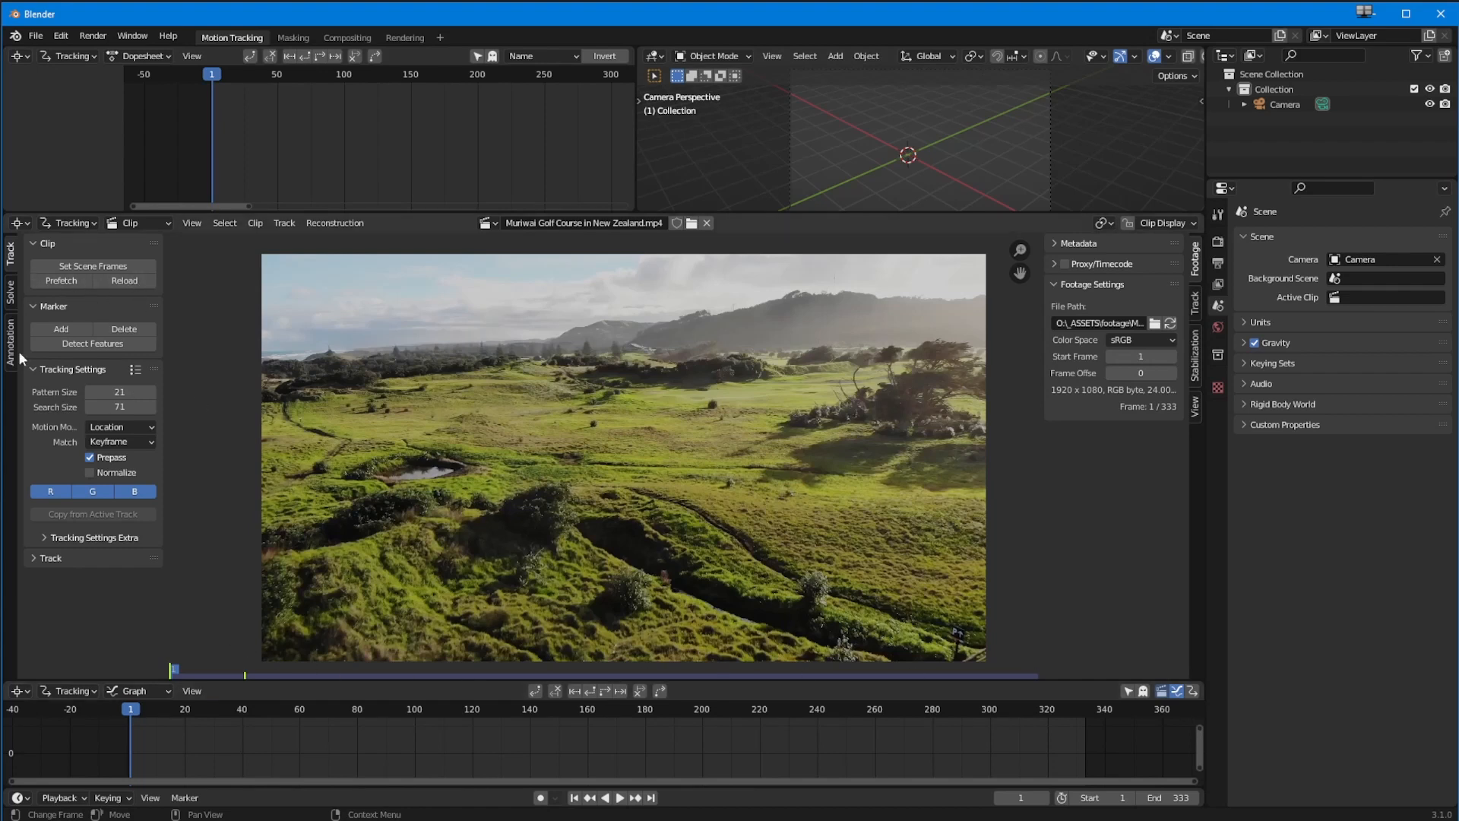
left_click(62, 281)
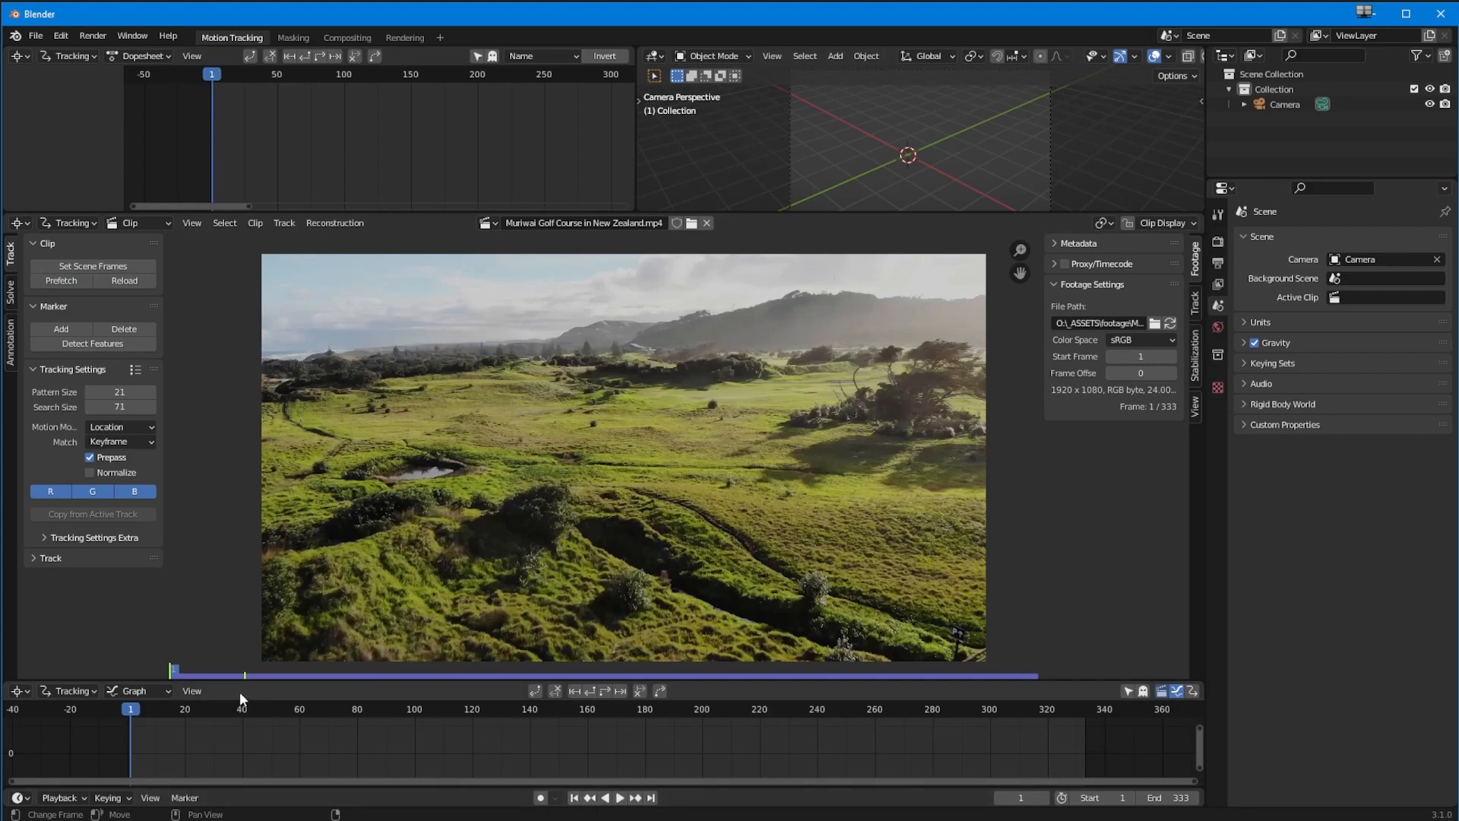
Scrub through the footage to check its motion and return to the first frame
left_click_drag(129, 711, 359, 734)
left_click_drag(521, 731, 131, 745)
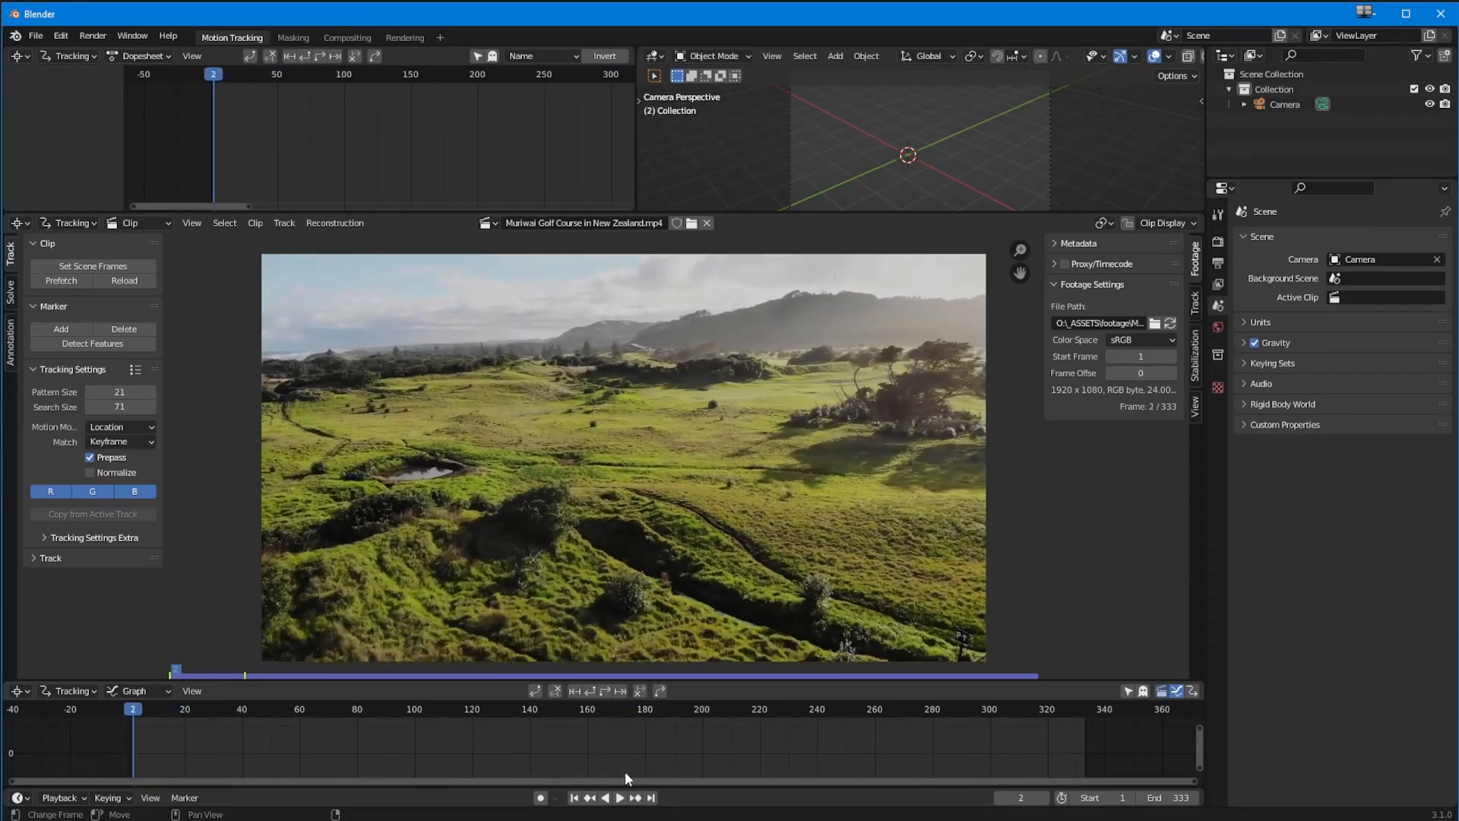
left_click(574, 797)
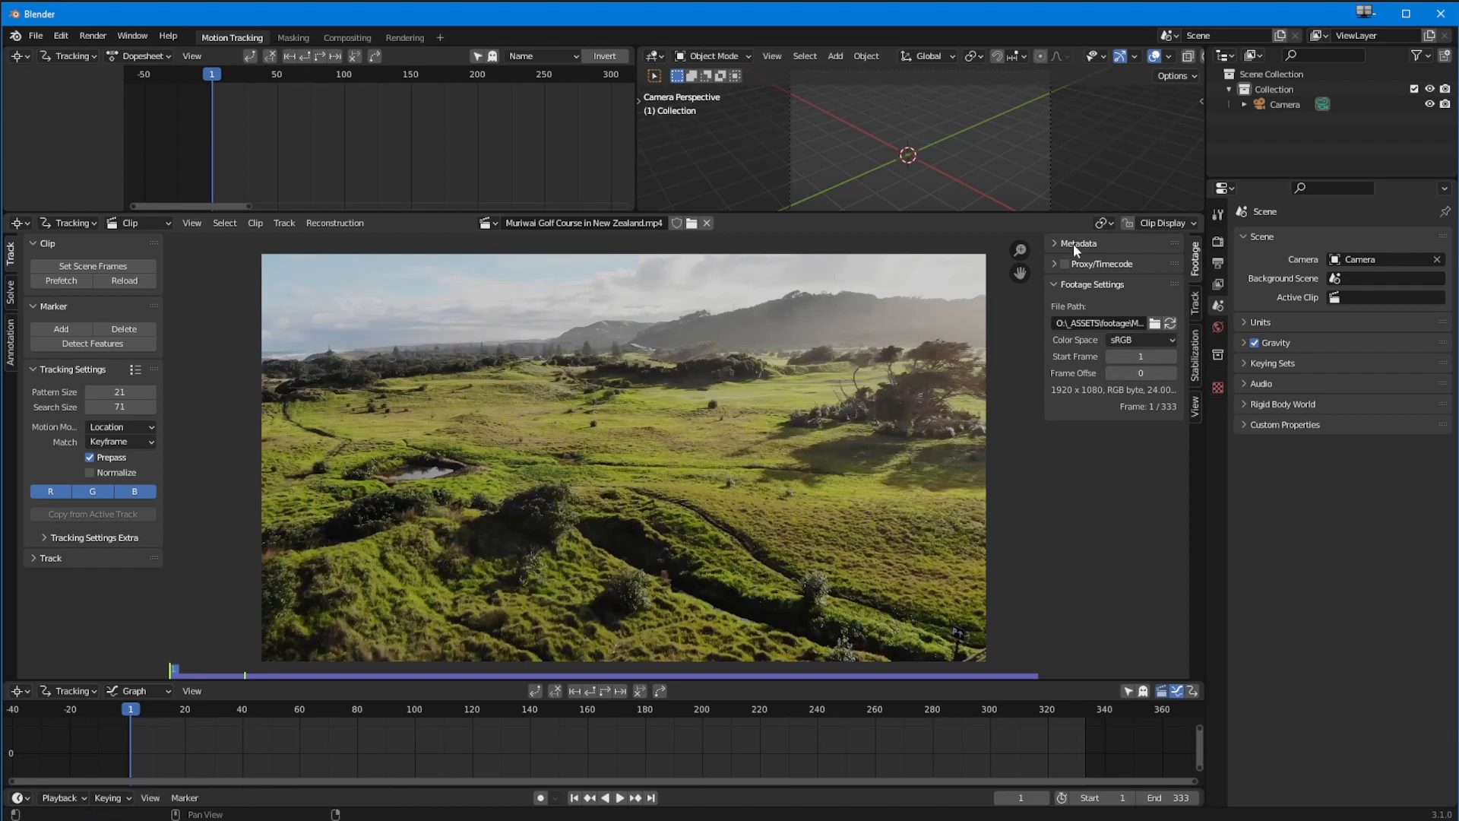
Set the tracking camera's focal length to 28 mm in the clip's lens settings
left_click(1194, 308)
left_click(1054, 353)
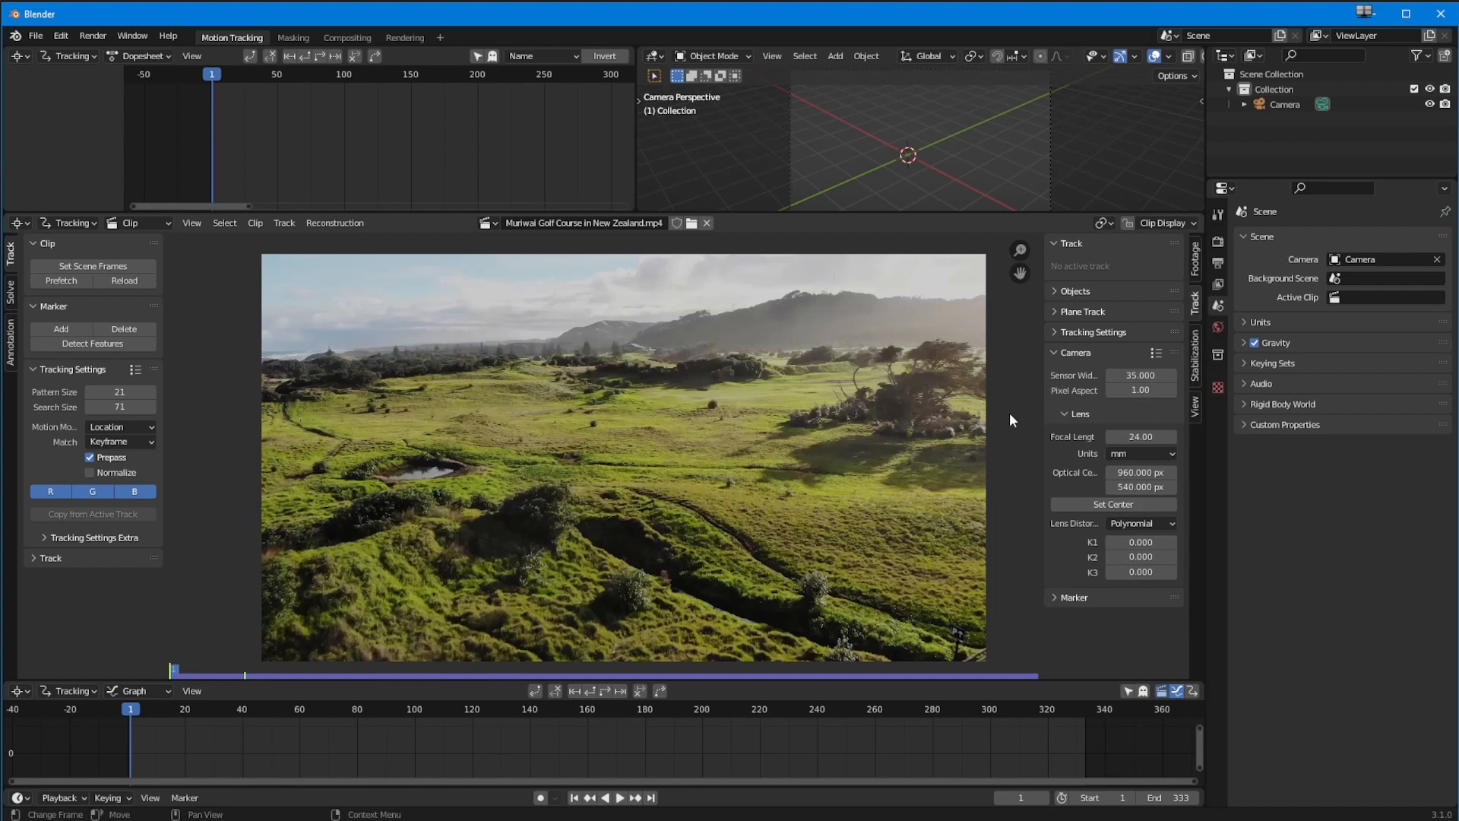
left_click(1142, 437)
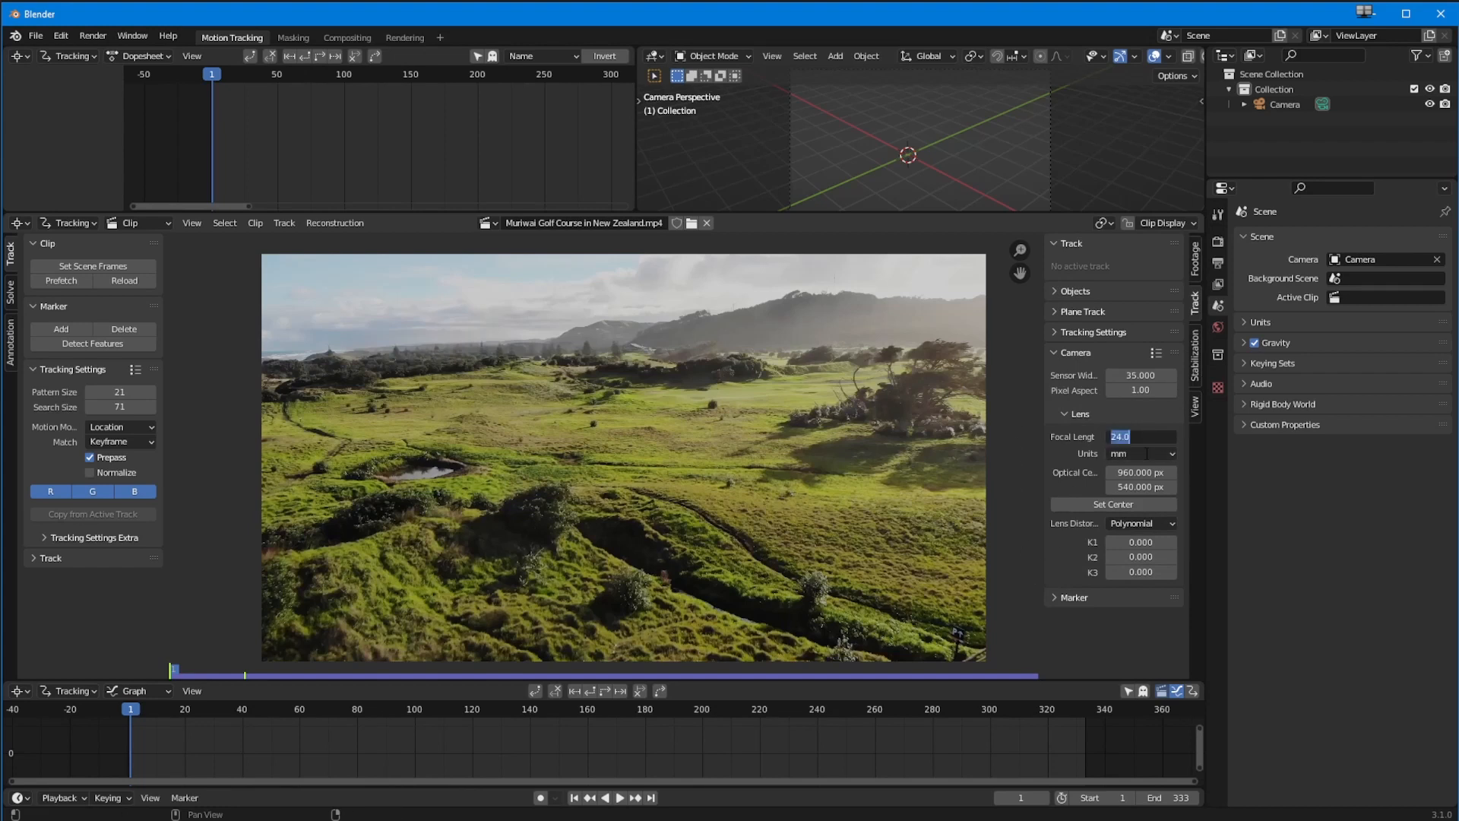
type("28")
key("Return")
Try the Nuke lens distortion model and switch back to Polynomial
left_click(1154, 353)
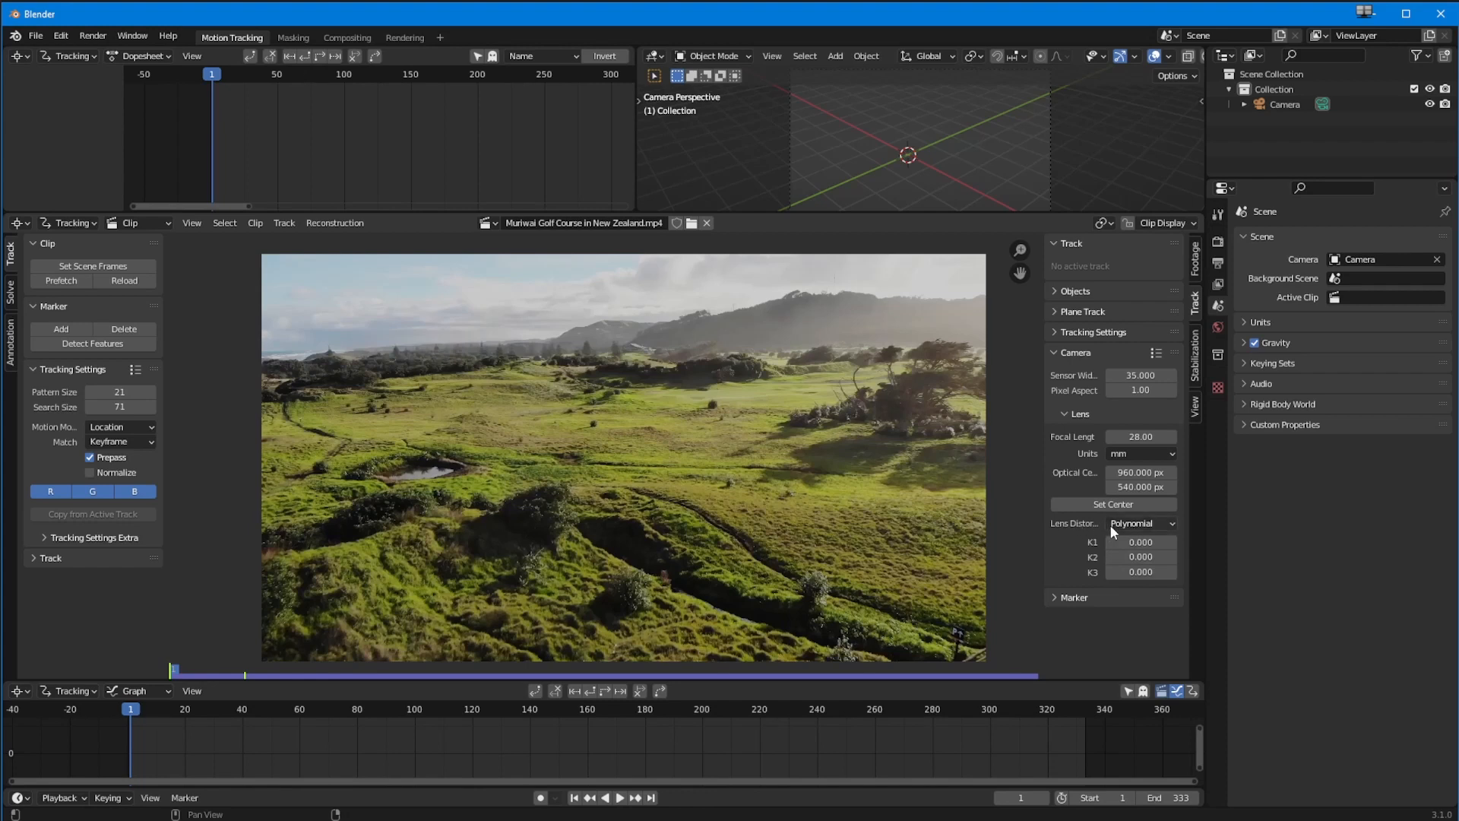
left_click(1140, 524)
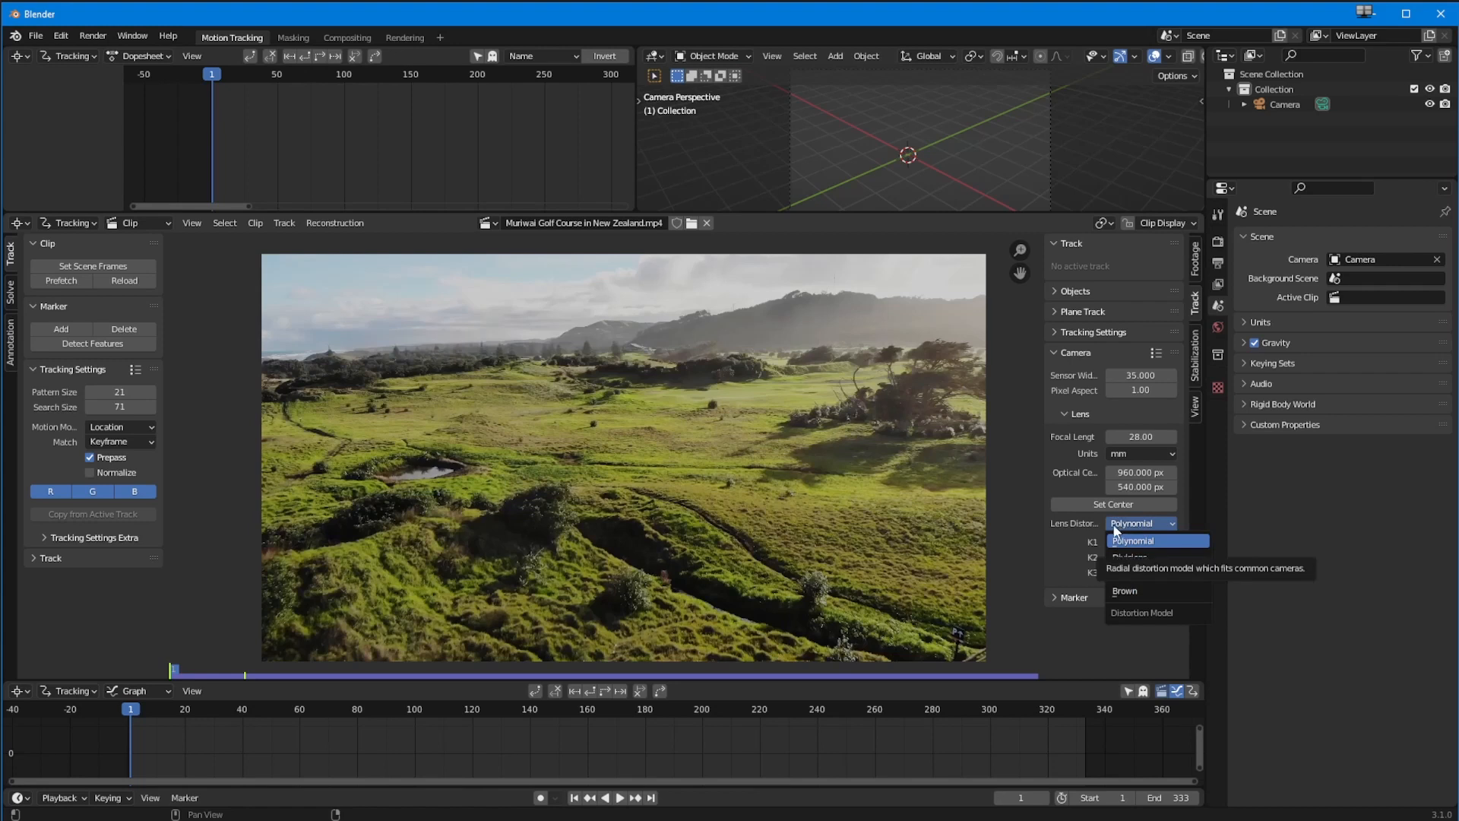
left_click(1118, 583)
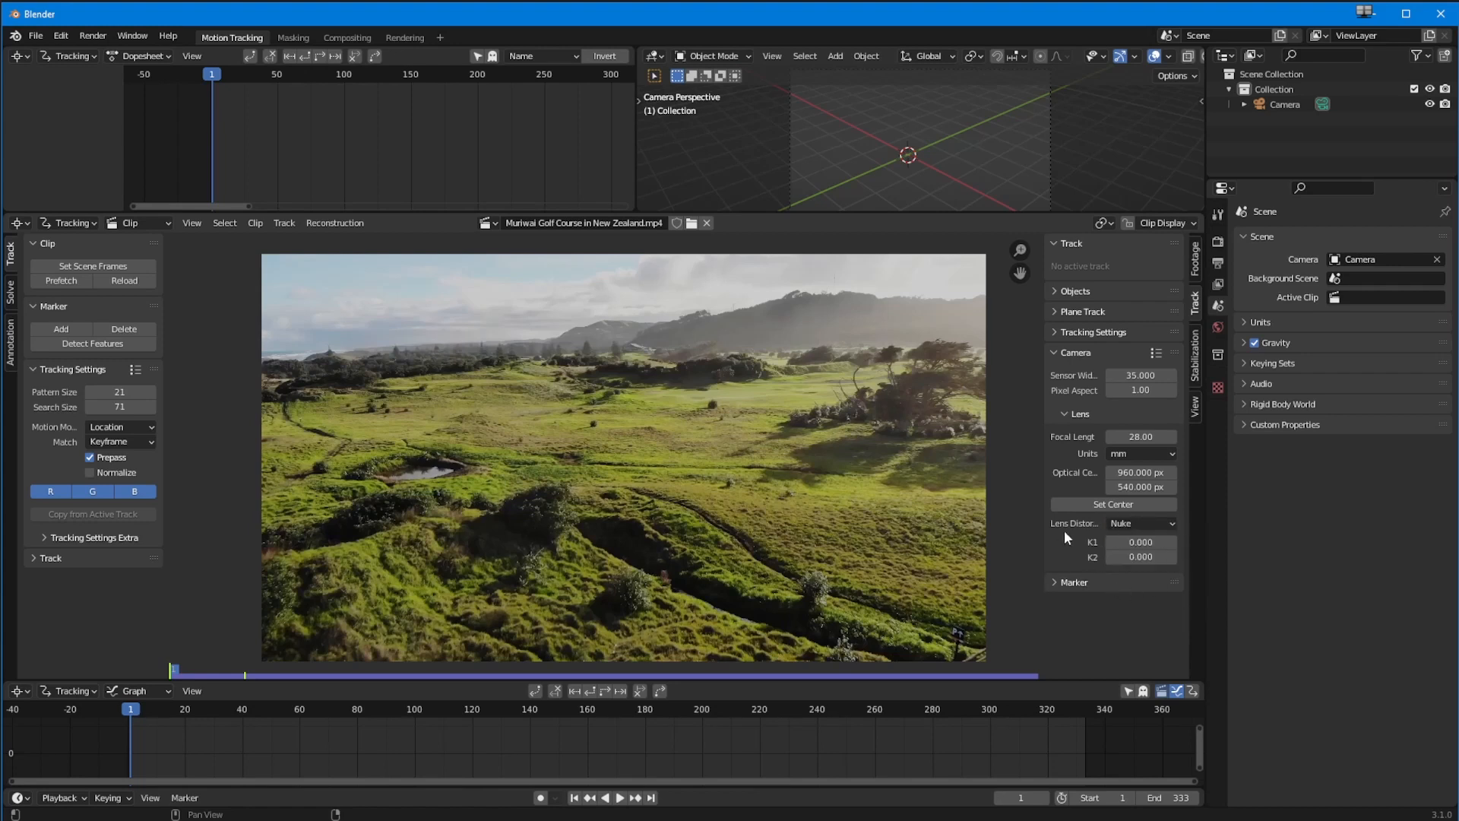
left_click(1117, 521)
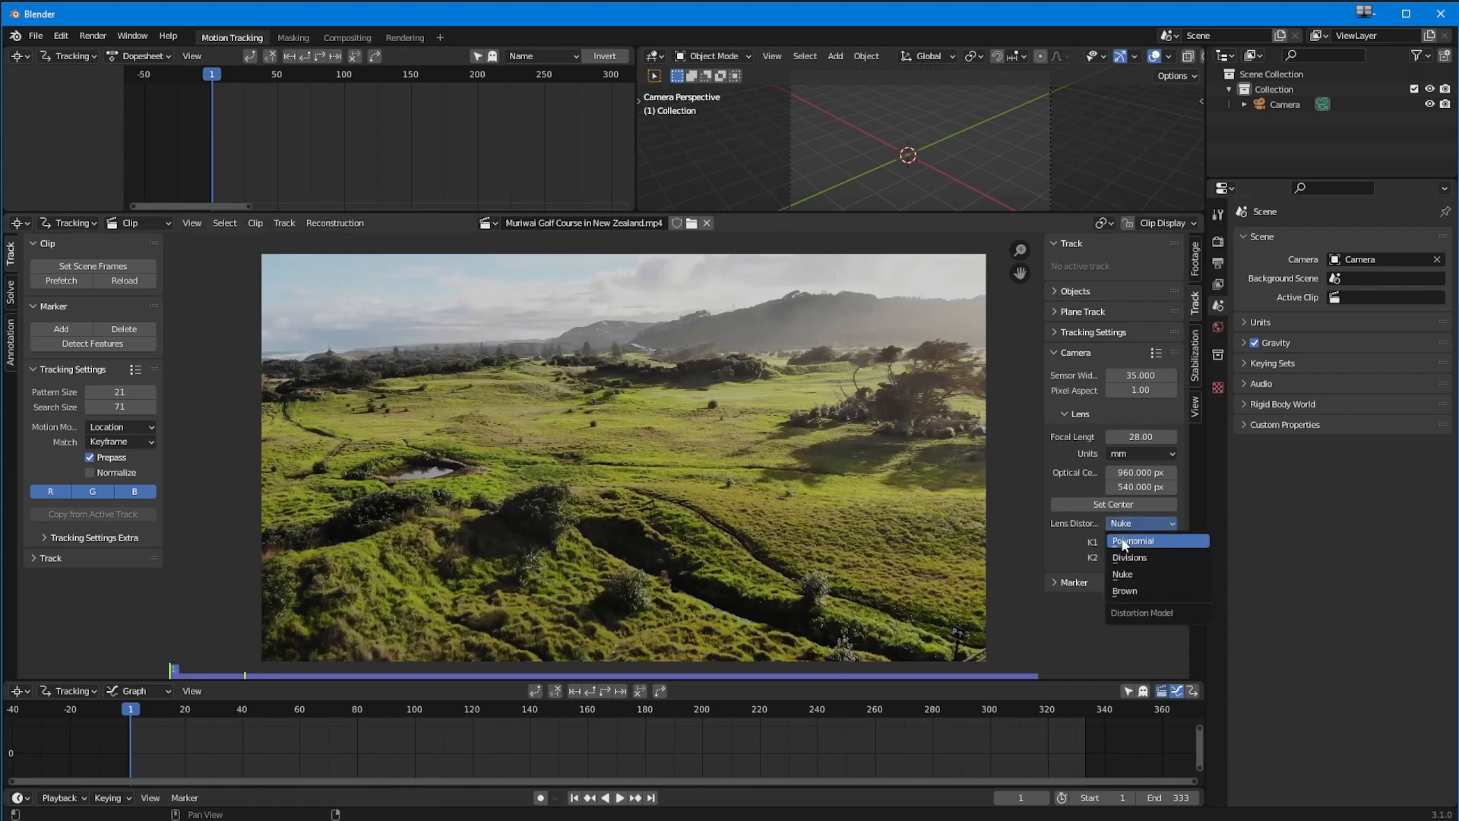
left_click(1122, 524)
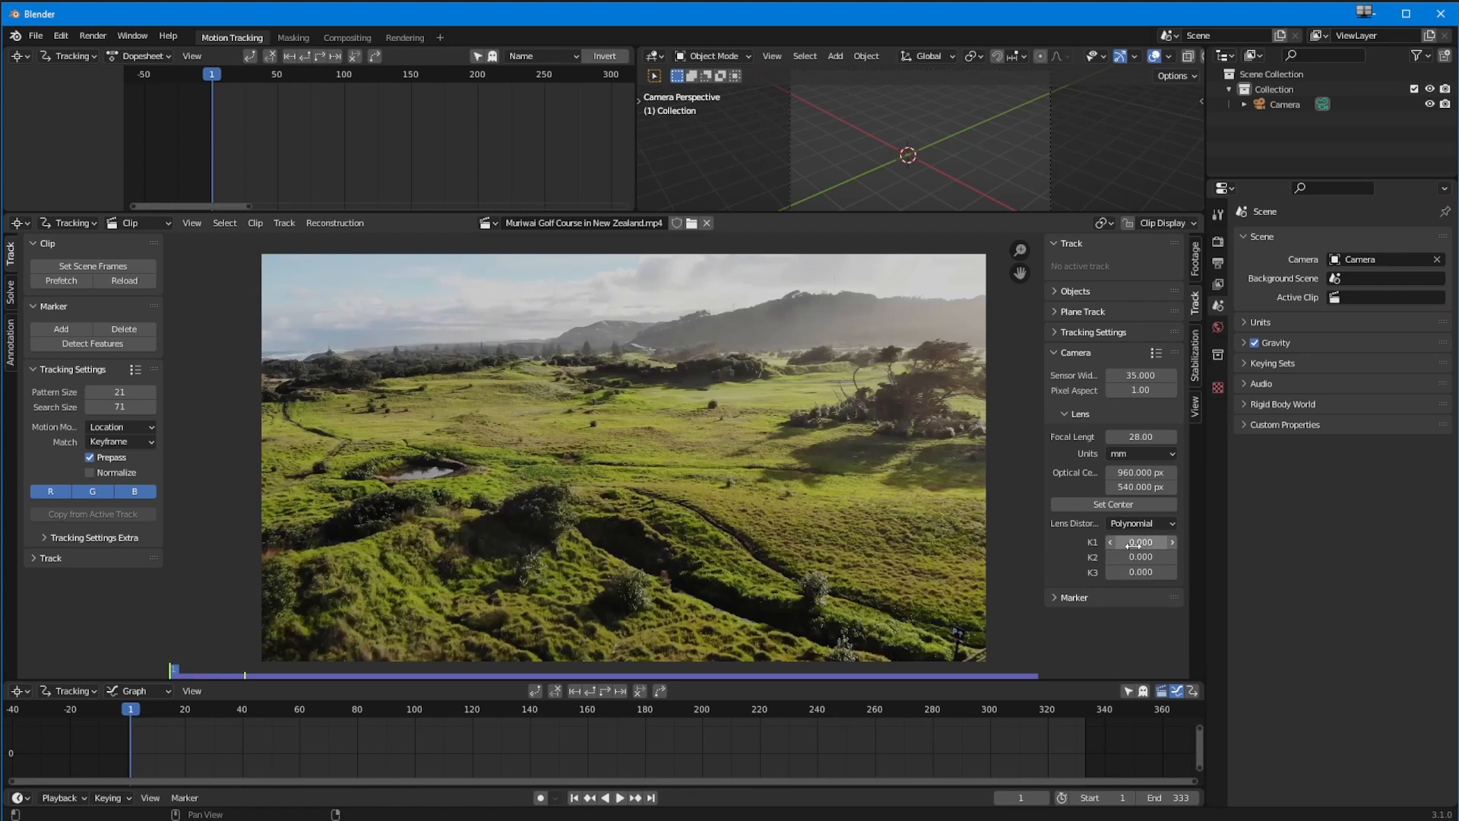
Try raising the K1 distortion coefficient to about 0.84 and reset it to its default
left_click_drag(1140, 542, 1380, 542)
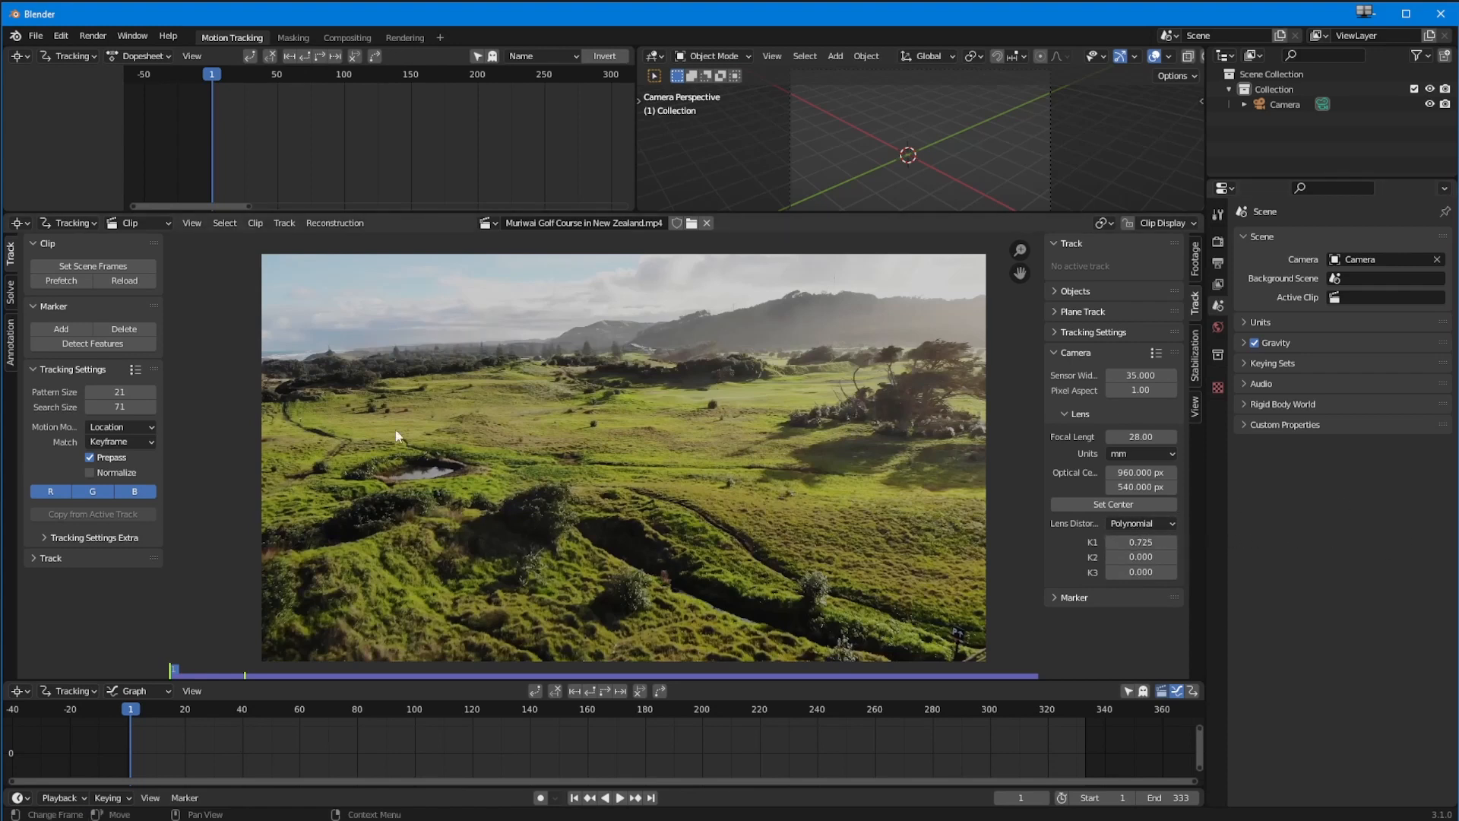
left_click_drag(1142, 546, 1245, 561)
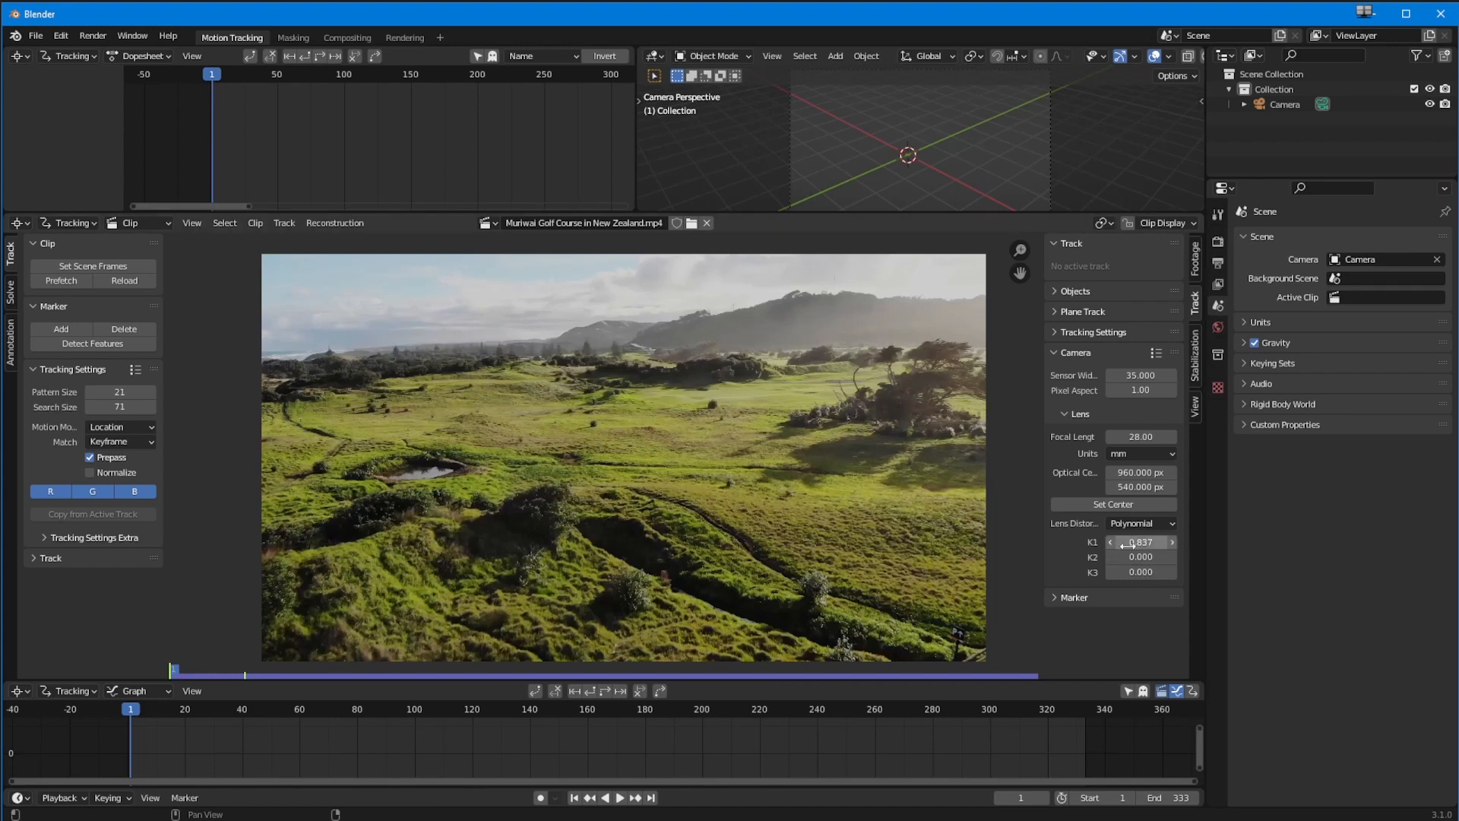
key("BackSpace")
Turn on Render Undistorted in the clip's display options
left_click(1161, 224)
left_click(1072, 294)
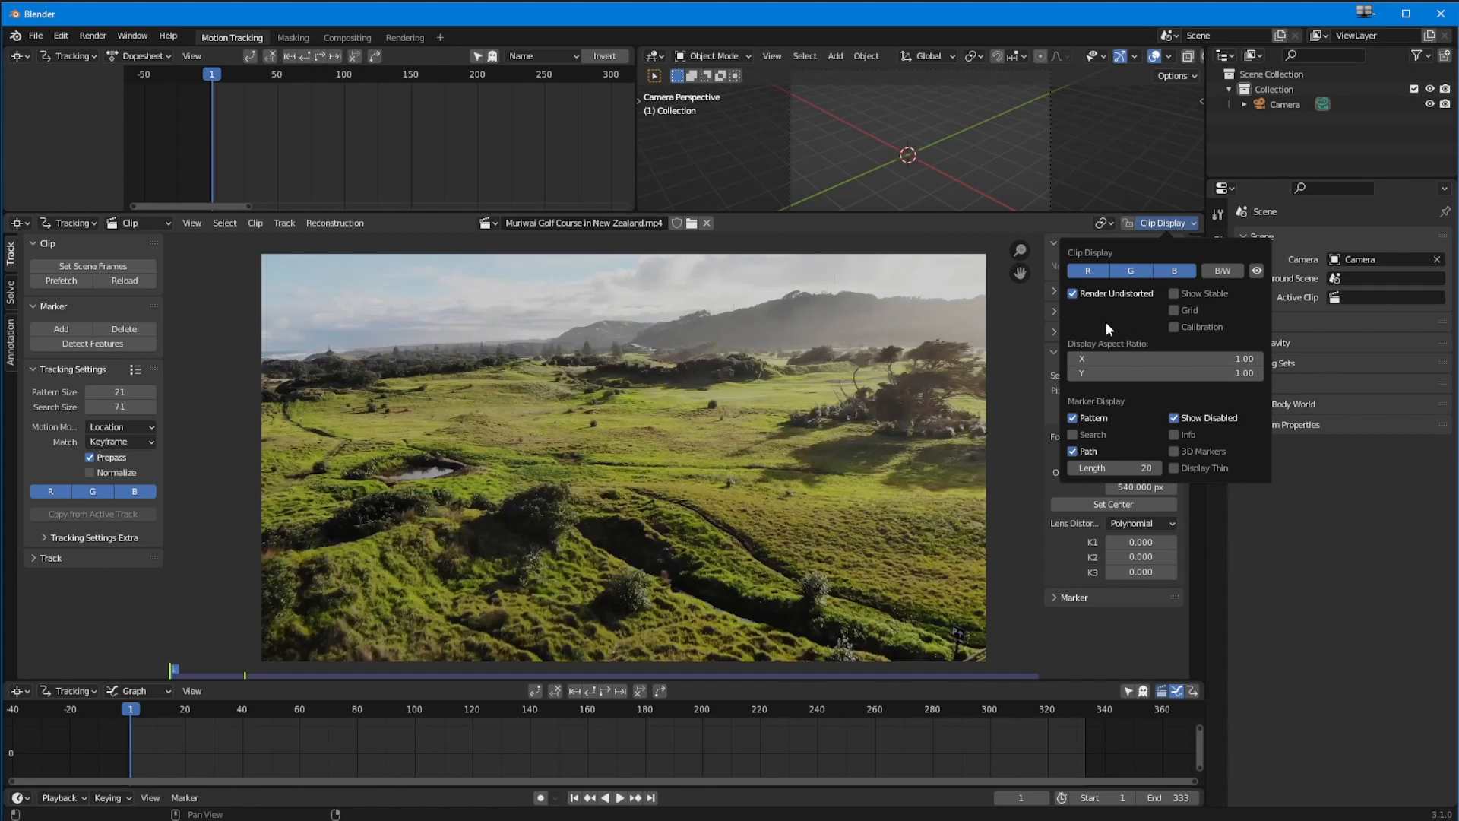
Try different K1, K2 and K3 distortion values on the undistorted footage and reset K2 and K3 to 0
left_click_drag(1140, 541, 226, 614)
mouse_move(1141, 556)
left_mouse_down()
mouse_move(1150, 571)
mouse_move(1136, 579)
mouse_move(1160, 560)
mouse_move(1242, 567)
mouse_move(1138, 577)
left_mouse_up()
left_click(1137, 561)
type("0")
key("Return")
left_click(1139, 573)
type("0")
key("Return")
Try several K1 values, including 0.09, against the undistorted footage and reset K1 to 0
left_click(1139, 543)
left_click_drag(1137, 542, 616, 479)
mouse_move(1195, 547)
left_mouse_down()
mouse_move(1155, 526)
mouse_move(1130, 544)
mouse_move(1211, 549)
left_mouse_up()
left_click(1149, 542)
type("0")
key("Return")
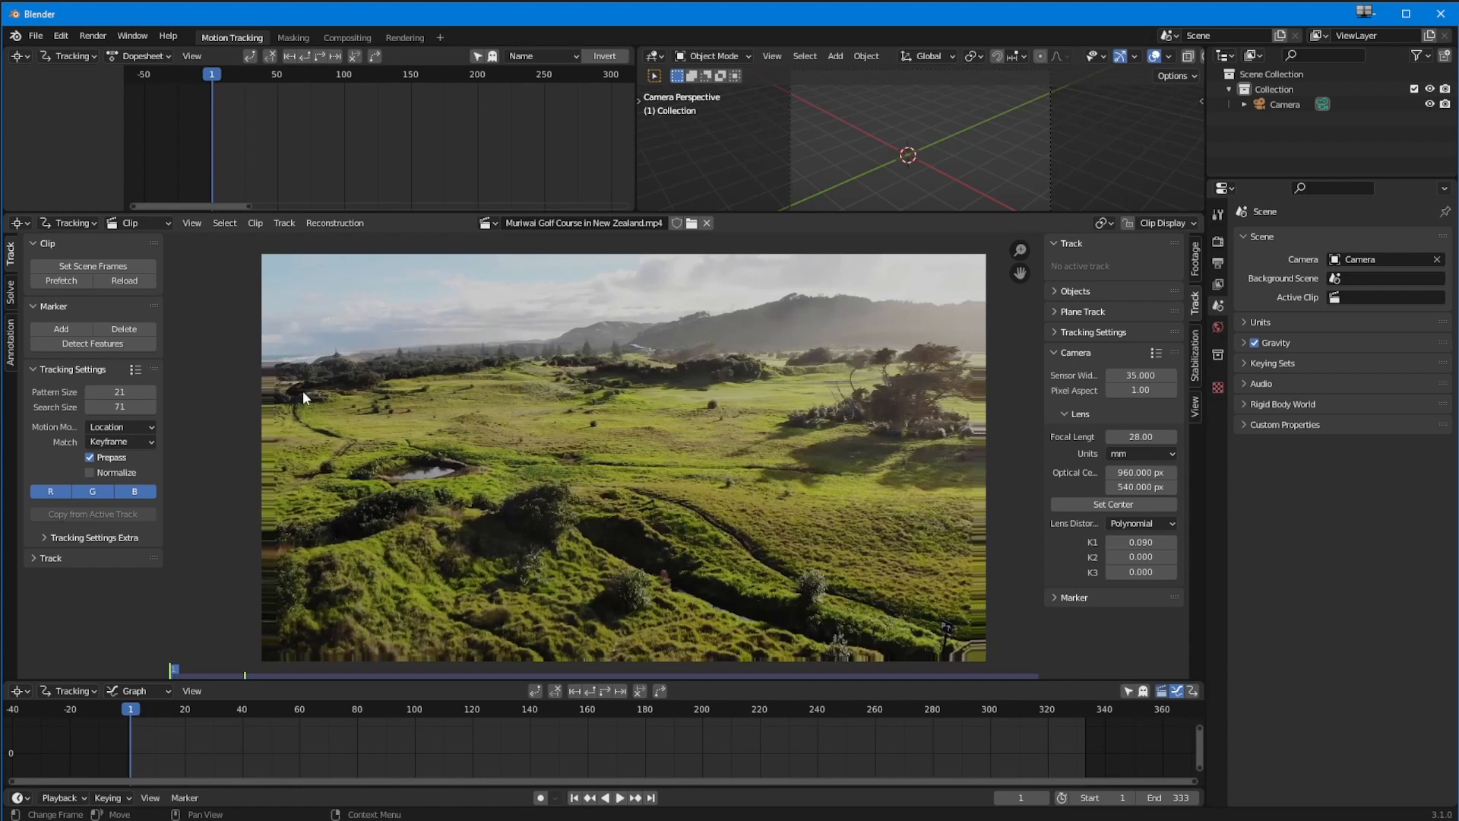
left_click(1133, 542)
type("0")
key("Return")
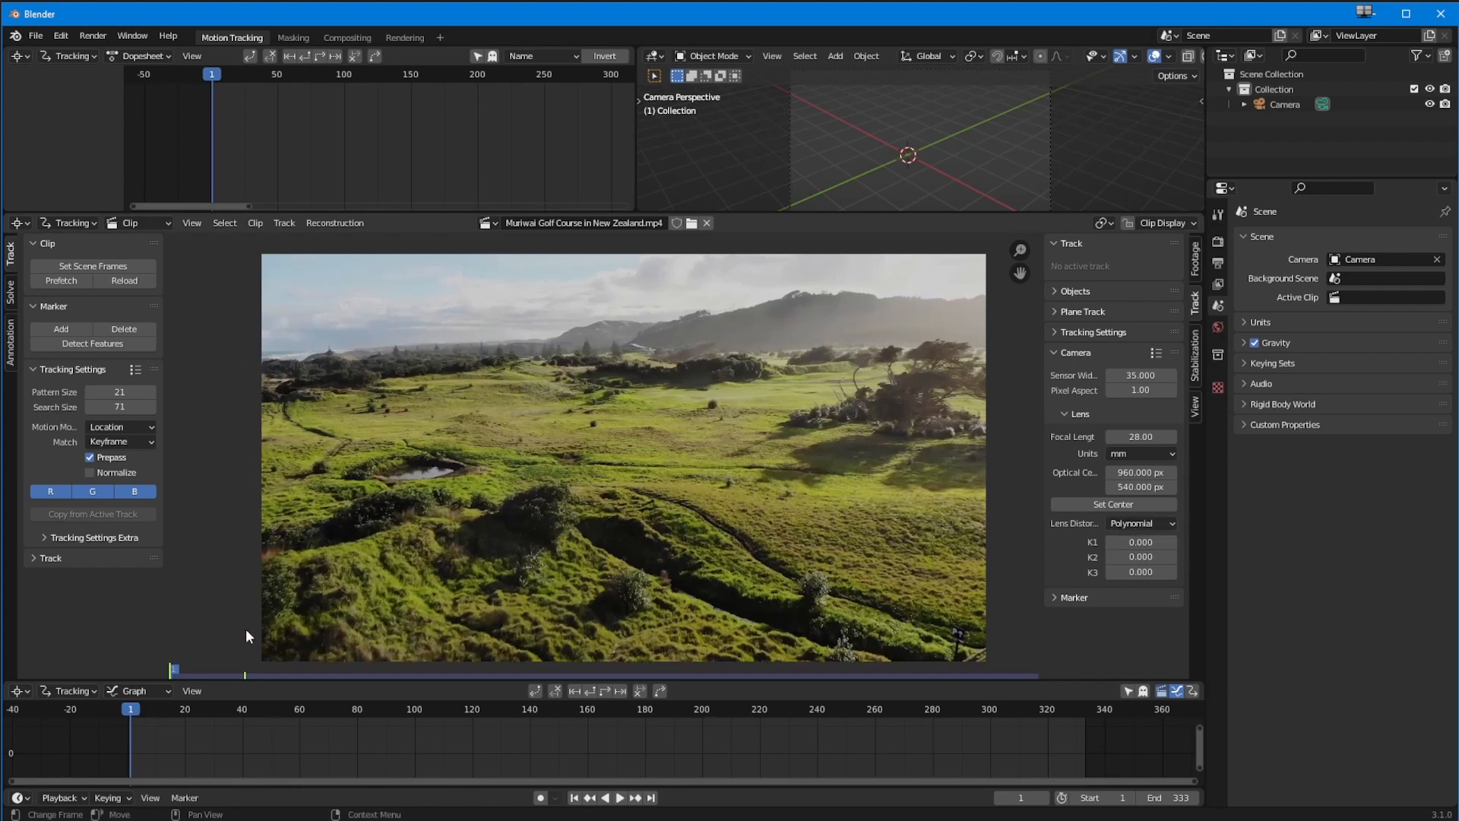
Set the lens distortion coefficients K1 to 0.09 and K2 to 0
left_click(1133, 557)
type("0")
left_click(1147, 543)
key("BackSpace")
type("0.09")
key("Return")
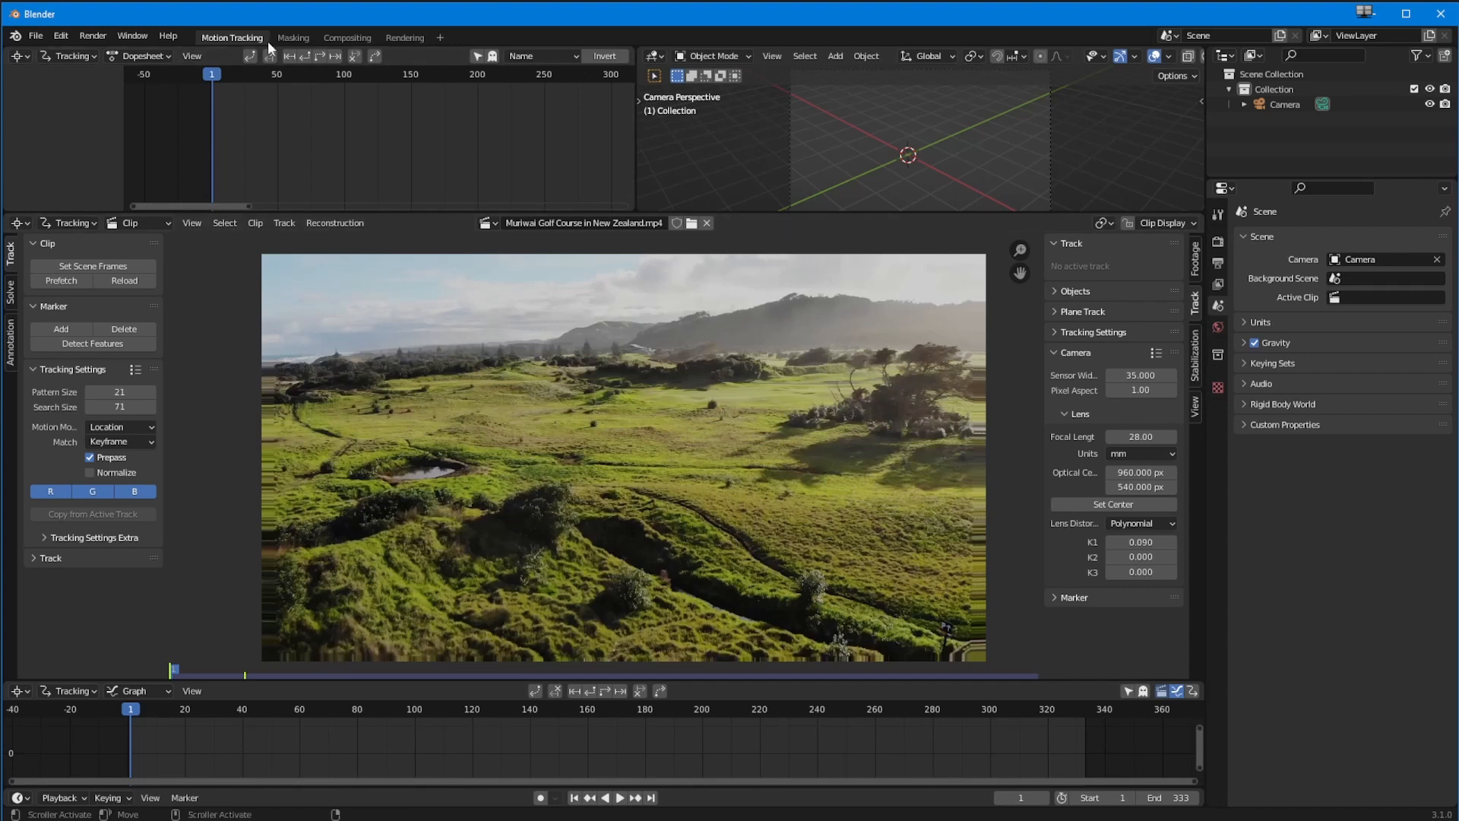
Look through the Masking, Compositing and Rendering workspaces and return to Motion Tracking
left_click(293, 38)
left_click(232, 38)
left_click(296, 37)
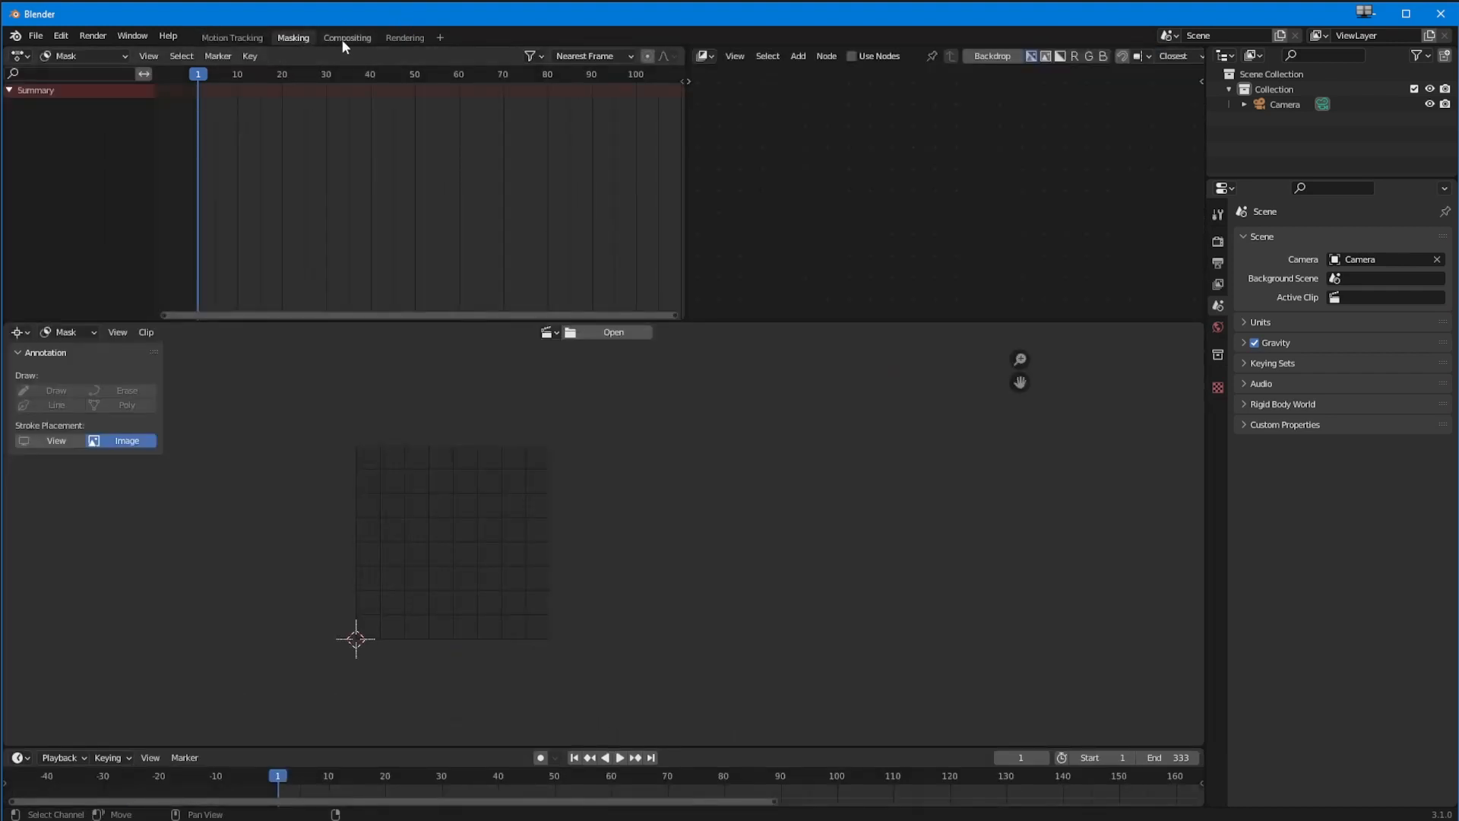
left_click(346, 38)
left_click(395, 38)
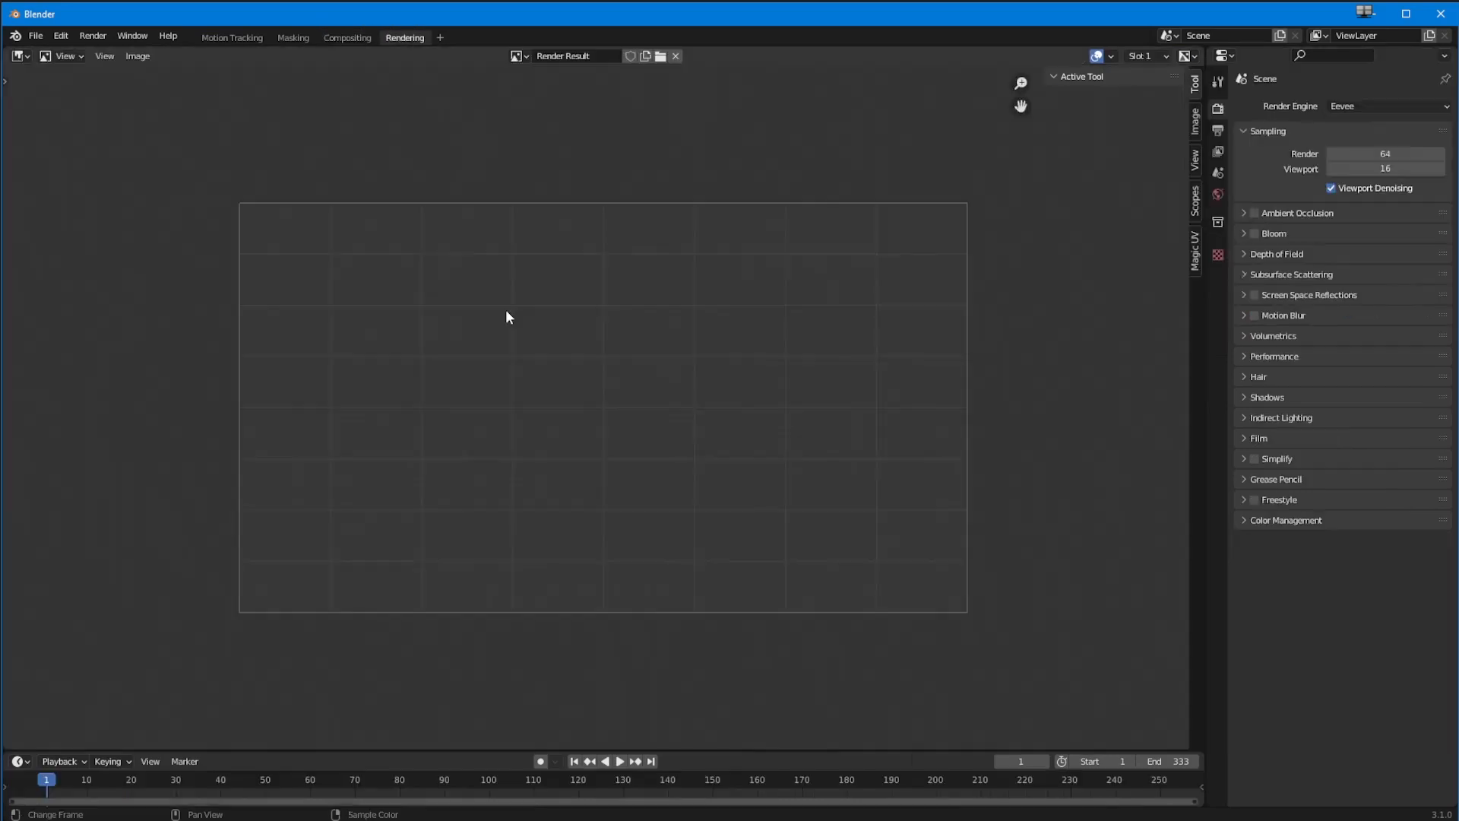
left_click(236, 37)
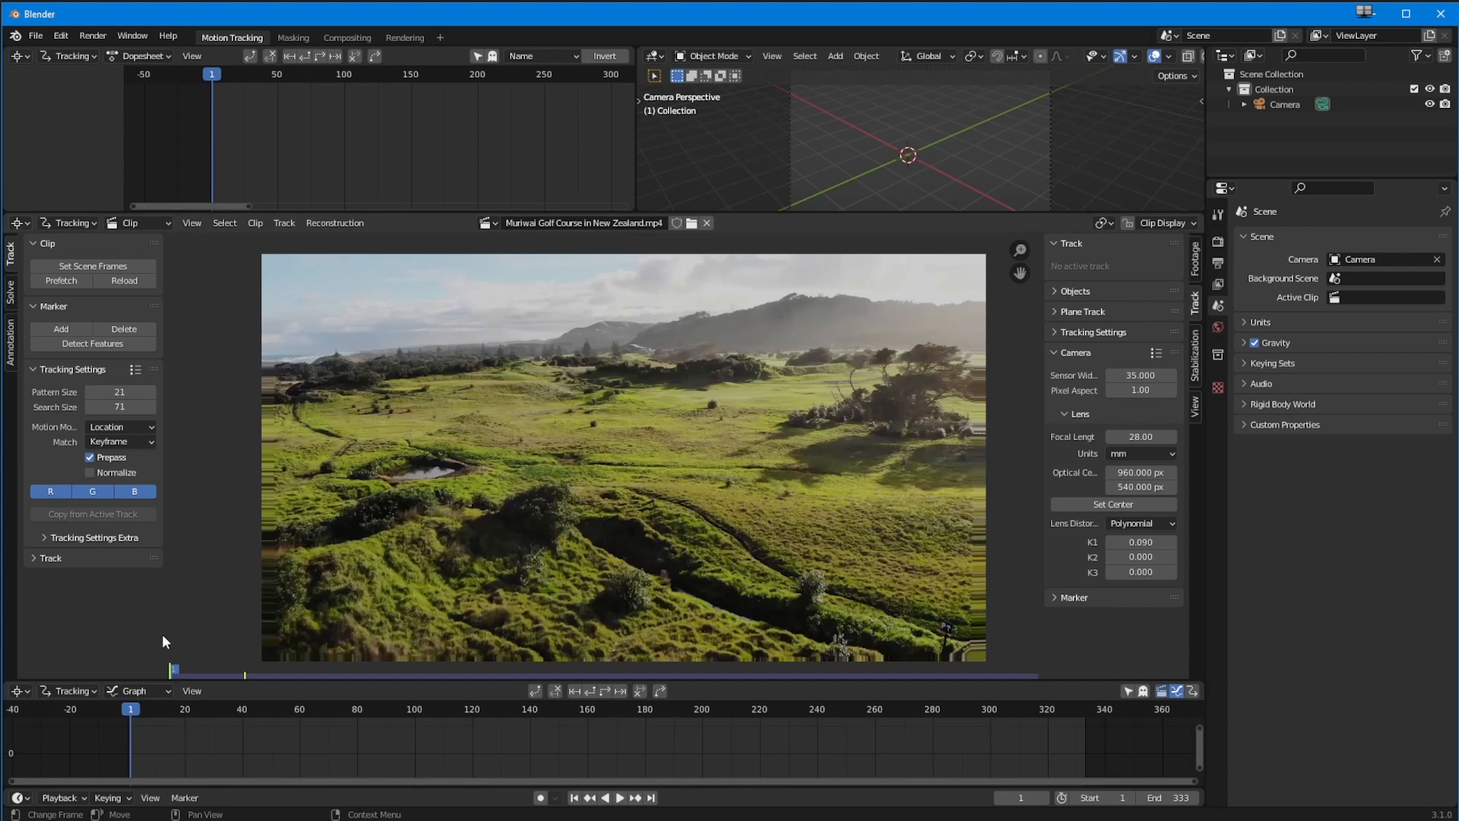
Add a tracking marker on the small dark bush in the middle of the field and centre it on the bush
left_click(63, 332)
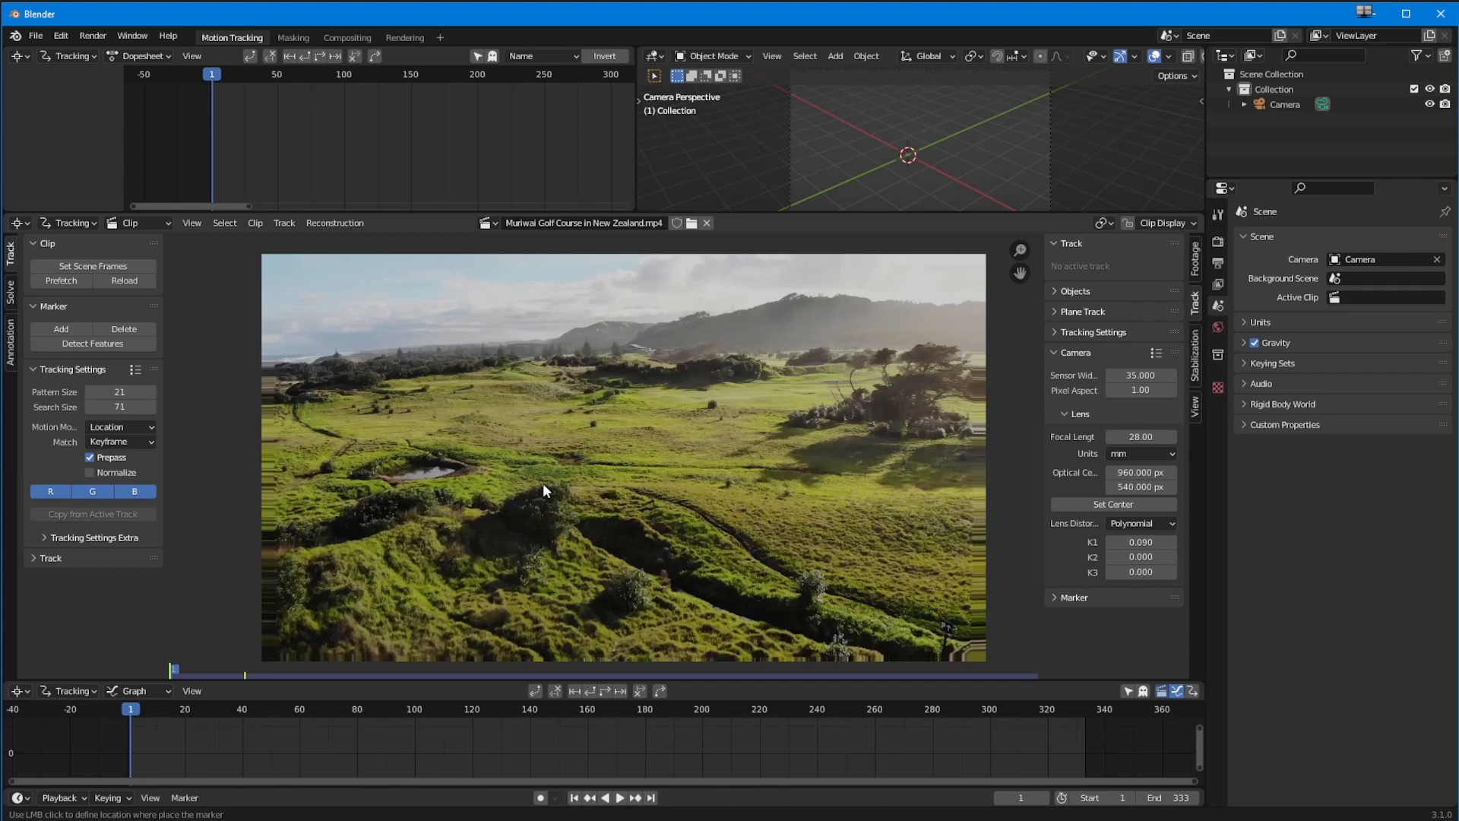
left_click(593, 424)
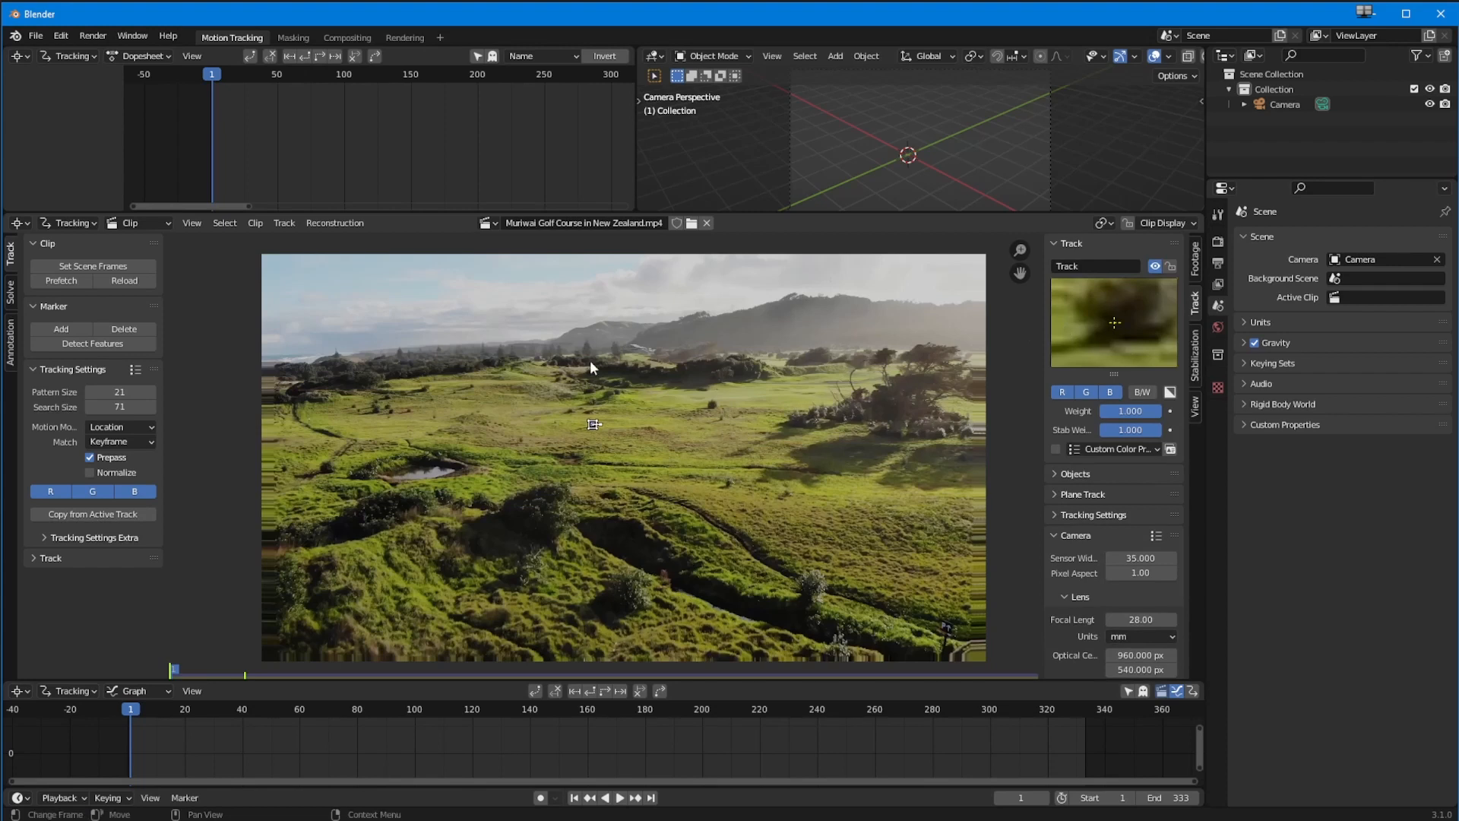
mouse_move(618, 550)
middle_mouse_down("ctrl")
mouse_move(649, 526)
mouse_move(632, 435)
mouse_move(628, 556)
mouse_move(708, 419)
mouse_move(622, 487)
middle_mouse_up("ctrl")
mouse_move(632, 460)
left_mouse_down()
mouse_move(651, 483)
mouse_move(643, 458)
left_mouse_up()
left_click_drag(1131, 325, 1129, 350)
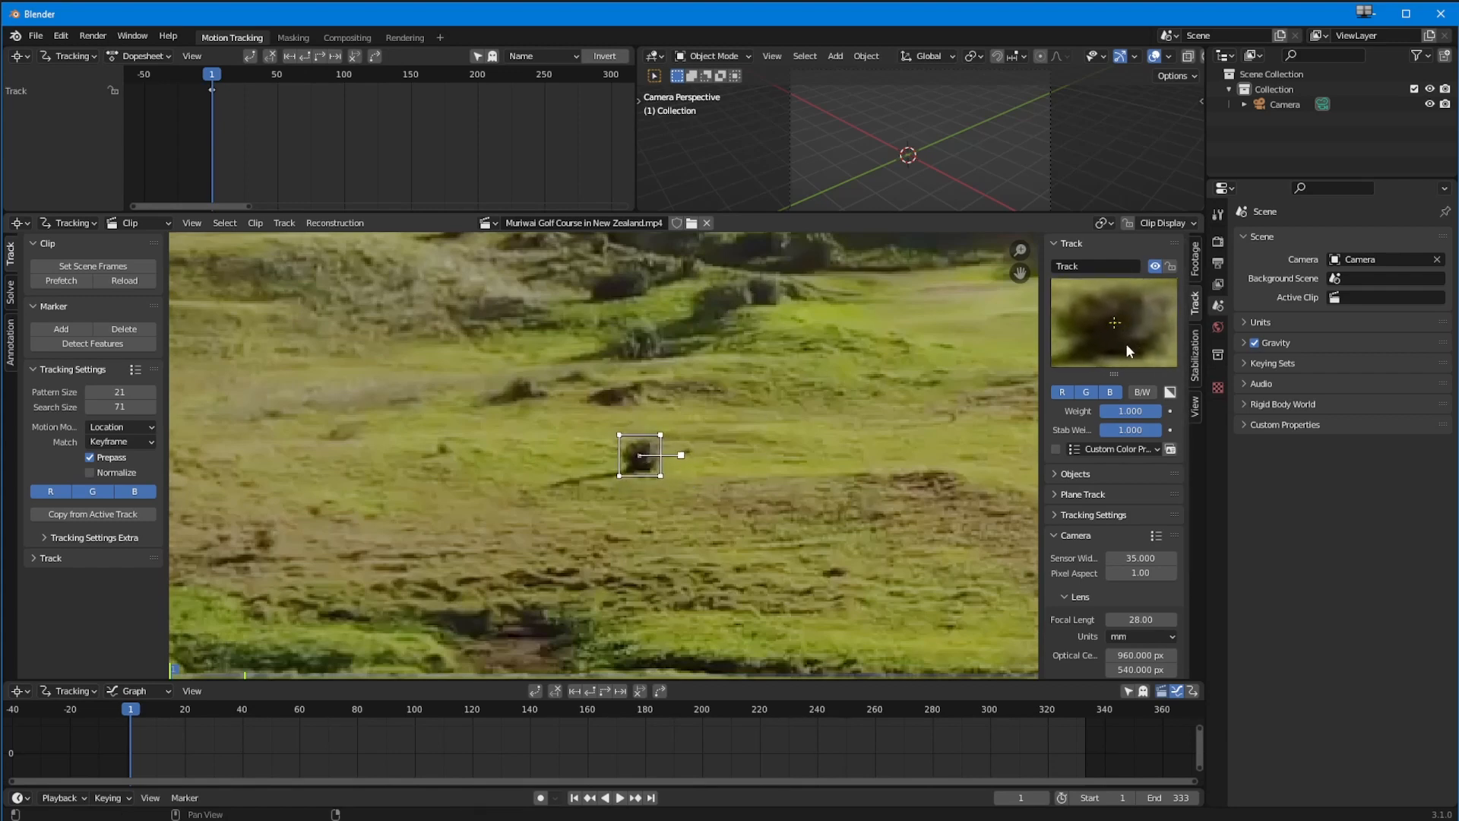
mouse_move(786, 548)
middle_mouse_down("ctrl")
mouse_move(767, 596)
mouse_move(784, 521)
middle_mouse_up("ctrl")
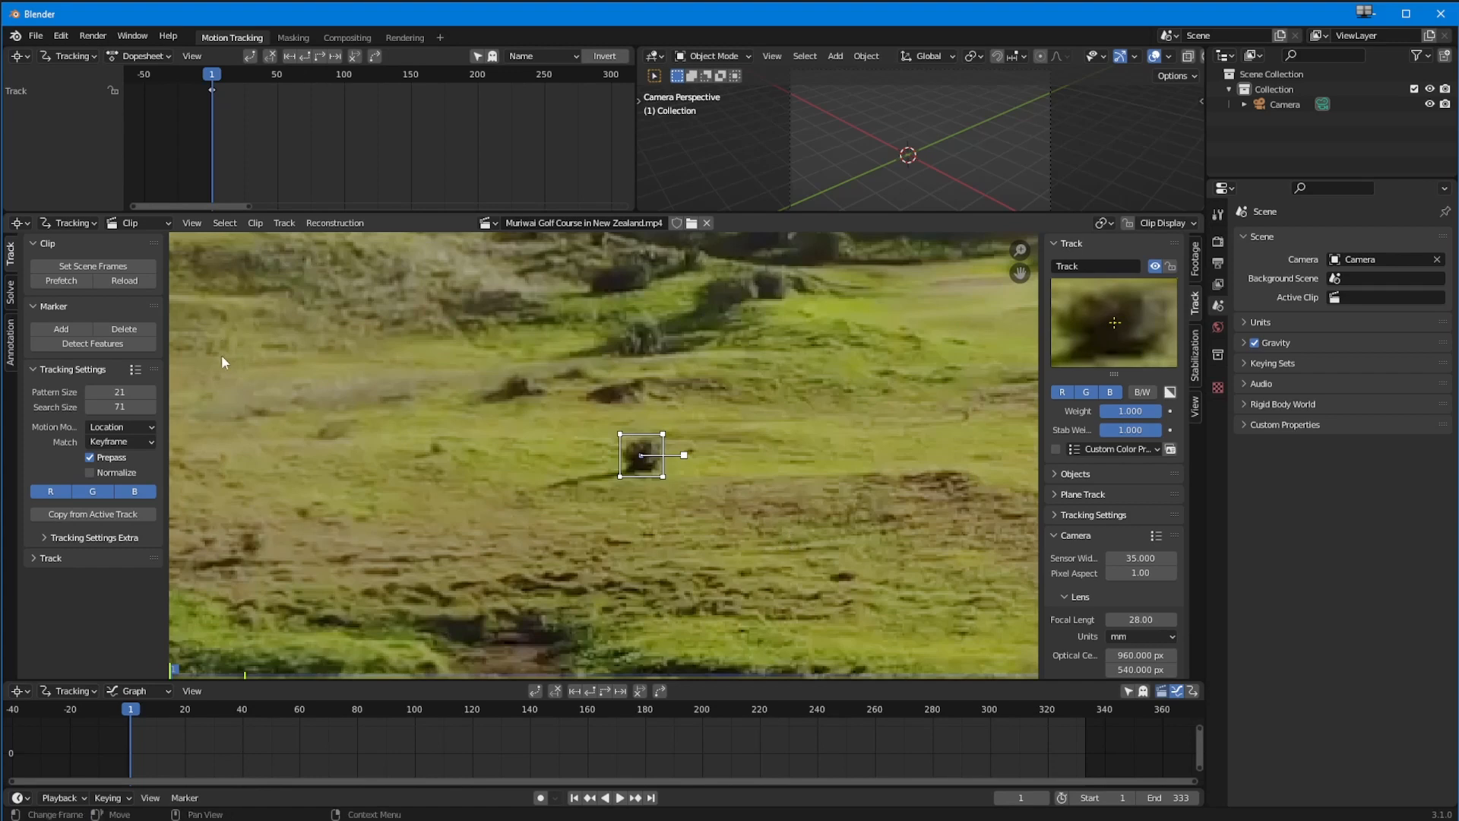
Enlarge the marker's search area to a width of 190 and a height of 112
middle_click_drag(1045, 576, 1098, 506, "ctrl")
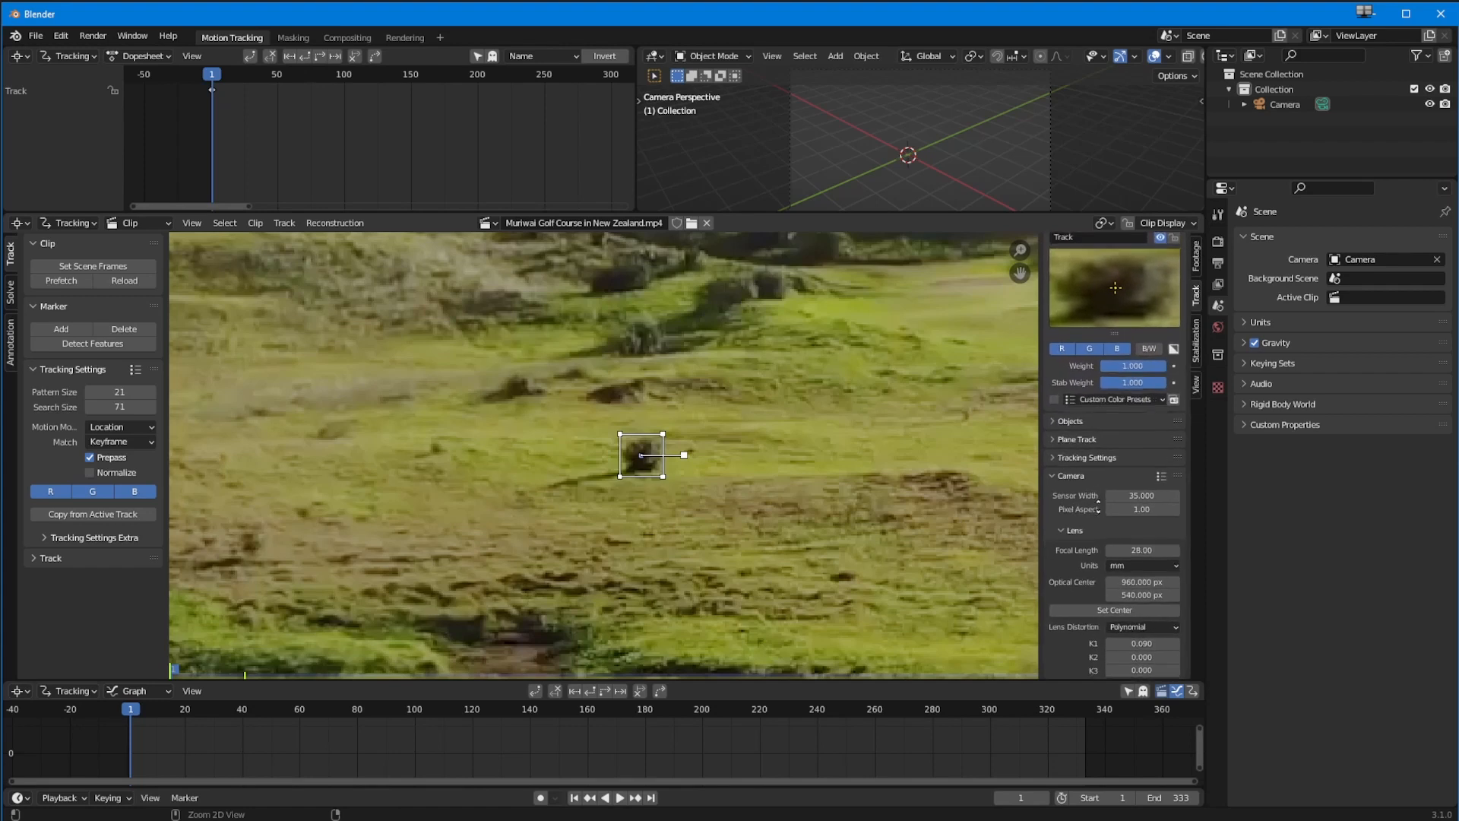
scroll(1079, 638, "down", 1)
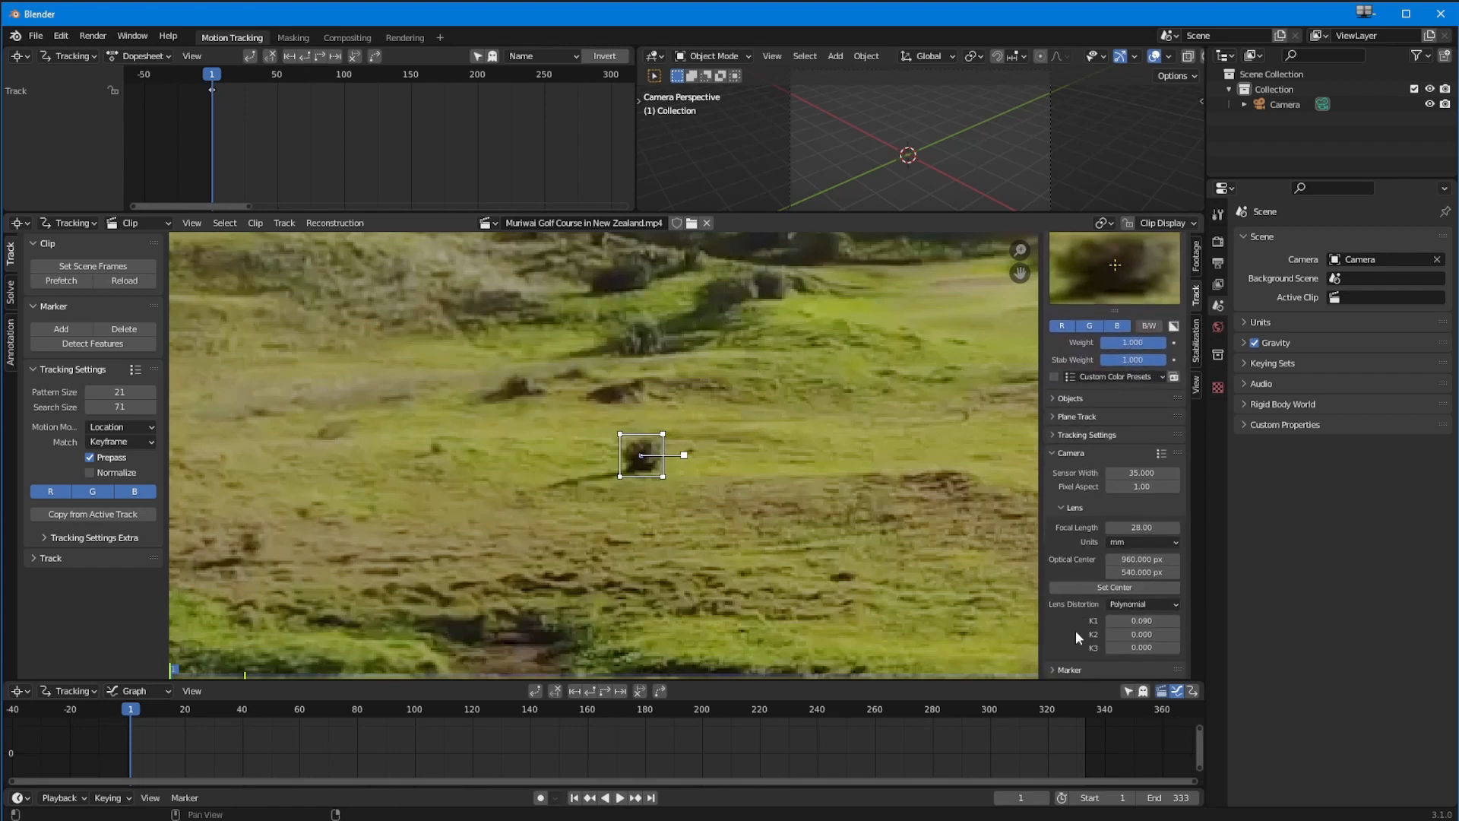
left_click(1060, 670, "ctrl")
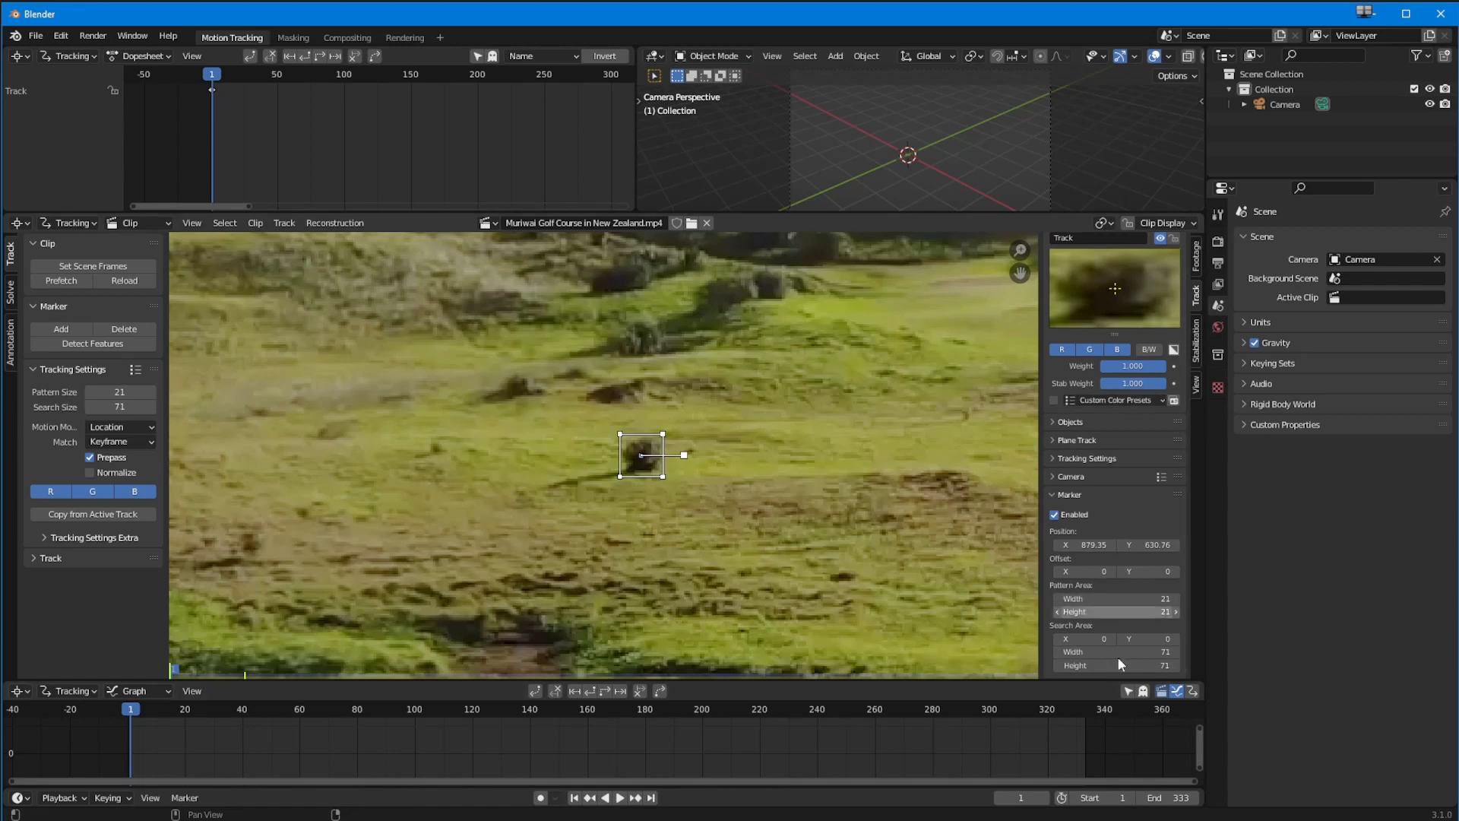
left_click_drag(1105, 651, 1224, 651)
mouse_move(1099, 666)
left_mouse_down()
mouse_move(1135, 666)
mouse_move(1100, 658)
left_mouse_up()
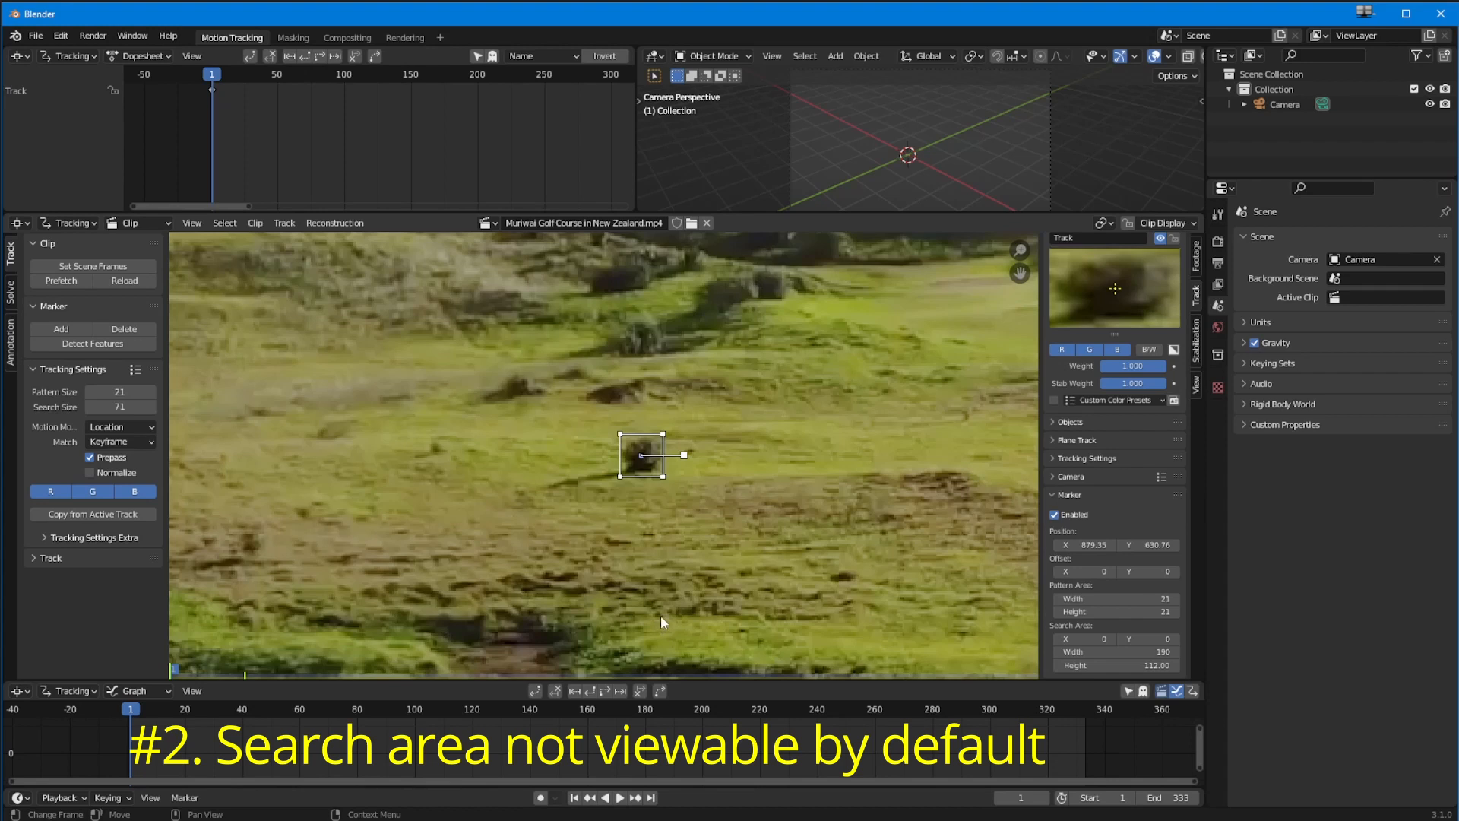
Display the marker's search area in the clip view and shrink it to about 66 wide by 63 high
left_click(1160, 224)
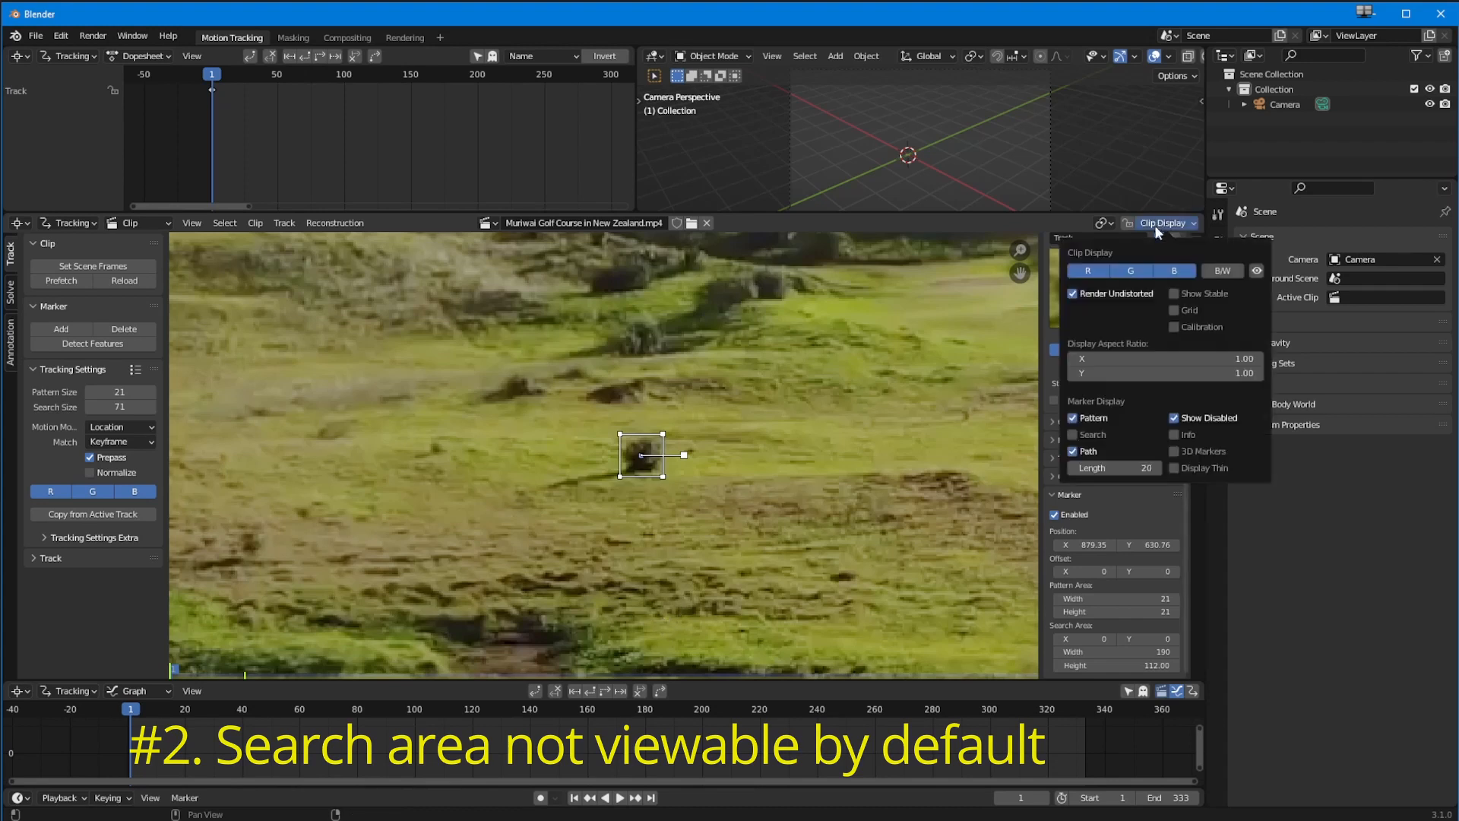
left_click(1073, 435)
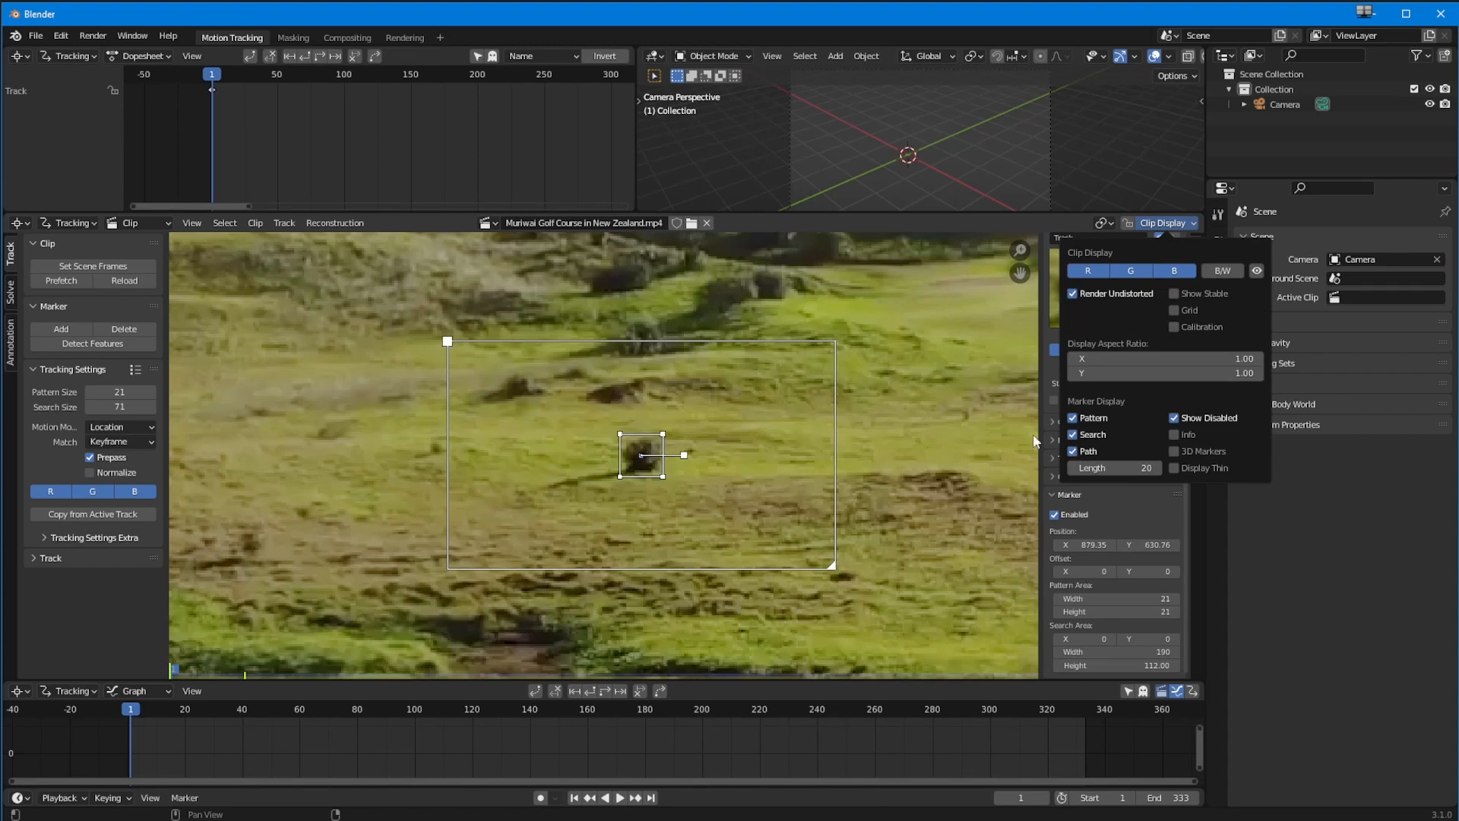
left_click_drag(833, 566, 751, 545)
left_click_drag(752, 490, 745, 479)
mouse_move(1117, 651)
left_mouse_down()
mouse_move(1020, 659)
mouse_move(1133, 668)
left_mouse_up()
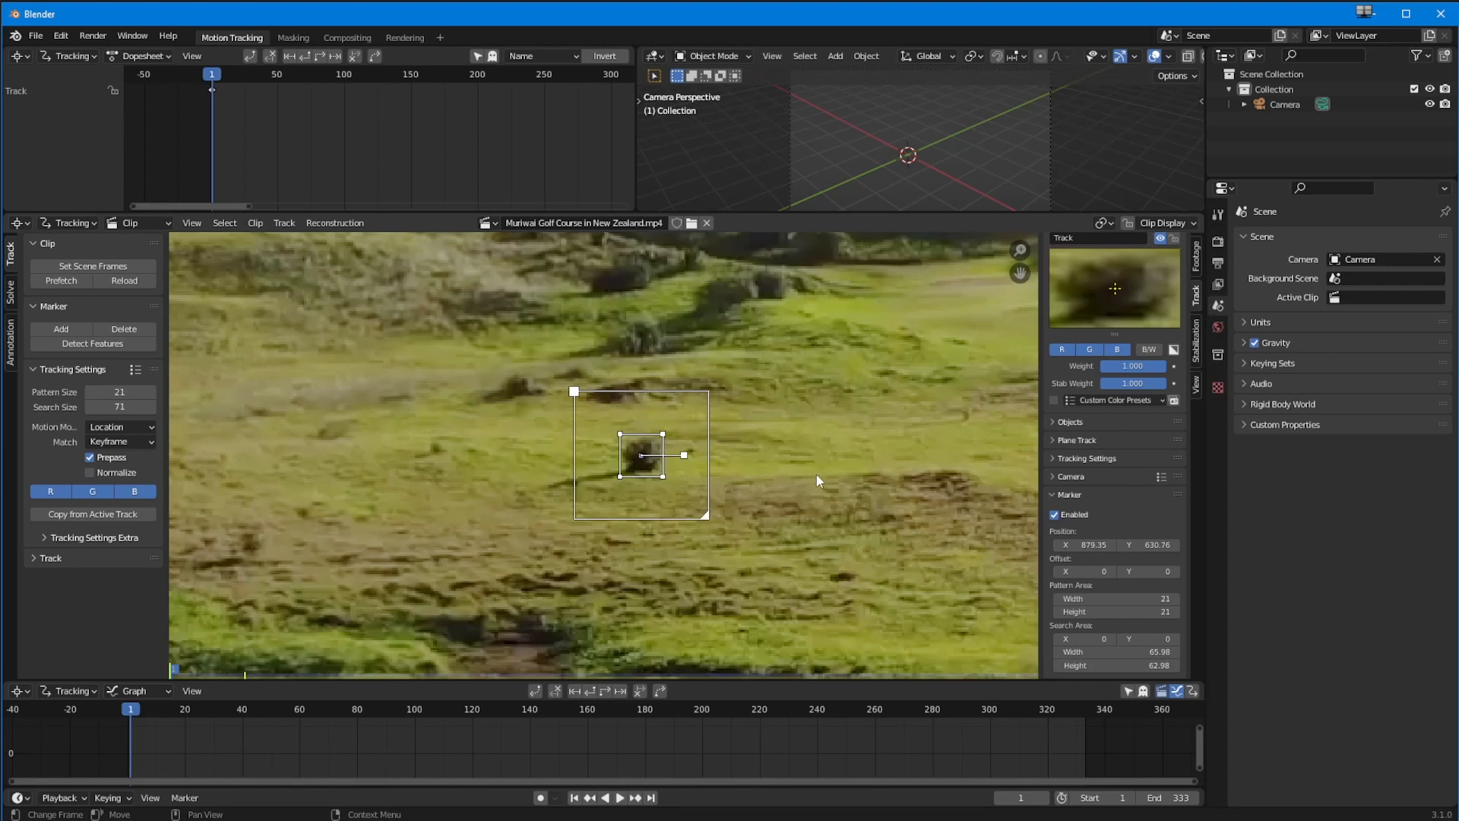
Enable Proxy/Timecode for the clip, turning off the 25% original proxy and choosing the 50% undistorted one
scroll(692, 547, "down", 6)
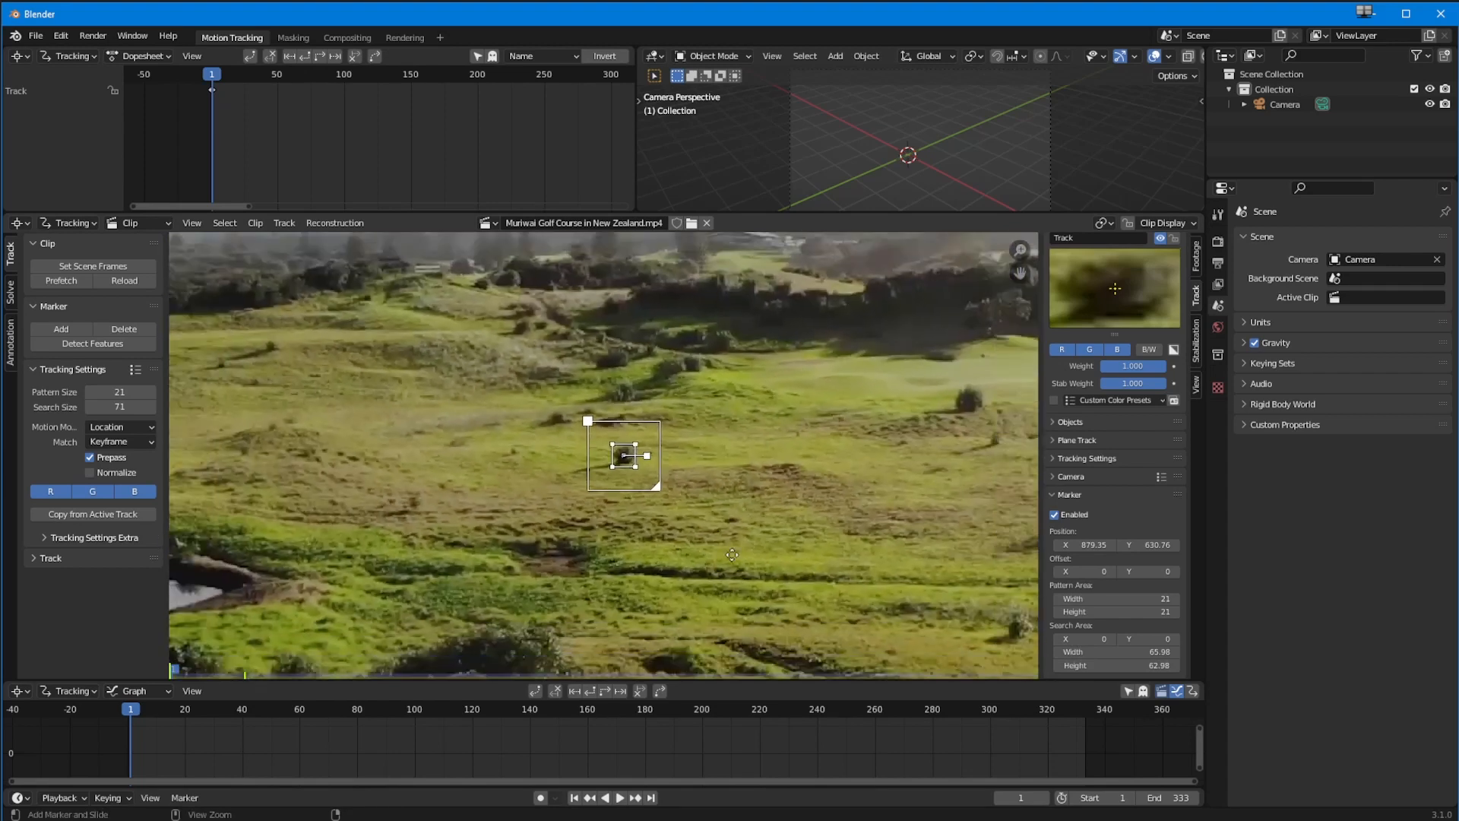
middle_click_drag(729, 575, 537, 512, "ctrl")
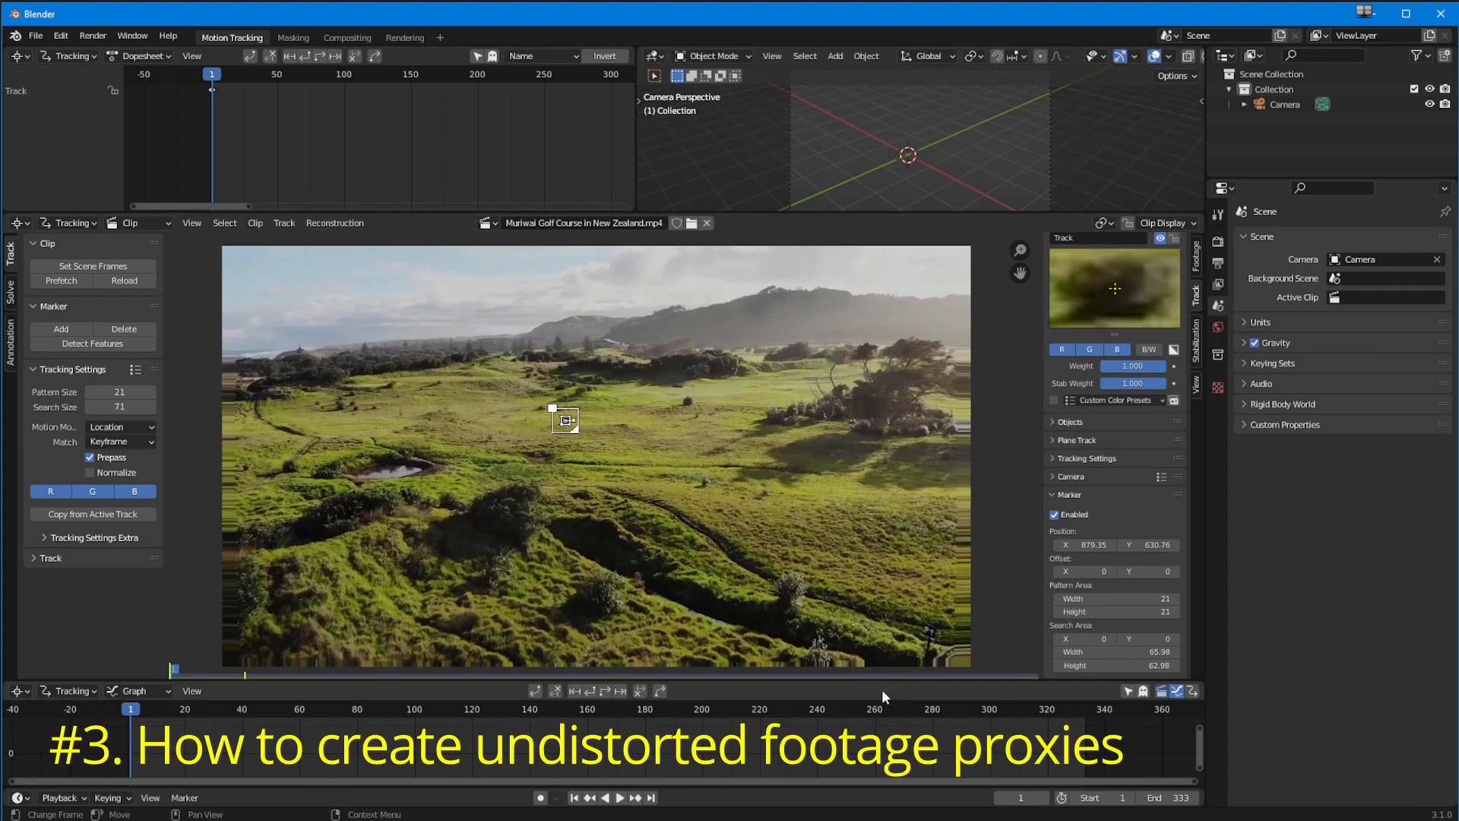
left_click(1194, 262)
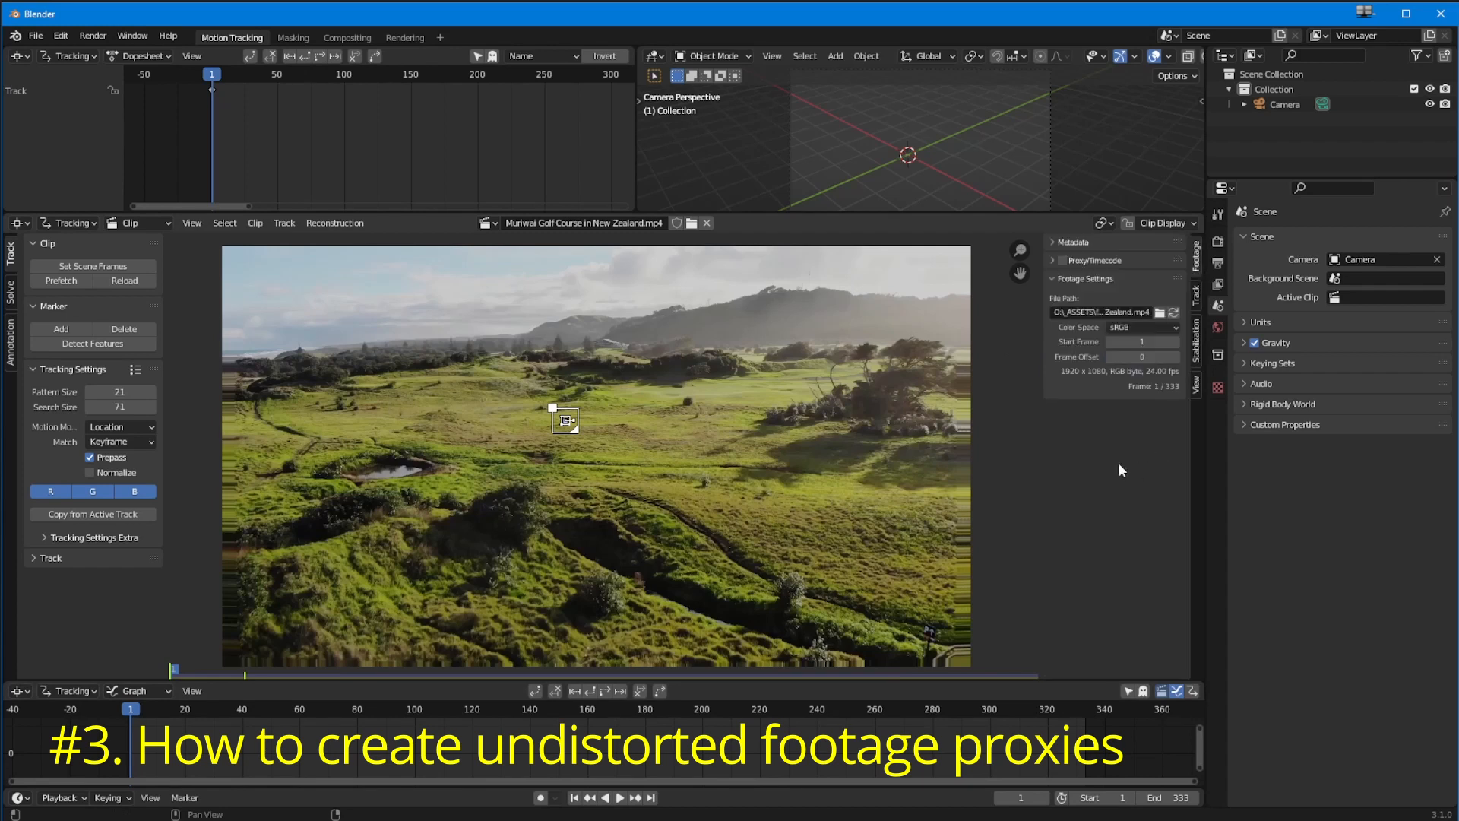
left_click(1052, 261)
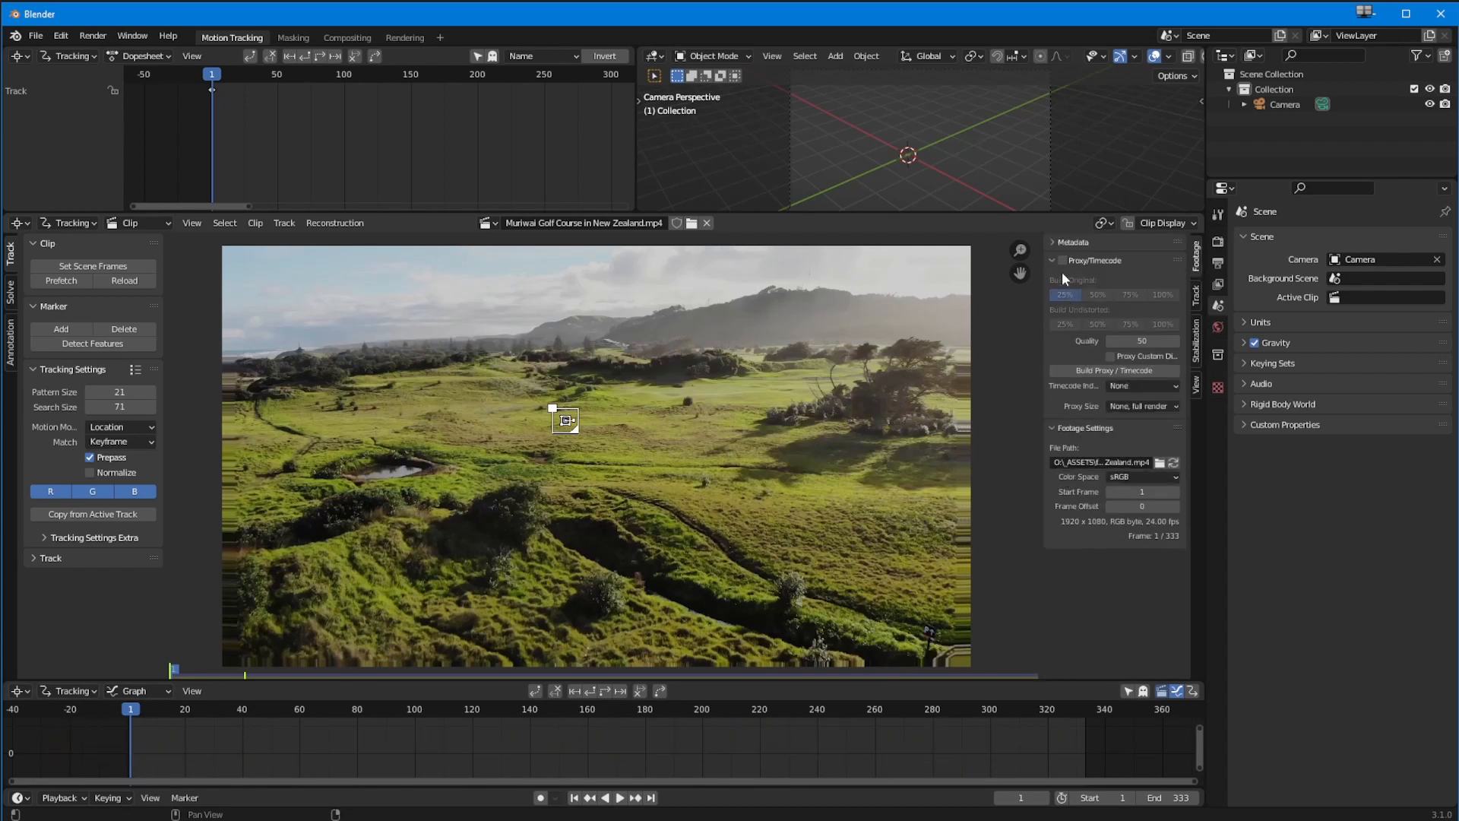
left_click(1061, 260)
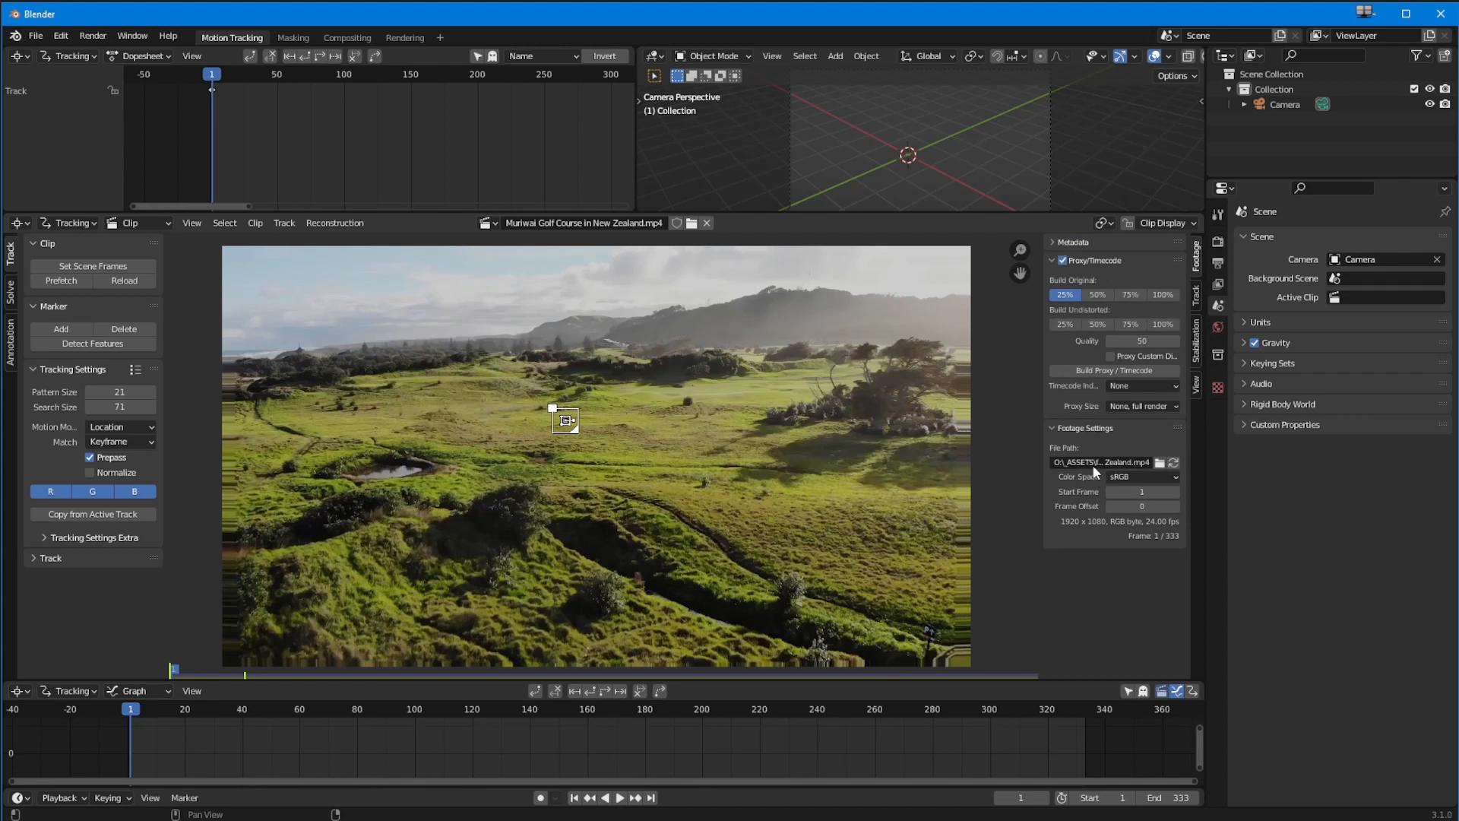
left_click(1066, 295)
left_click(1106, 324)
Enable a custom proxy directory for the clip and browse for its location to O:\GENVFX\Tuts\063_tracking
left_click(1131, 386)
left_click(1110, 356)
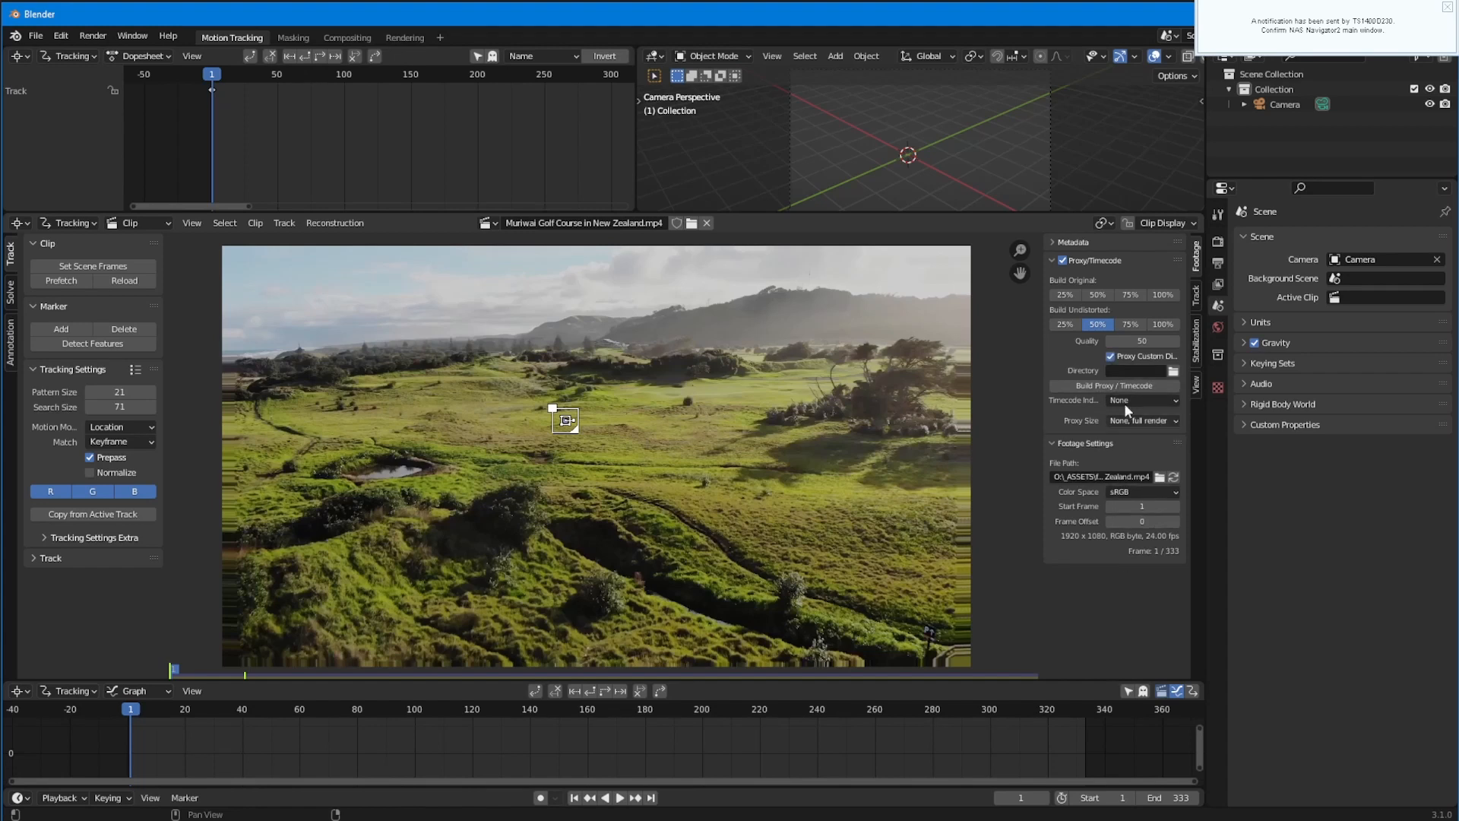
left_click(1174, 371)
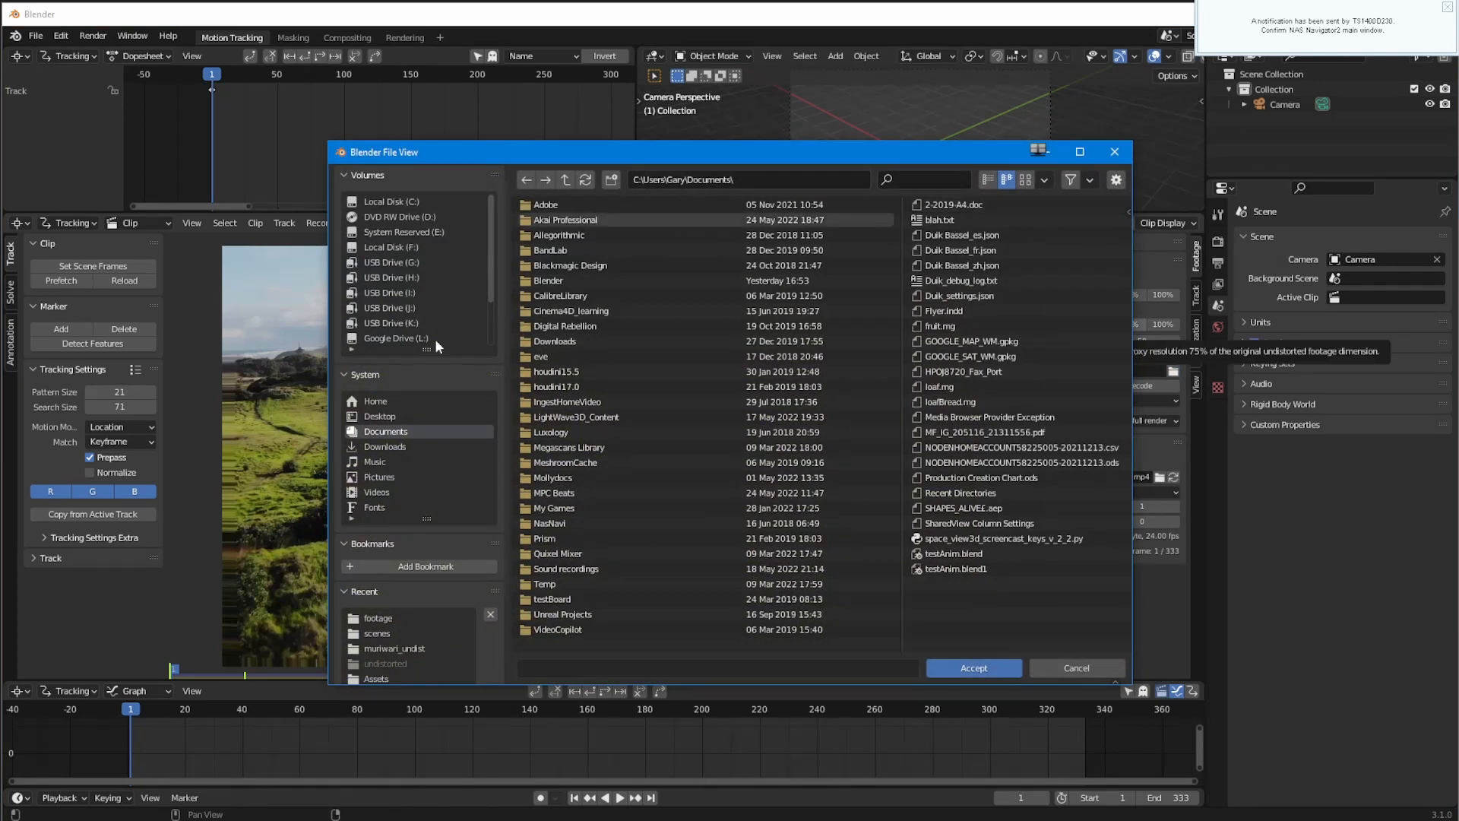
scroll(491, 304, "down", 2)
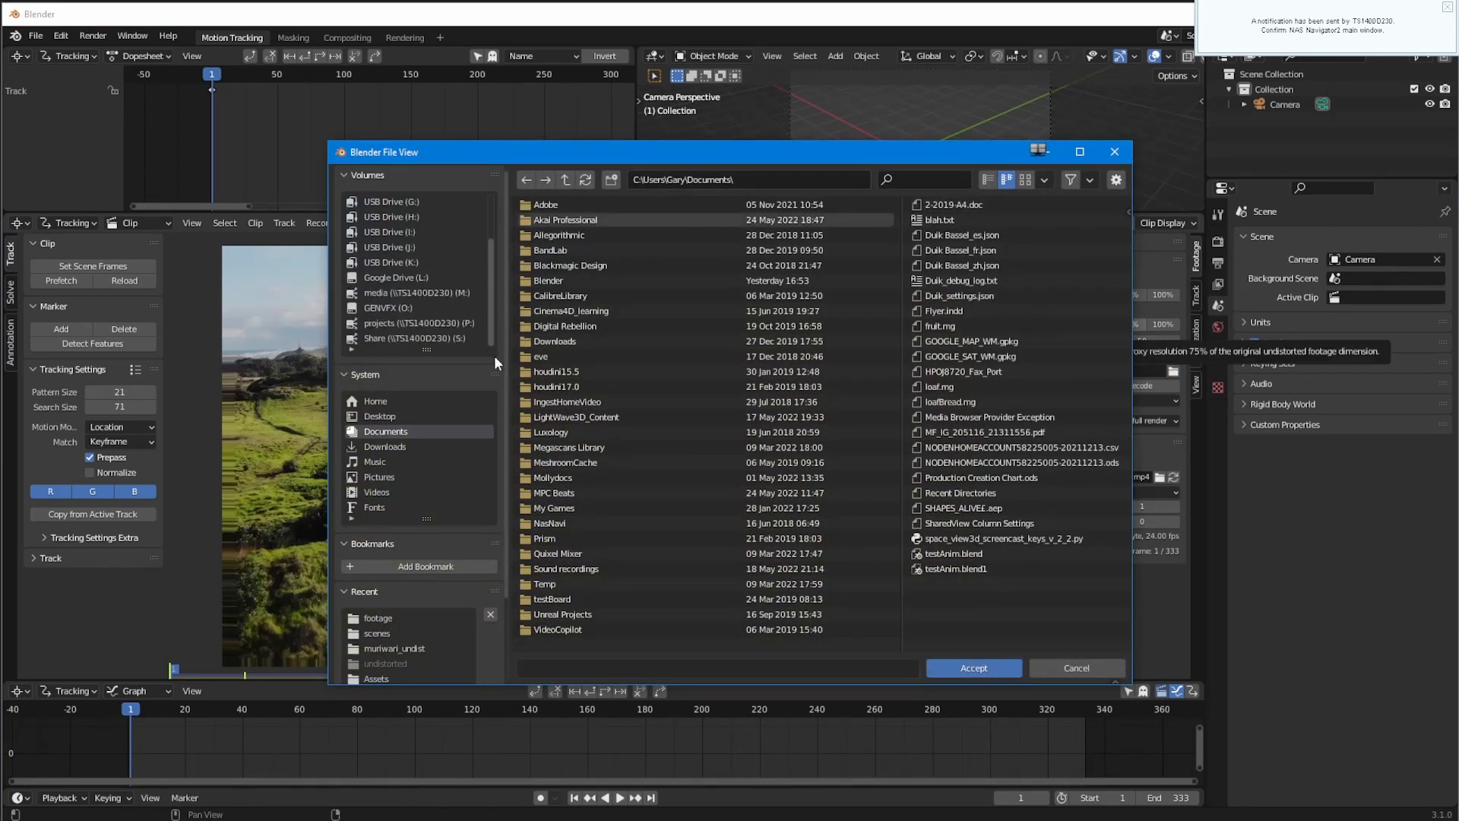
left_click(385, 308)
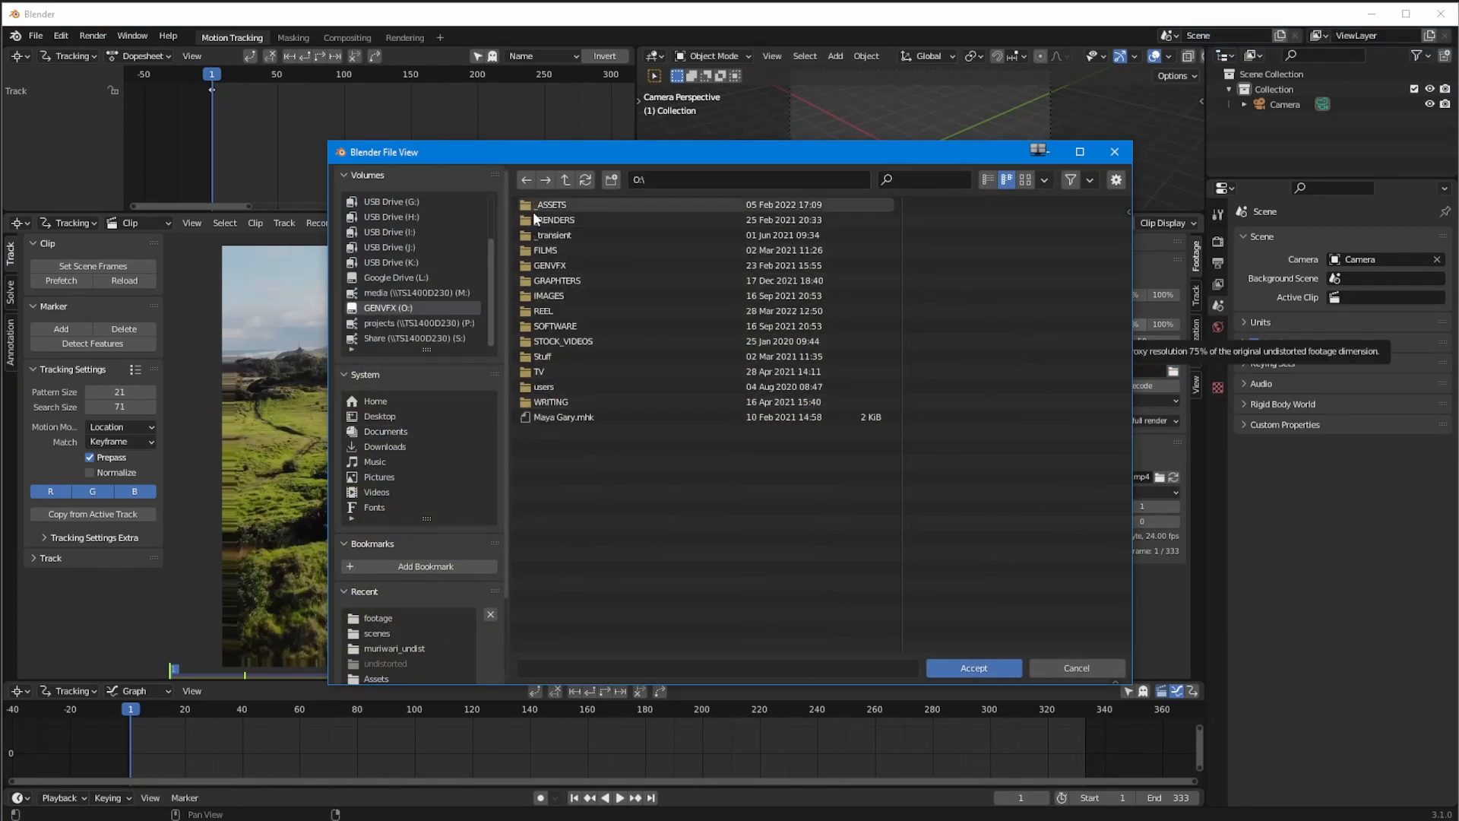
double_click(536, 267)
double_click(538, 460)
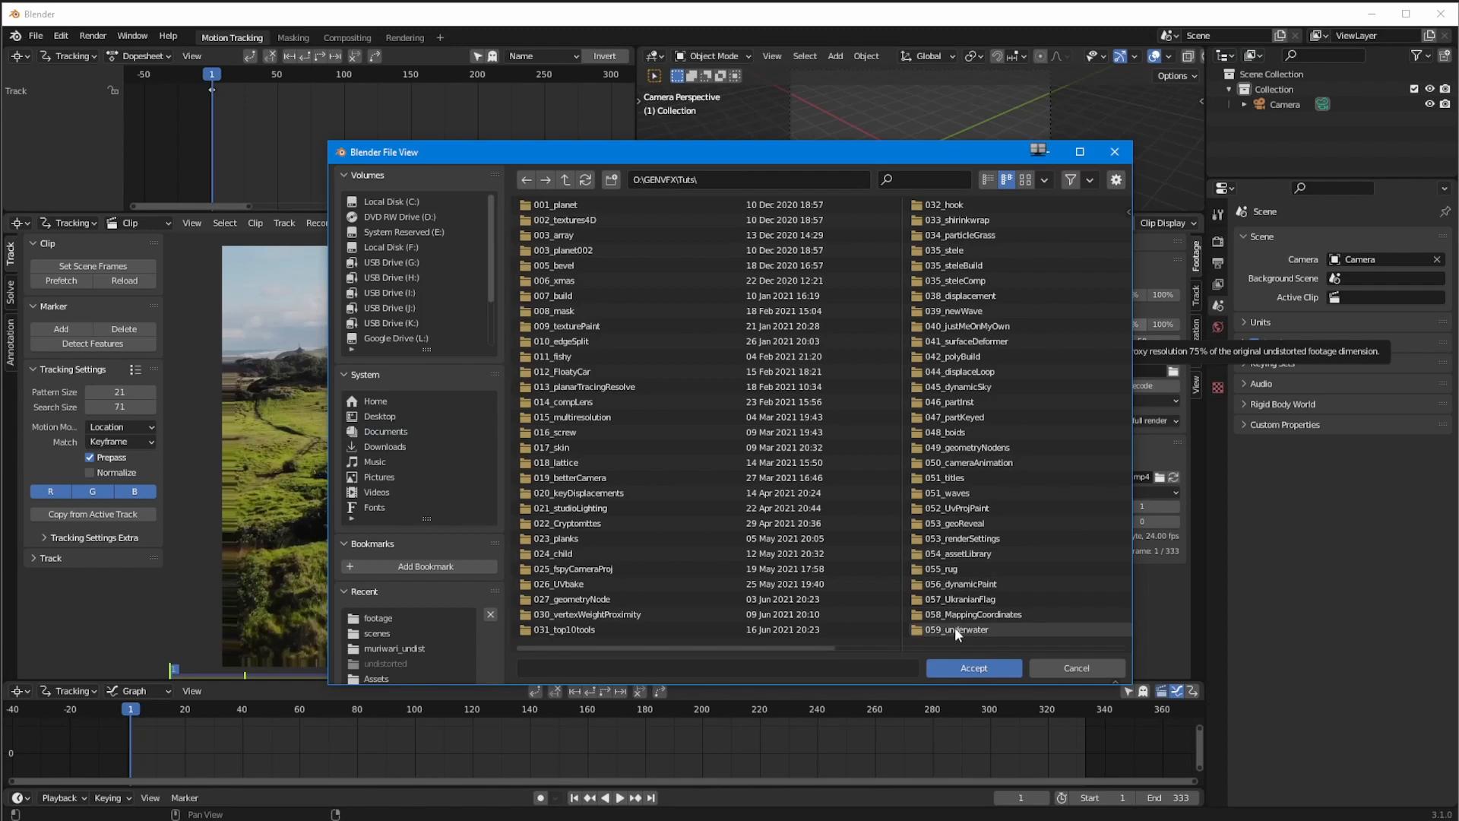
left_click(957, 647)
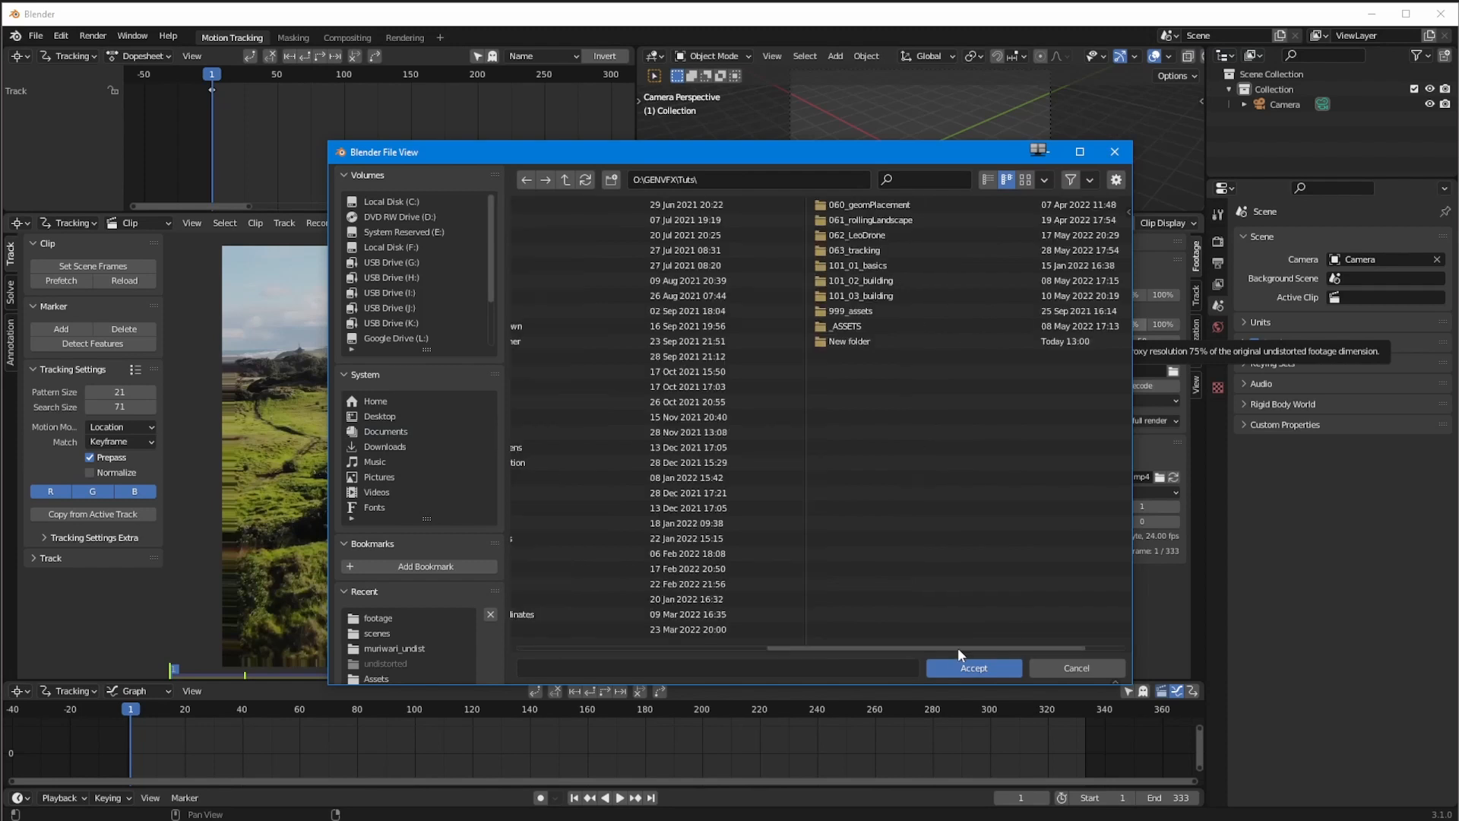
double_click(823, 252)
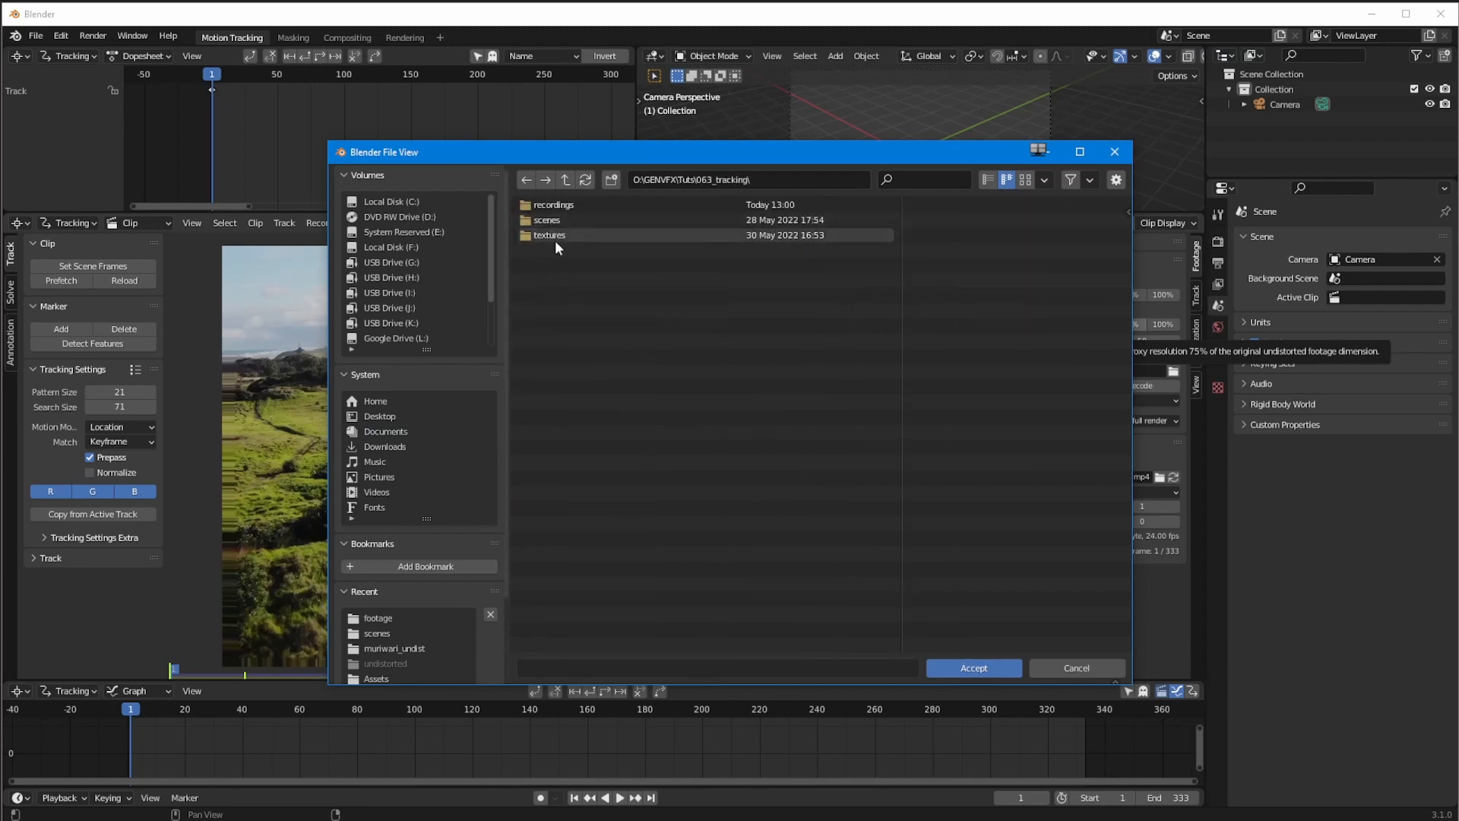
Create a folder named footage inside 063_tracking and accept it as the proxy directory
right_click(577, 288)
left_click(538, 434)
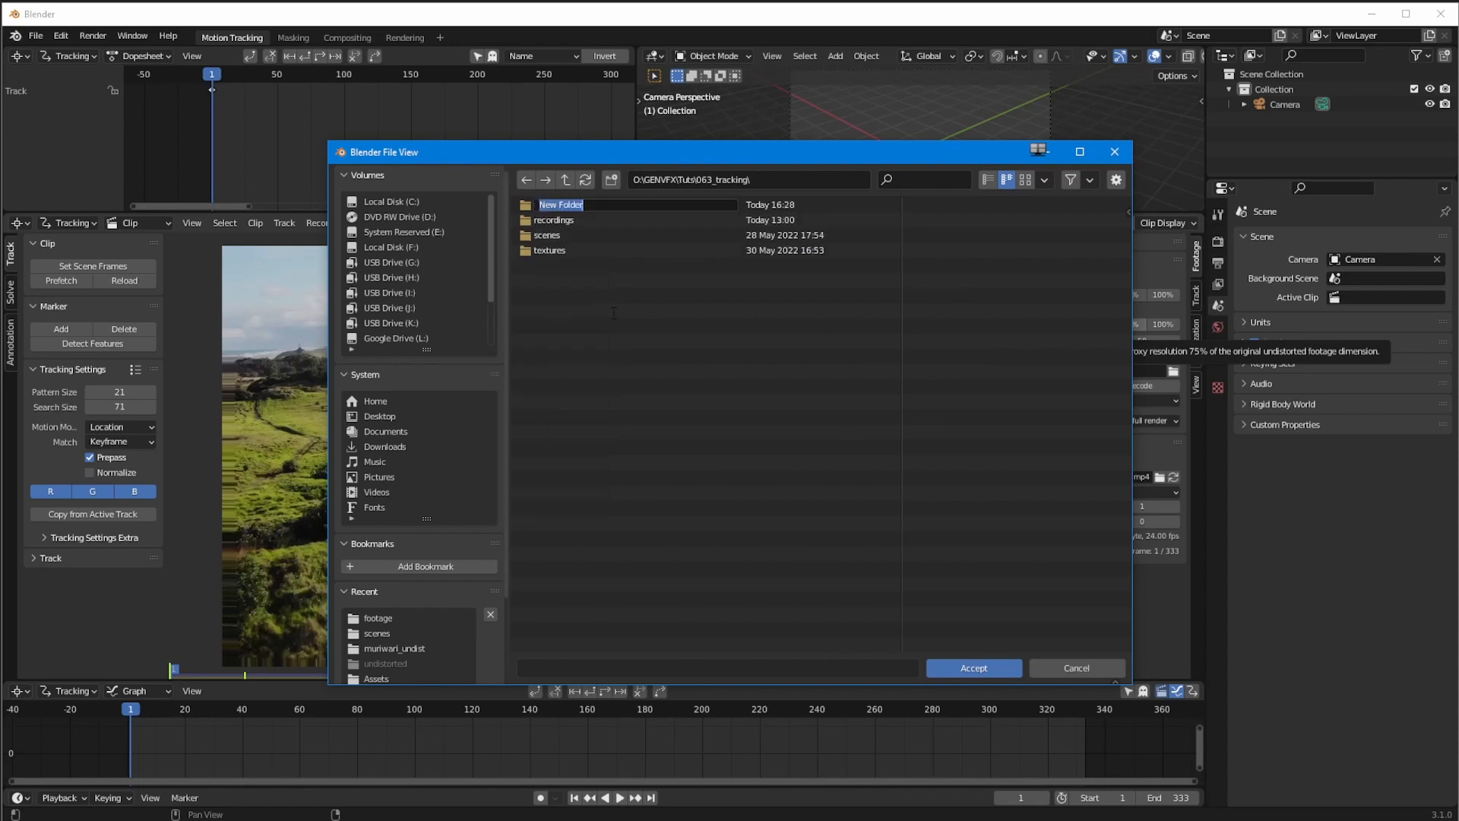
type("footage")
key("Return")
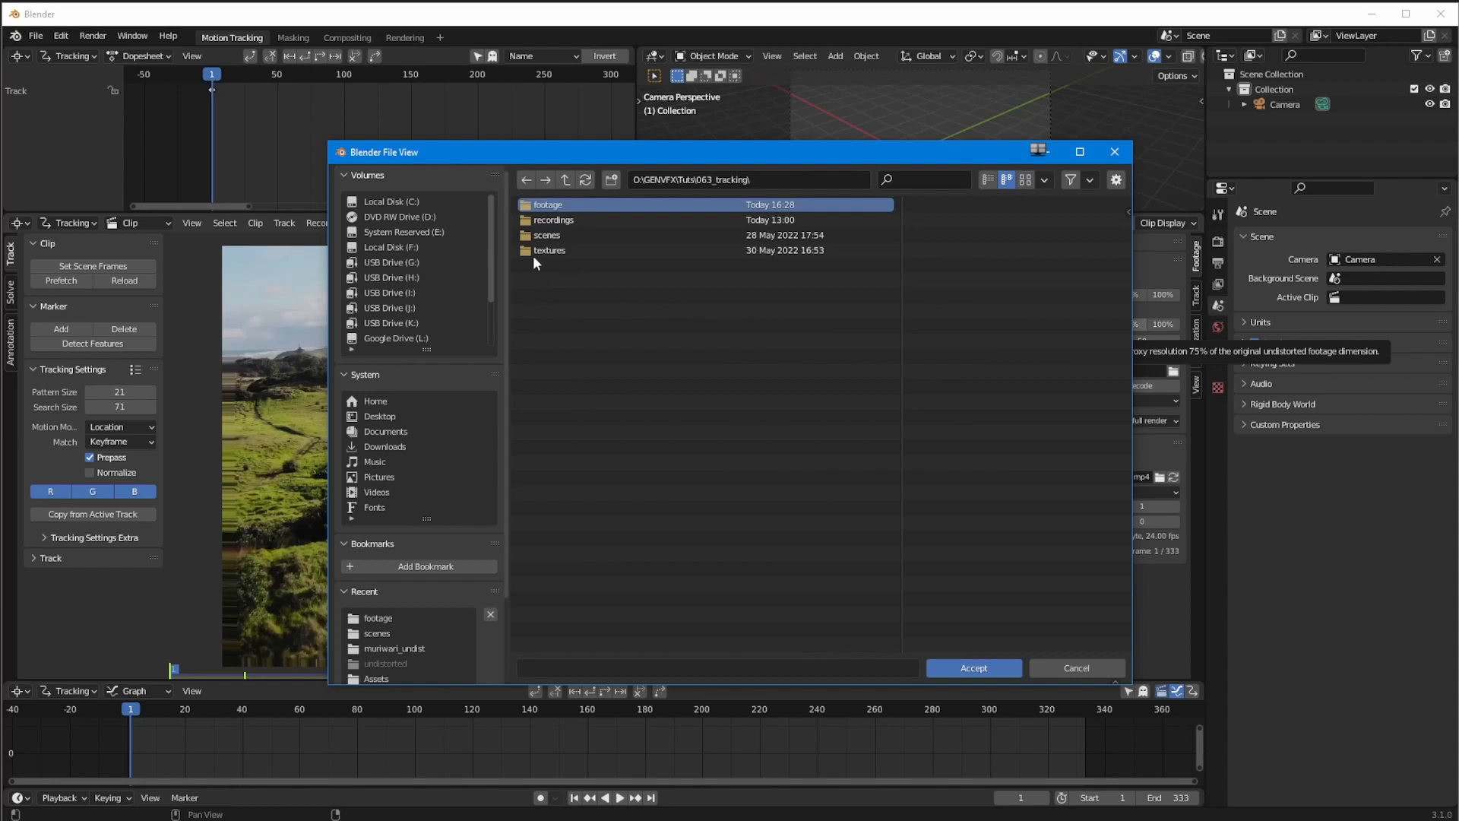
double_click(523, 207)
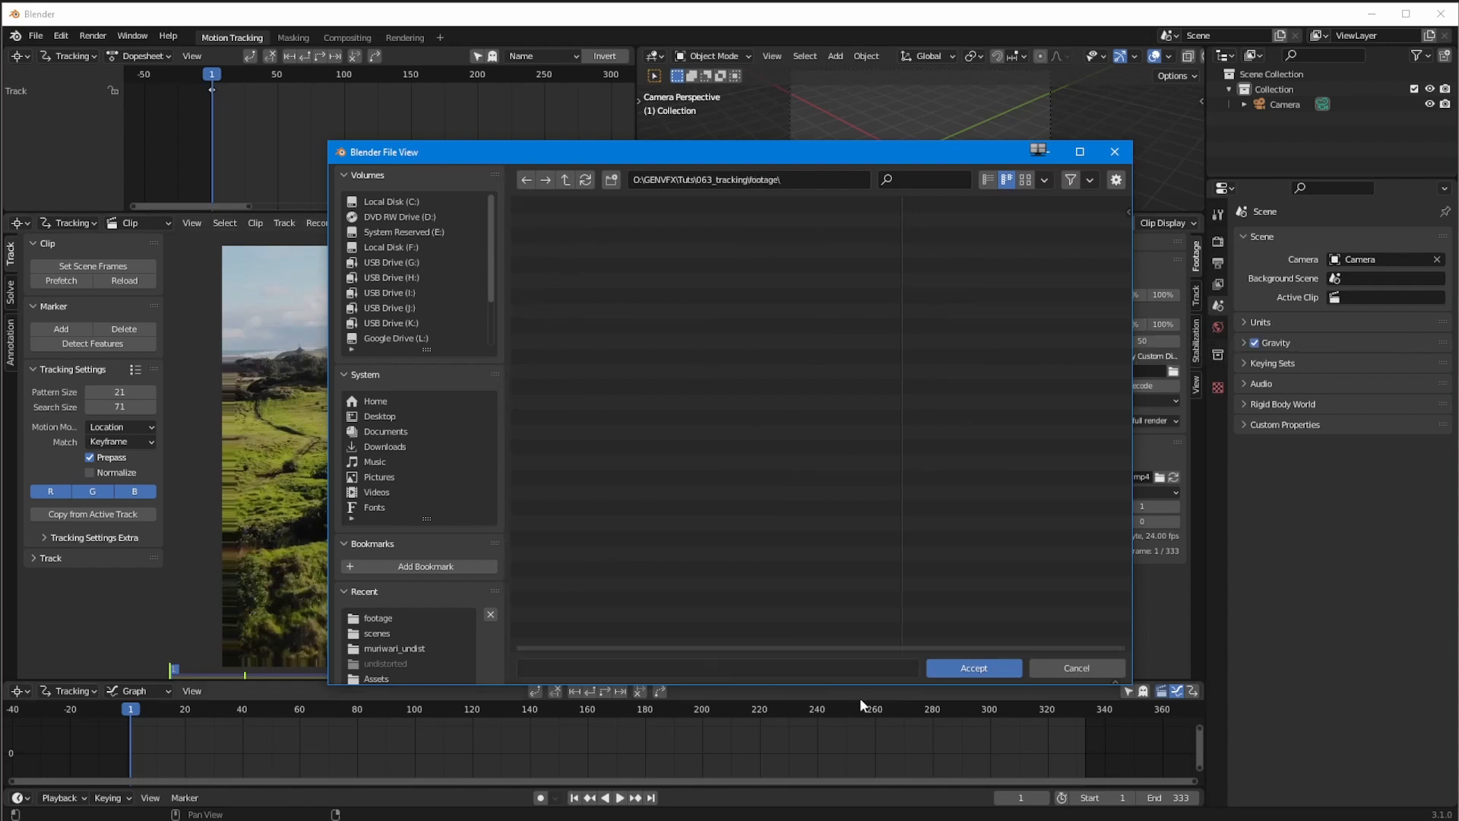
left_click(1017, 676)
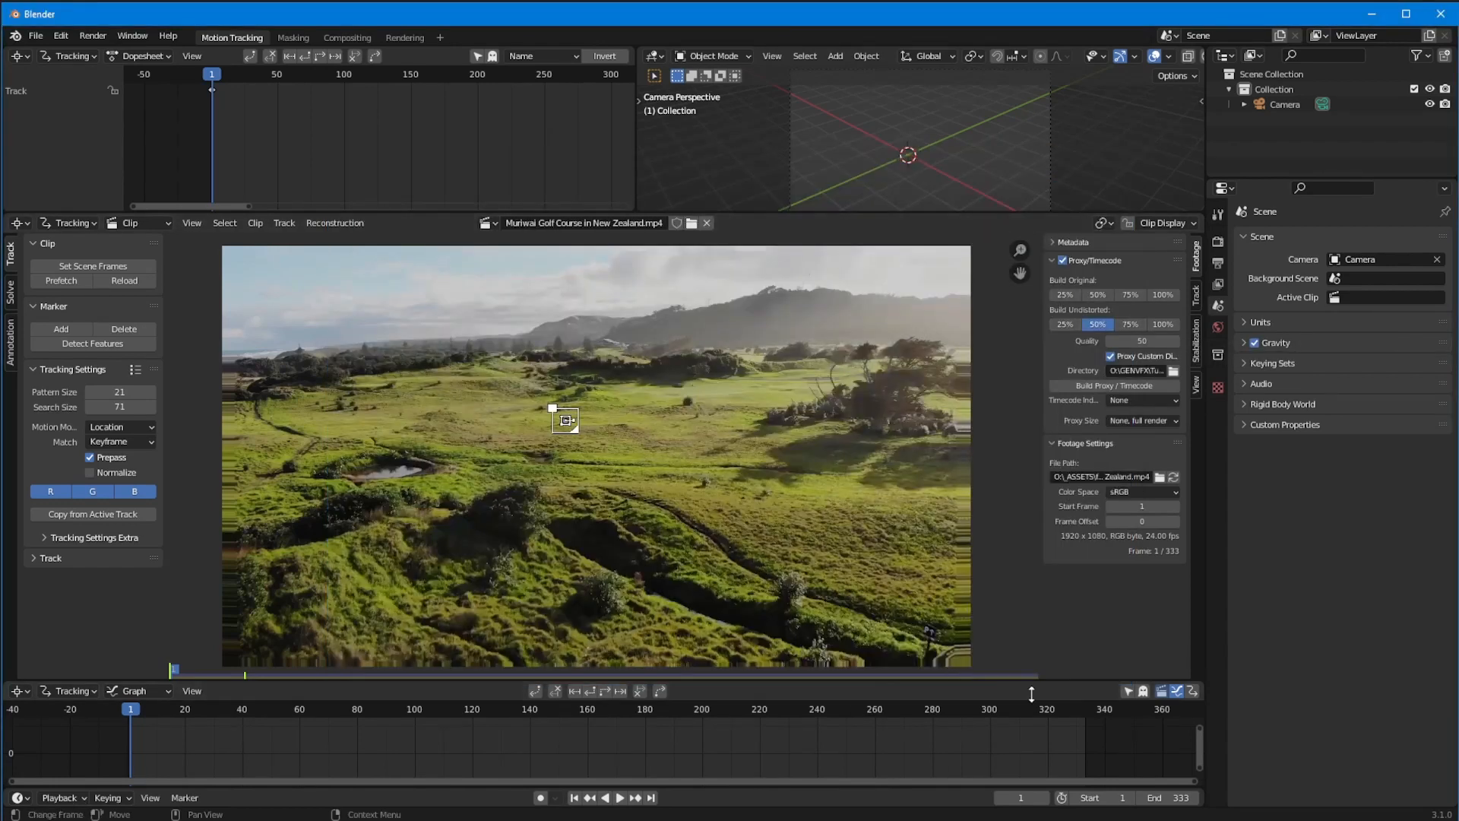
Build the 50% undistorted proxy and prefetch the clip's frames
left_click(1080, 390)
left_click(62, 281)
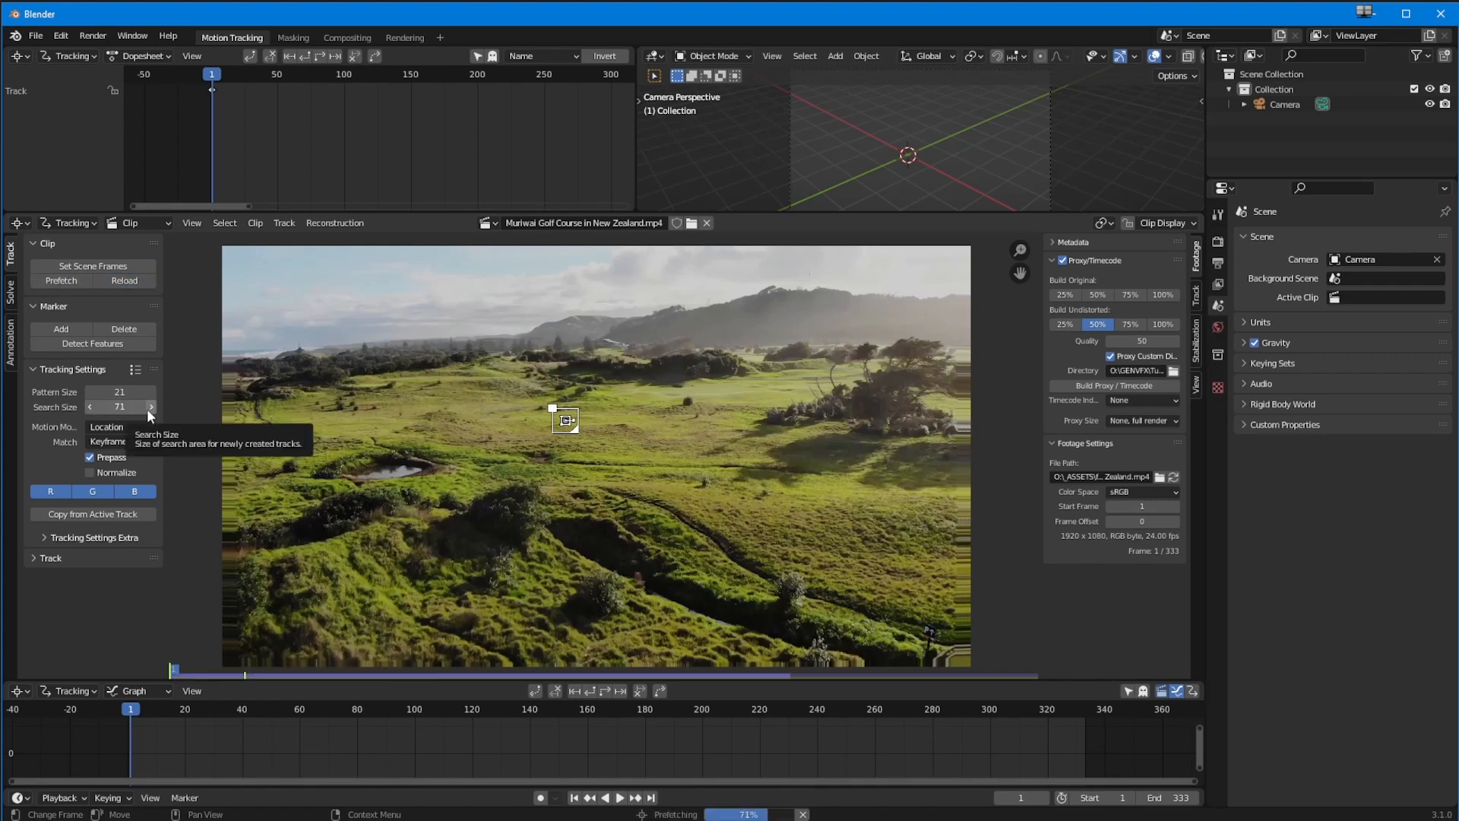
Scrub back and forth through the prefetched clip to check its playback, and return to frame 1
left_click_drag(134, 710, 1009, 751)
left_click_drag(903, 753, 325, 730)
left_click_drag(211, 726, 360, 719)
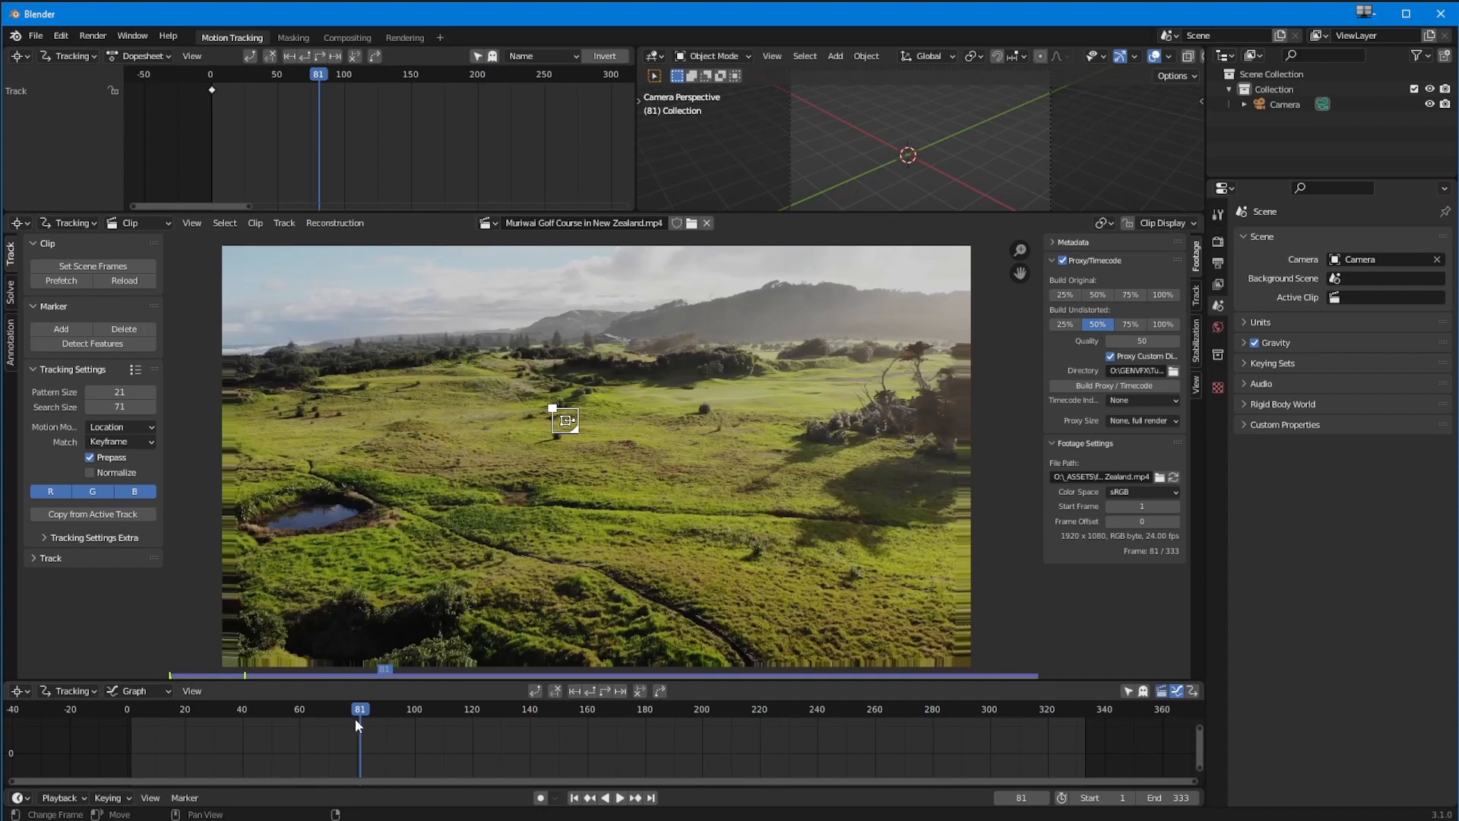
left_click(575, 798)
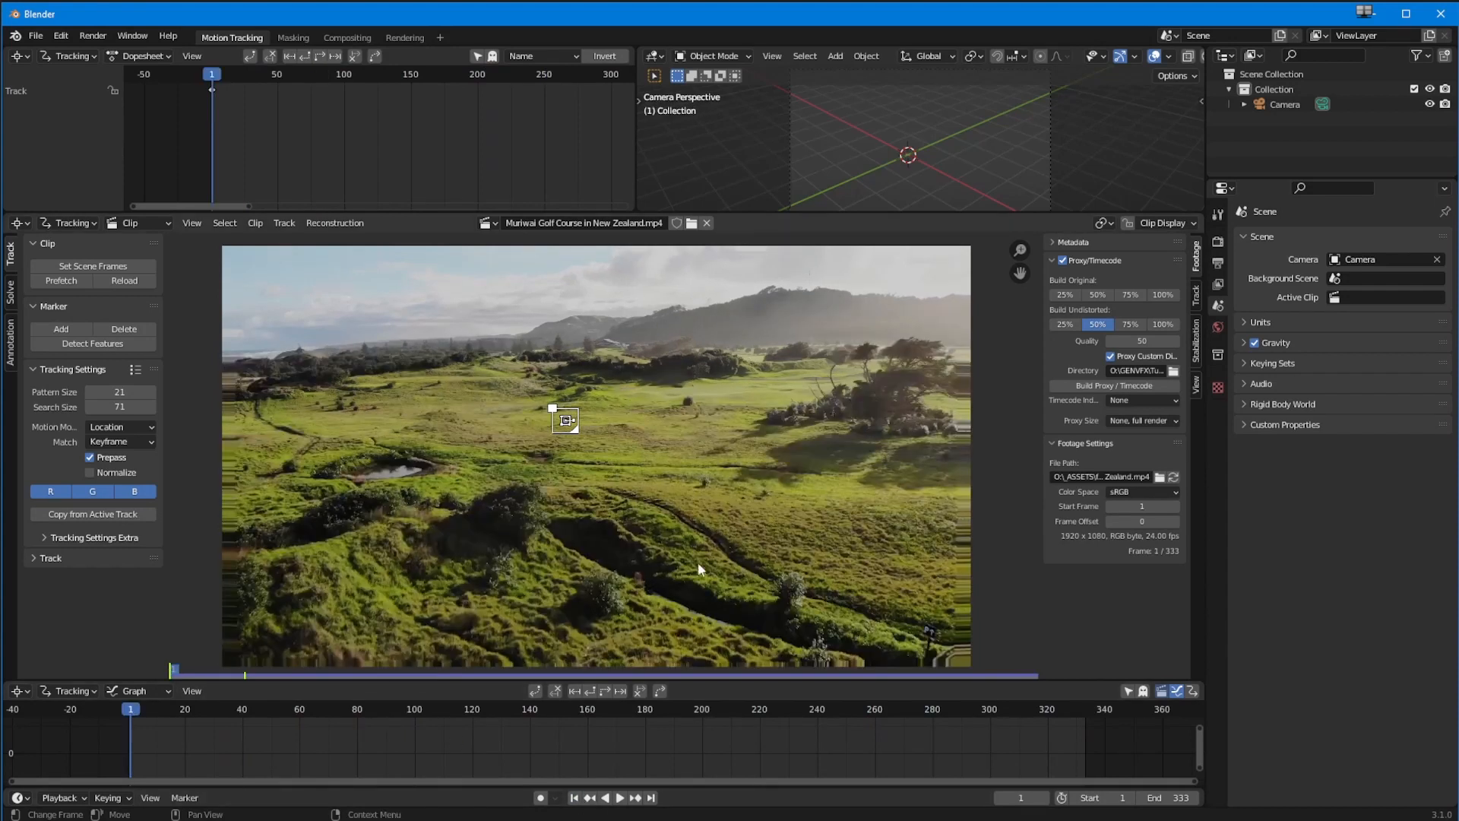
Track the selected marker on the small dark bush forward from frame 1
scroll(560, 593, "up", 5)
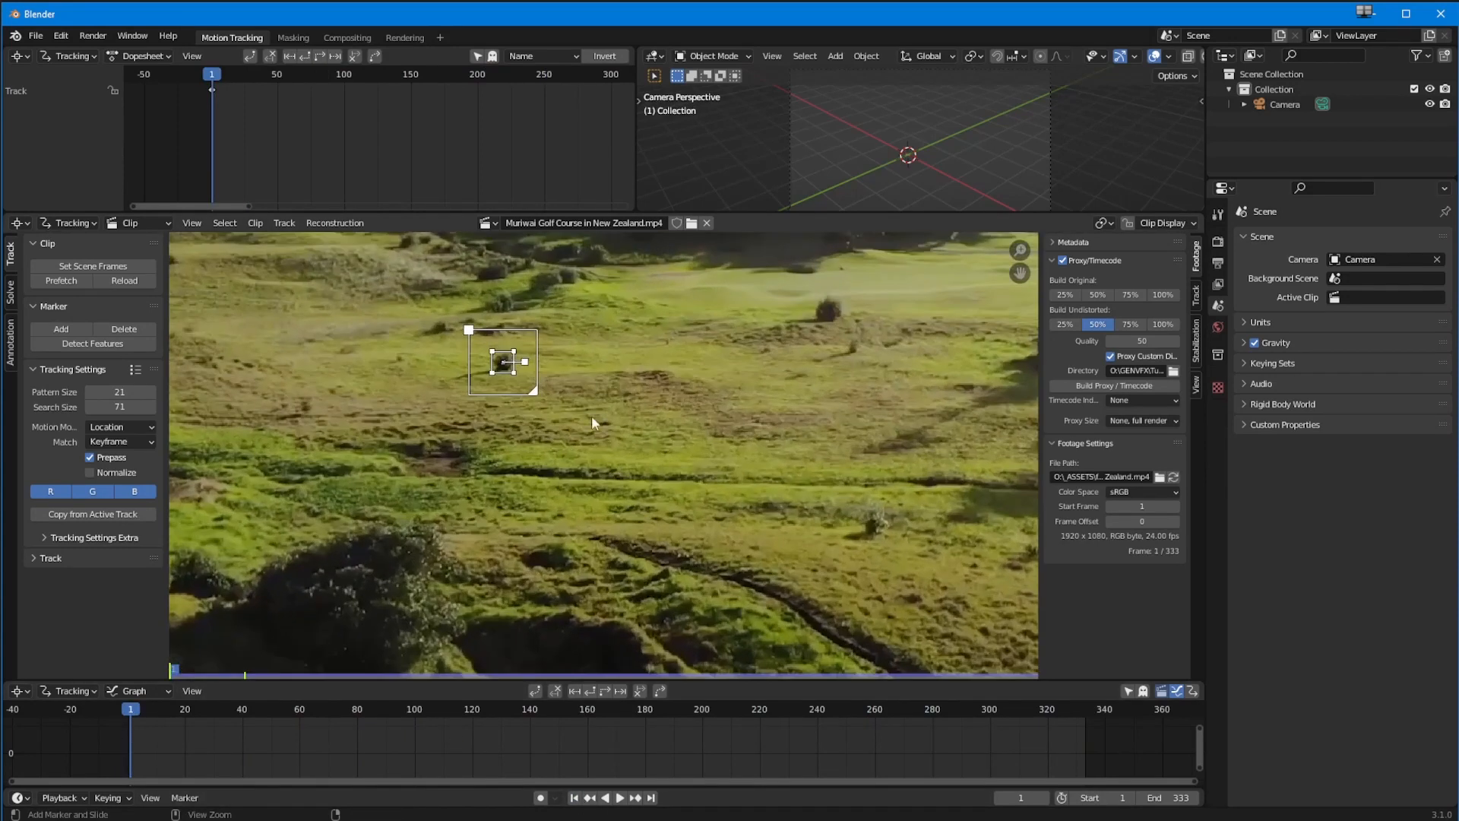
scroll(646, 558, "down", 5)
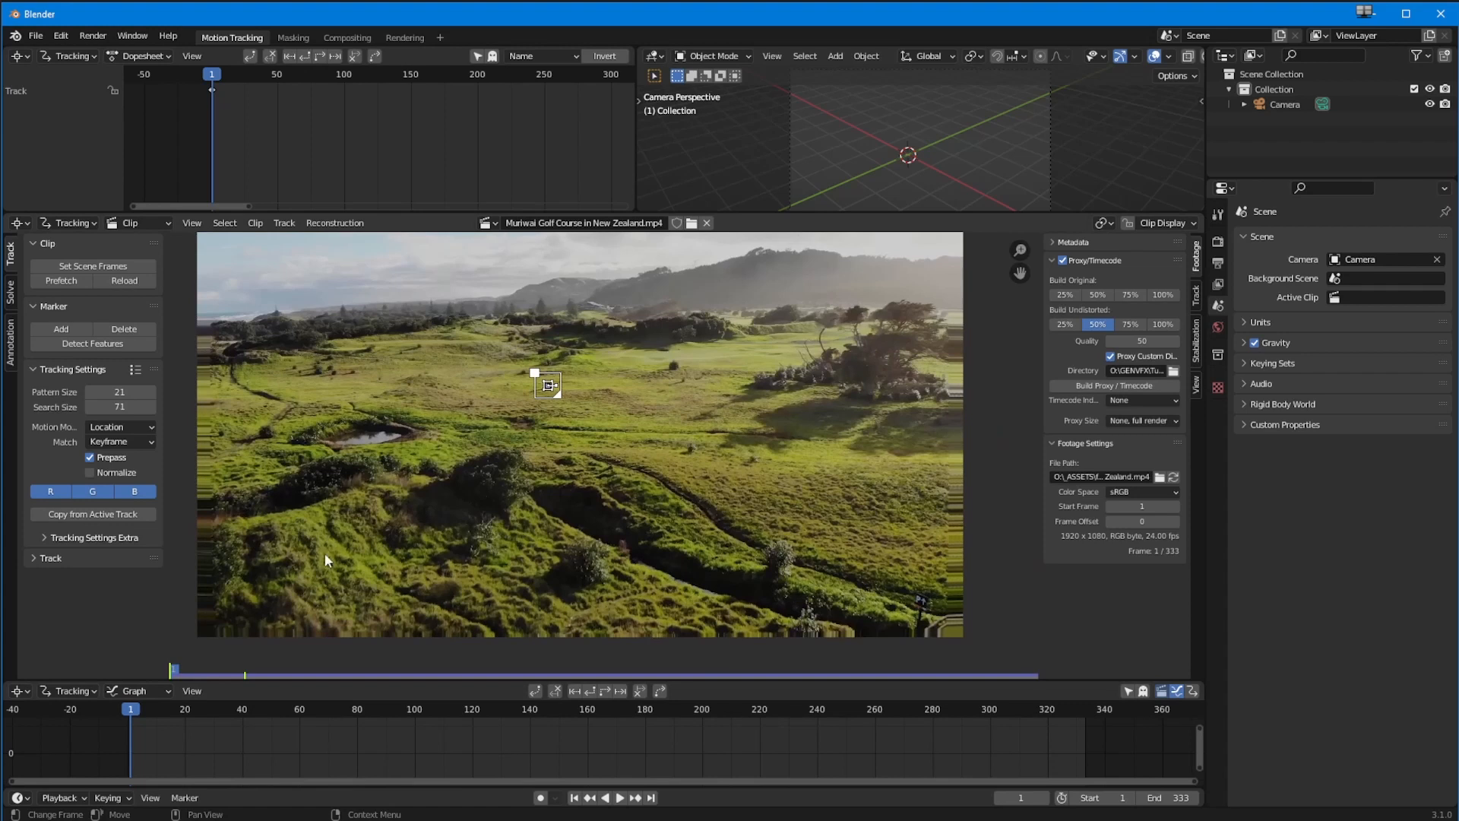
left_click(285, 222)
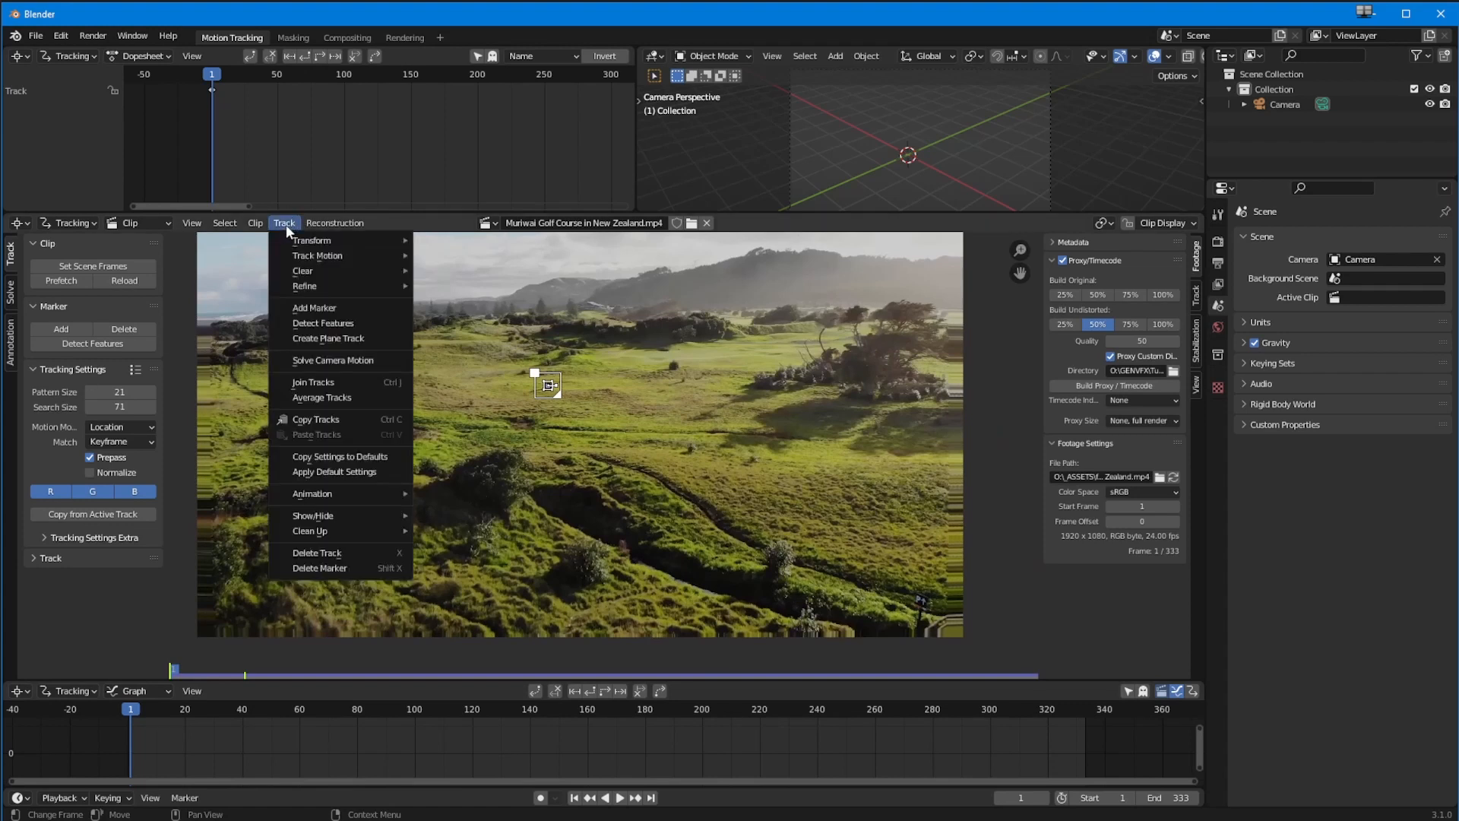
mouse_move(289, 240)
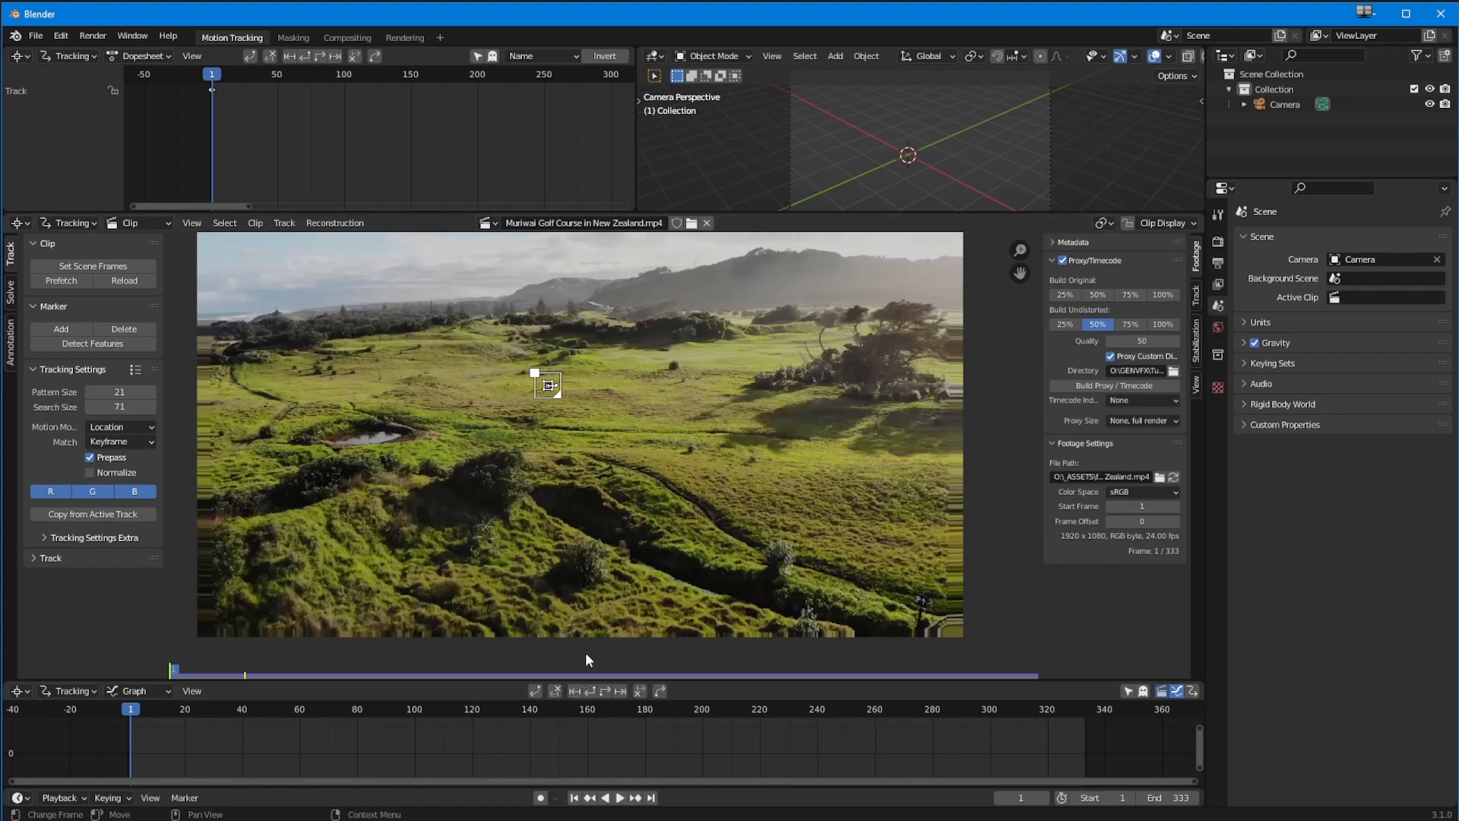
key("ctrl+t")
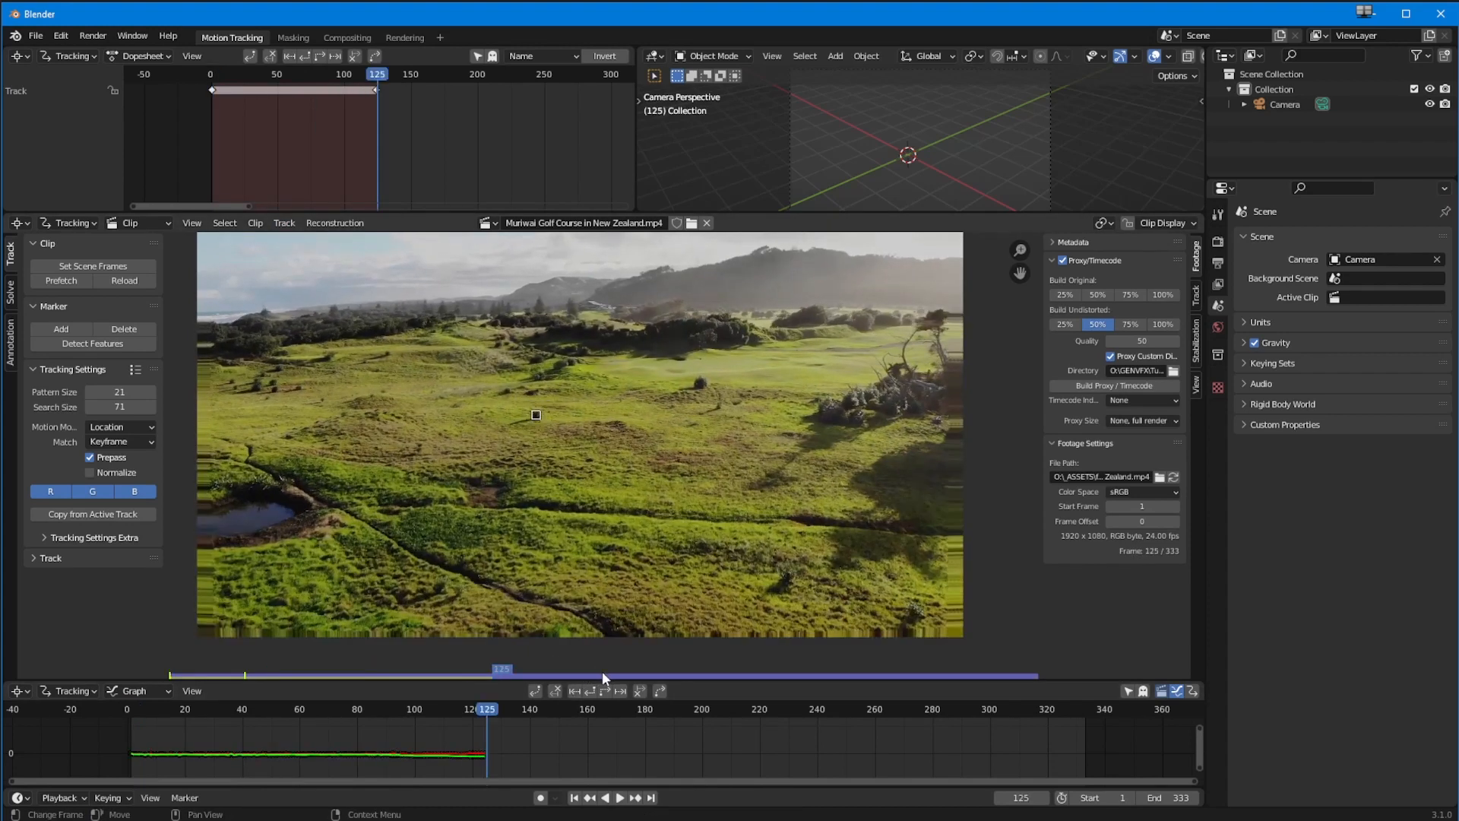
Examine how the tracked marker follows the bush up close at frames 125, 62 and 107
scroll(532, 426, "up", 4)
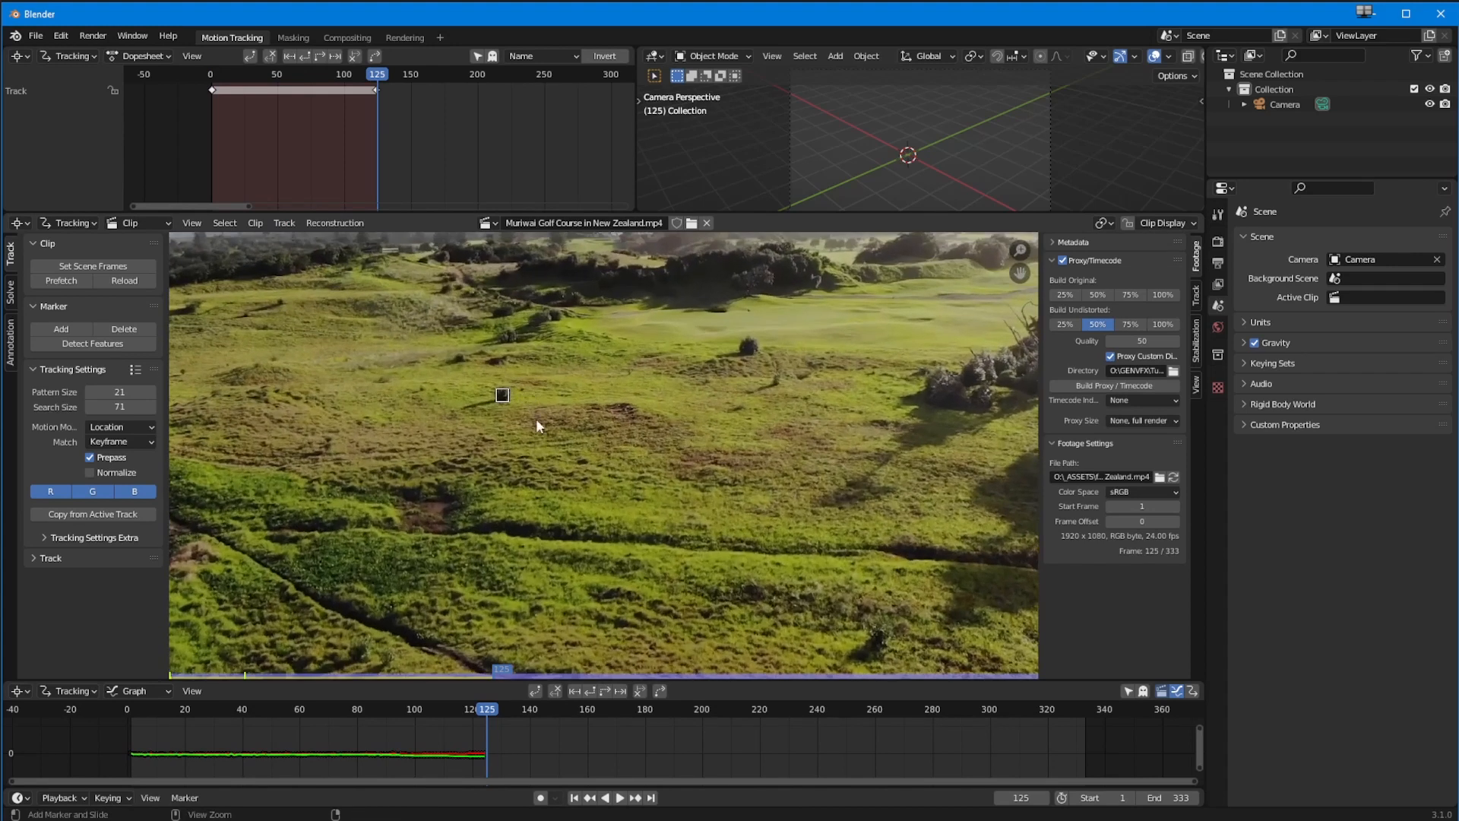
middle_click_drag(478, 395, 589, 496)
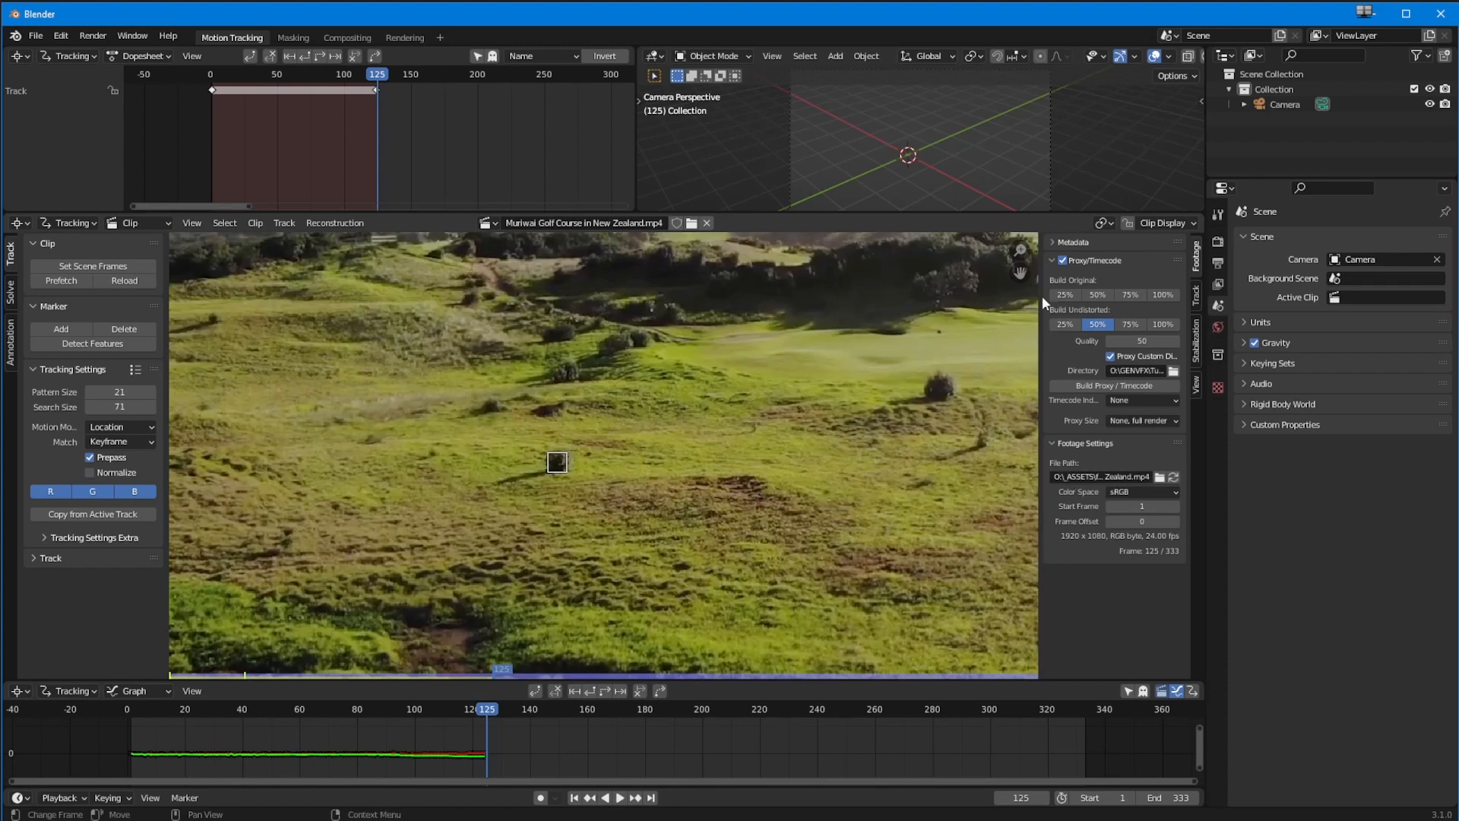
left_click(1133, 222)
mouse_move(476, 742)
left_mouse_down()
mouse_move(162, 718)
mouse_move(508, 759)
mouse_move(275, 750)
mouse_move(415, 766)
mouse_move(289, 757)
mouse_move(305, 755)
left_mouse_up()
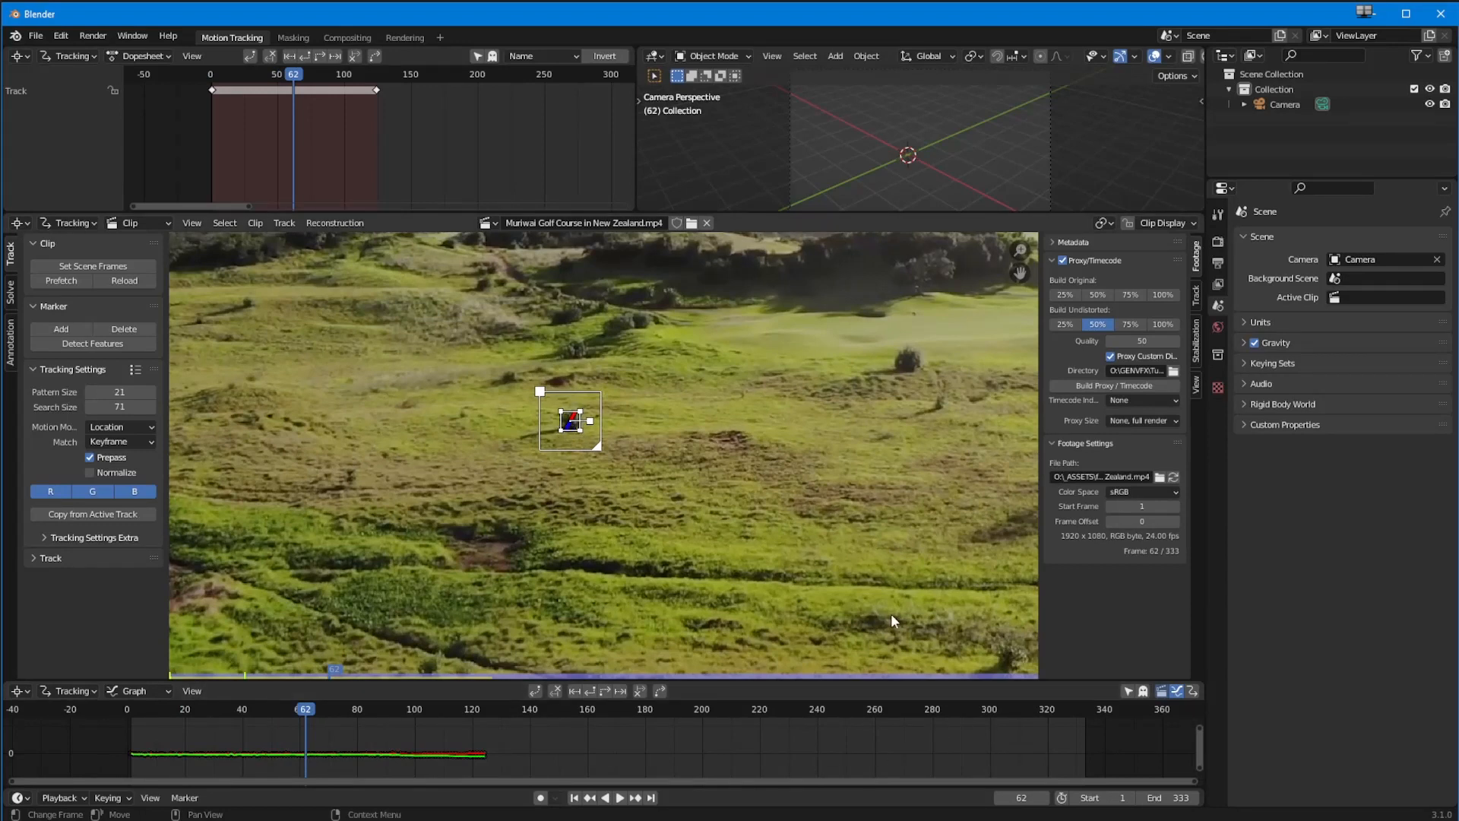
mouse_move(311, 719)
left_mouse_down()
mouse_move(132, 737)
mouse_move(435, 752)
left_mouse_up()
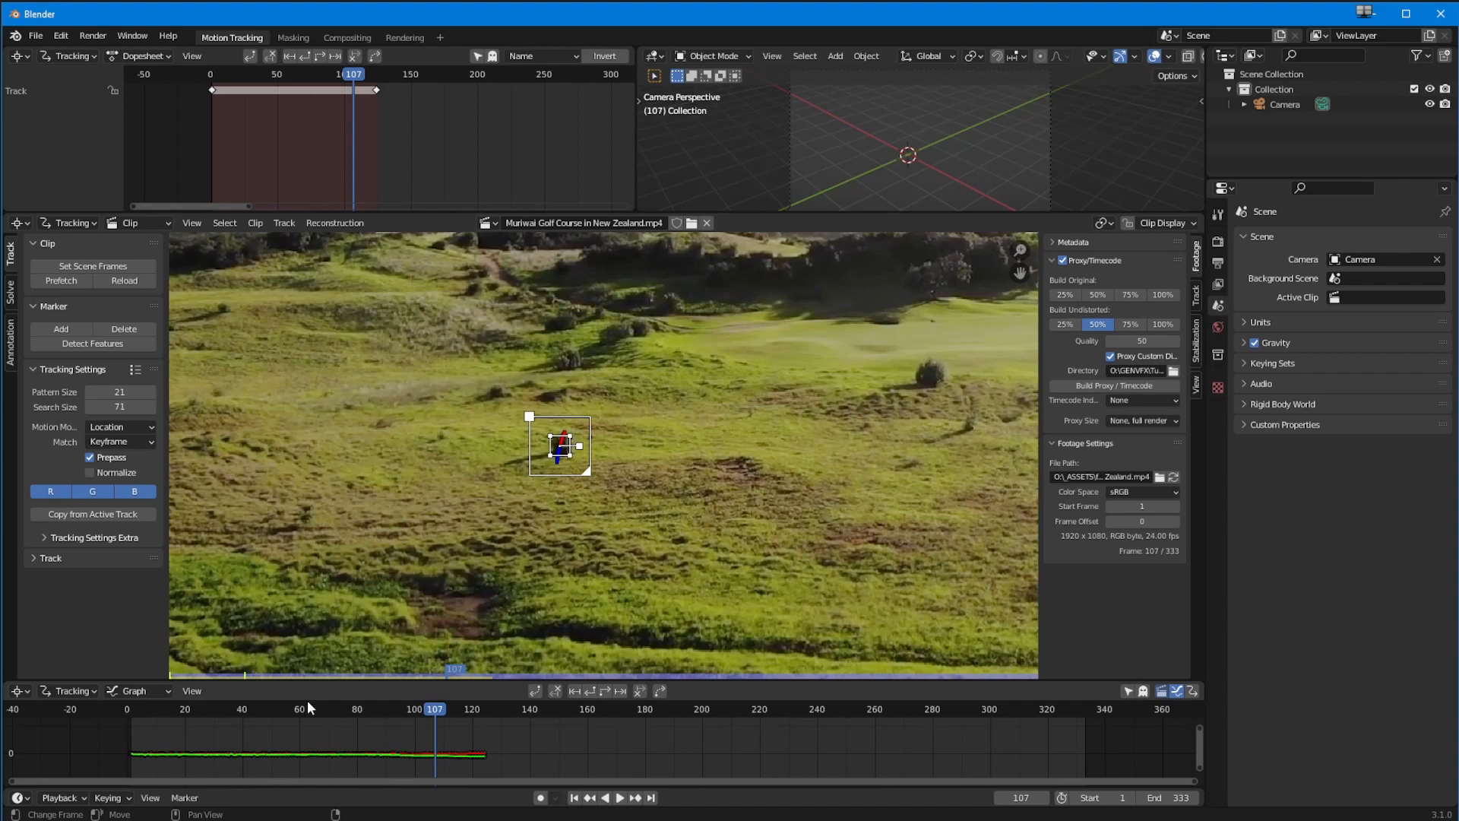
Return to frame 1 and delete the track on the small dark bush
mouse_move(180, 711)
left_mouse_down()
mouse_move(129, 709)
mouse_move(518, 740)
mouse_move(134, 726)
mouse_move(147, 737)
mouse_move(130, 740)
left_mouse_up()
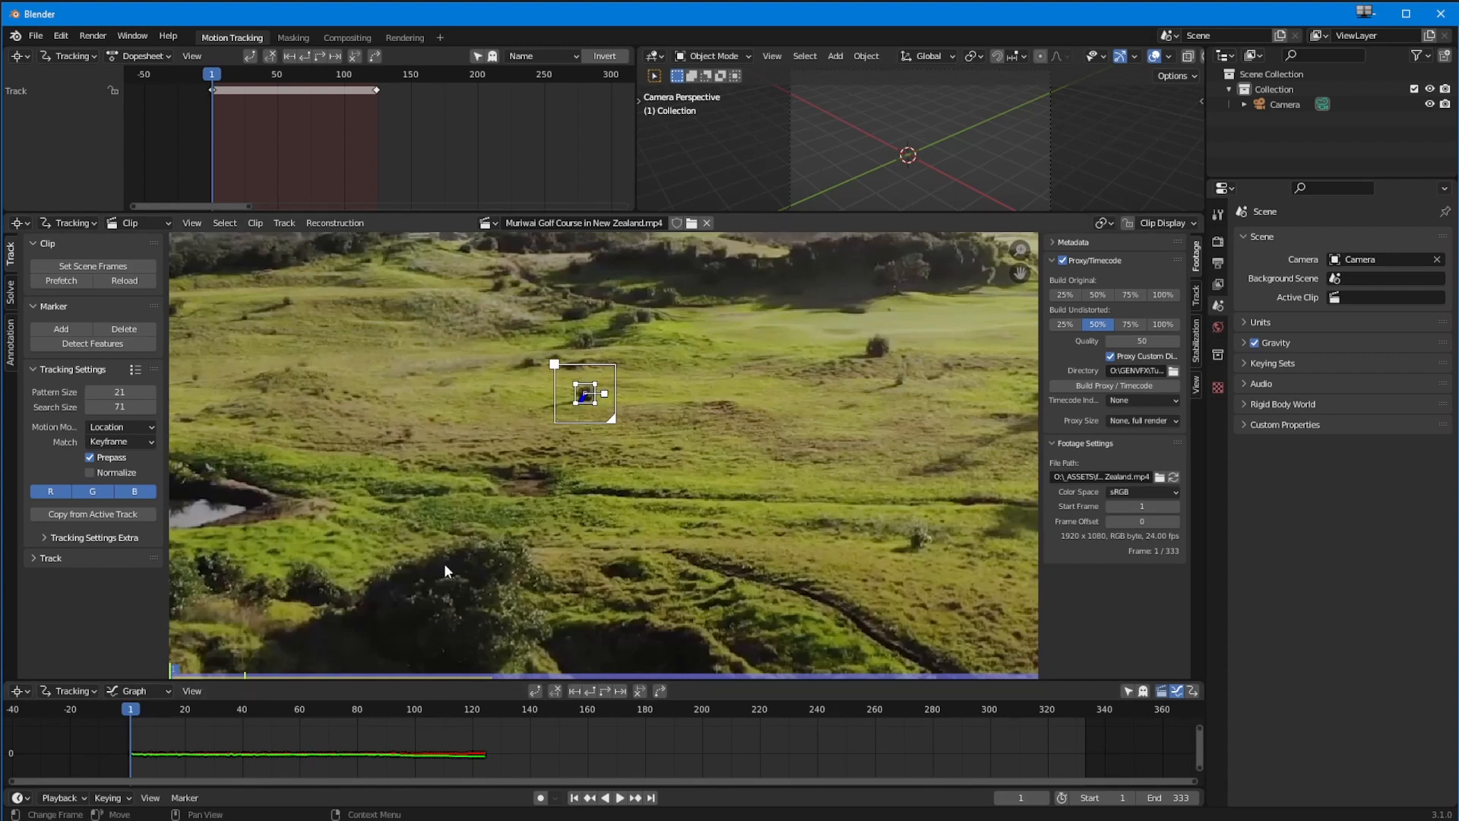
left_click(119, 333)
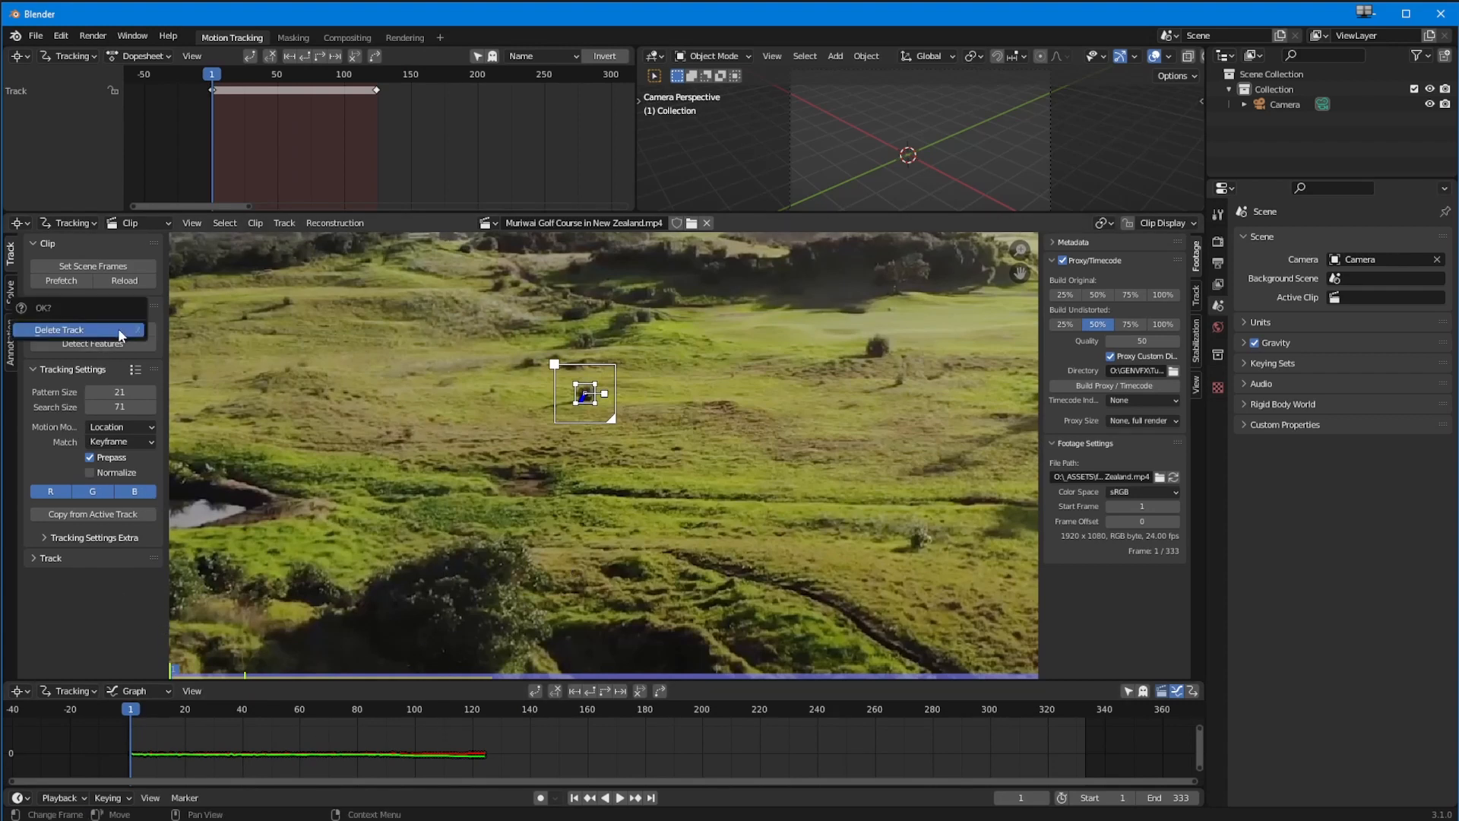
left_click(118, 334)
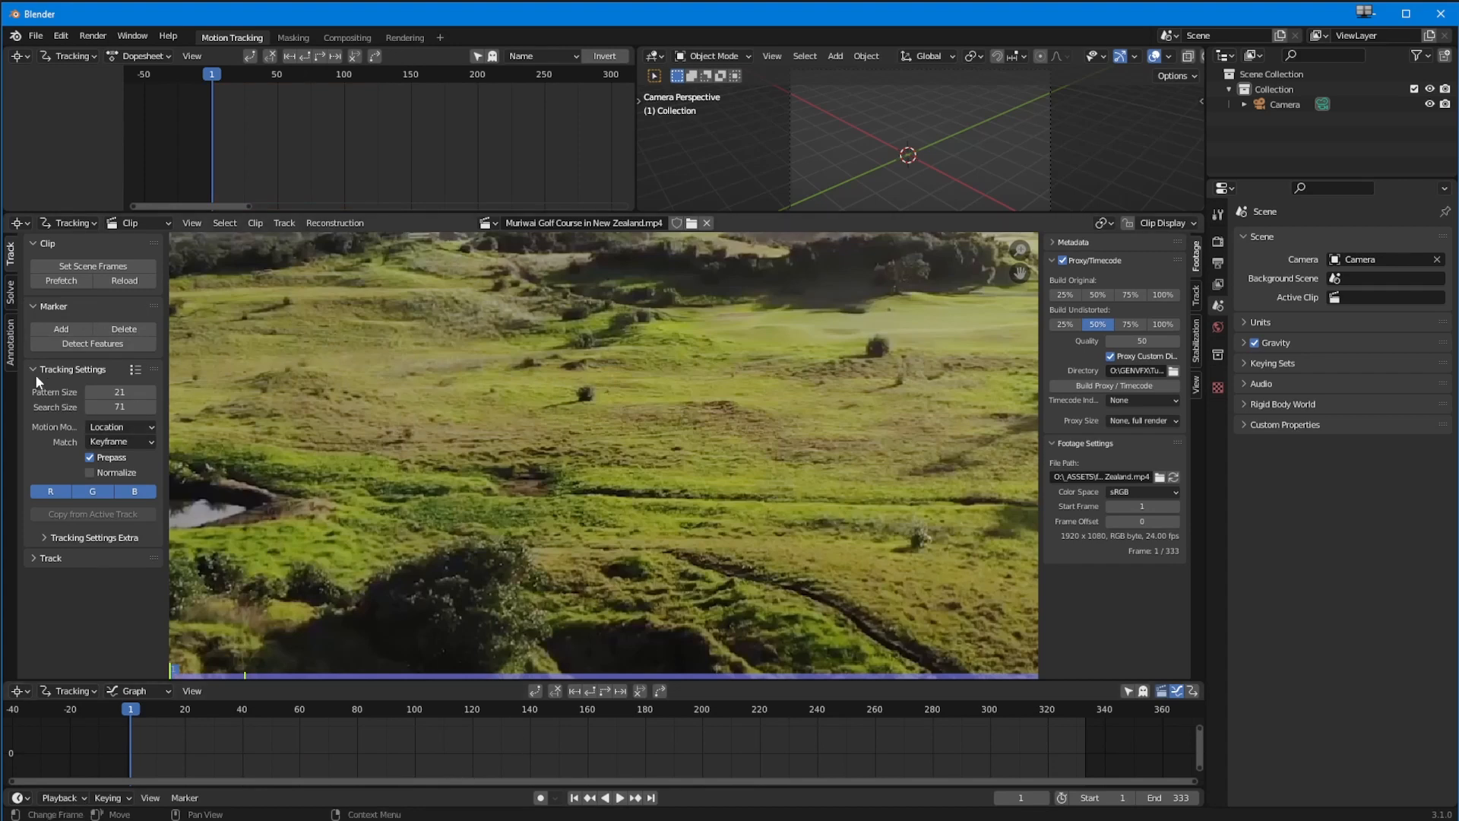
Set the default tracking pattern size to 25 and the search size to 125
left_click(108, 394)
type("2")
left_click(108, 407)
type("125")
key("Return")
Set the default motion model to Affine and the match mode to Previous frame
left_click(95, 426)
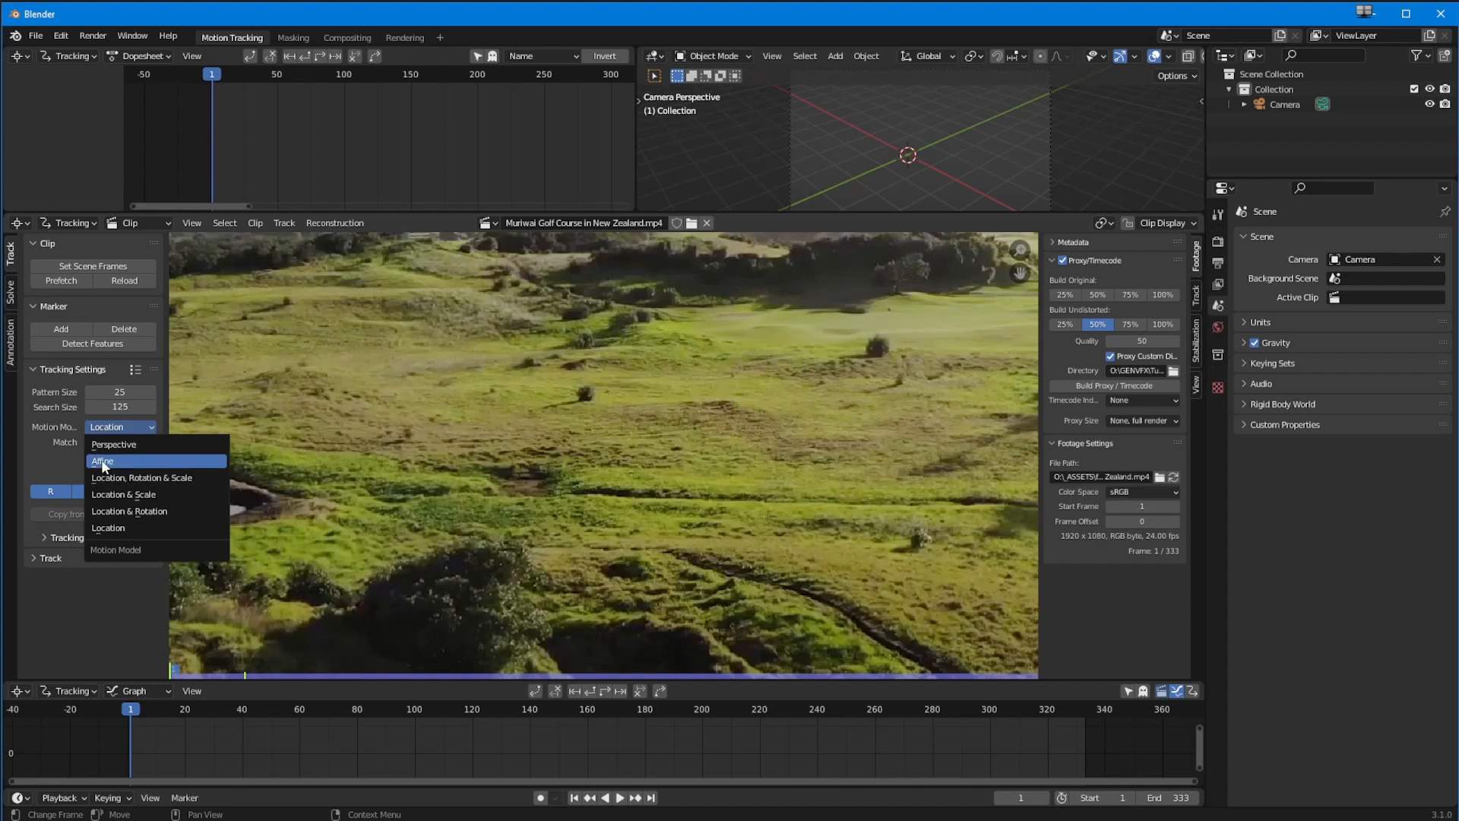
left_click(104, 461)
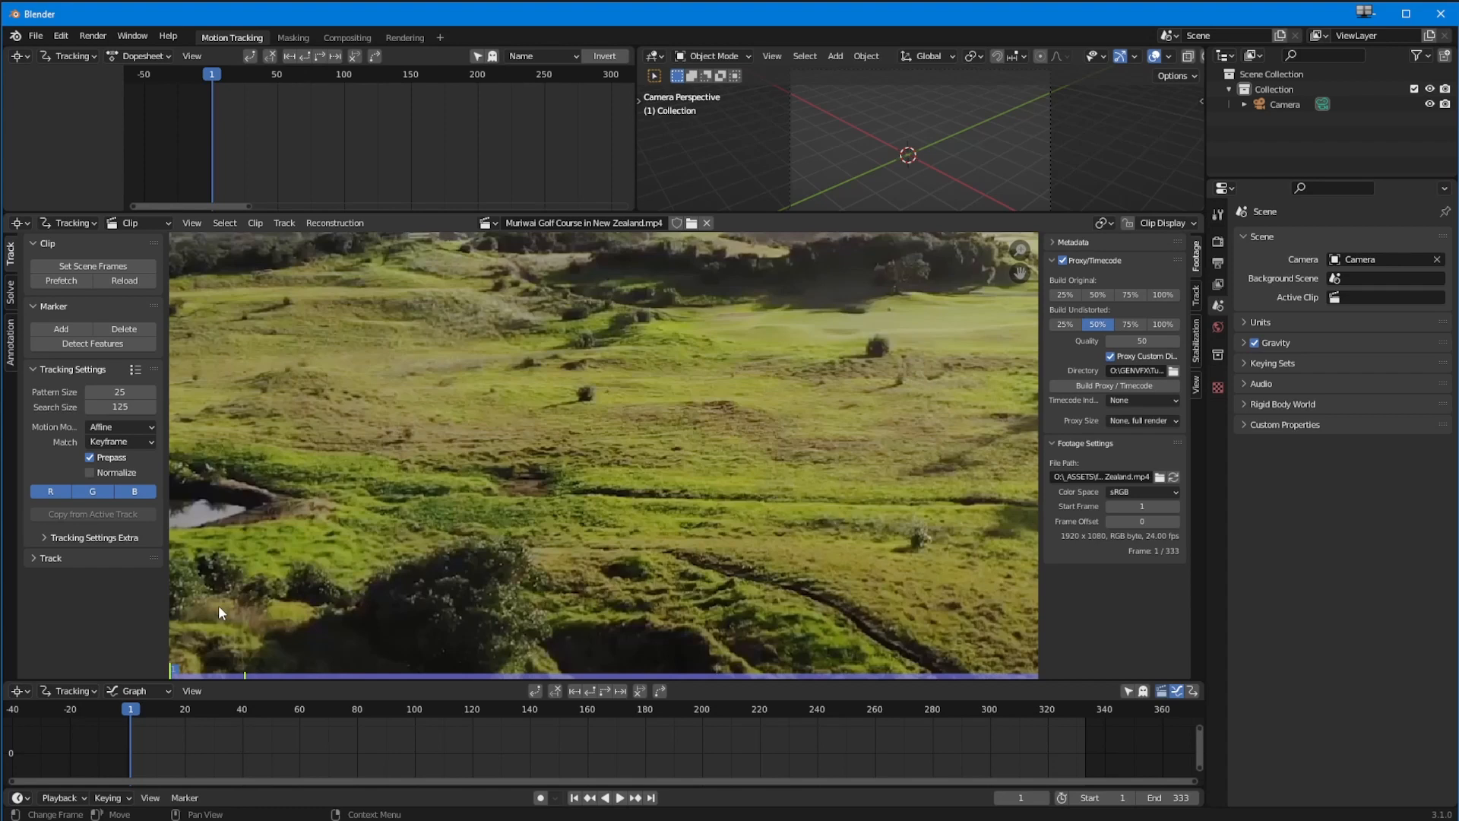
left_click(108, 441)
left_click(114, 476)
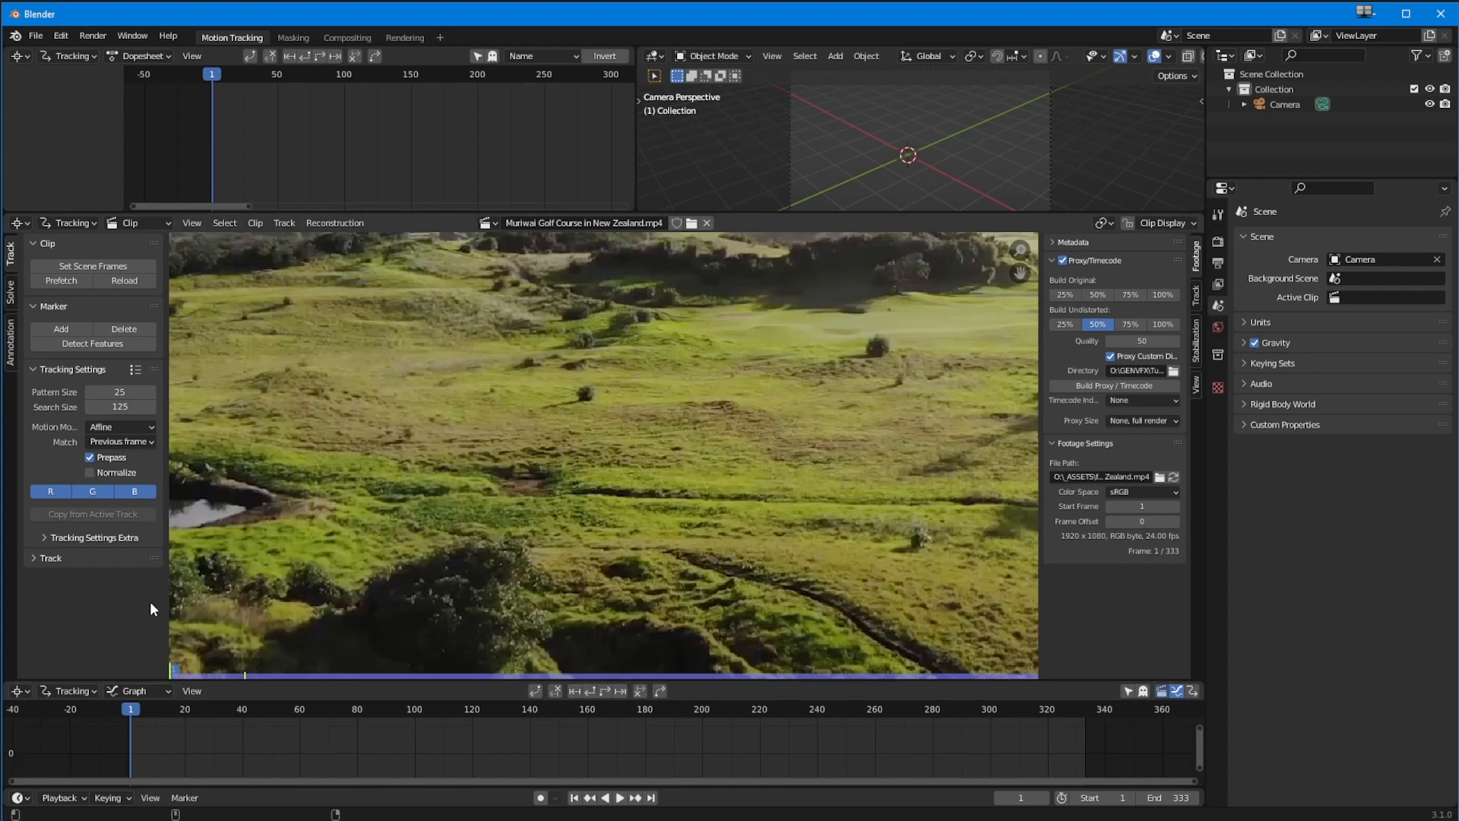
Review the extra tracking settings and the available track, clear, refine and merge operations
left_click(44, 537)
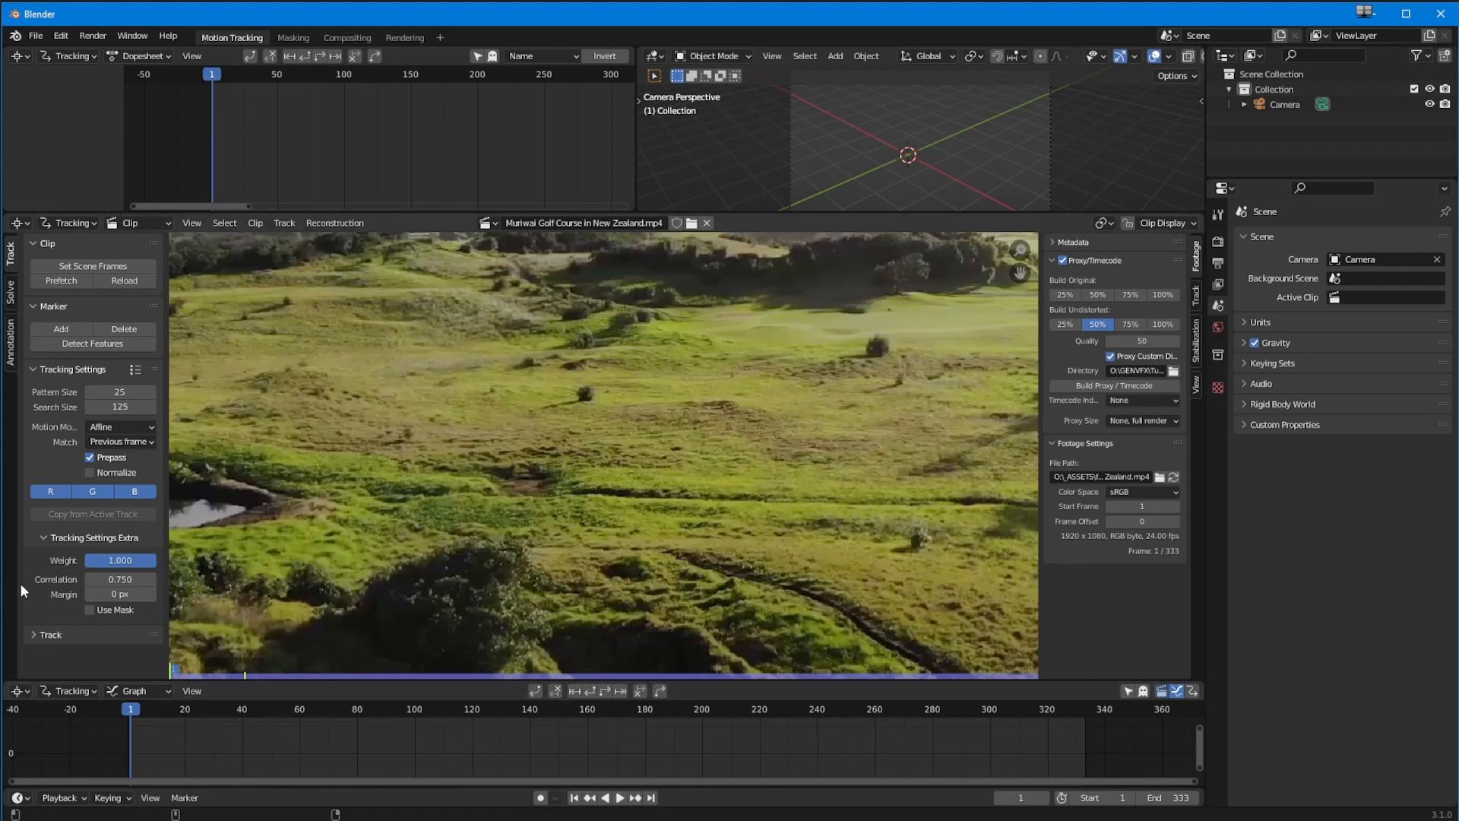
left_click(47, 538)
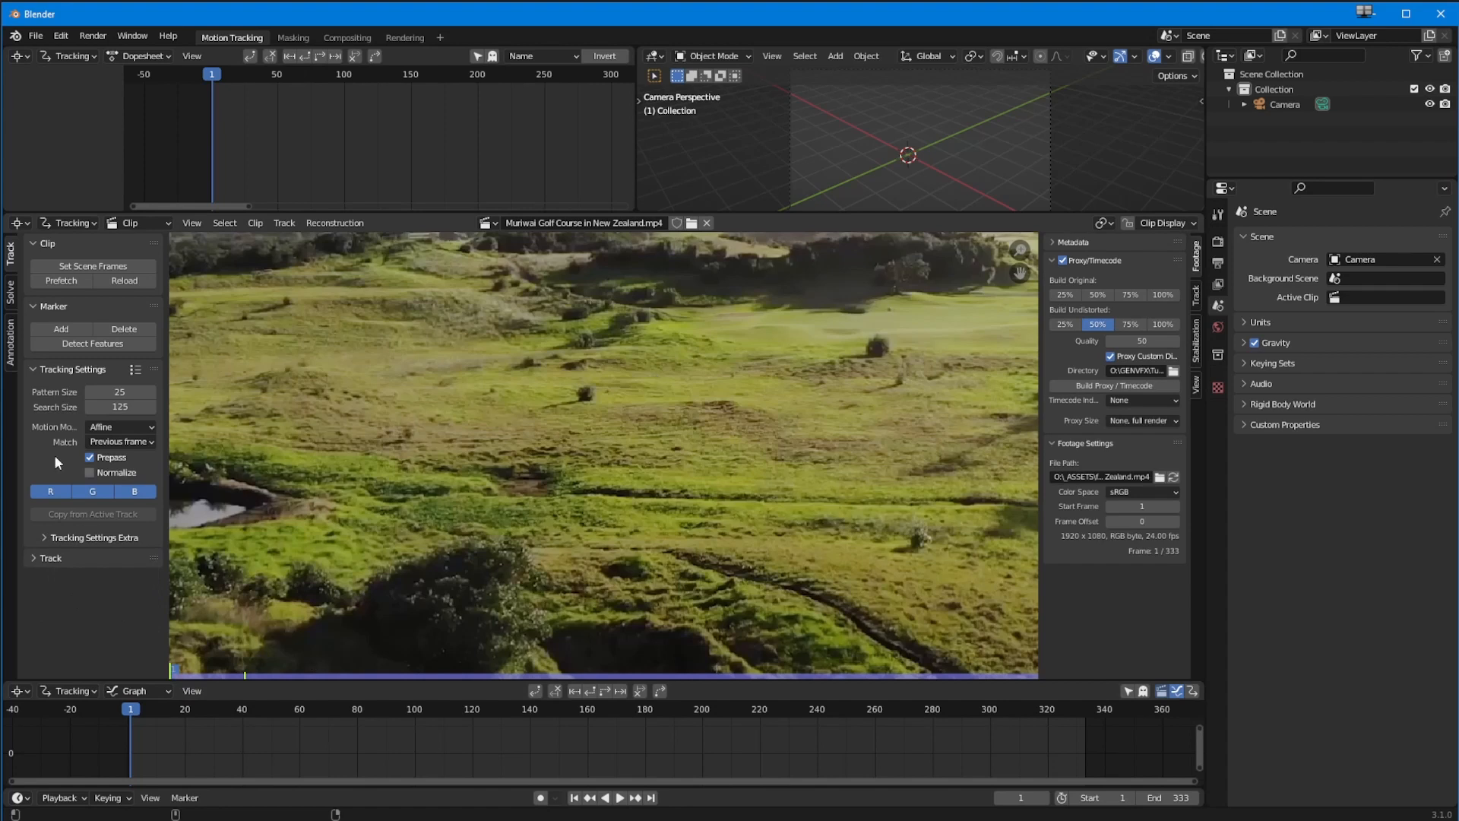
left_click(31, 558)
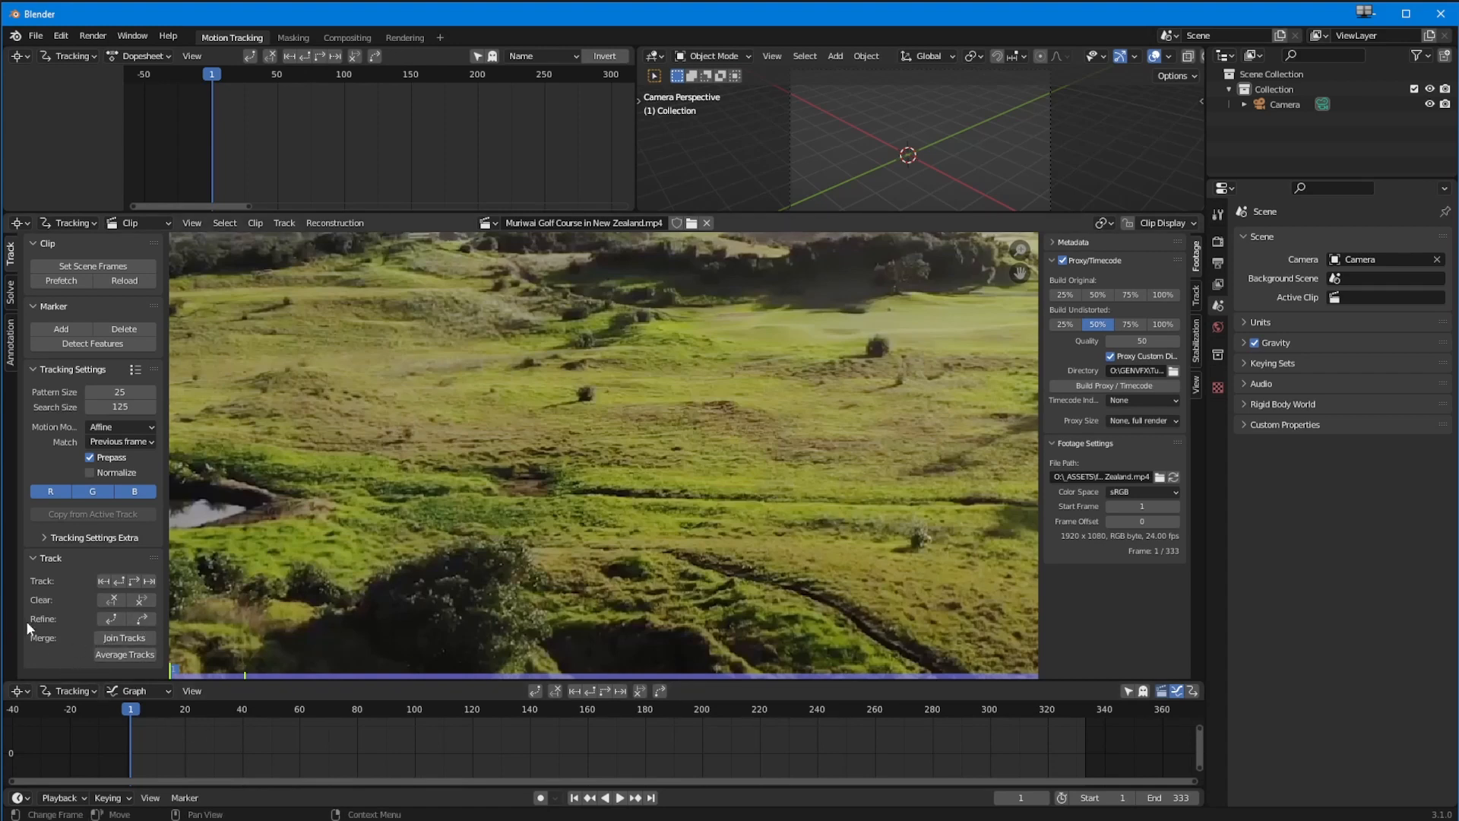
left_click(28, 559)
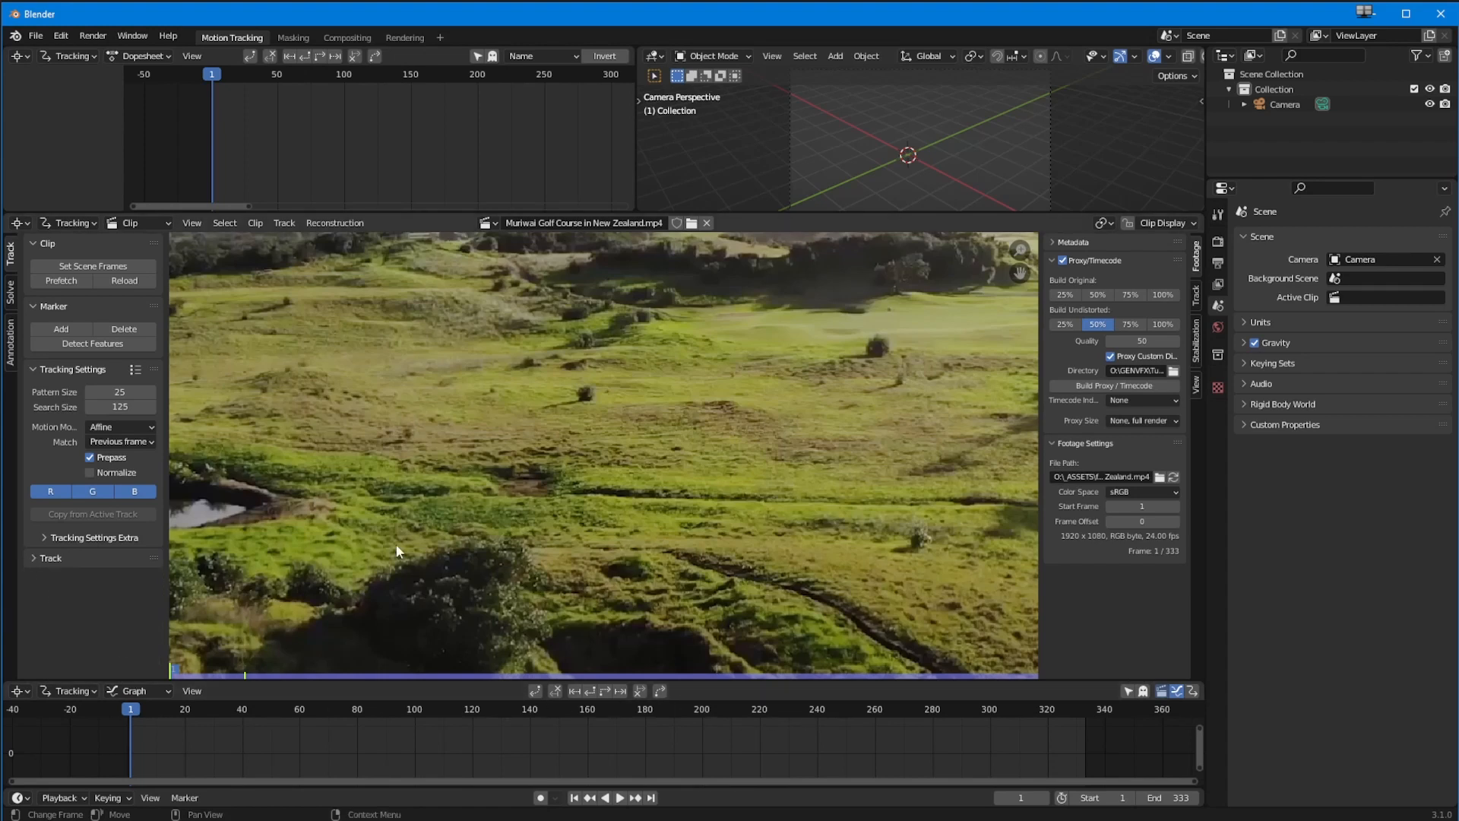
Add a new tracking marker on the small dark bush in the middle of the field and slightly reduce its search area
left_click(64, 328)
left_click(584, 395)
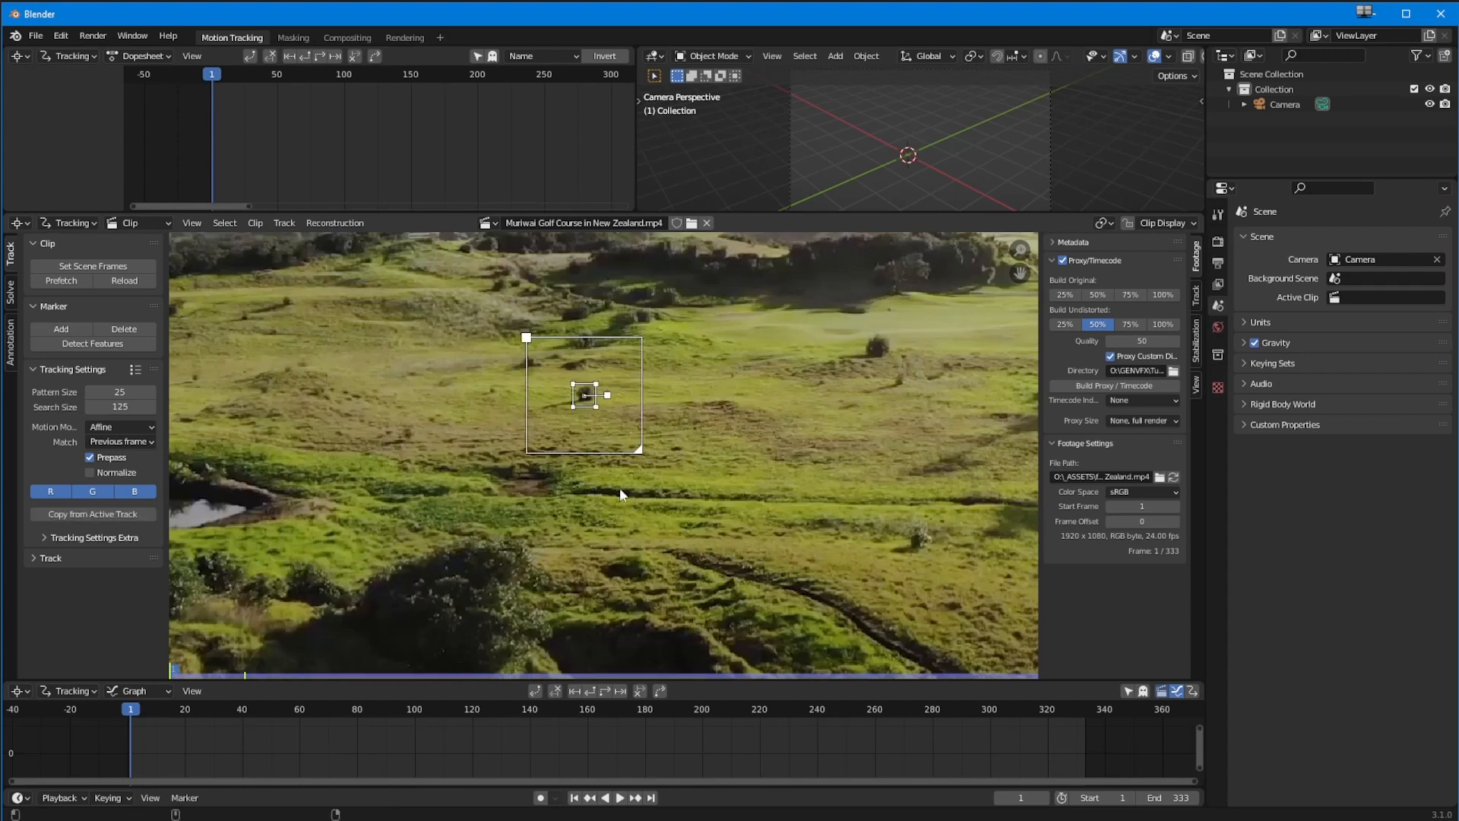
mouse_move(639, 454)
left_mouse_down()
mouse_move(625, 435)
mouse_move(635, 447)
left_mouse_up()
scroll(582, 445, "down", 4)
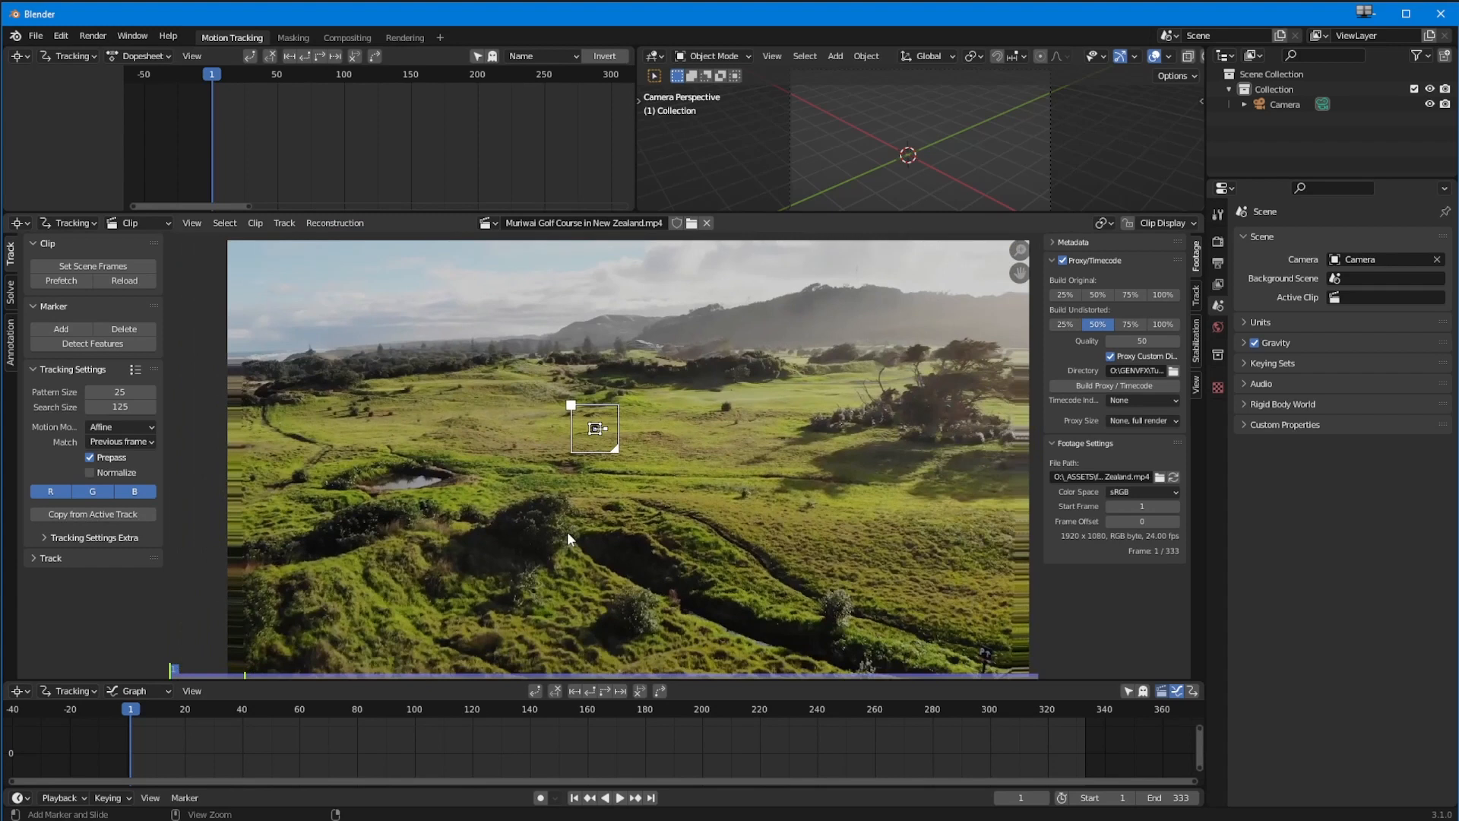
Track the marker on the small dark bush in the middle of the field forward from frame 1
mouse_move(516, 505)
middle_mouse_down("ctrl")
mouse_move(529, 499)
mouse_move(520, 507)
middle_mouse_up("ctrl")
mouse_move(519, 506)
middle_mouse_down()
mouse_move(497, 473)
mouse_move(508, 482)
middle_mouse_up()
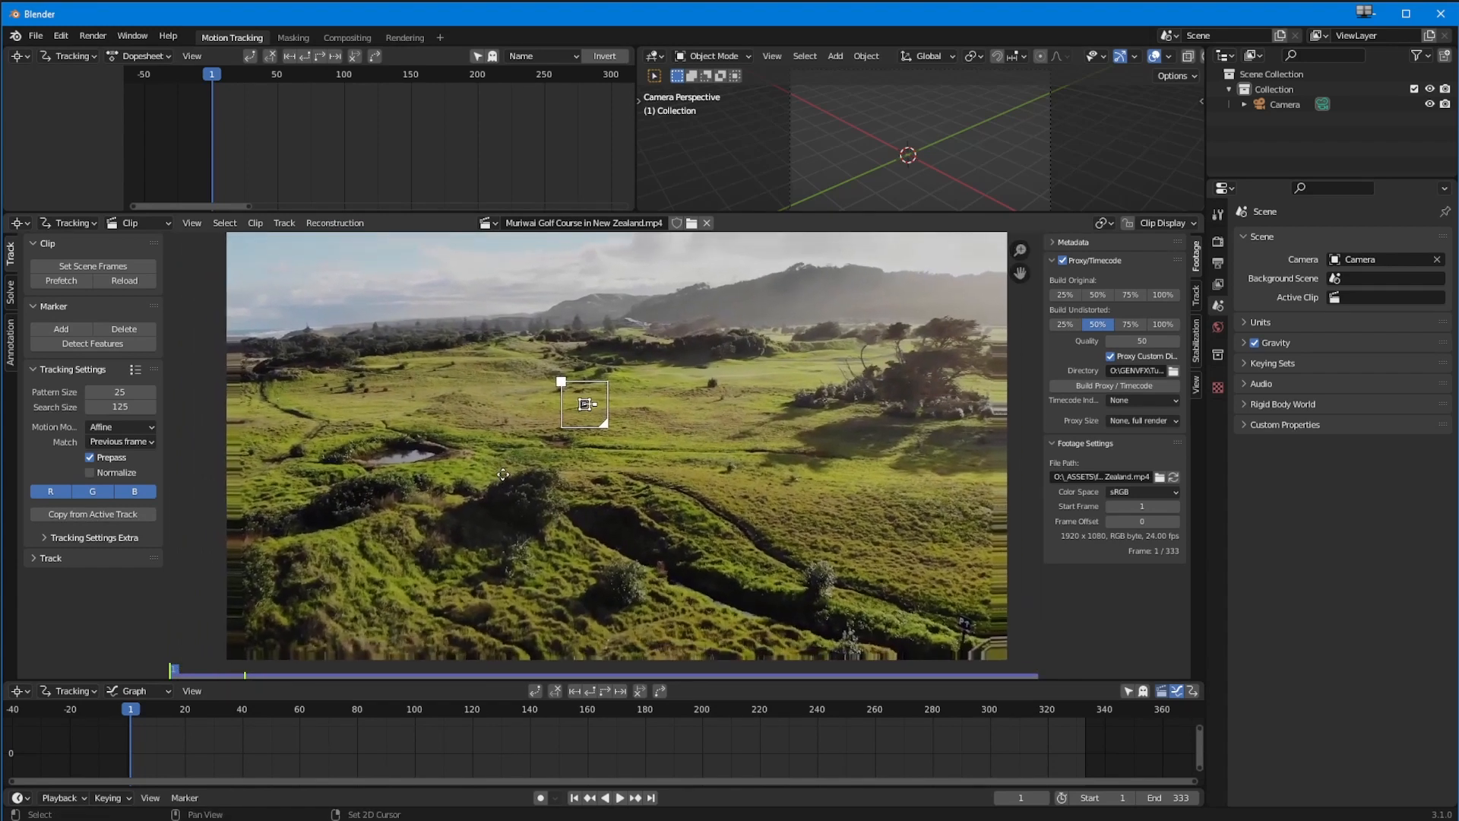
left_click(606, 691)
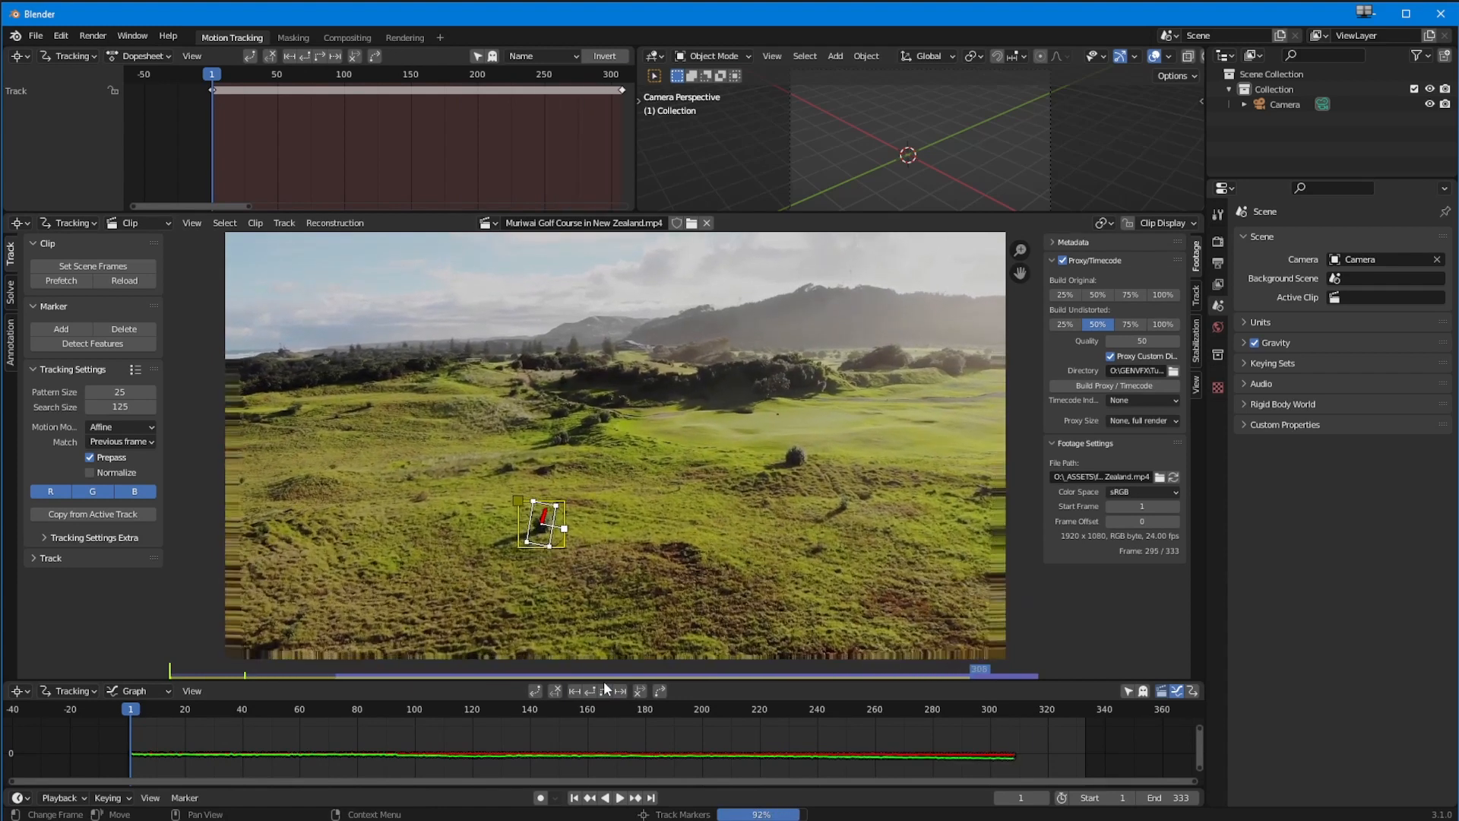
At frame 281, enlarge the bush marker's search area to about 193 by 195 and track it forward through the clip's end
left_click_drag(645, 712, 934, 726)
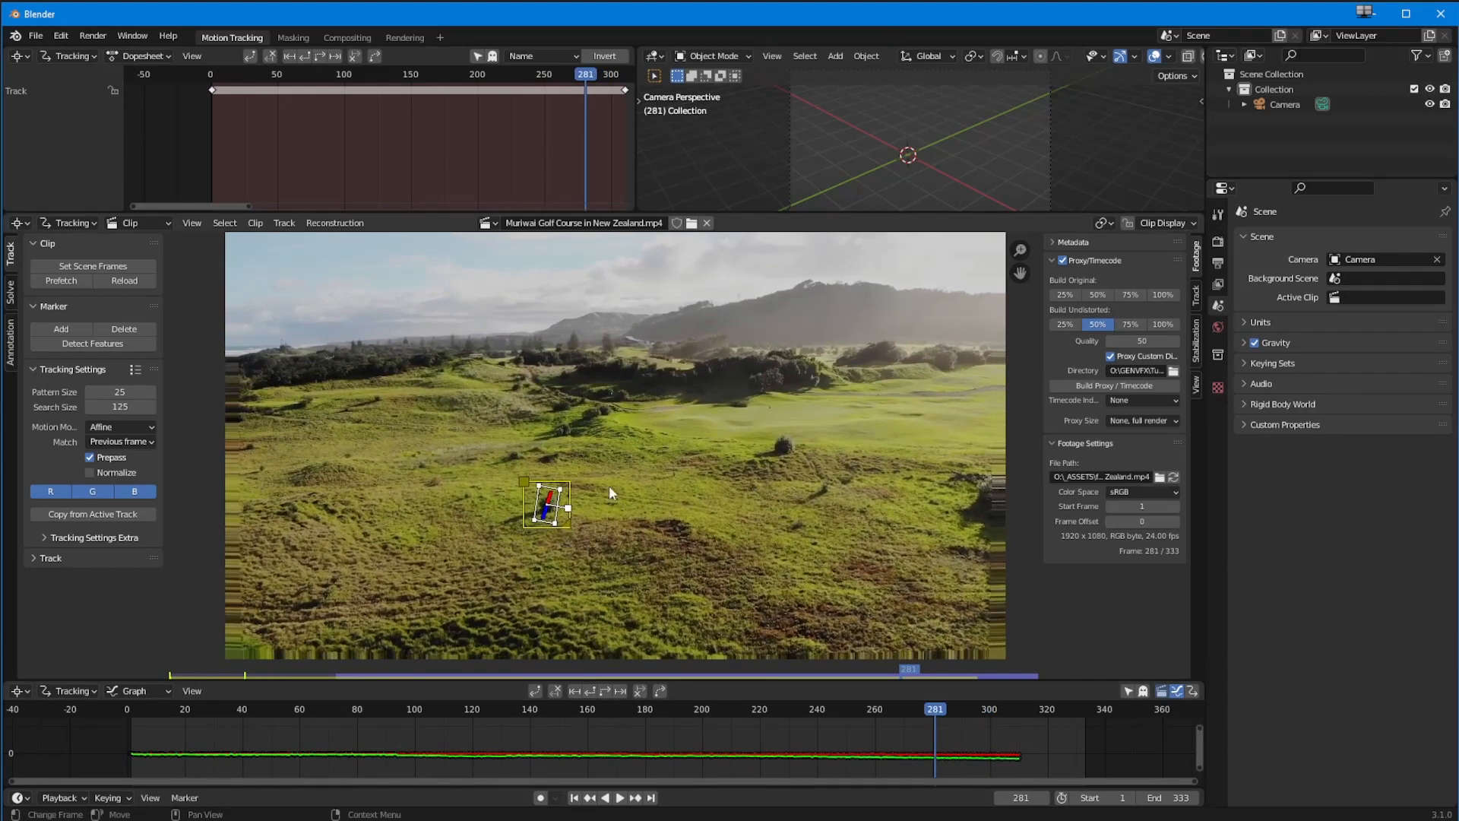
left_click(1195, 296)
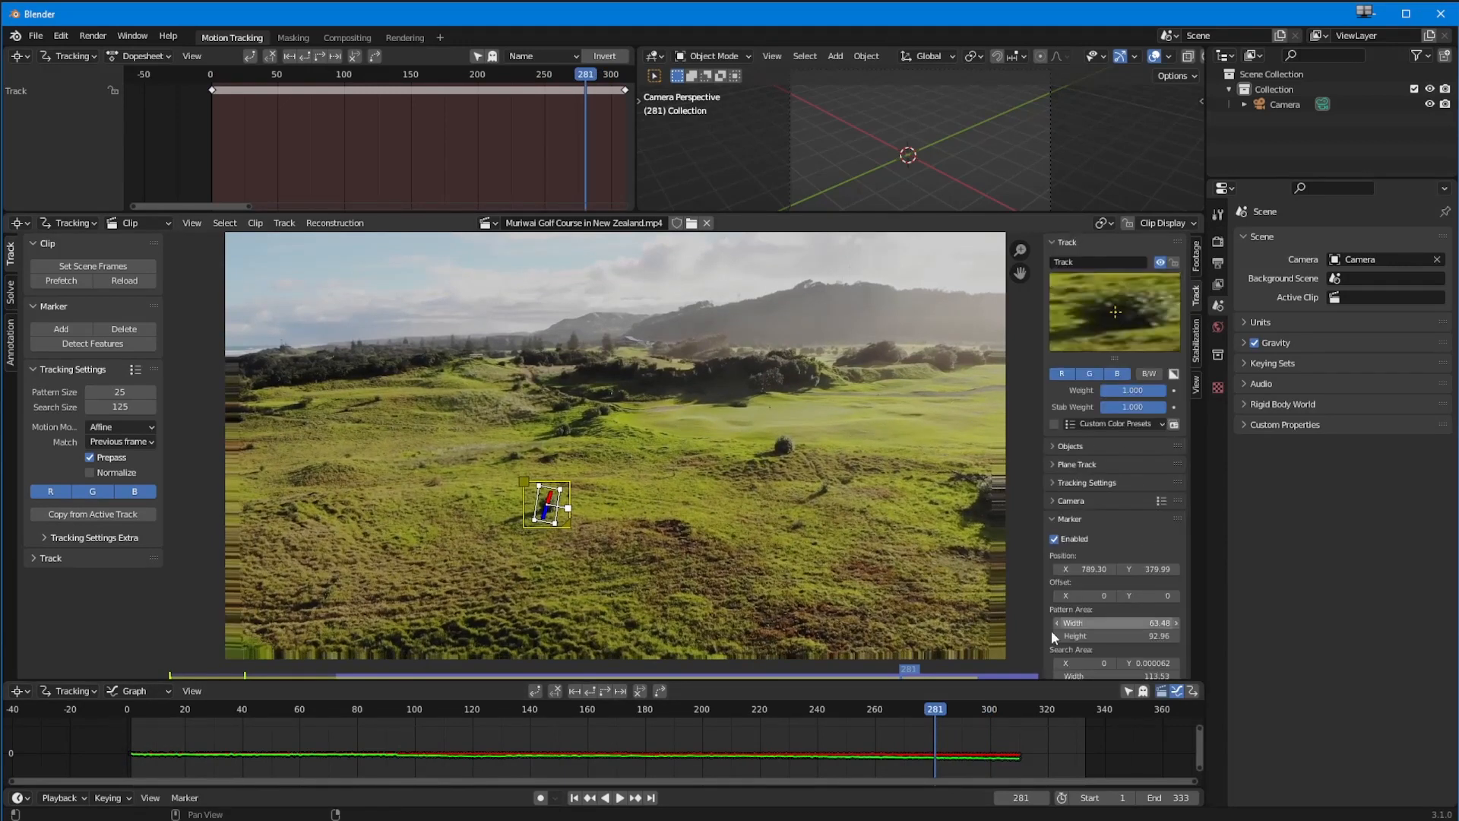
scroll(1114, 630, "down", 1)
mouse_move(1110, 652)
left_mouse_down()
mouse_move(1173, 653)
mouse_move(1130, 666)
mouse_move(1190, 673)
left_mouse_up()
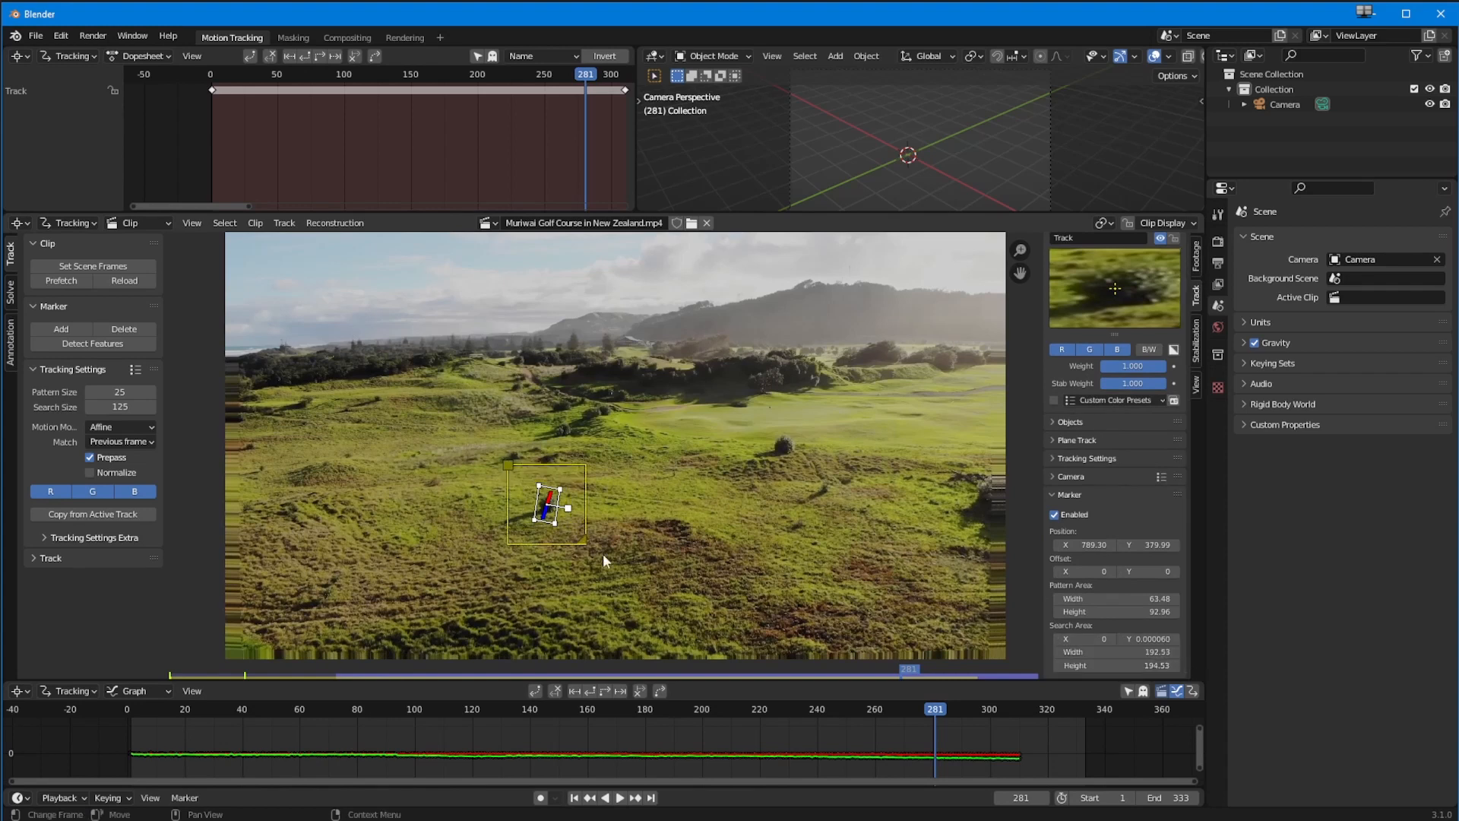
left_click(605, 692)
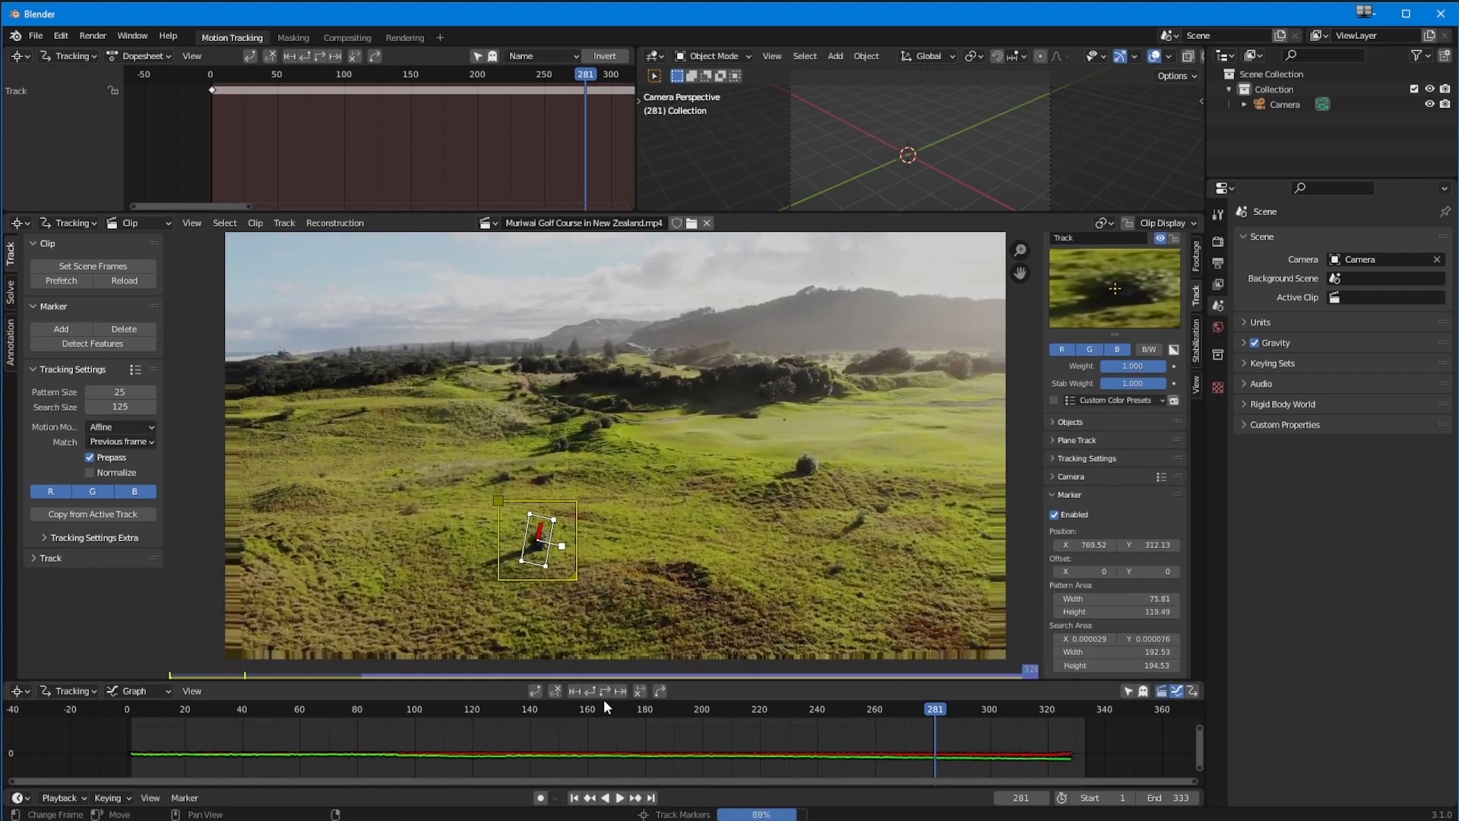
At frame 1, add a marker centred on the dark bush in the right part of the far field and track it forward
left_click_drag(1050, 718, 130, 718)
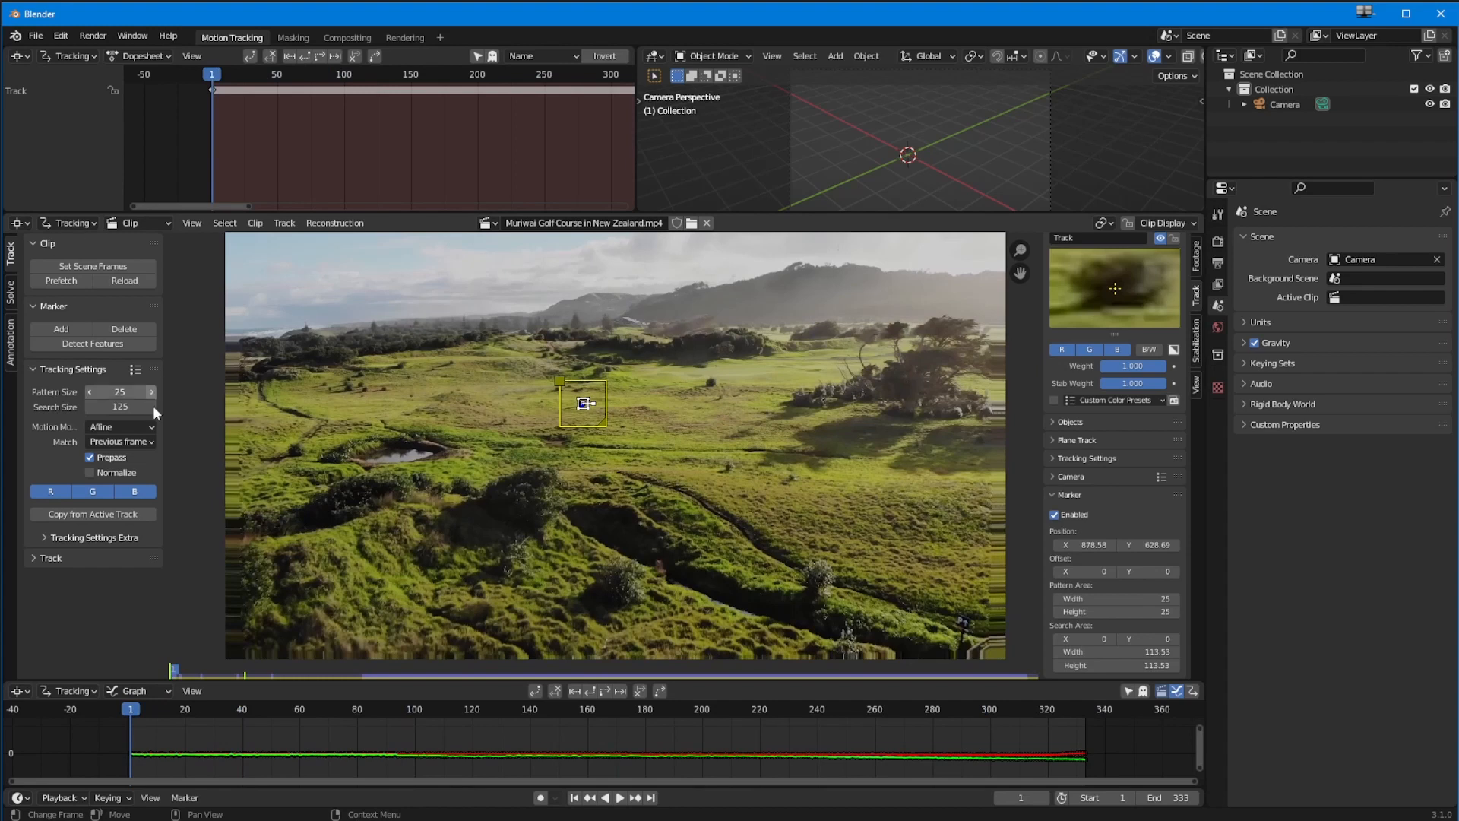
left_click(66, 331)
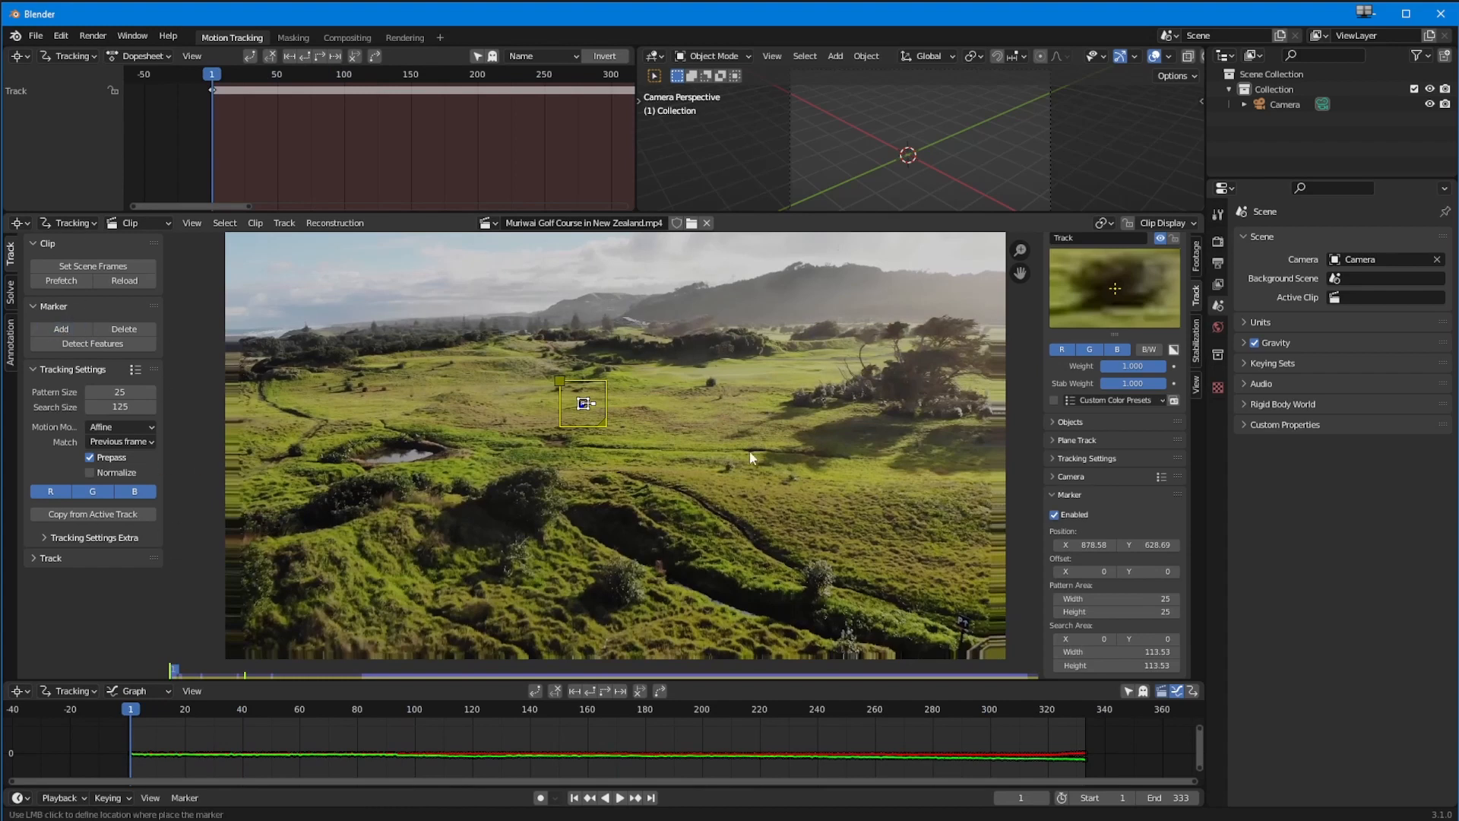
left_click(710, 381)
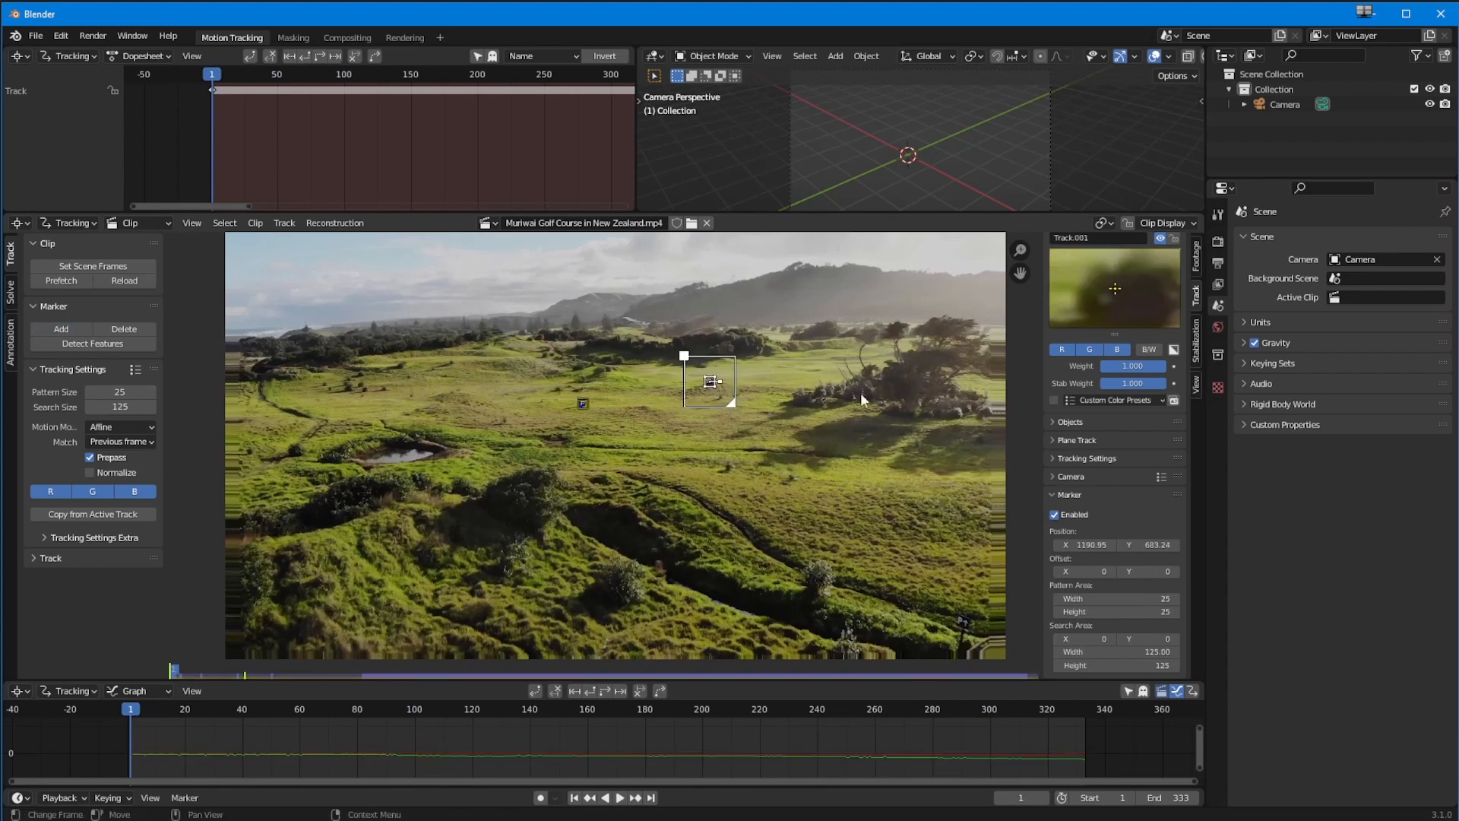
left_click_drag(1102, 304, 1076, 303)
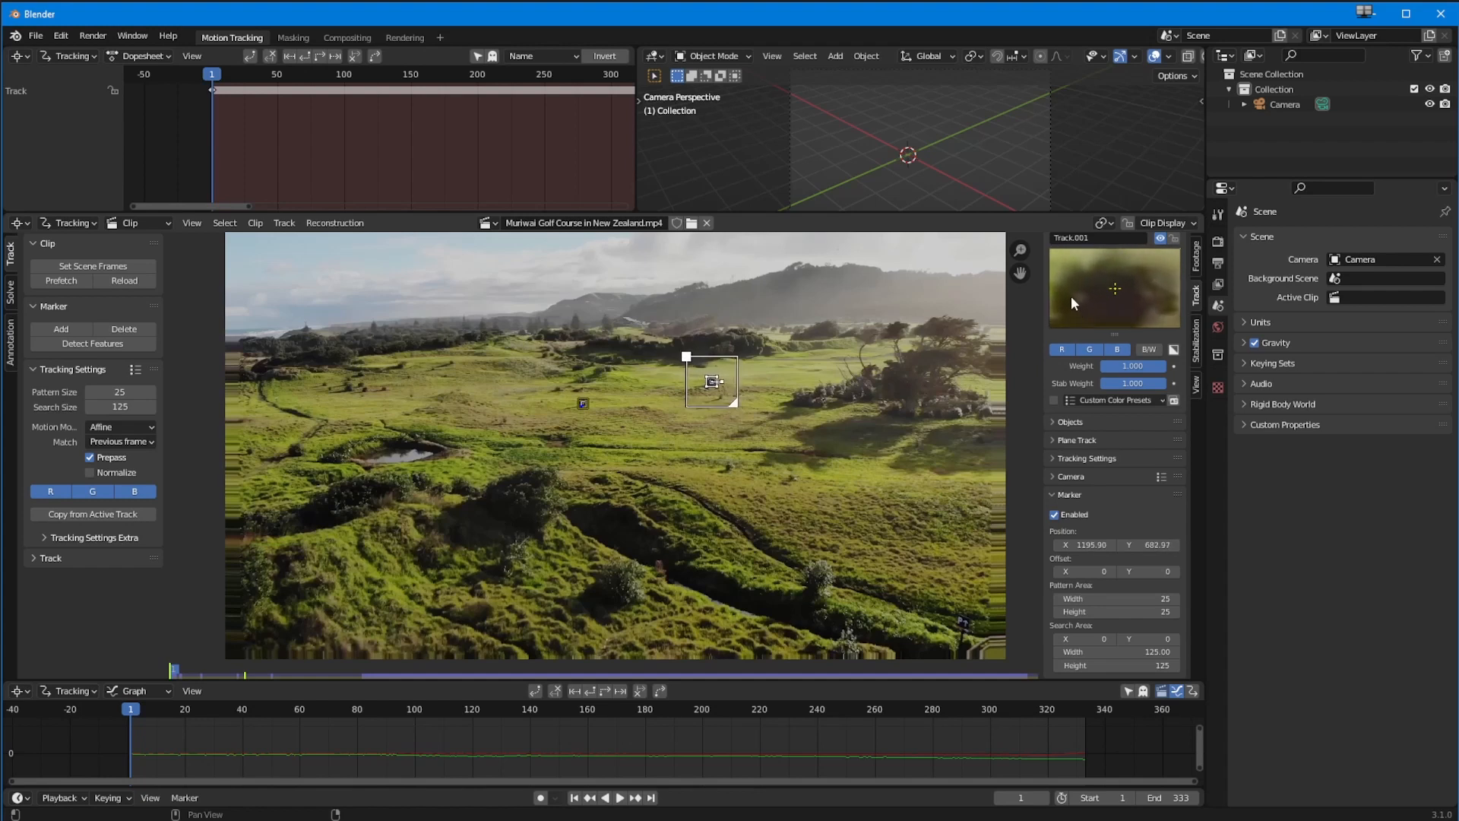
left_click(605, 690)
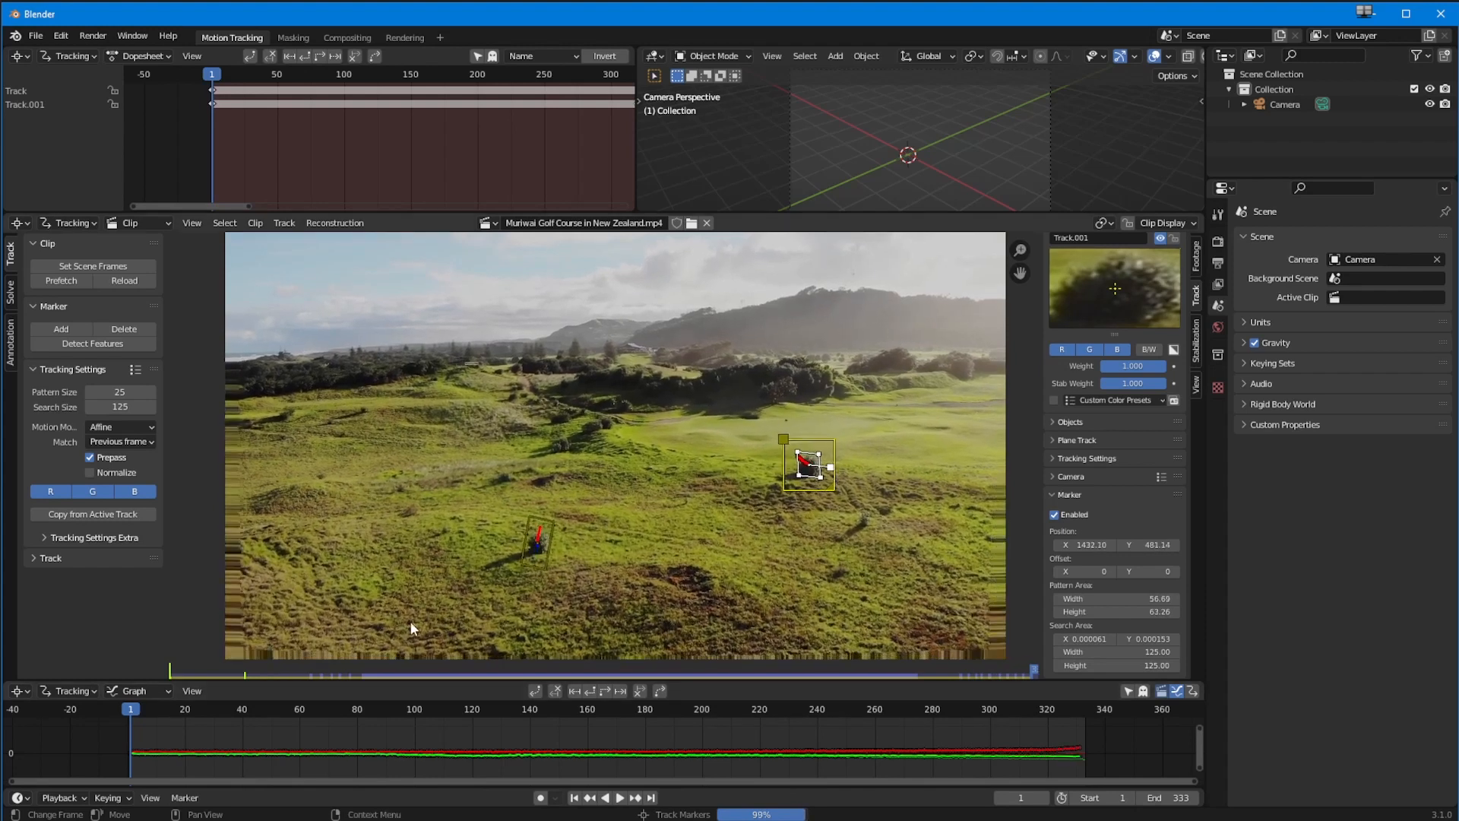
At frame 333, add a marker on the dark grass patch at lower right, set its pattern area to 62 by 58, and track it backward
left_click(63, 329)
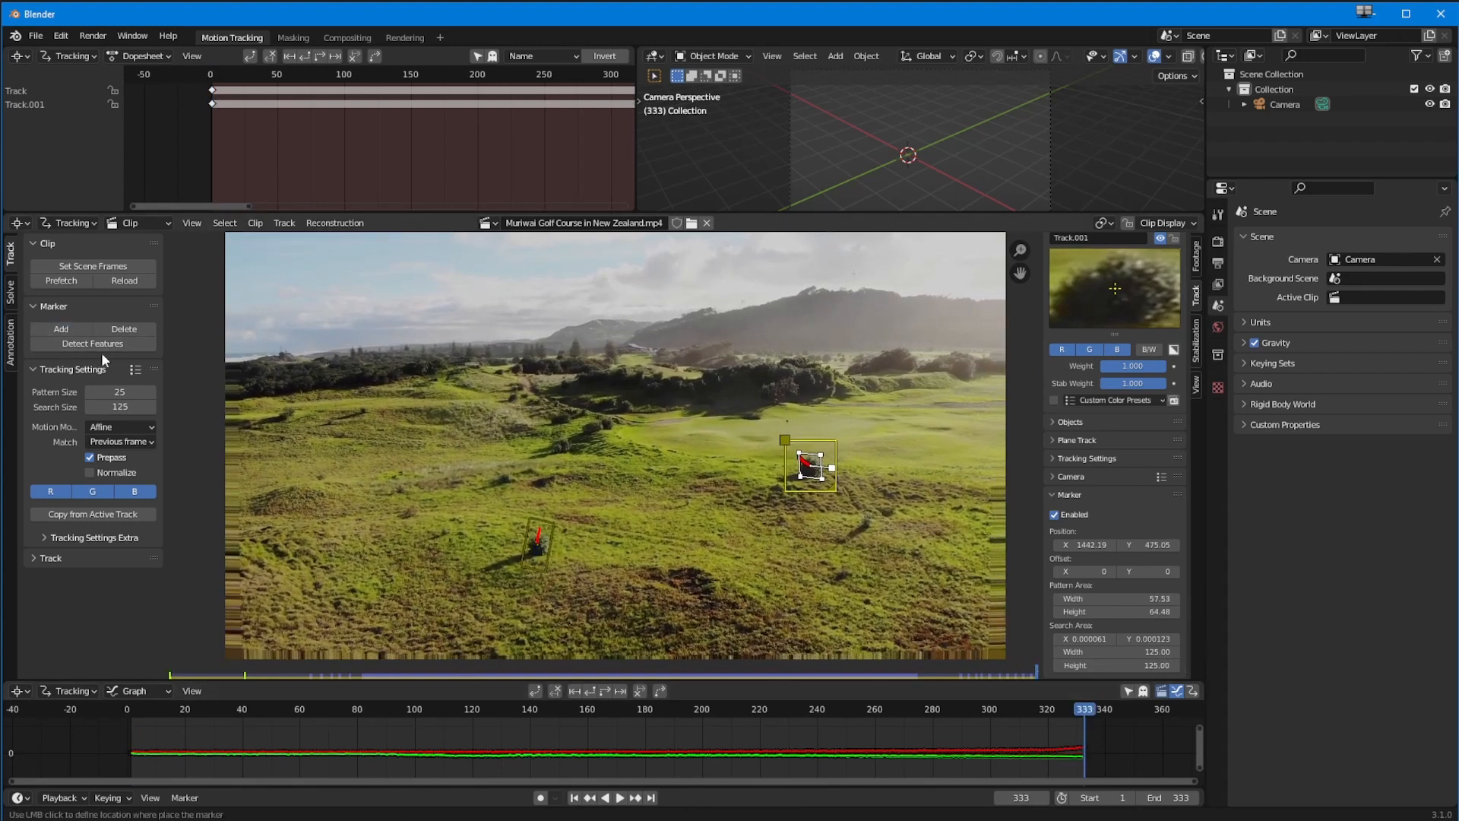
left_click(840, 576)
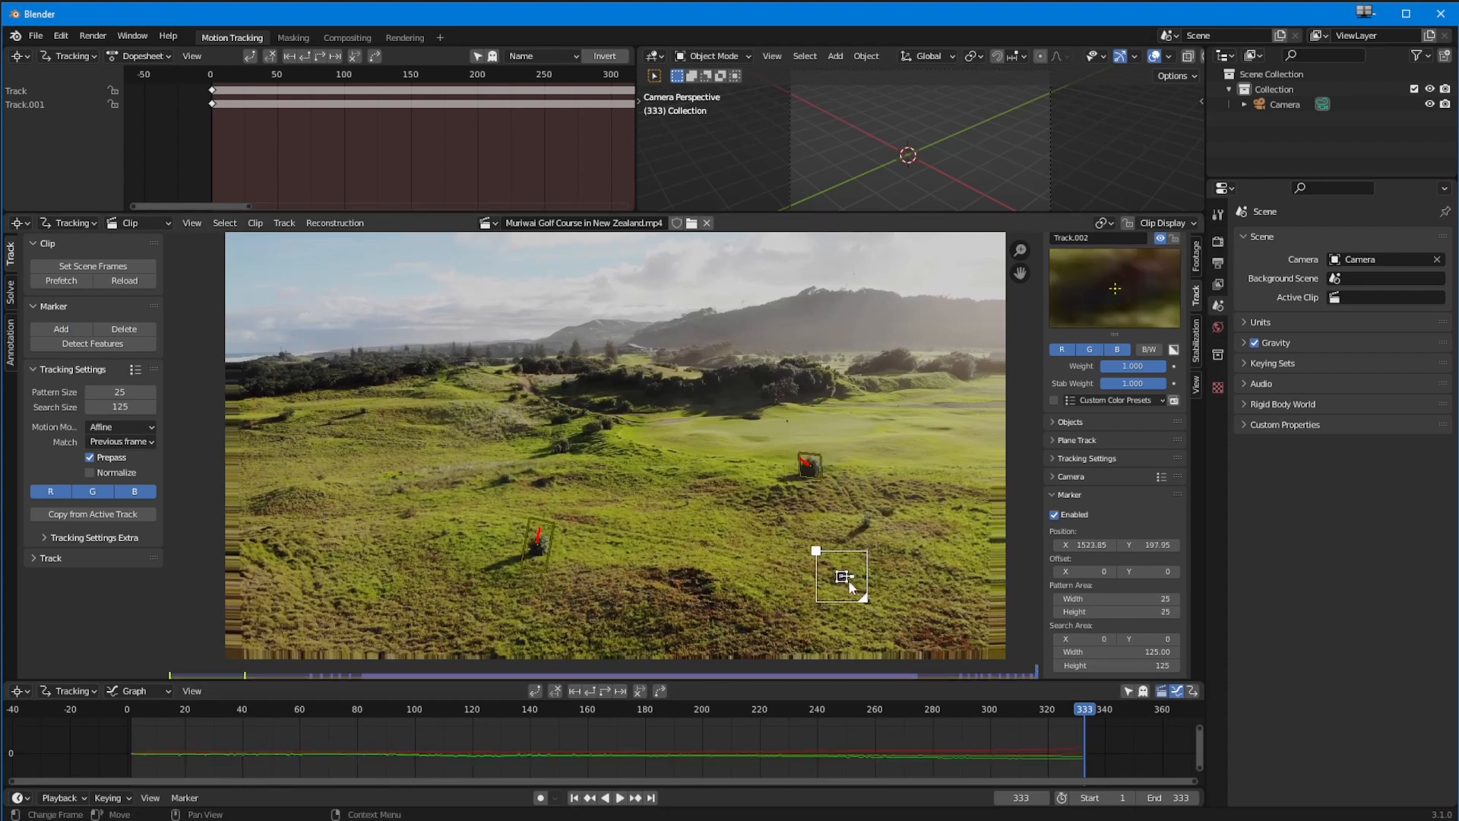
mouse_move(1133, 599)
left_mouse_down()
mouse_move(1157, 601)
mouse_move(1121, 616)
mouse_move(1130, 623)
mouse_move(1121, 606)
left_mouse_up()
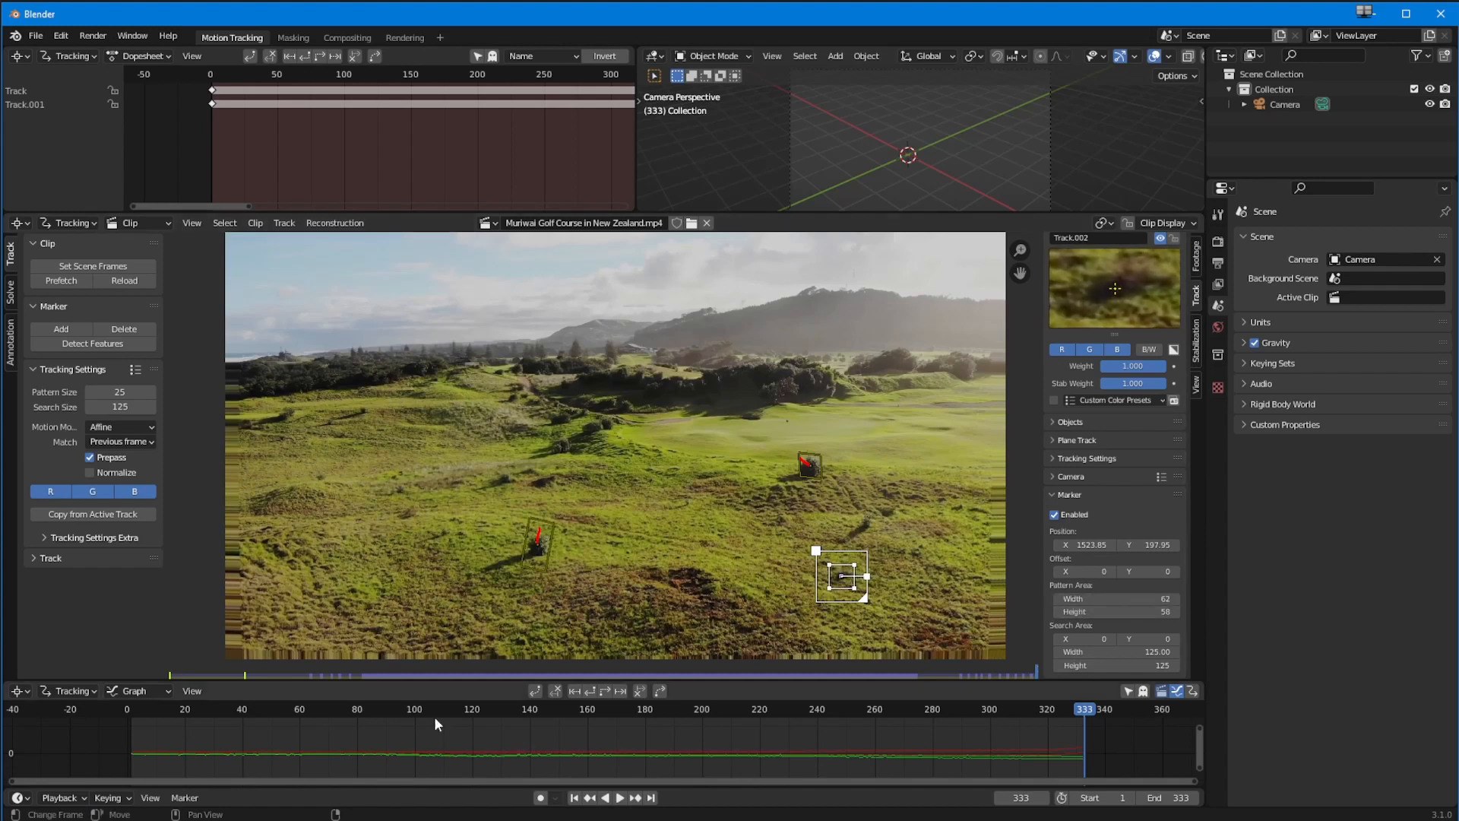
left_click(587, 692)
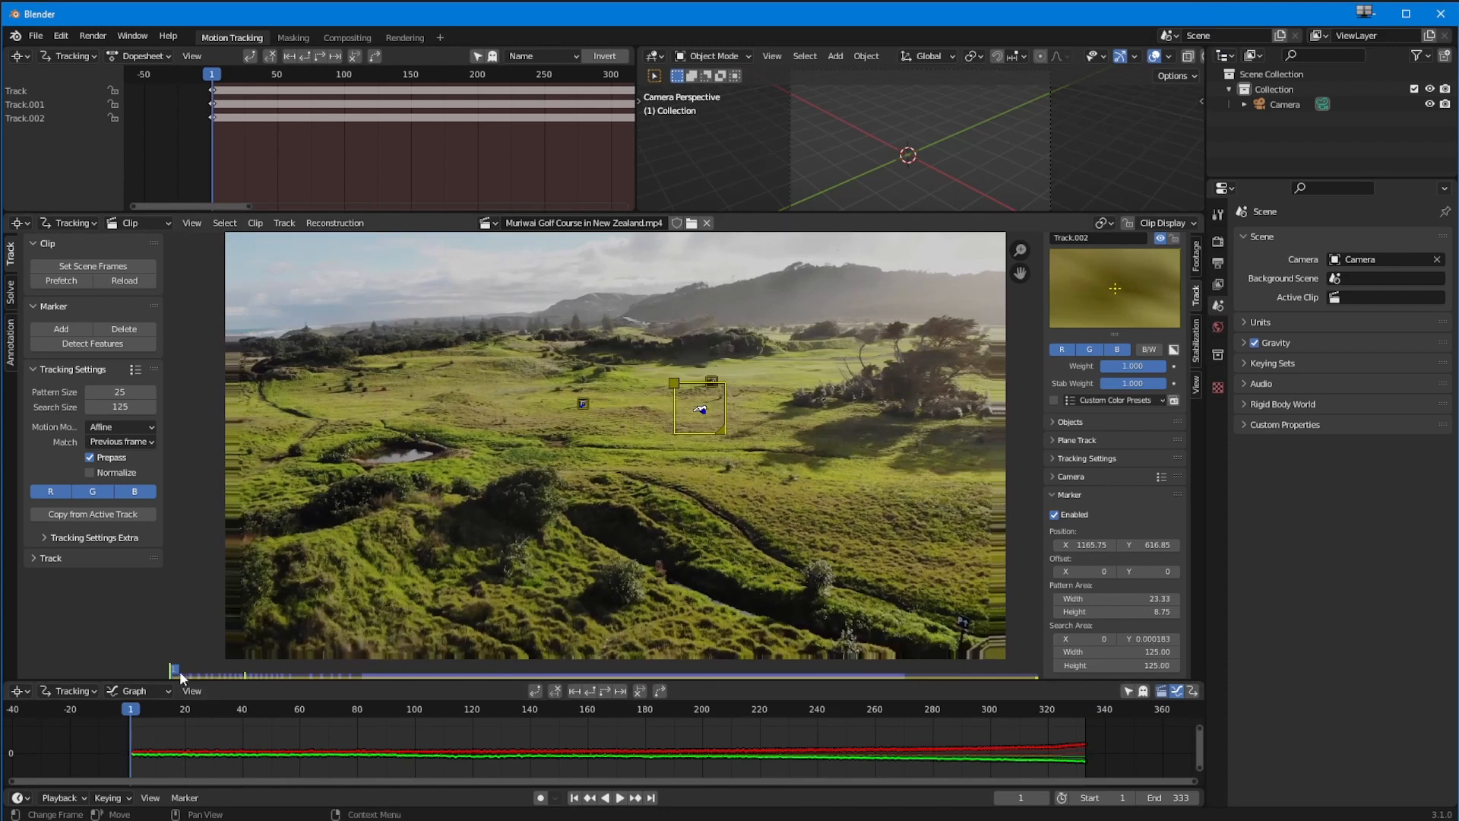
Check the tracks around frame 115 and lengthen the marker paths displayed over the clip
mouse_move(131, 709)
left_mouse_down()
mouse_move(285, 709)
mouse_move(458, 748)
left_mouse_up()
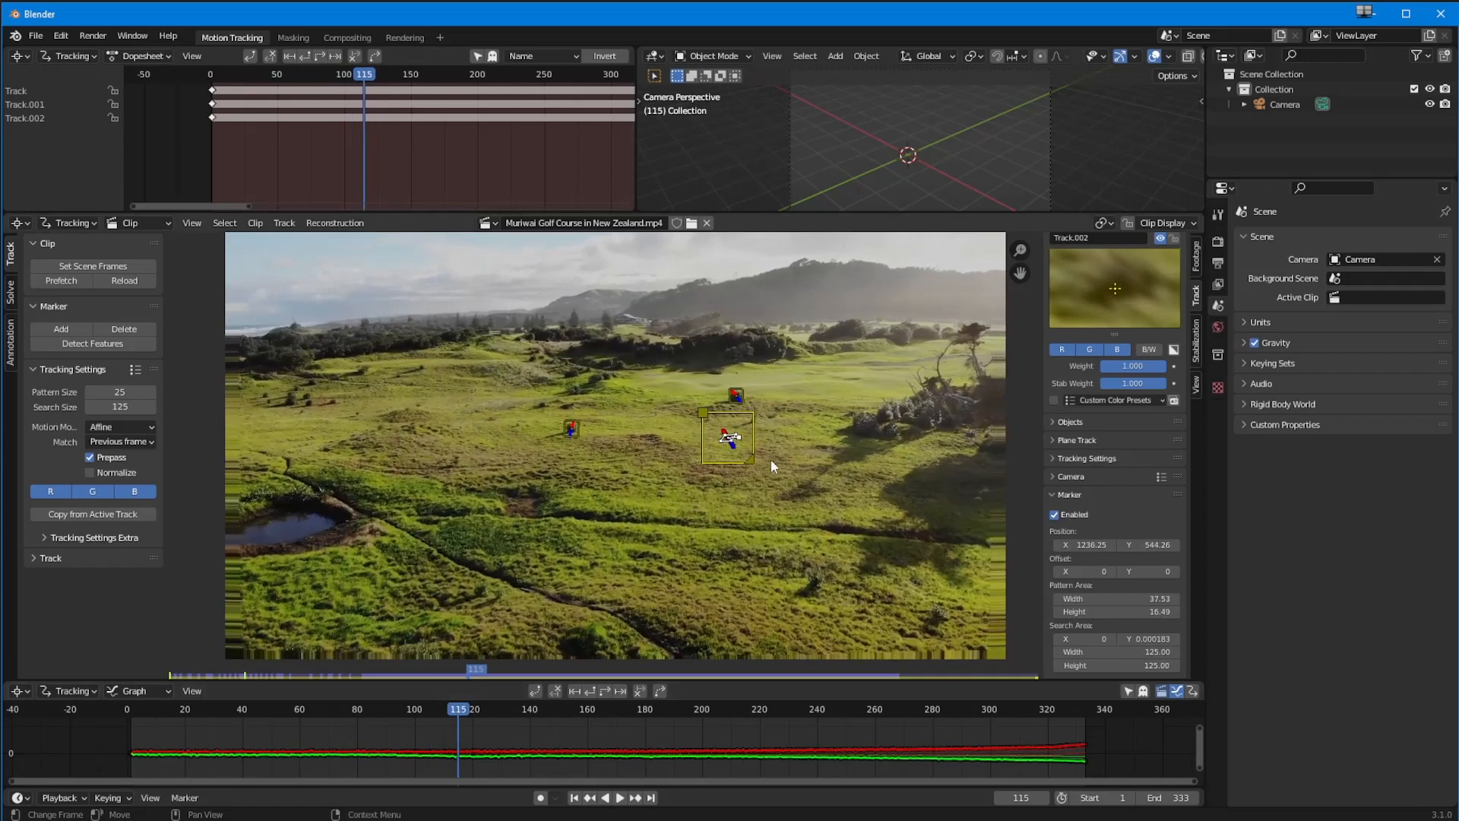
left_click(1161, 223)
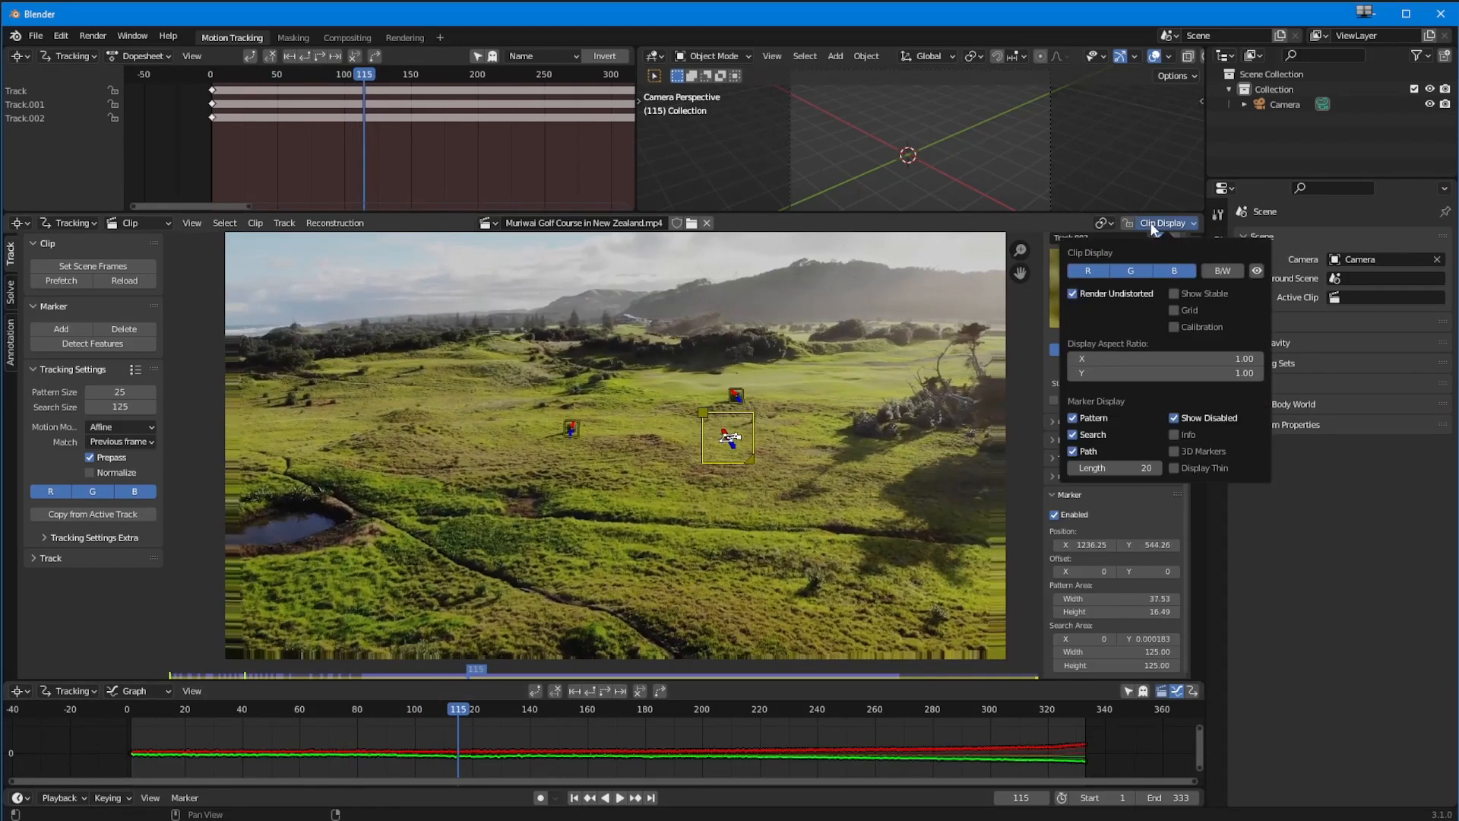
mouse_move(1091, 469)
left_mouse_down()
mouse_move(1203, 485)
mouse_move(1170, 485)
mouse_move(1183, 485)
left_mouse_up()
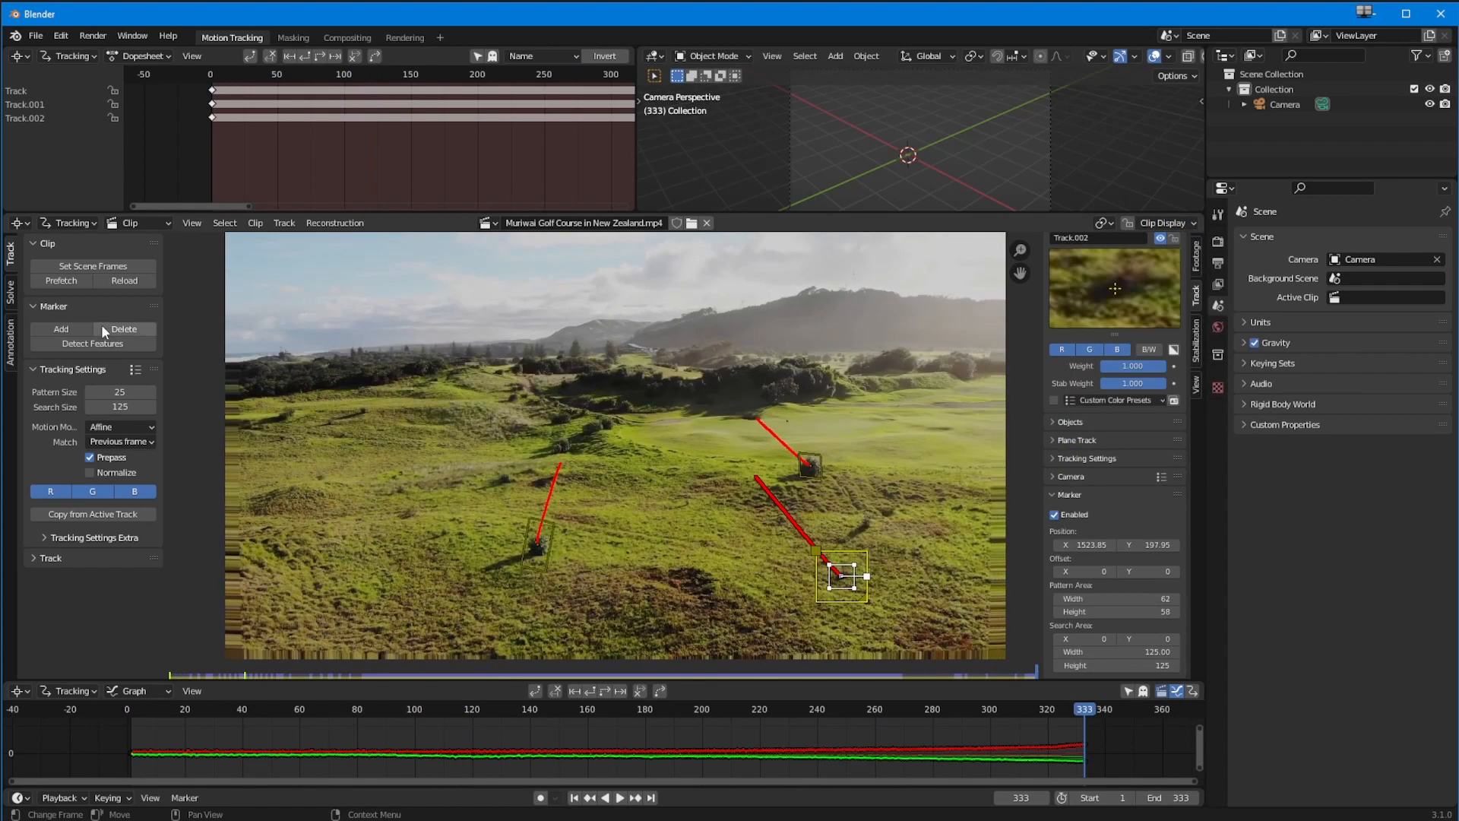
At frame 333, add a marker on the dark spot in the left field and track it backward to the first frame
left_click(86, 331)
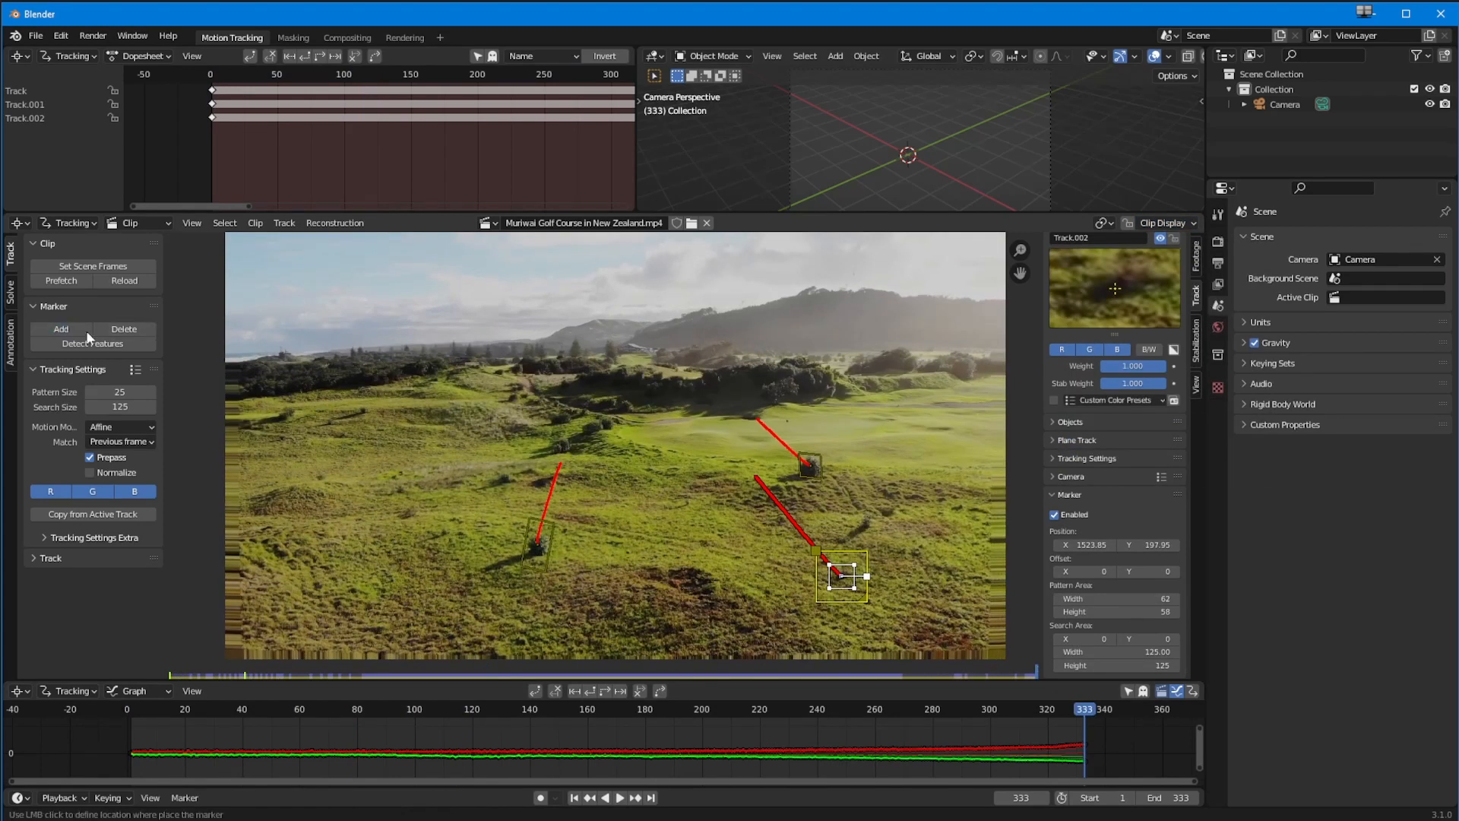
left_click(402, 475)
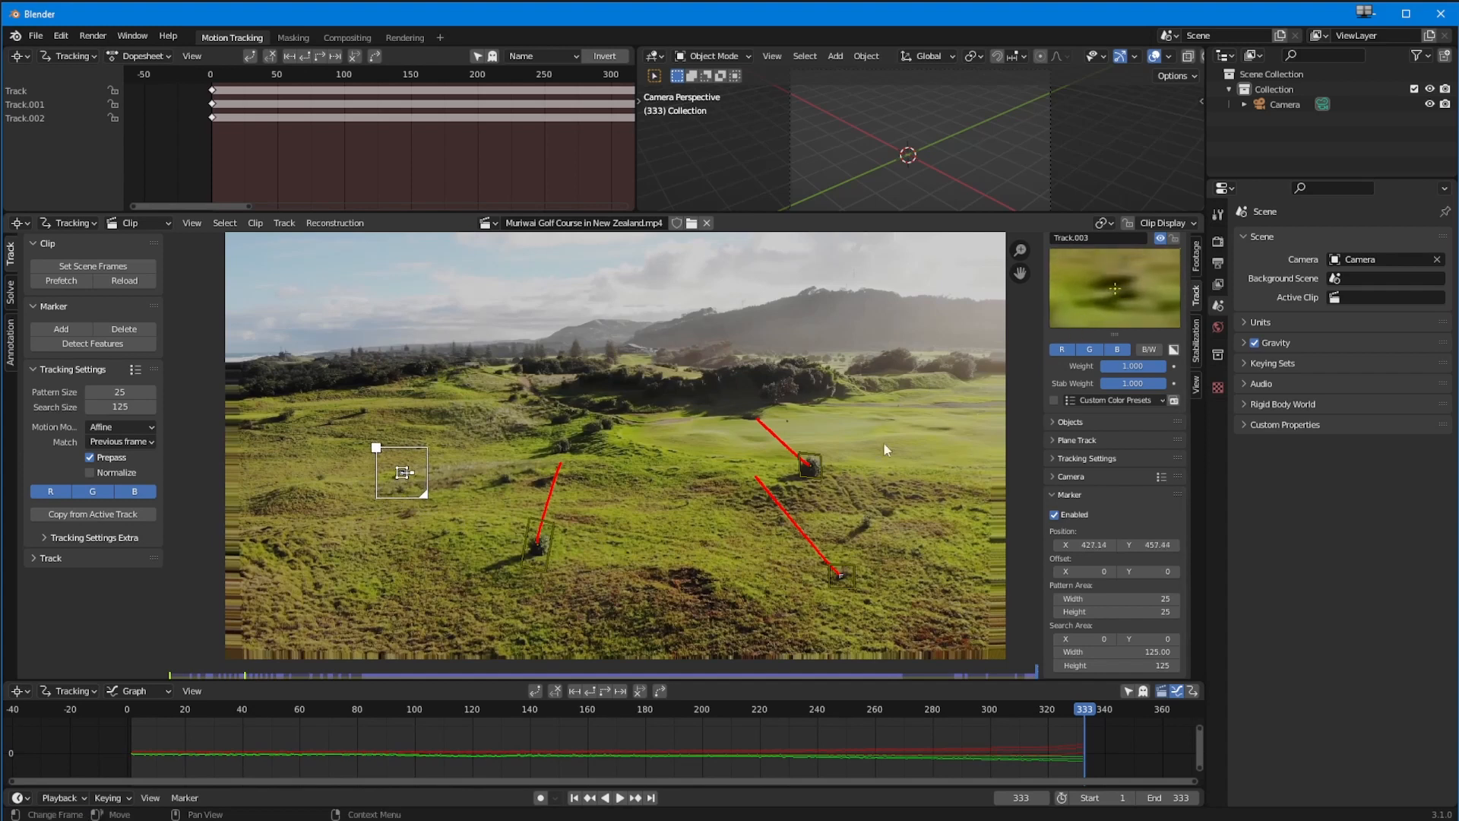
left_click(588, 691)
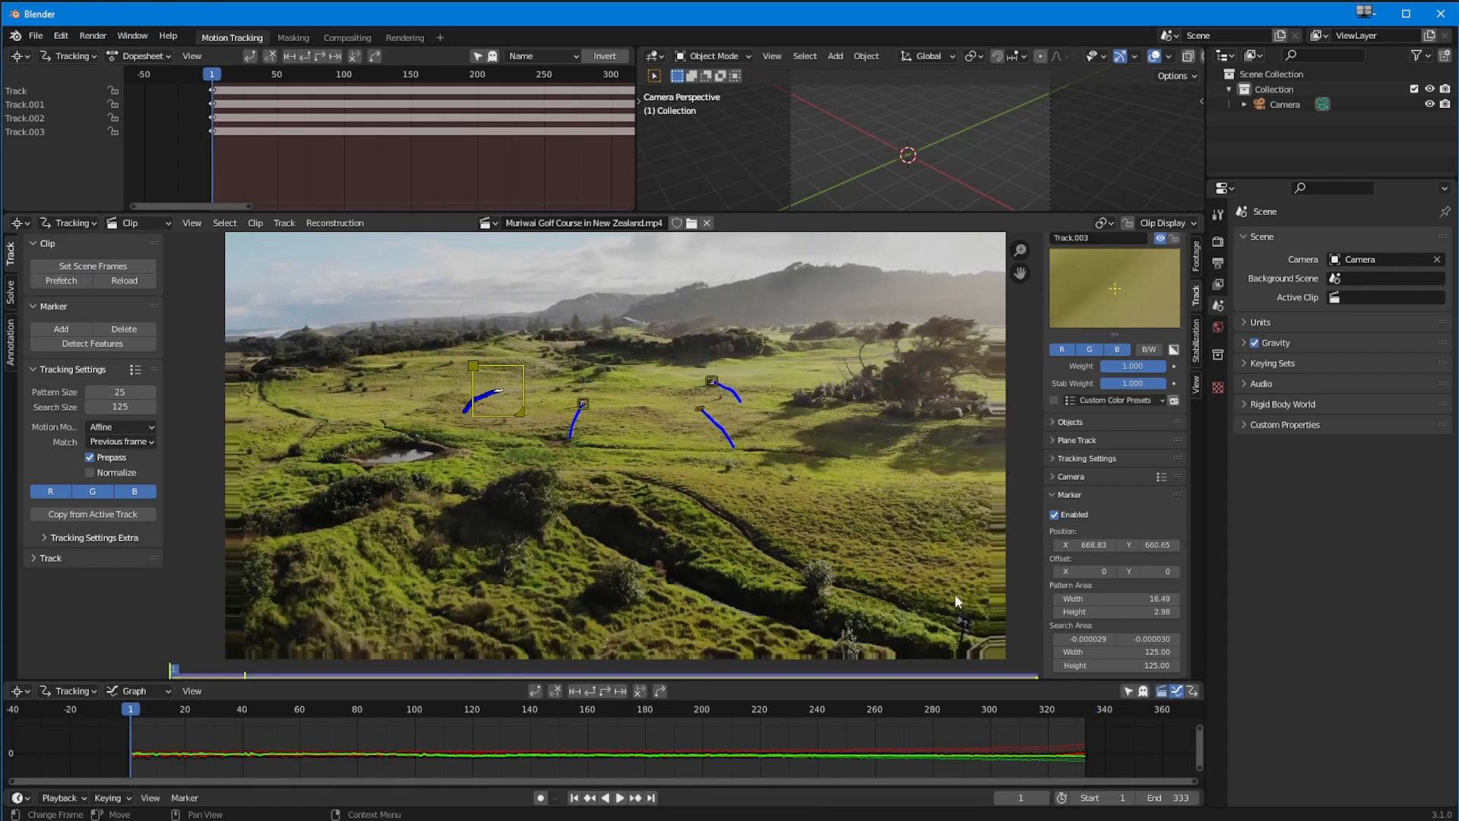
From the clip's start, add markers right of centre, at the central ditch's upper end and beside the pond, tracking each one forward
left_click(735, 475, "ctrl")
left_click(605, 692)
left_click_drag(557, 711, 128, 711)
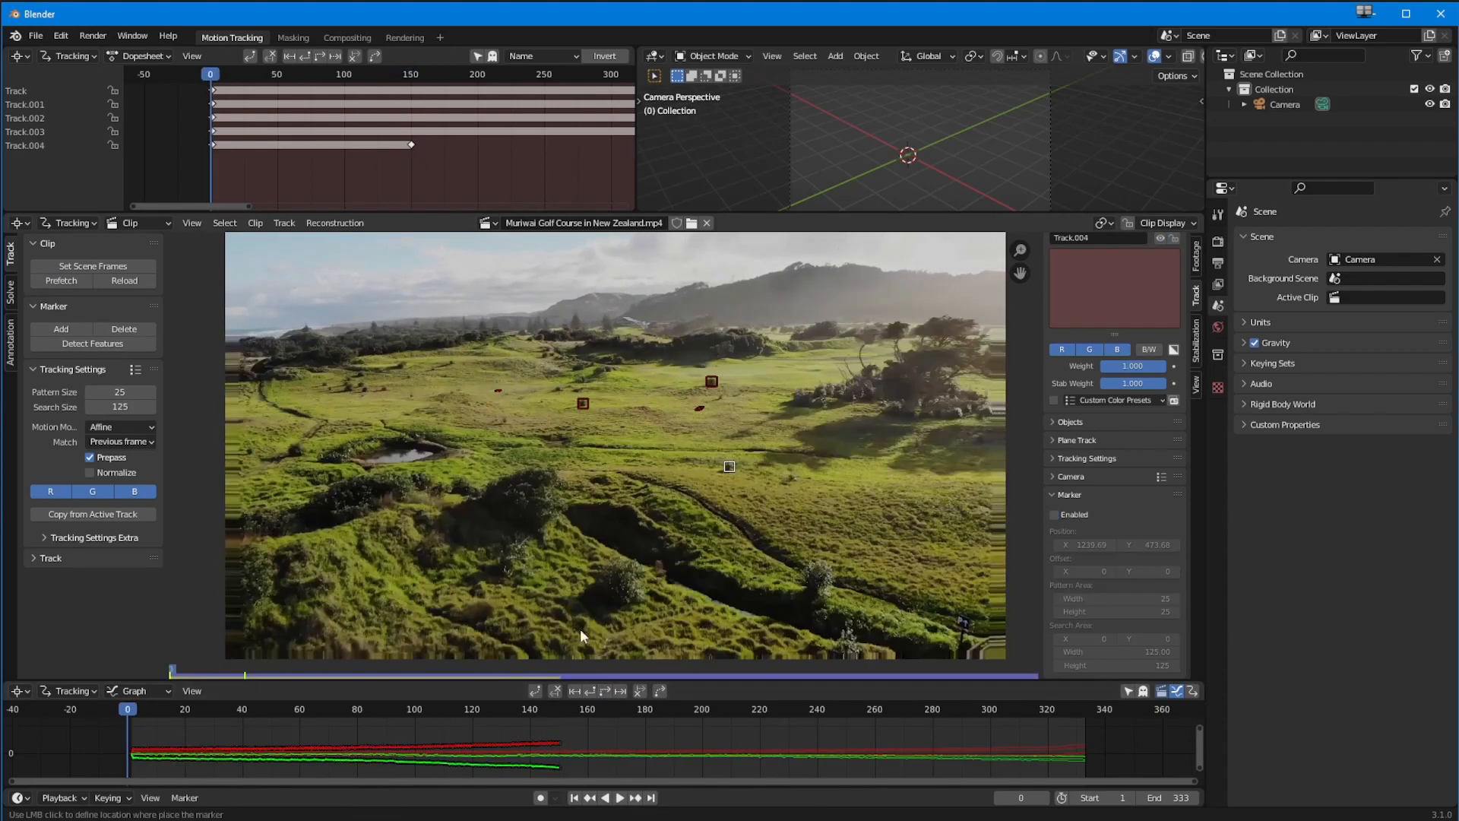
left_click(646, 486, "ctrl")
left_click(606, 691)
left_click_drag(406, 712, 131, 712)
left_click(445, 472, "ctrl")
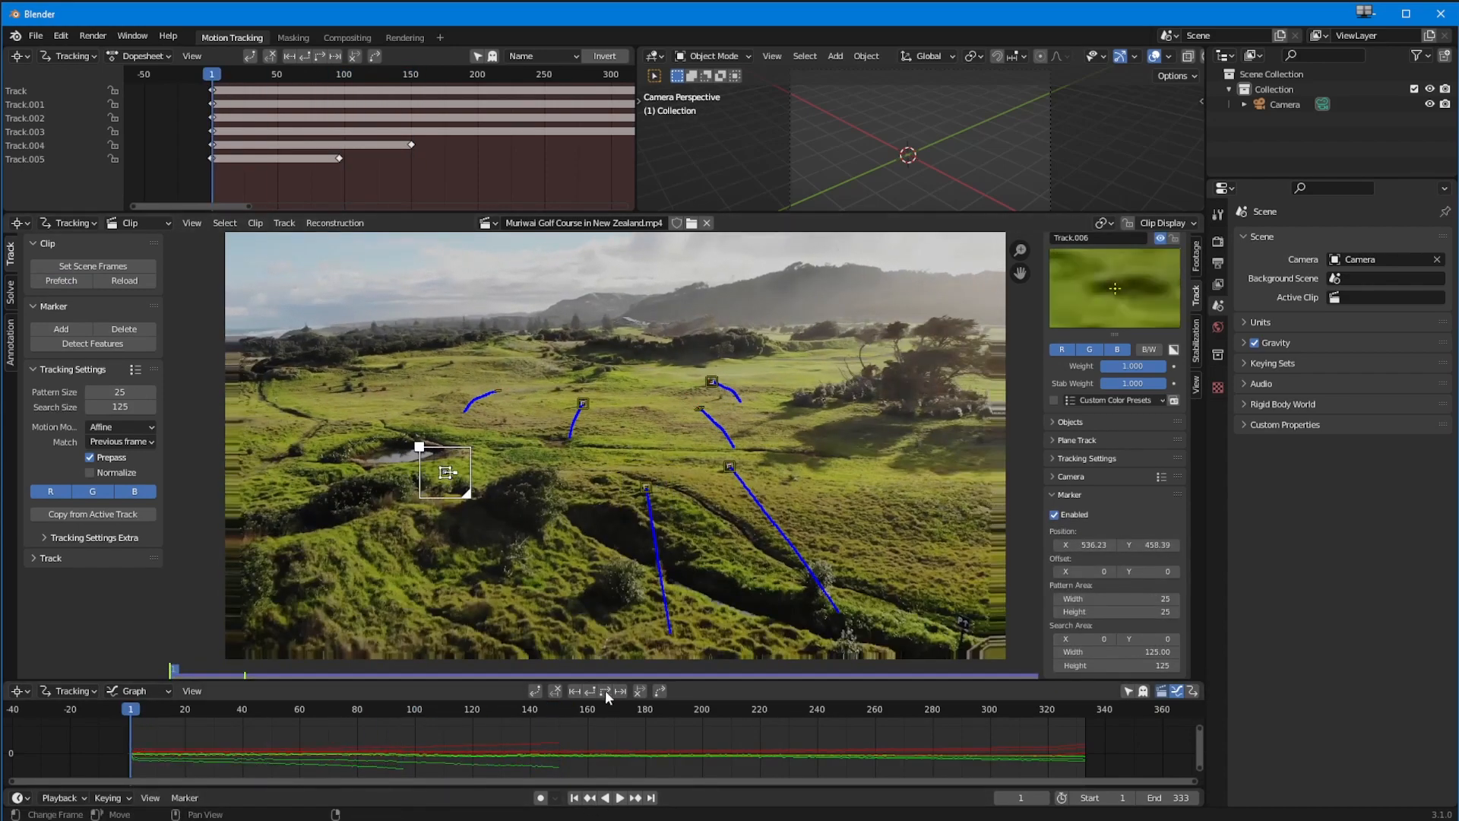
left_click(606, 692)
left_click_drag(541, 711, 128, 713)
At frame 333, add a marker on the dark spot of the left grassy slope and track it backward to frame 1
key("shift+Right")
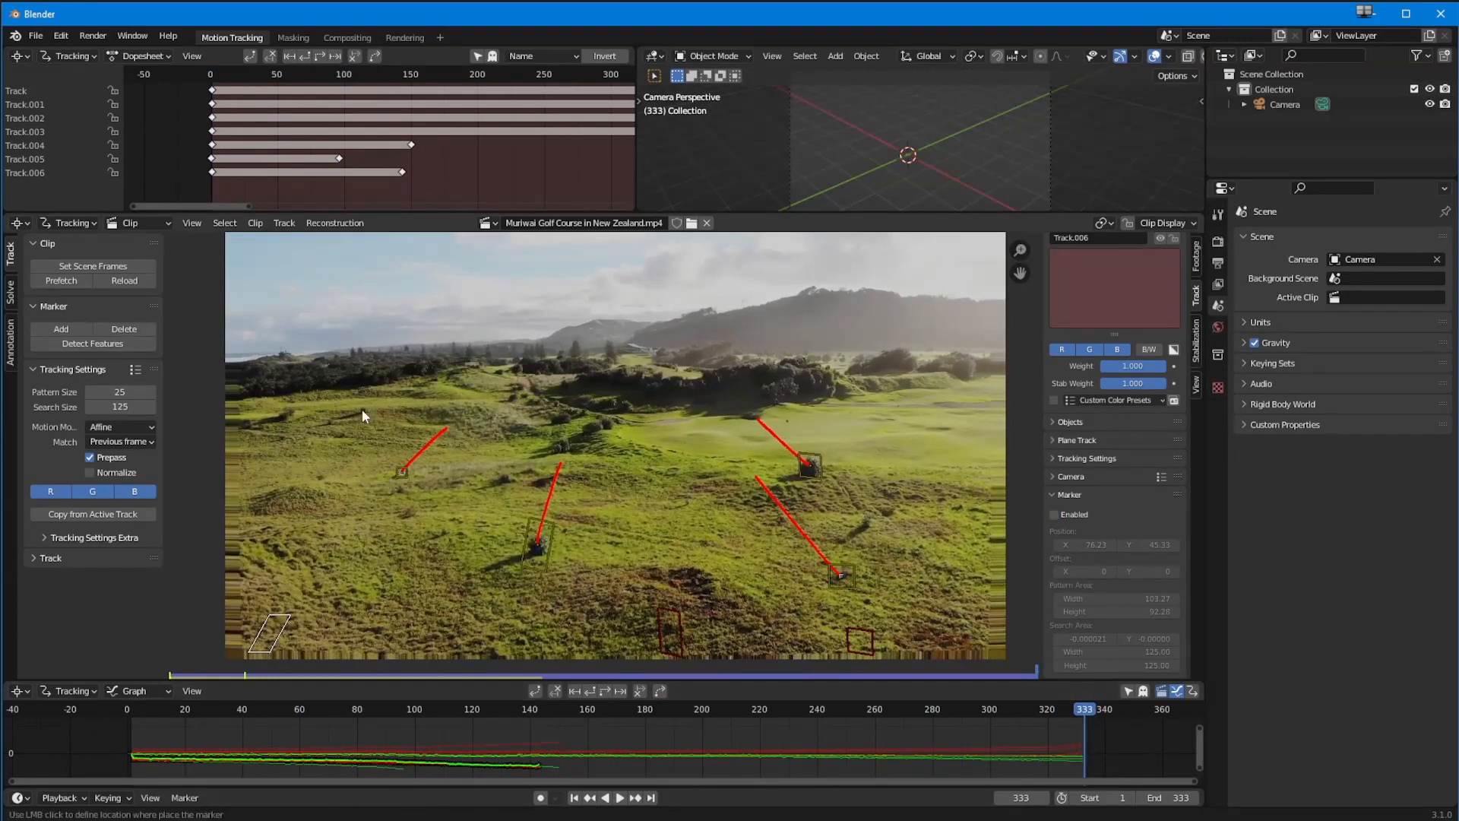
left_click(365, 407, "ctrl")
left_click(589, 691)
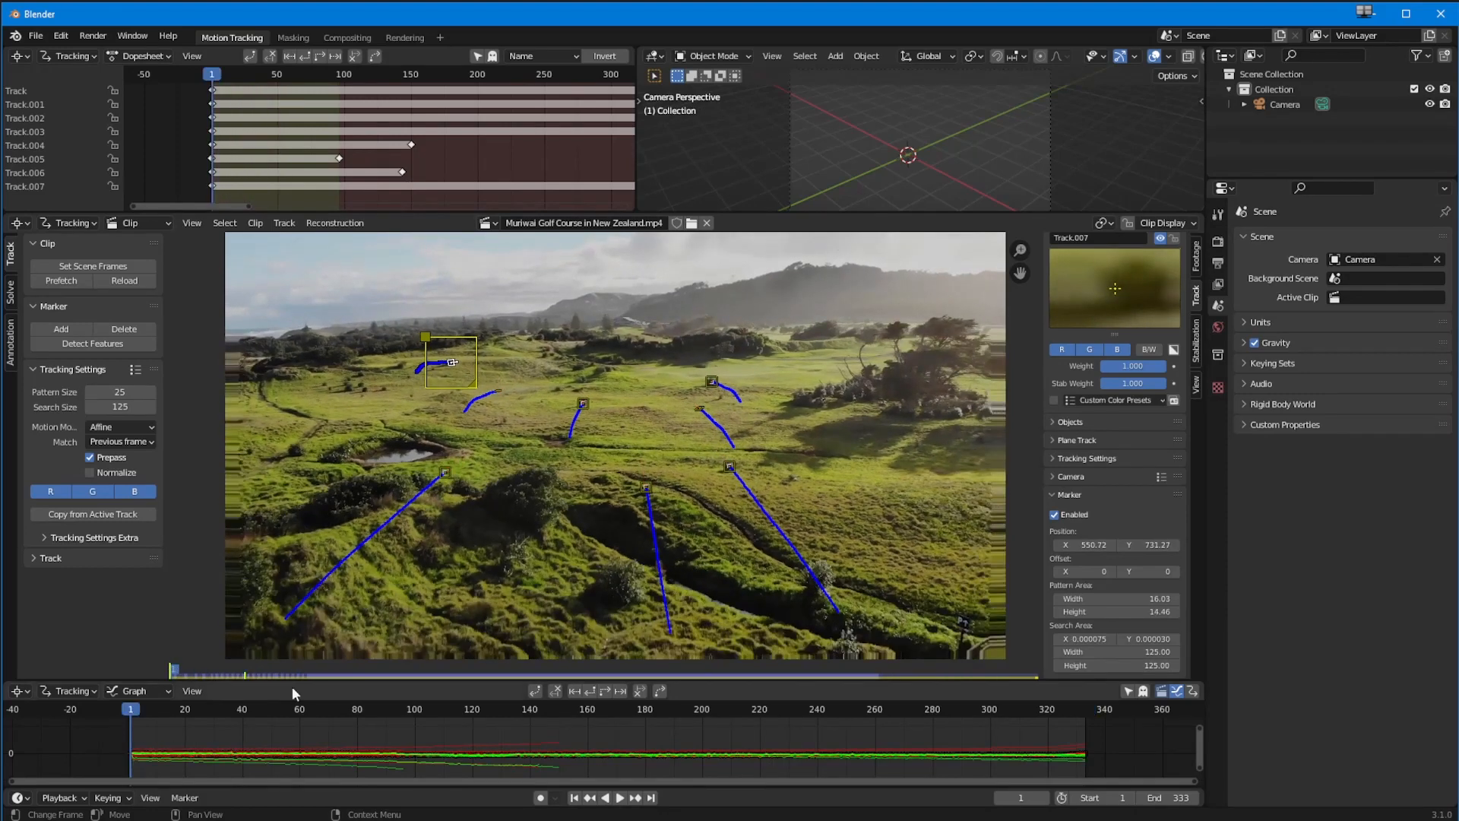
At frame 1, add a marker on the grass right of the ditch, set its pattern area to 33 by 37, and track it forward
left_click(793, 478, "ctrl")
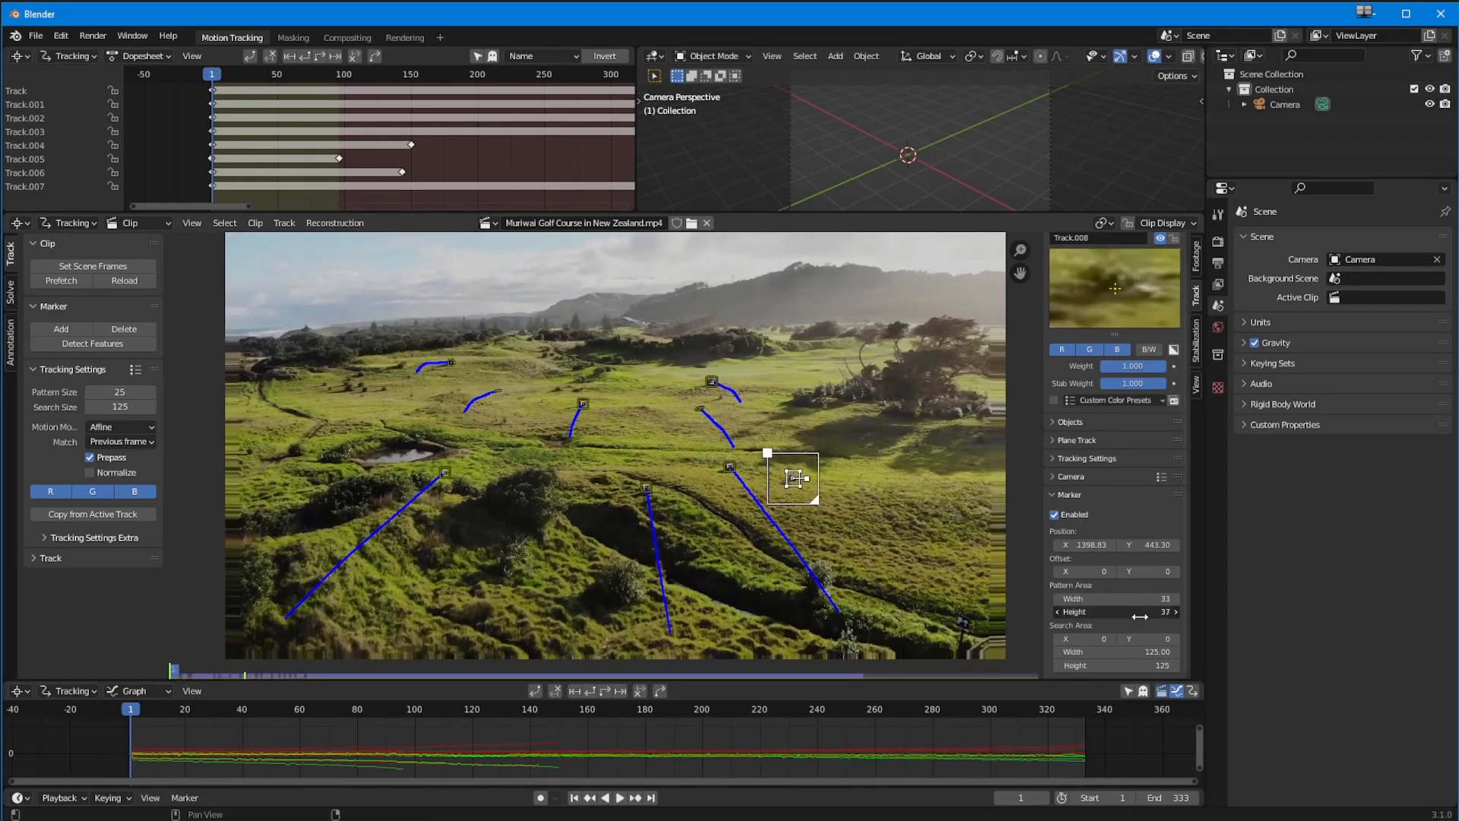
left_click(621, 691)
left_click_drag(421, 709, 369, 711)
left_click(621, 691)
At frame 159, add a marker on the grass near the image's lower centre edge and track it backward
mouse_move(480, 710)
left_mouse_down()
mouse_move(190, 715)
mouse_move(584, 710)
left_mouse_up()
left_click(589, 638, "ctrl")
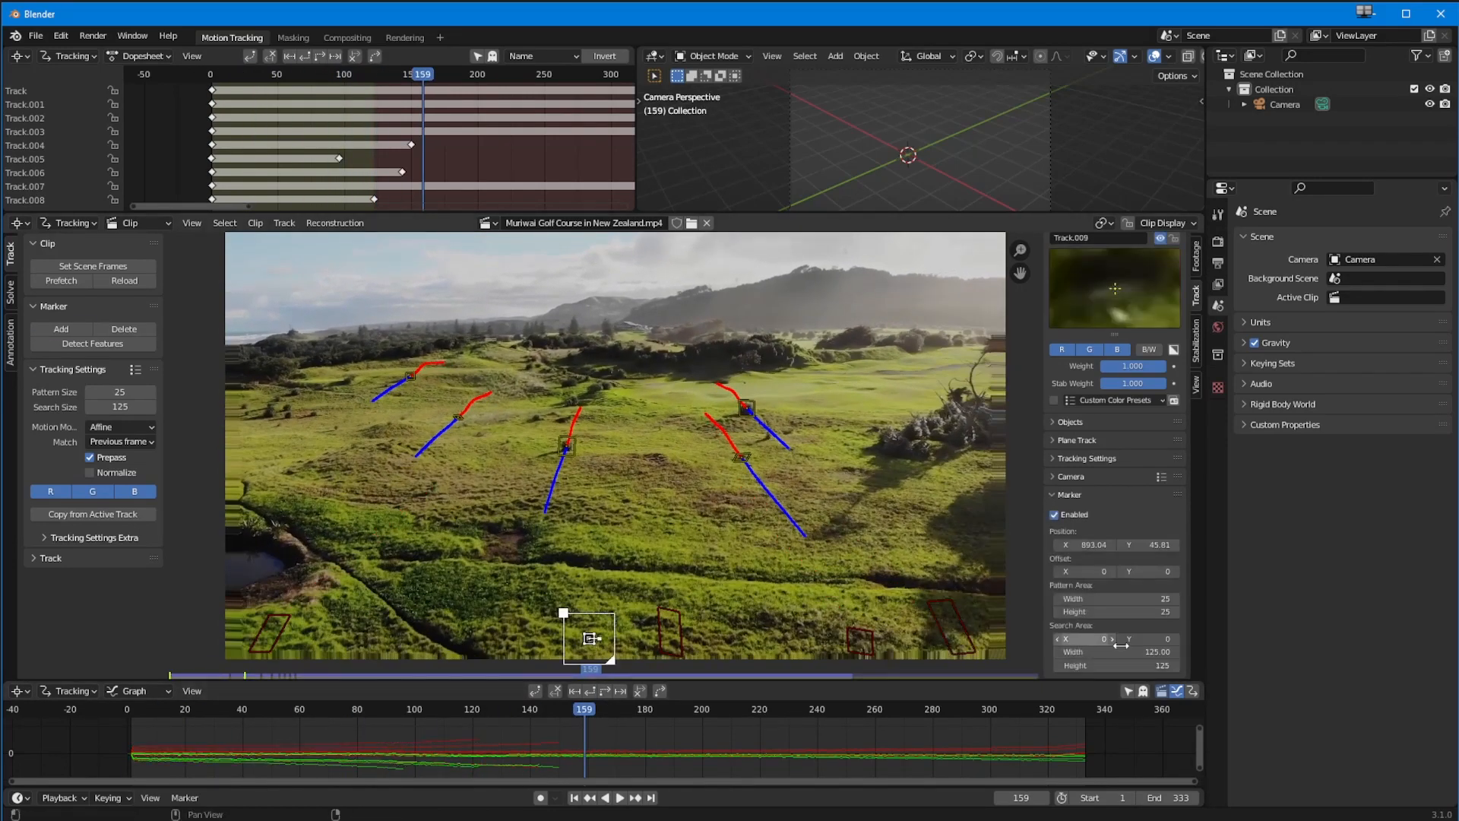
left_click(591, 693)
At frame 333, add a marker on the hilltop left of centre below the skyline and track it backward
left_click_drag(131, 711, 1086, 730)
left_click(61, 329)
left_click(499, 372)
left_click(590, 692)
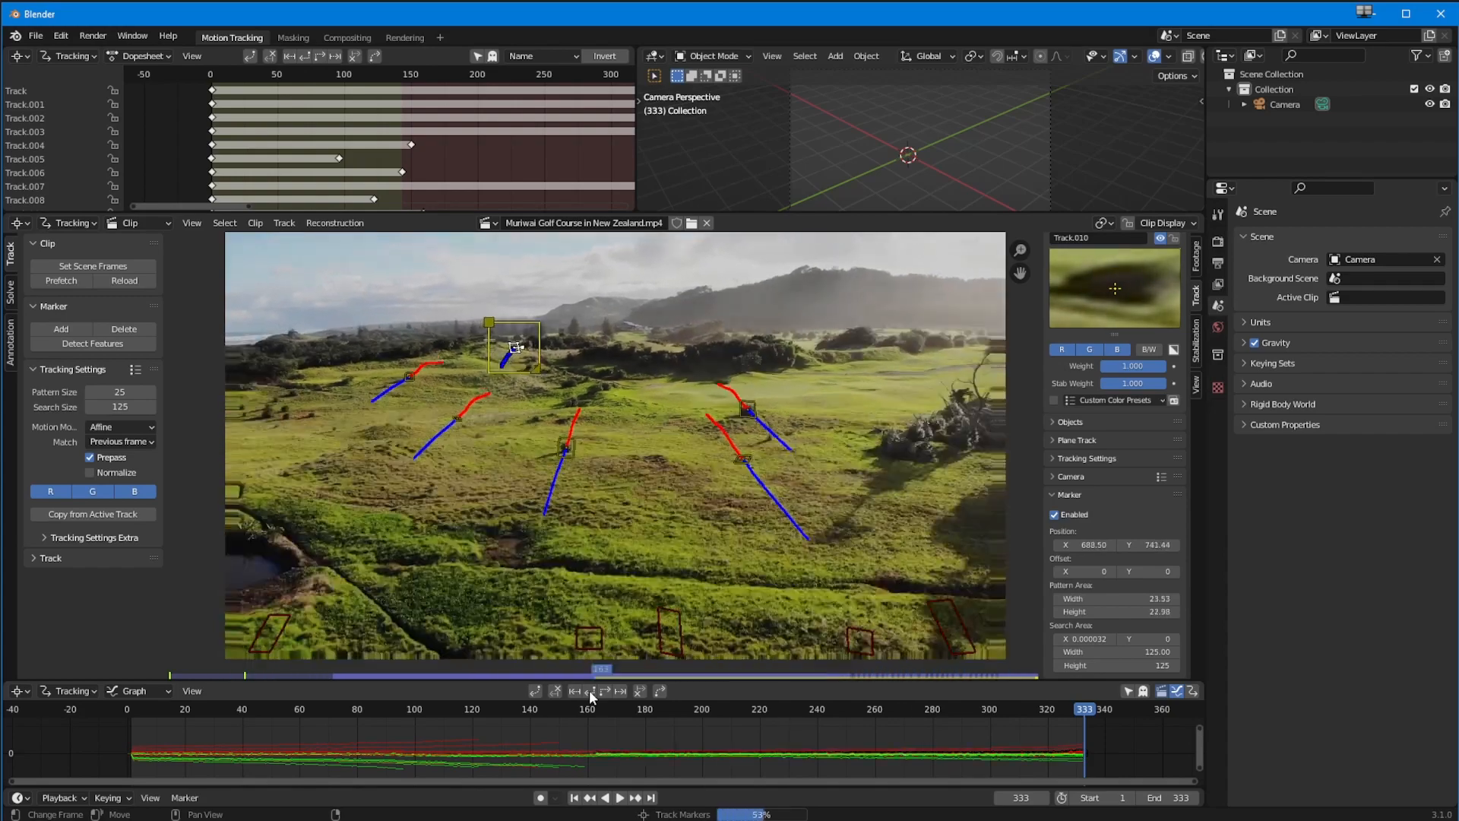
Set the default search size to 101, add a marker on the large mountain's ridge at frame 333, and track it backward
left_click_drag(793, 726, 1085, 760)
left_click_drag(131, 408, 112, 408)
left_click(62, 329)
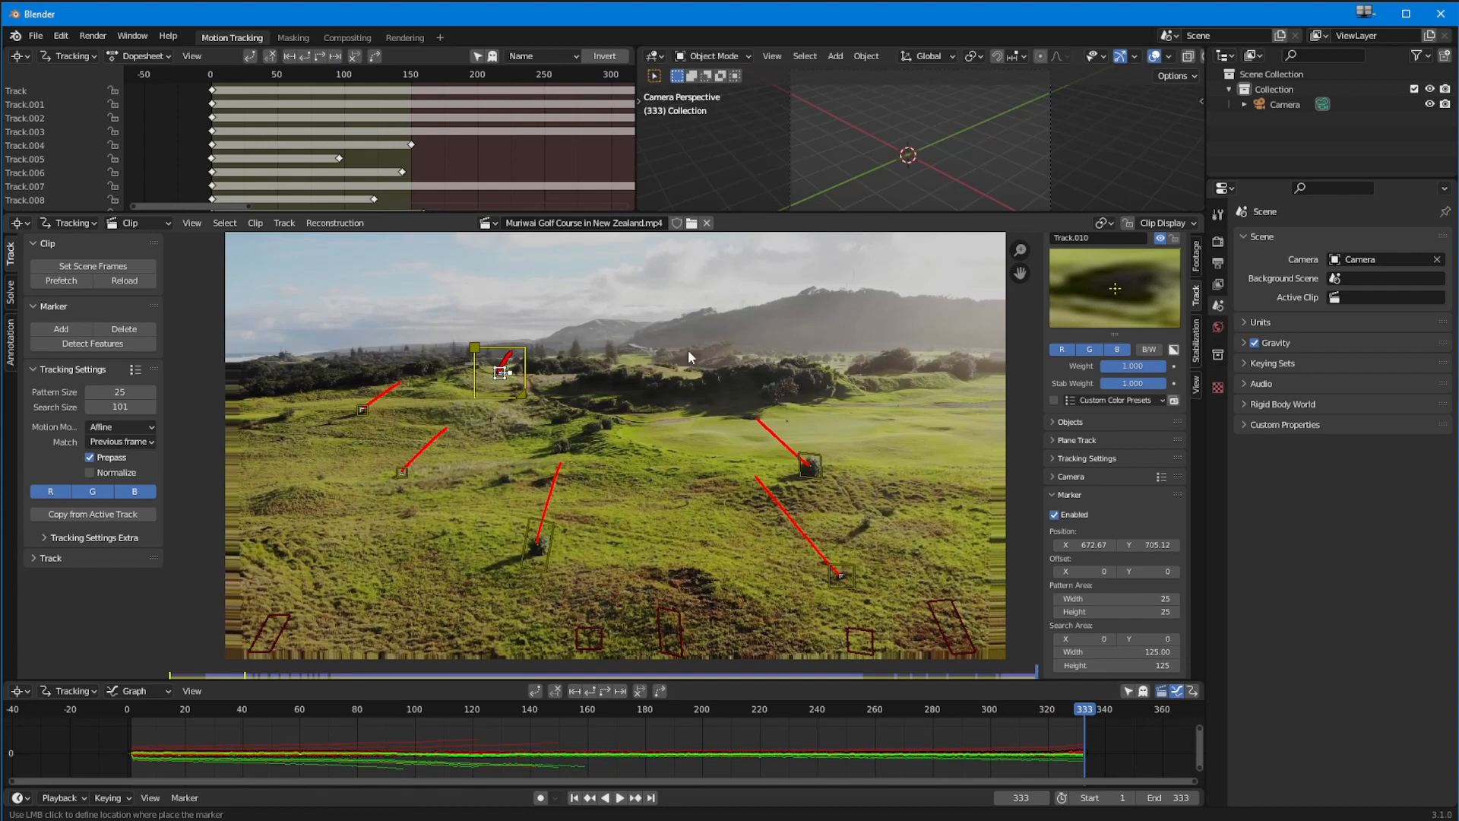
left_click(814, 285)
left_click(591, 691)
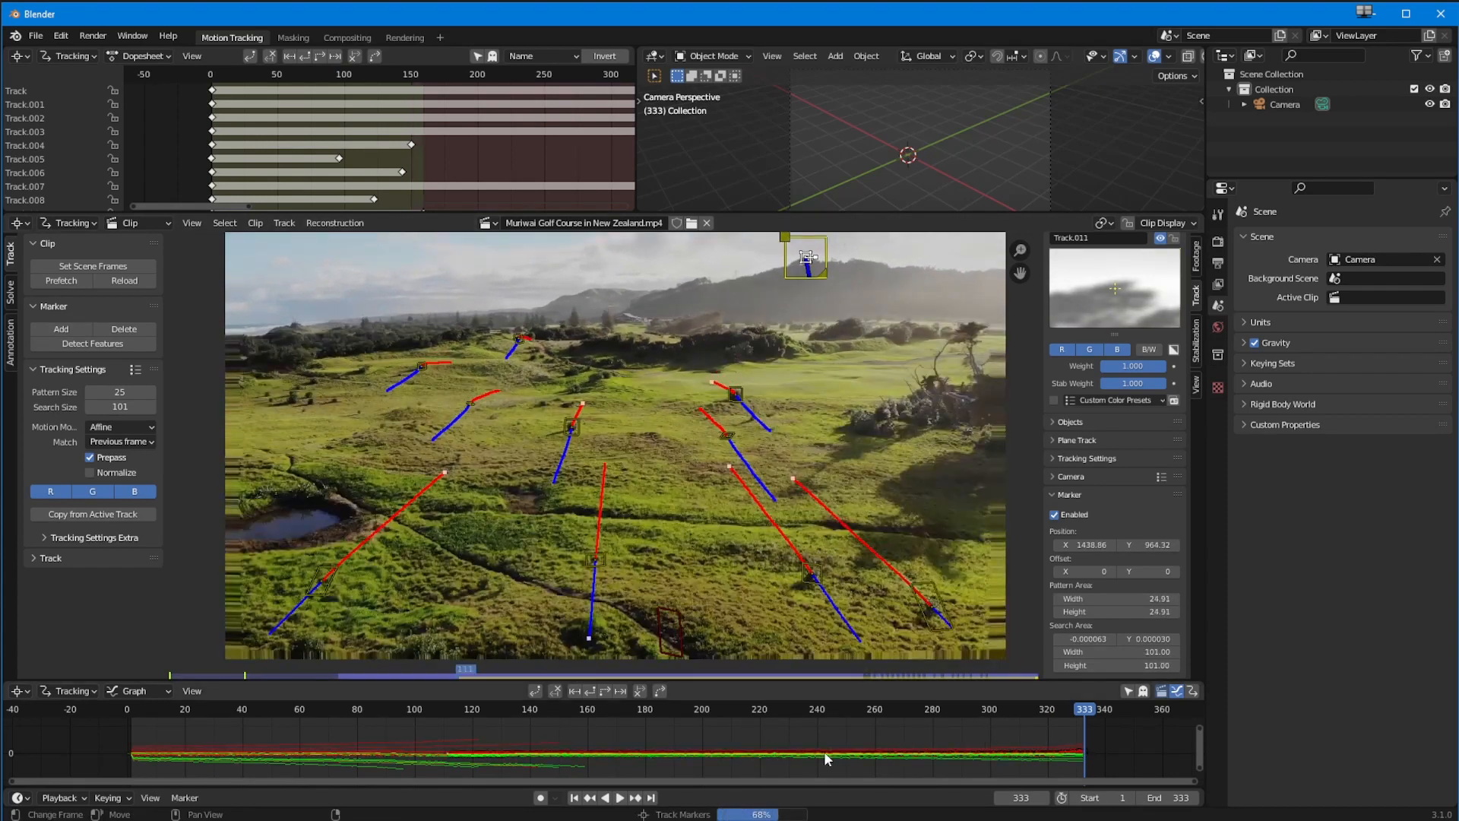
At frame 333, add a marker on the small distant peak near the centre of the horizon and track it backward
left_click_drag(981, 752, 1085, 751)
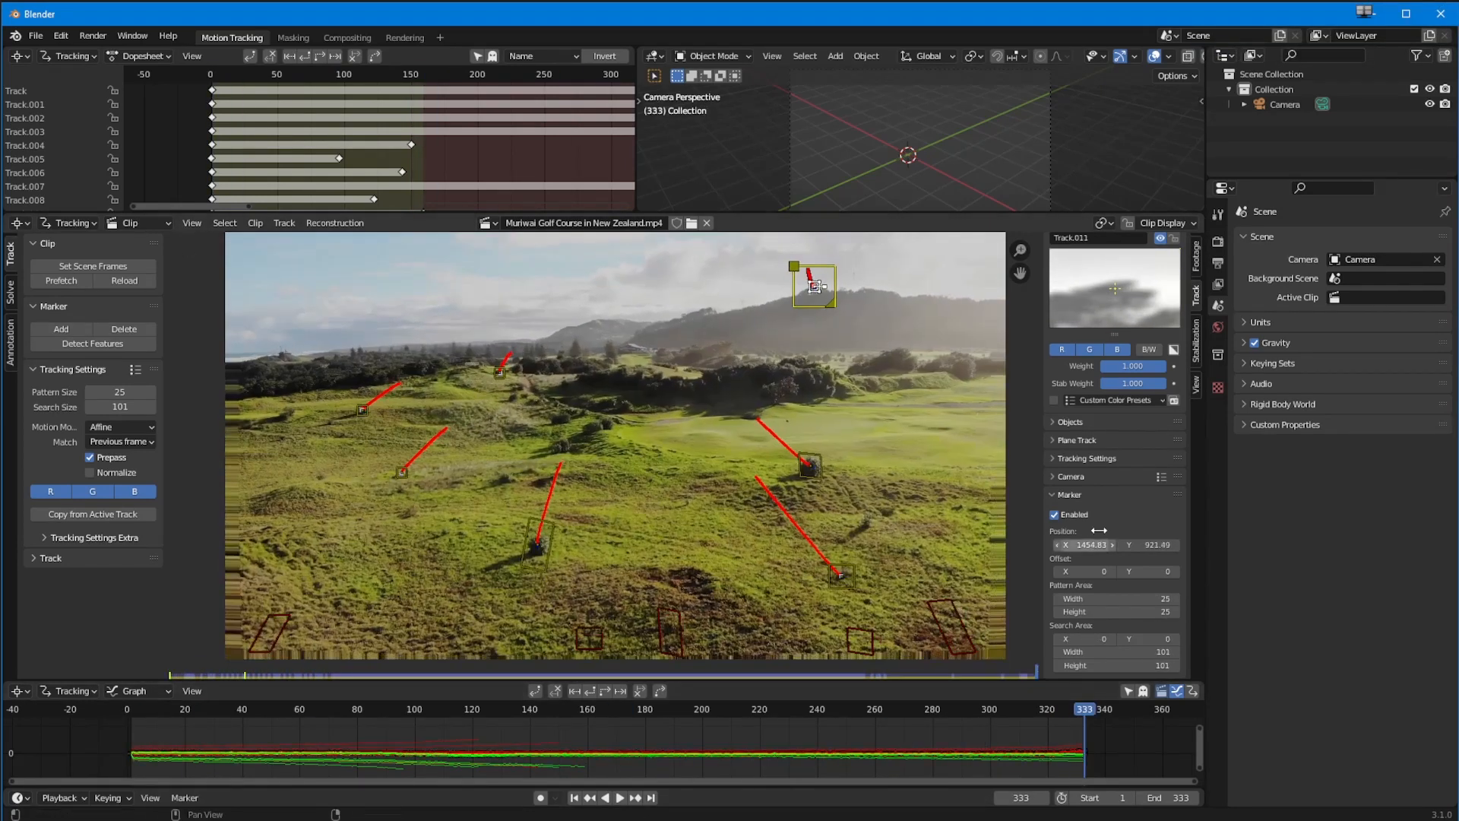
middle_click_drag(1098, 540, 1125, 524, "ctrl")
left_click(597, 318, "ctrl")
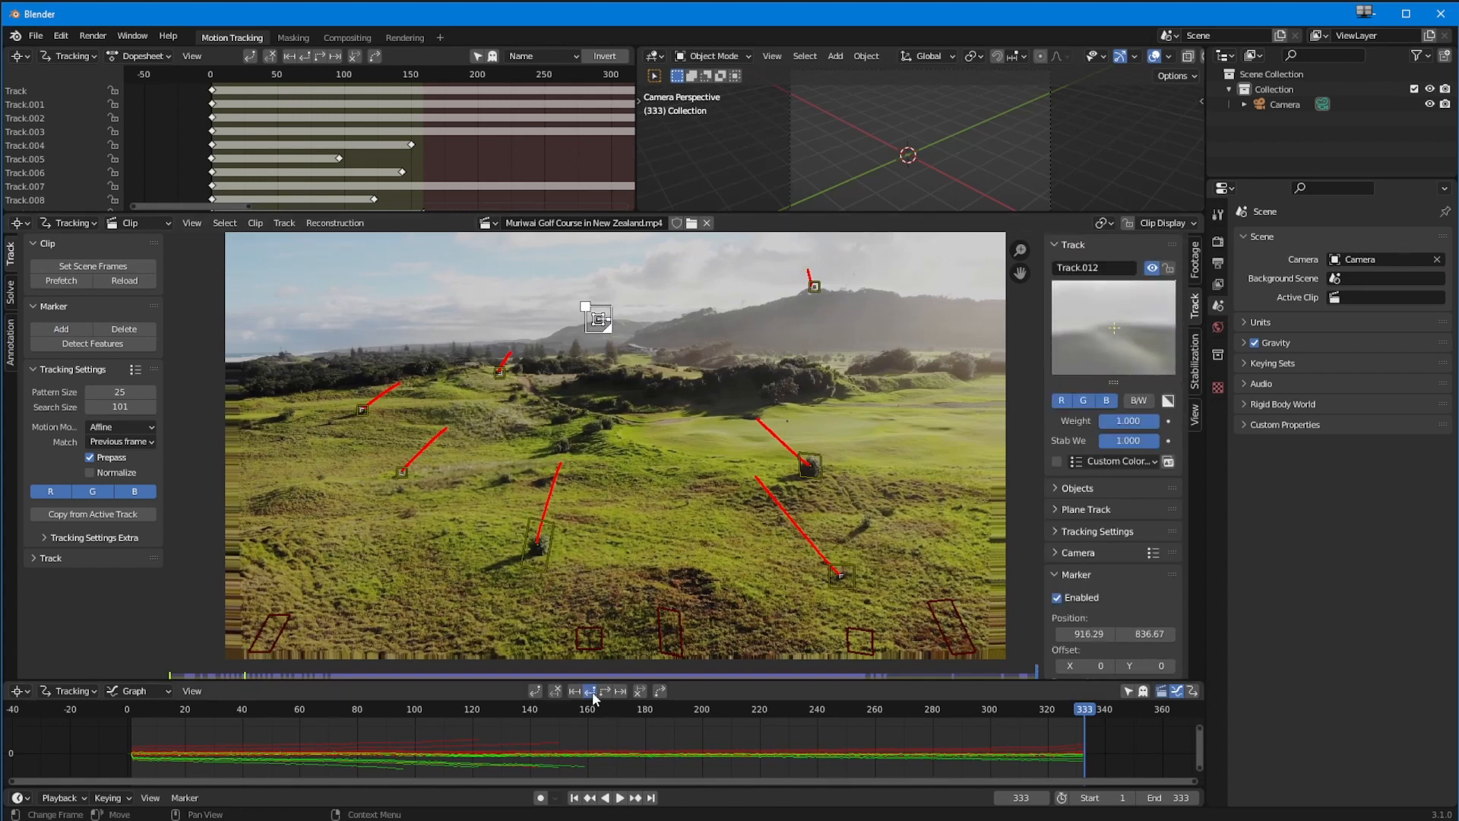
left_click(600, 689)
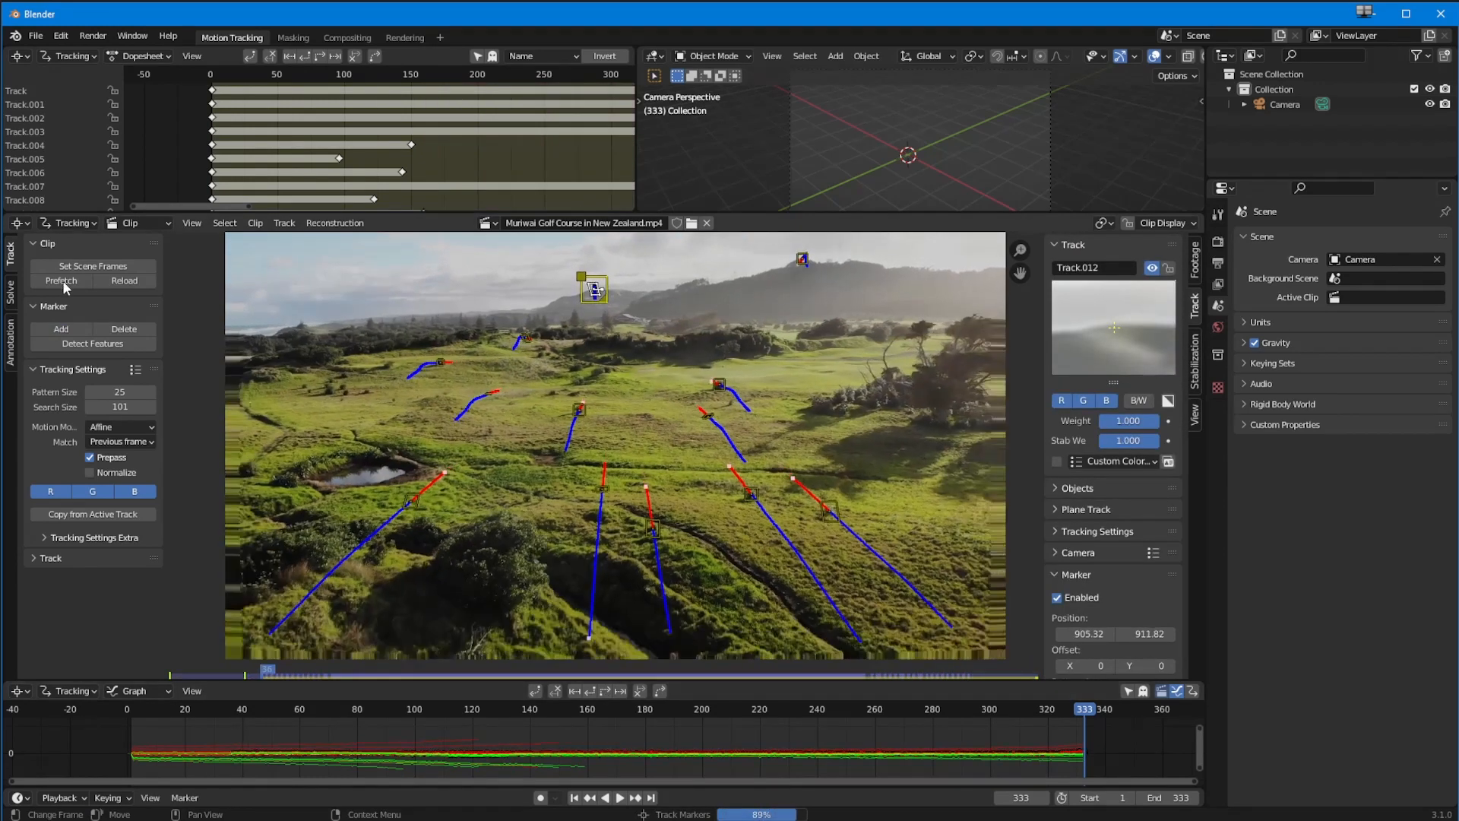
Try to track a marker forward from frame 1 on the distant trees right of centre, and delete that marker
left_click(66, 281)
left_click(783, 325, "ctrl")
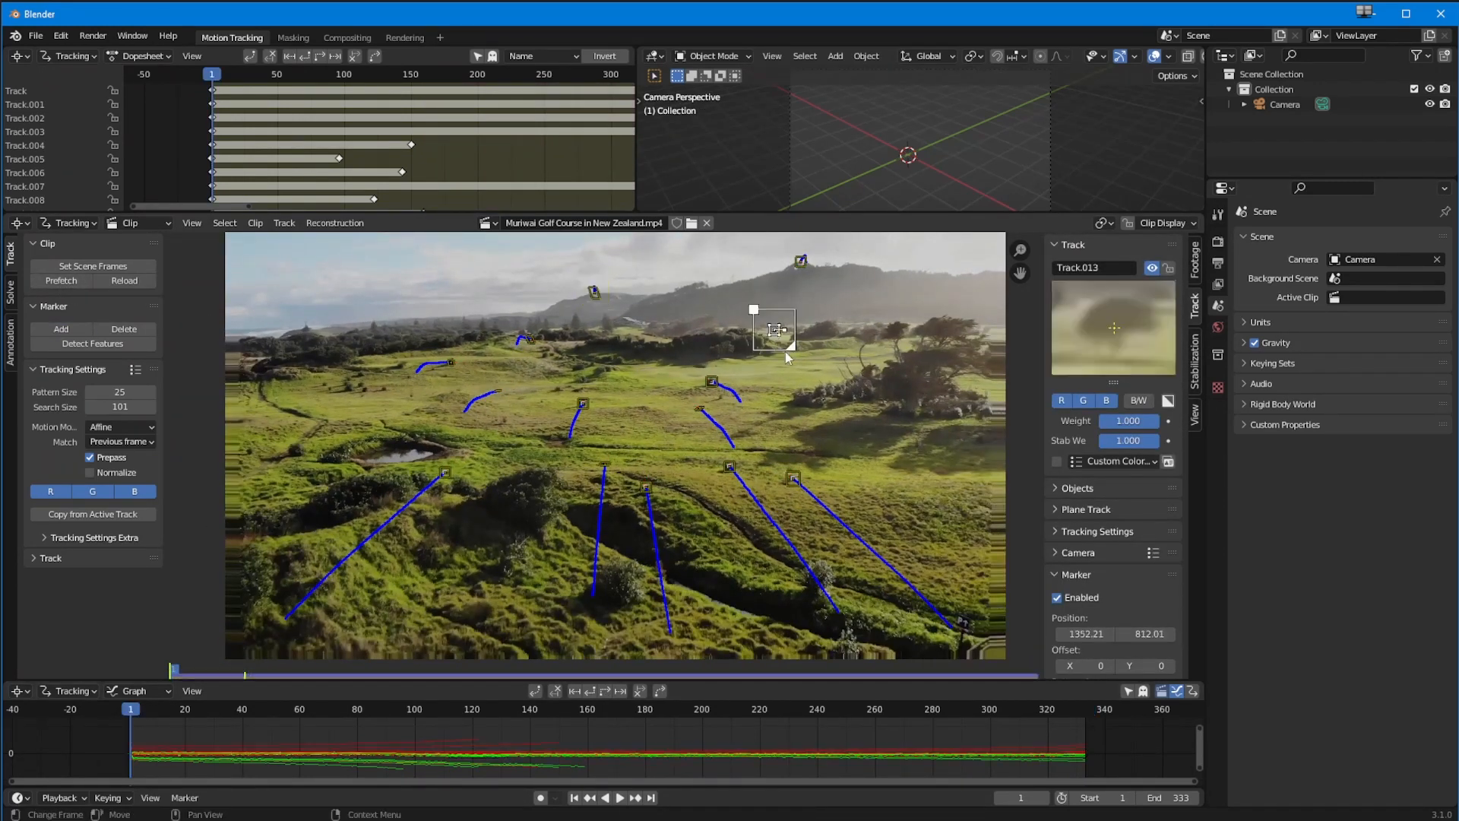
left_click(604, 691)
left_click(125, 329)
key("x")
At frame 333, add a marker on the distant tree line at the far left and track it backward
left_click(731, 462)
mouse_move(1084, 756)
left_mouse_down()
mouse_move(676, 757)
mouse_move(1086, 757)
left_mouse_up()
left_click(324, 348, "ctrl")
left_click(590, 691)
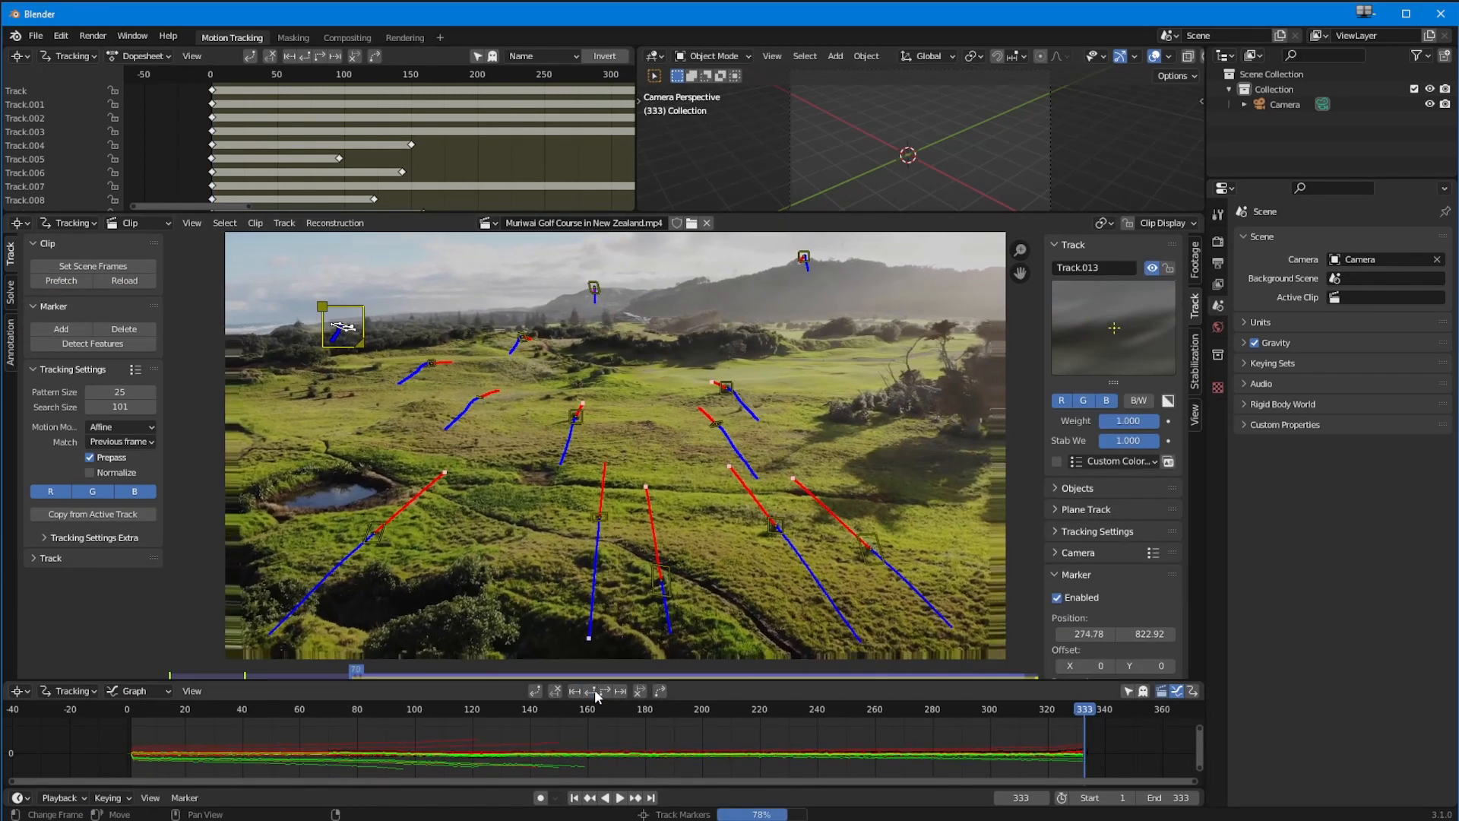
Delete the marker on the distant tree line at the far left
left_click_drag(707, 759, 742, 765)
left_click(104, 330)
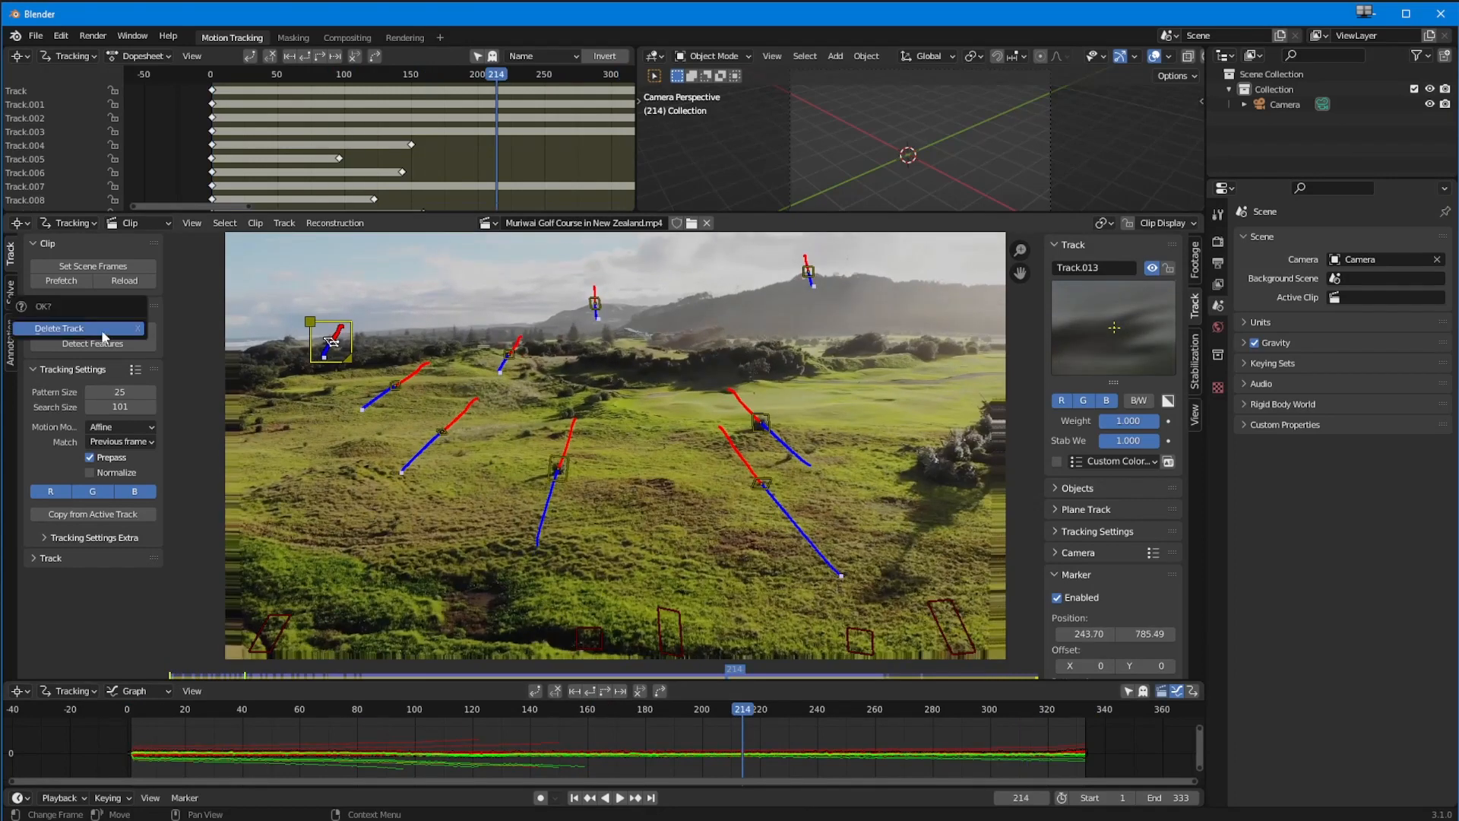
left_click(102, 332)
At frame 35, add a marker on the distant trees left of centre with a 60 by 32 pattern area and track it forward
left_click_drag(541, 741, 238, 689)
left_click(414, 318, "ctrl")
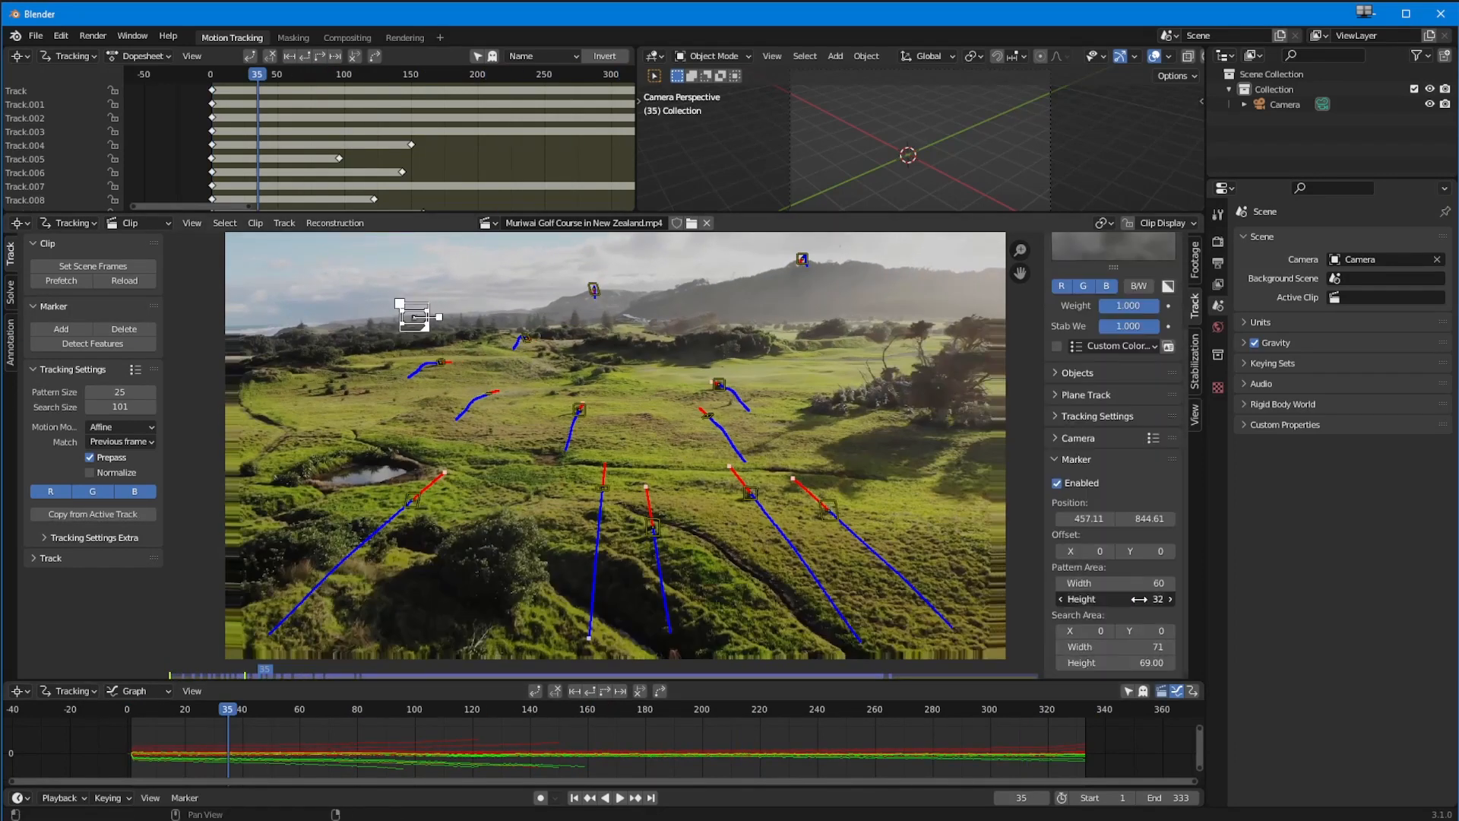
left_click(605, 690)
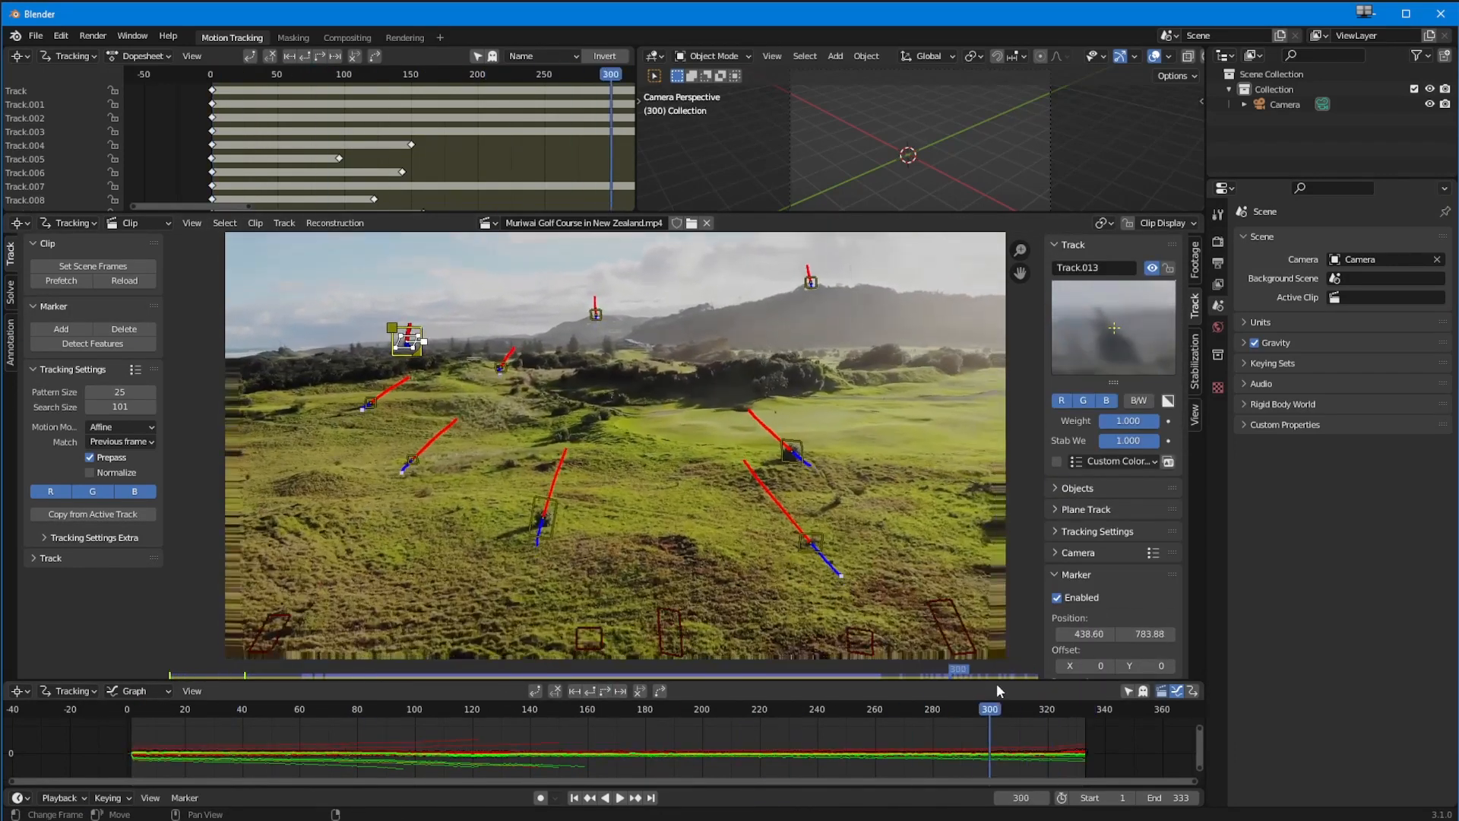
At frame 333, add a marker on the far edge of the fairway, right of centre, and track it backward
left_click(651, 798)
left_click(910, 389, "ctrl")
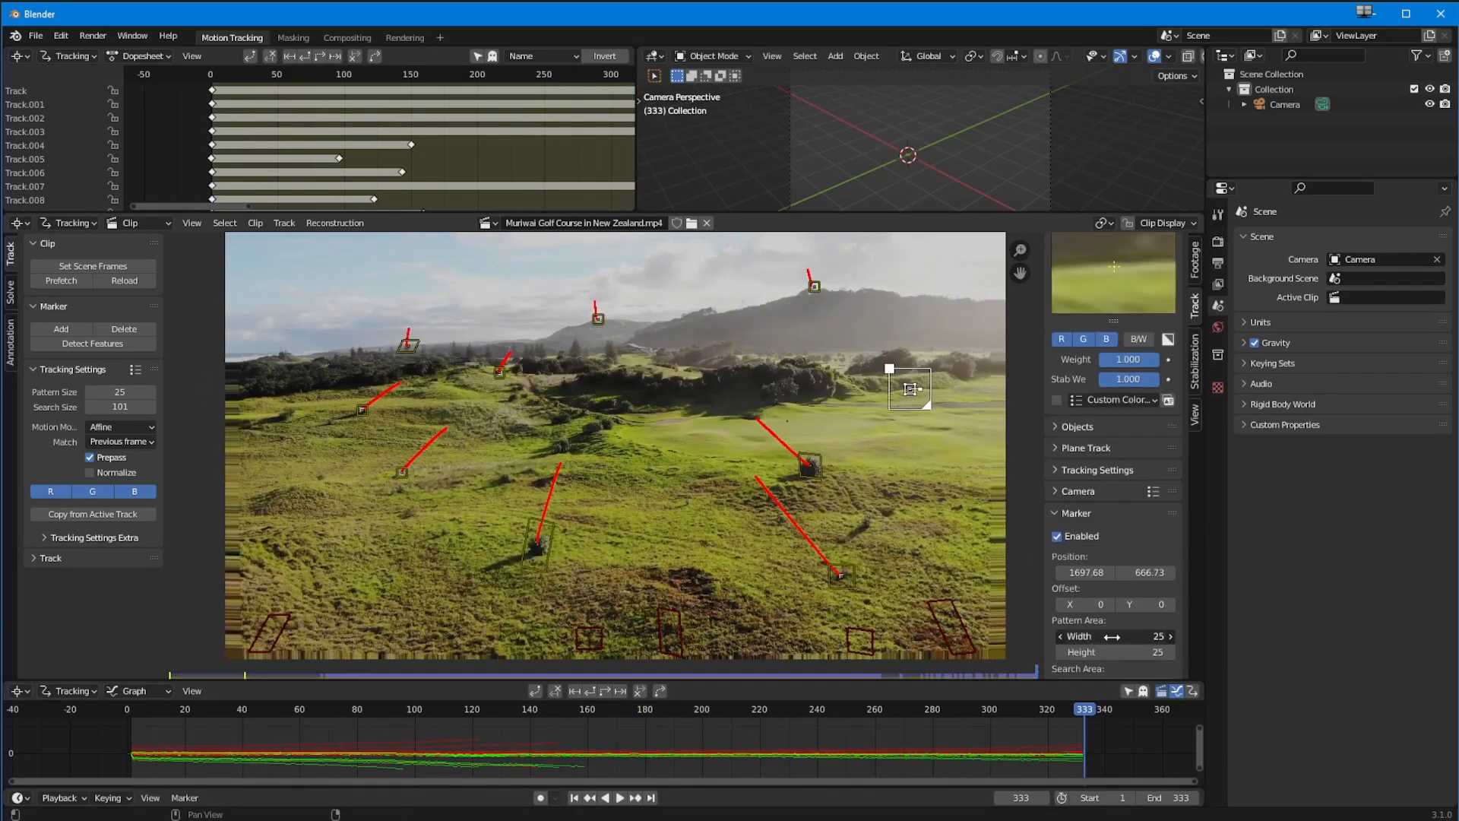
left_click(590, 690)
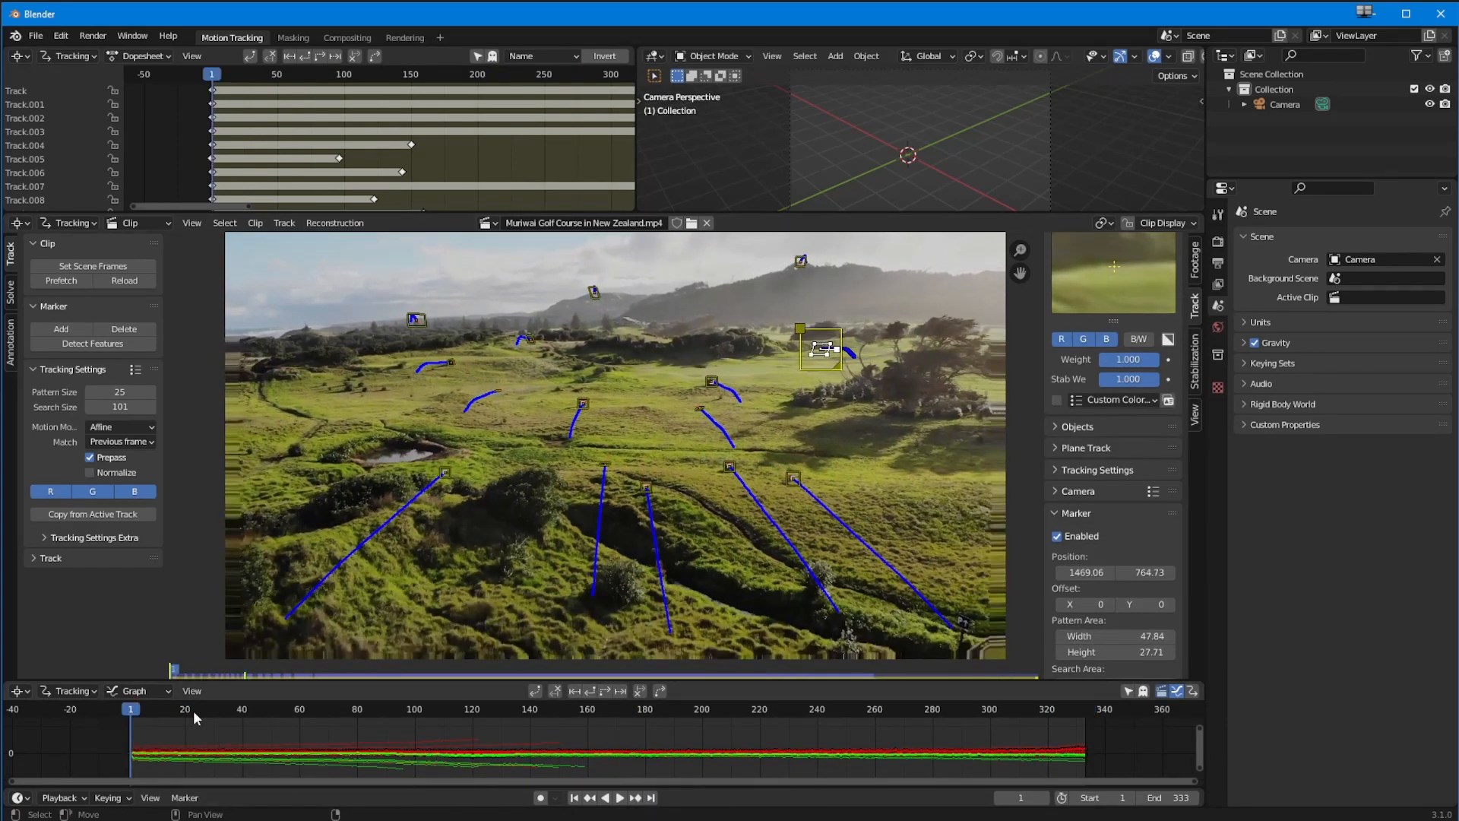
Track the right midground marker forward with a 201-wide search area, and track a marker on the dark central foreground patch backward from frame 333
left_click(608, 691)
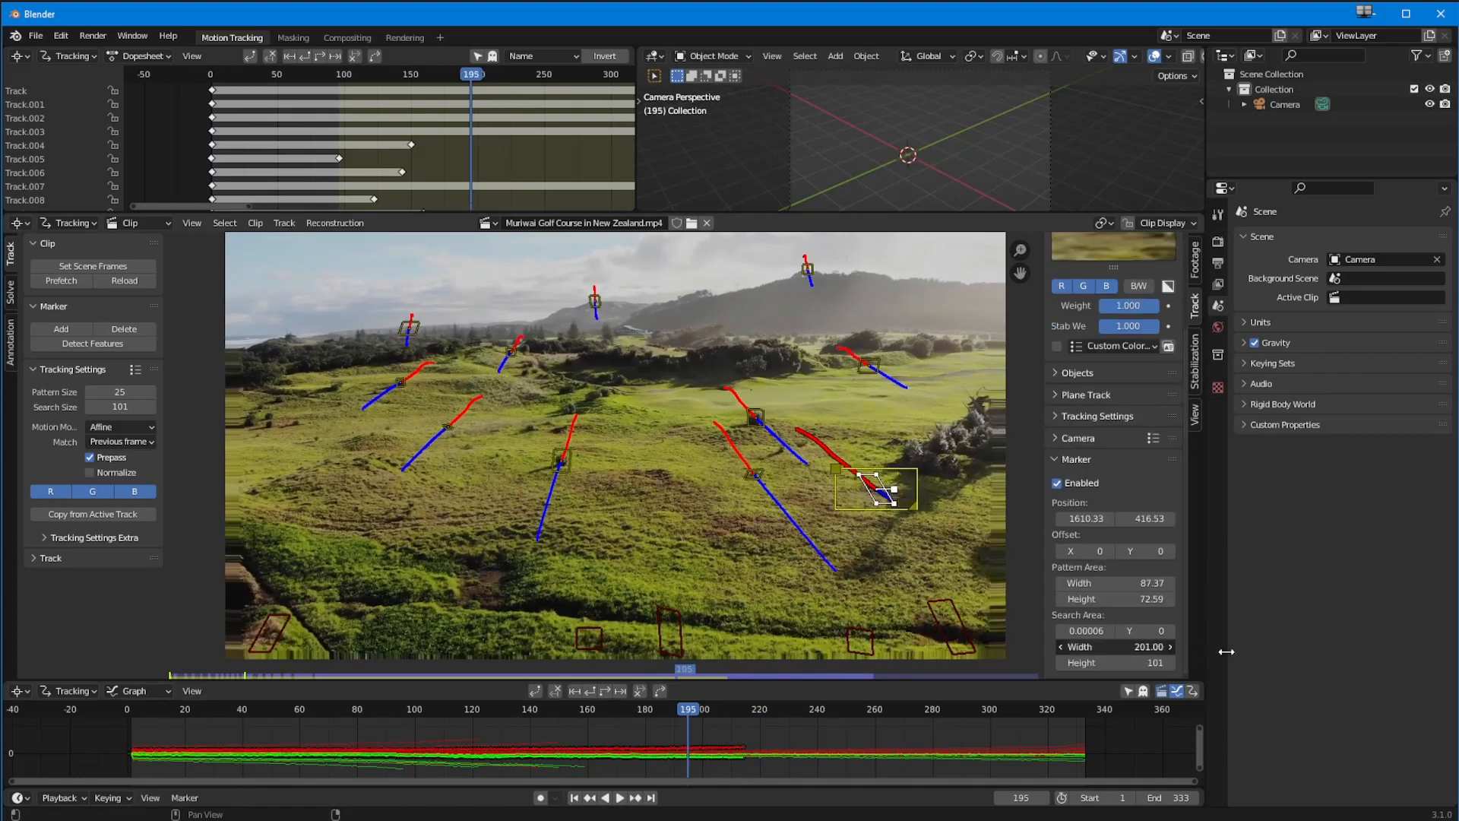
left_click(696, 567, "ctrl")
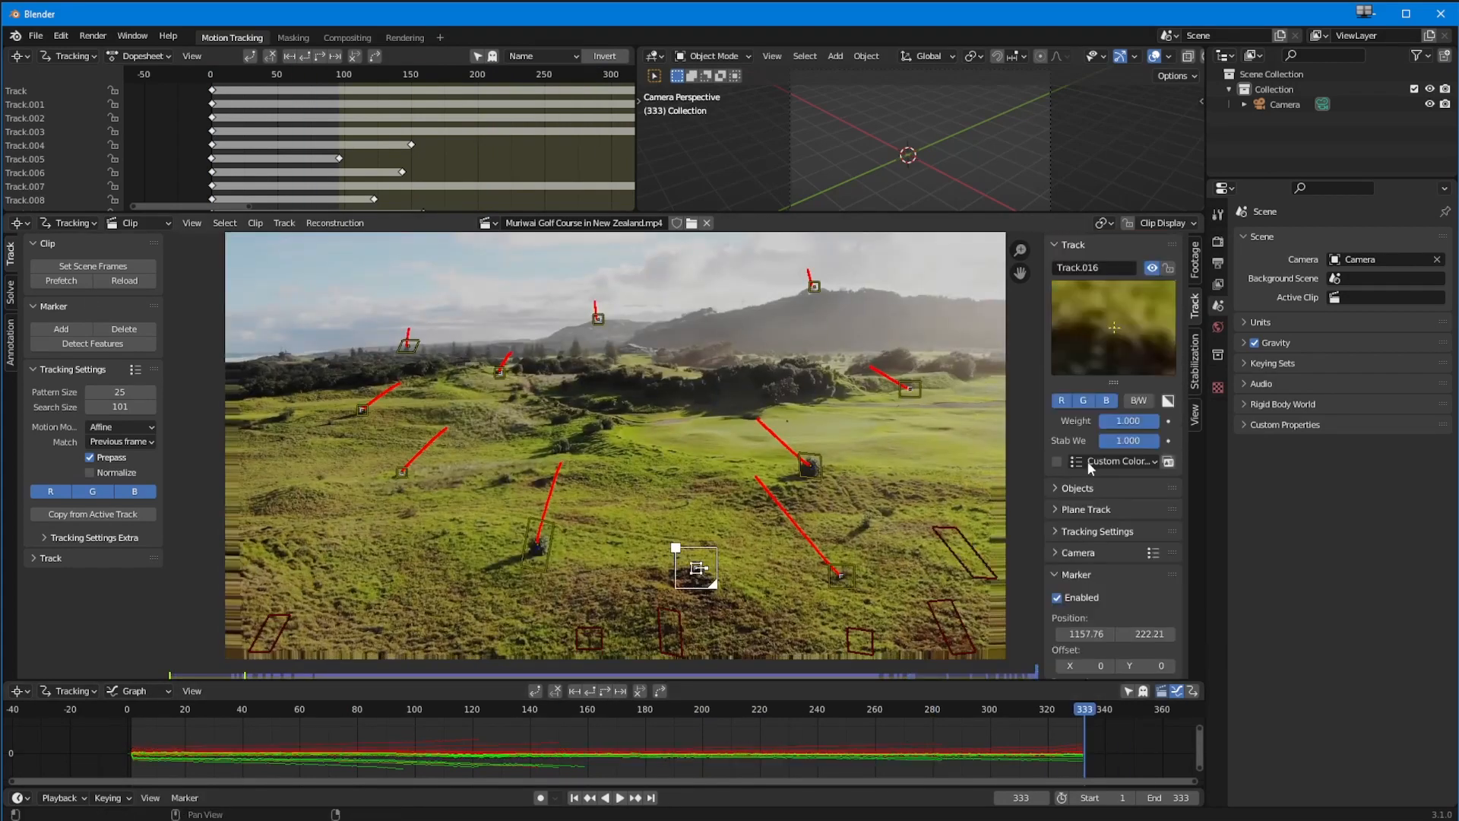
left_click(593, 690)
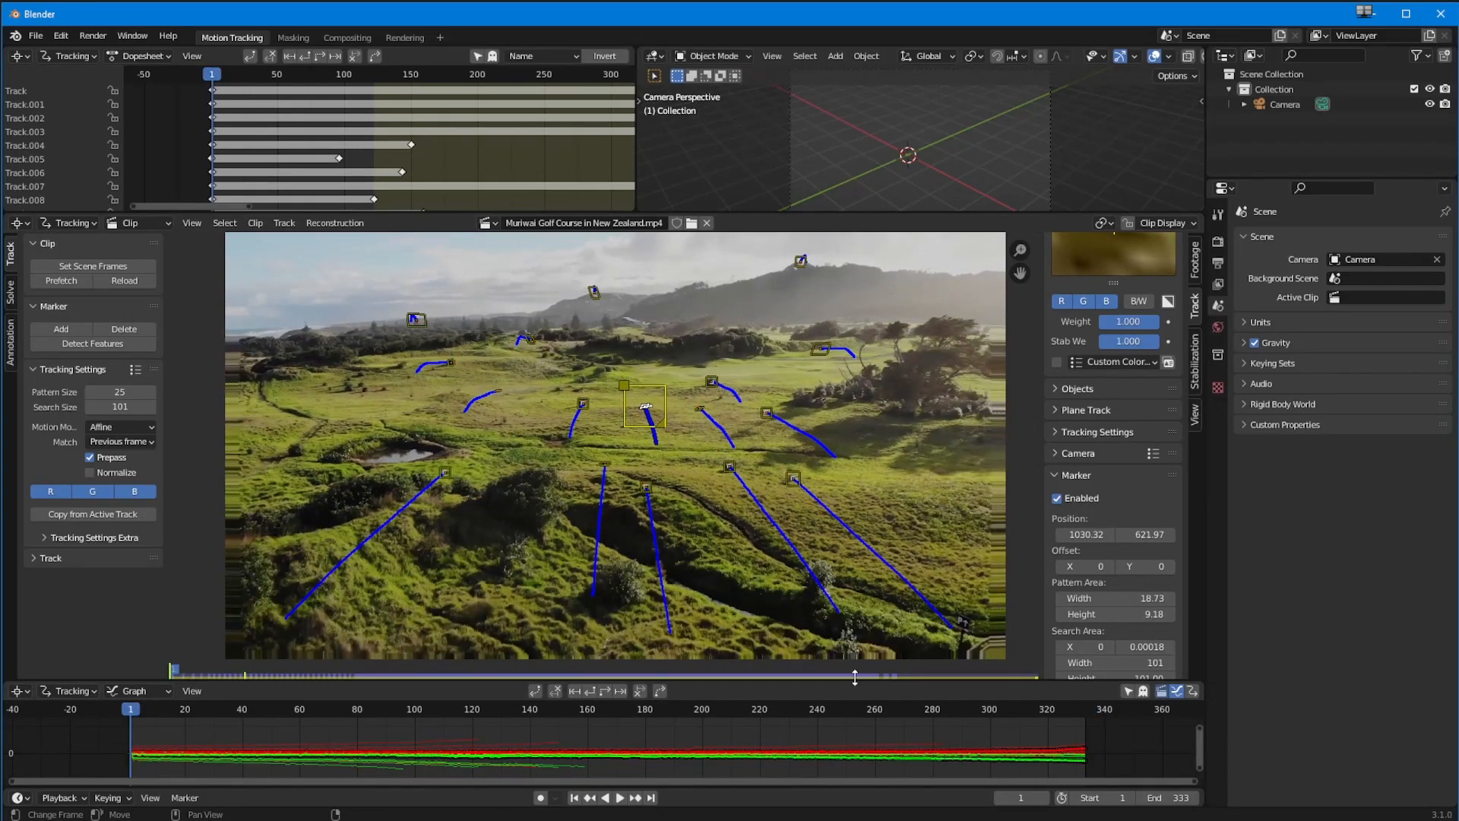
At frame 1, add a marker on the grassy midground near the centre, fine-tune its position and track it forward
left_click_drag(156, 712, 127, 722)
left_click(574, 797)
left_click(61, 330)
left_click(626, 428)
scroll(1109, 349, "up", 5)
left_click_drag(1113, 336, 1101, 349)
left_click(605, 690)
left_click_drag(752, 711, 697, 710)
scroll(1111, 665, "down", 5)
At frame 333, add a marker on the midground grass left of centre with a 185 by 151 search area and track it backward
mouse_move(608, 711)
left_mouse_down()
mouse_move(896, 712)
mouse_move(523, 716)
mouse_move(1084, 712)
left_mouse_up()
left_click(60, 329)
left_click(502, 479)
scroll(1115, 650, "up", 2)
left_click_drag(1115, 649, 1138, 649)
left_click_drag(1115, 665, 1147, 647)
scroll(1115, 663, "down", 3)
left_click_drag(1115, 663, 1140, 662)
left_click(592, 692)
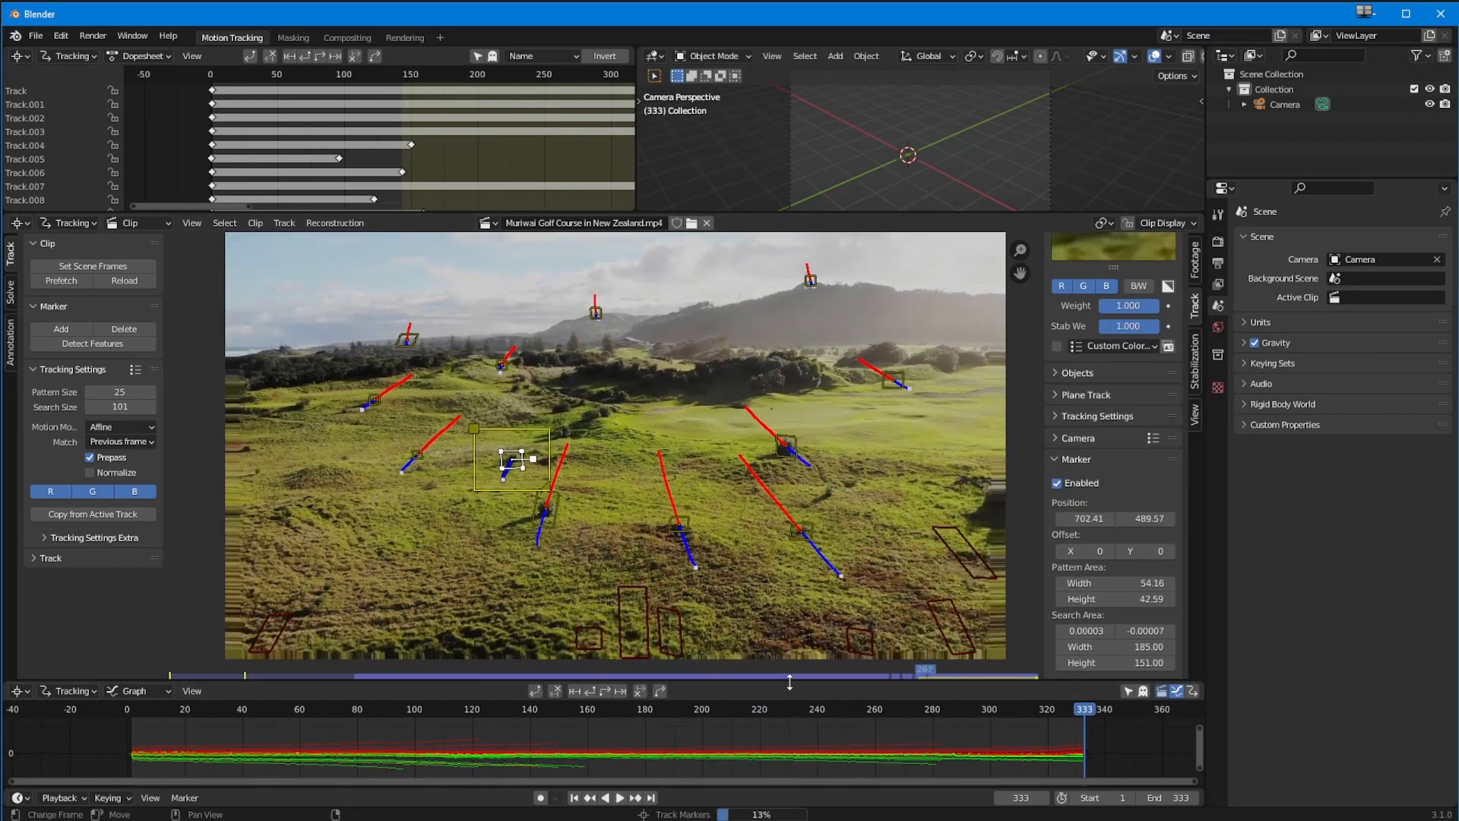
At frame 333, add a marker at the foot of the central bushes, widen its search area and track it backward
mouse_move(456, 718)
left_mouse_down()
mouse_move(910, 700)
mouse_move(1085, 710)
left_mouse_up()
left_click(608, 426)
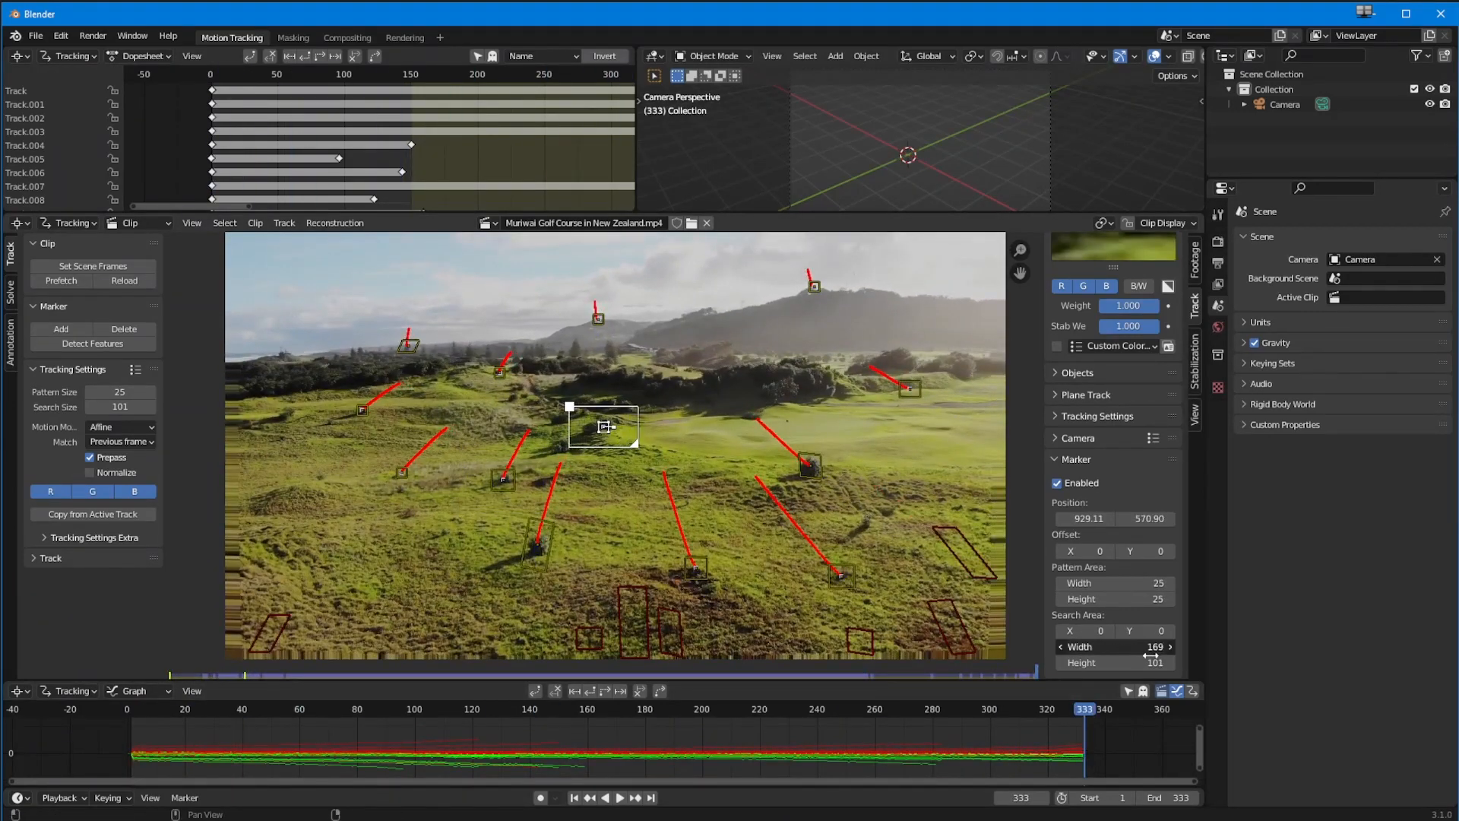
left_click(581, 693)
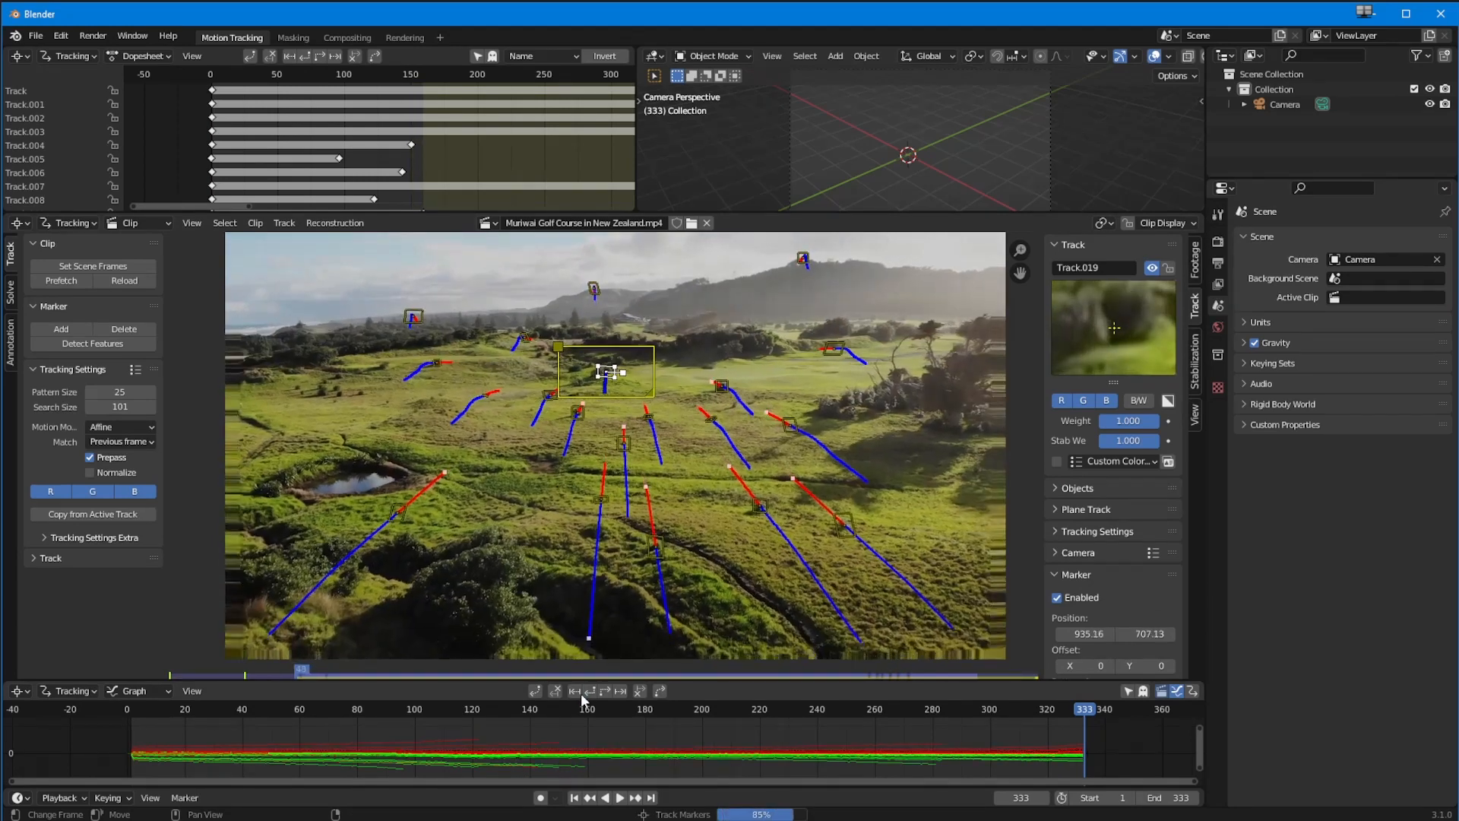
Save the scene as a new file named golfTrck001
key("ctrl+shift+s")
type("golfTrck001")
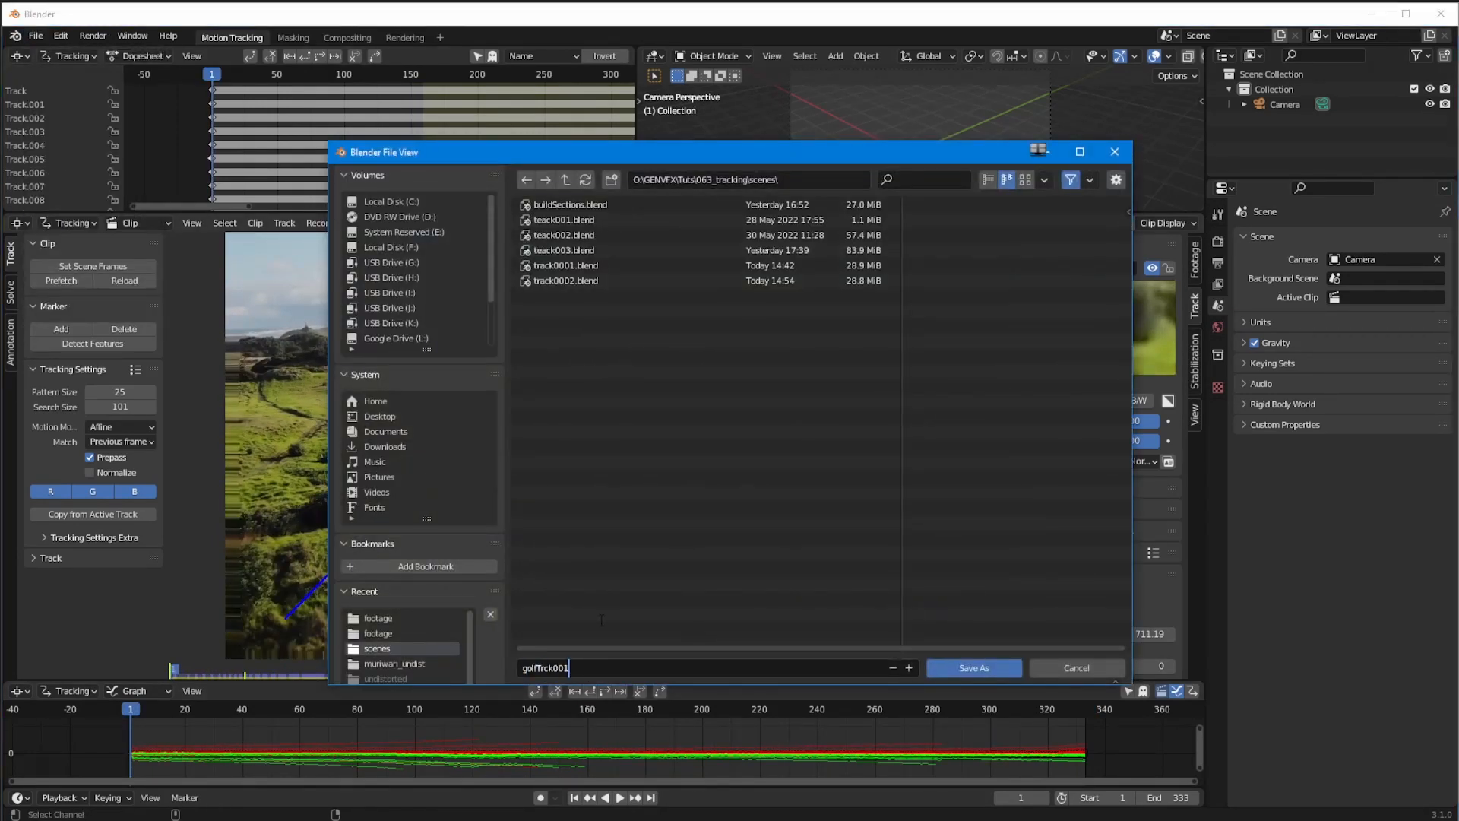
key("Return")
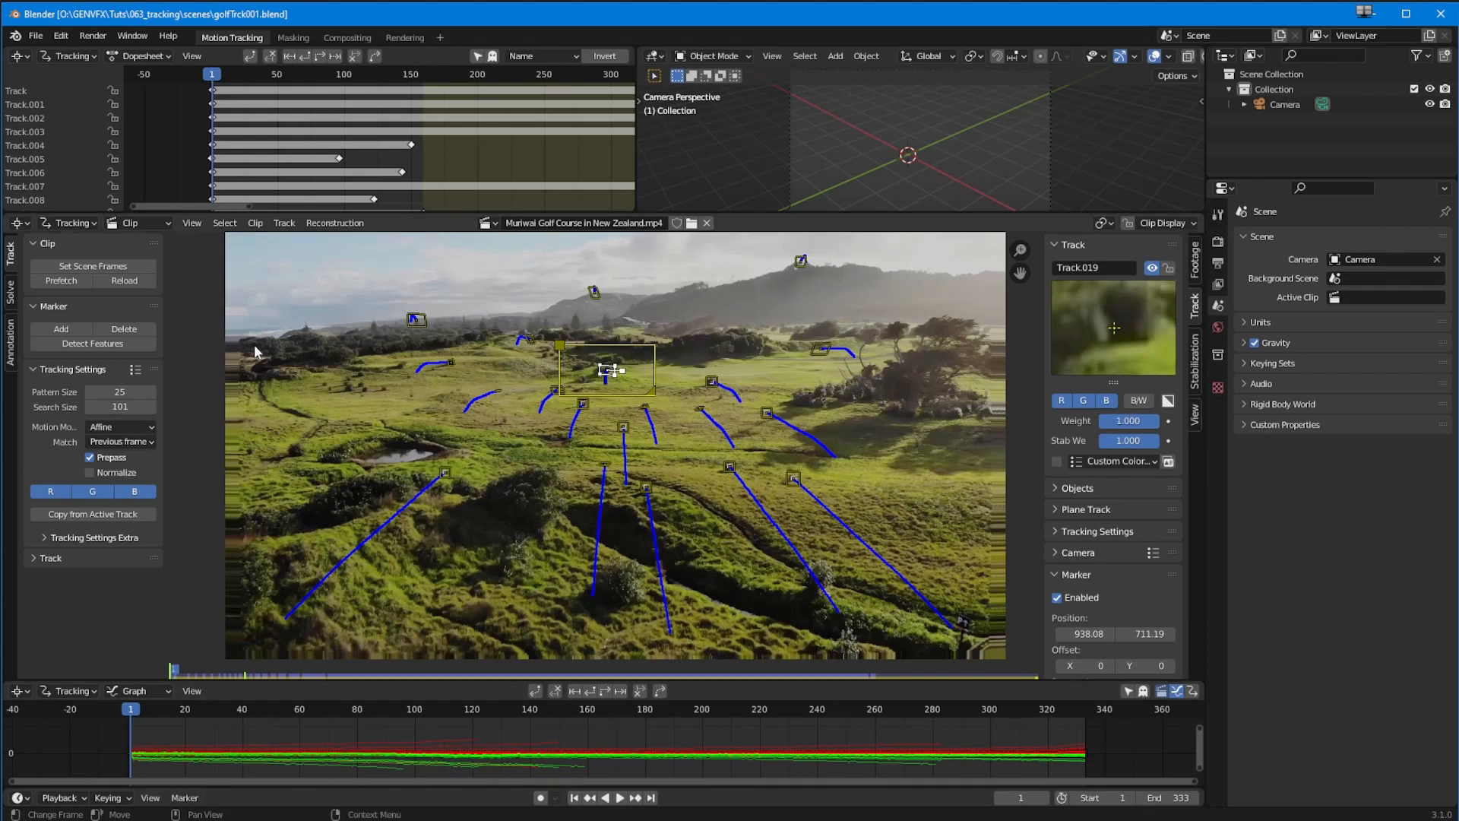
Clear the track selection and bring up the camera solve settings
key("a")
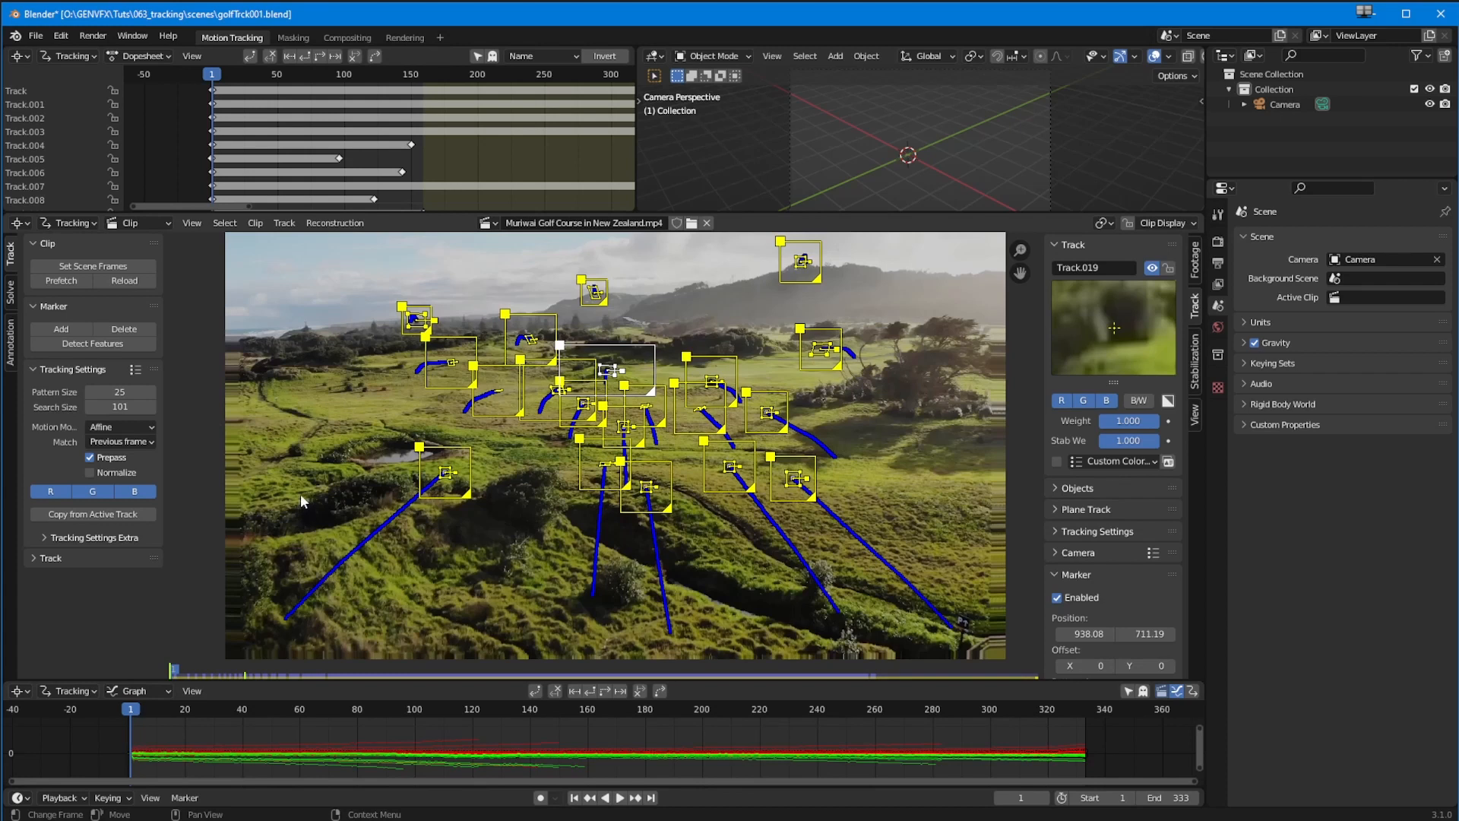
key("alt+a")
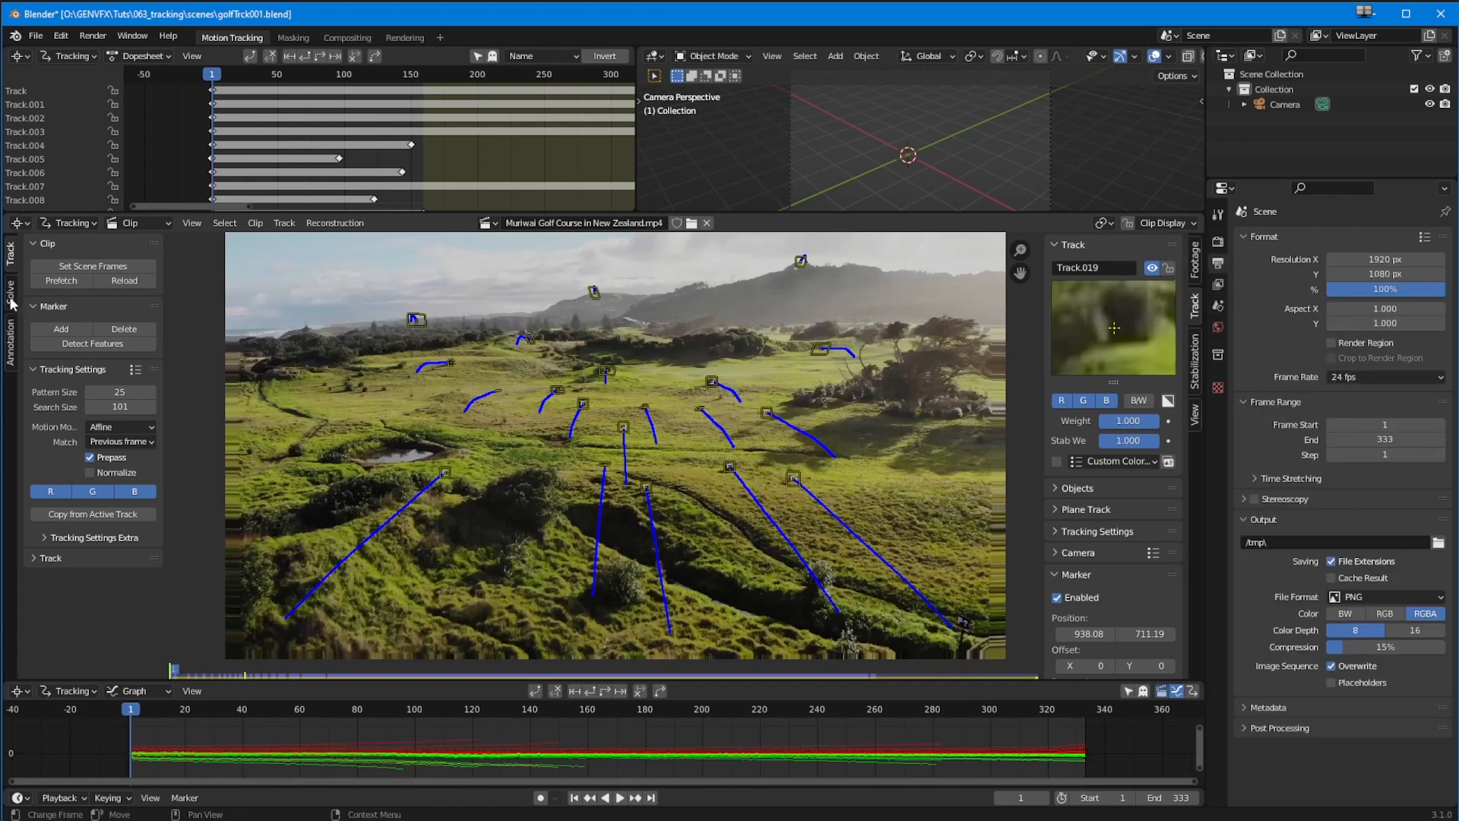
left_click(11, 292)
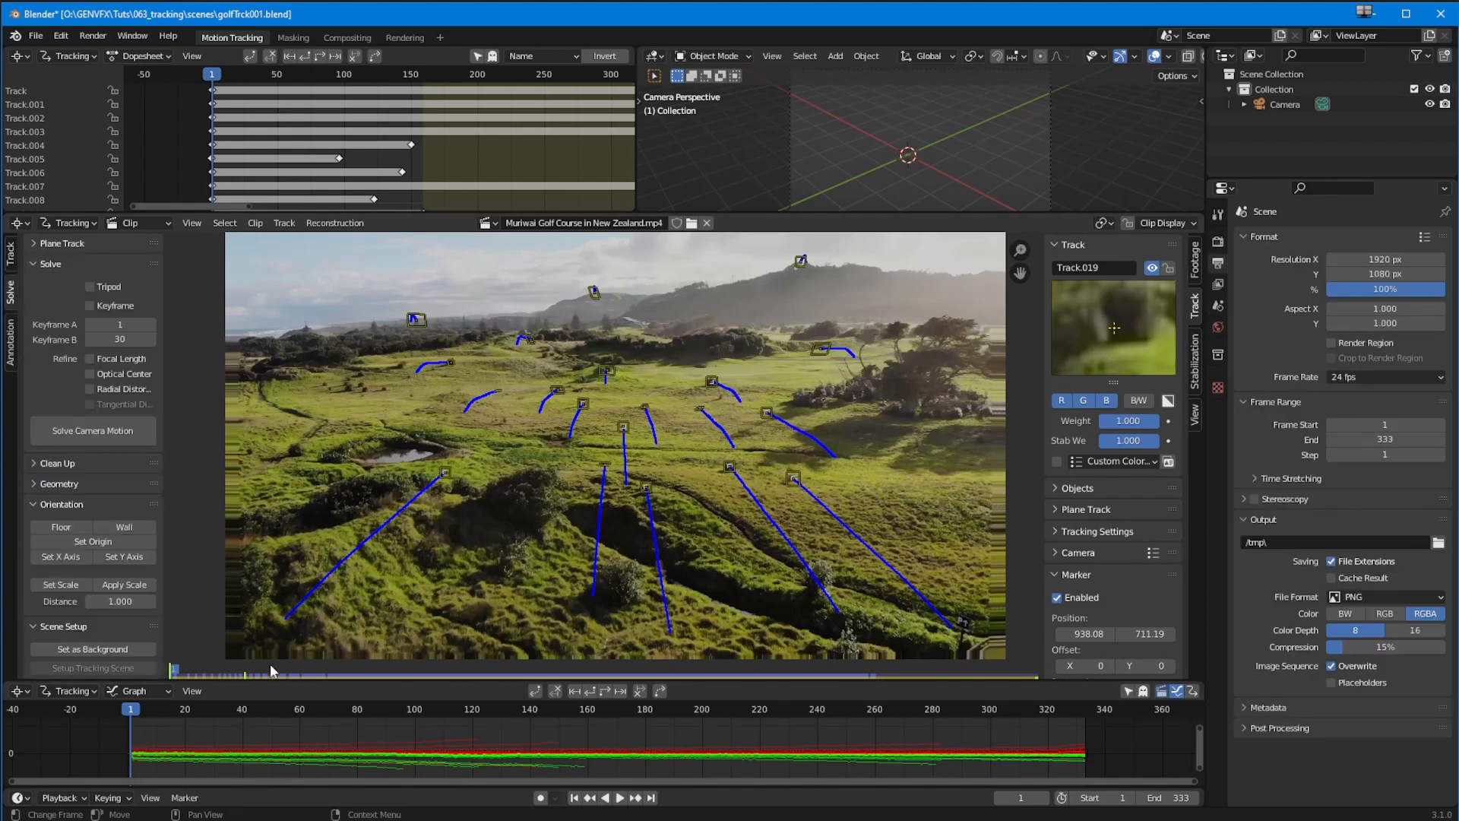
left_click(34, 243)
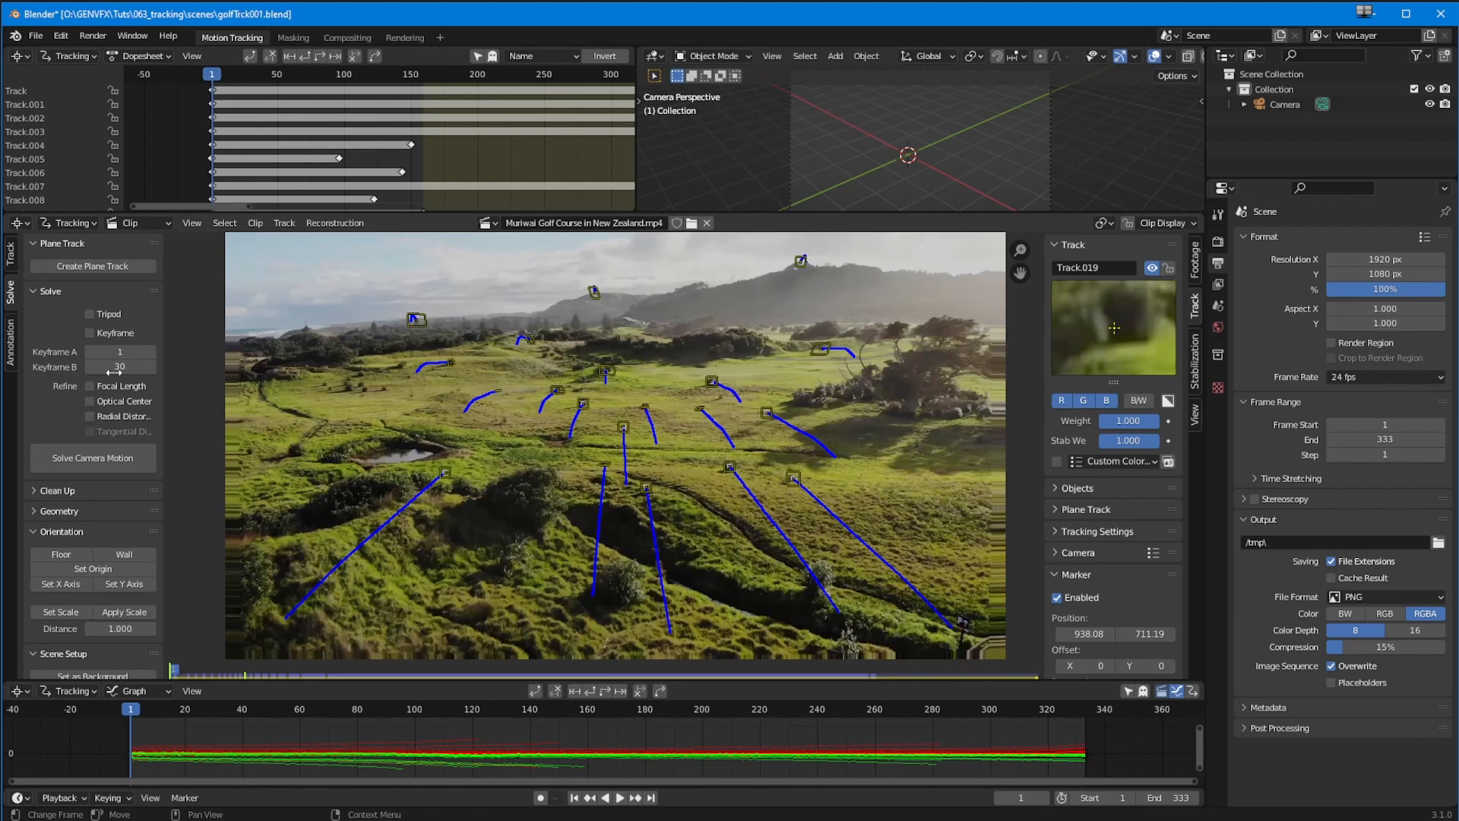
left_click(34, 243)
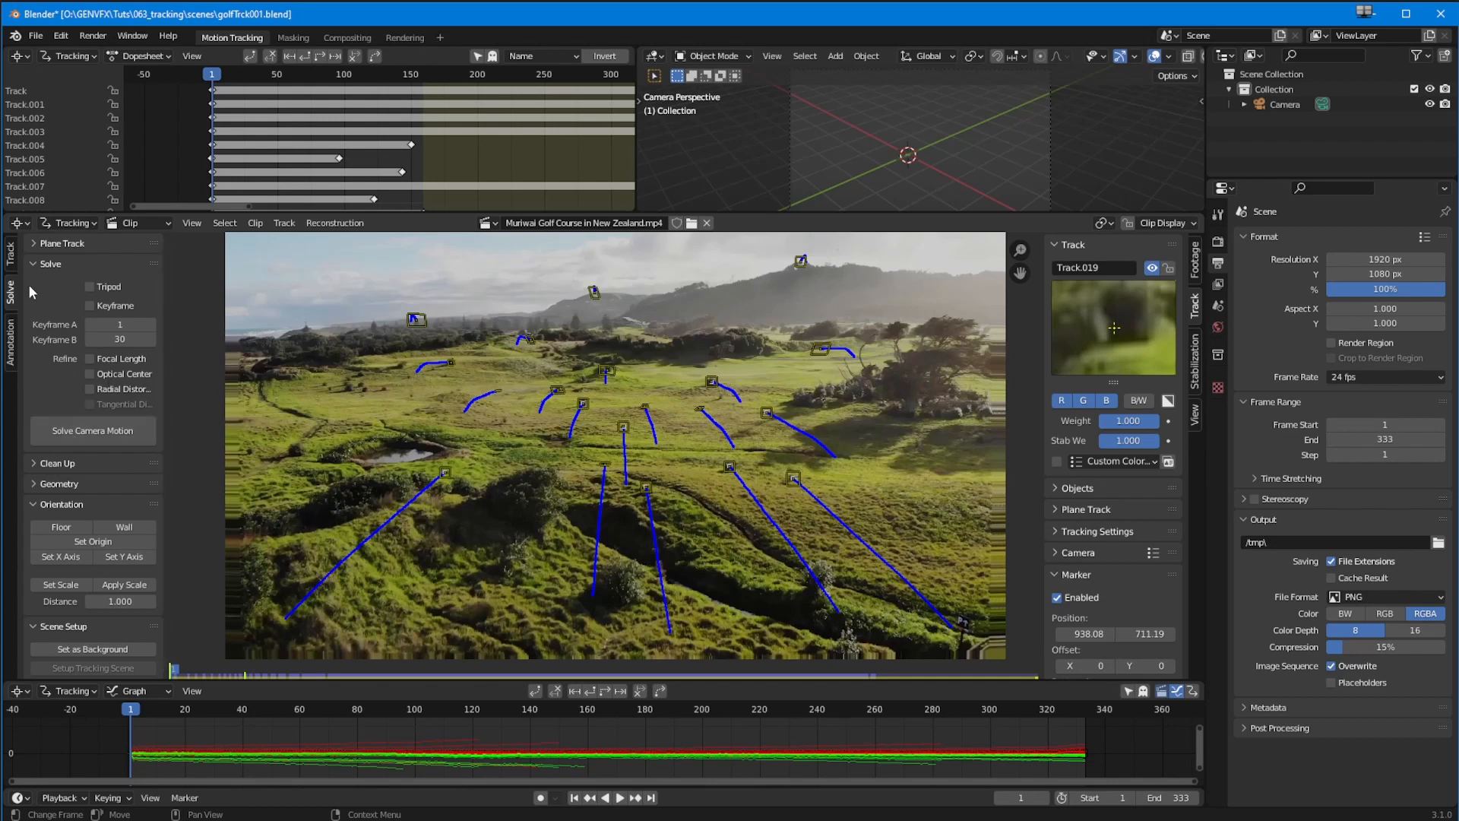
left_click(90, 288)
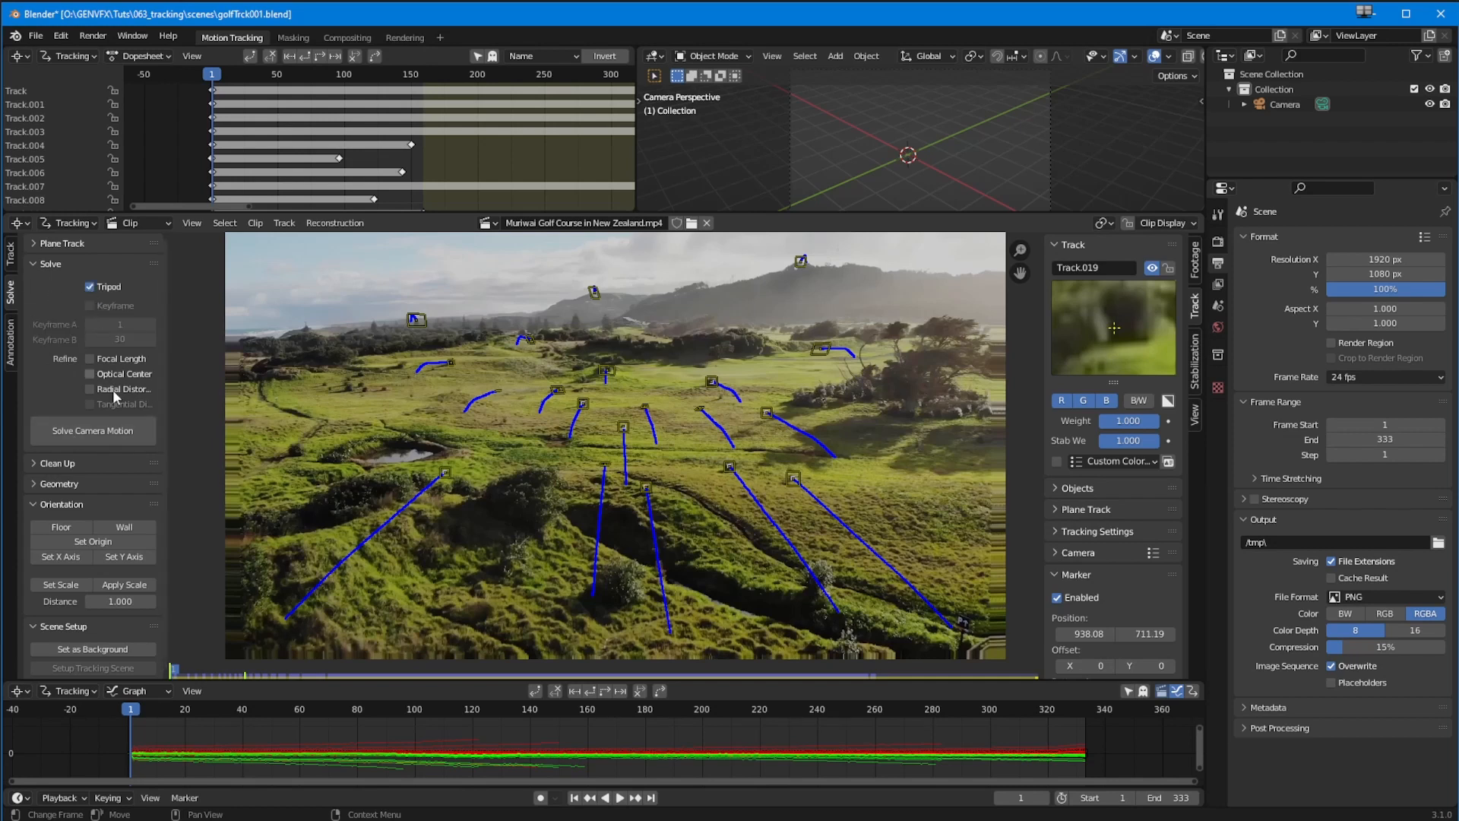
left_click(89, 287)
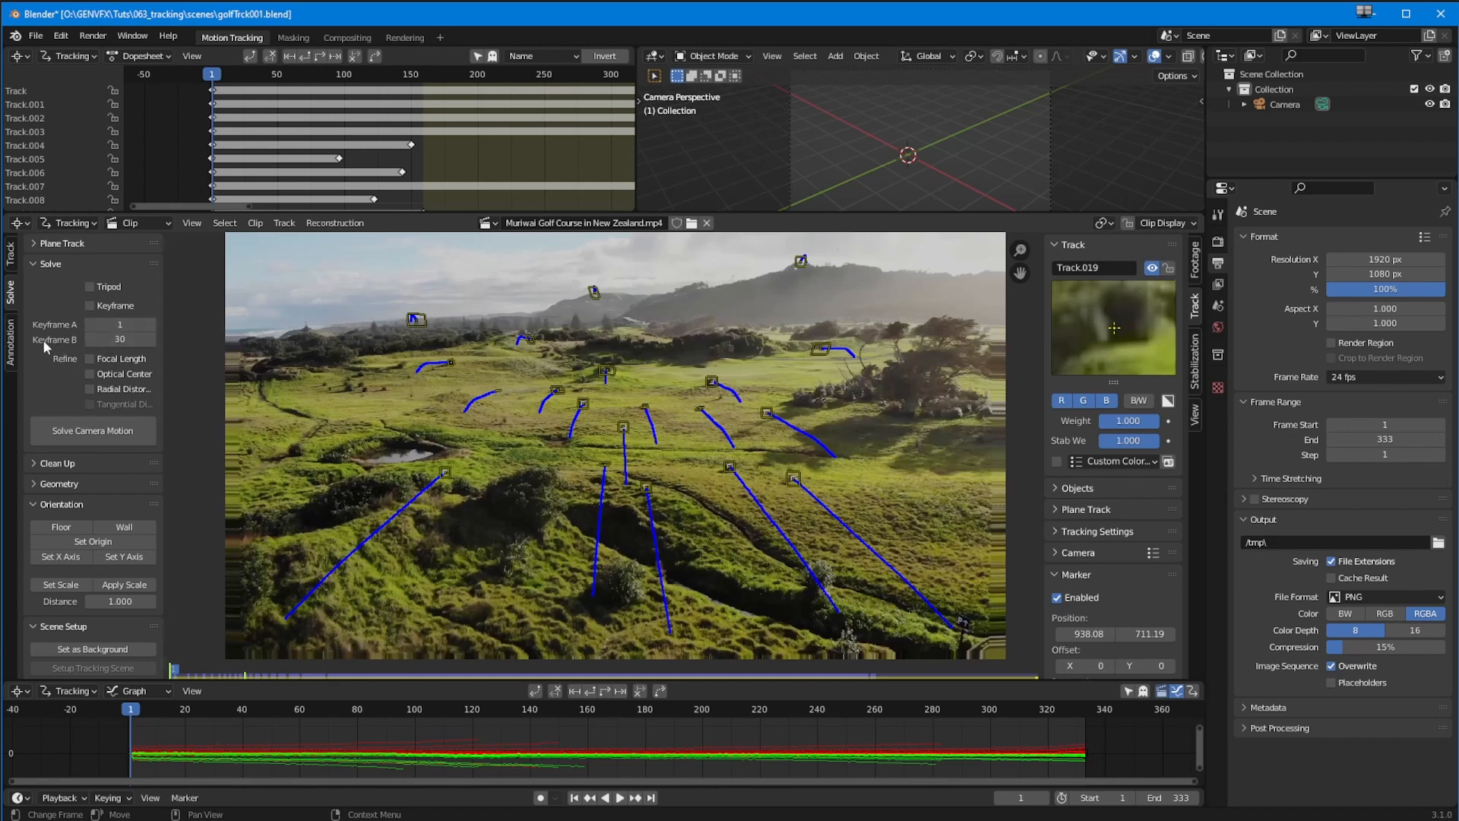
left_click(90, 305)
left_click(89, 306)
Scrub through the clip to choose a well-tracked early frame and set the solve's Keyframe A to 31
mouse_move(297, 709)
left_mouse_down()
mouse_move(107, 713)
mouse_move(304, 727)
left_mouse_up()
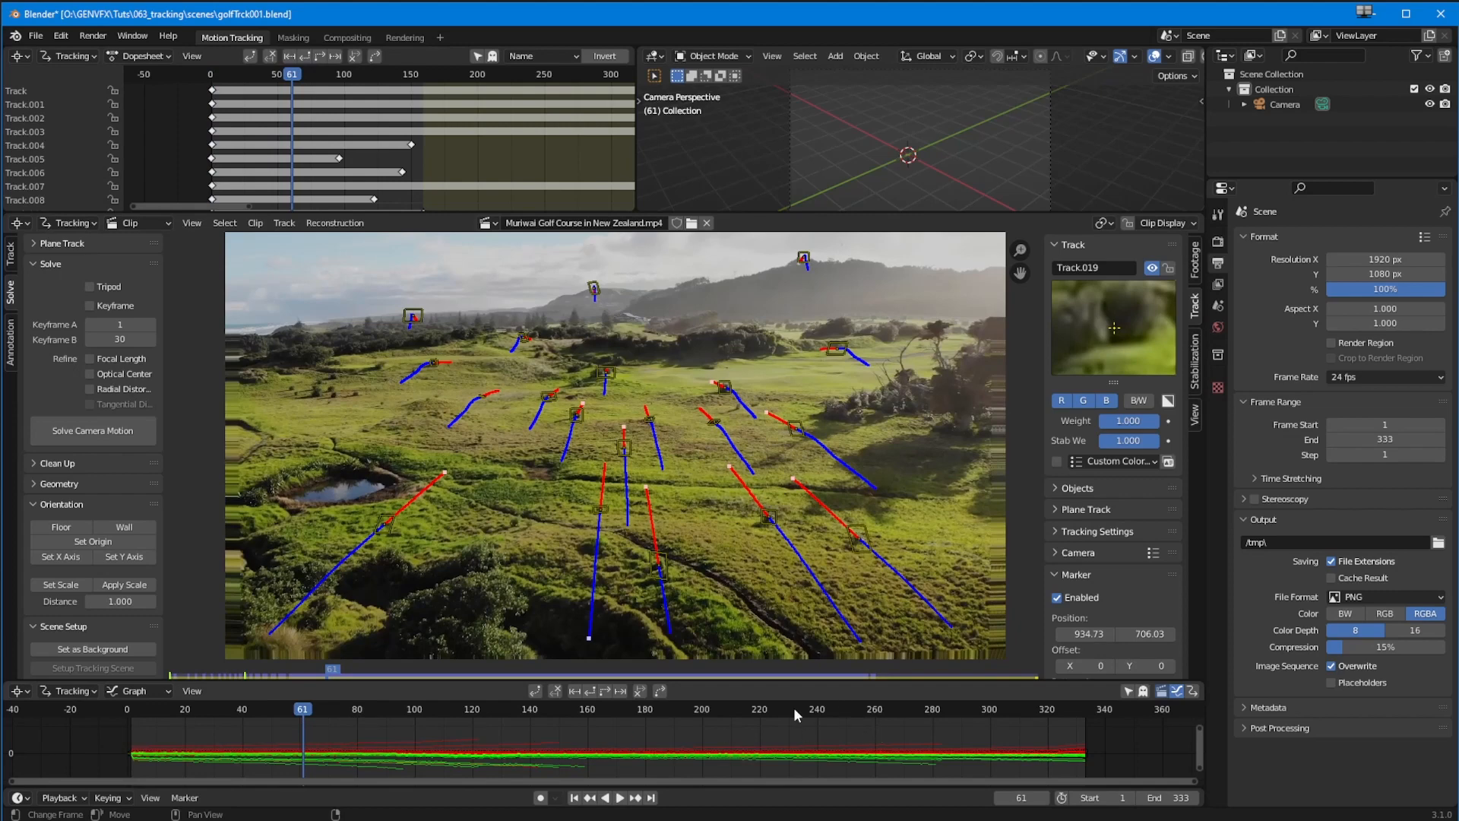
left_click(851, 715)
left_click_drag(307, 716, 826, 714)
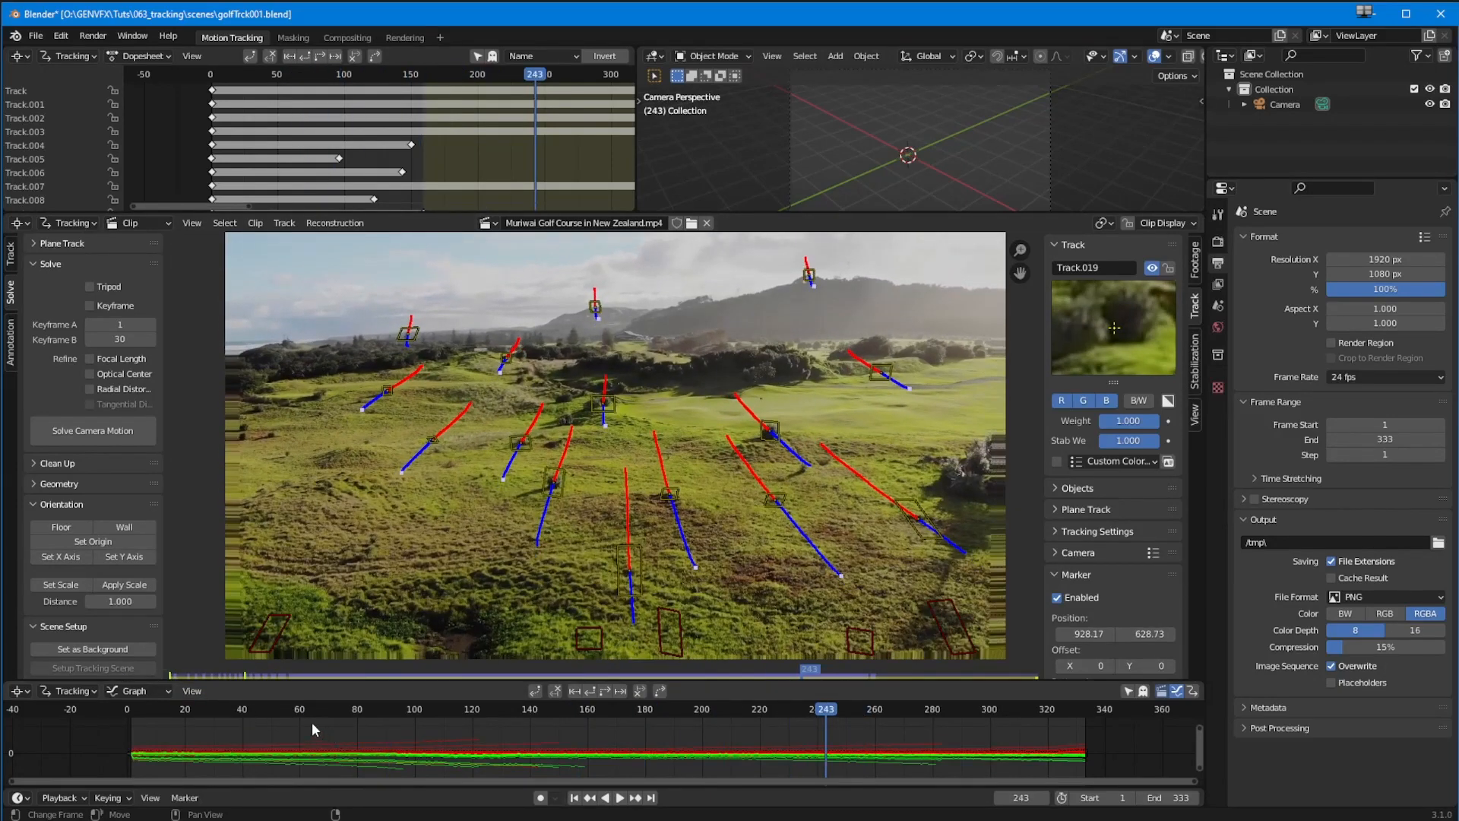
left_click_drag(299, 714, 133, 714)
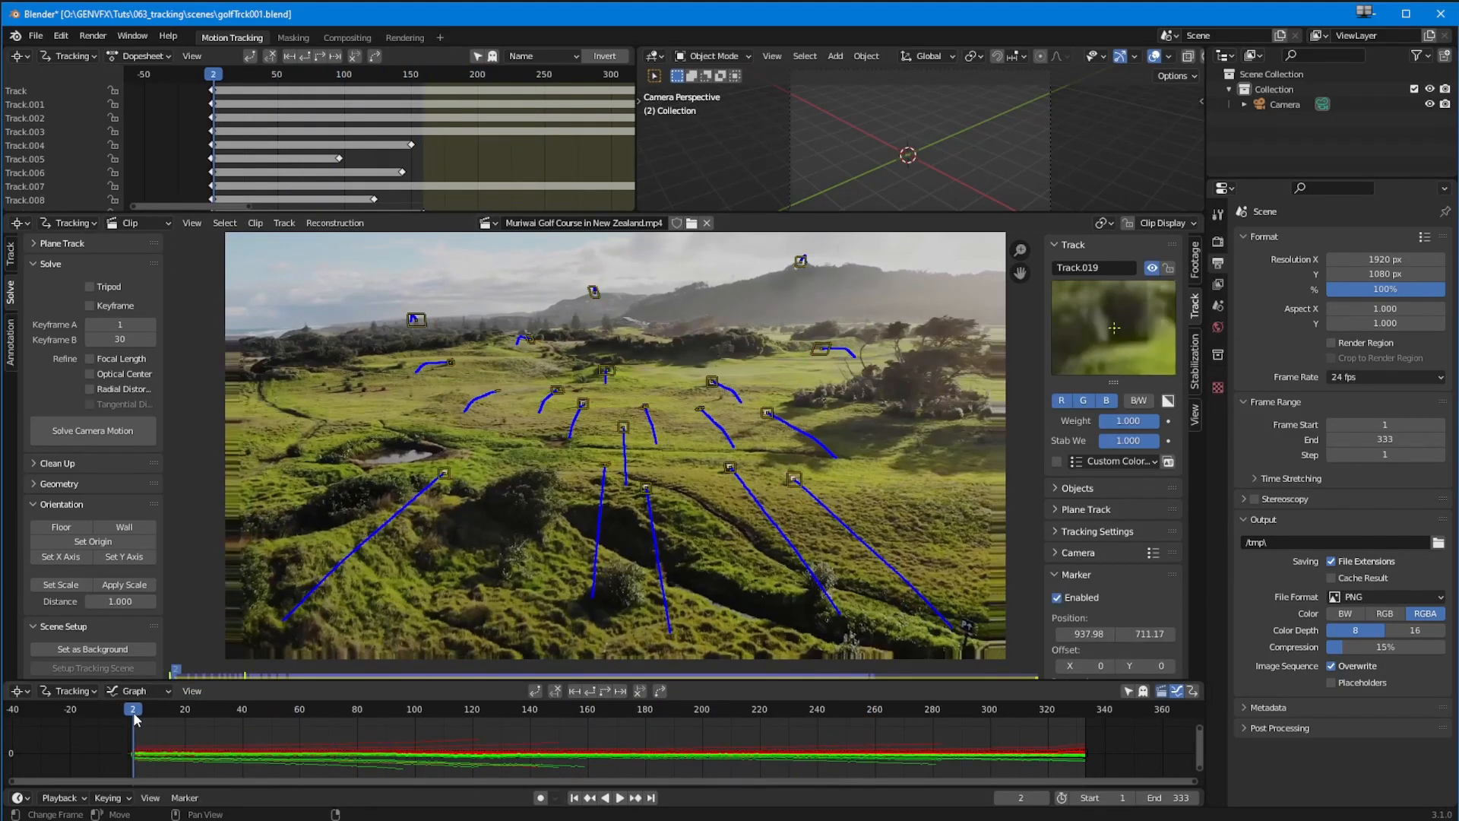
key("Left")
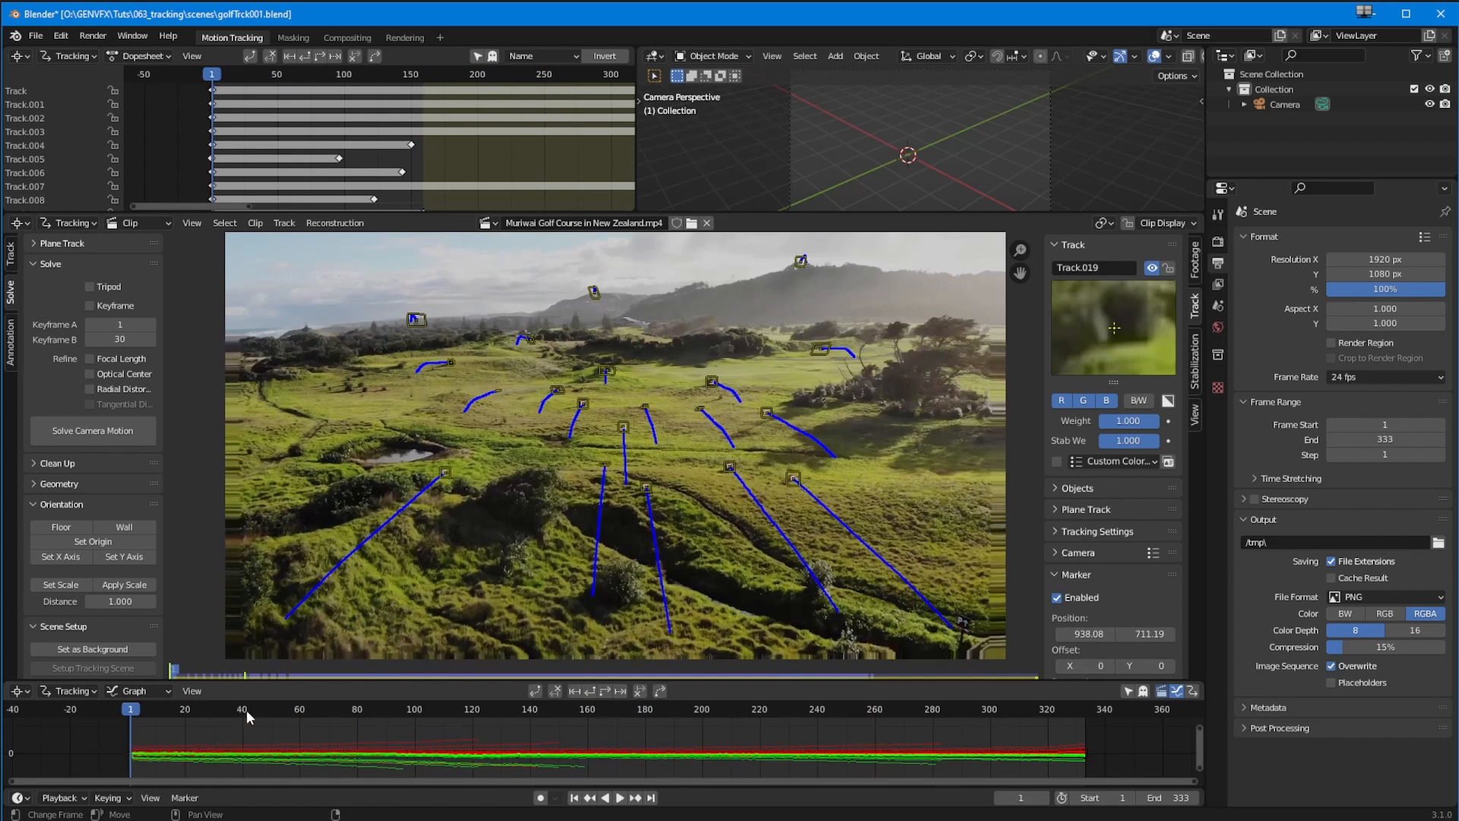
left_click(215, 710)
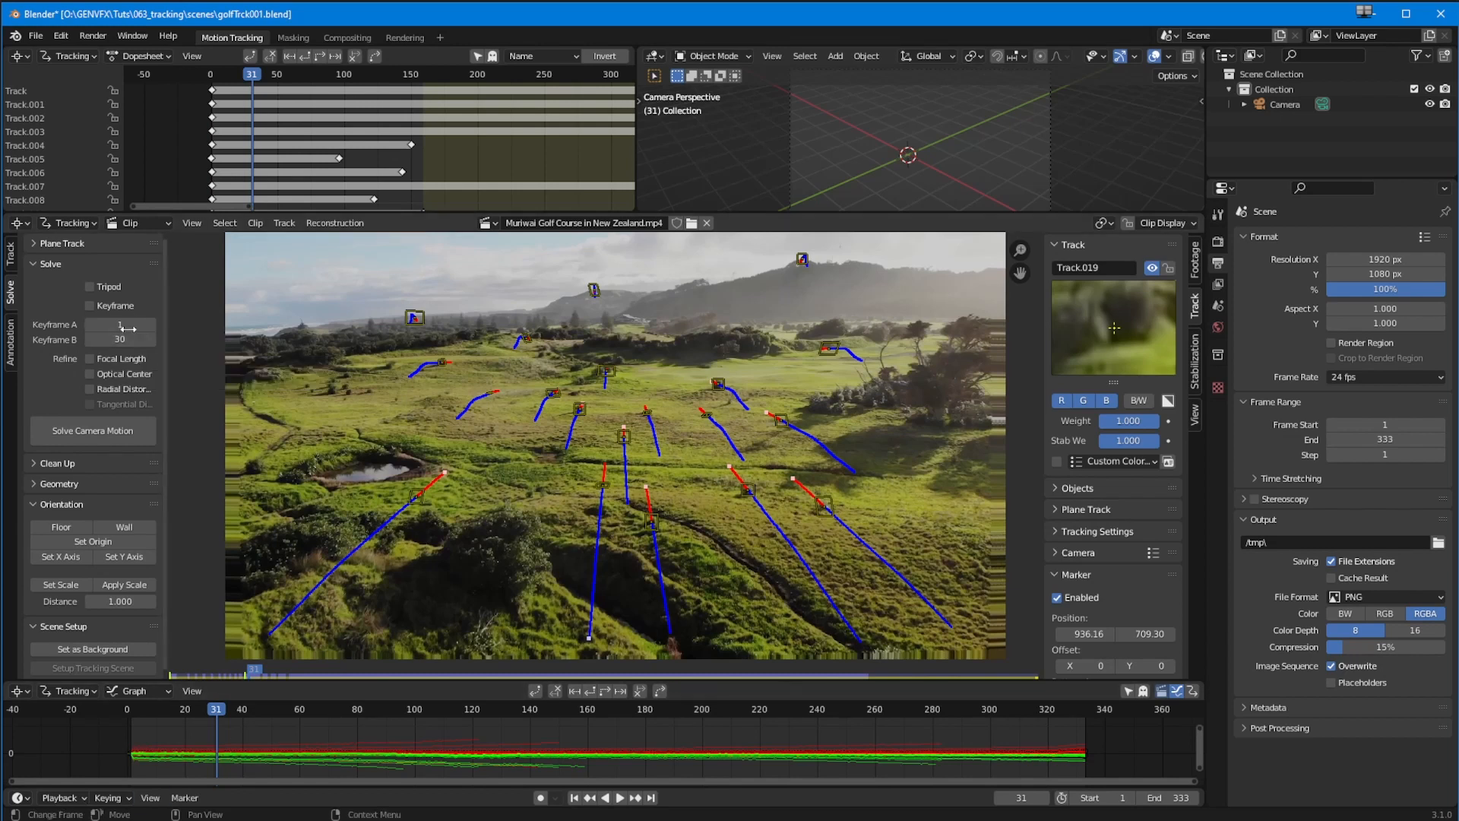
left_click(119, 325)
type("31")
key("Return")
Find a suitable late frame and set the solve's Keyframe B to 248
left_click_drag(231, 724, 839, 728)
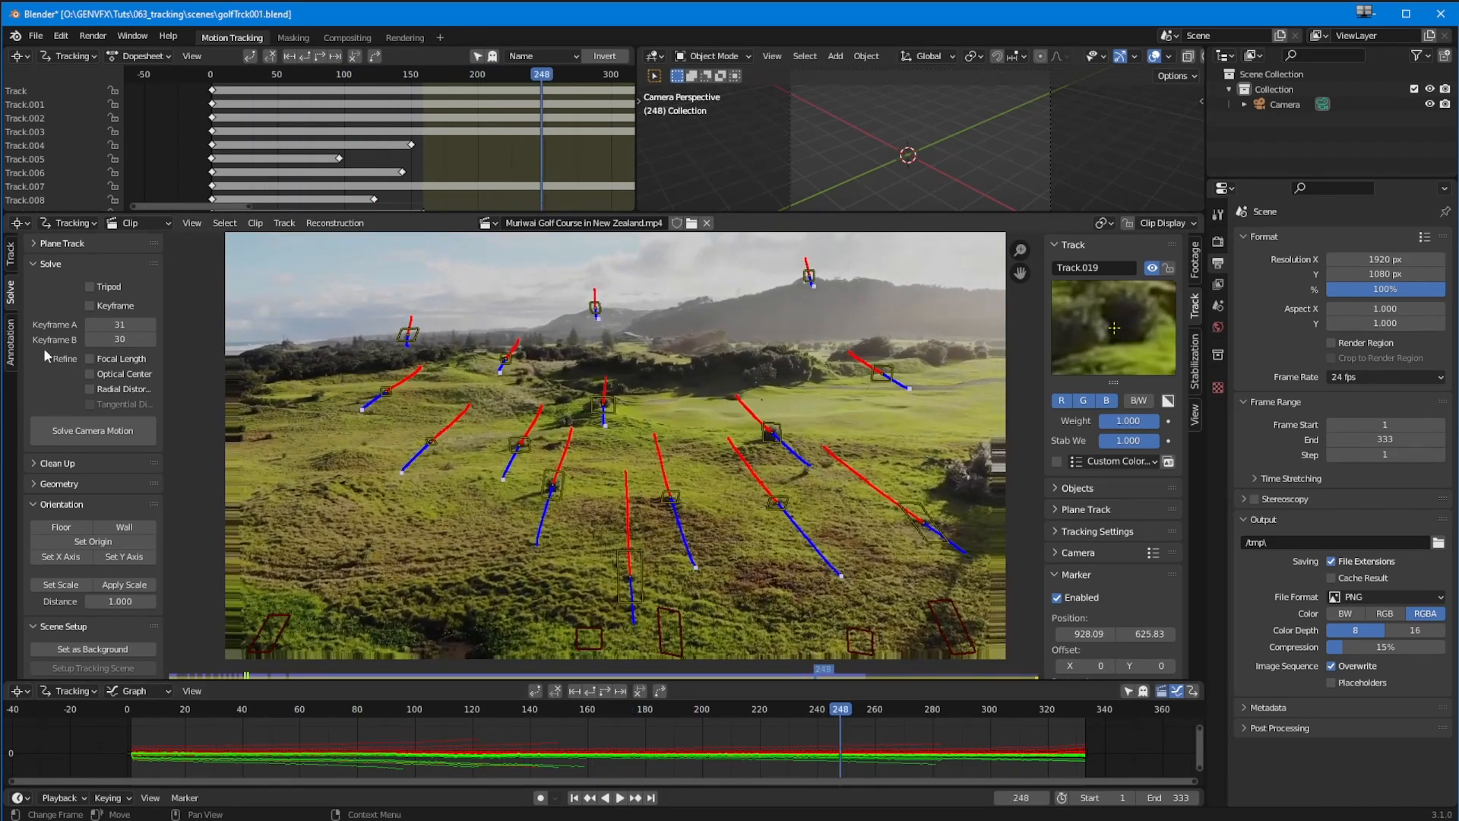
type("248")
key("Return")
Select all the tracks, return to frame 1 and solve the camera motion
left_click(34, 462)
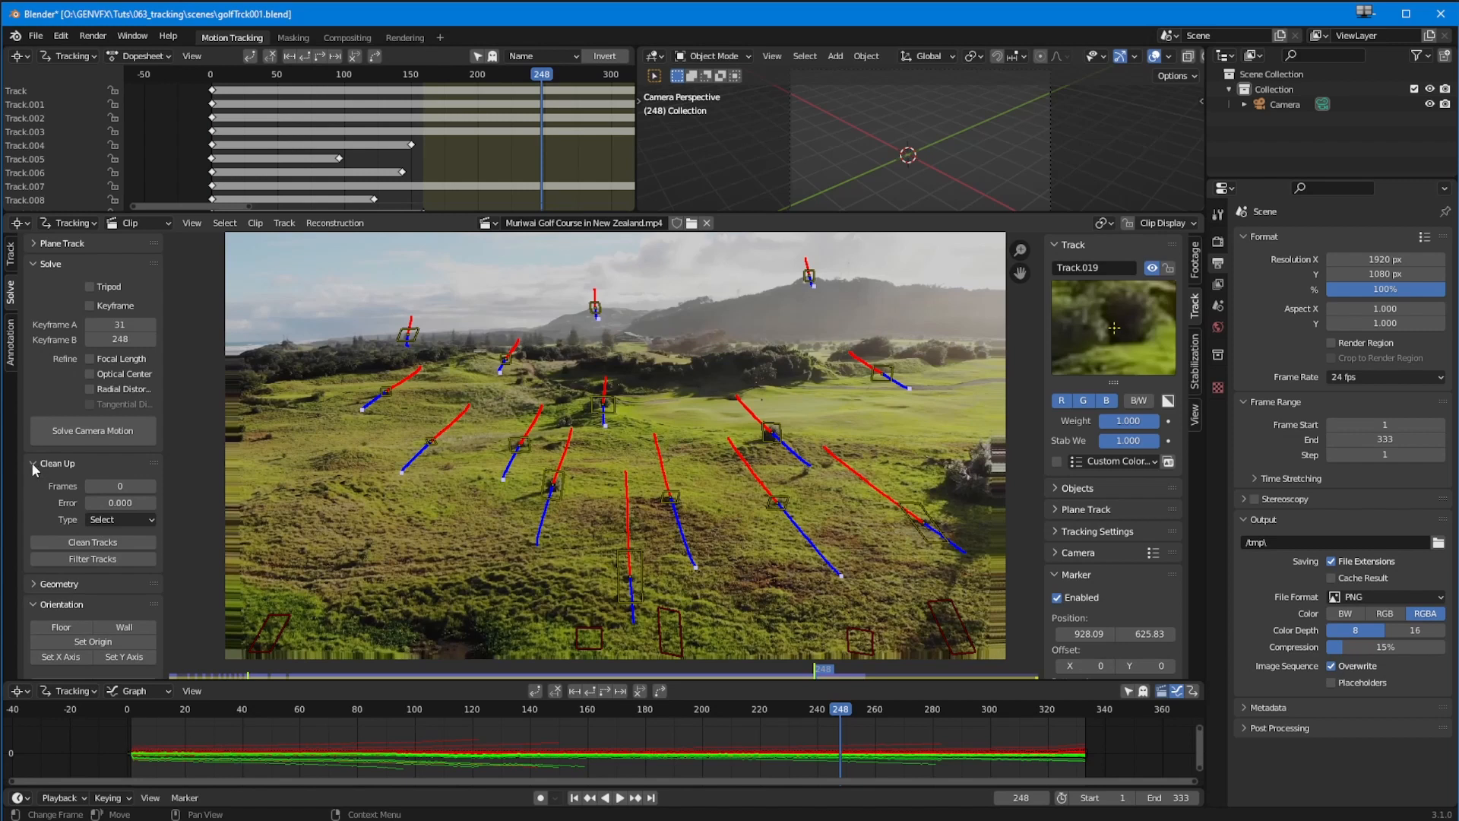
left_click(33, 464)
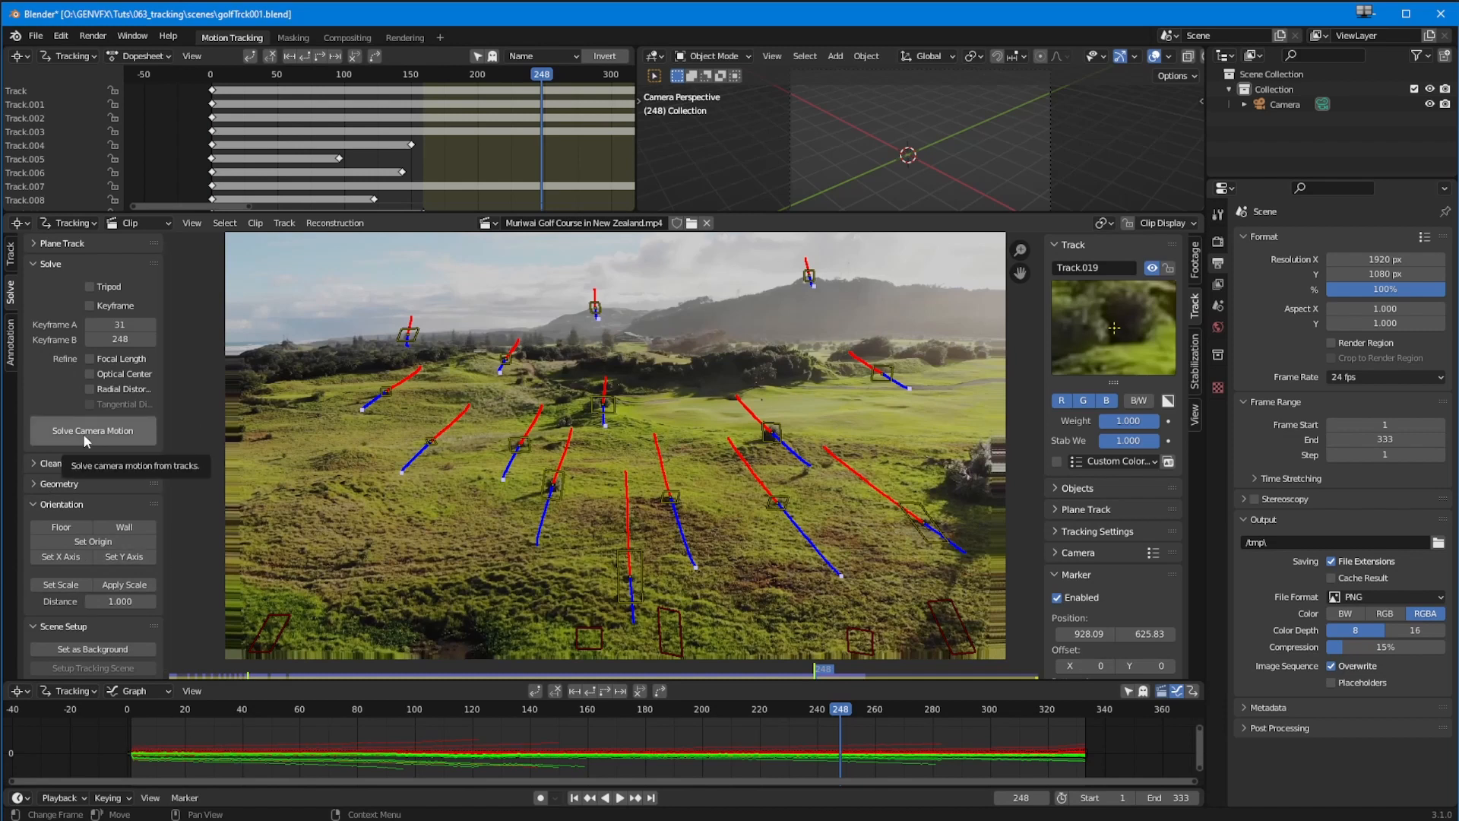
key("a")
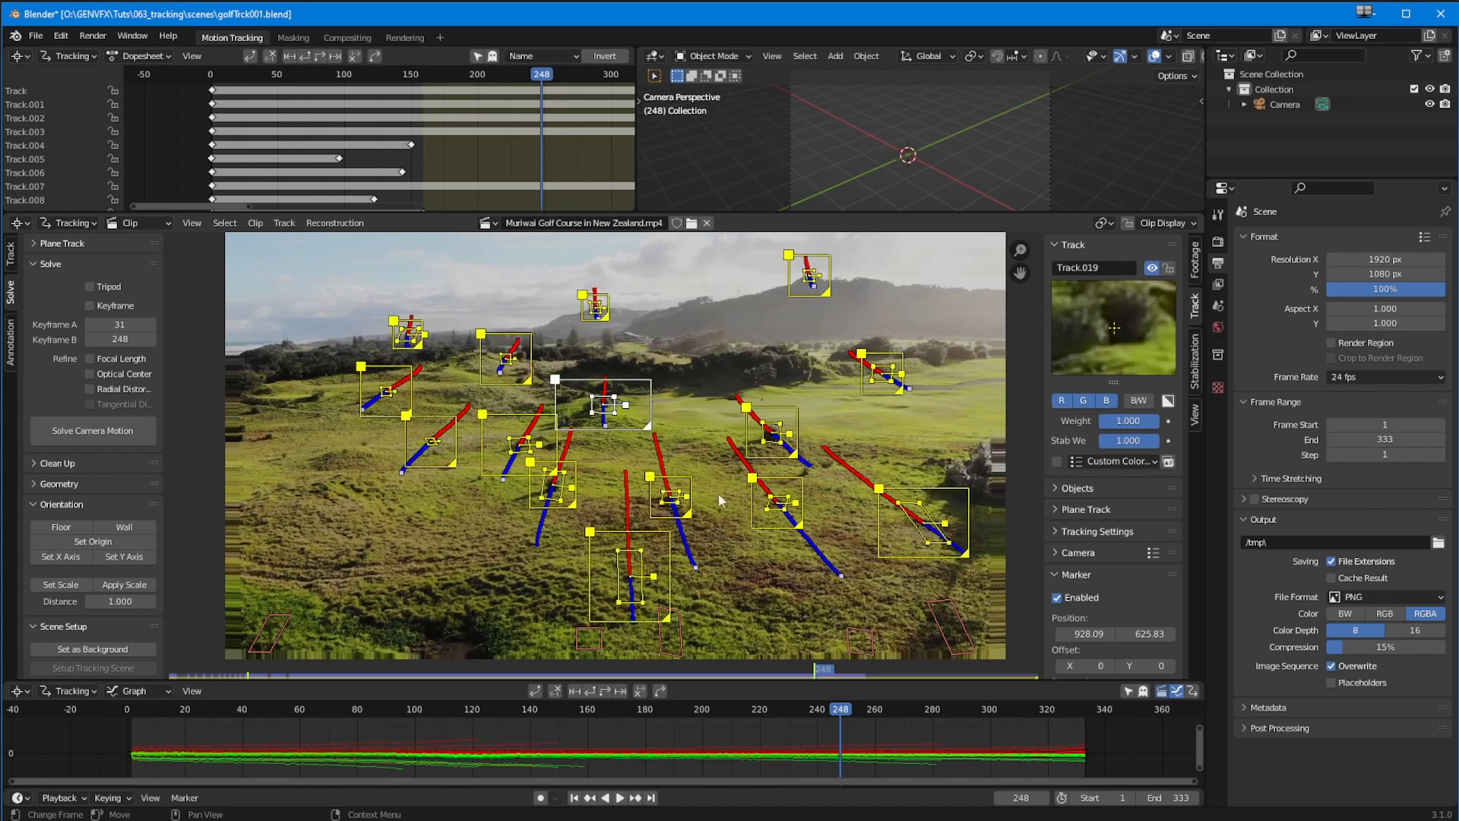
left_click_drag(372, 710, 134, 714)
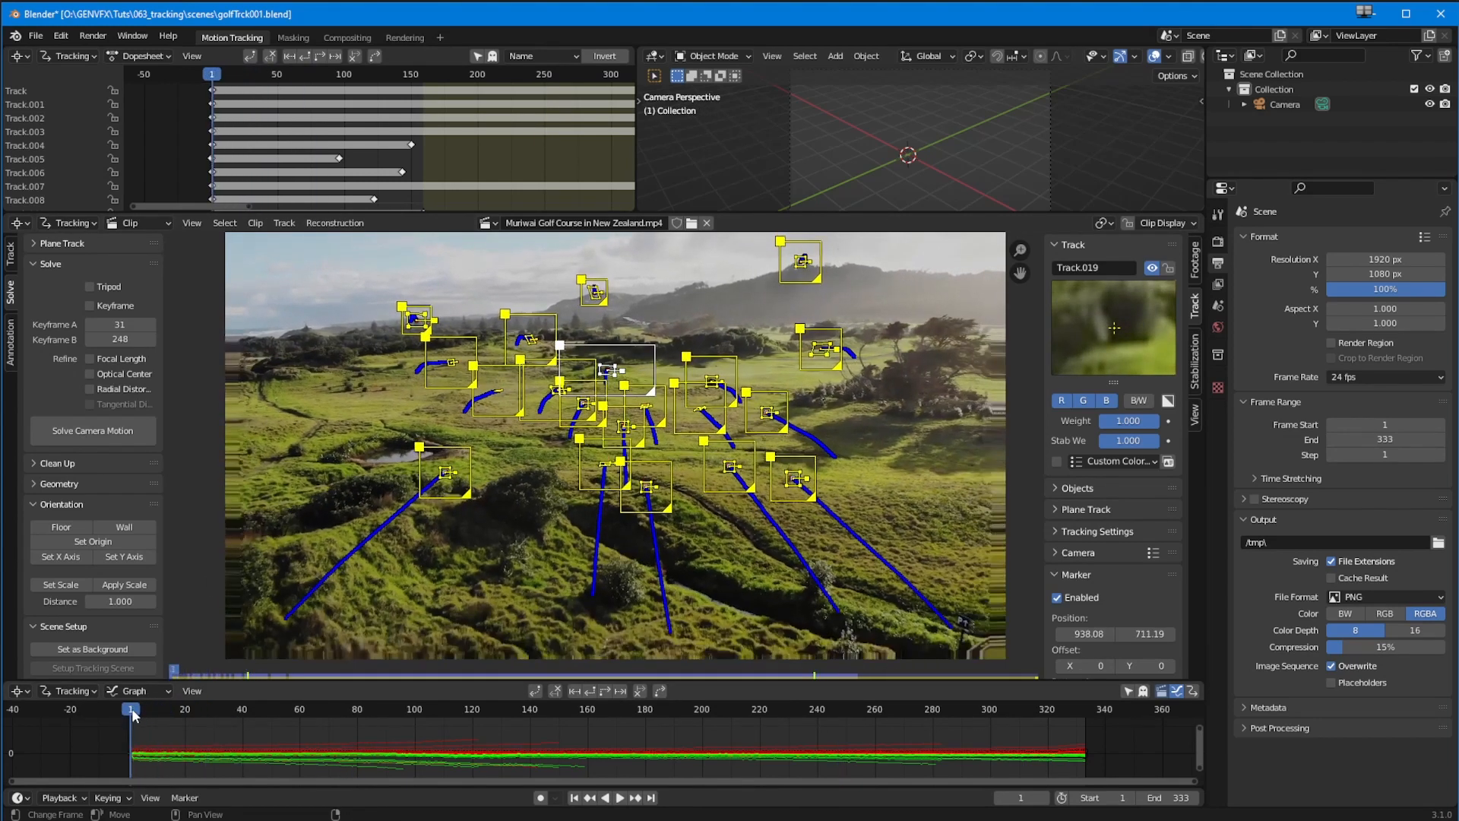
left_click(76, 430)
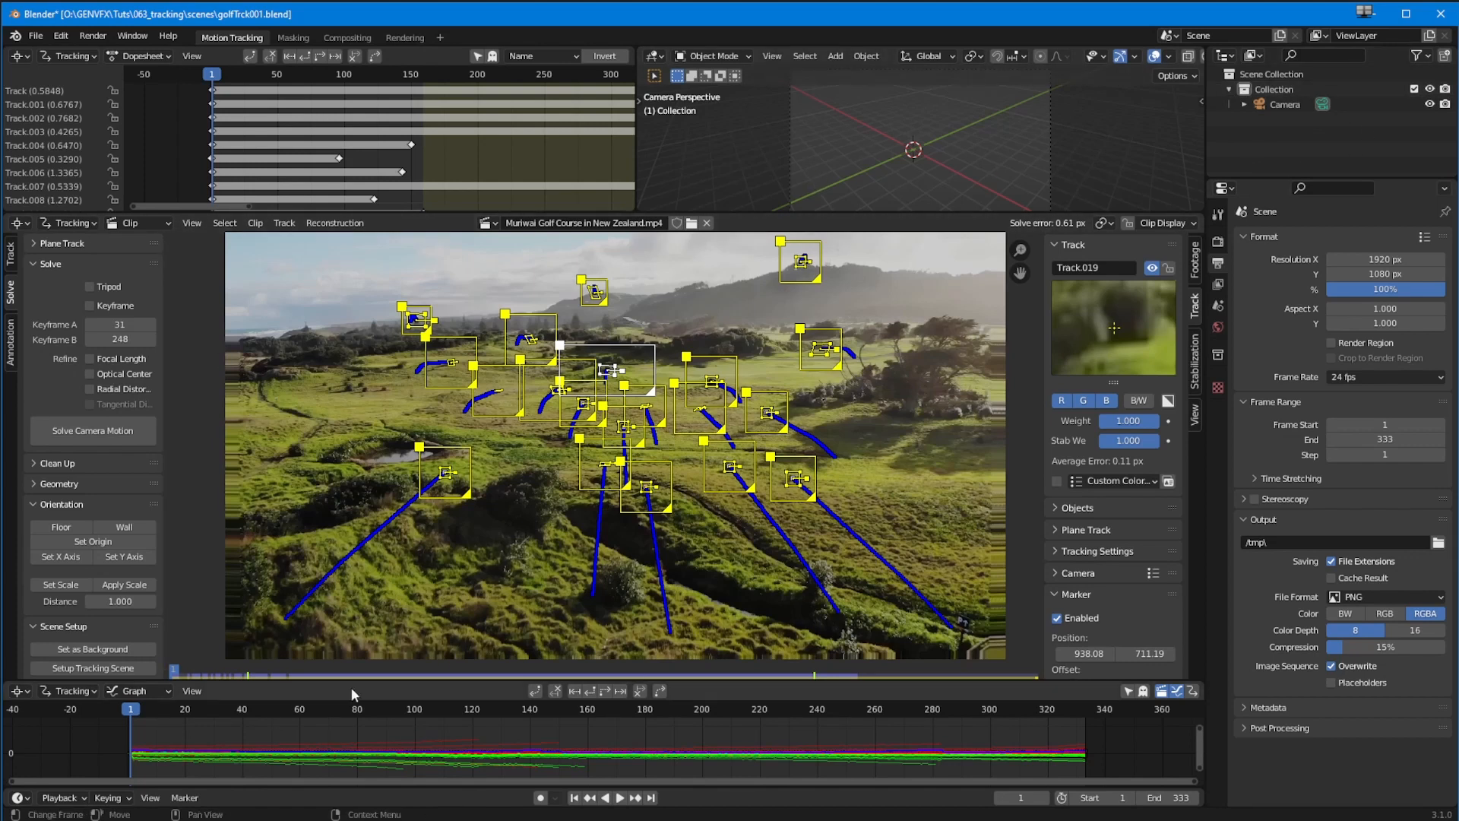
left_click(319, 531)
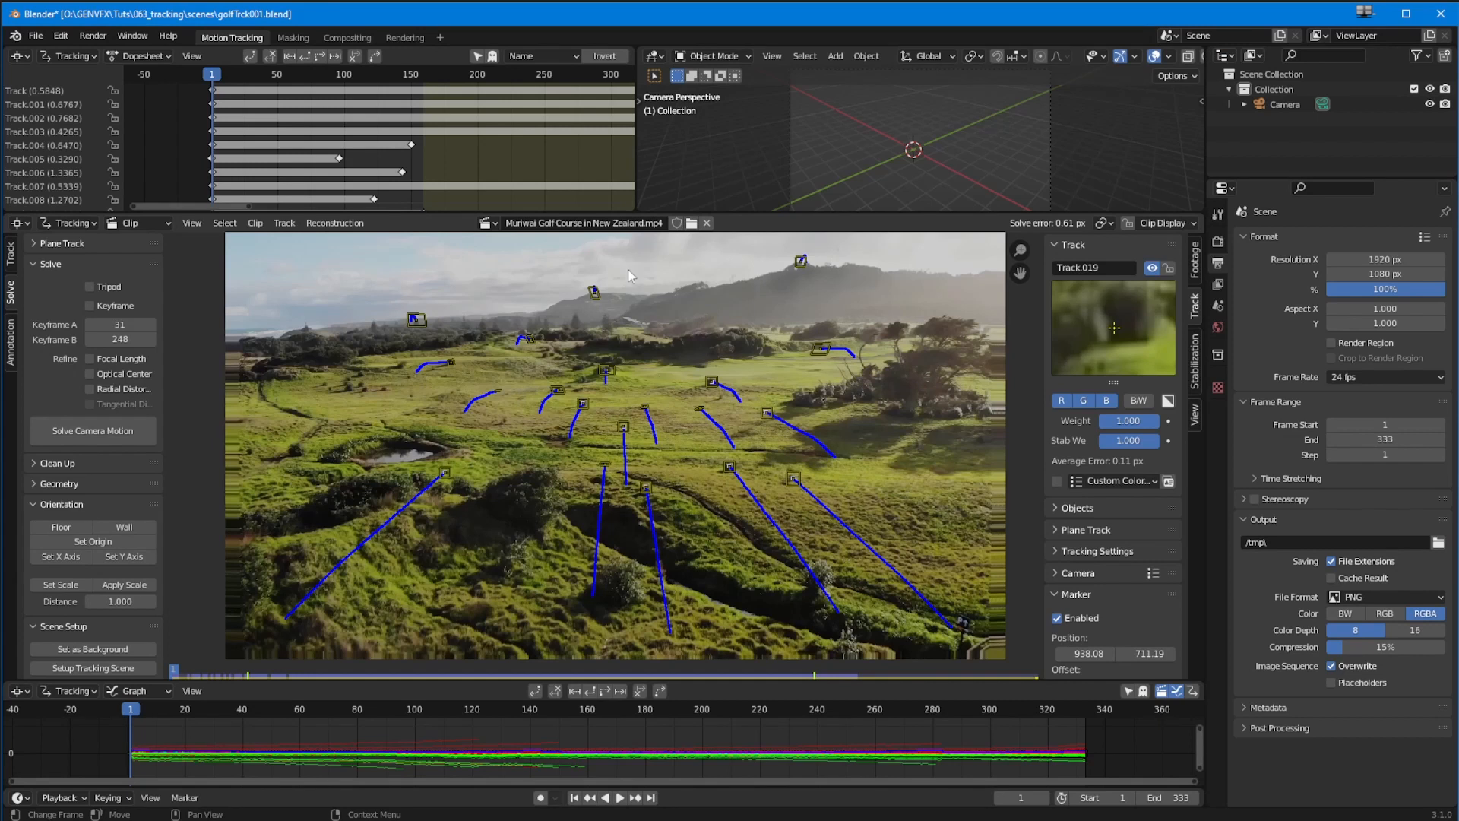
left_click(730, 466)
left_click(623, 430, "shift")
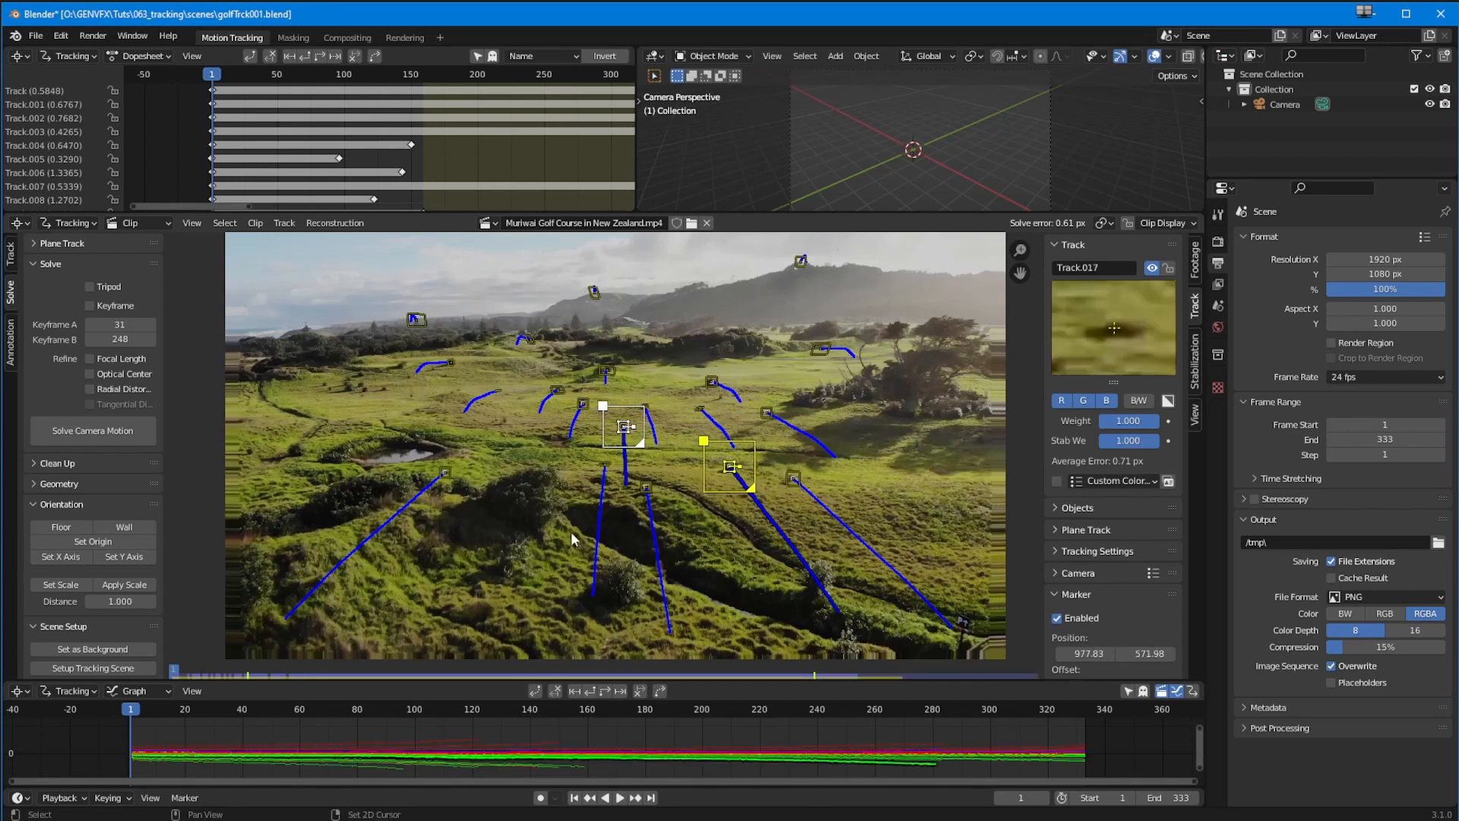
left_click(605, 465, "shift")
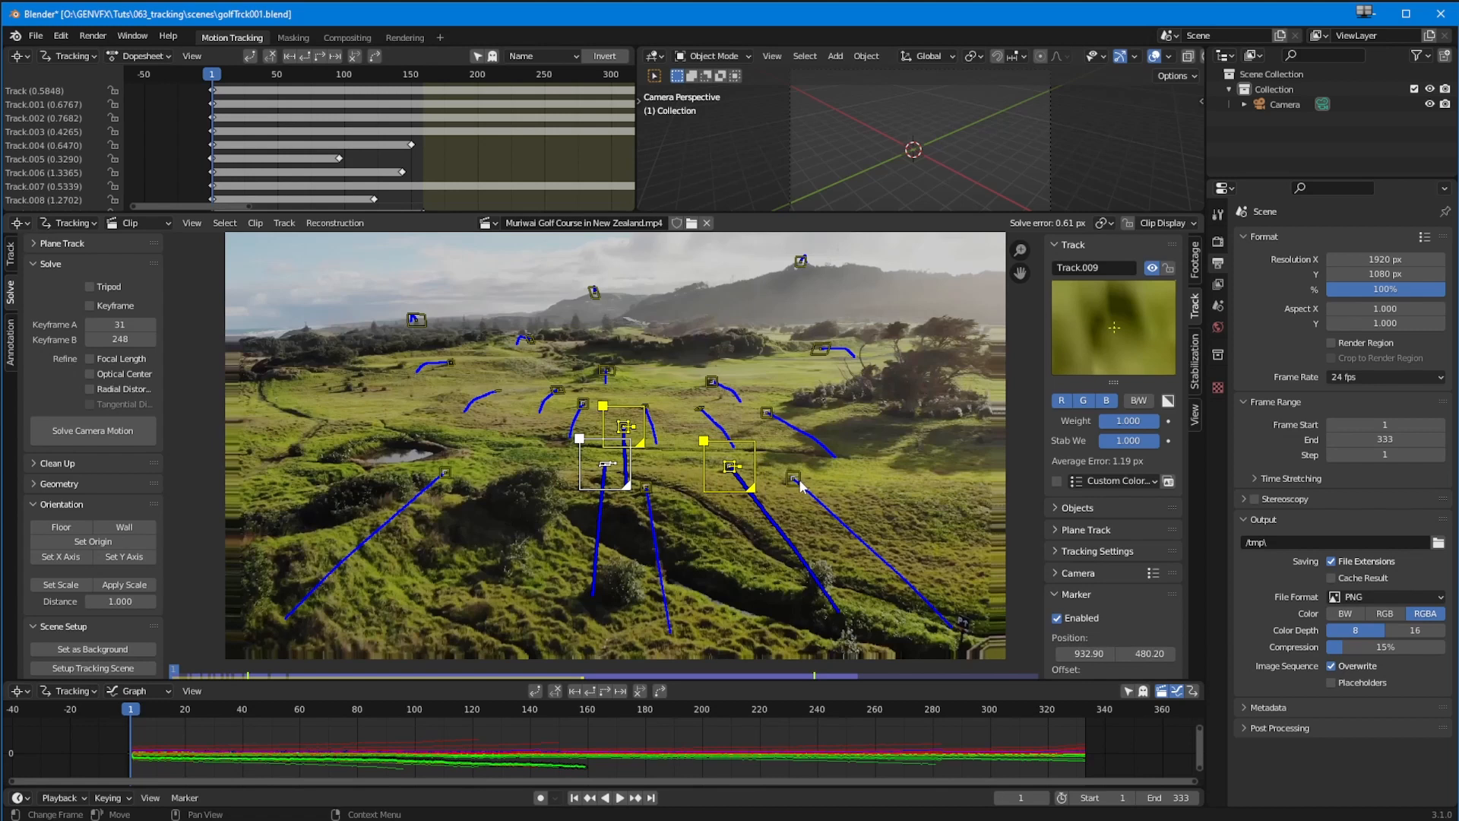
Select three well-spaced ground tracks, Track, Track.002 and Track.017, at frame 128 and set them as the scene's floor
left_click(702, 411)
left_click(625, 430, "shift")
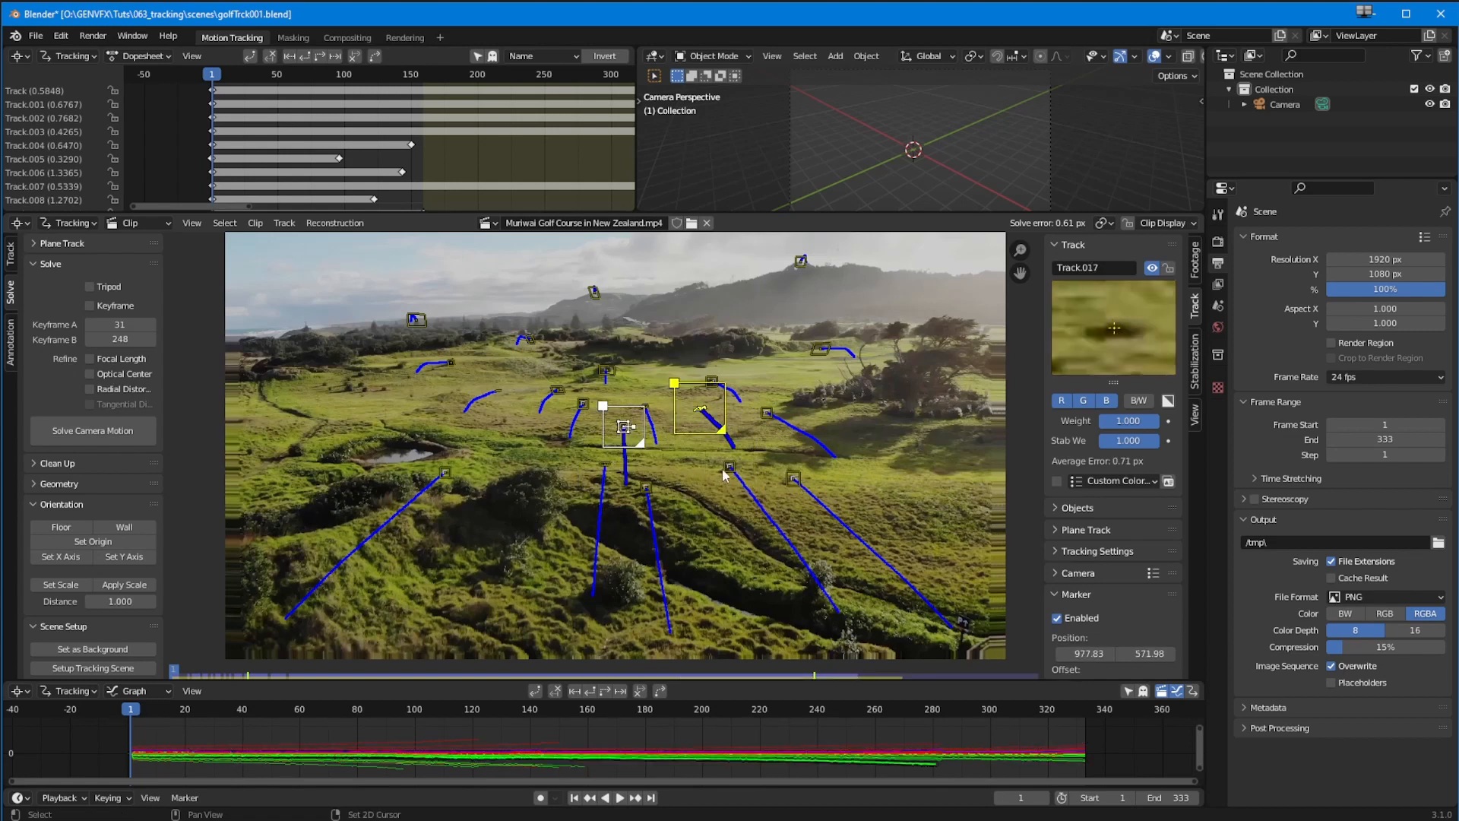
left_click(728, 467, "shift")
mouse_move(208, 707)
left_mouse_down()
mouse_move(580, 744)
mouse_move(389, 722)
mouse_move(668, 739)
mouse_move(336, 718)
mouse_move(496, 729)
left_mouse_up()
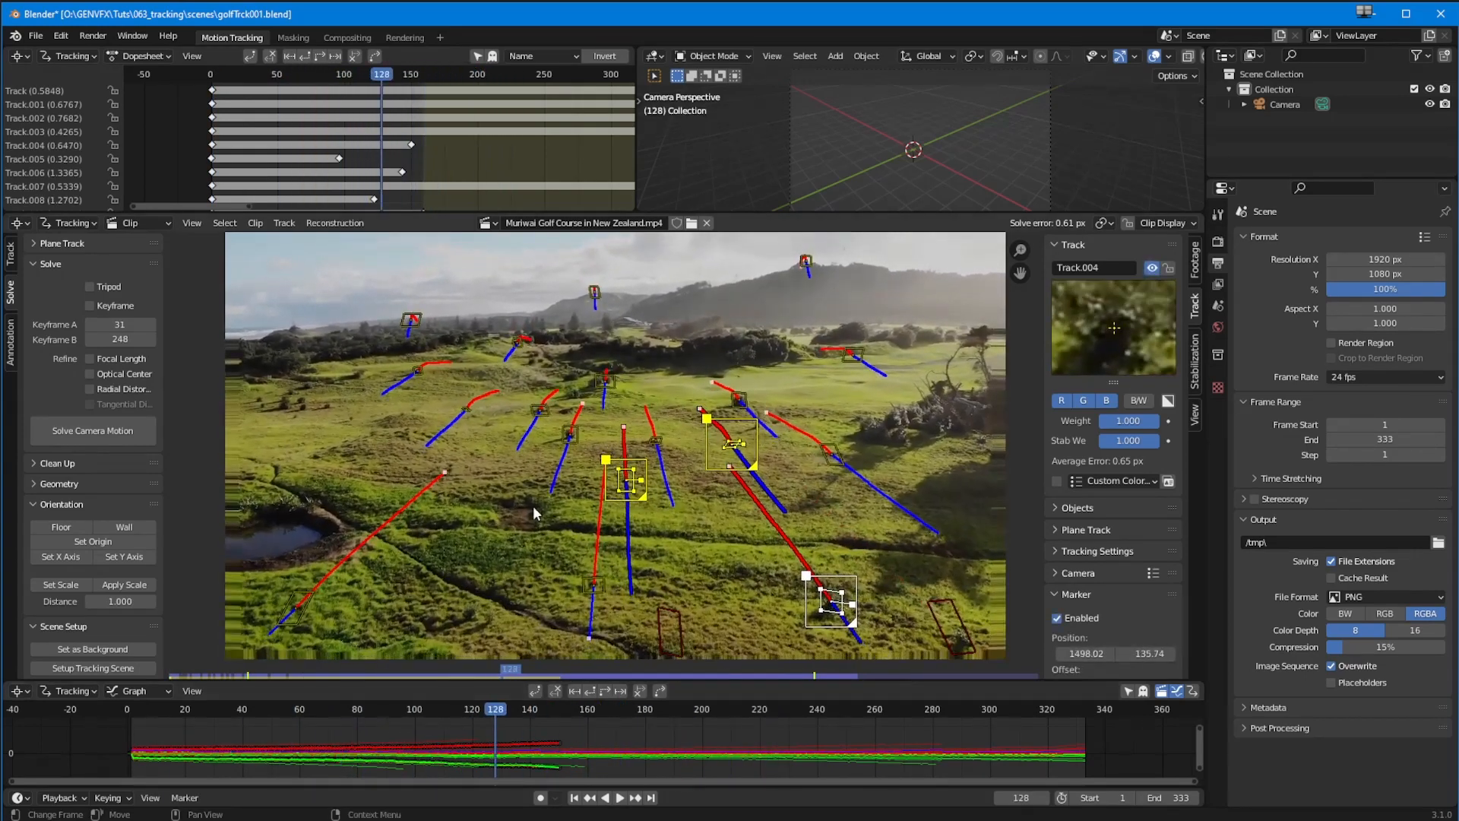
left_click(566, 446)
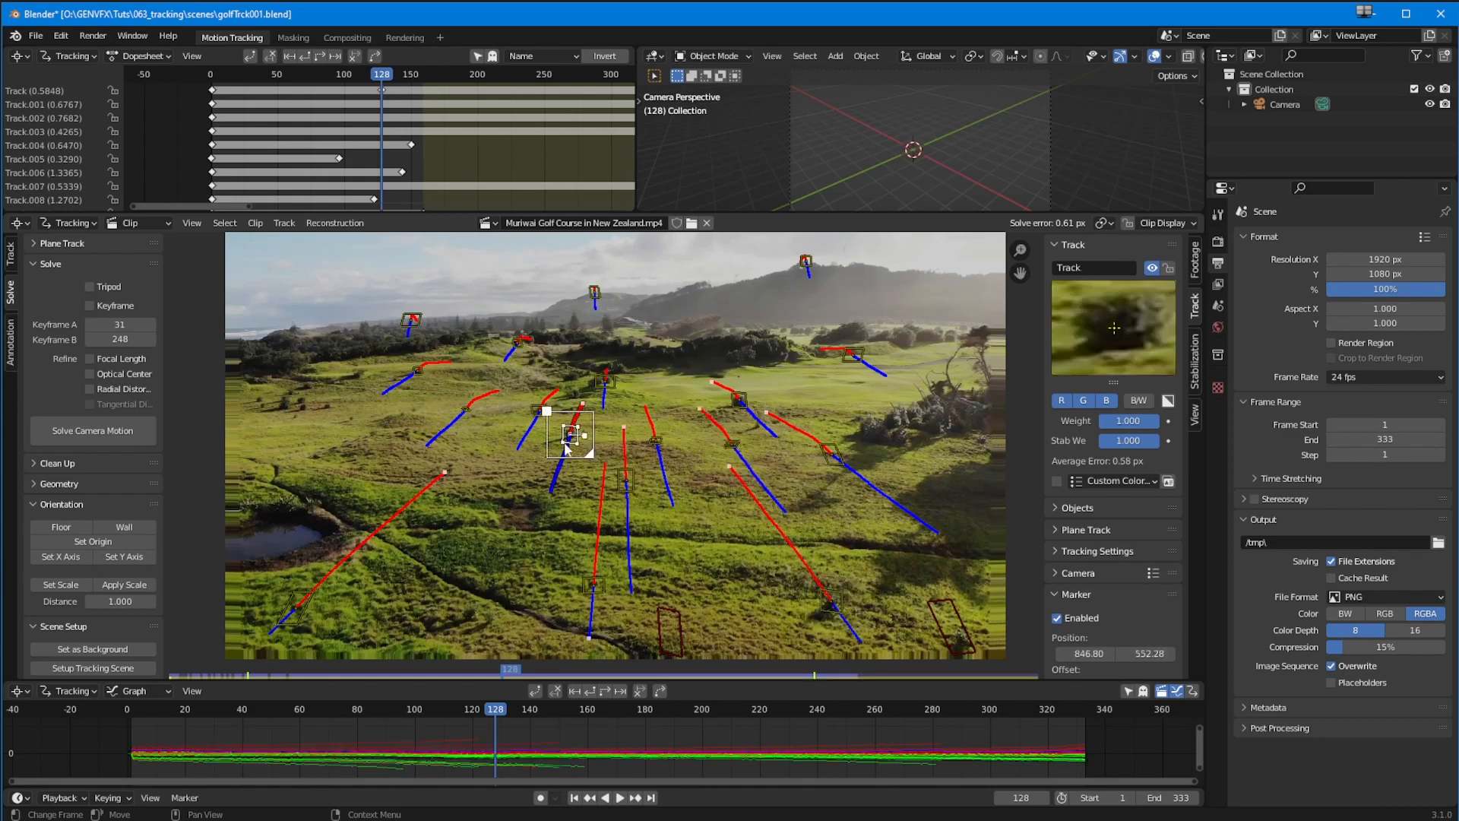
left_click(733, 445, "shift")
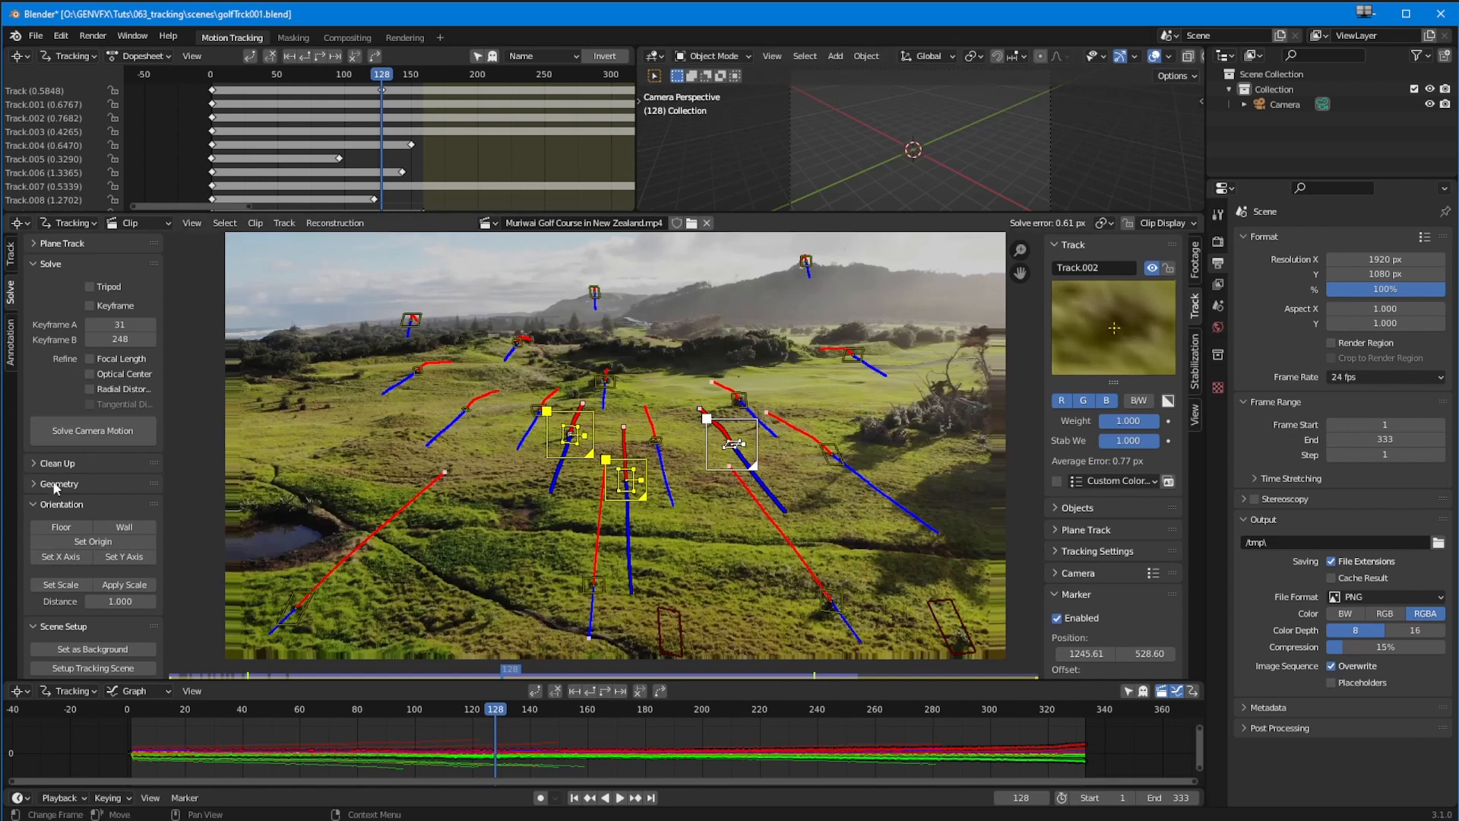
left_click(64, 532)
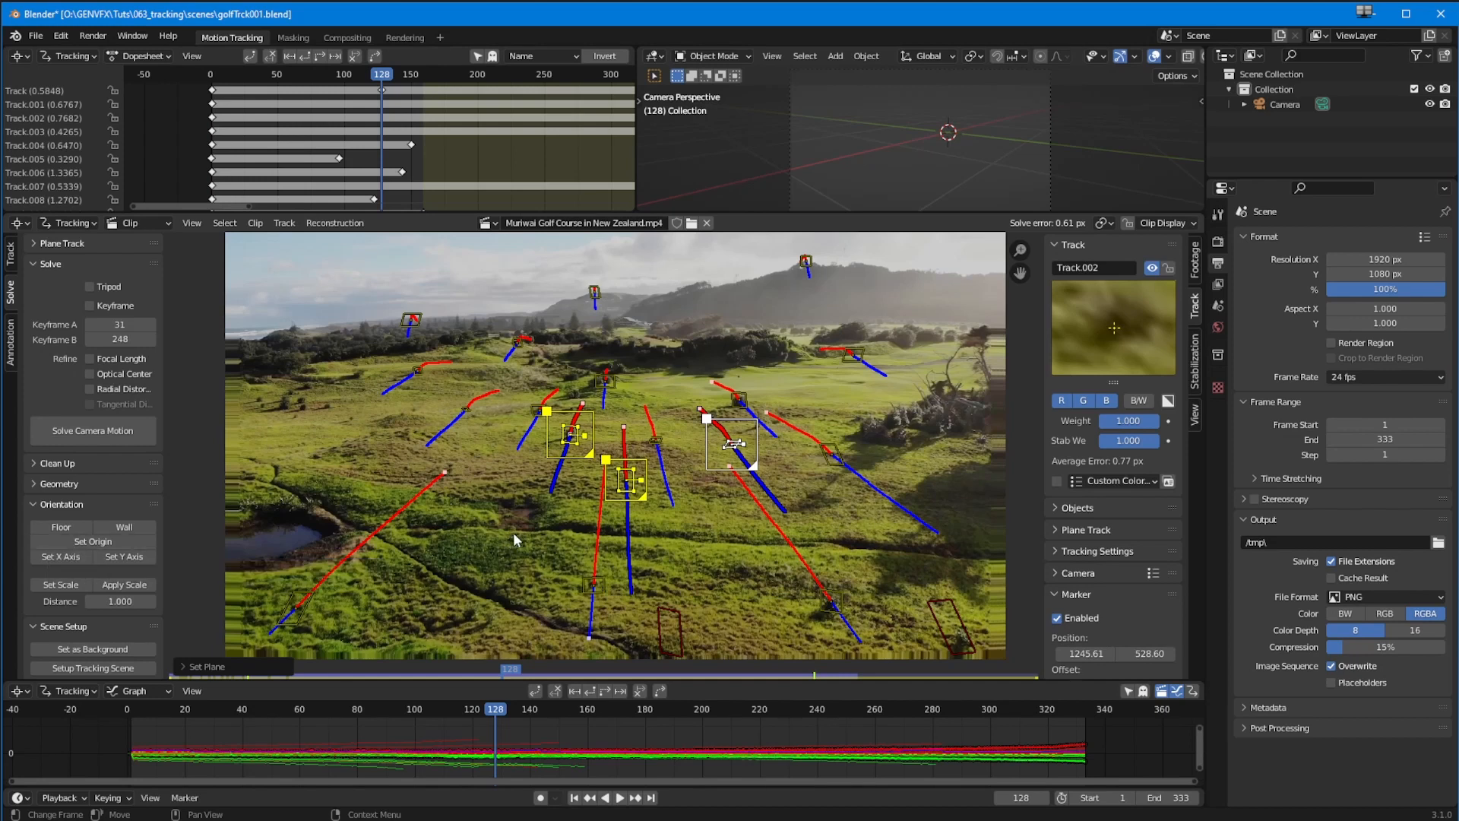
Go to frame 107 and set the central ground marker Track.017 as the scene origin
left_click(764, 499)
left_click_drag(486, 719, 434, 733)
left_click(620, 478)
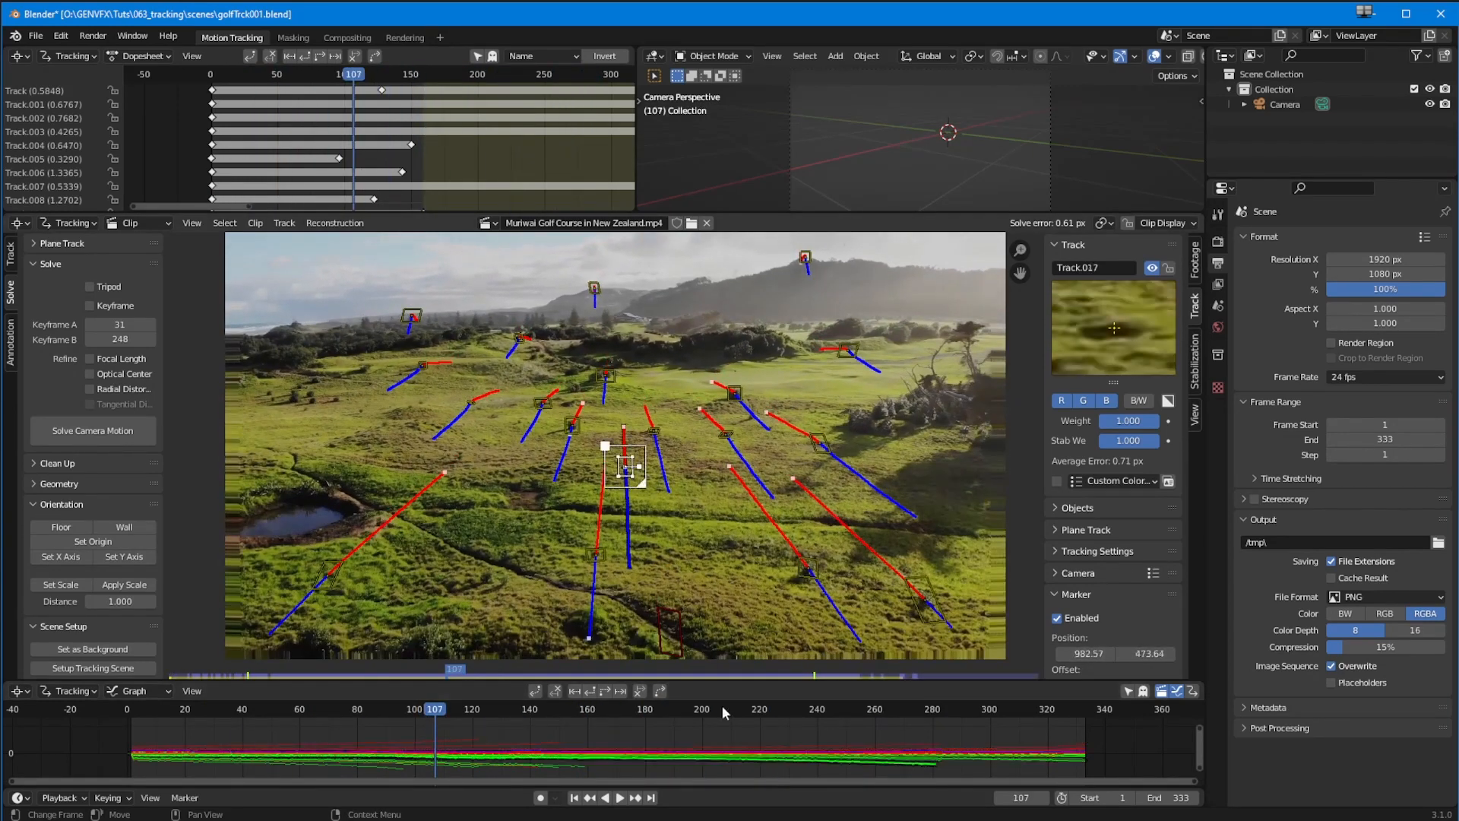
left_click(90, 544)
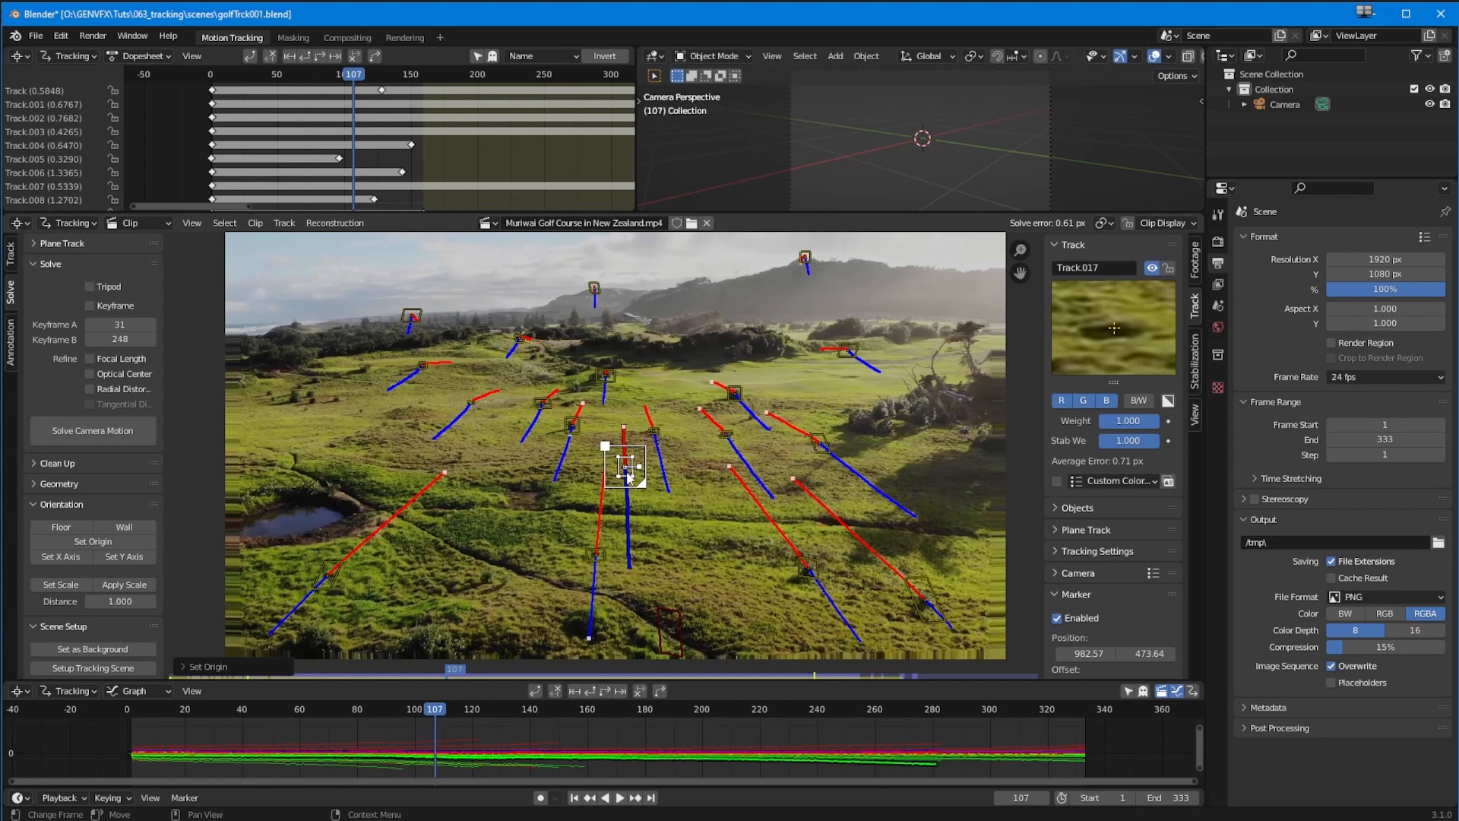
Align the scene's Y axis to the distant central marker Track.019, also trying Track.015 as the X axis
left_click(612, 386)
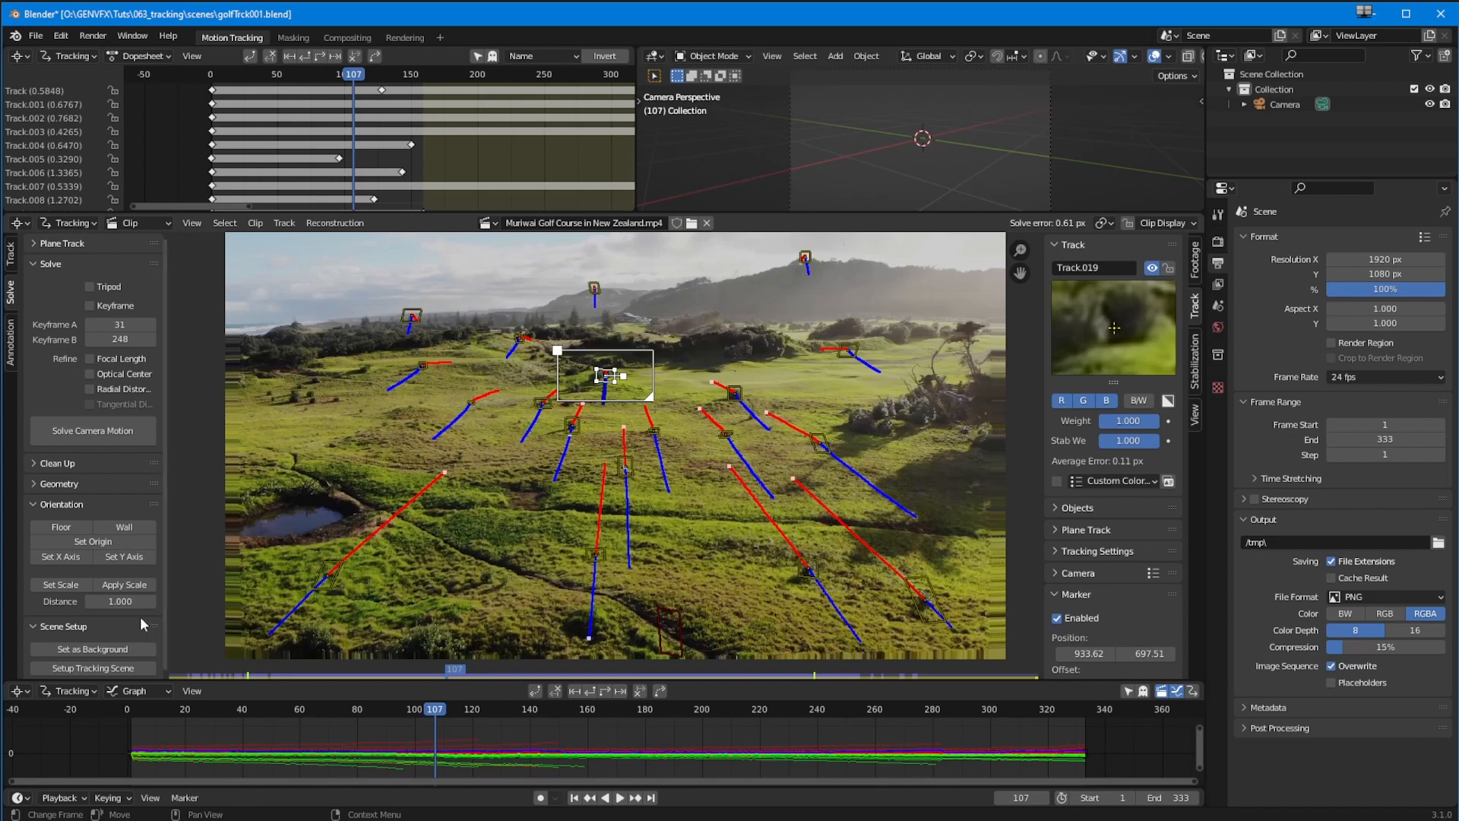
left_click(118, 558)
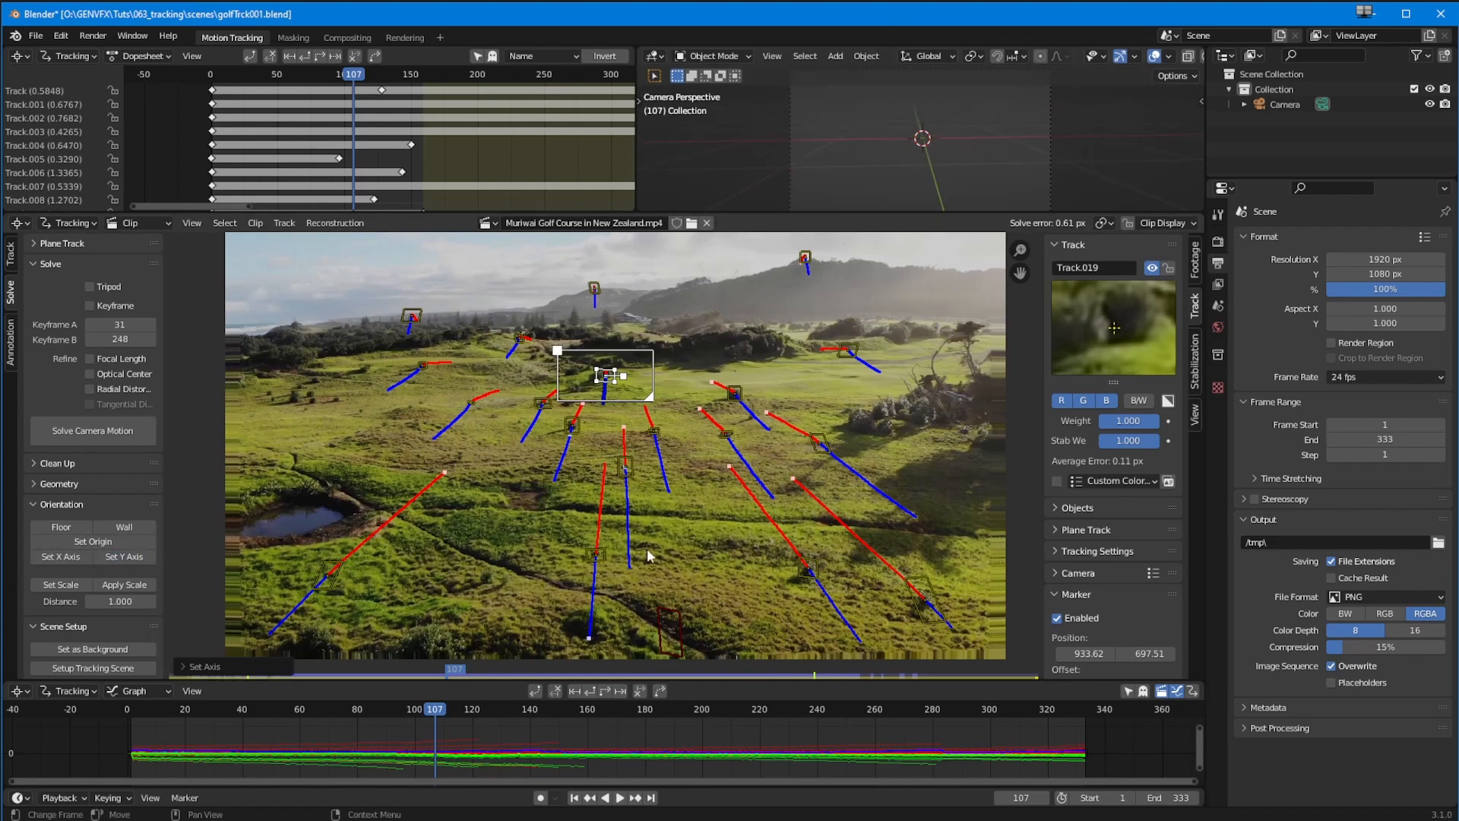
left_click(820, 444)
left_click(58, 561)
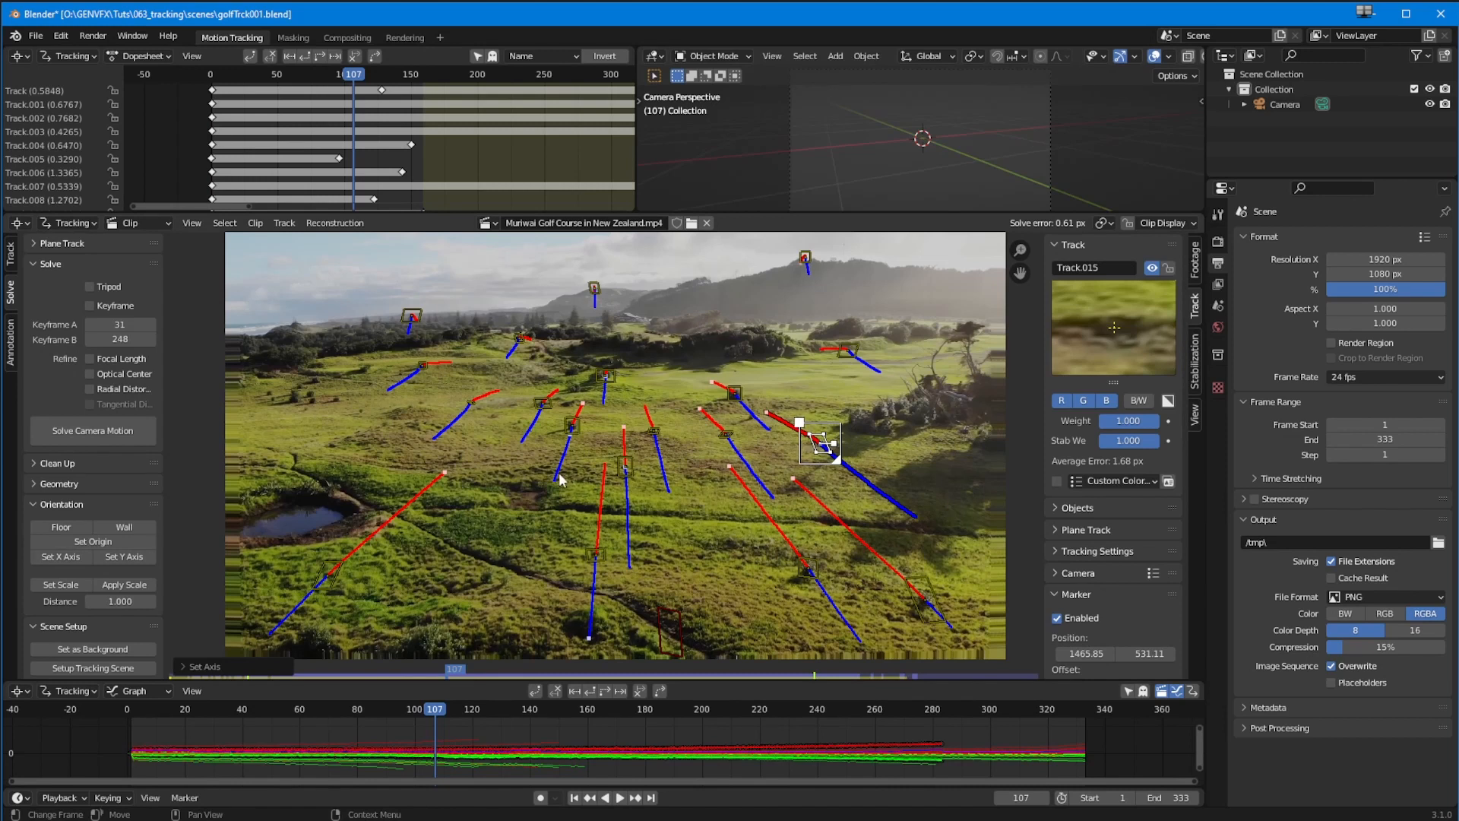
left_click(604, 378)
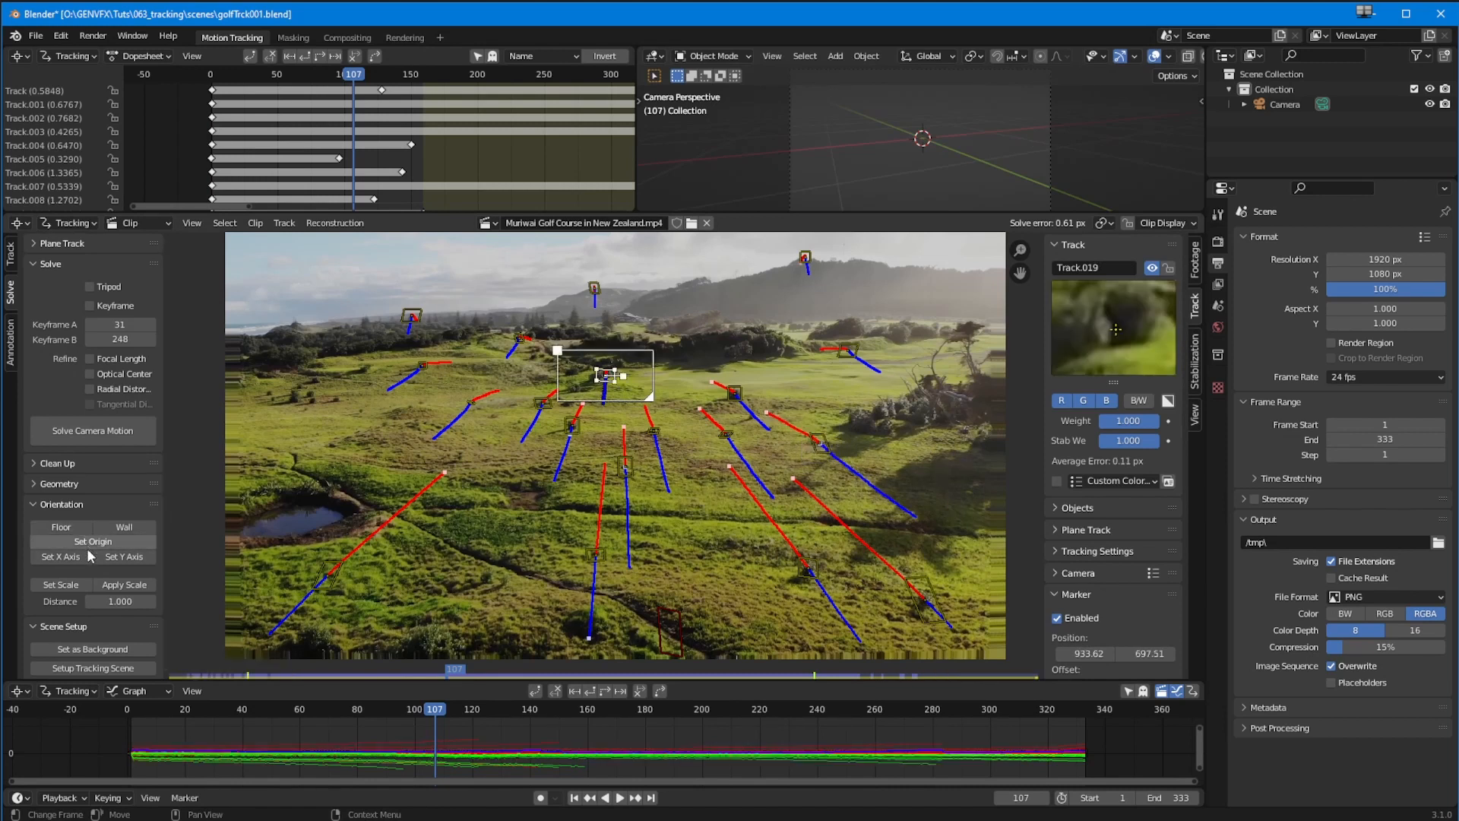
left_click(122, 562)
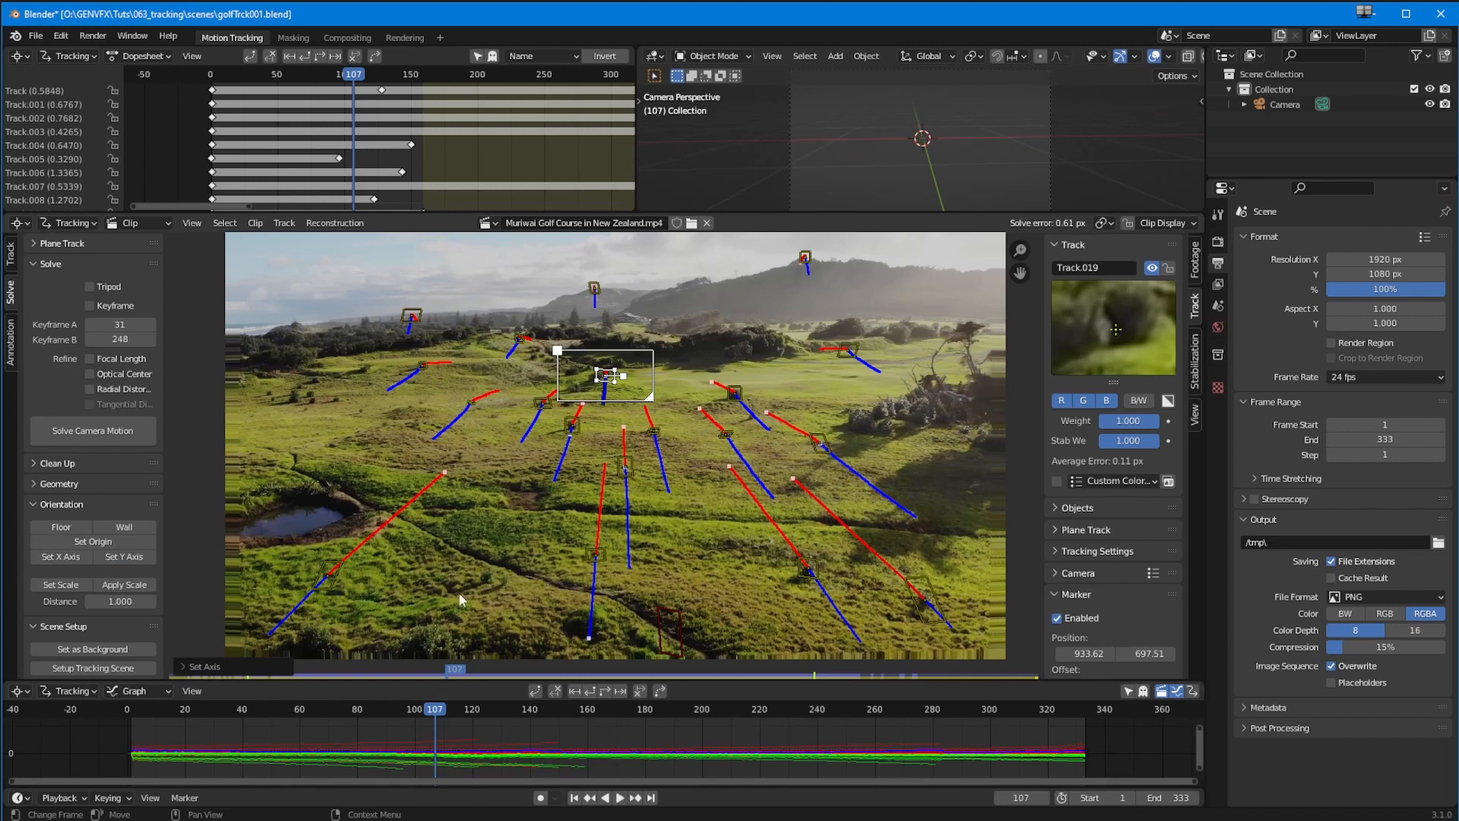
Set the scene scale from the distance between Track.017 and Track.016, using a distance of 7
left_click(625, 471)
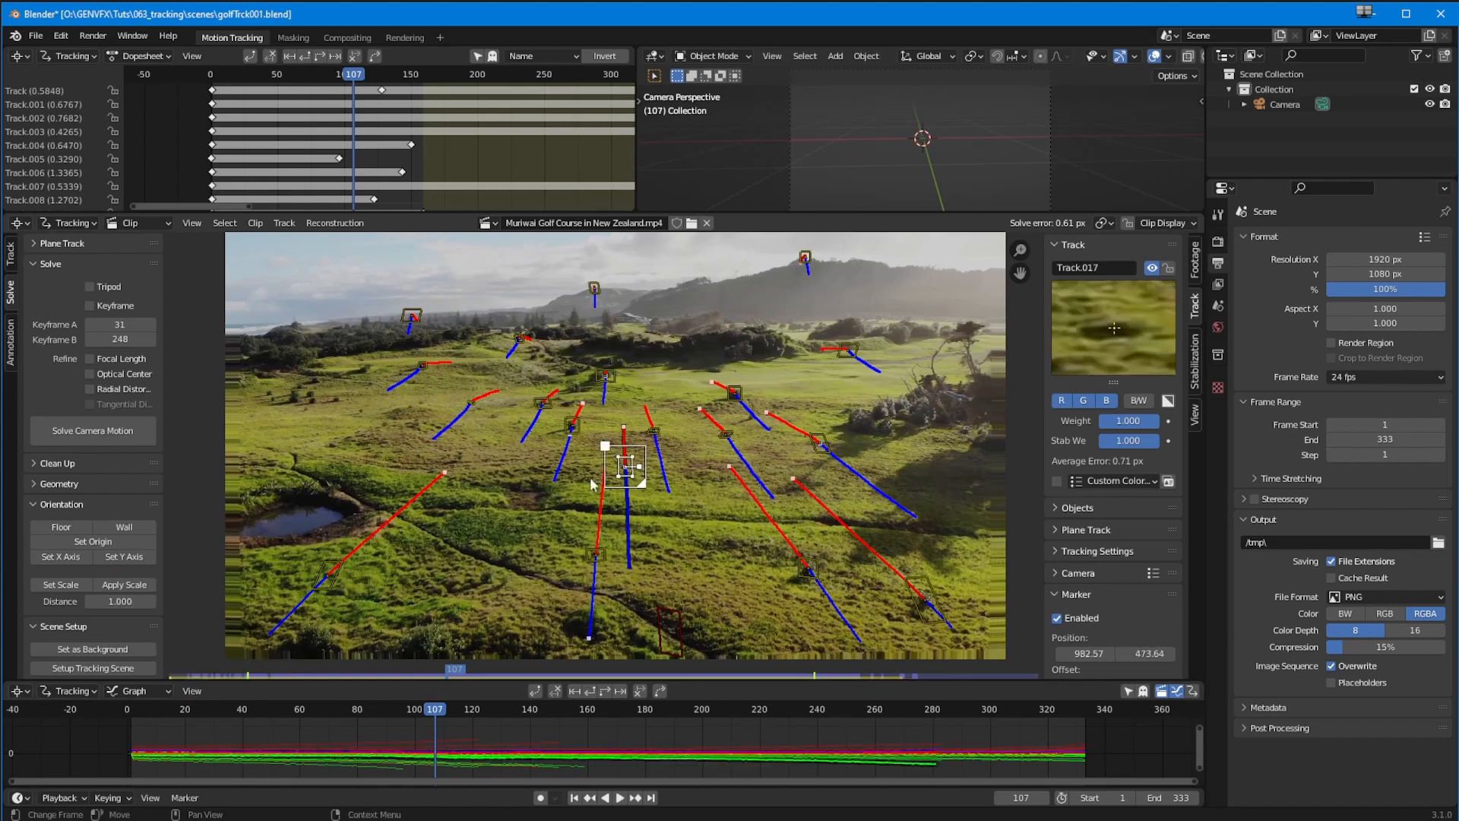
left_click(657, 433, "shift")
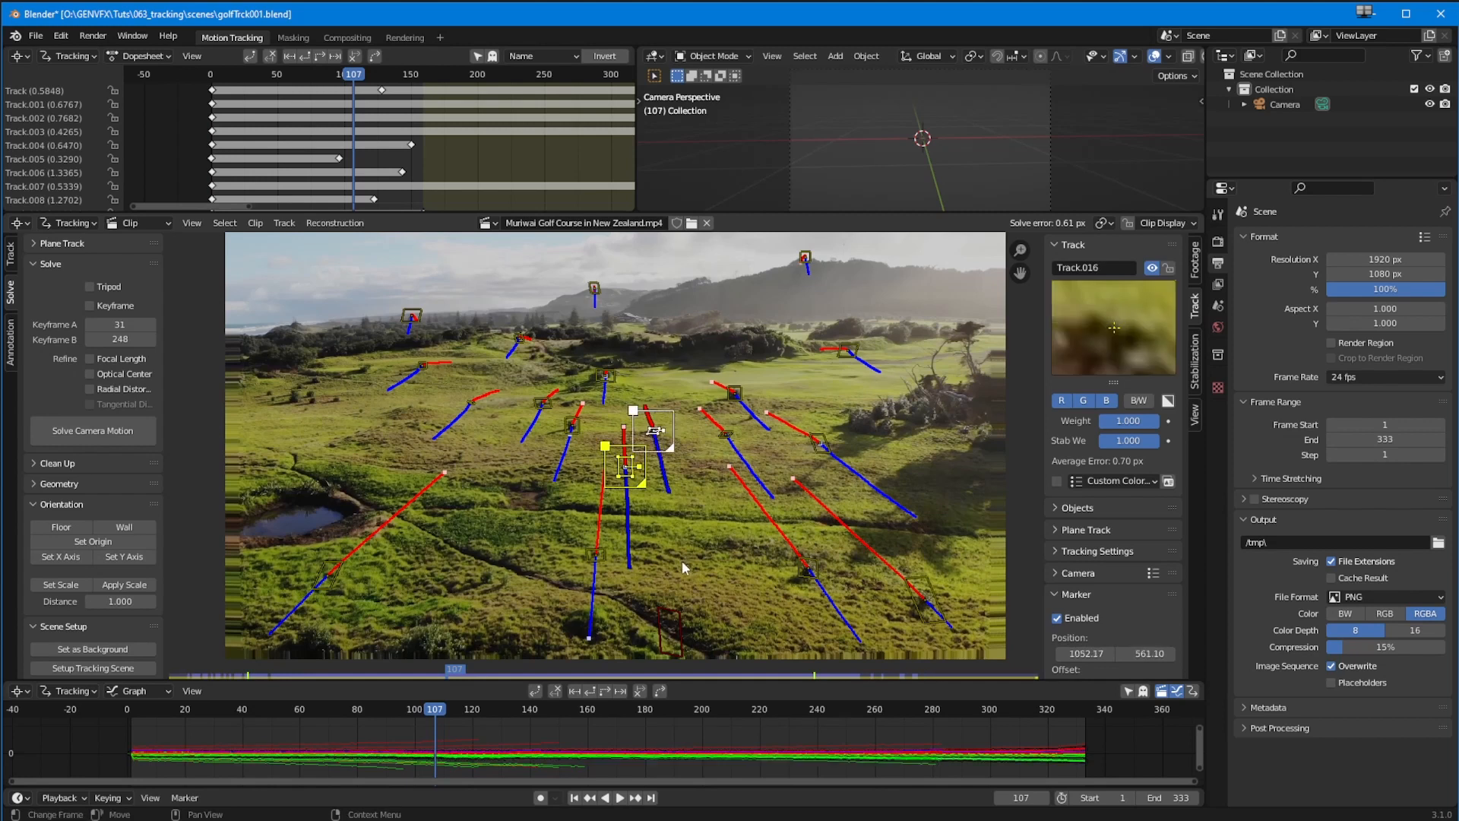
left_click_drag(563, 708, 732, 720)
left_click(106, 601)
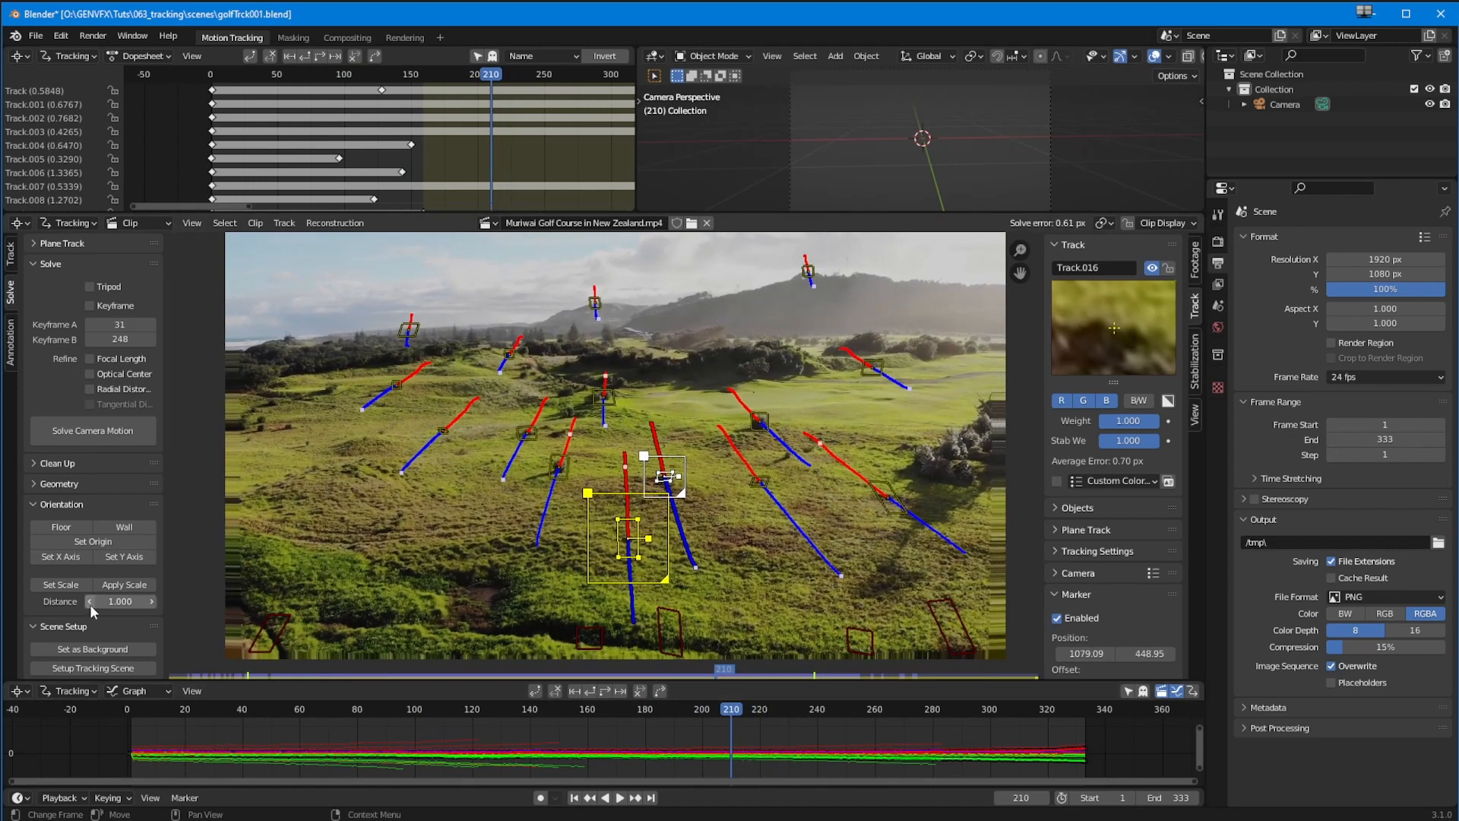
type("7")
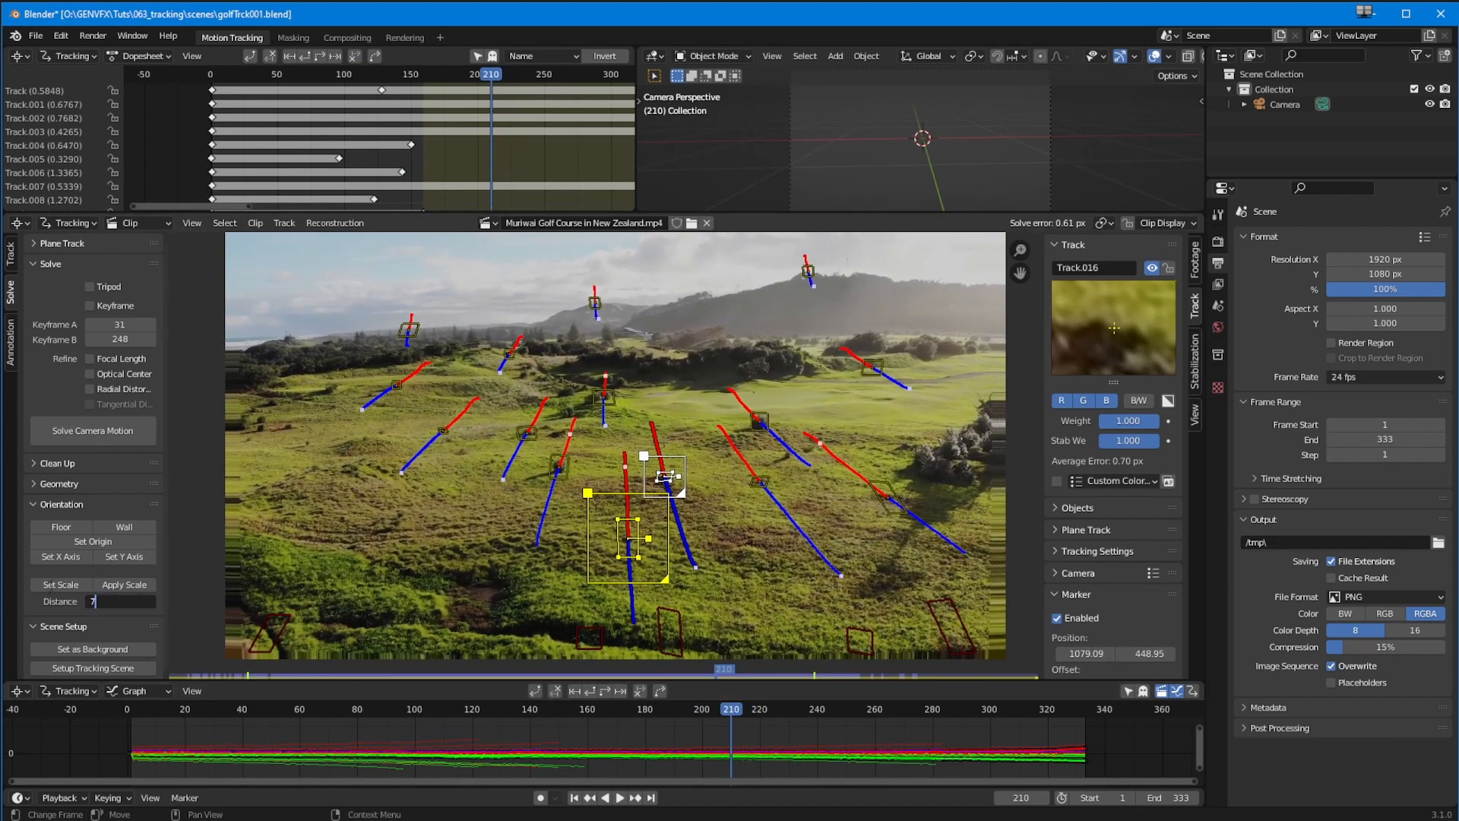
key("Return")
left_click(59, 587)
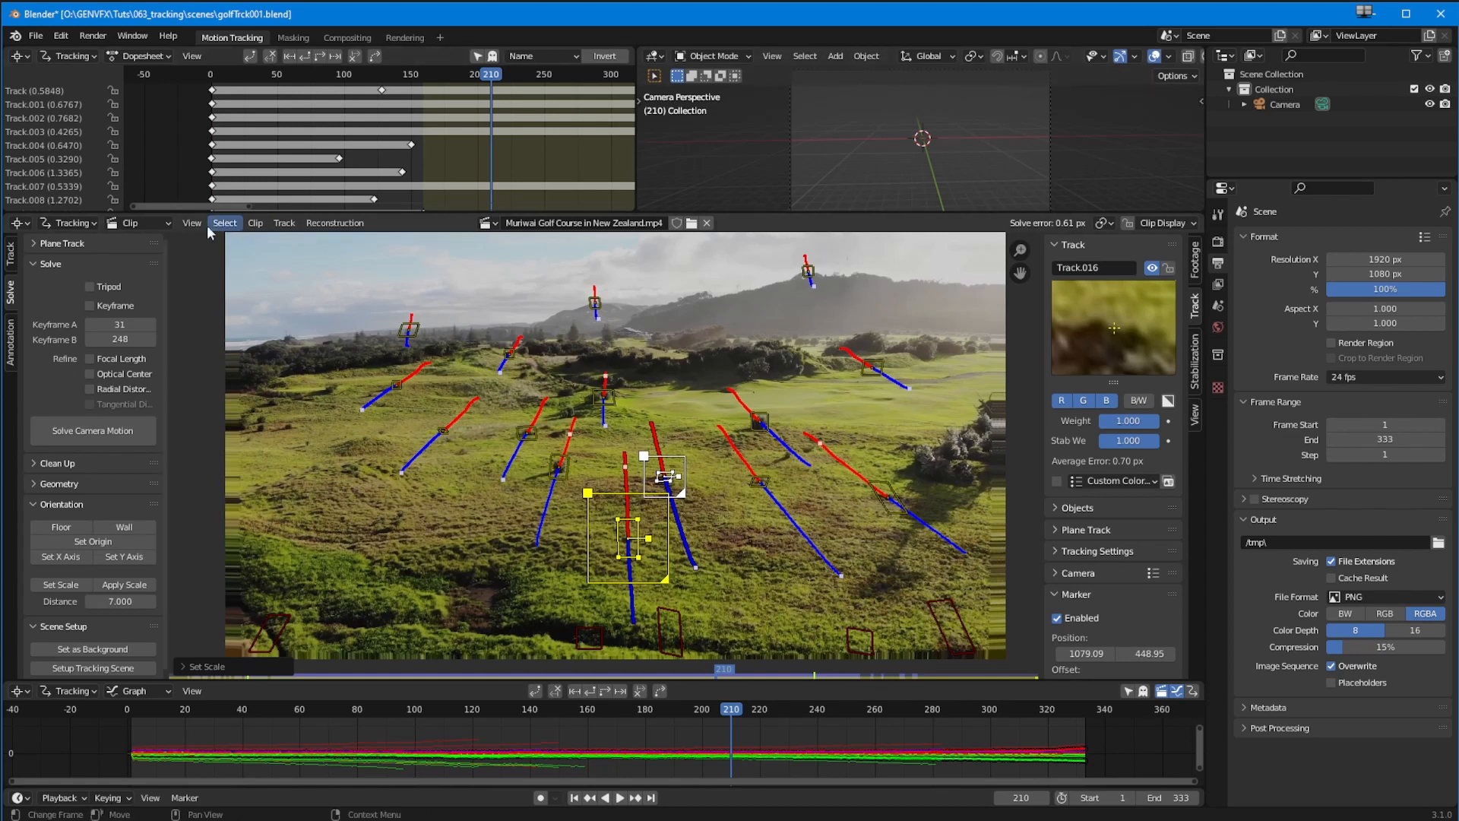
Set the clip as the camera background and set up the tracking scene, scrubbing the clip to check the result
left_click(1218, 241)
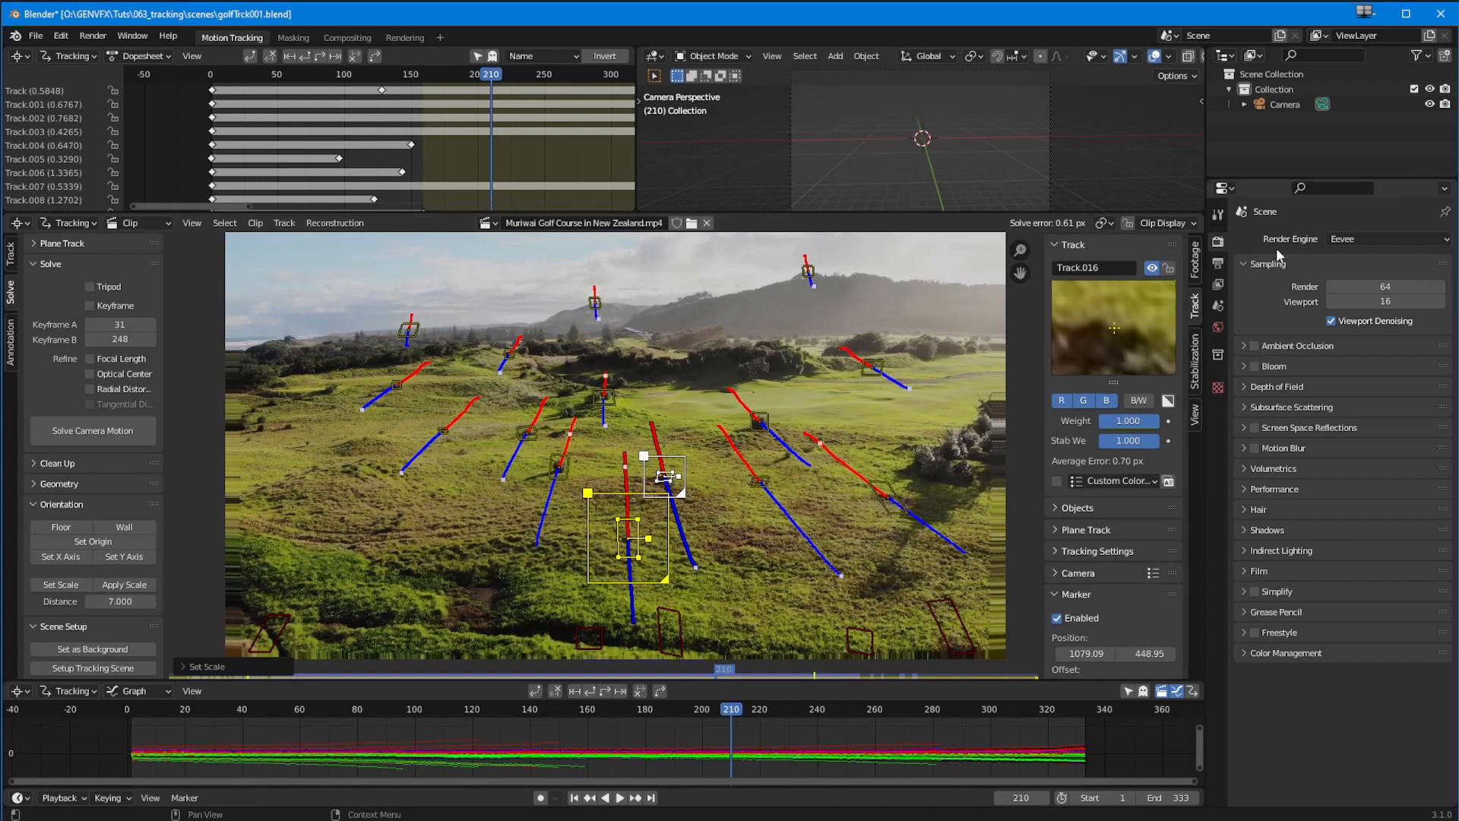
left_click(79, 651)
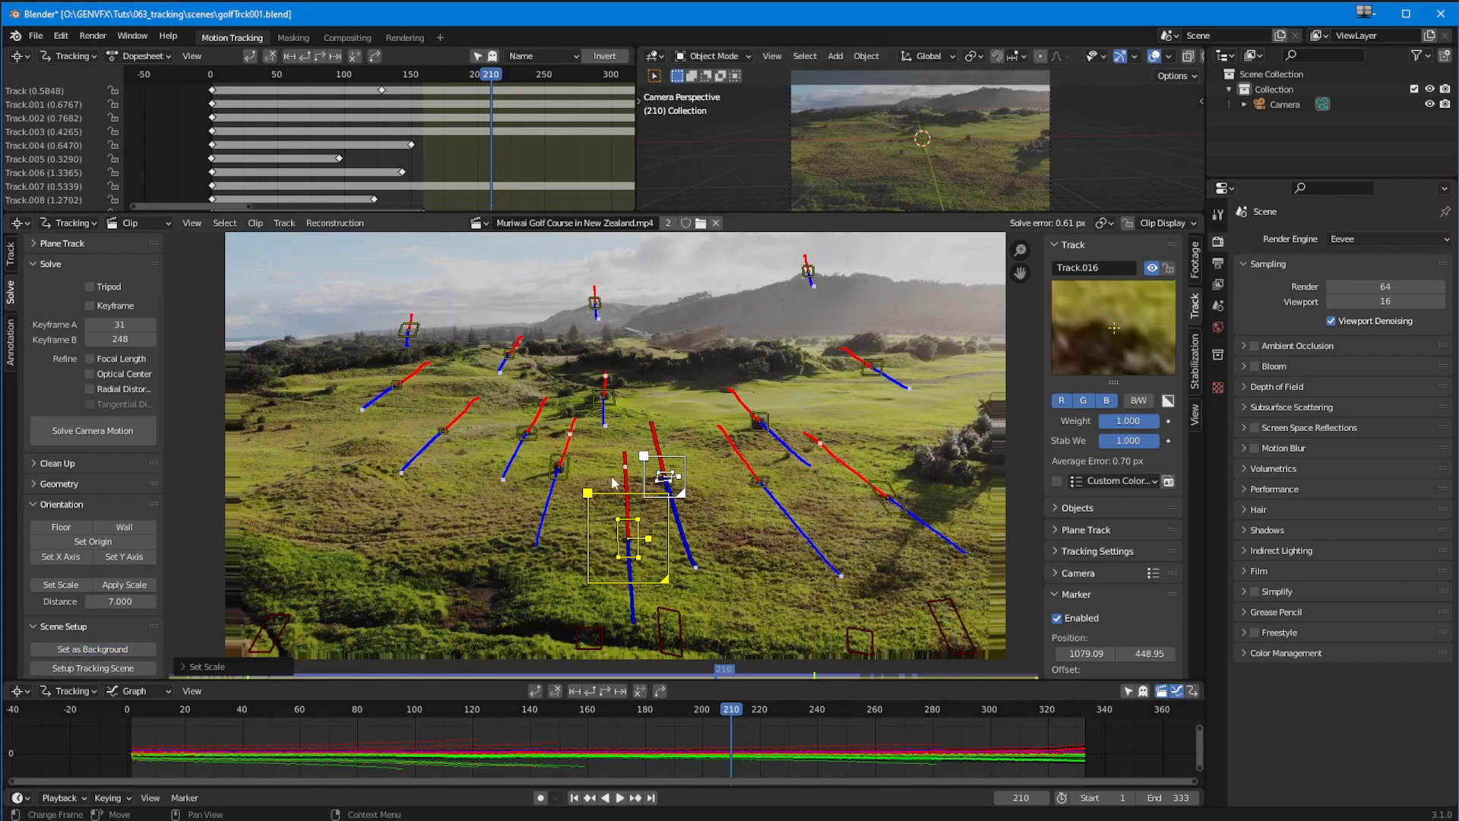
left_click_drag(499, 711, 998, 711)
left_click_drag(649, 710, 330, 717)
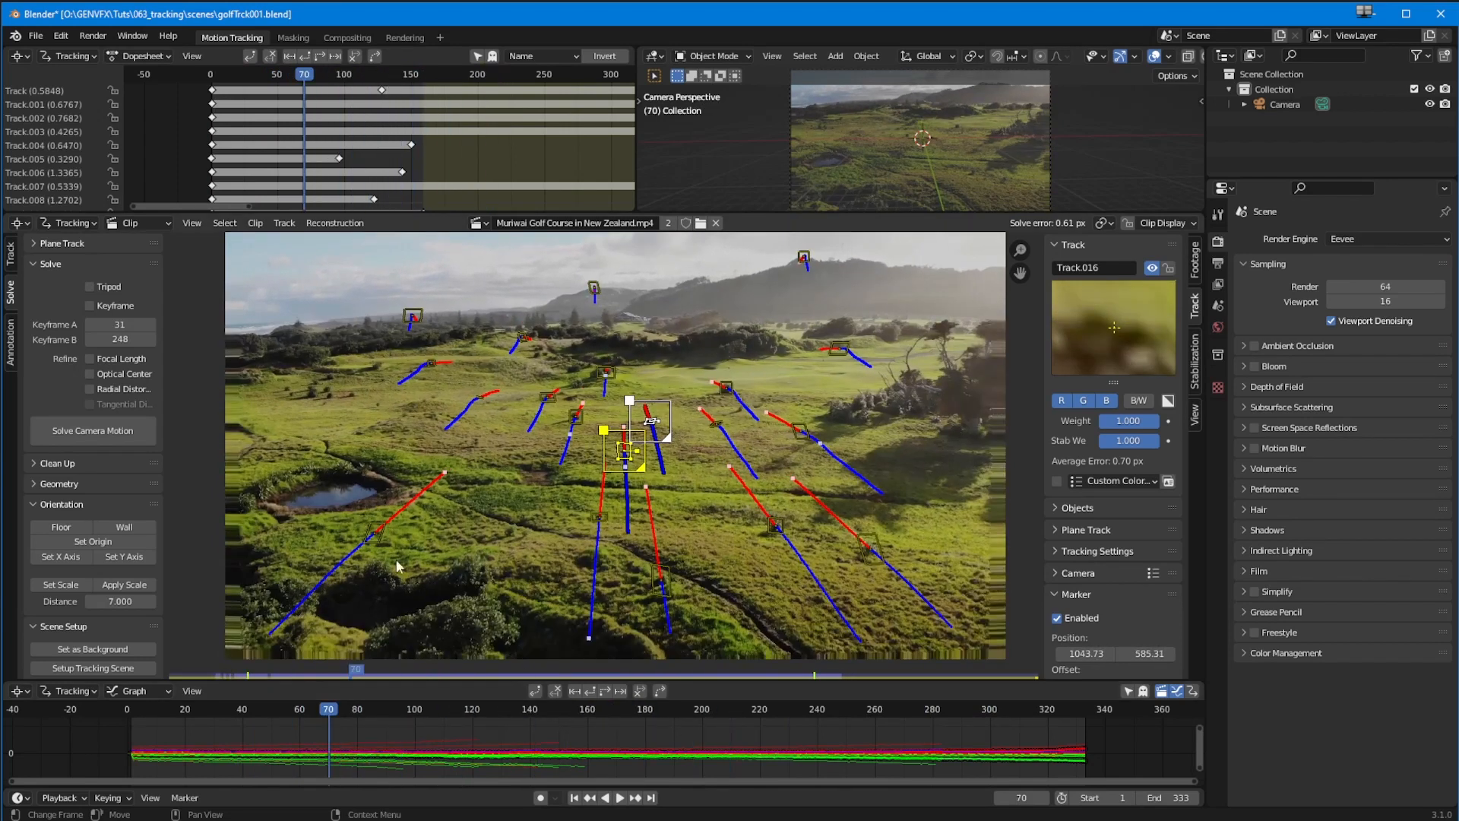
left_click(85, 669)
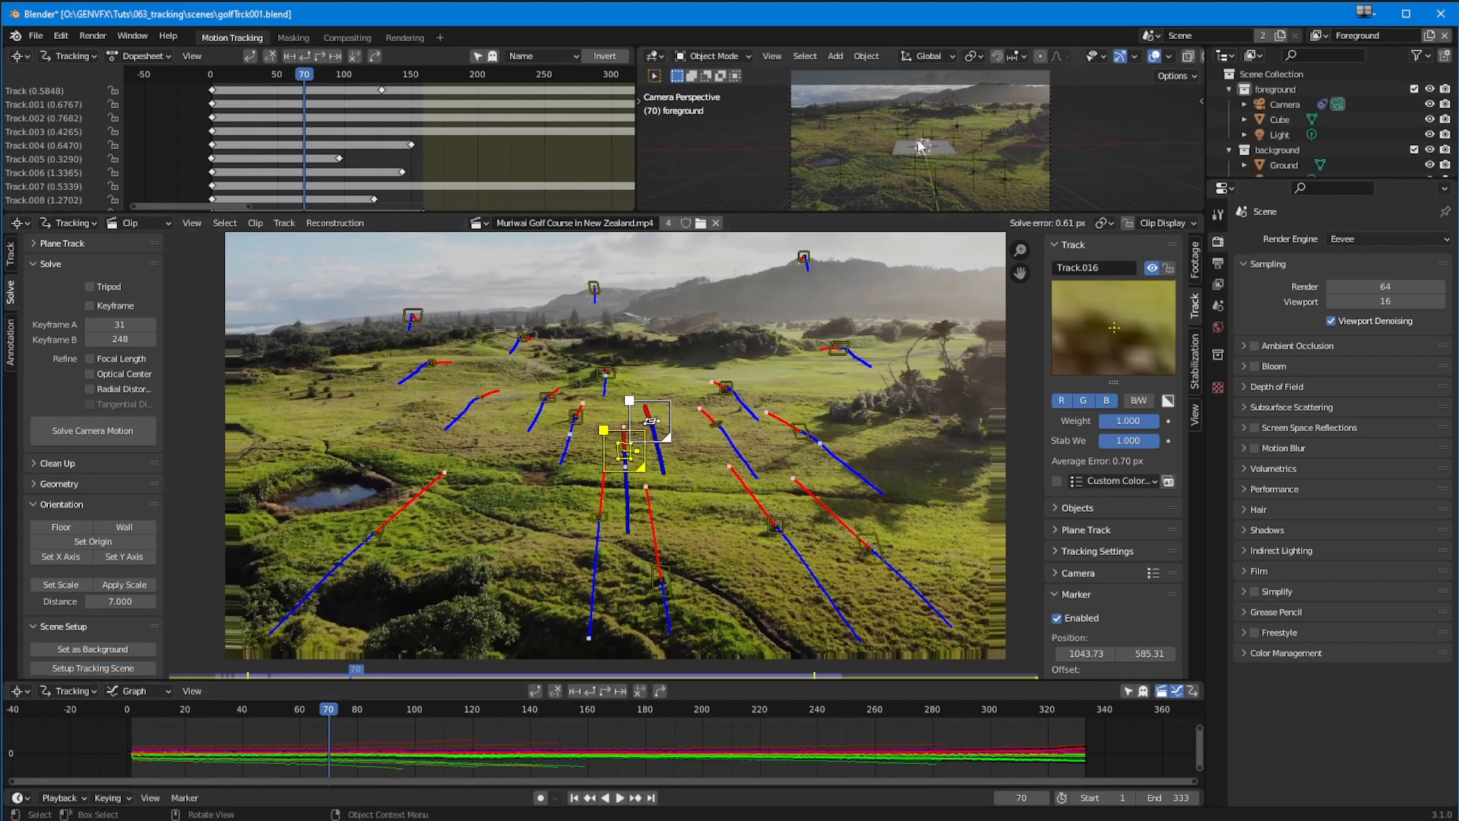
mouse_move(365, 730)
left_mouse_down()
mouse_move(980, 726)
mouse_move(640, 709)
mouse_move(248, 713)
mouse_move(374, 722)
left_mouse_up()
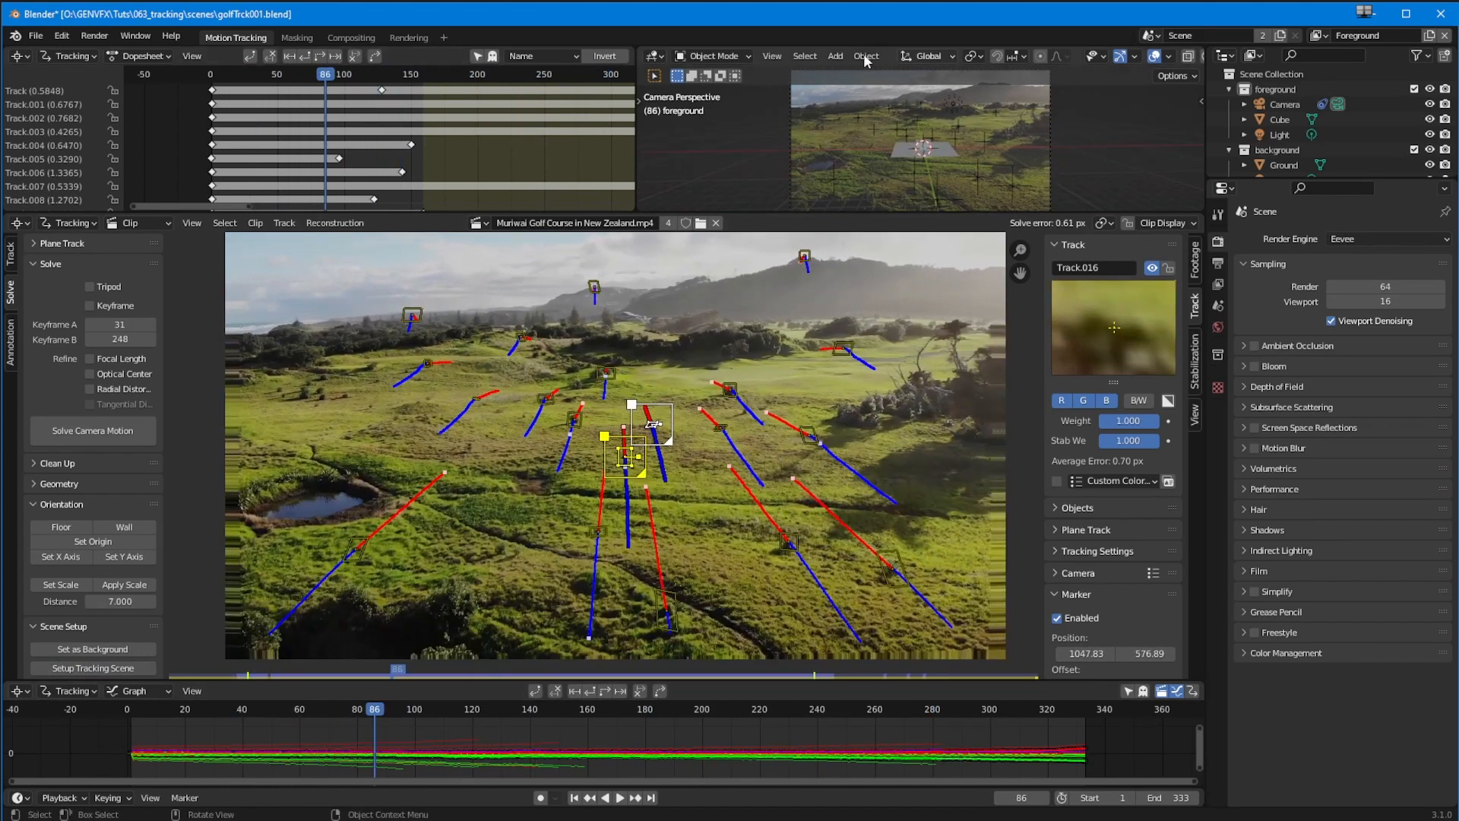
Add a General Layout workspace, view the scene through the camera and scrub the clip to check the test objects
left_click(441, 37)
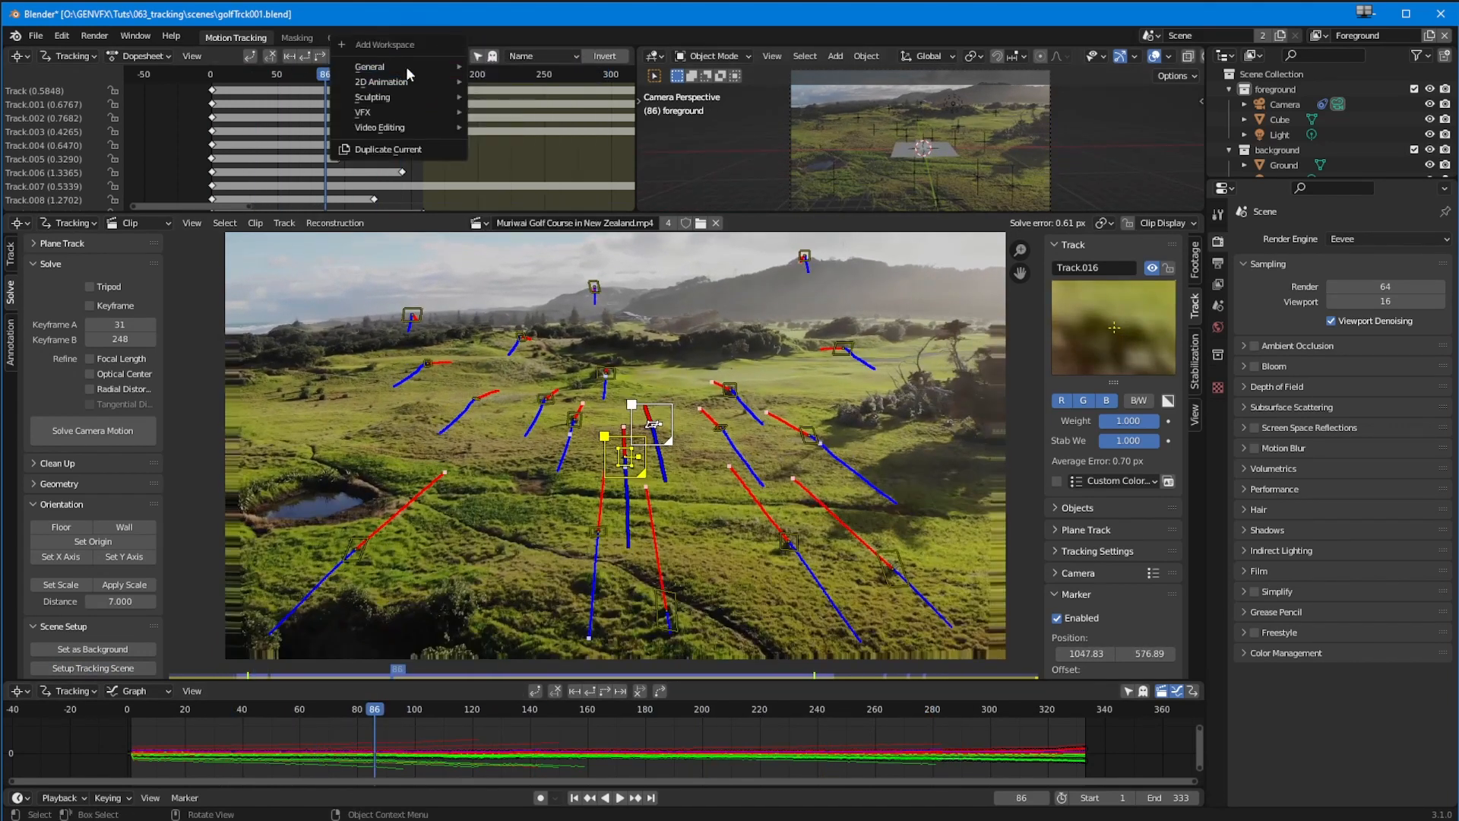
mouse_move(406, 66)
left_click(512, 112)
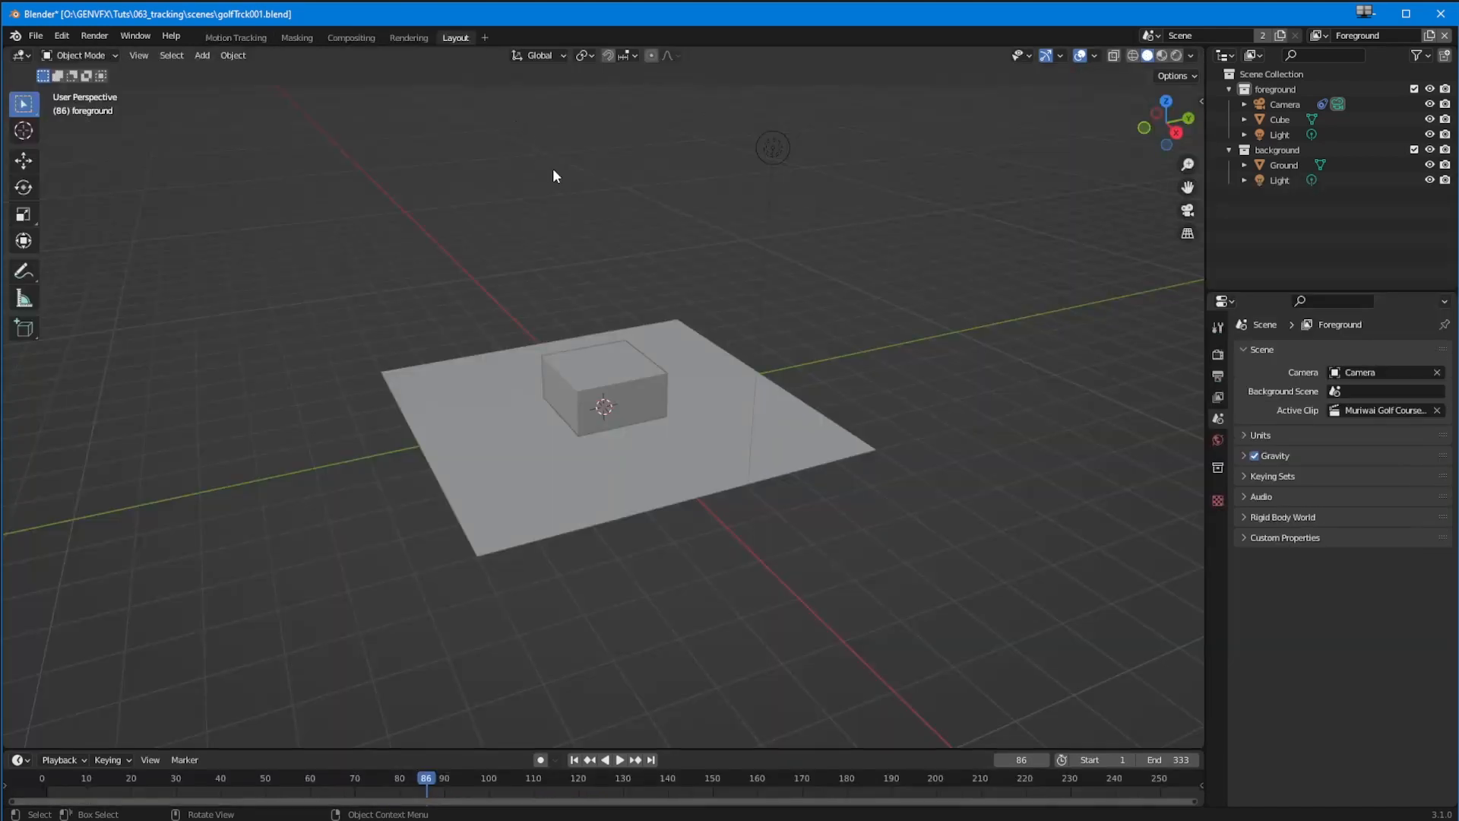
key("KP_0")
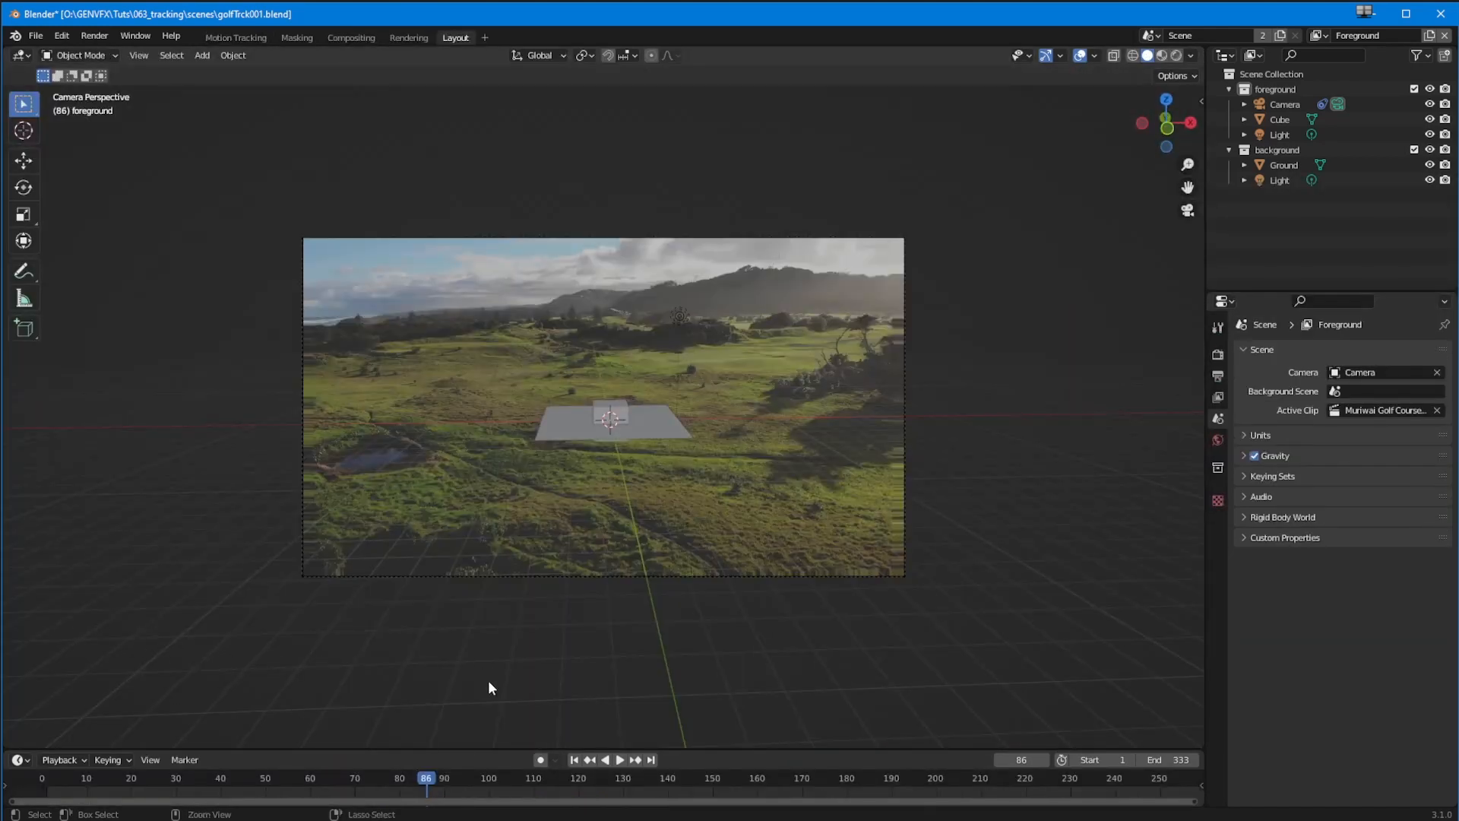
middle_click_drag(518, 604, 530, 522, "ctrl")
left_click_drag(47, 778, 775, 795)
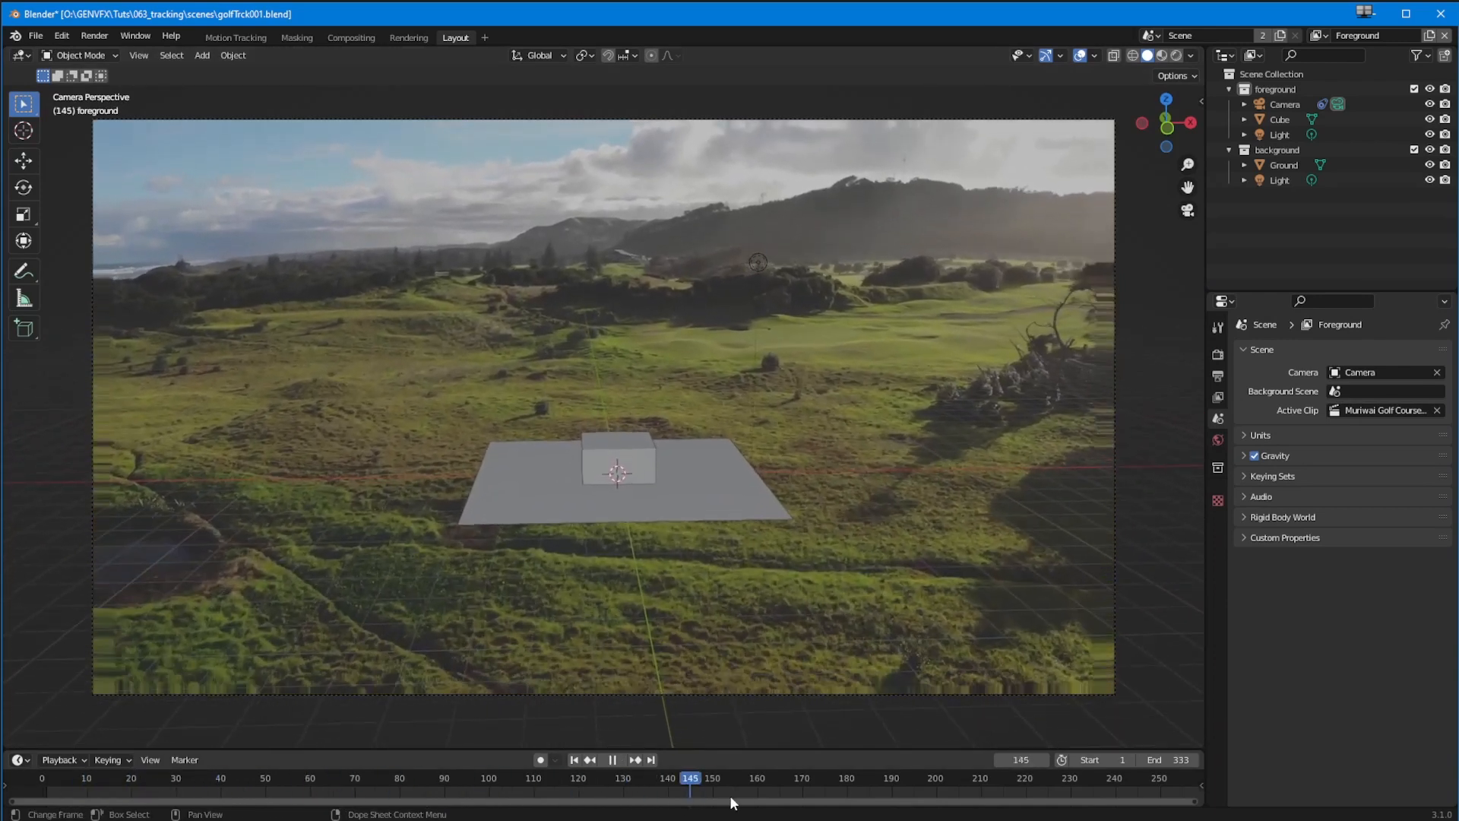
Move the cube up 1 m along the Z axis so it sits on the ground plane
left_click(545, 532)
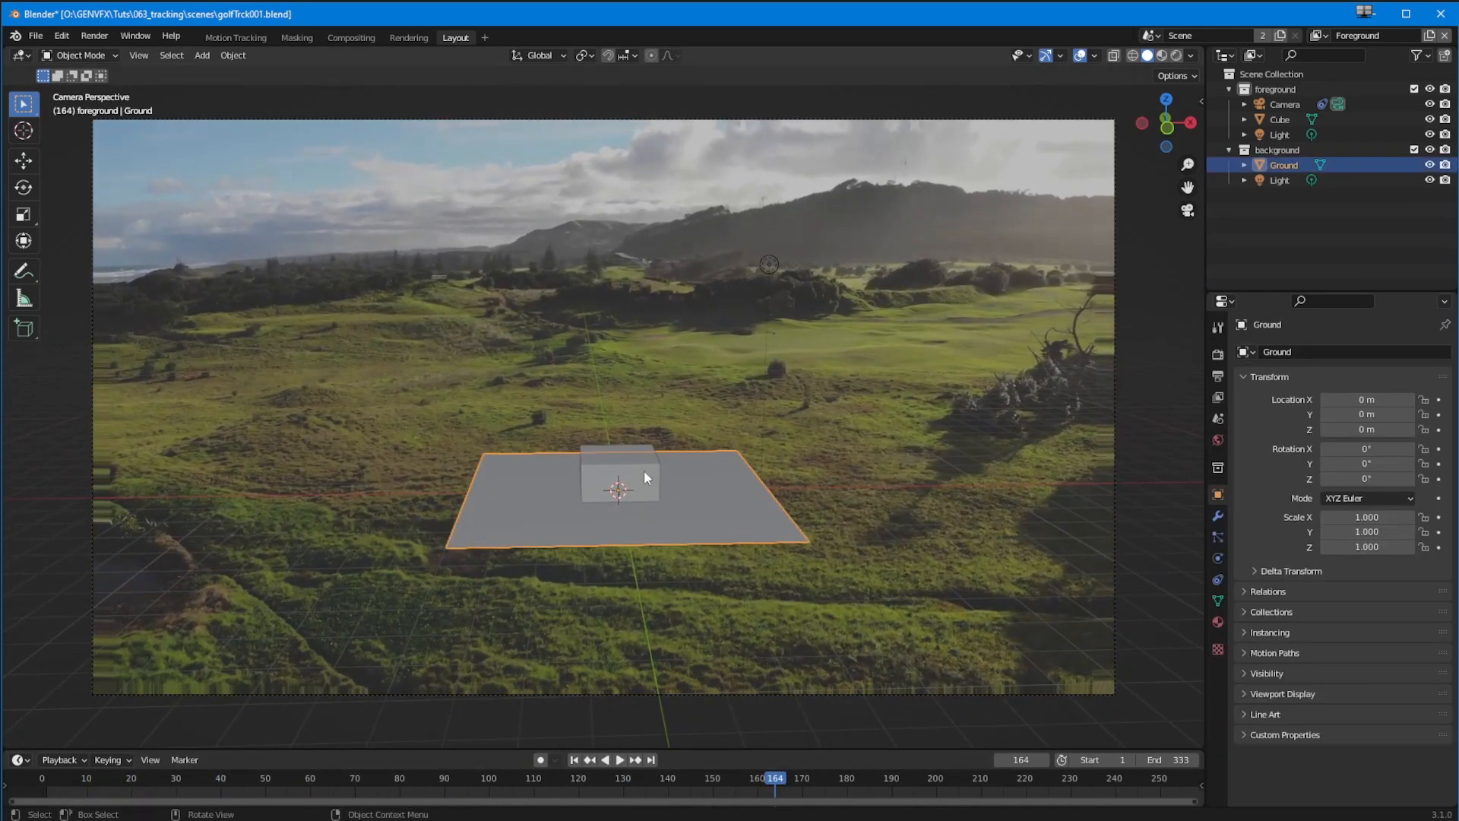
left_click(594, 520)
key("g")
key("z")
key("1")
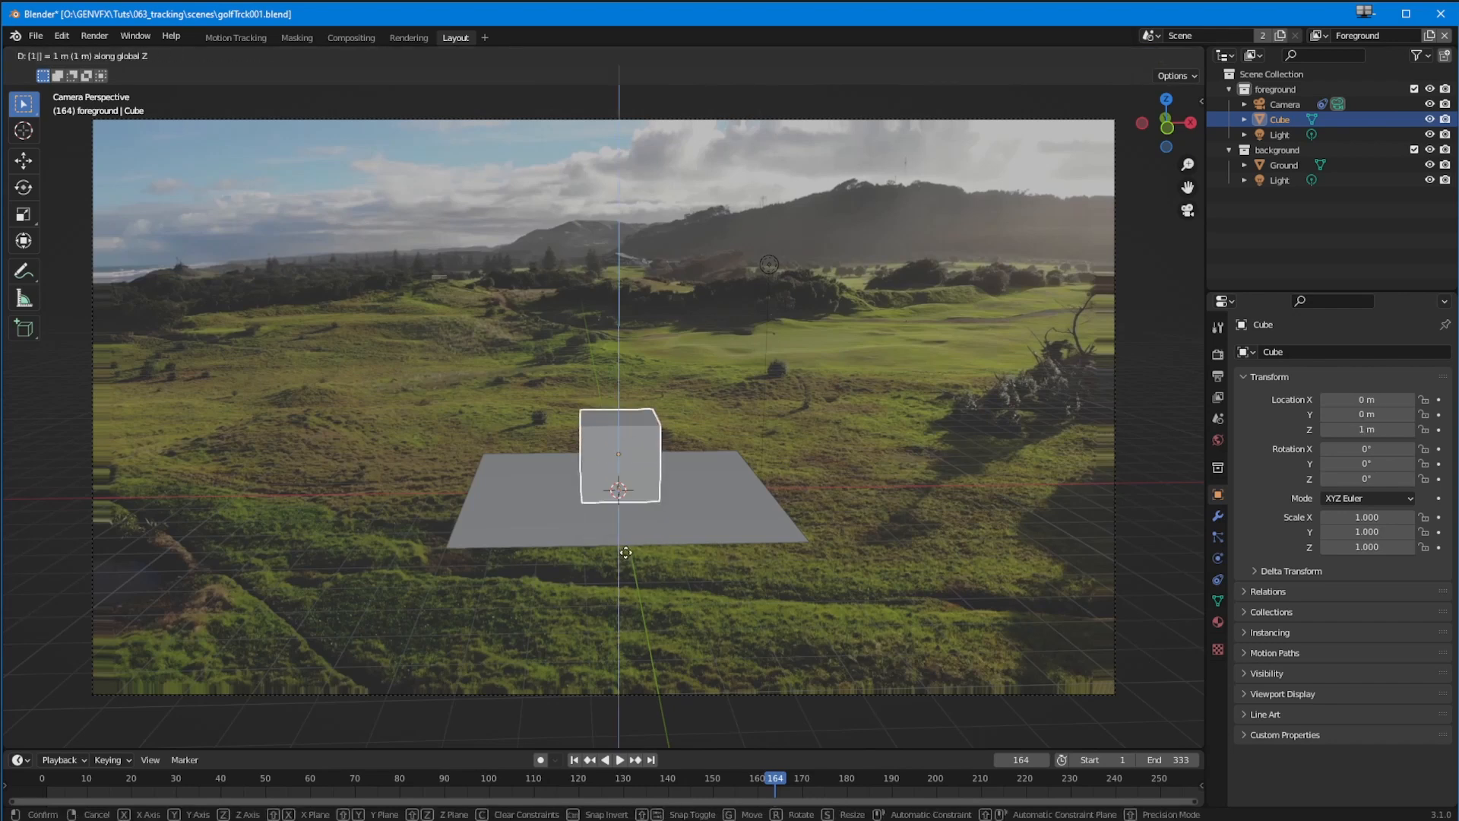
key("Return")
Scrub and play the clip to check the cube's tracking against the ground, and save the file as golfTrck002.blend
left_click_drag(58, 780, 350, 767)
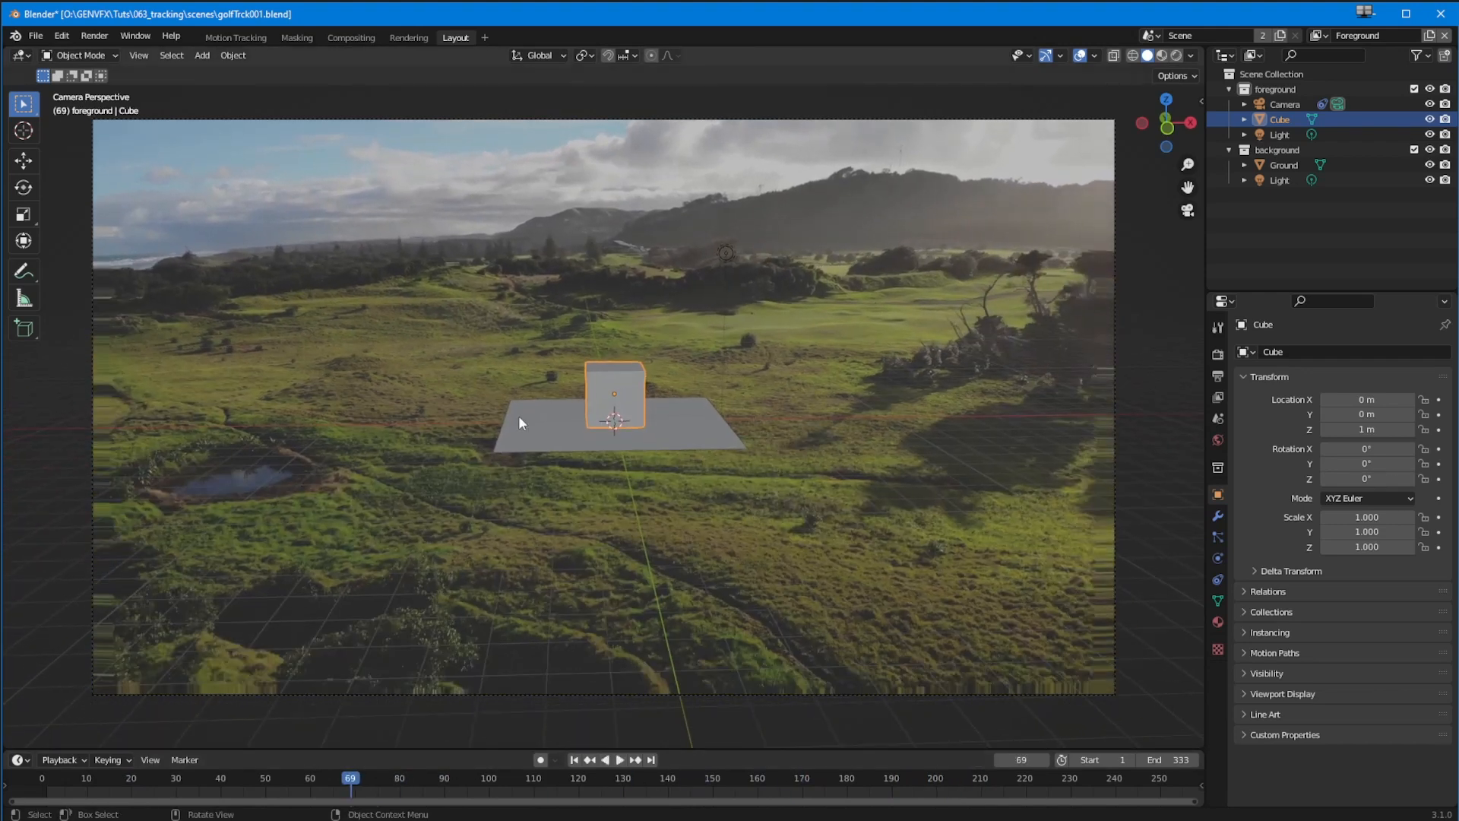
left_click_drag(65, 770, 430, 787)
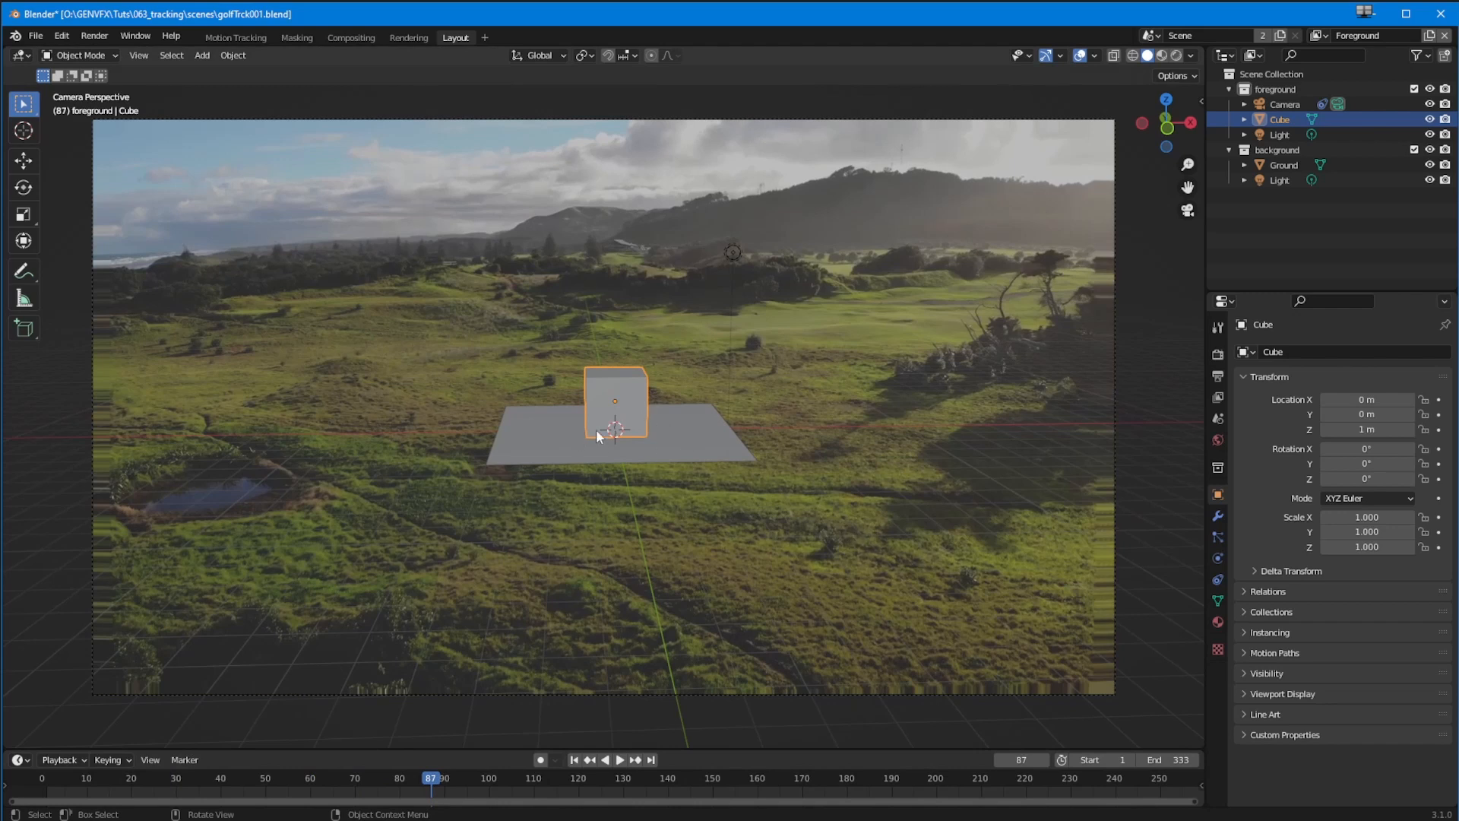
left_click_drag(58, 777, 699, 795)
left_click(573, 760)
key("space")
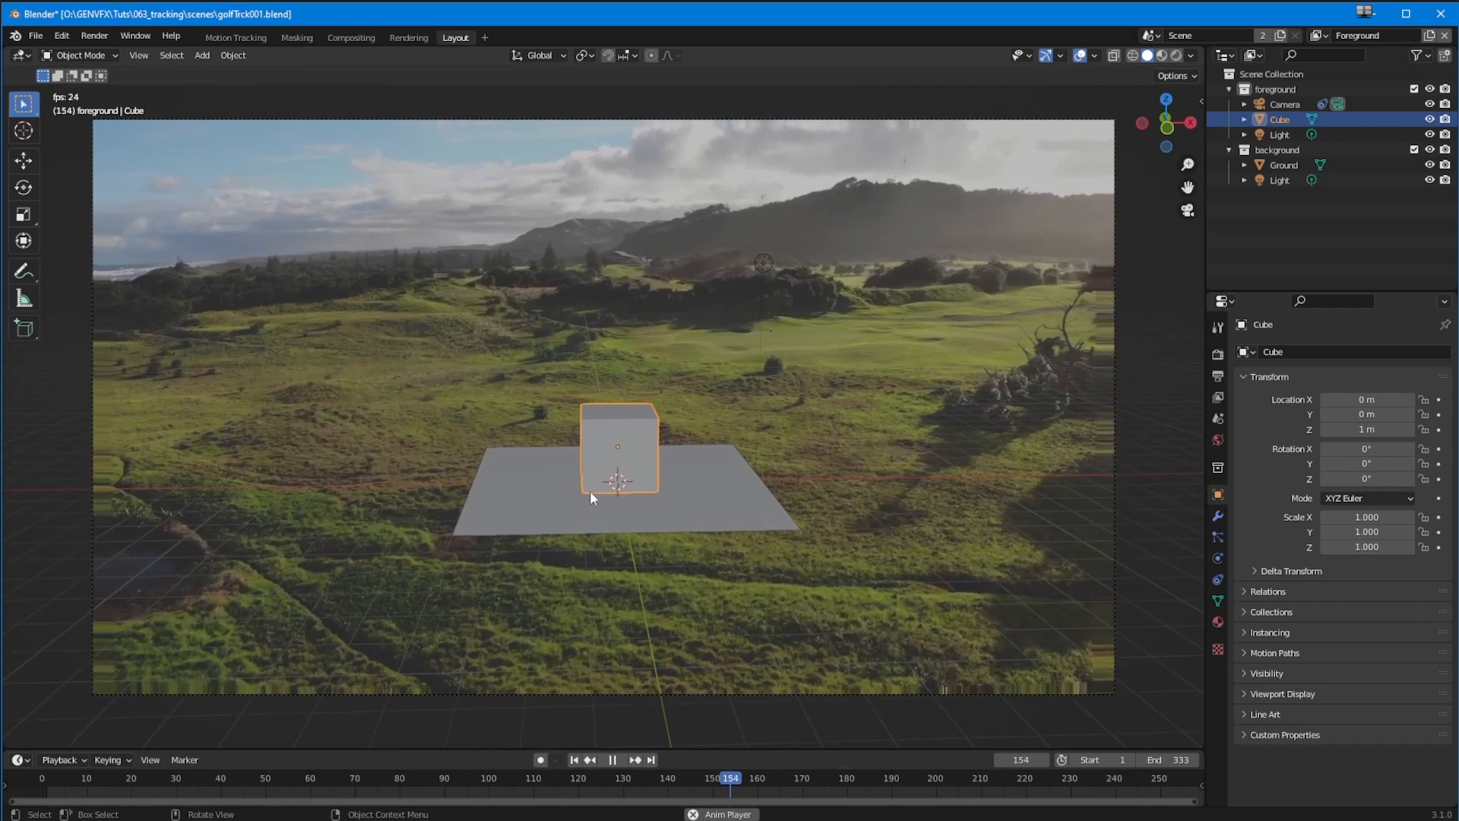
left_click(611, 763)
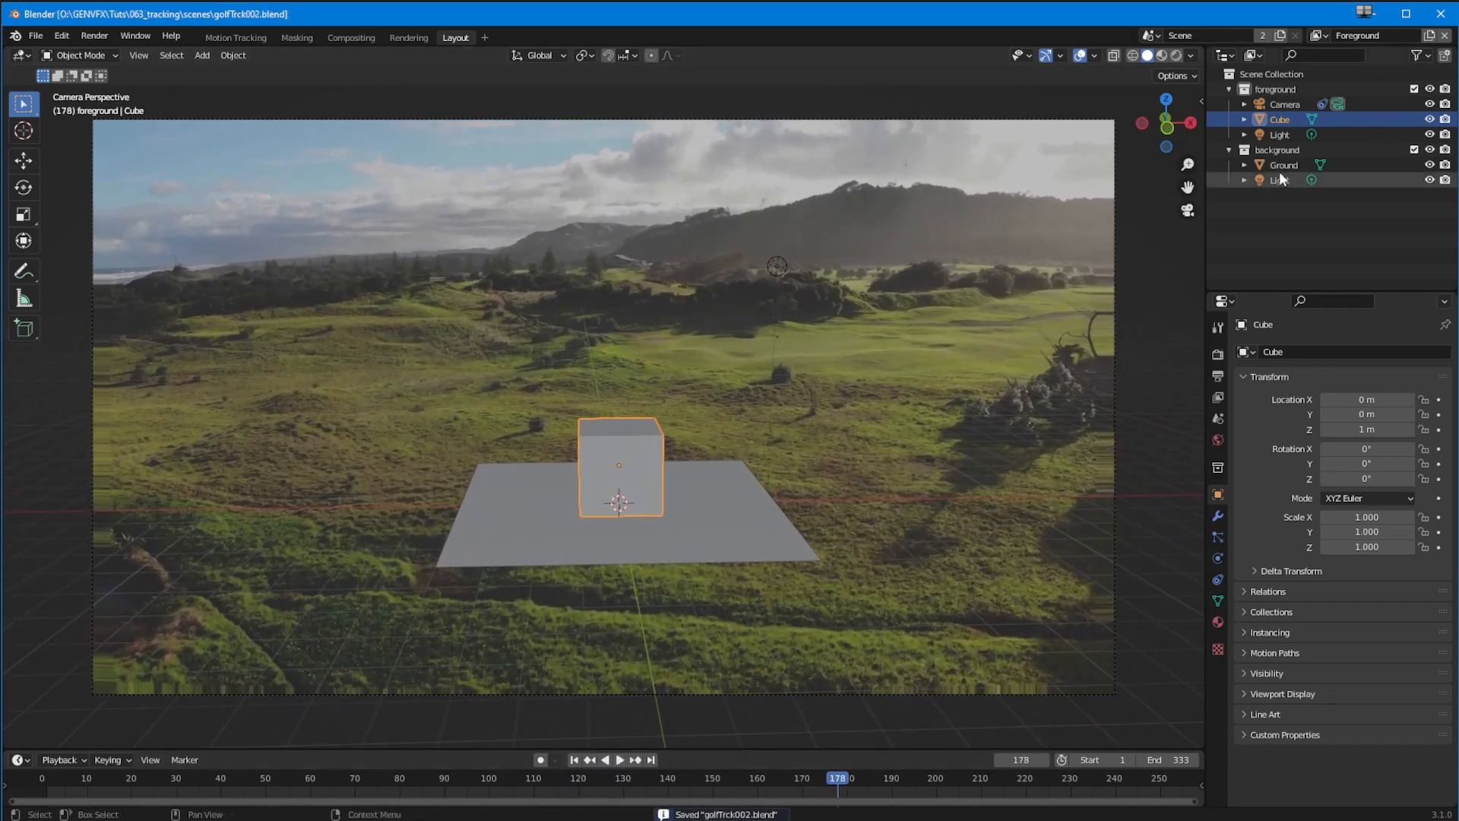
Inspect the Ground plane, background collection and cube in the outliner, and check the scene's available view layers
left_click(1279, 169)
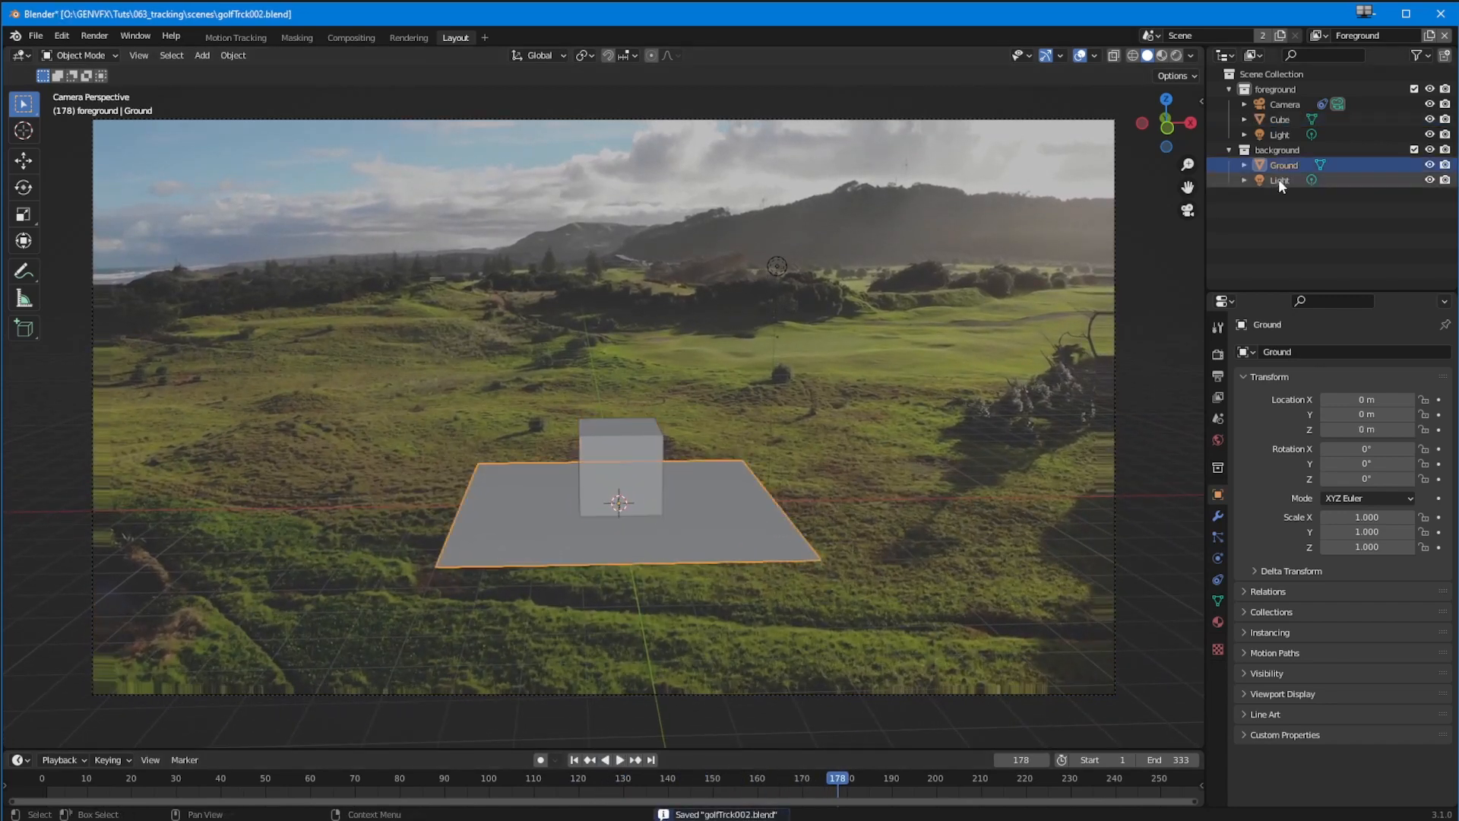
left_click(1274, 153)
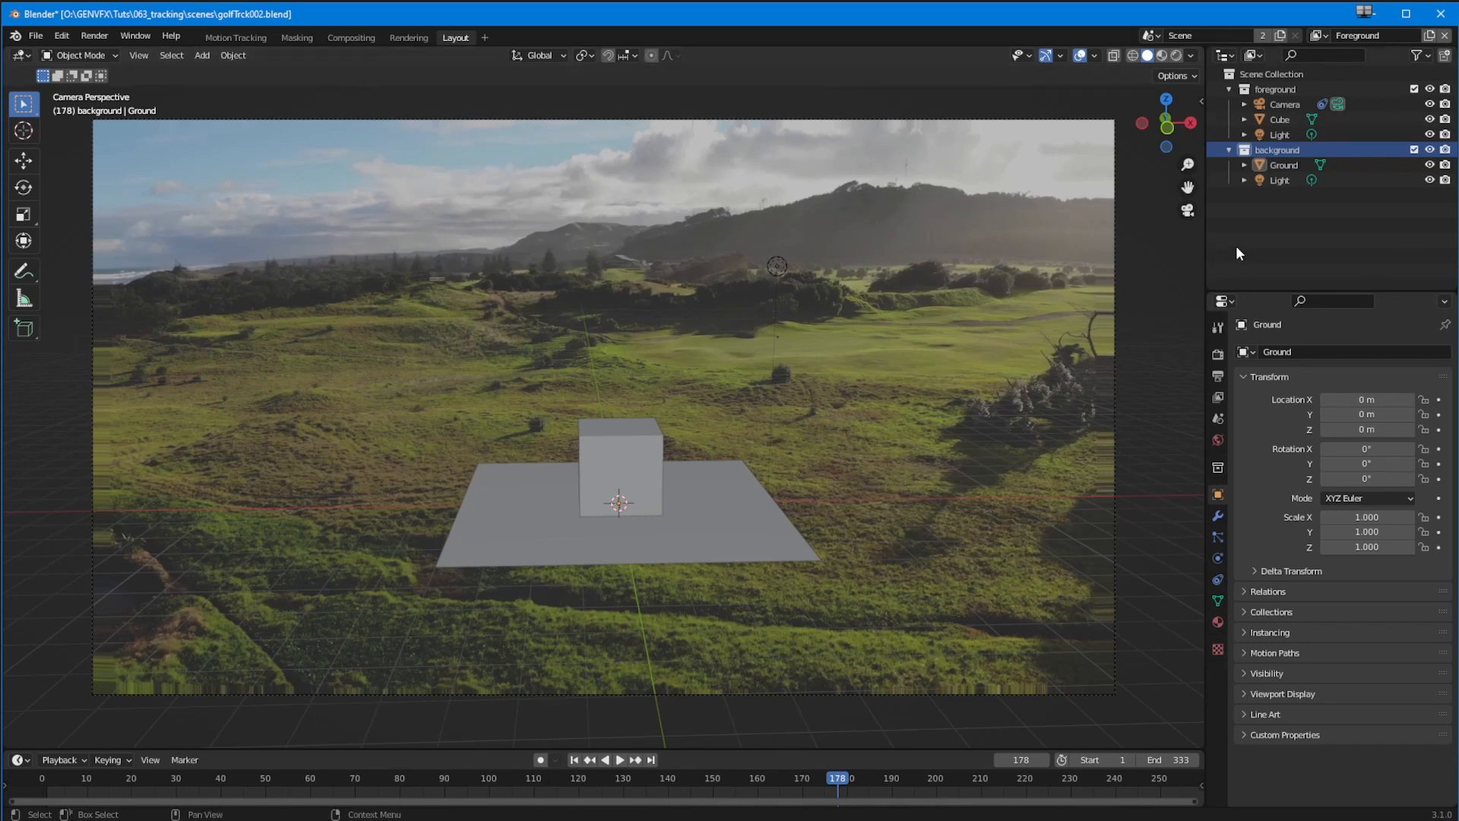
left_click(1284, 164)
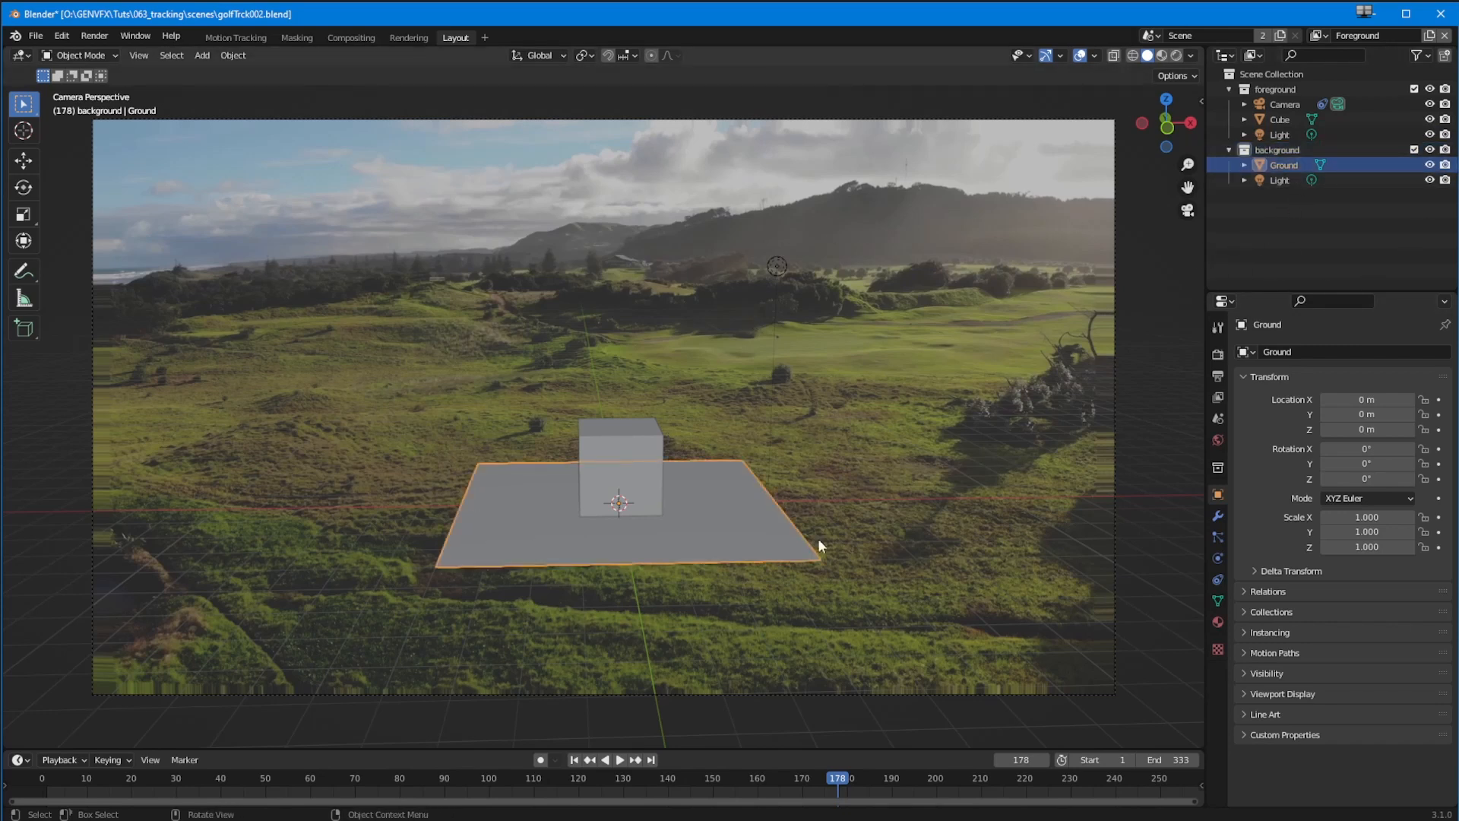
left_click(596, 450)
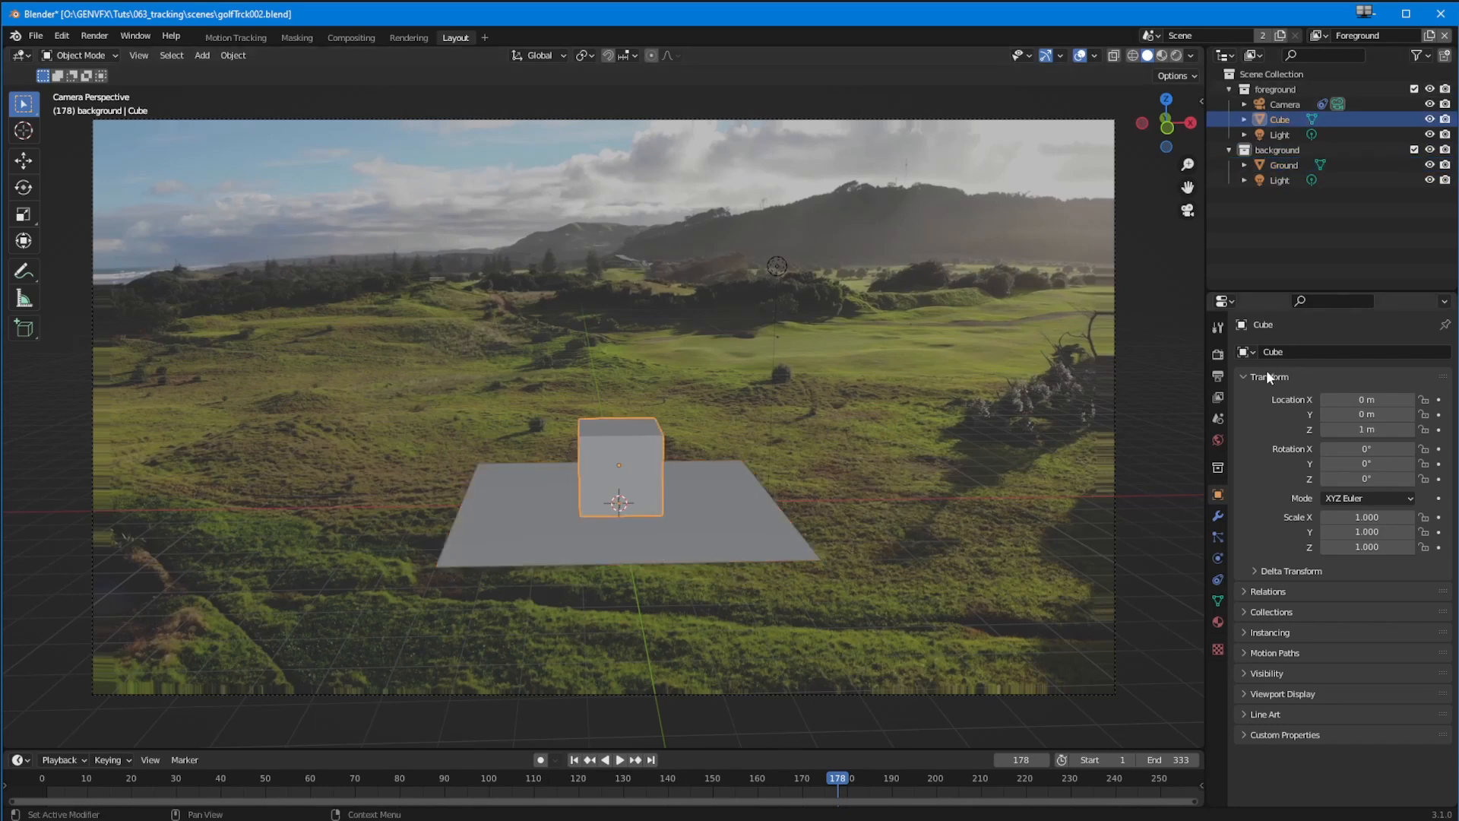
left_click(1318, 36)
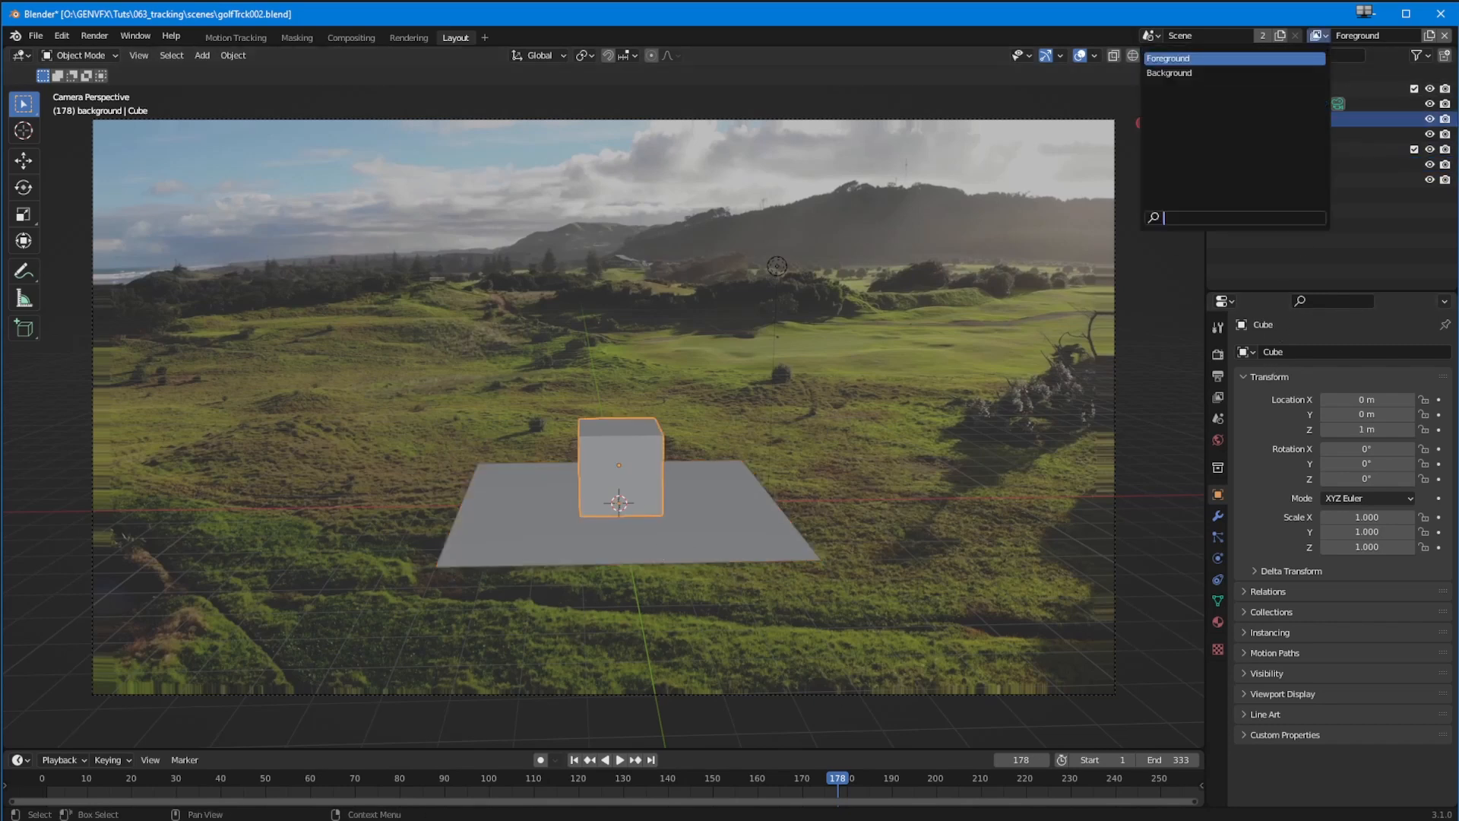
left_click(1324, 35)
left_click(1323, 35)
left_click(1324, 33)
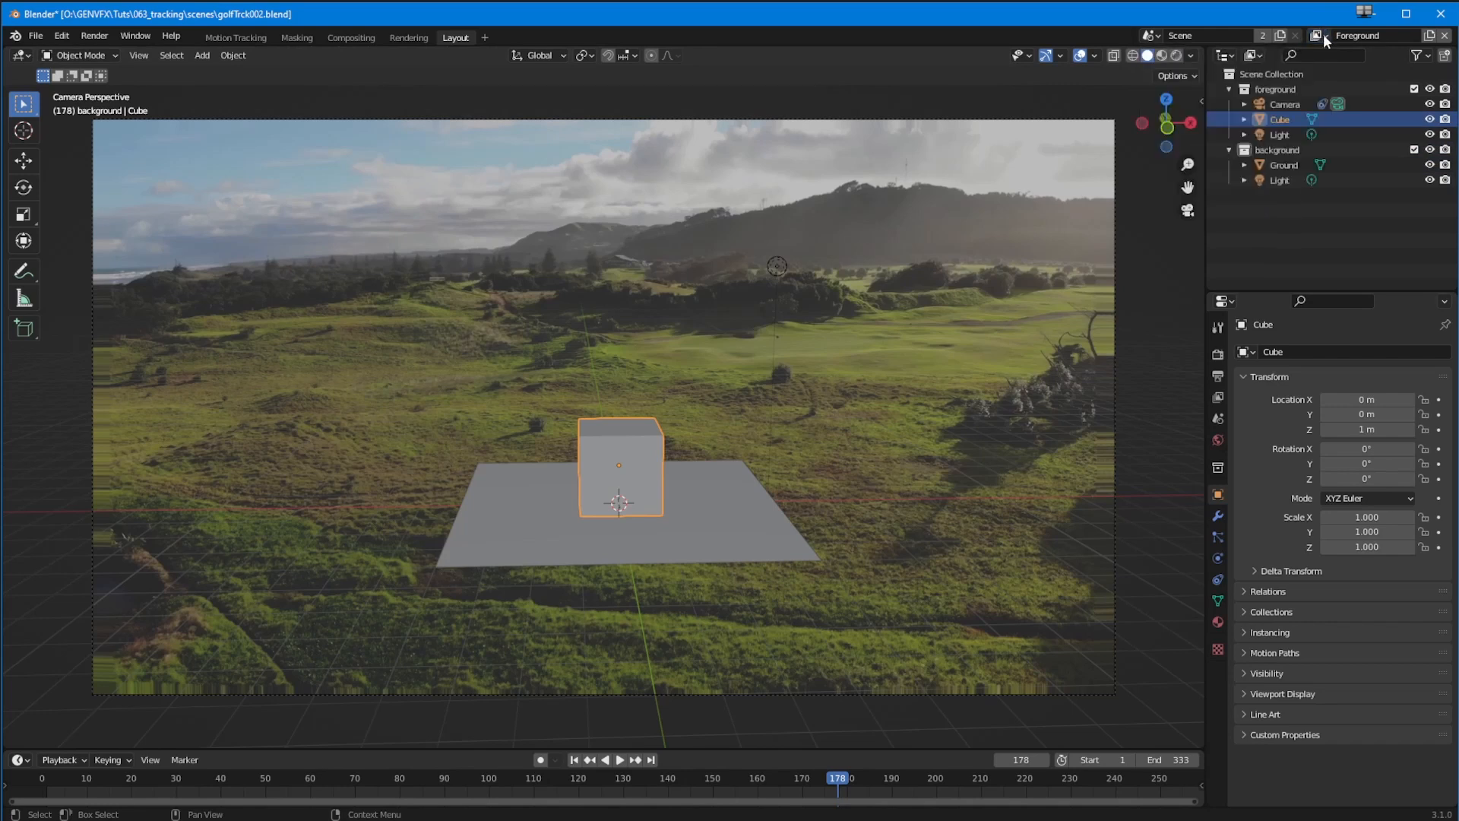
Show all restriction toggles in the outliner, including holdout and indirect only, and widen it to inspect the Ground entry
left_click(1417, 57)
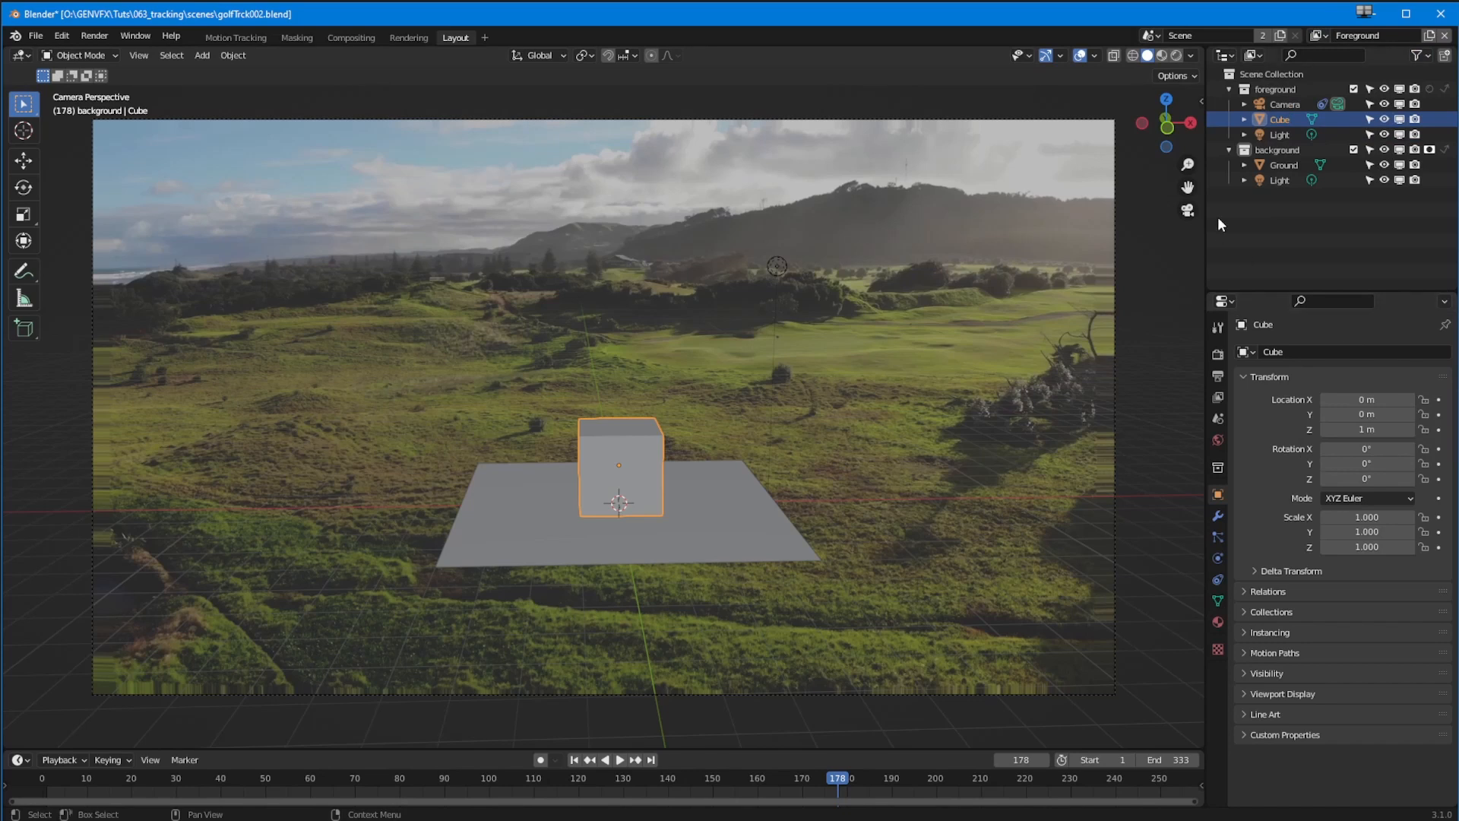
left_click_drag(1204, 218, 1188, 218)
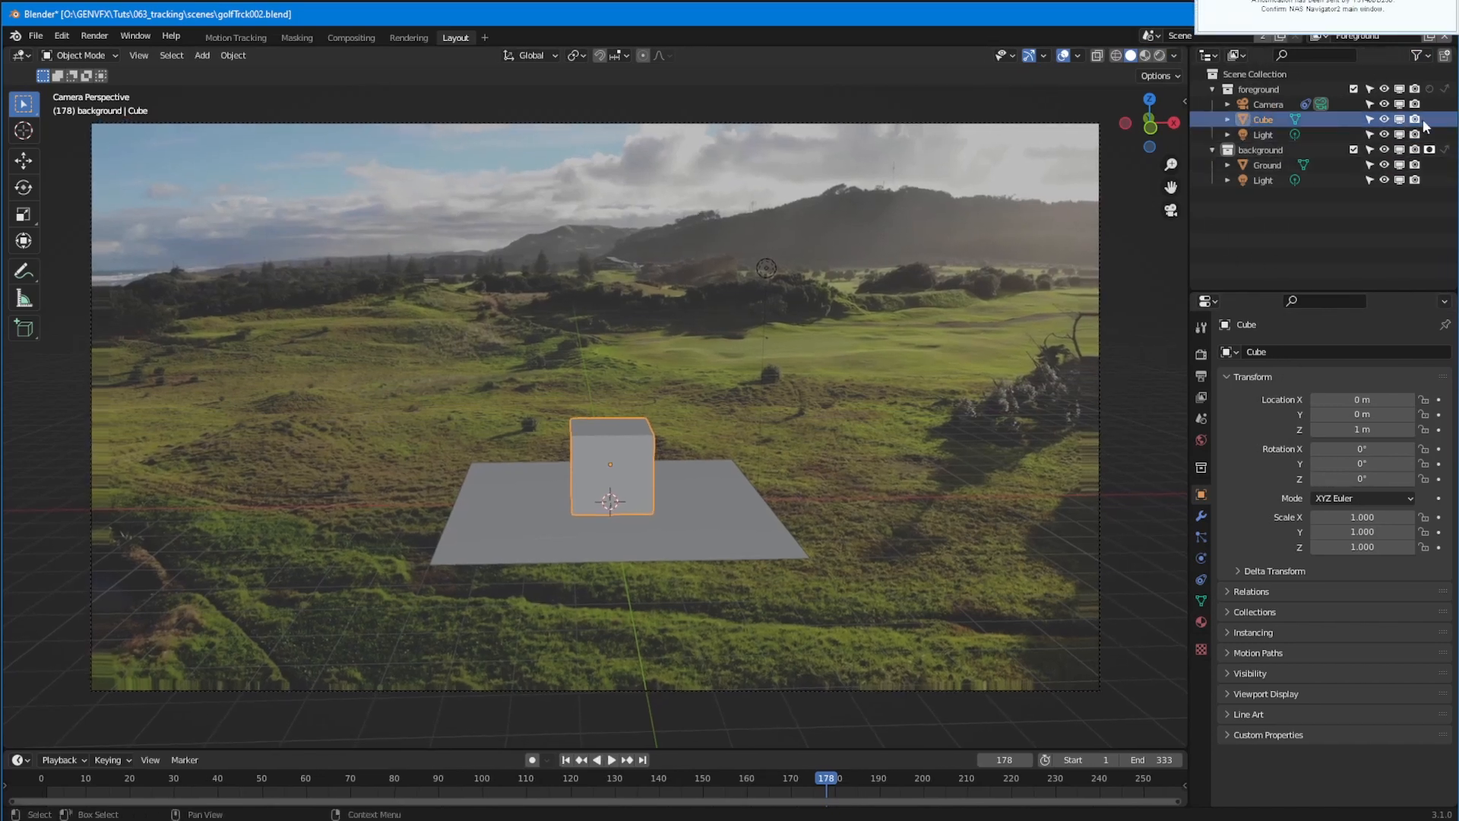
left_click(1263, 166)
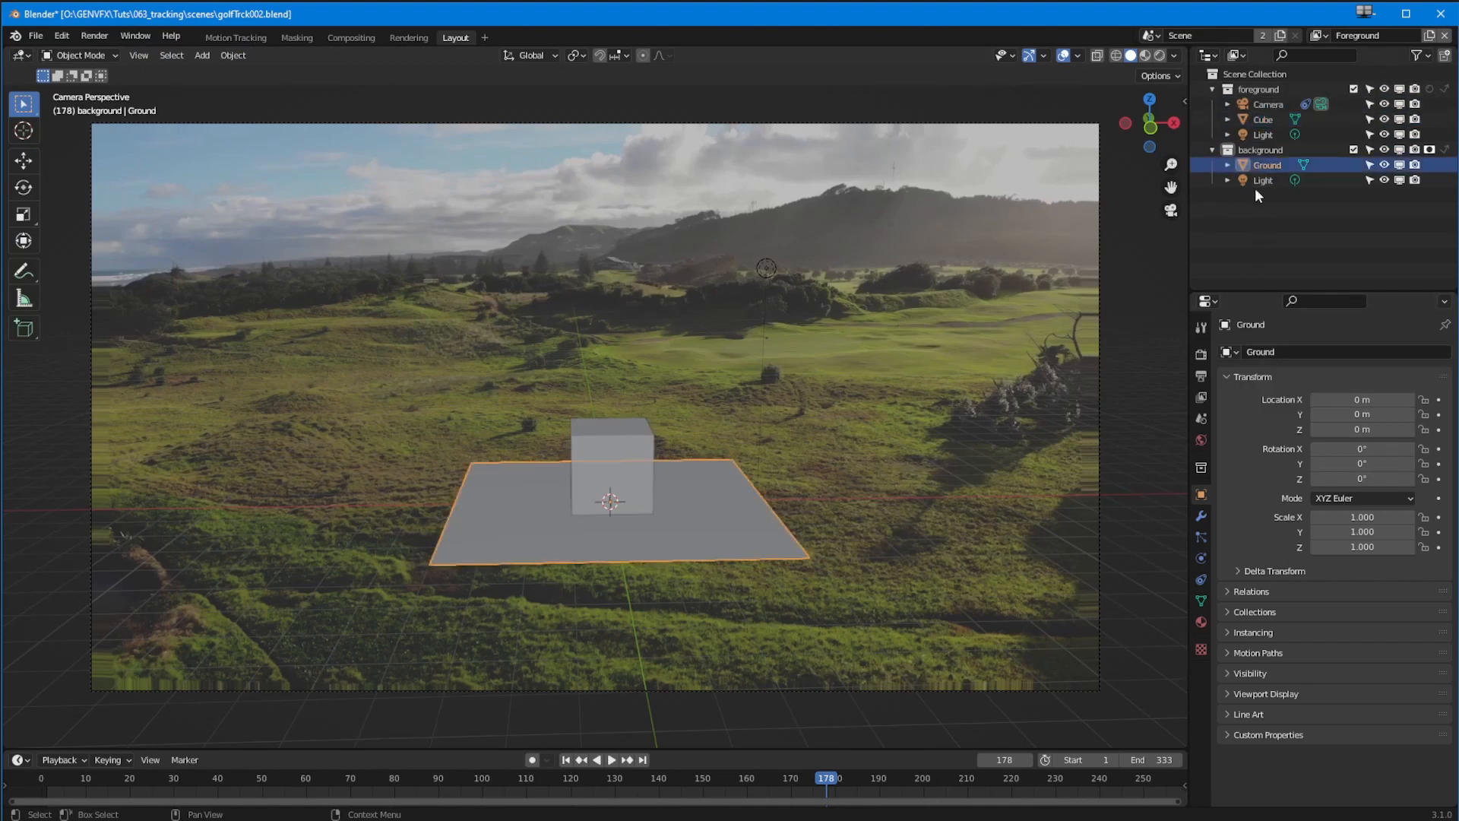
Change the light's type to Sun and set its rotation to 0° on X and about 50° on Y
left_click(1261, 132)
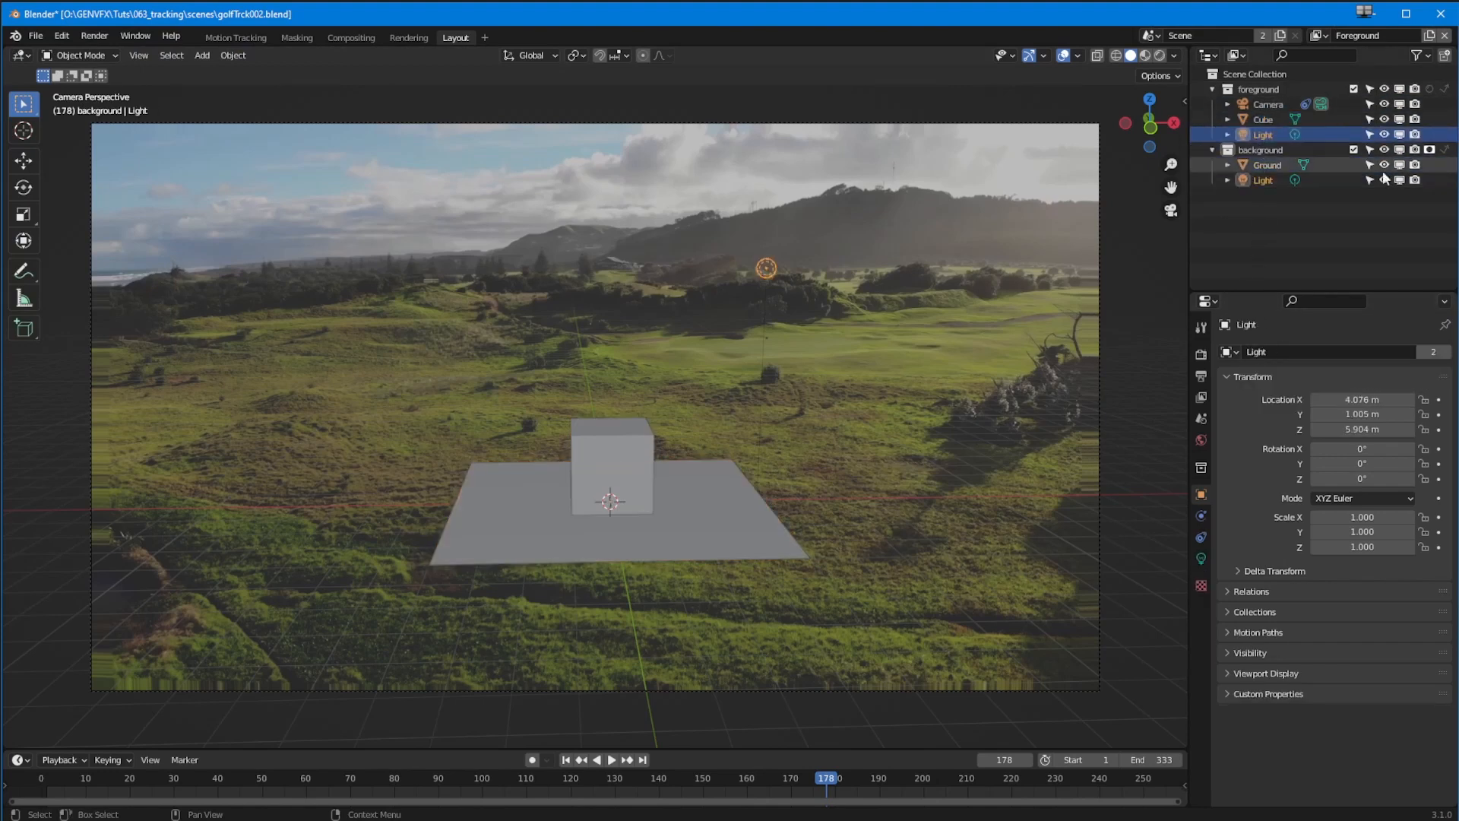
left_click(1201, 556)
left_click(1299, 420)
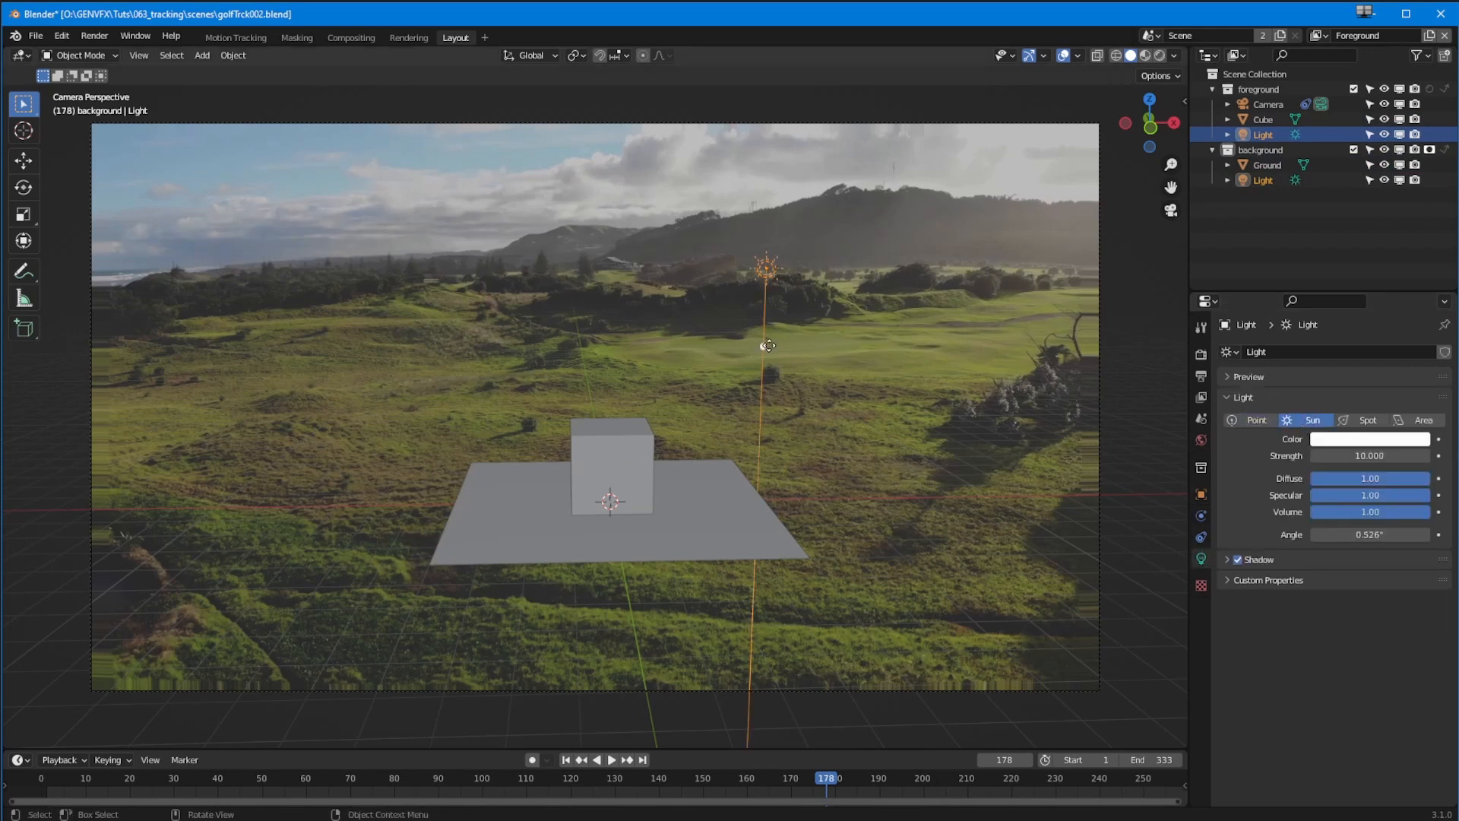
key("n")
left_click(1077, 198)
type("0")
key("Return")
left_click_drag(1085, 214, 1254, 217)
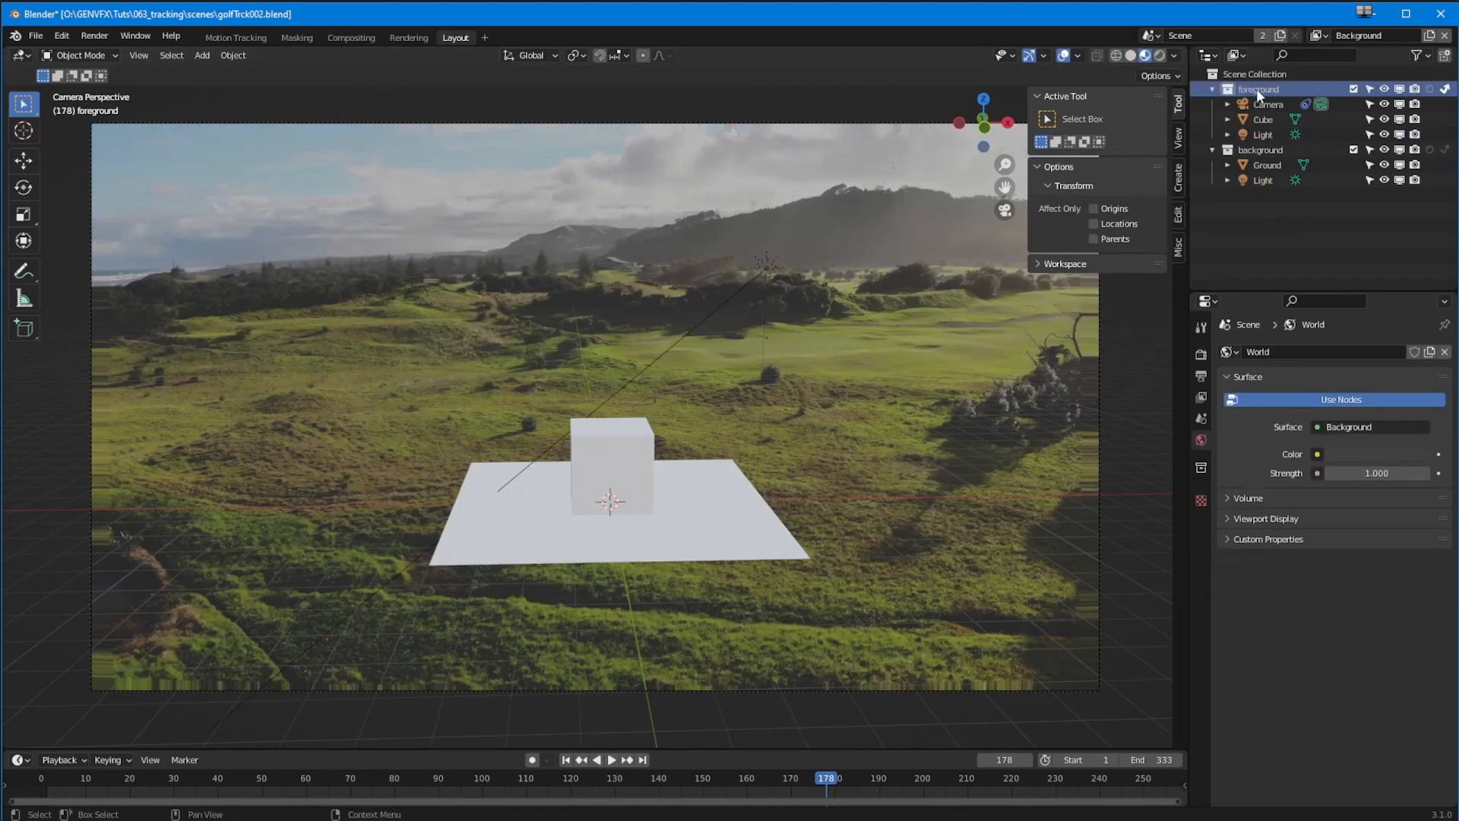
Set the render engine to Cycles and display the camera view with rendered shading
left_click(1256, 89)
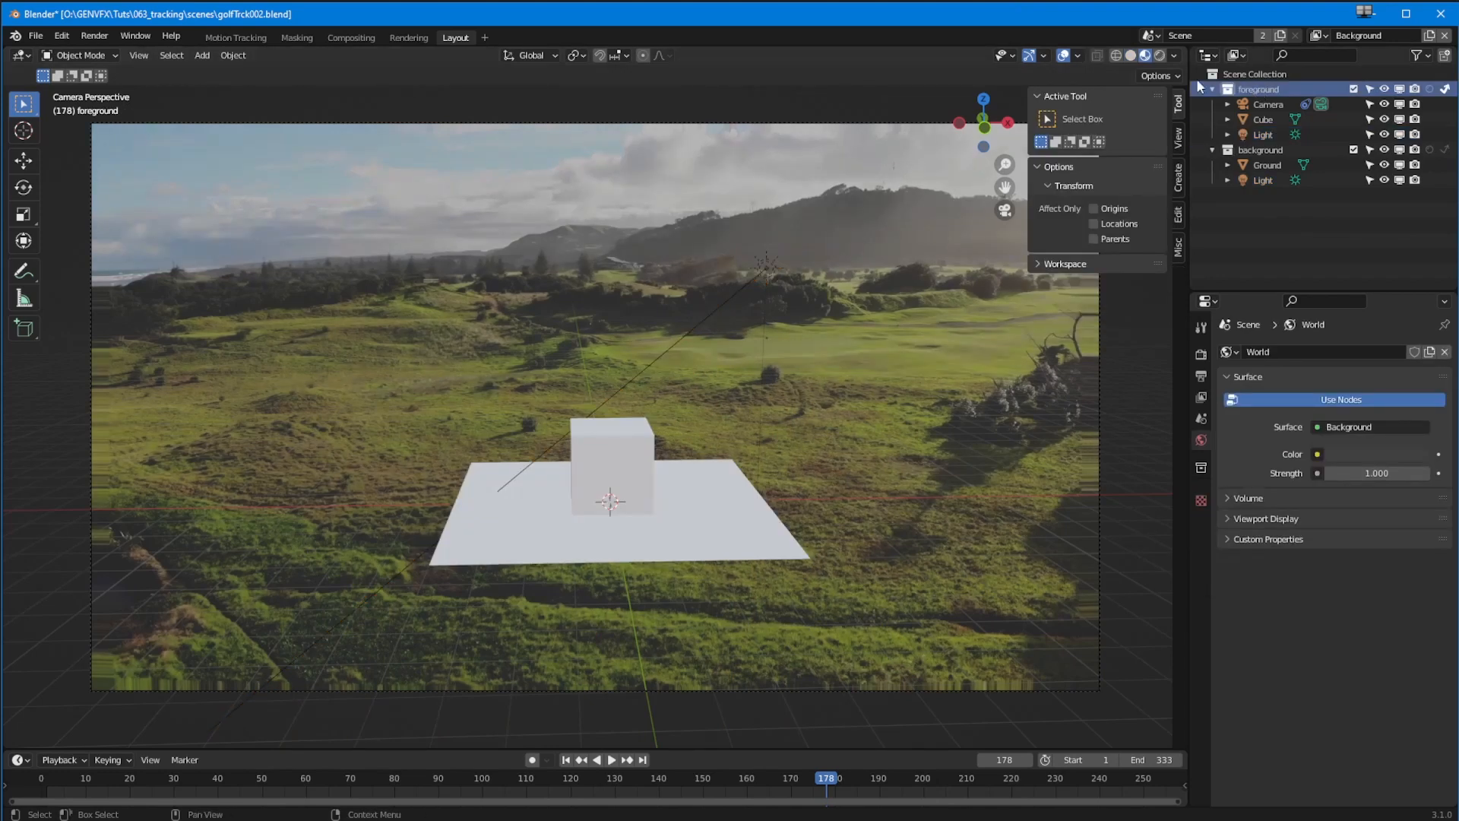
left_click(767, 266)
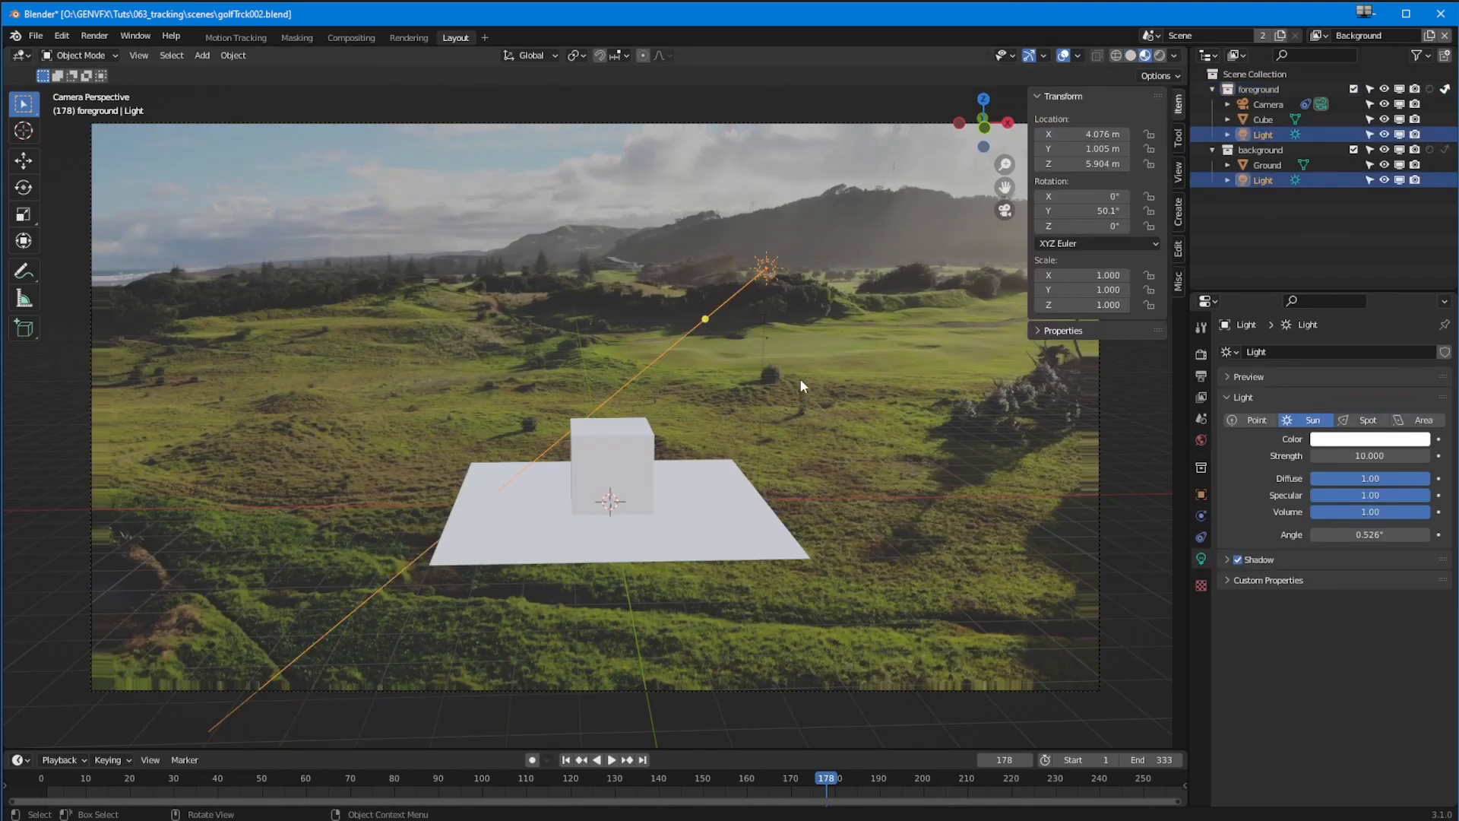
left_click(1199, 357)
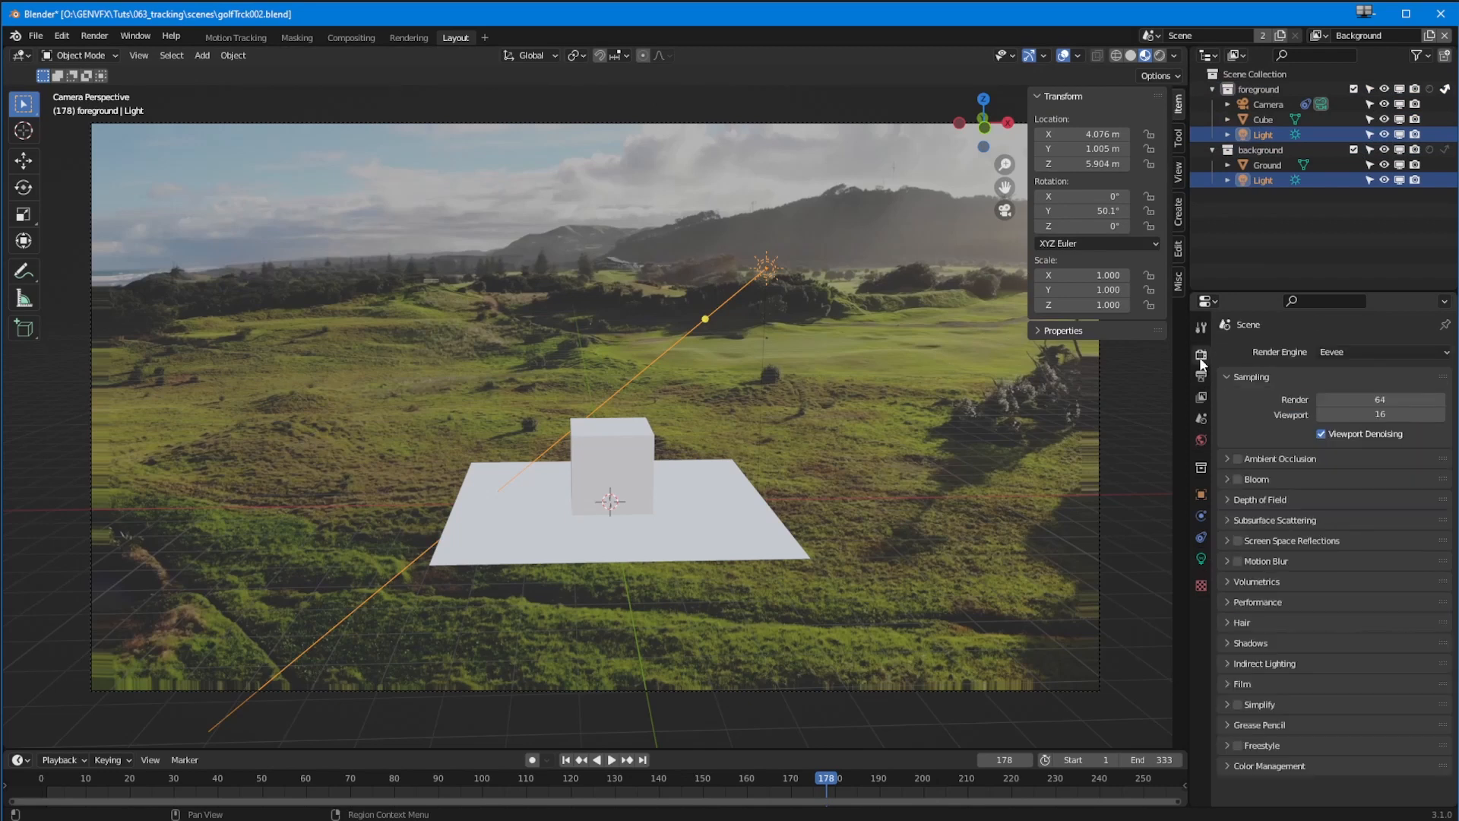
left_click(1325, 353)
left_click(1328, 389)
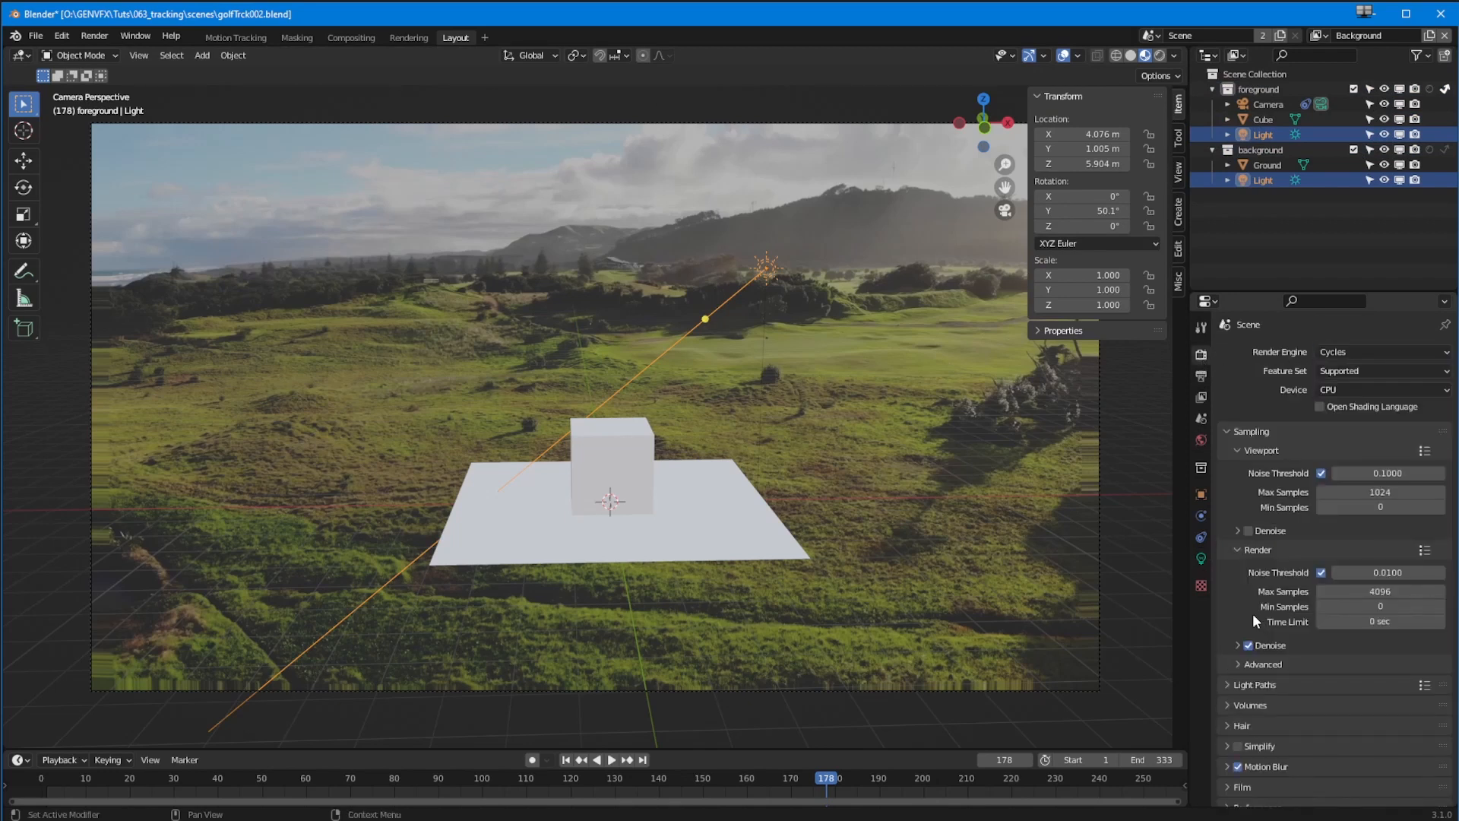
left_click(1159, 55)
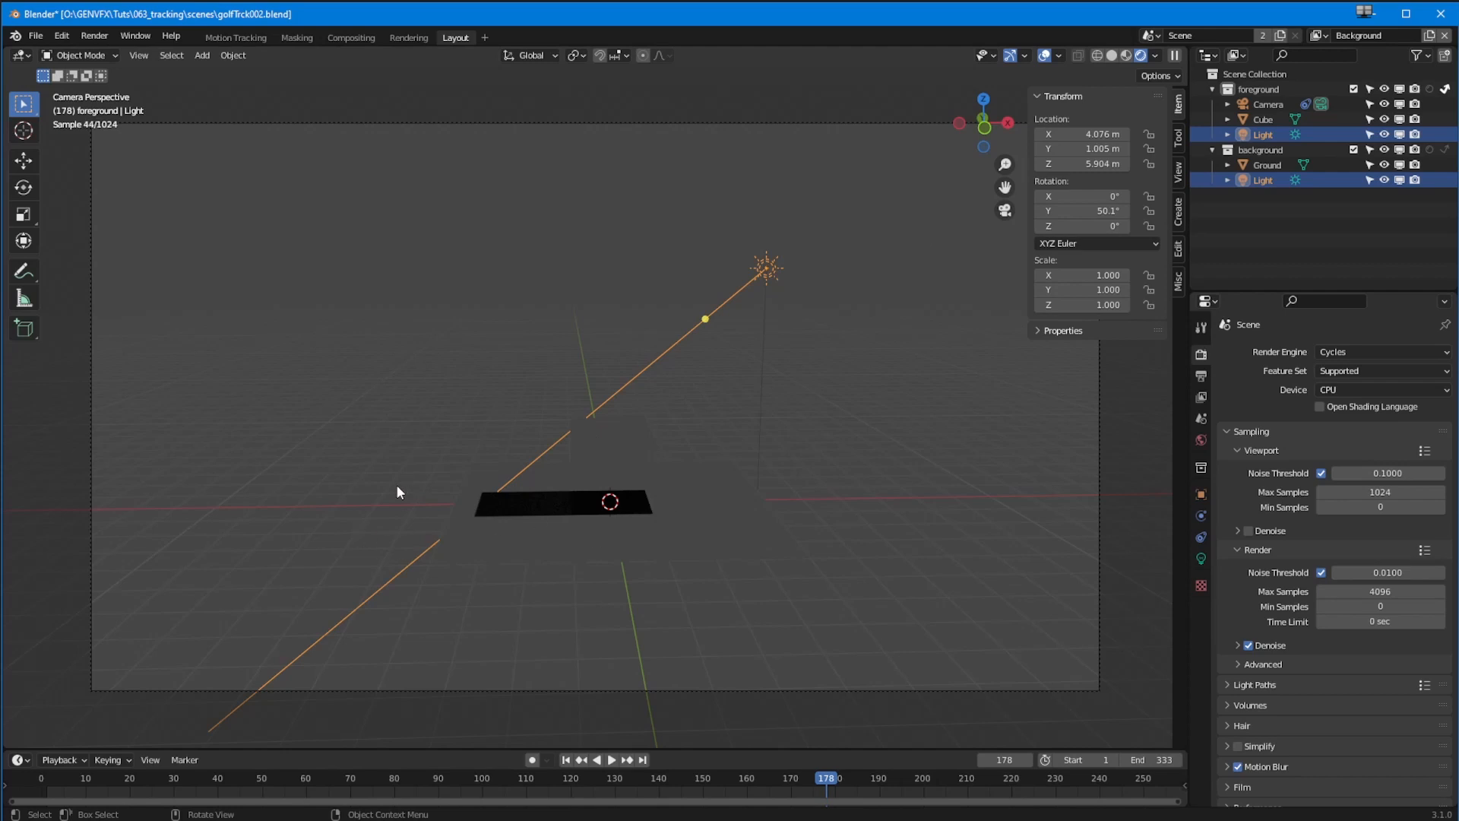
Compare the rendered Foreground and Background view layers by switching between them, checking the holdout ground and the cube's shadow
left_click(1261, 87)
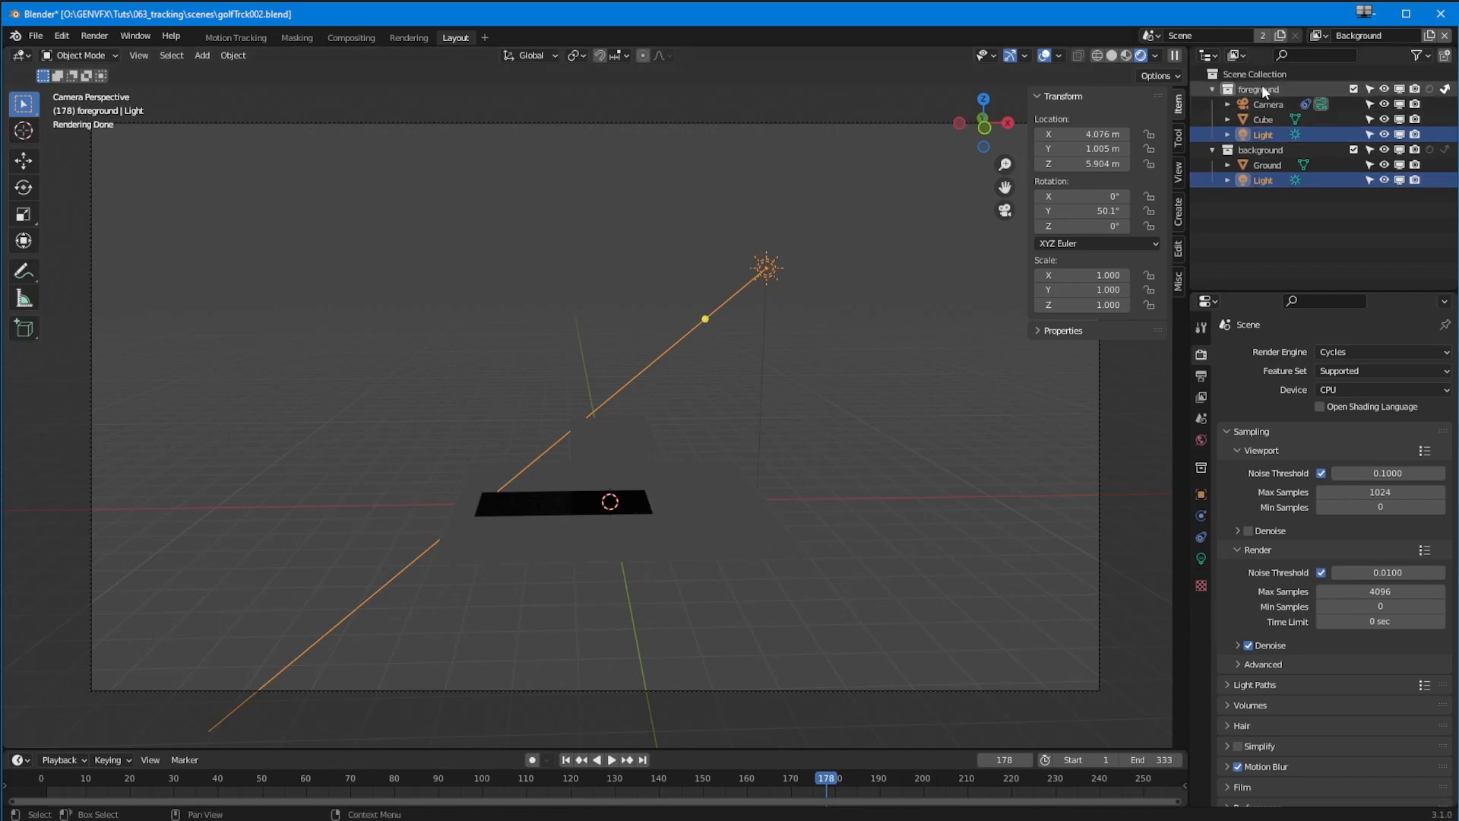
left_click(1322, 36)
left_click(1318, 58)
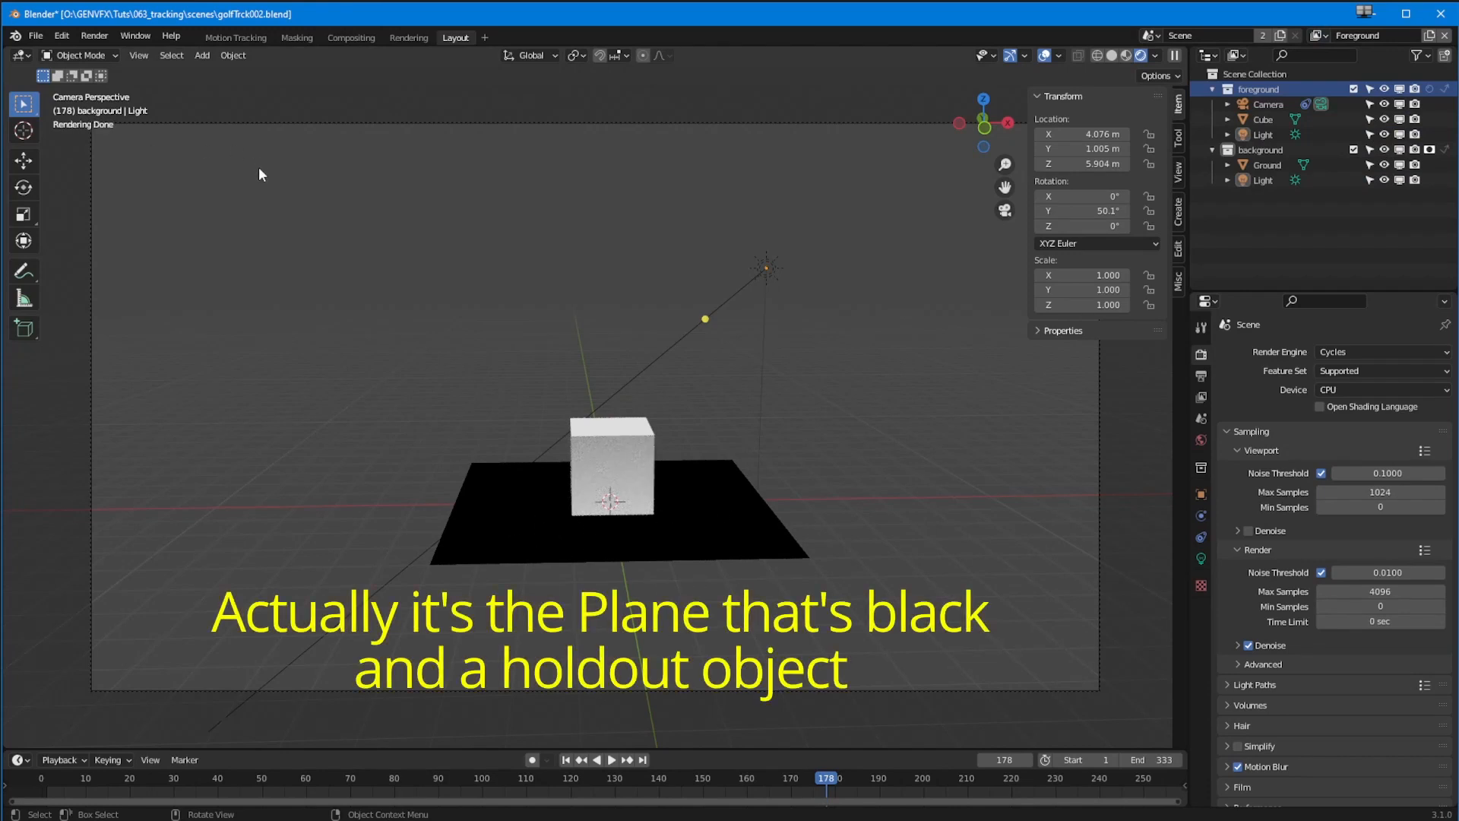
left_click(1246, 150)
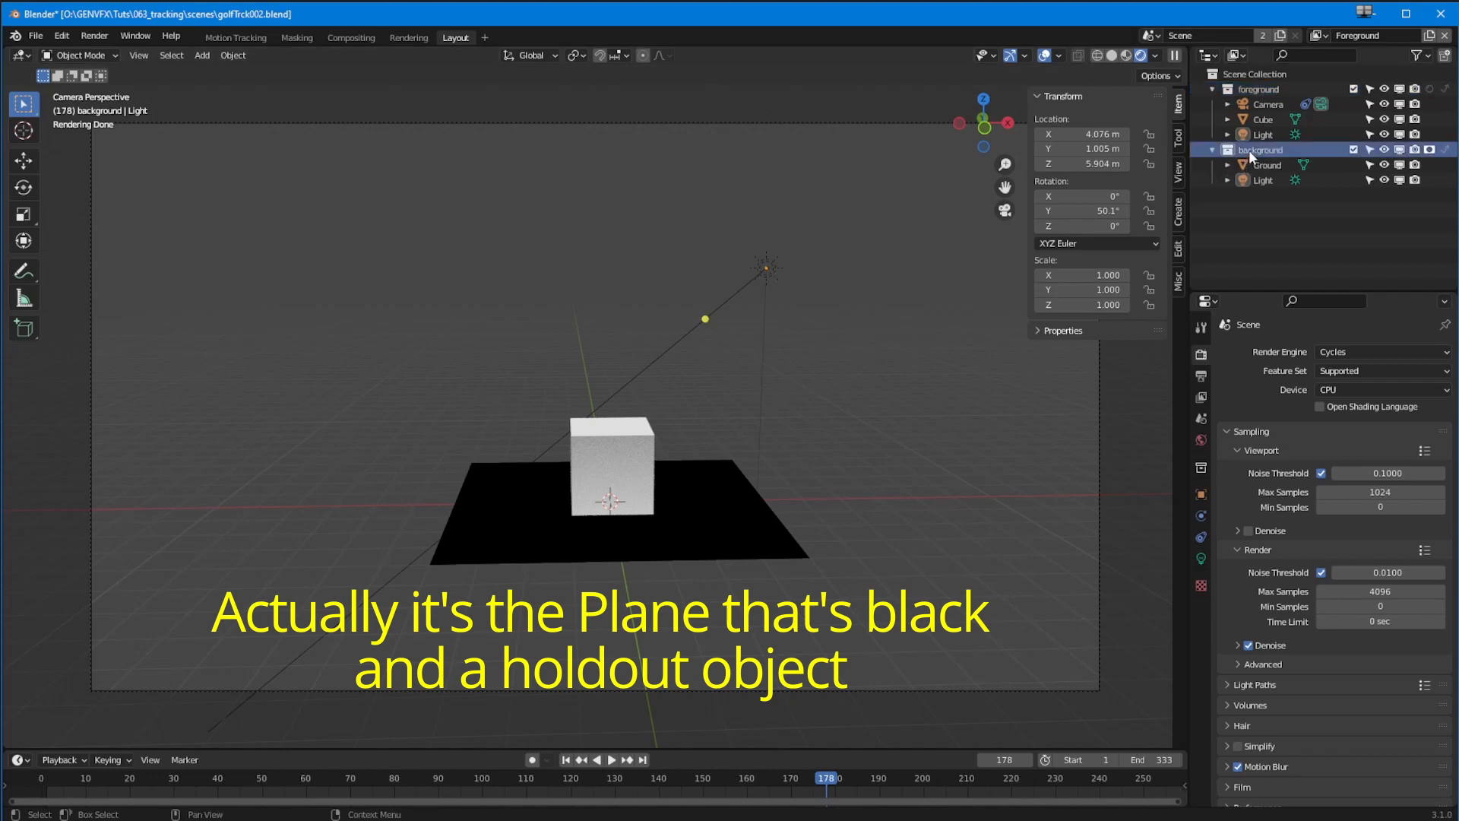
left_click(1318, 35)
left_click(1268, 73)
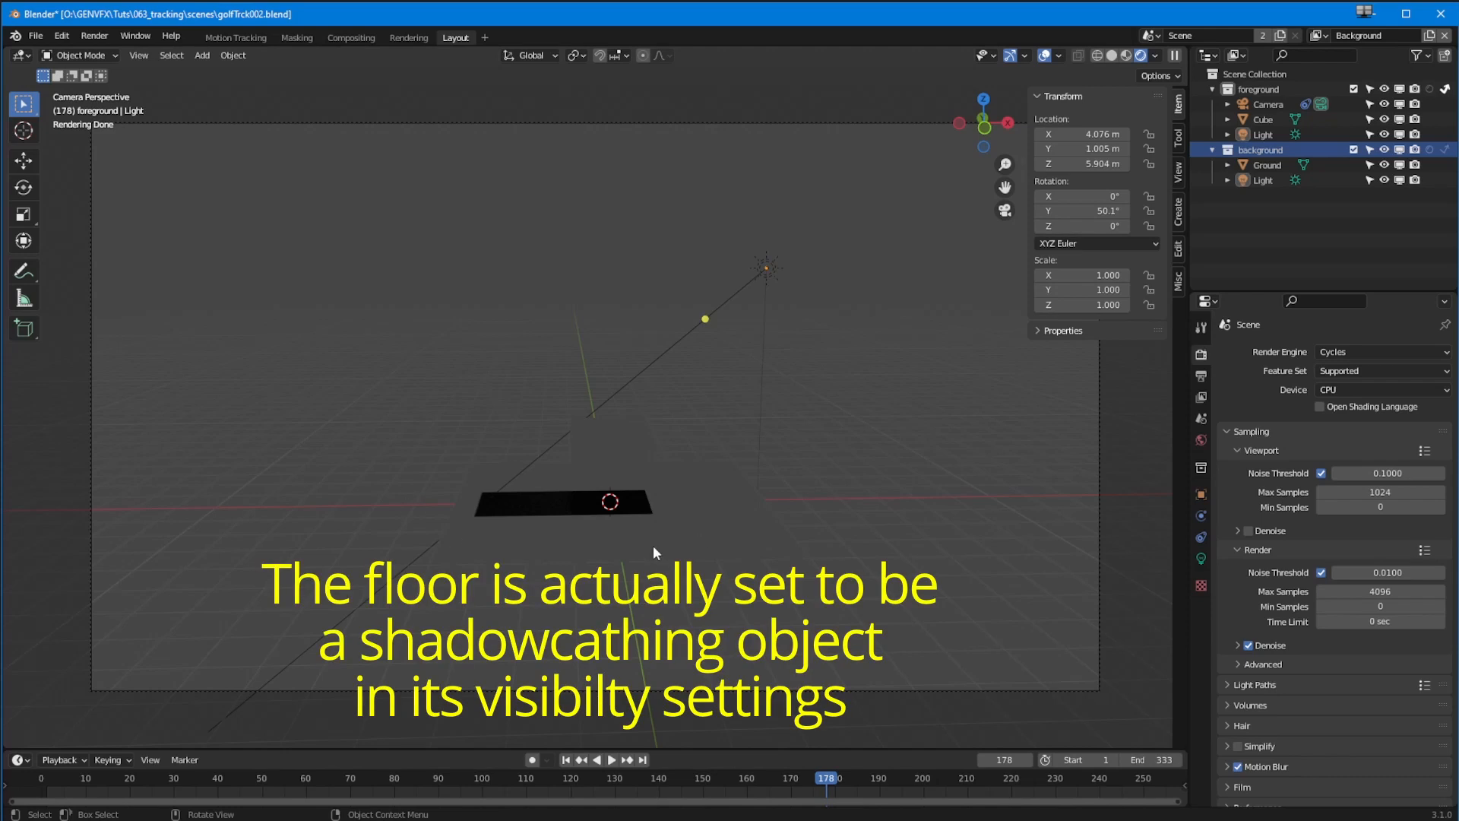
left_click(617, 454)
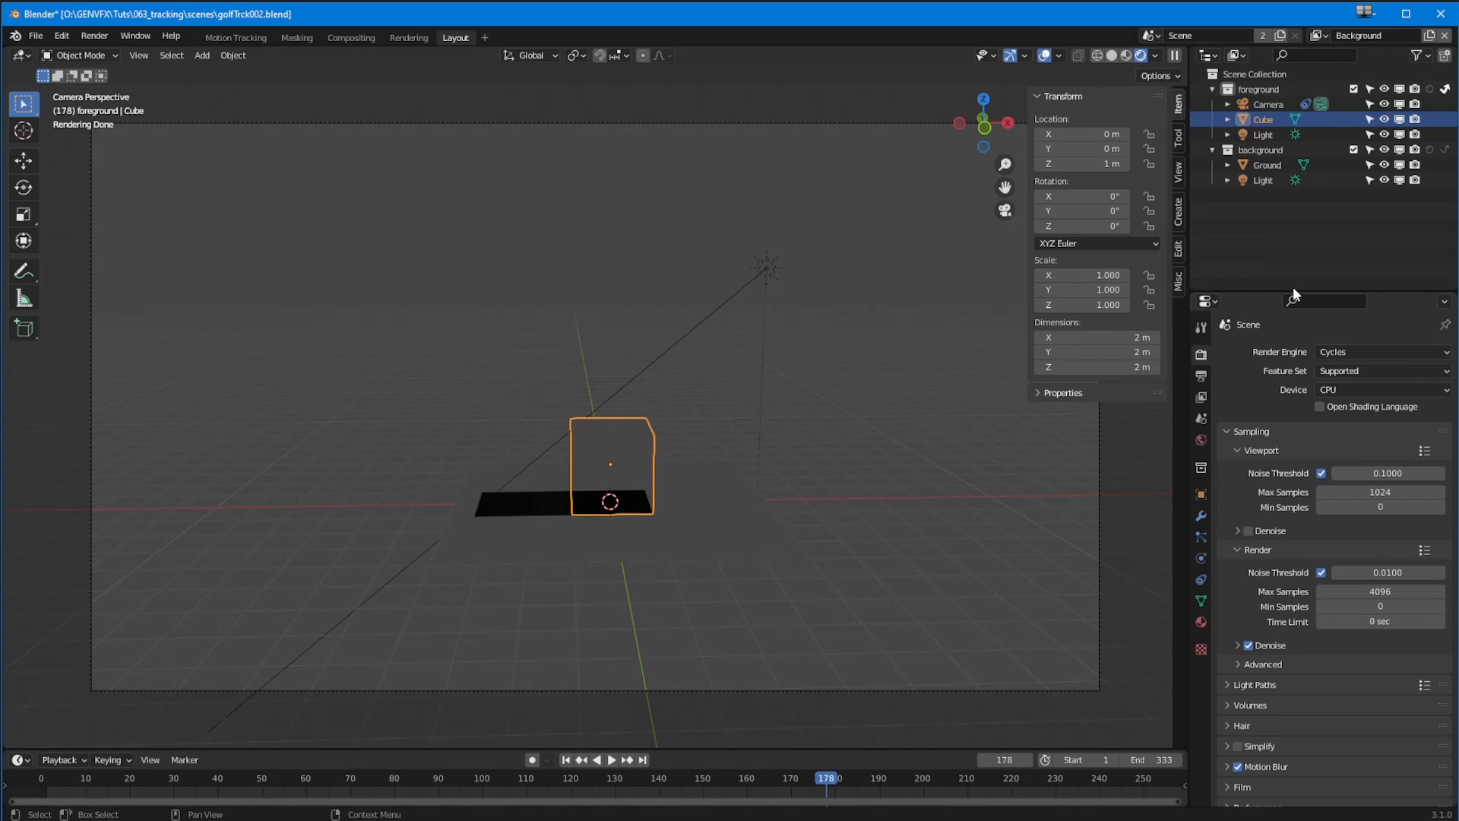
left_click(1257, 89)
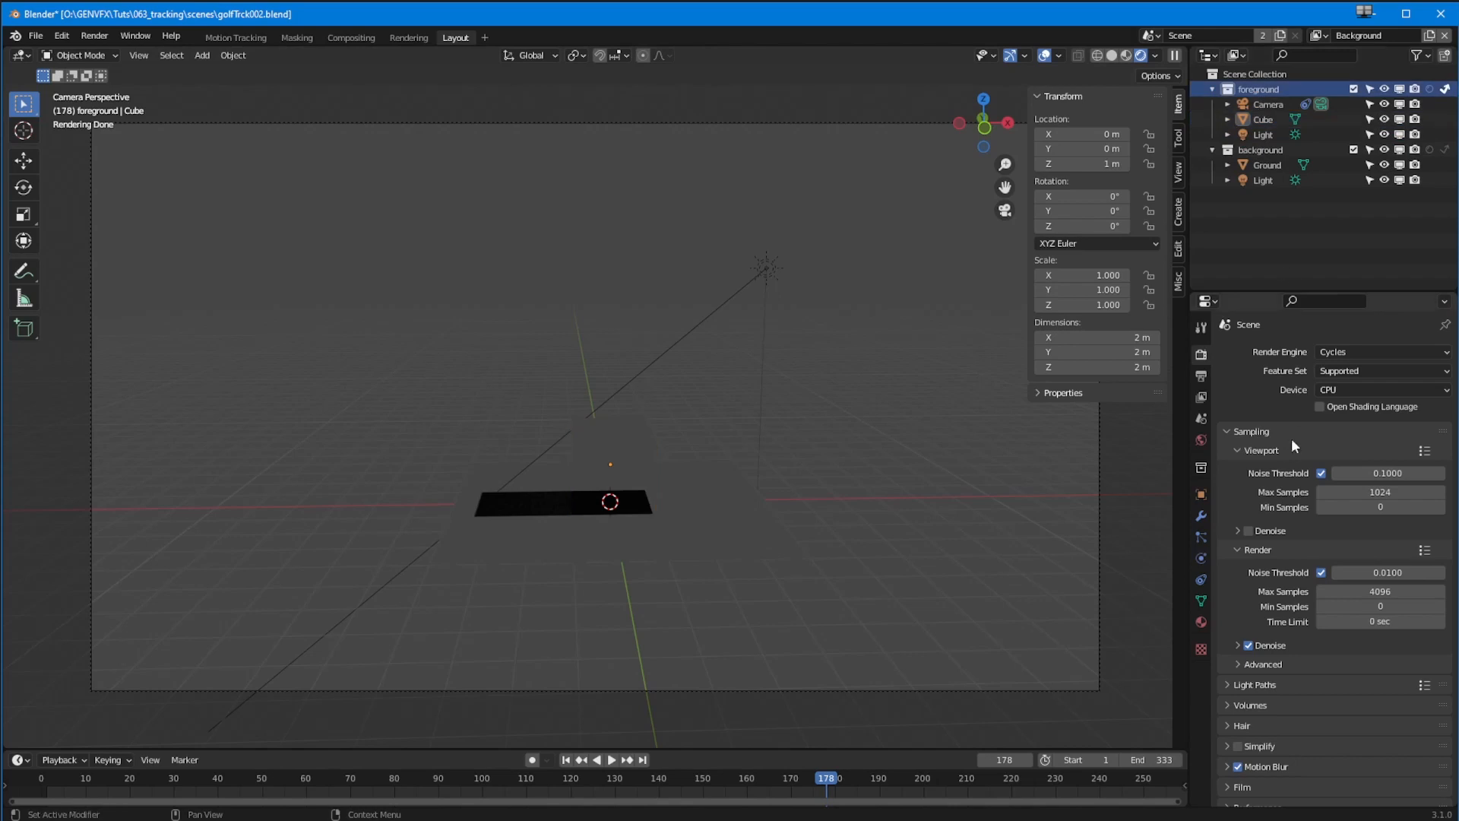
left_click(1321, 35)
left_click(1310, 58)
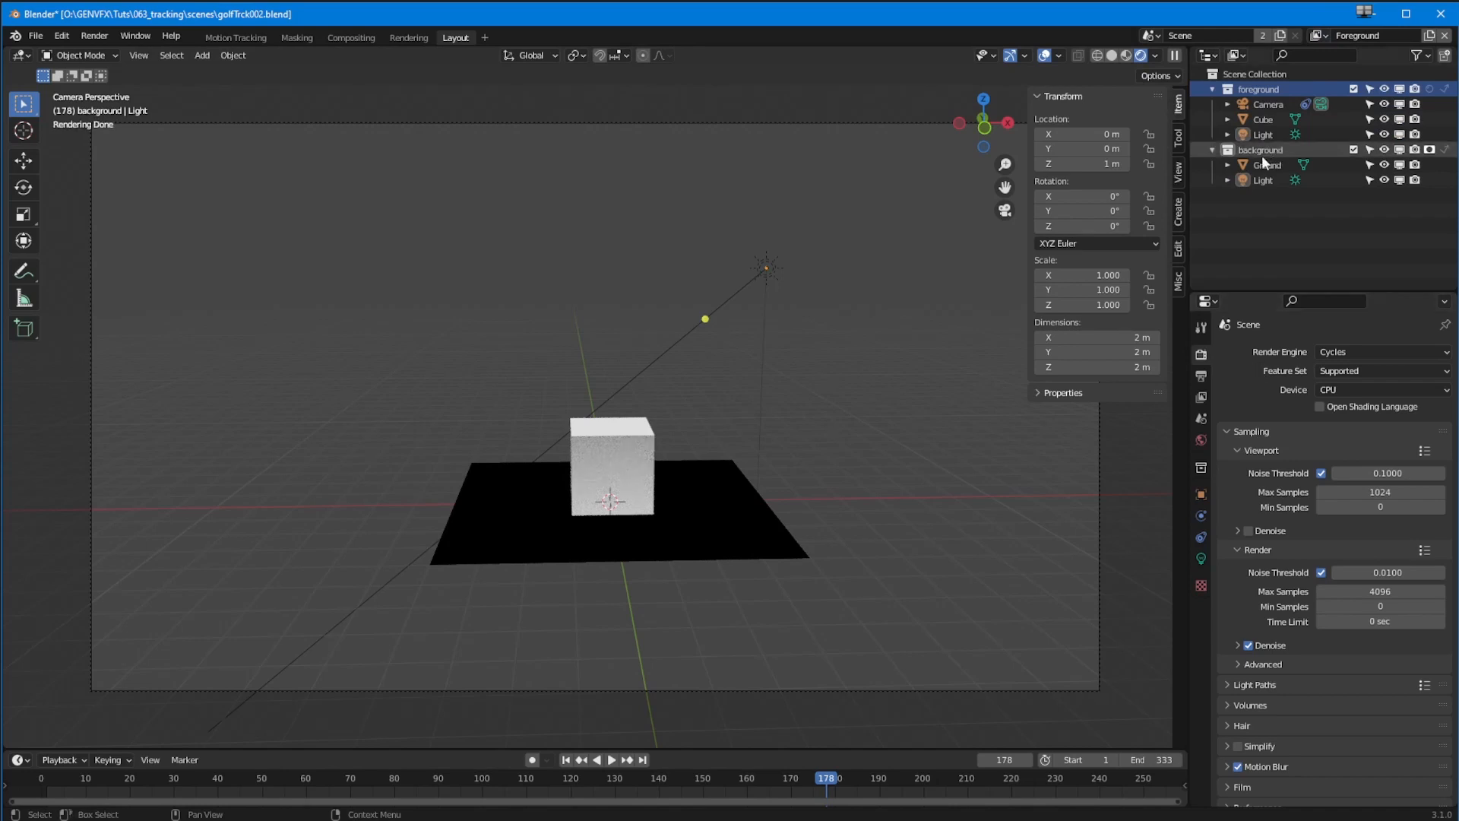
left_click(1315, 36)
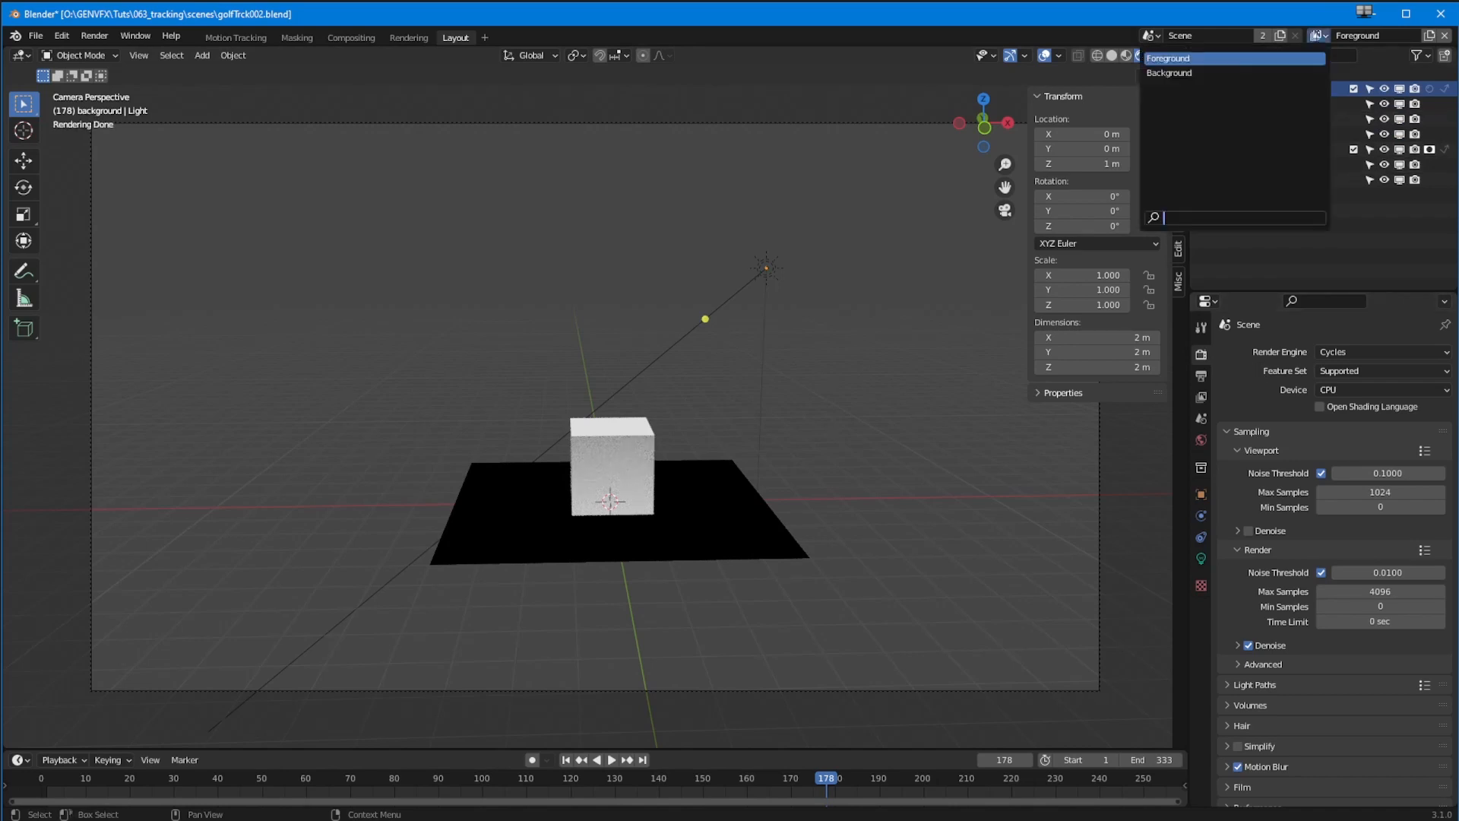
left_click(1253, 73)
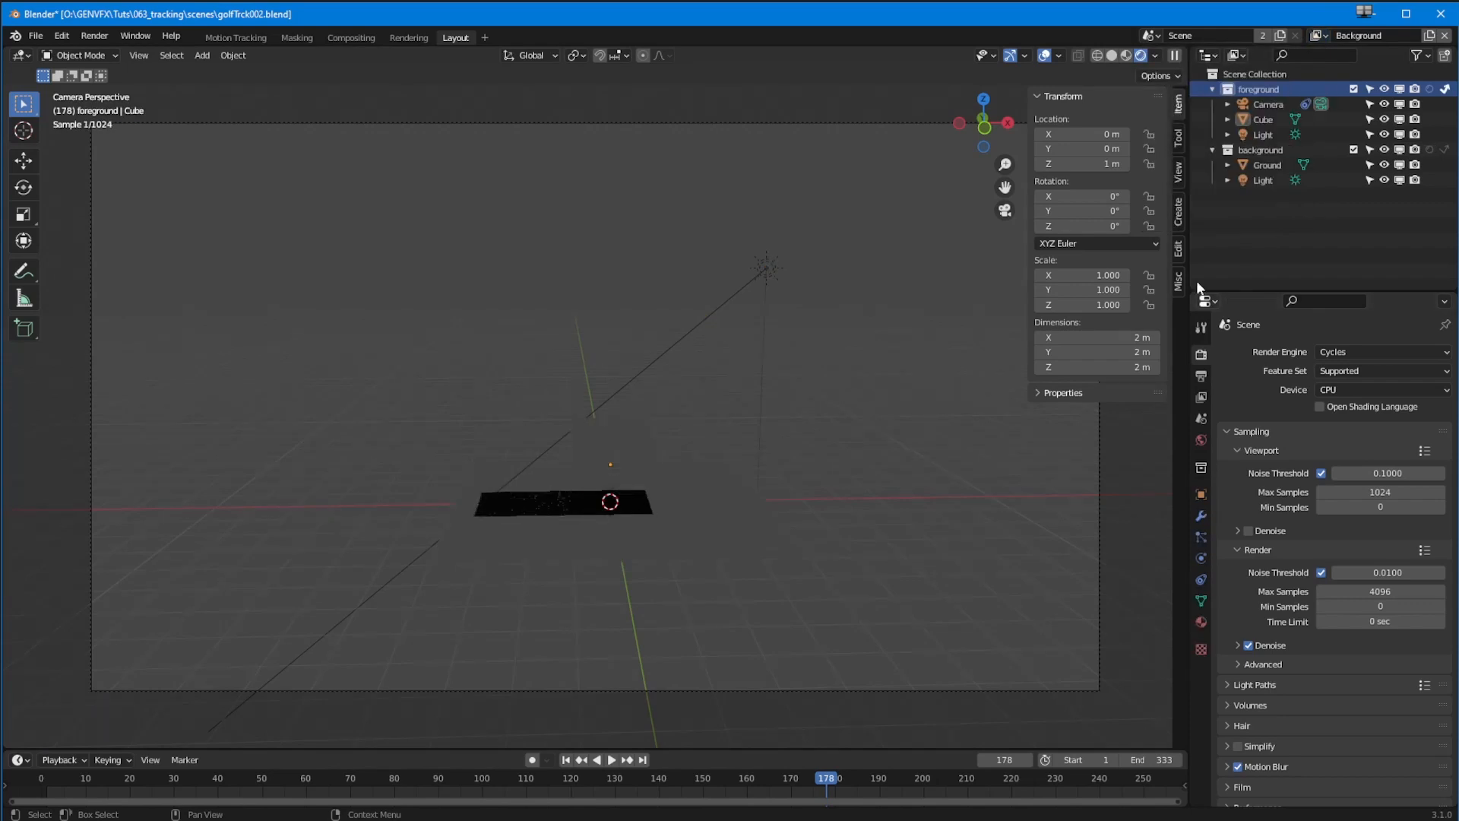
Select the sun light and rotate it around Z to about 56°
left_click(766, 267)
mouse_move(998, 227)
left_mouse_down()
mouse_move(1225, 238)
mouse_move(1122, 230)
mouse_move(1135, 222)
left_mouse_up()
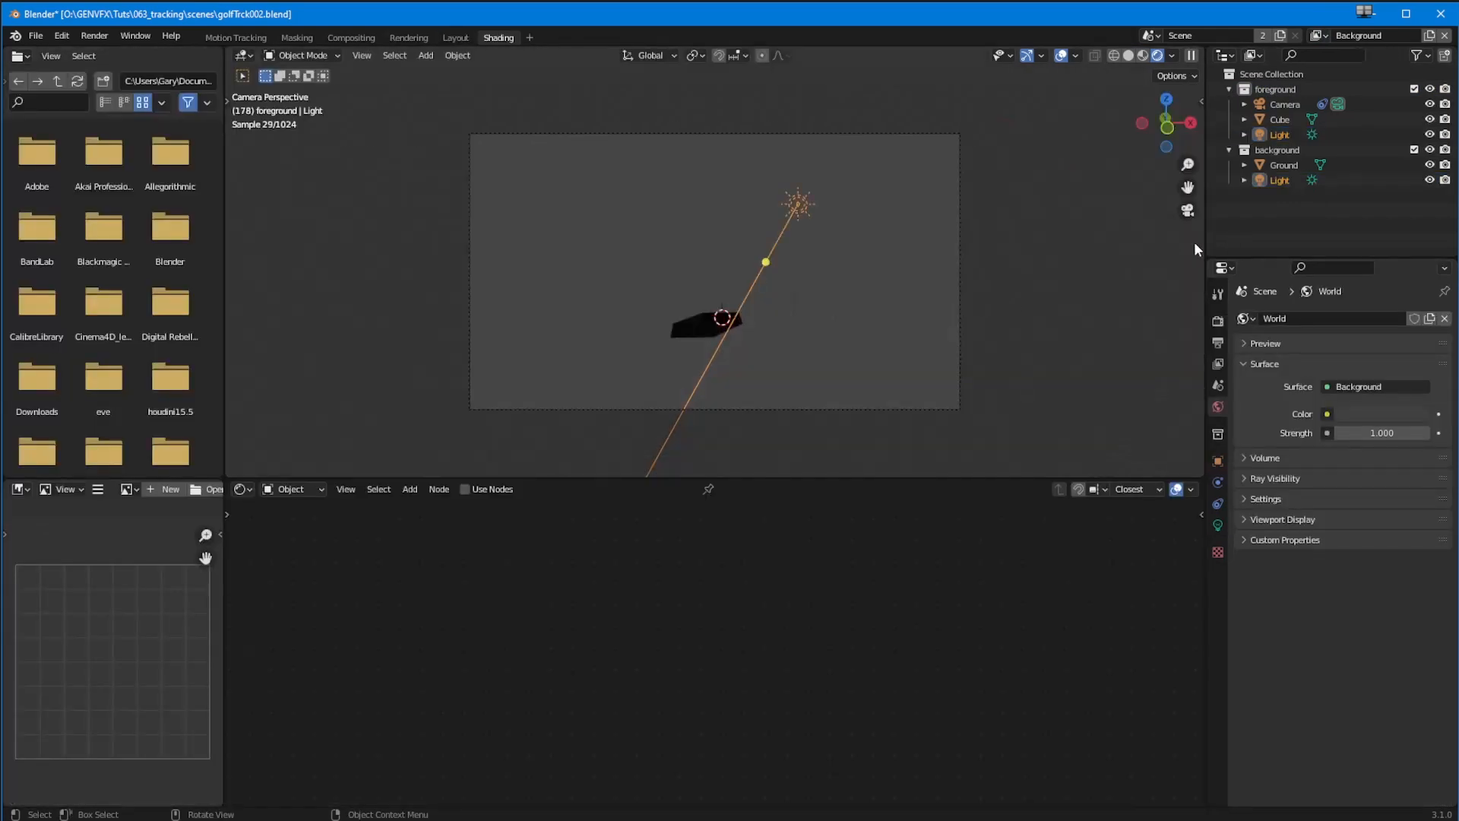
key("n")
left_click_drag(1100, 226, 1068, 227)
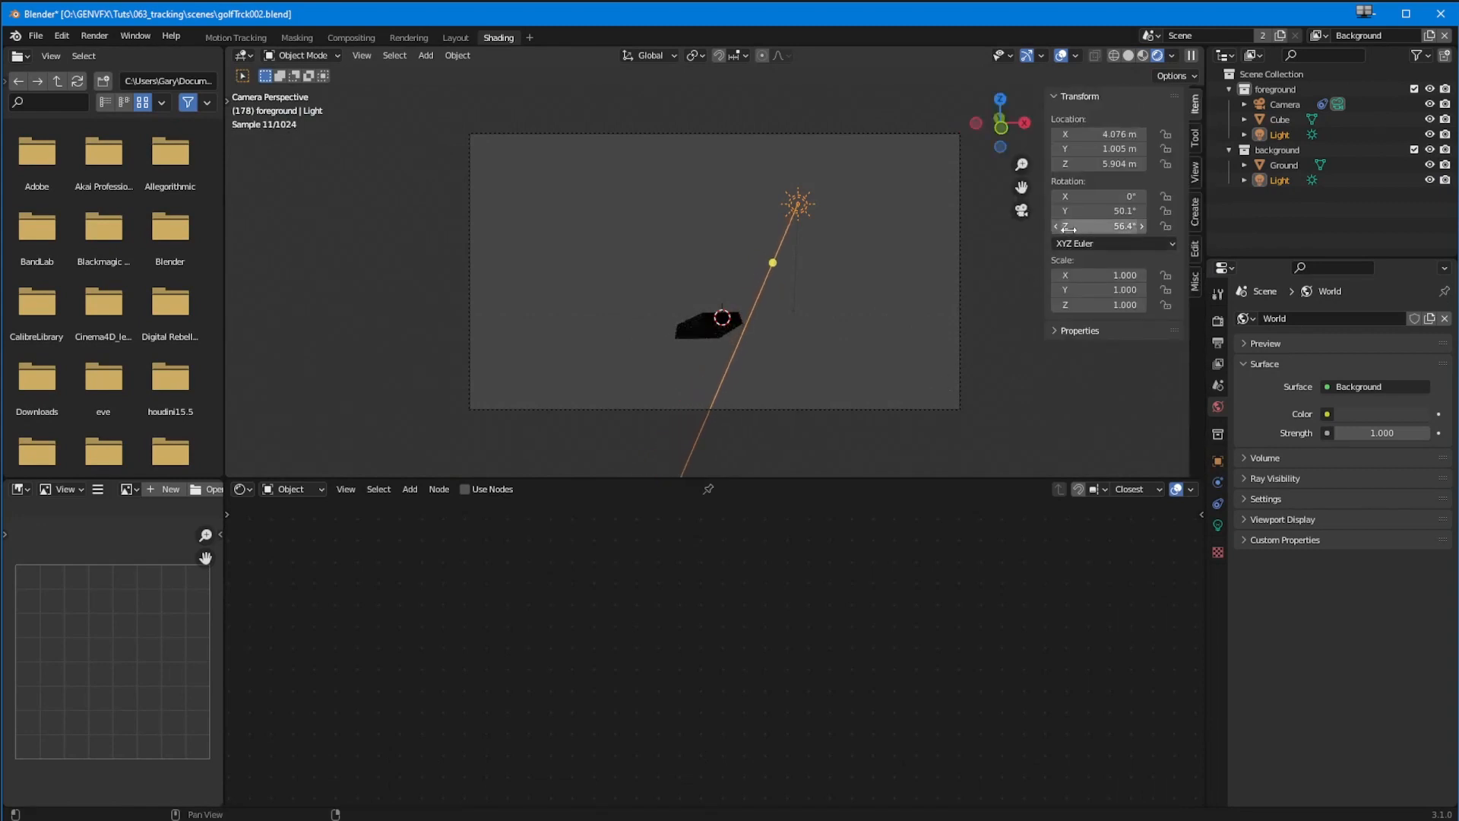
Enable a transparent film background and render frame 178 before and after the change to check the composite
left_click(409, 37)
key("F12")
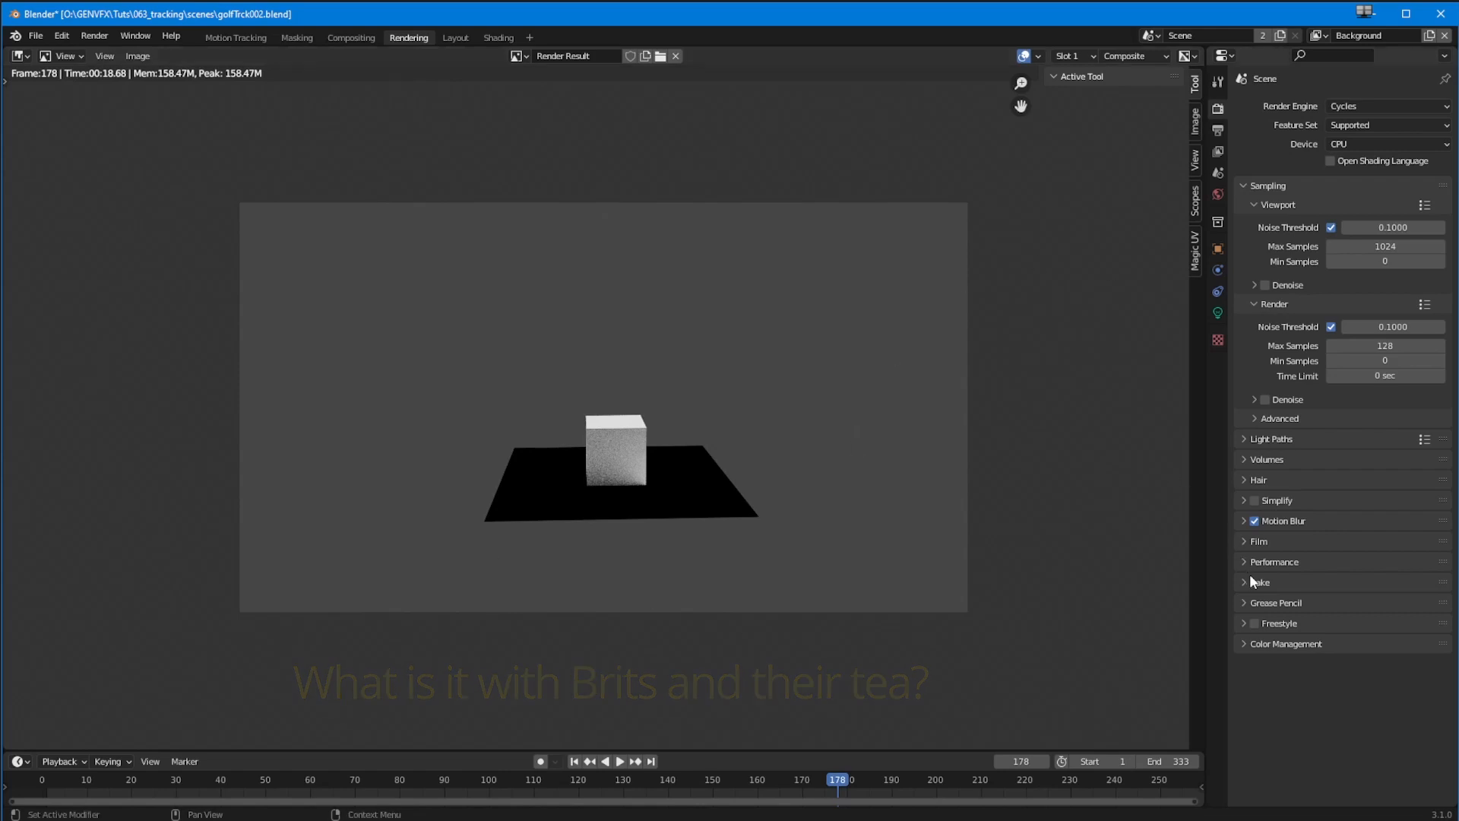
left_click(1246, 542)
left_click(1262, 650)
key("F12")
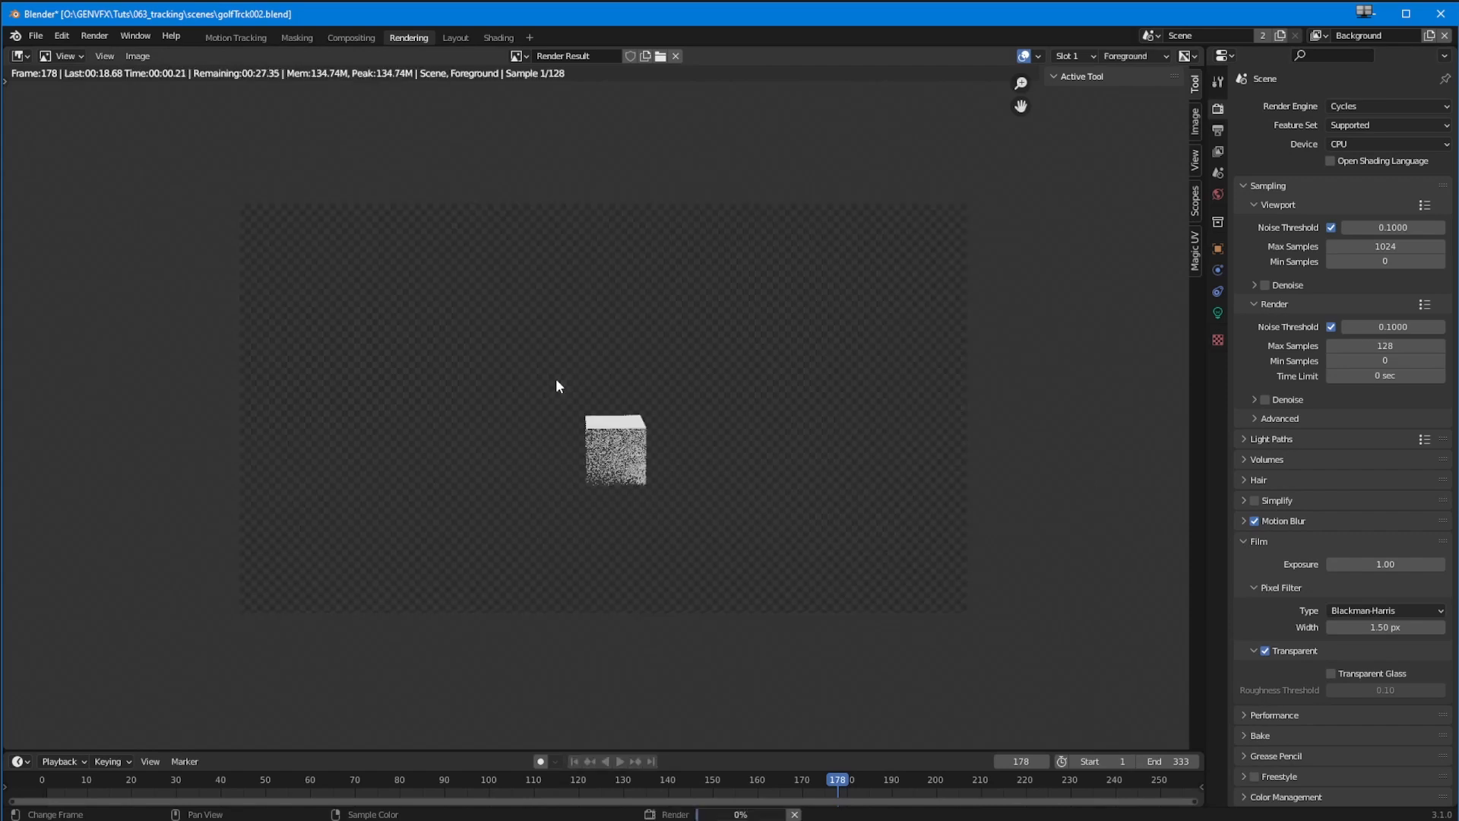
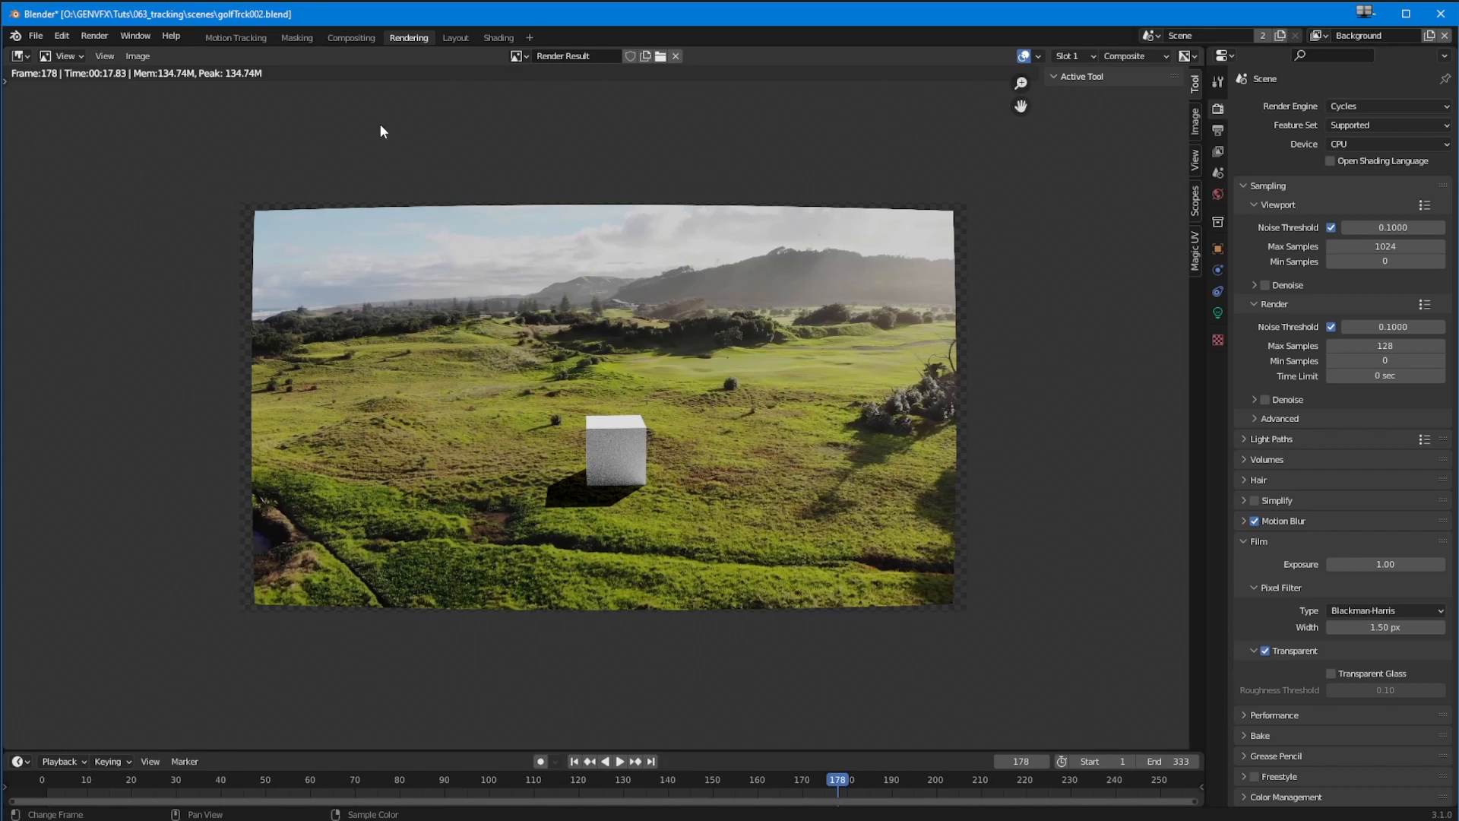
Open the compositing node tree, bring all its nodes into view, and change the Dope Sheet area to an Image Editor
left_click(351, 38)
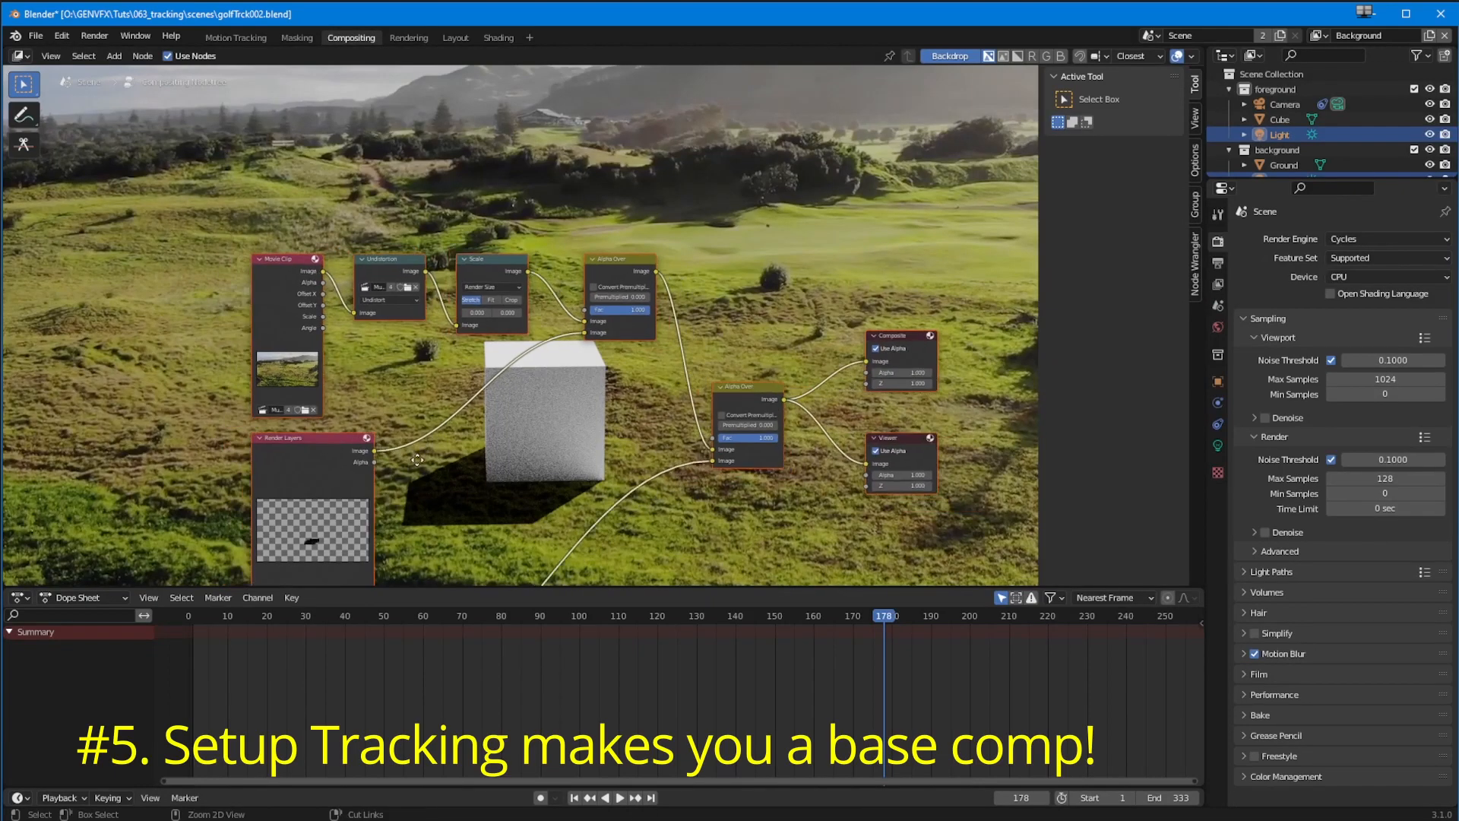
middle_click_drag(401, 418, 382, 349)
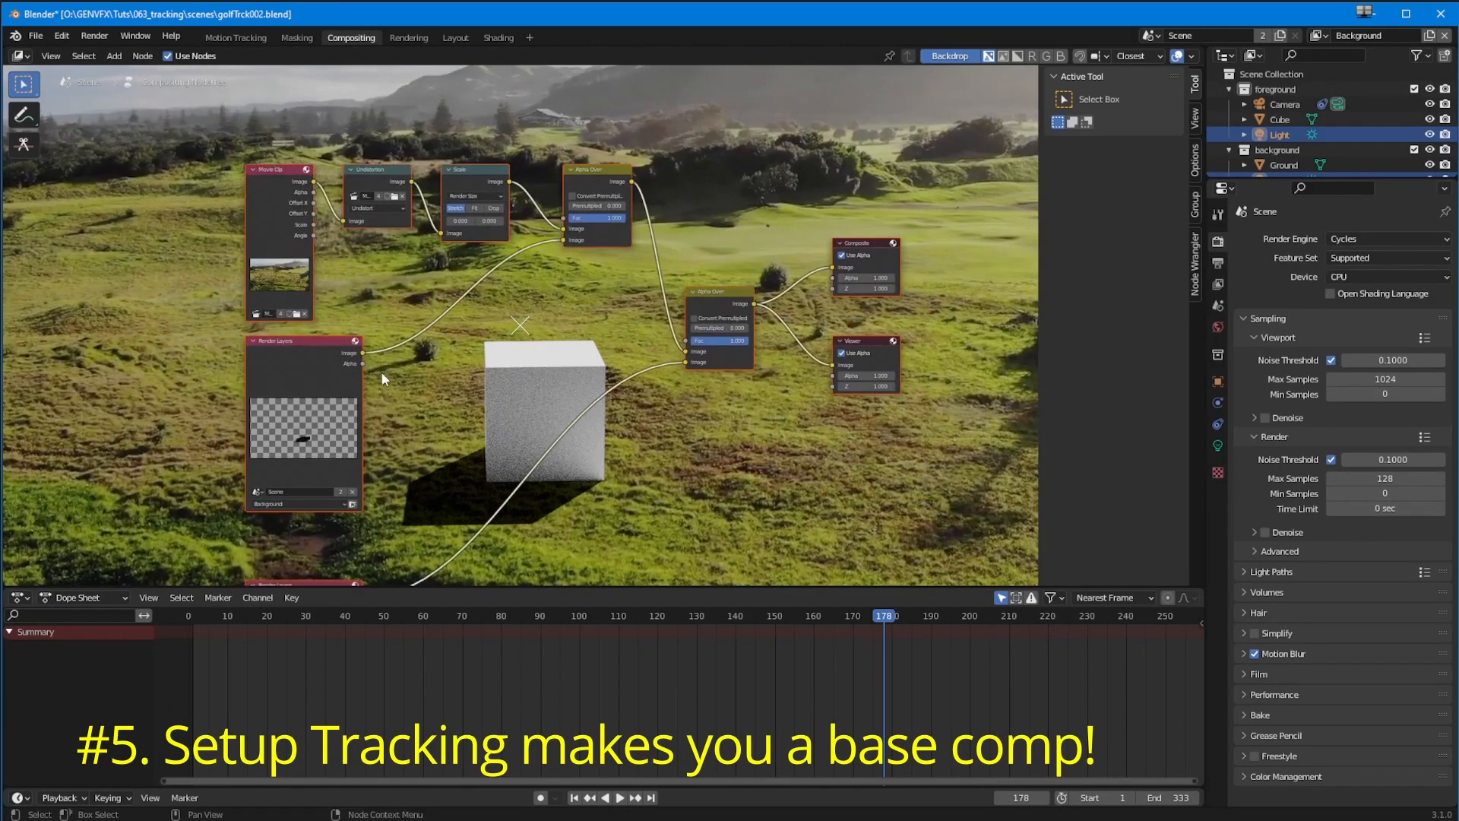
left_click(21, 598)
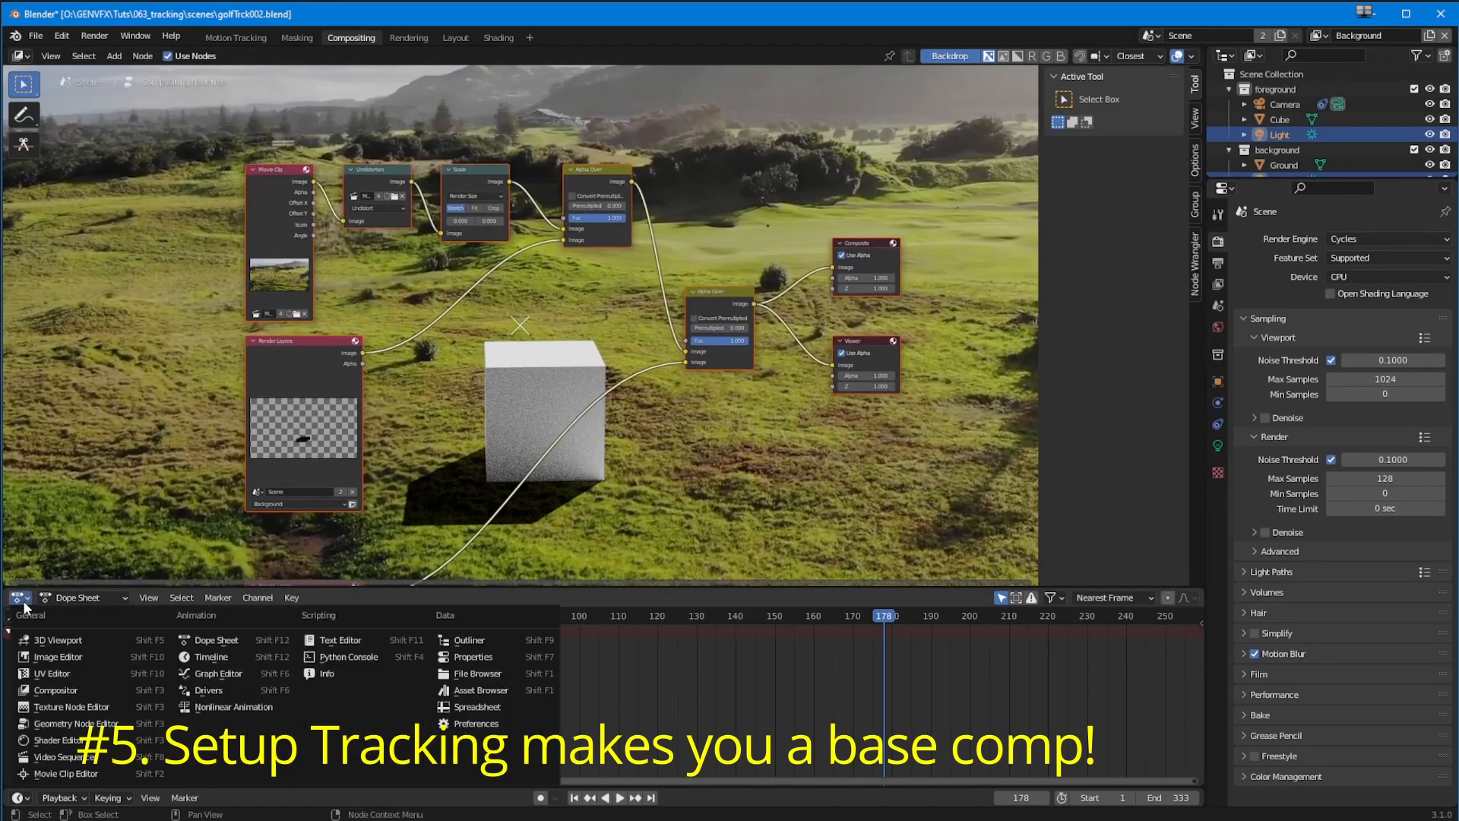
left_click(46, 656)
mouse_move(274, 239)
middle_mouse_down("ctrl")
mouse_move(276, 263)
mouse_move(277, 238)
middle_mouse_up("ctrl")
middle_click_drag(290, 406, 285, 361)
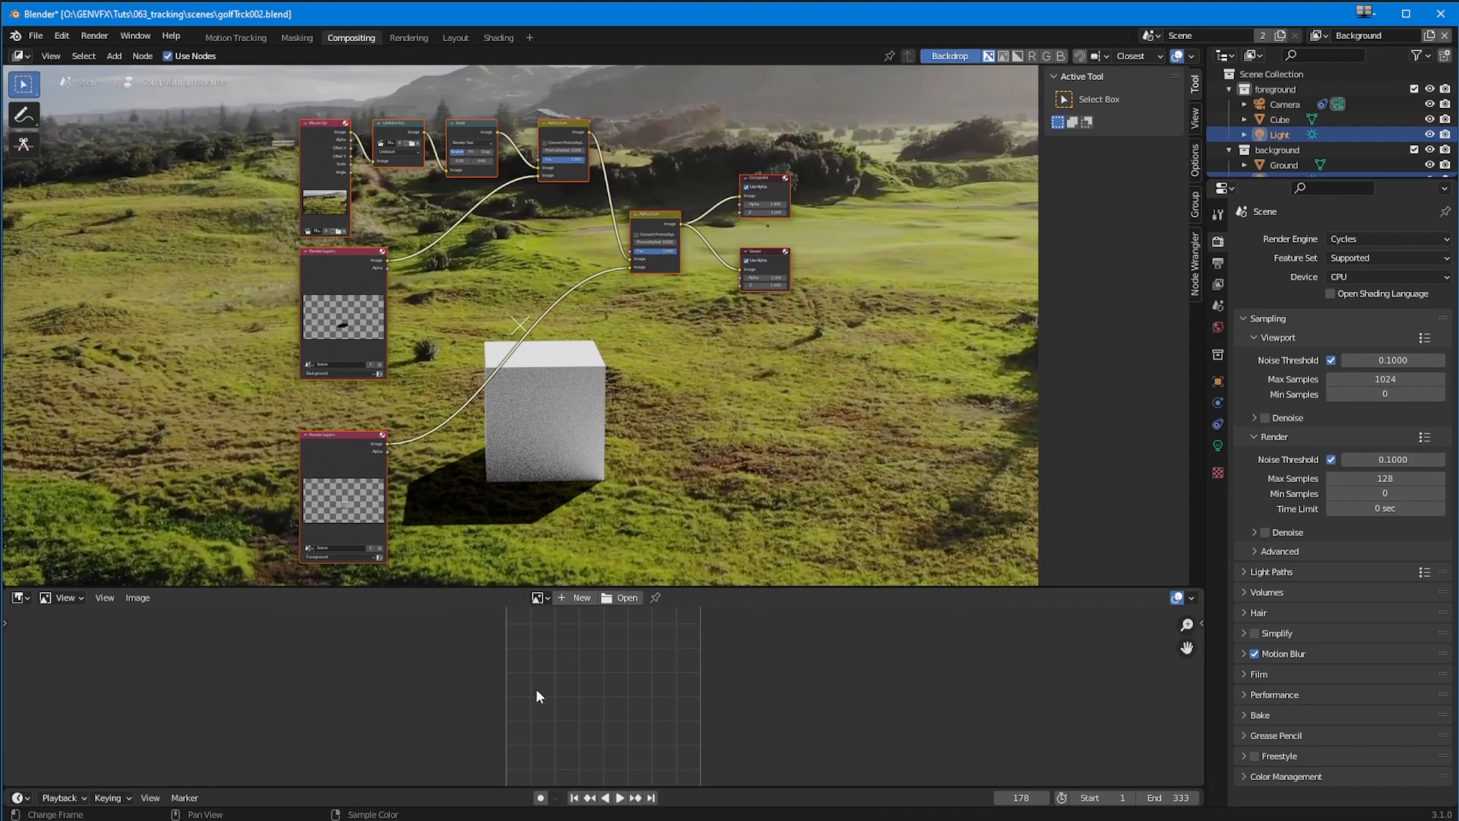
Show the Viewer Node image in the Image Editor and enlarge that area until the whole composite fits
left_click(540, 598)
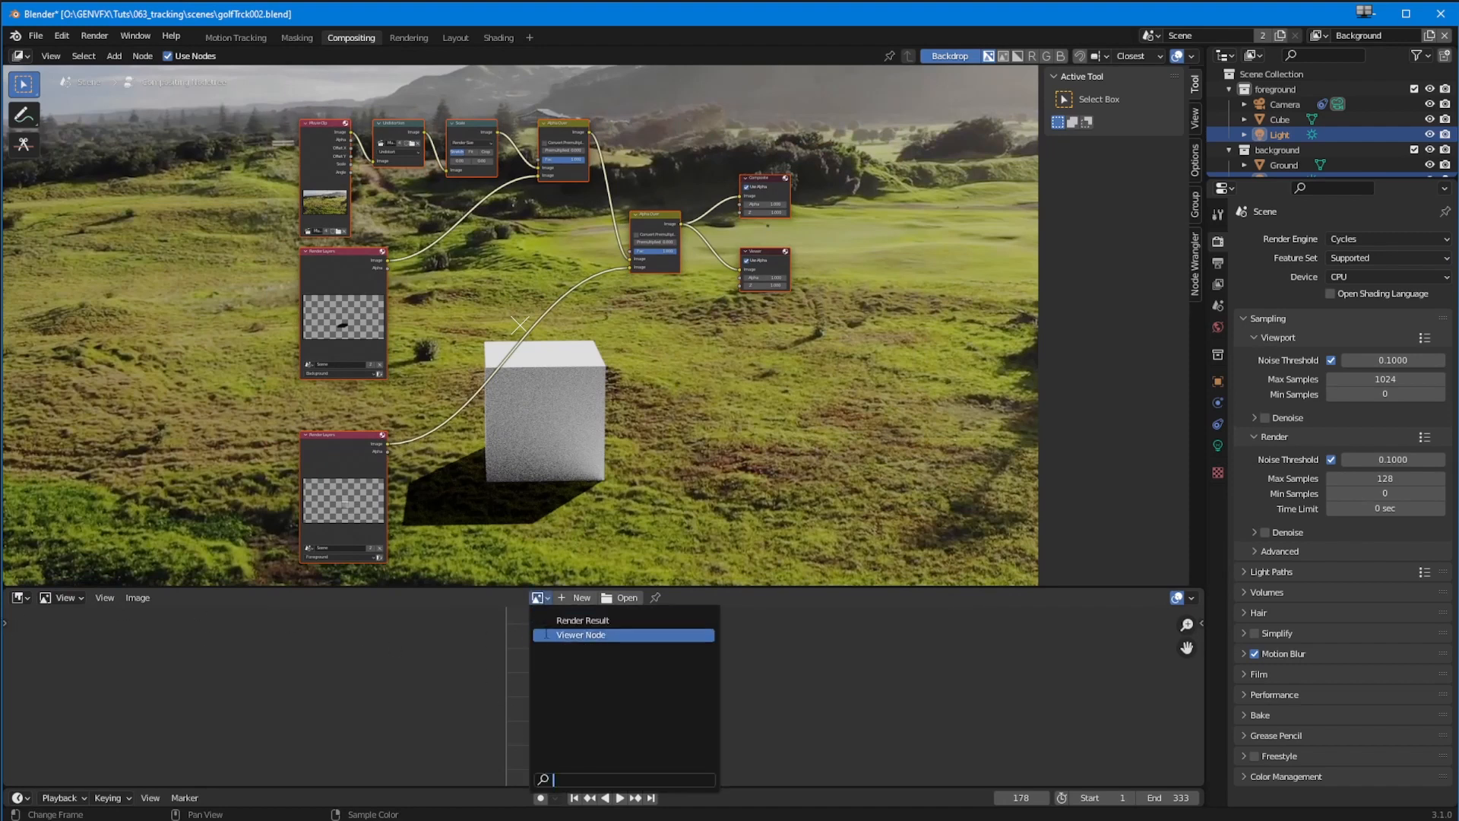
left_click(566, 635)
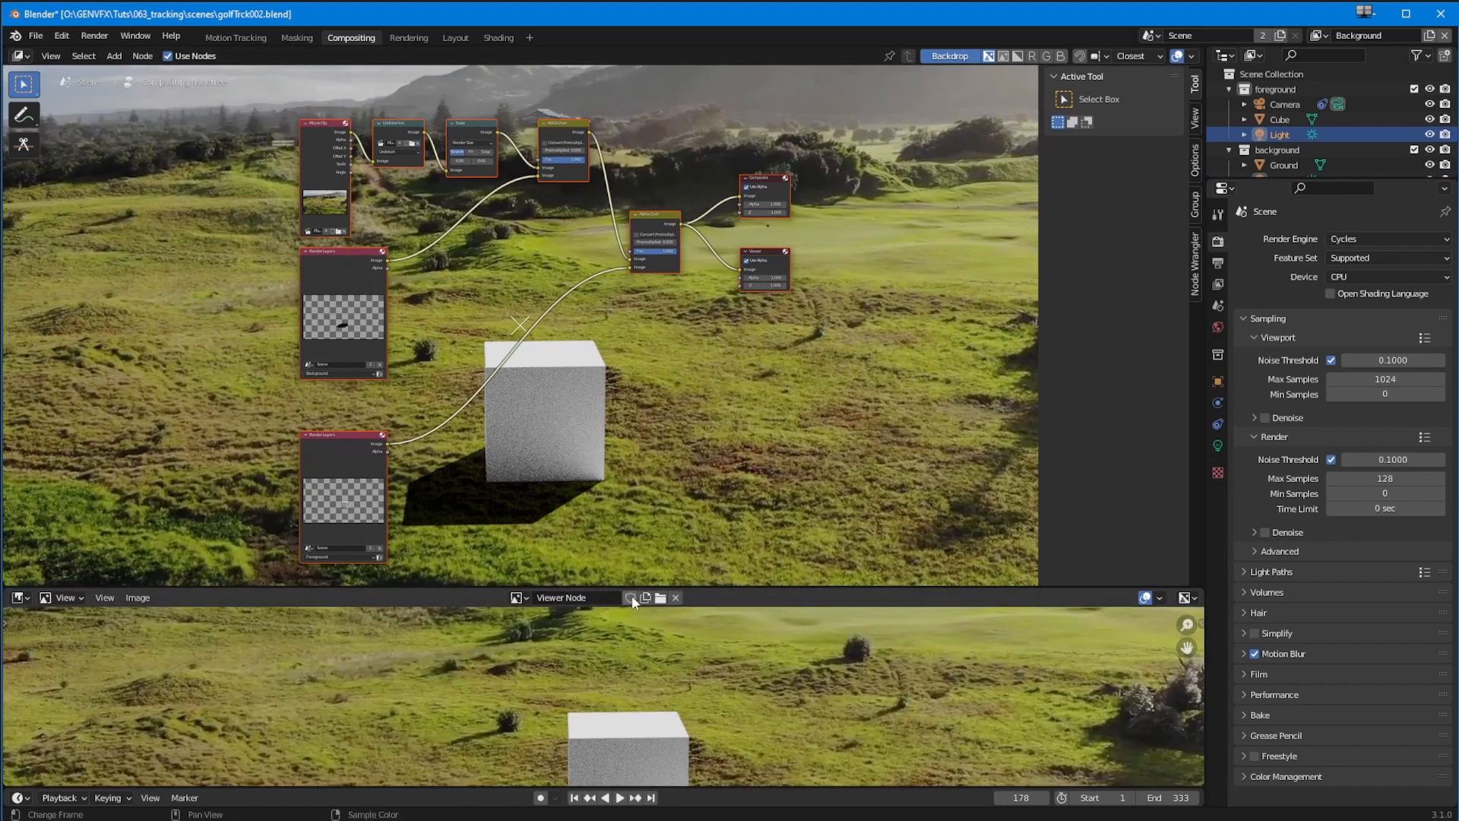
left_click_drag(632, 590, 632, 386)
scroll(600, 617, "down", 3)
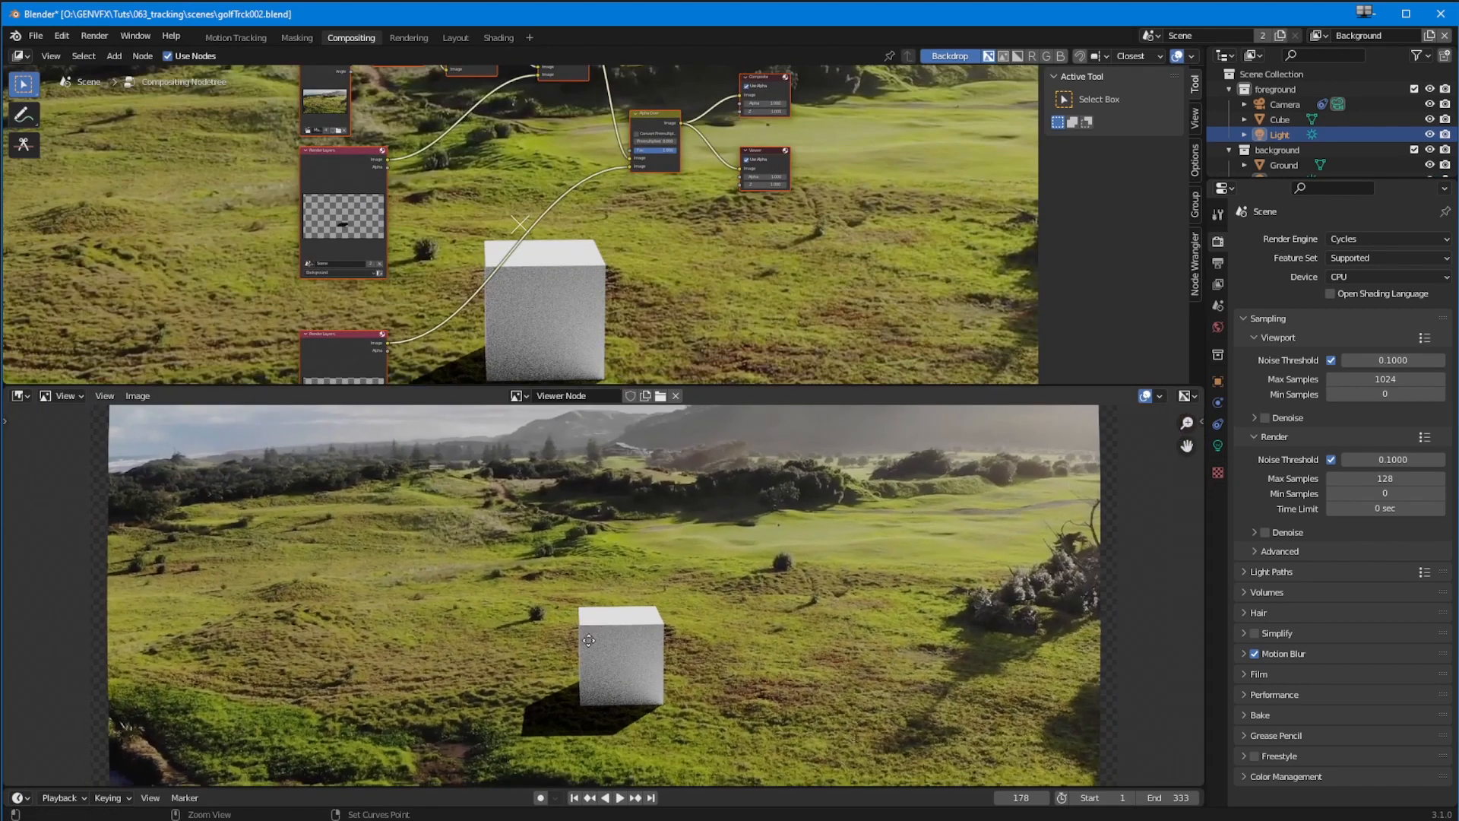
scroll(920, 218, "down", 2)
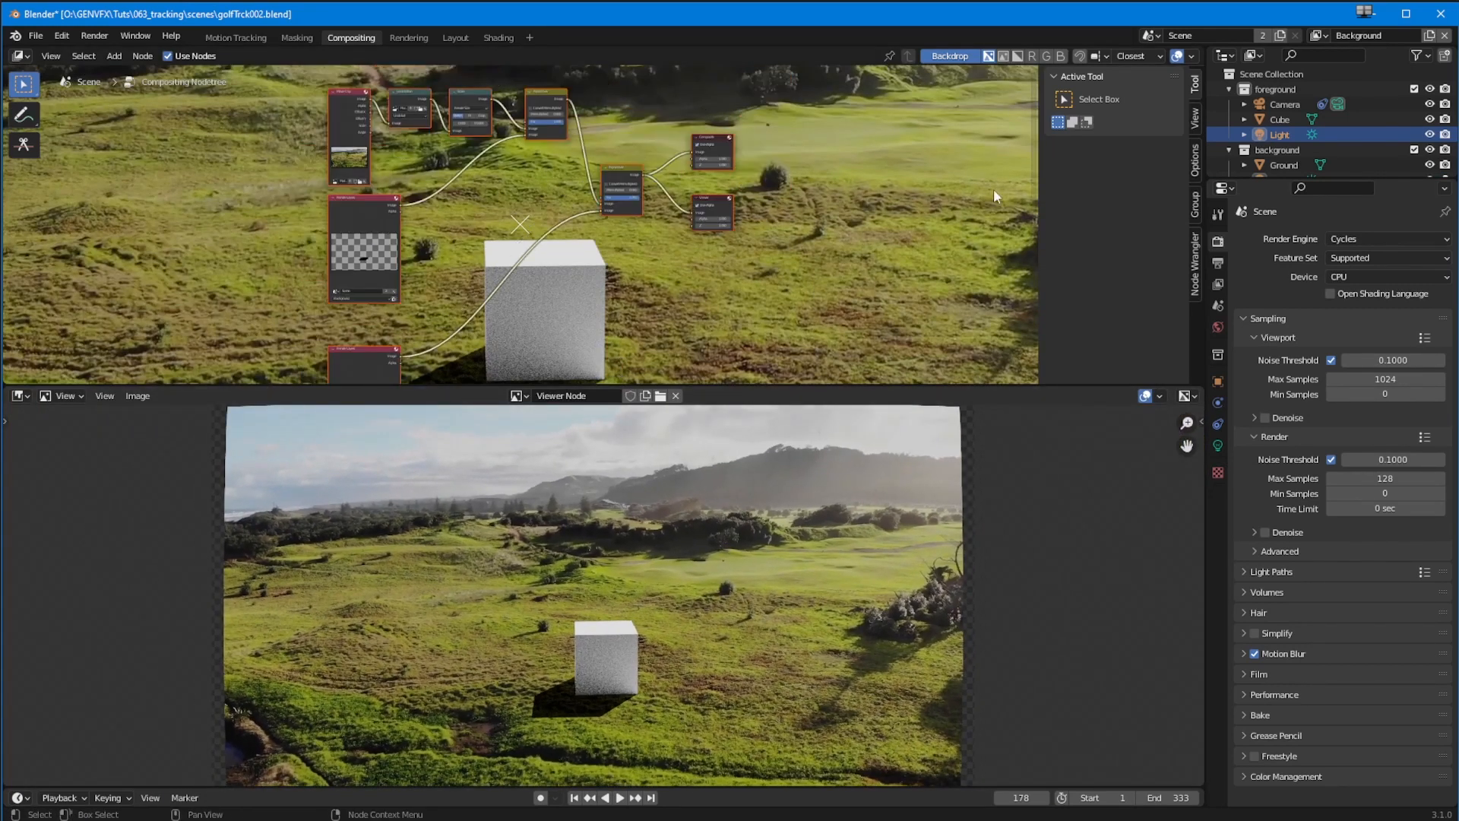
Turn off the backdrop in the compositing node editor
left_click(1194, 119)
left_click(1065, 76)
scroll(640, 137, "up", 4)
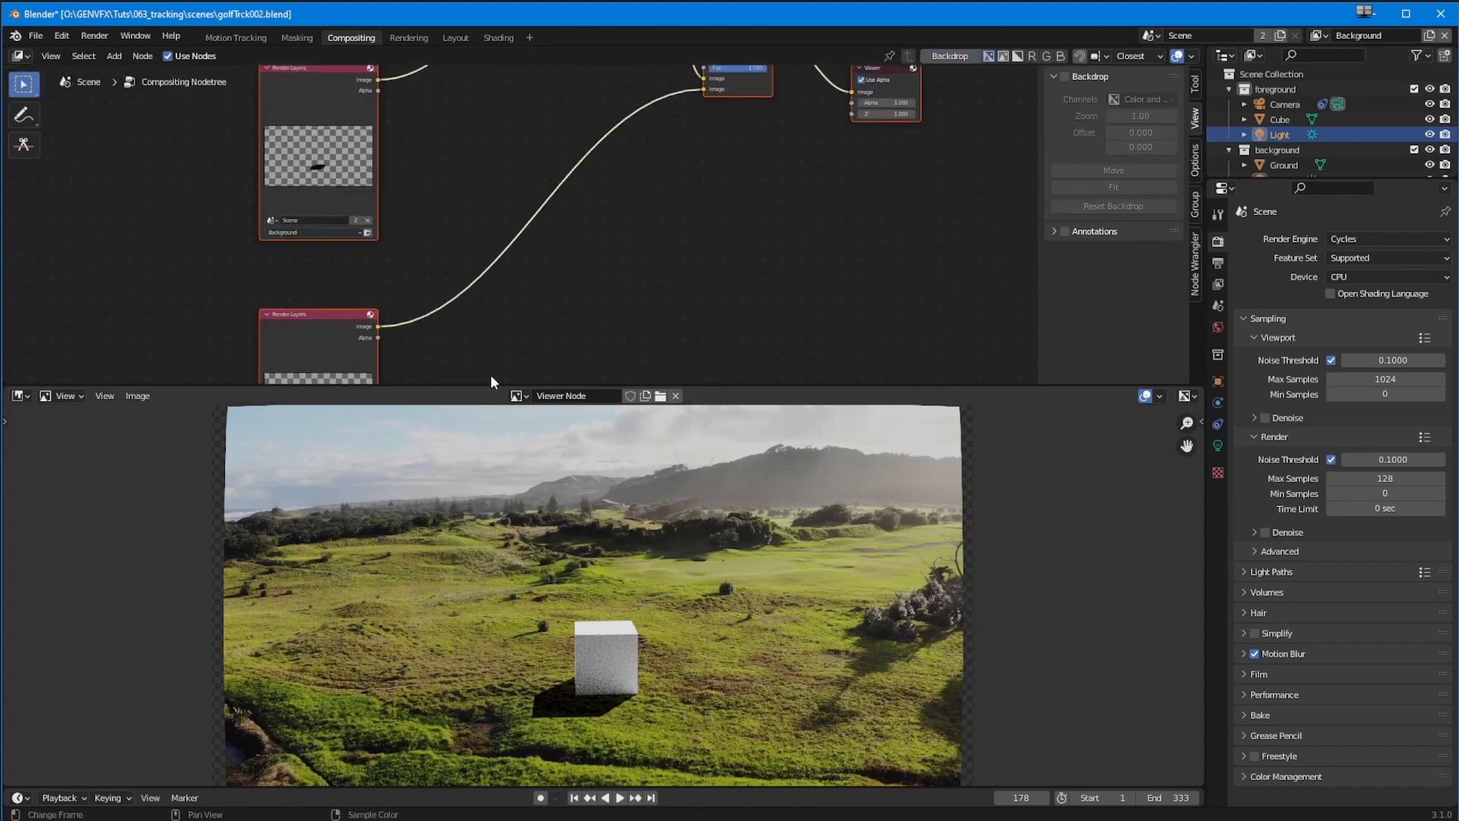
middle_click_drag(582, 319, 505, 374, "ctrl")
middle_click_drag(506, 374, 480, 230, "ctrl")
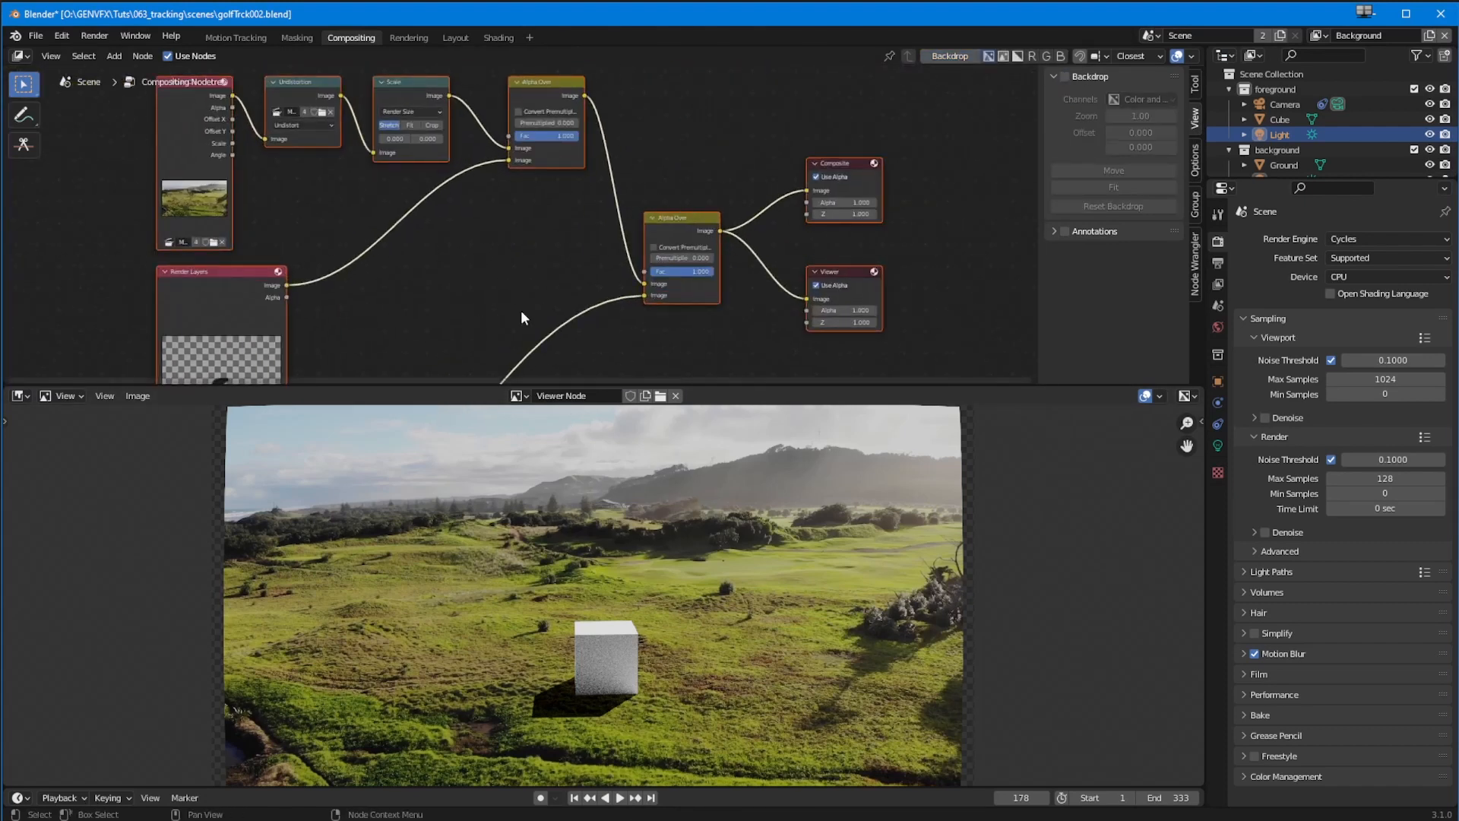
Mute and unmute the first Alpha Over node to compare the composite with and without the cube's shadow
left_click(509, 259)
left_click(535, 81)
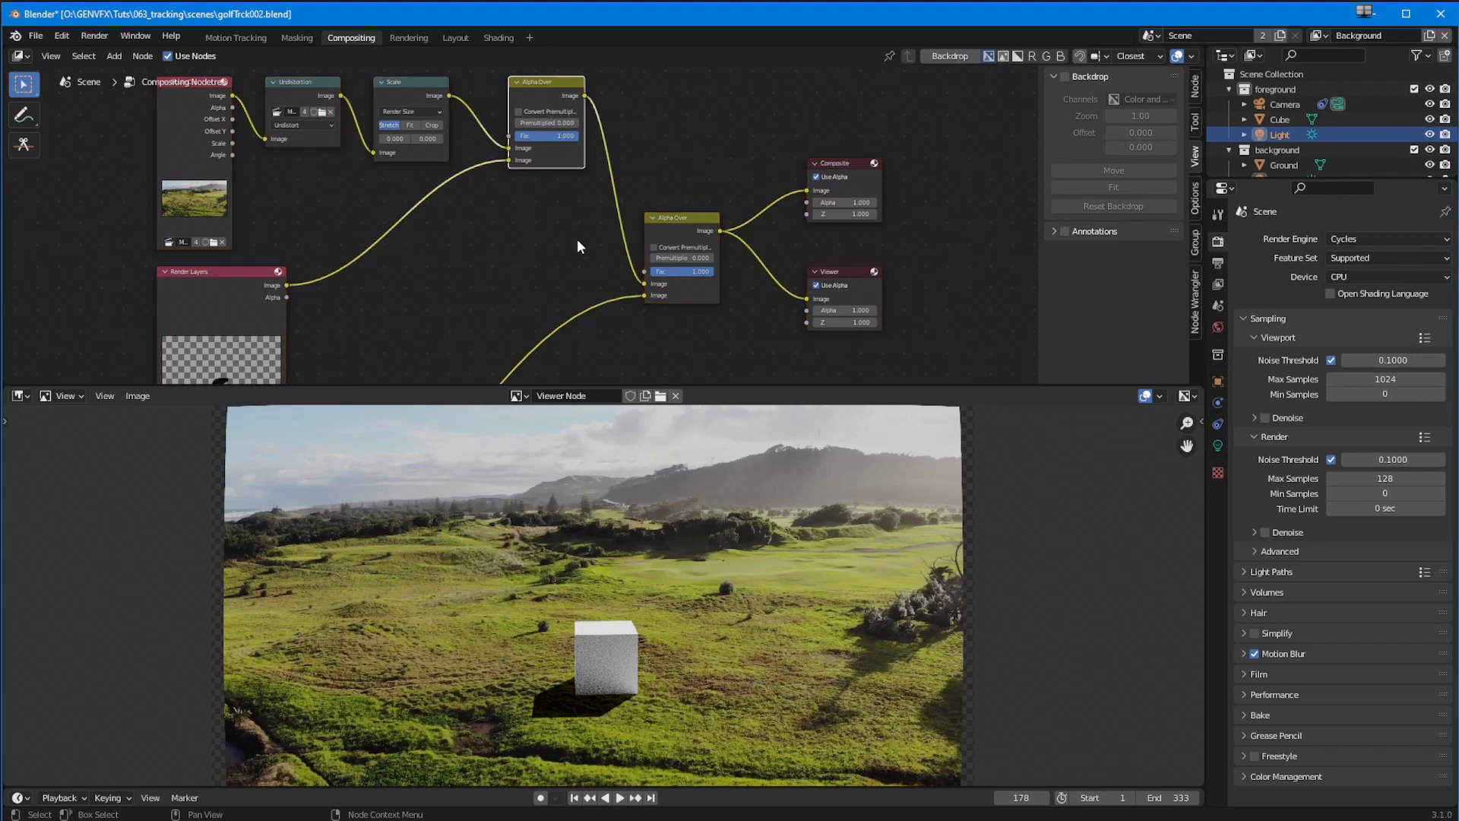
key("m")
key("m")
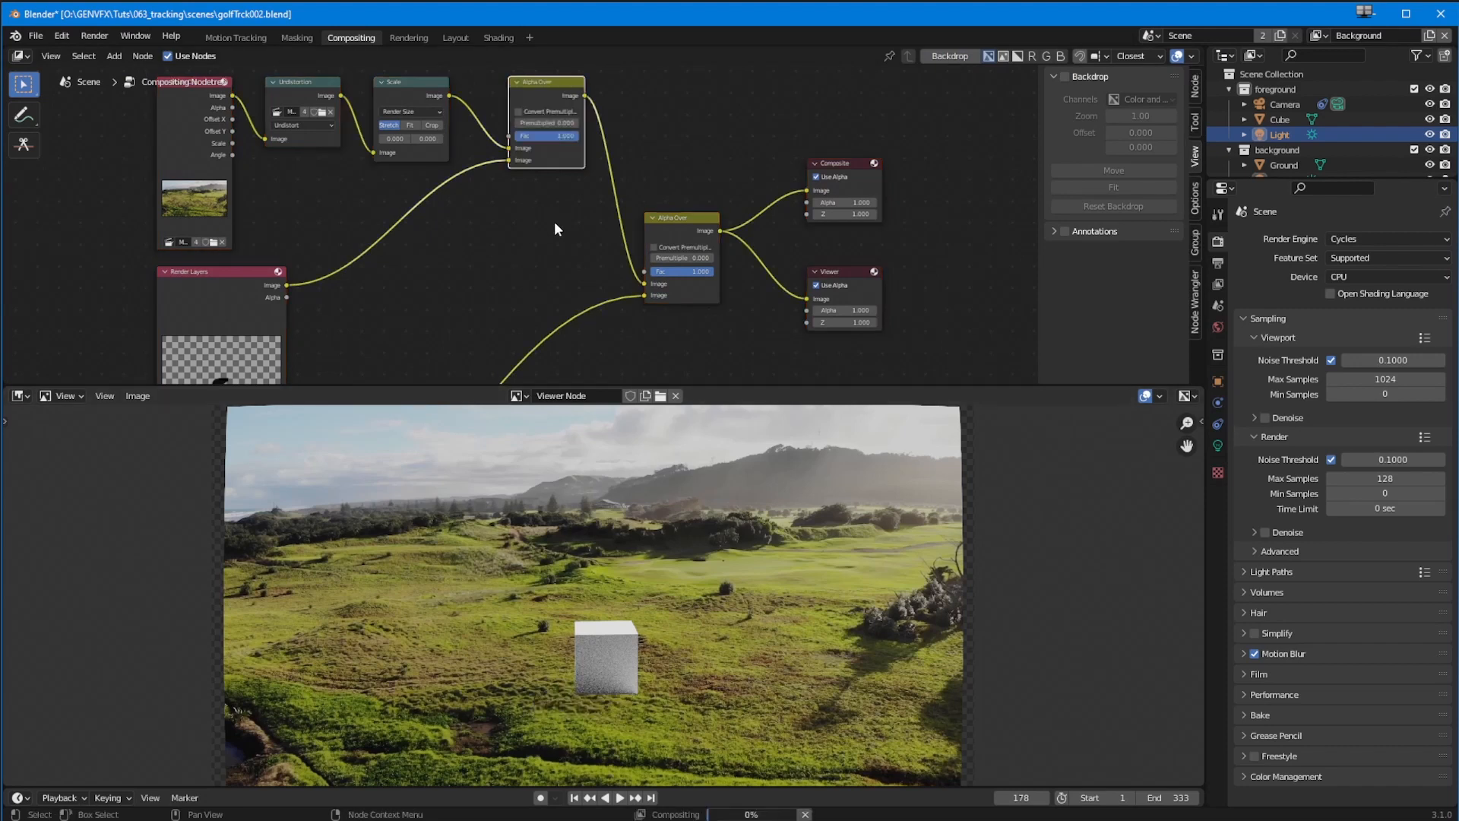
scroll(517, 526, "up", 2)
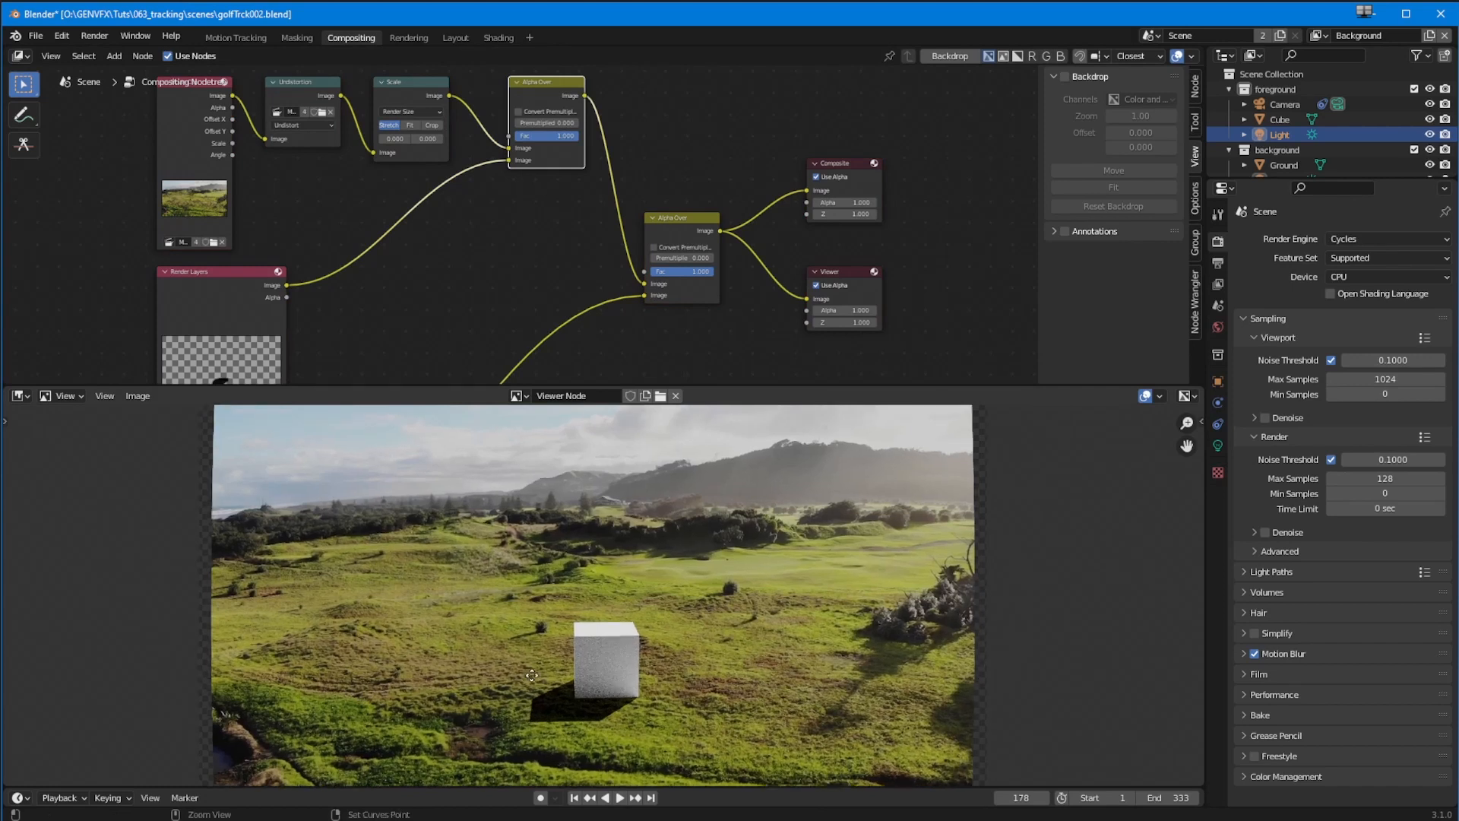
middle_click_drag(488, 285, 519, 278)
scroll(580, 143, "up", 2)
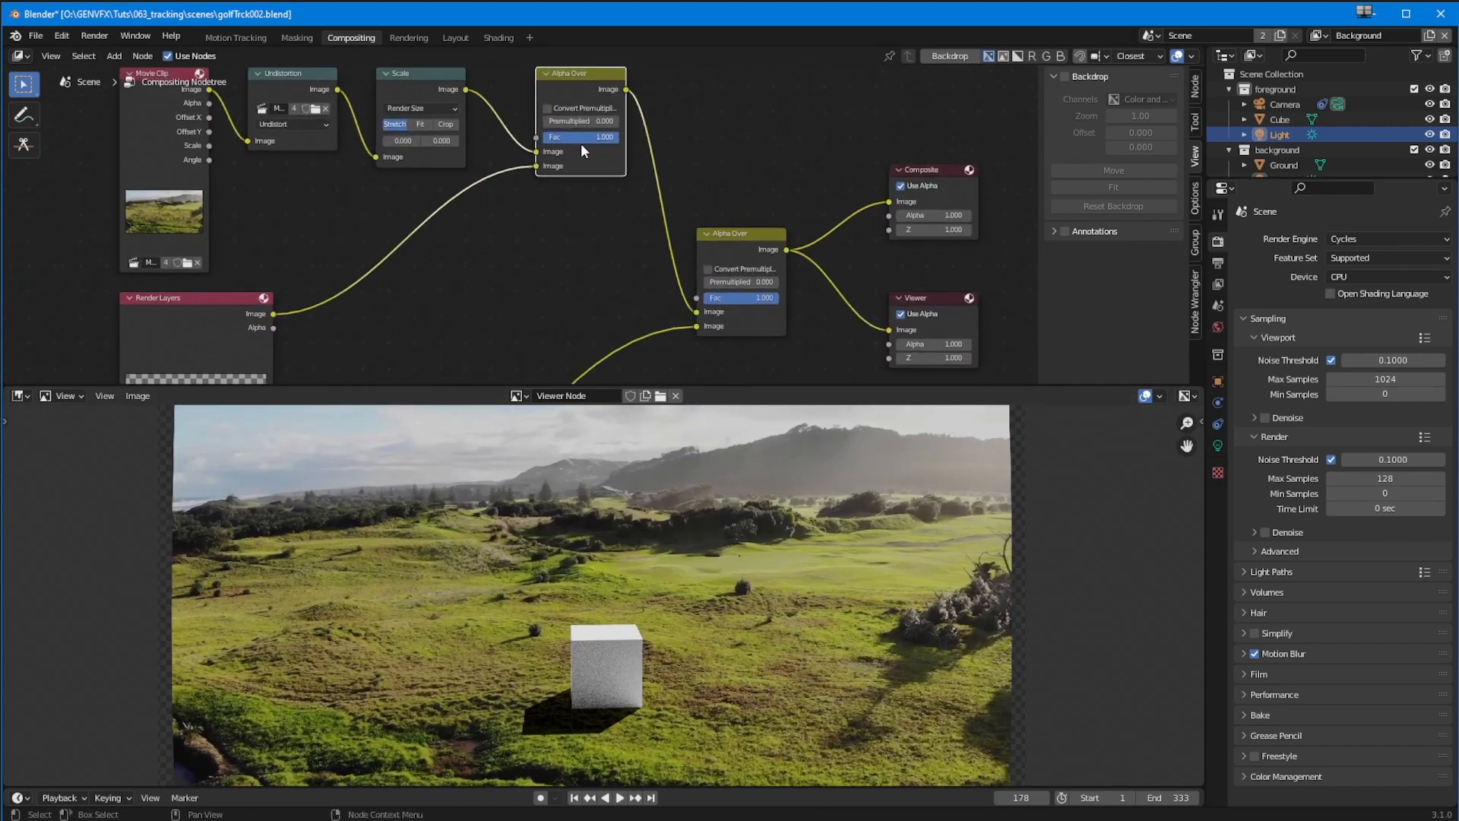
Lower the first Alpha Over node's Fac to about 0.642 to lighten the cube's shadow
mouse_move(586, 134)
left_mouse_down()
mouse_move(567, 134)
mouse_move(603, 139)
mouse_move(589, 136)
left_mouse_up()
middle_click_drag(494, 663, 504, 477, "ctrl")
scroll(393, 184, "up", 2)
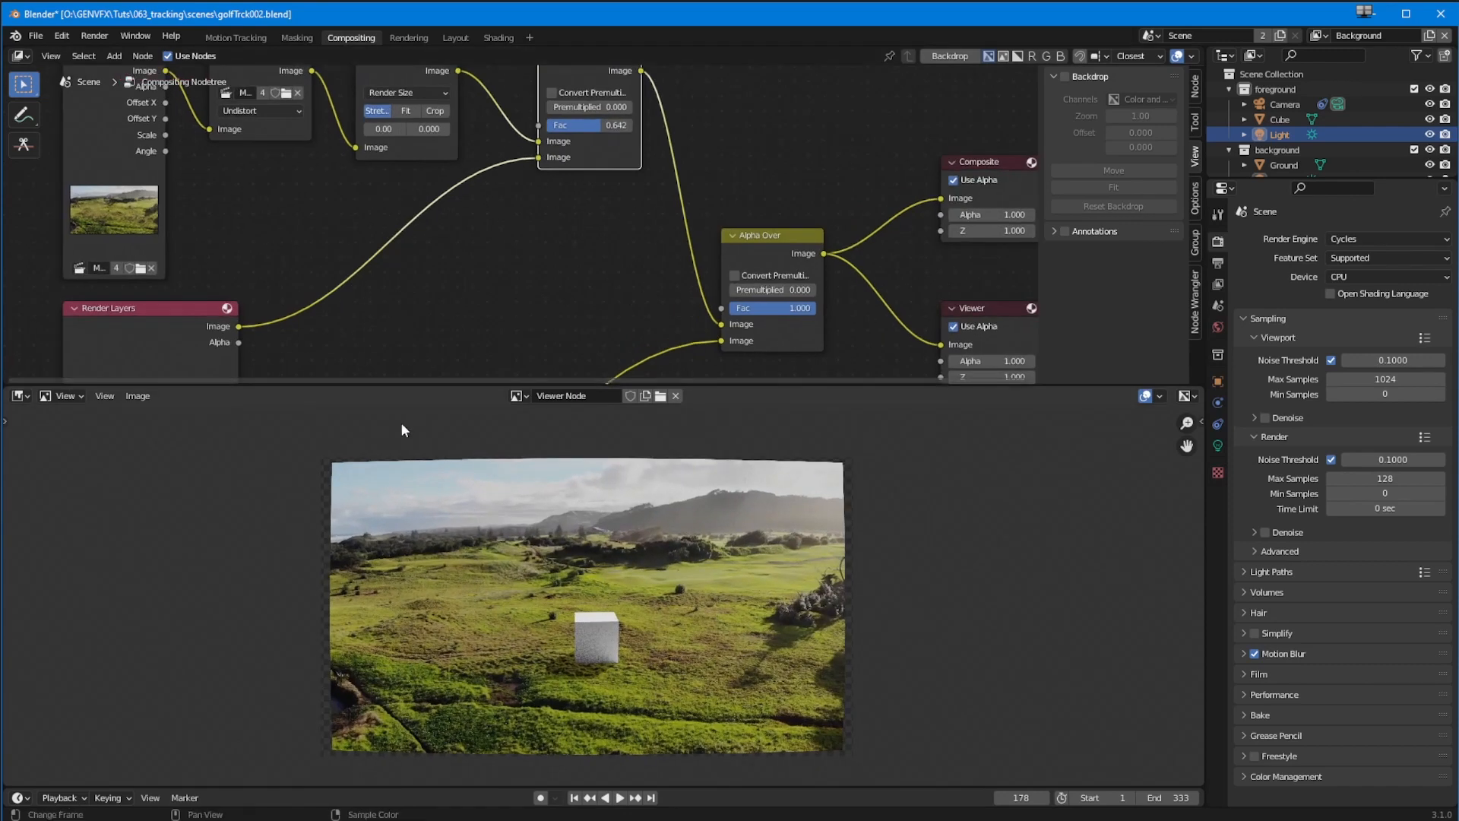
Enlarge the node editor area so more of the compositing node tree is visible above the Viewer image
left_click_drag(403, 386, 381, 526)
middle_click_drag(356, 423, 420, 302, "ctrl")
left_click_drag(326, 399, 331, 373)
middle_click_drag(336, 427, 396, 372, "ctrl")
middle_click_drag(397, 372, 533, 220)
middle_click_drag(400, 393, 437, 283, "ctrl")
middle_click_drag(383, 366, 645, 215)
middle_click_drag(528, 335, 455, 403, "ctrl")
middle_click_drag(679, 191, 358, 393)
middle_click_drag(579, 212, 587, 345, "shift")
key("Home")
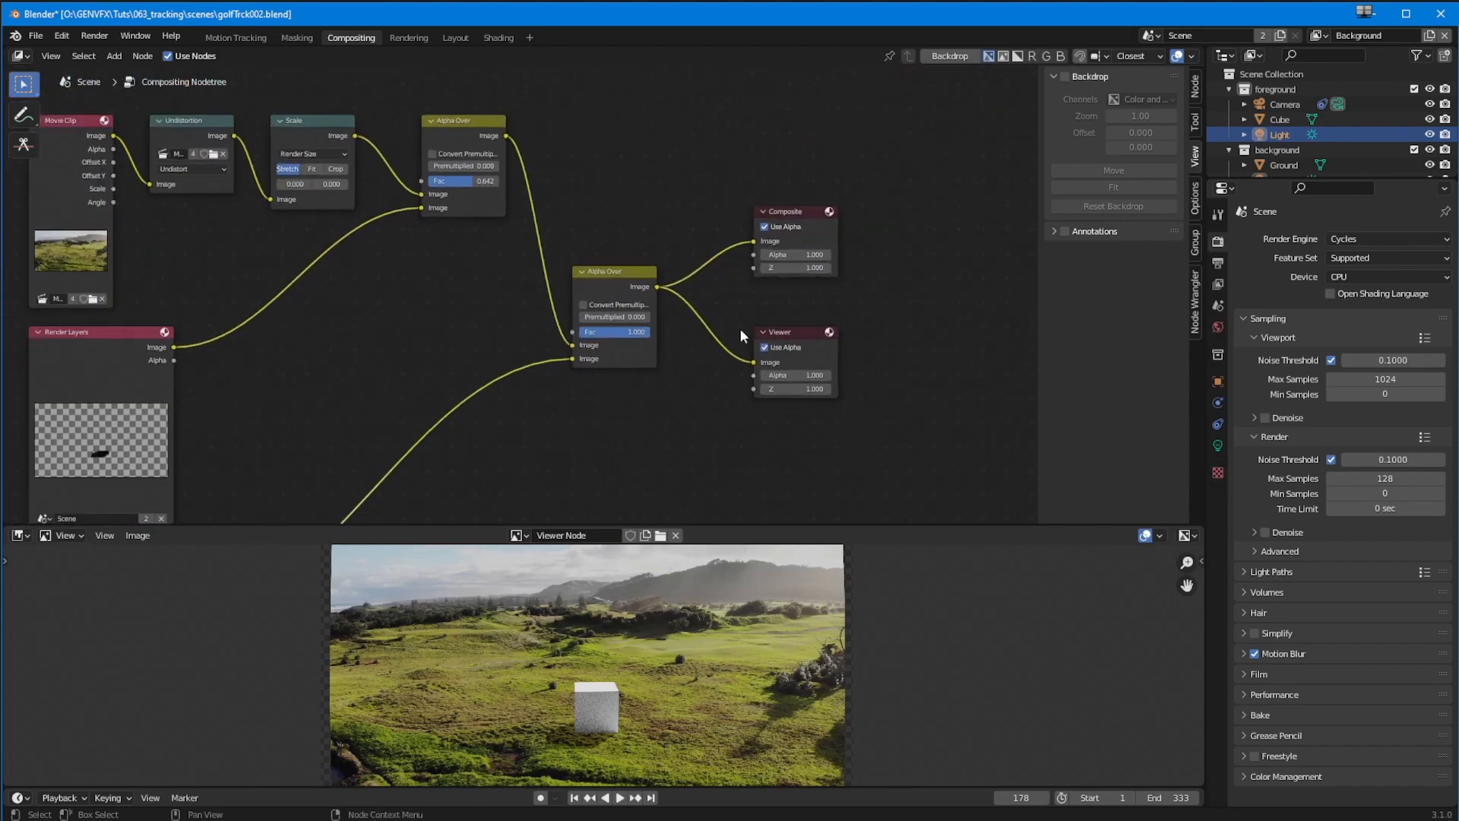
Examine how the Movie Clip, Undistortion, Scale and Background Render Layers nodes feed the first Alpha Over node
left_click(1317, 35)
left_click(1319, 38)
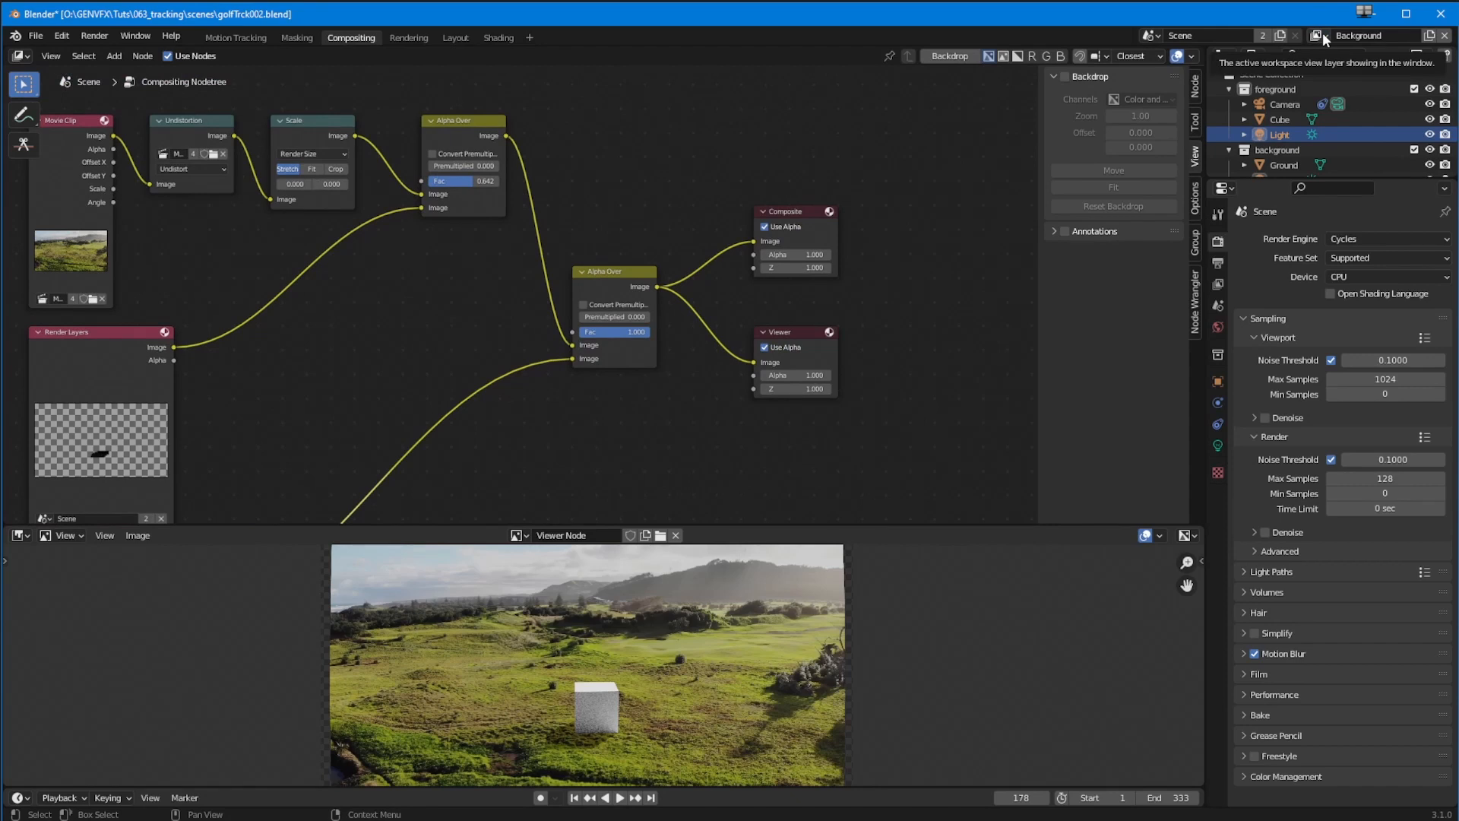
scroll(363, 339, "down", 1)
middle_click_drag(363, 339, 672, 227)
scroll(235, 394, "up", 6)
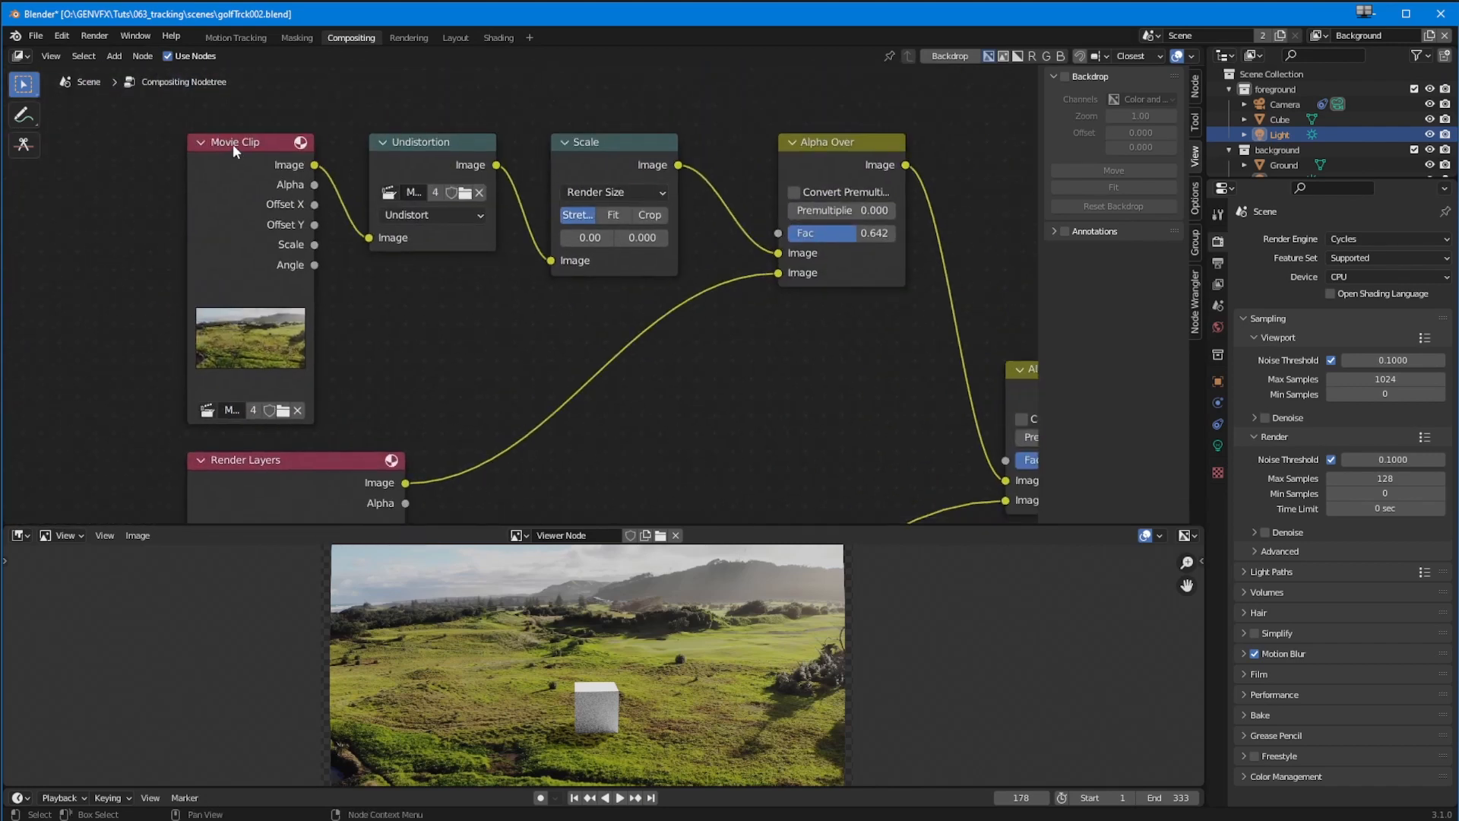
left_click(233, 148)
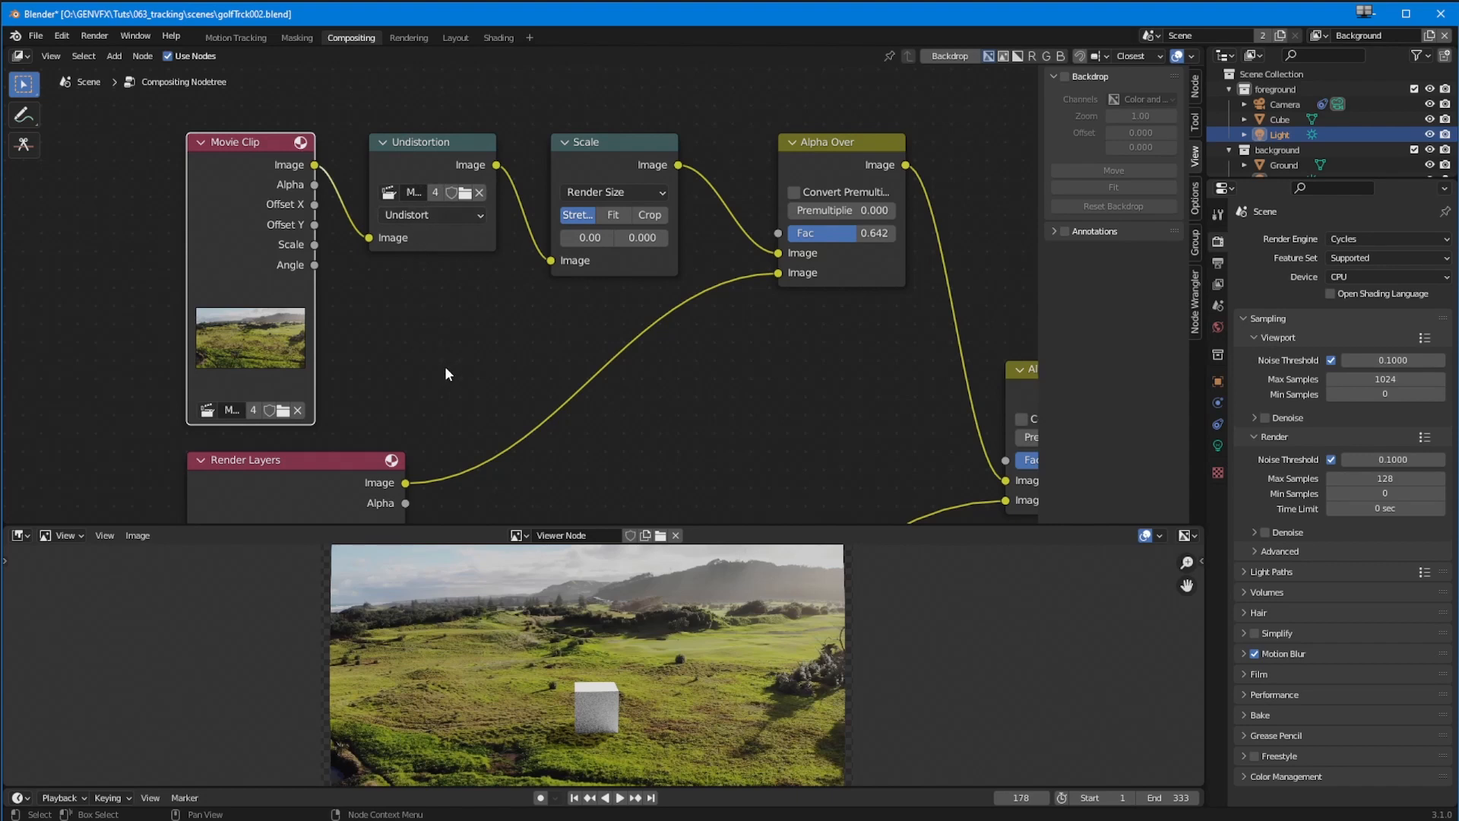
key("Home")
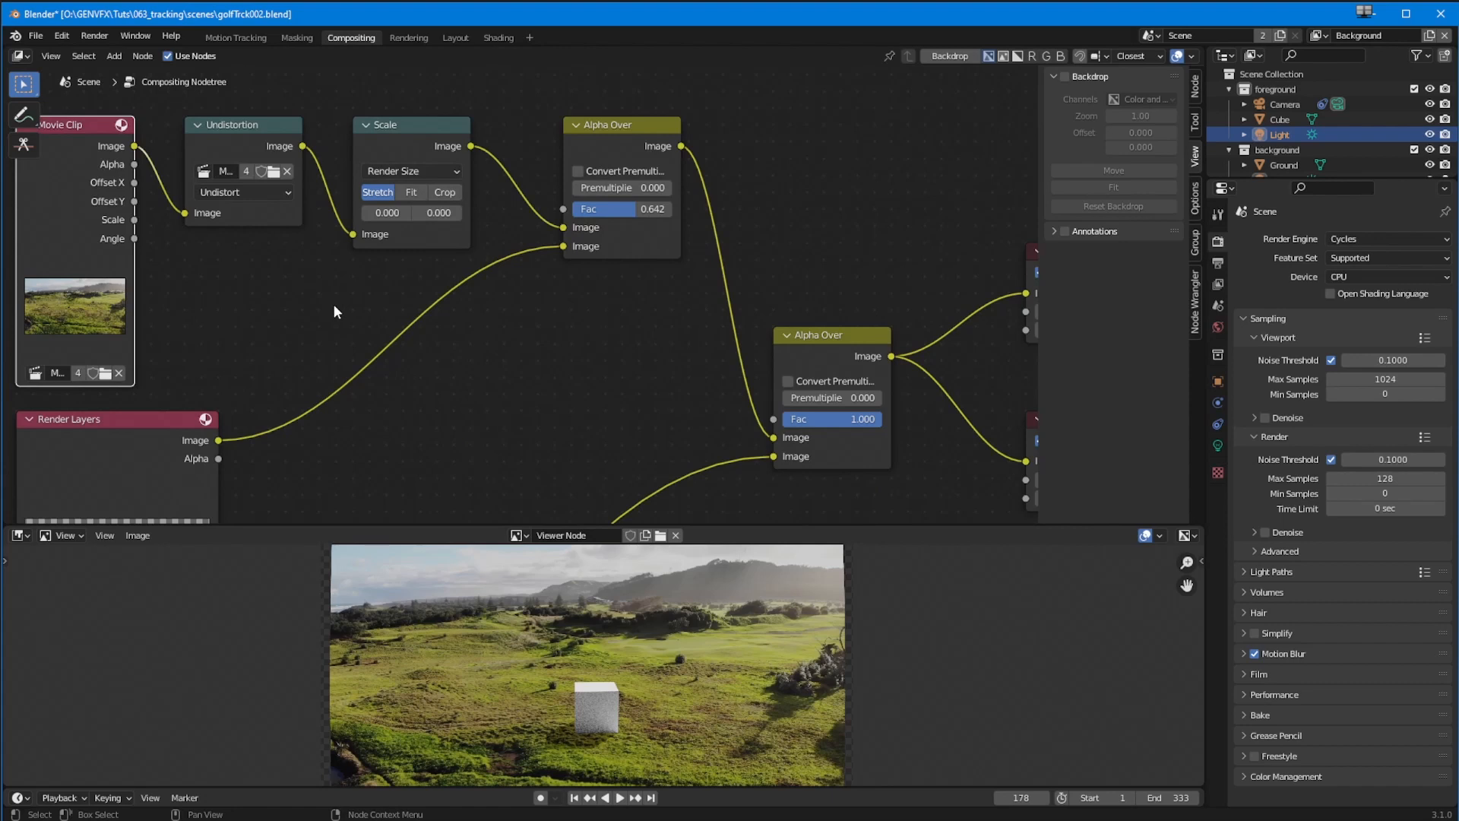
middle_click_drag(313, 273, 313, 296, "ctrl")
middle_click_drag(313, 295, 163, 299)
left_click(458, 148)
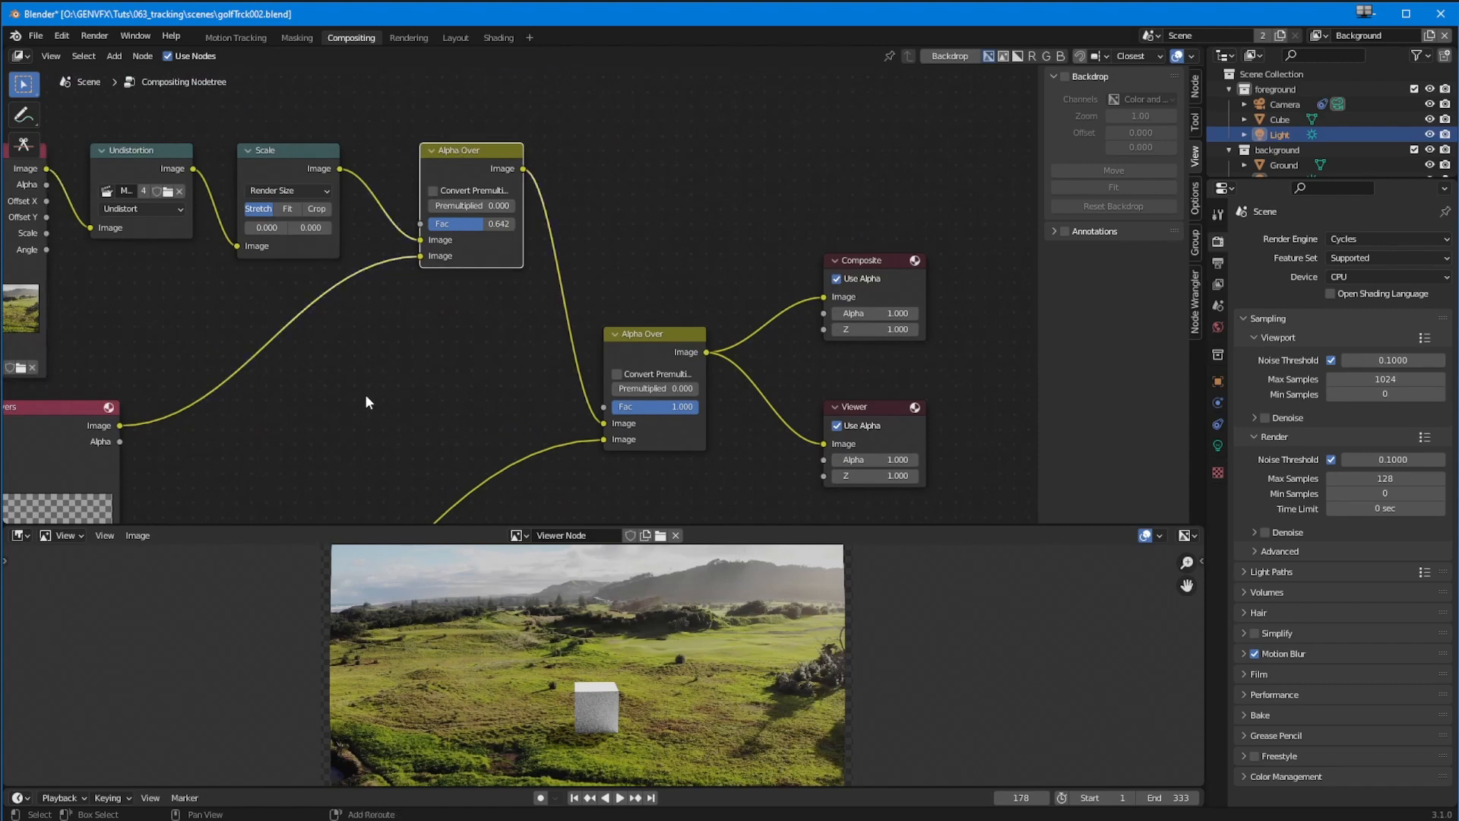
middle_click_drag(365, 401, 530, 322)
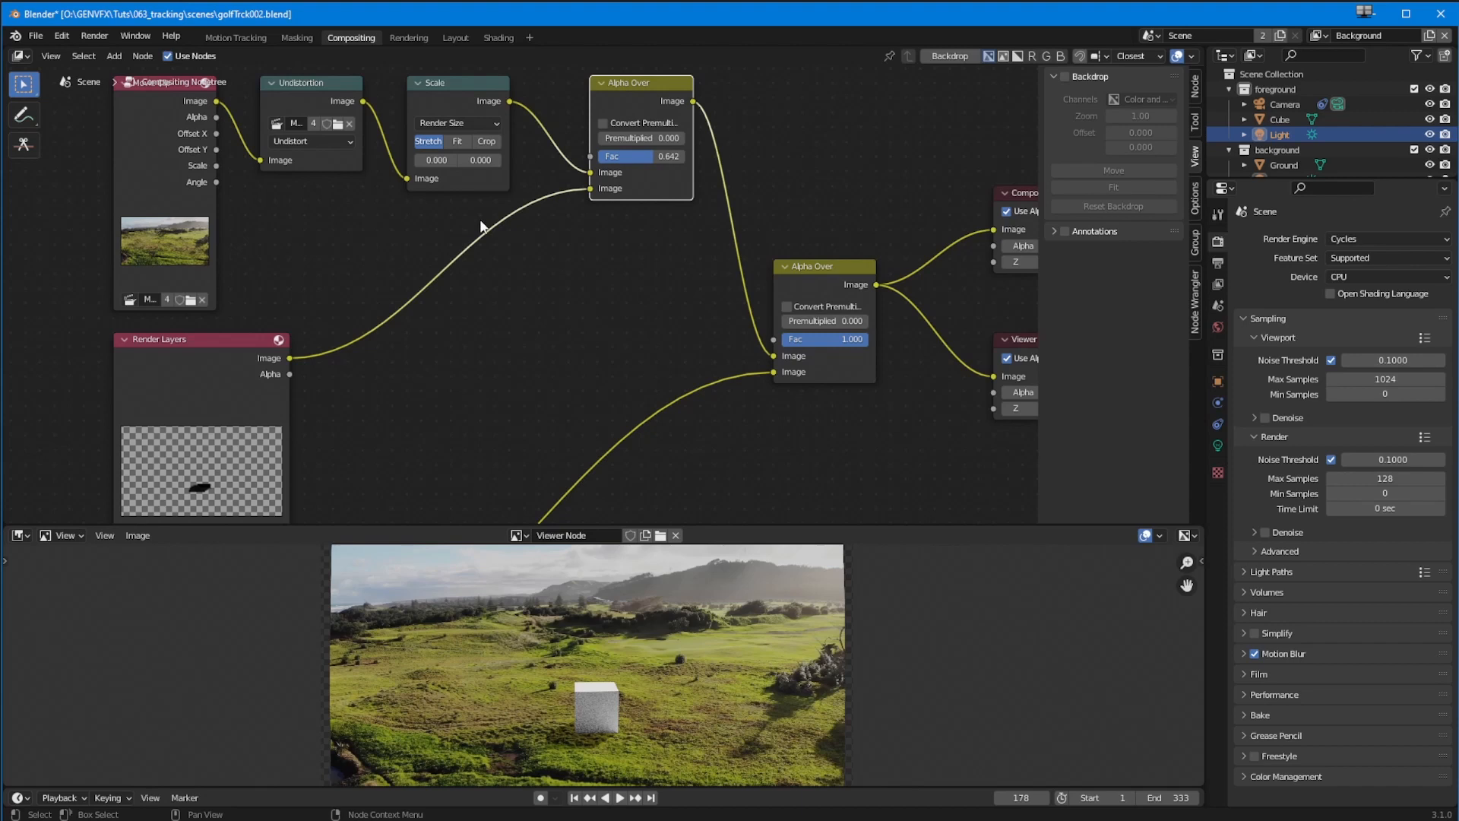
middle_click_drag(539, 308, 362, 204)
middle_click_drag(417, 259, 422, 289, "ctrl")
middle_click_drag(421, 288, 505, 252)
Move the Foreground Render Layers node up, and shift the second Alpha Over, Composite and Viewer nodes away from the first Alpha Over
left_click_drag(215, 463, 547, 250)
middle_click_drag(551, 286, 415, 395, "ctrl")
middle_click_drag(514, 310, 338, 304)
left_click_drag(746, 411, 436, 155)
left_click_drag(463, 251, 644, 106)
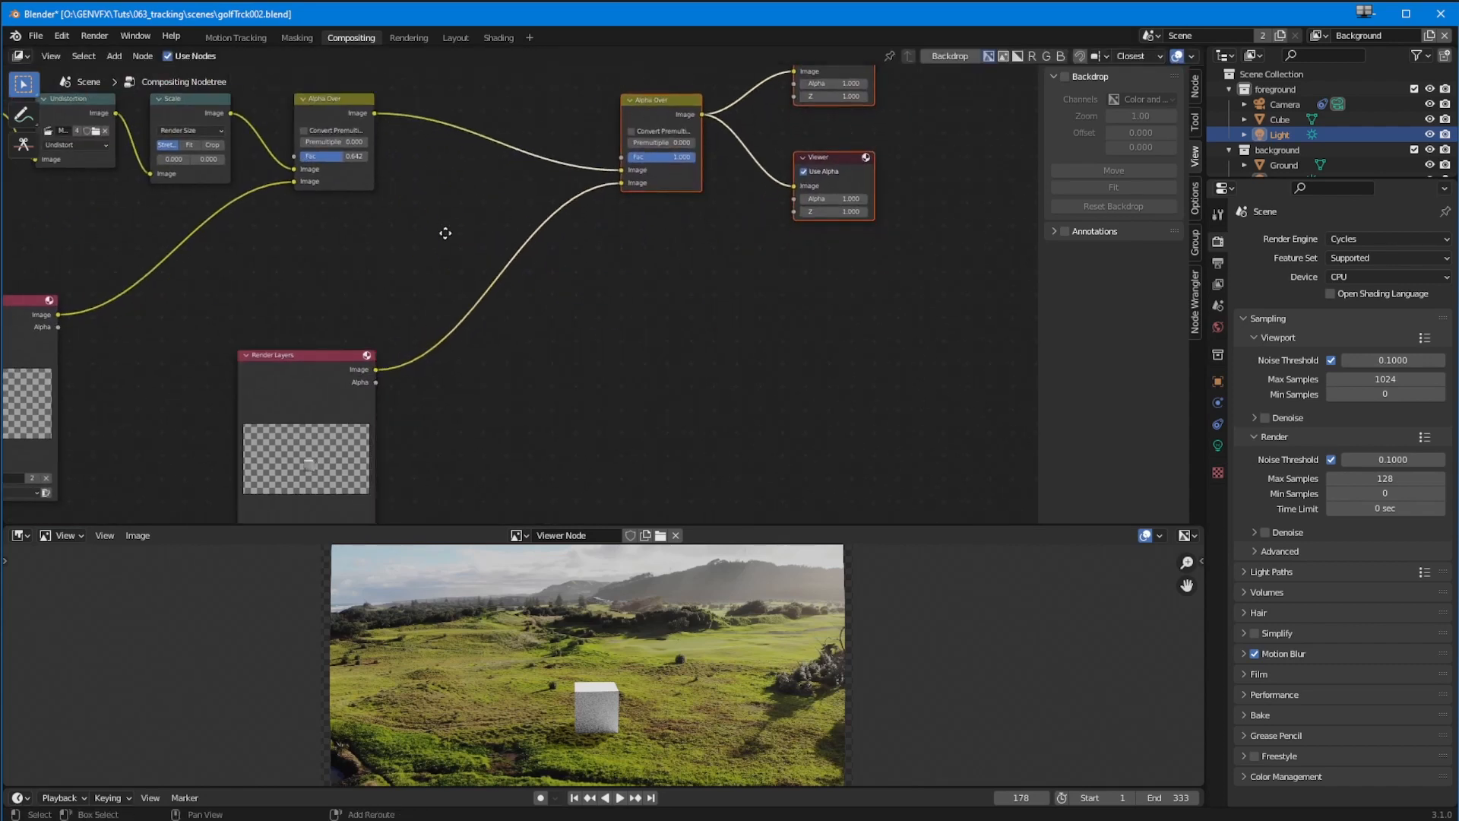
Place the Foreground Render Layers node below the second Alpha Over and the Background Render Layers node below the first
middle_click_drag(445, 234, 441, 261)
left_click_drag(316, 394, 613, 303)
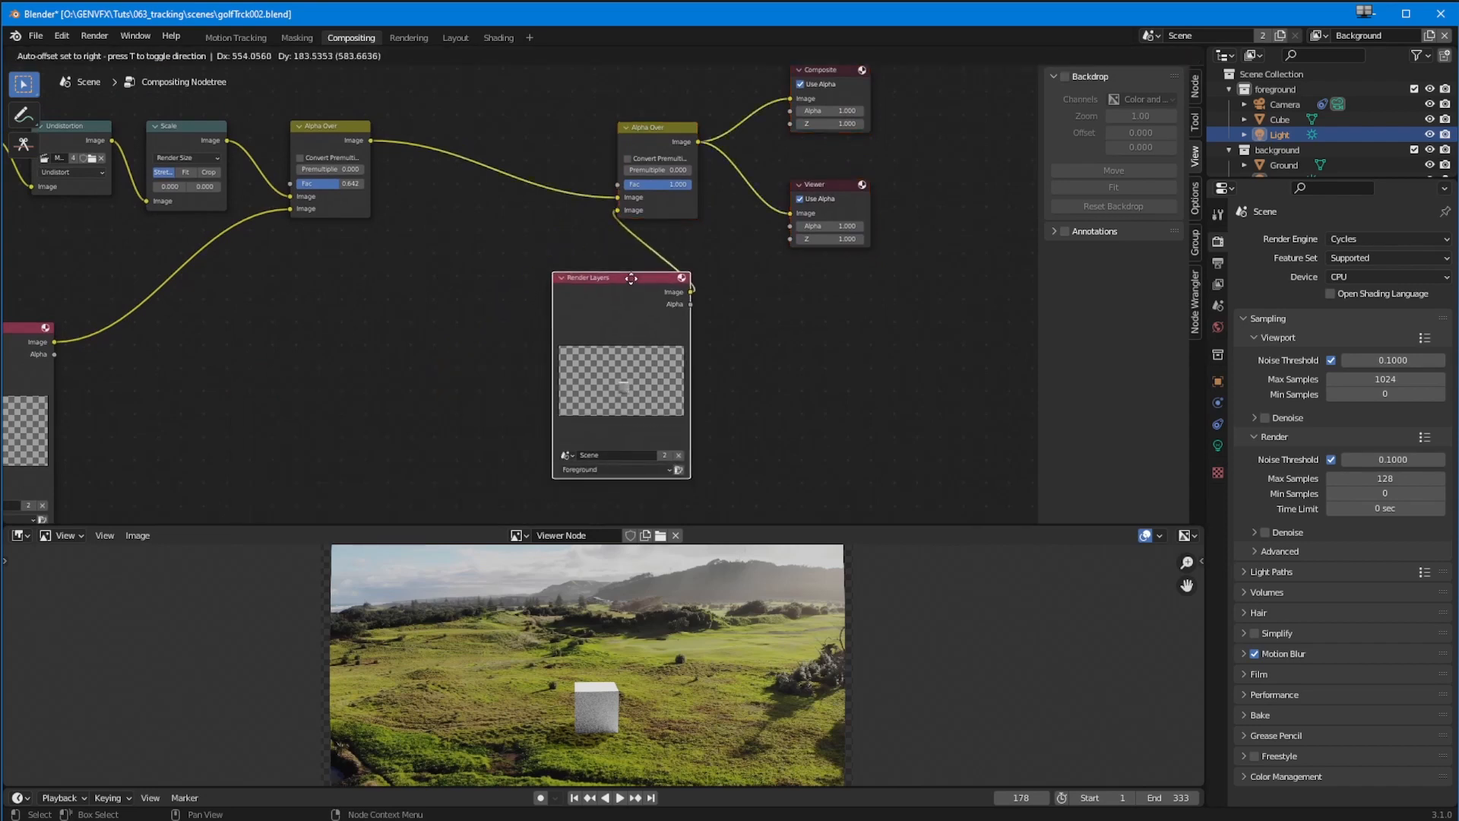
left_click_drag(23, 331, 331, 270)
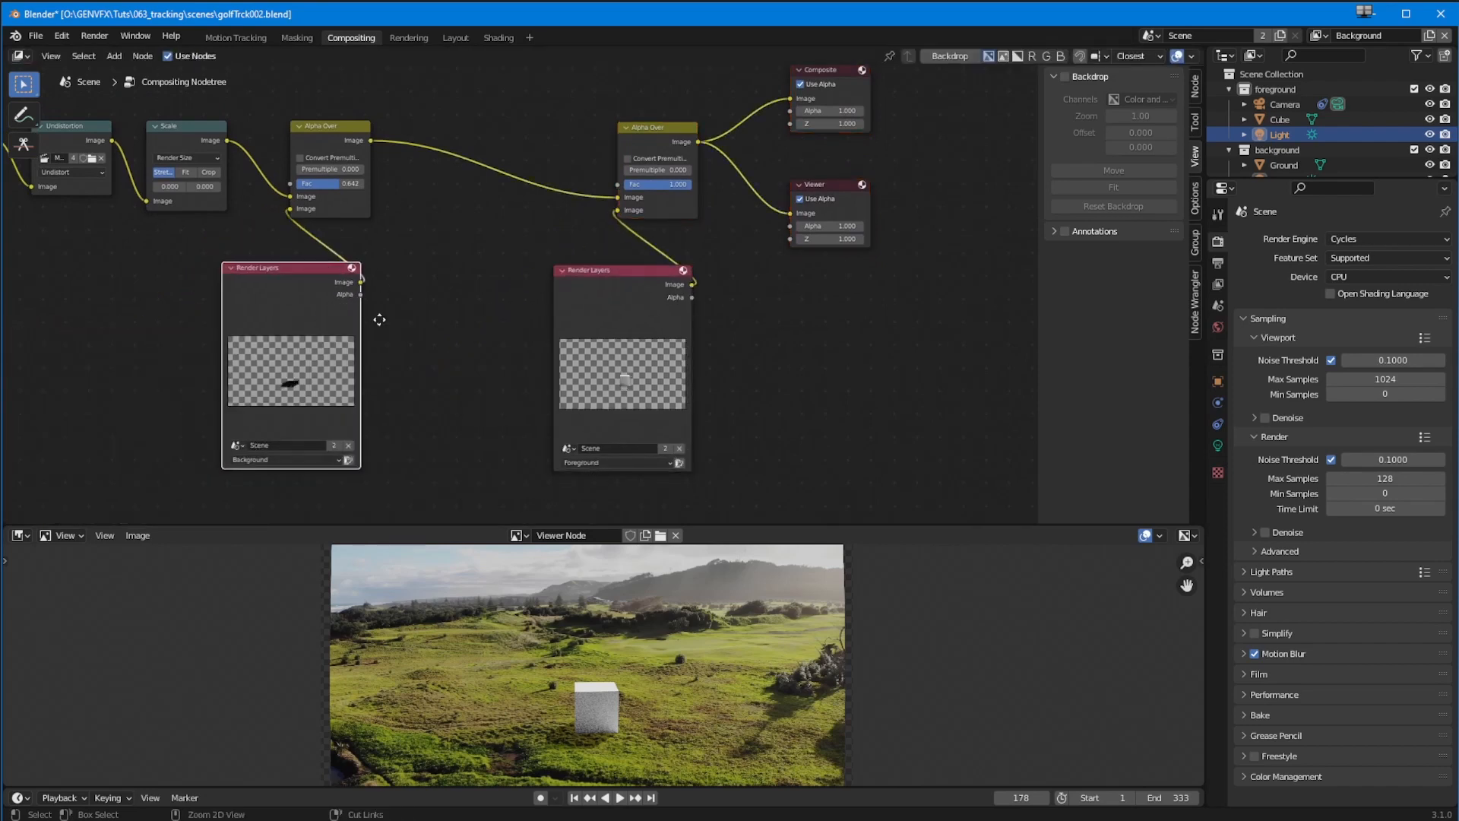
scroll(316, 277, "down", 3)
left_click_drag(573, 283, 555, 361)
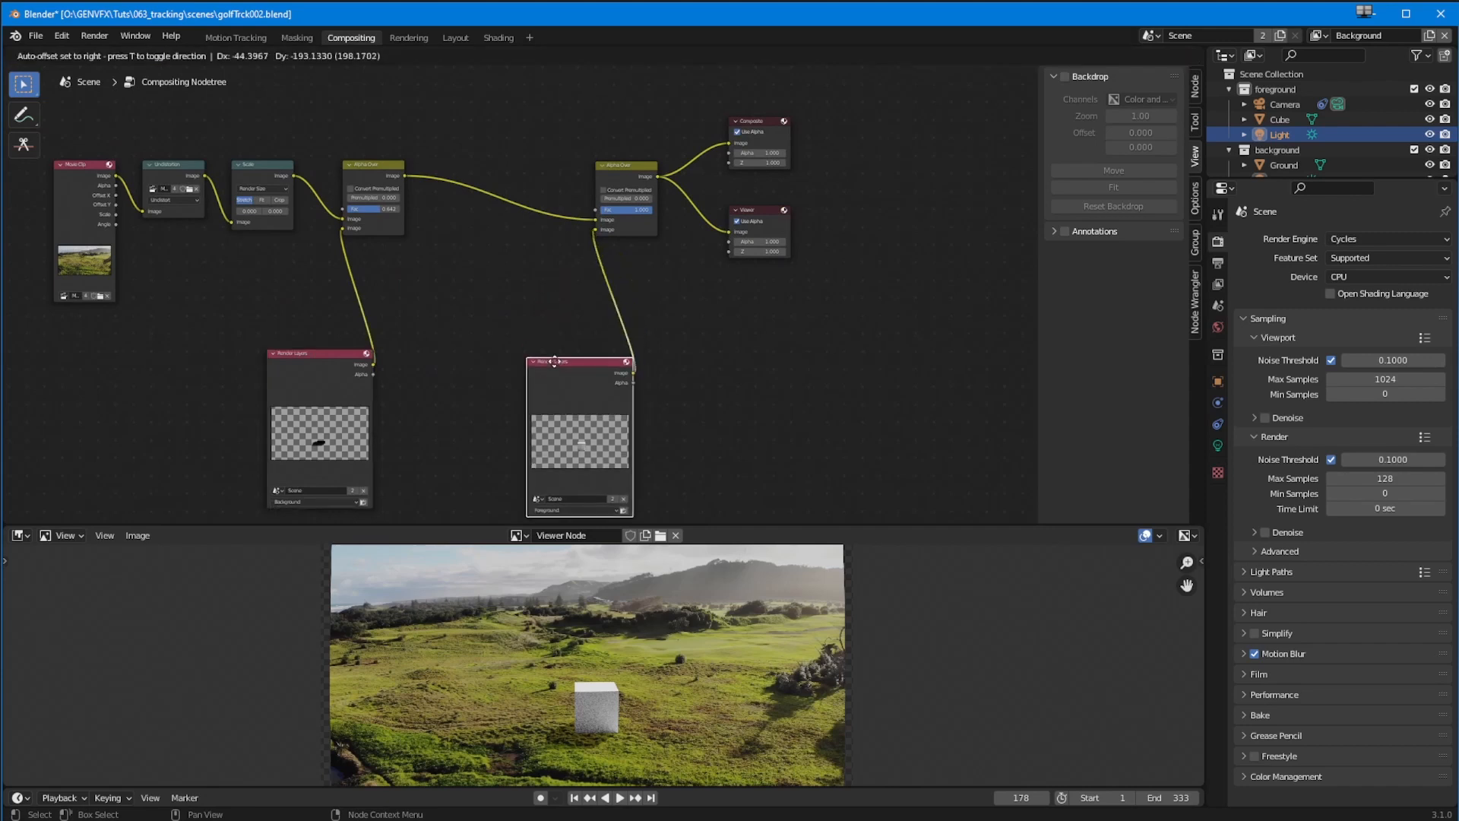
Examine the rearranged links between the two Alpha Over nodes, their Render Layers nodes and the outputs
middle_click_drag(392, 301, 419, 234, "ctrl")
middle_click_drag(451, 190, 400, 398, "shift")
middle_click_drag(436, 323, 439, 377, "ctrl")
middle_click_drag(438, 382, 438, 272, "shift")
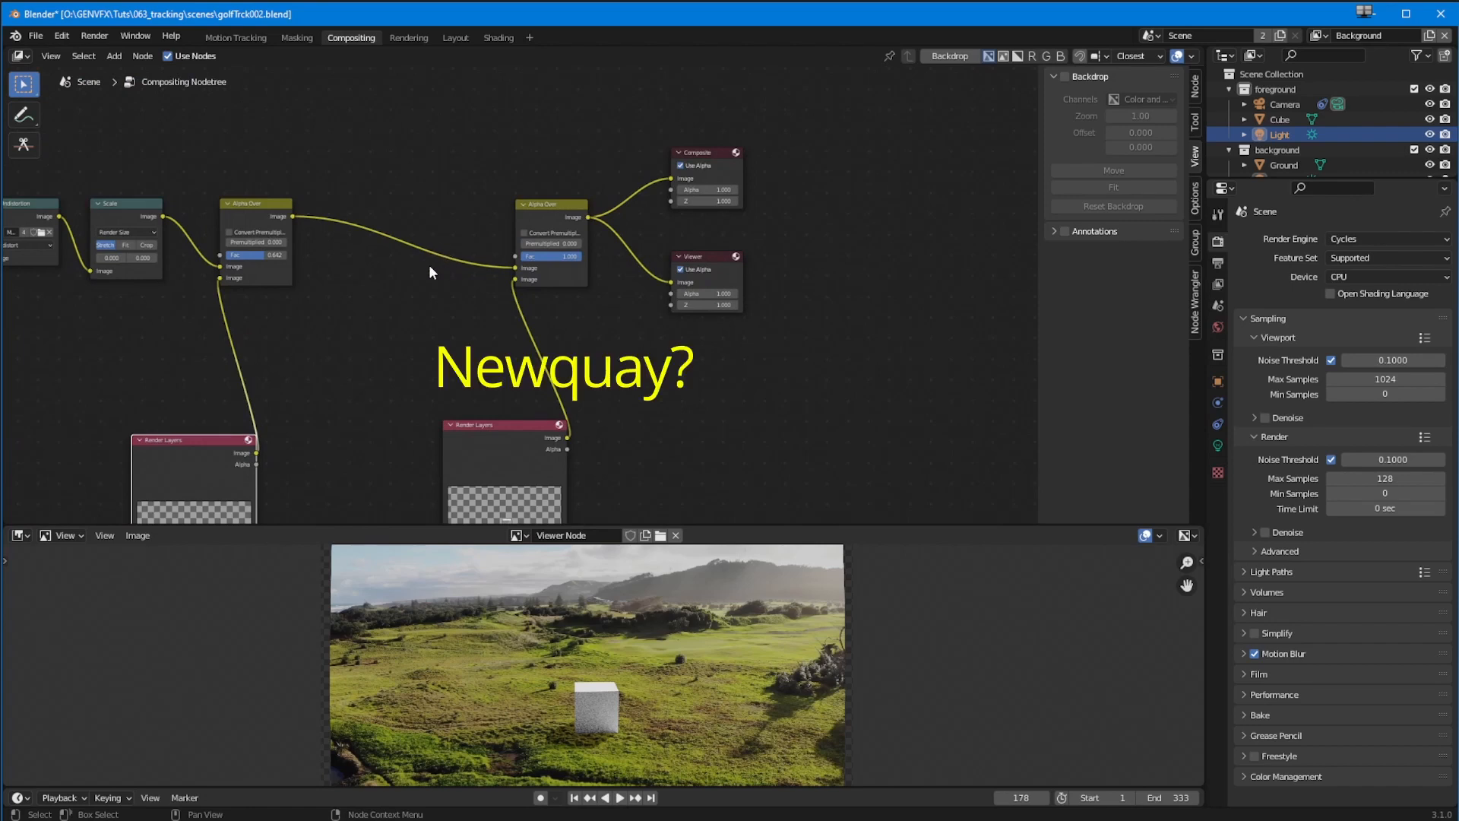
scroll(428, 252, "up", 2)
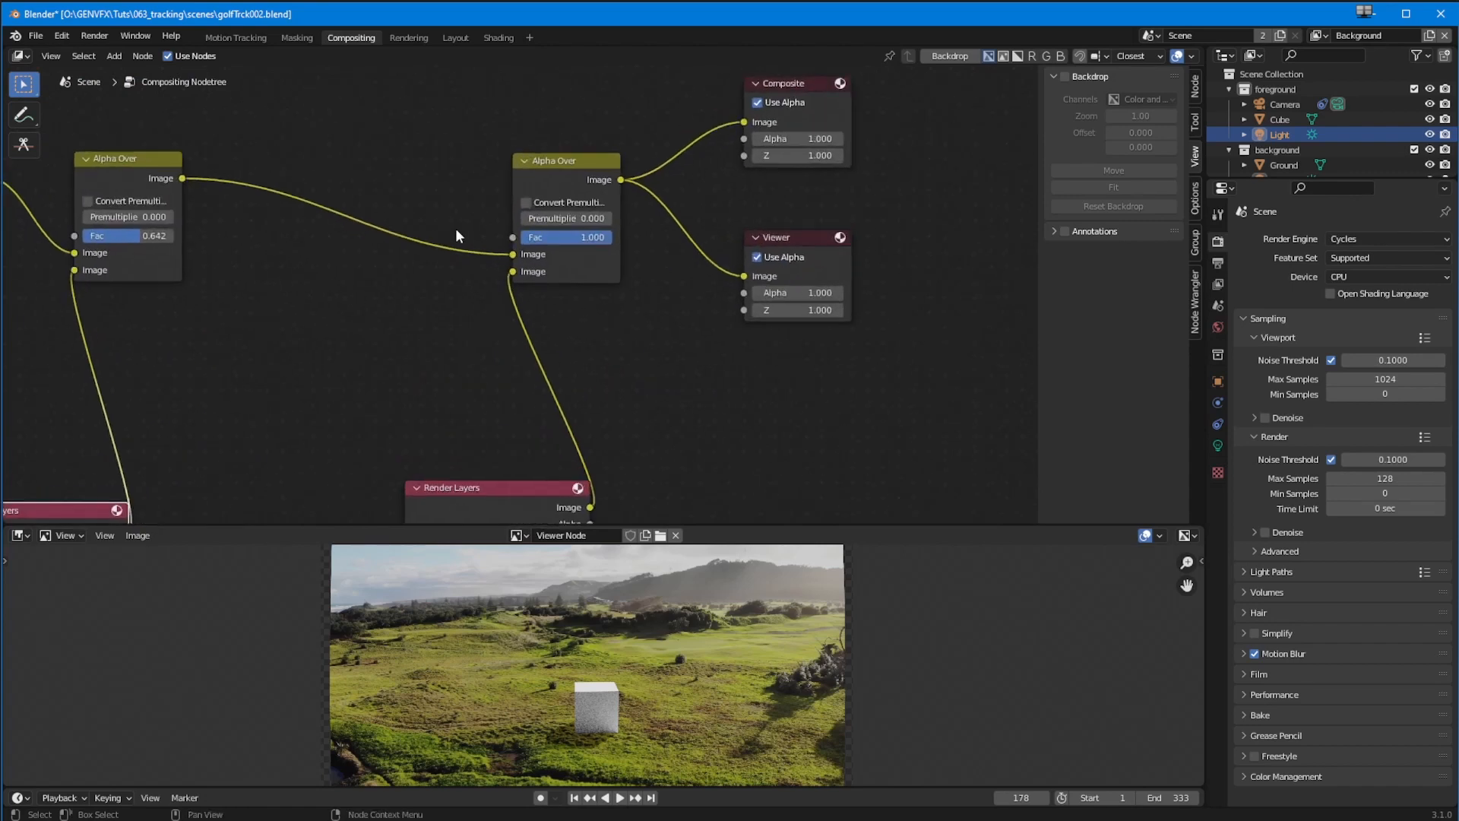
middle_click_drag(385, 444, 415, 344, "ctrl")
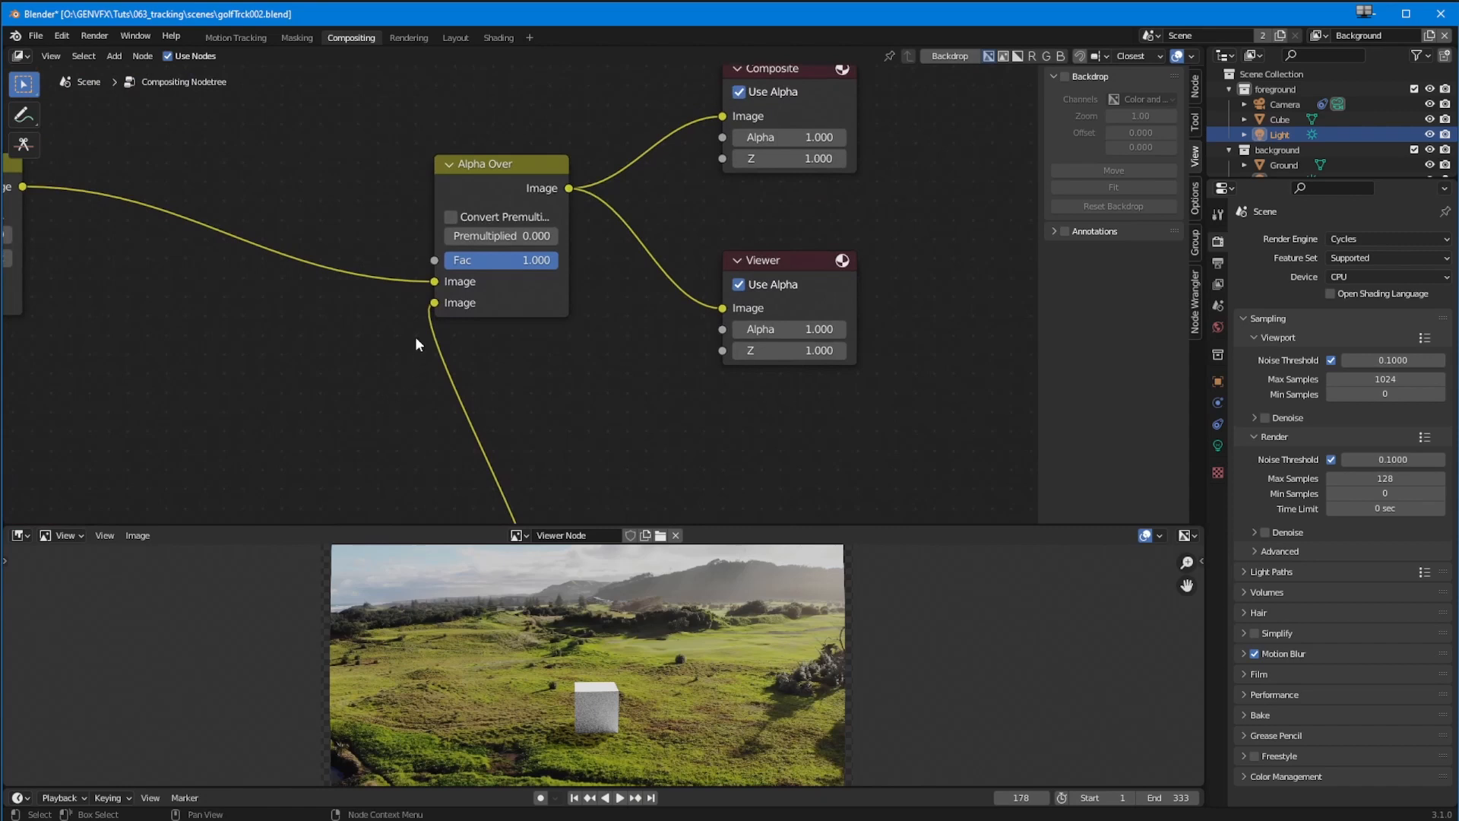
middle_click_drag(57, 203, 324, 226, "shift")
middle_click_drag(490, 376, 514, 410, "ctrl")
middle_click_drag(513, 410, 433, 290, "shift")
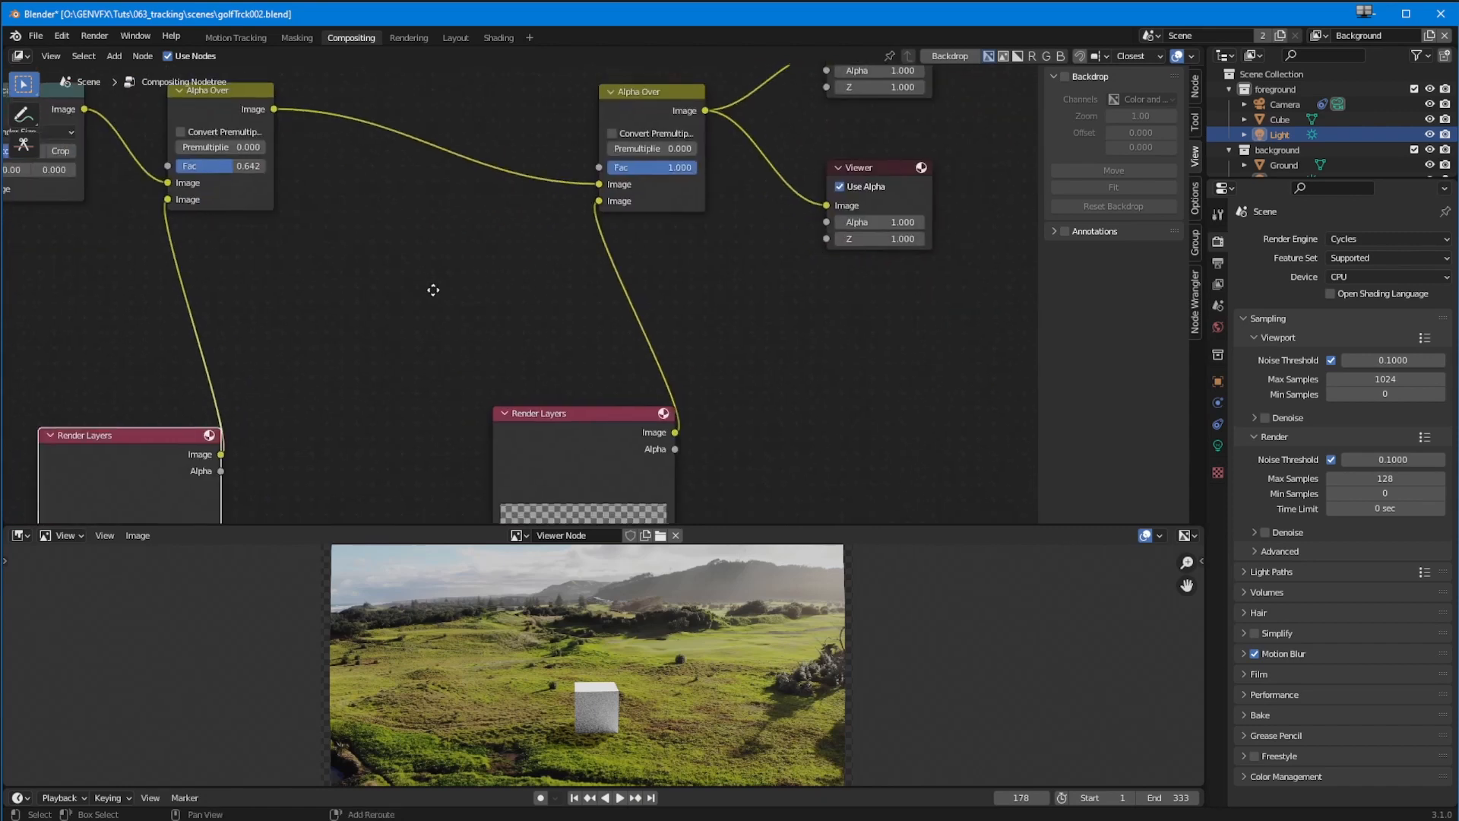
Move the Composite and Viewer nodes farther from the second Alpha Over node to free space between them
middle_click_drag(577, 334, 507, 335)
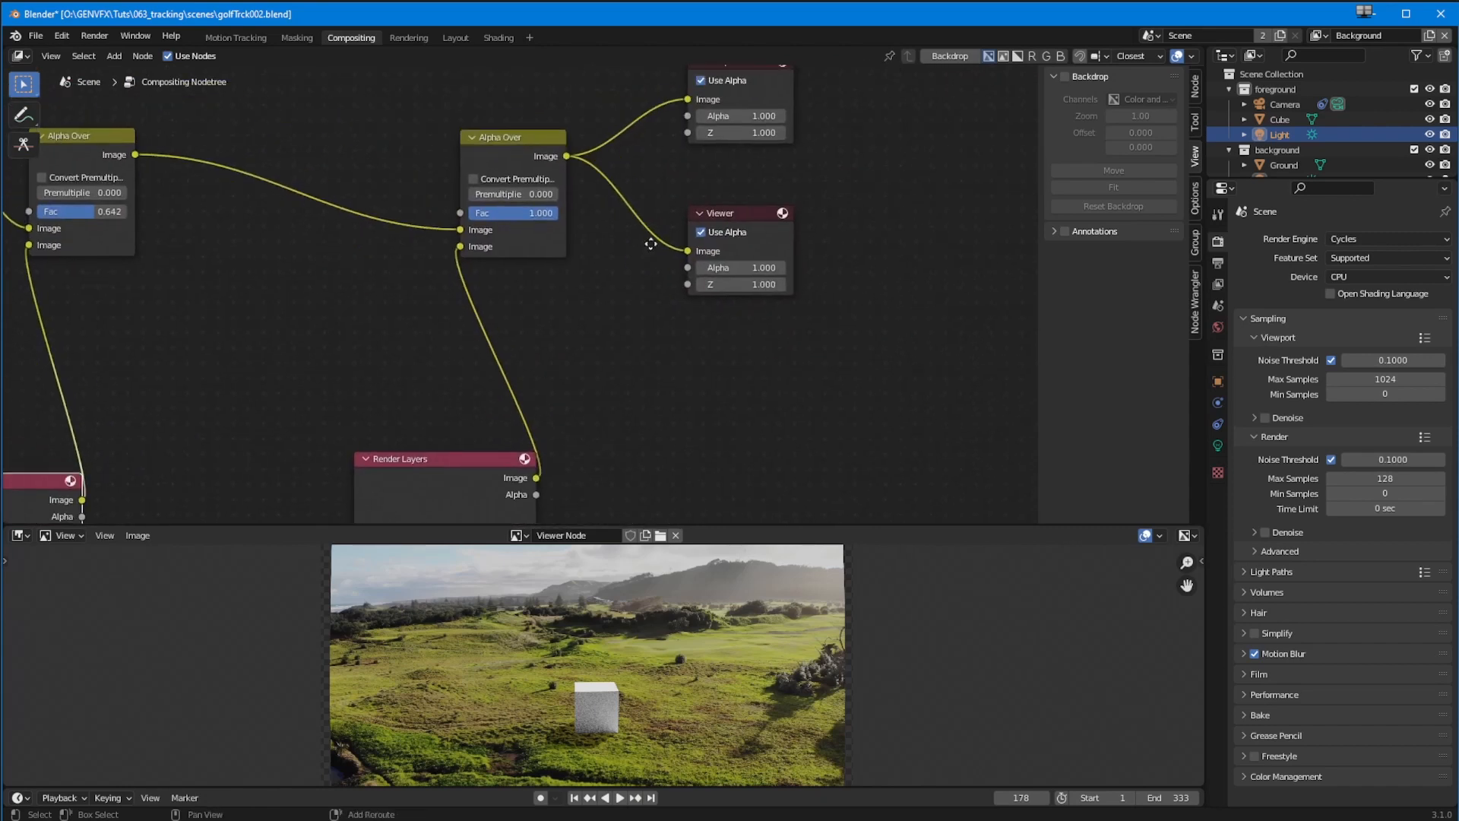
middle_click_drag(650, 243, 633, 290)
scroll(667, 582, "up", 4)
scroll(680, 635, "down", 5)
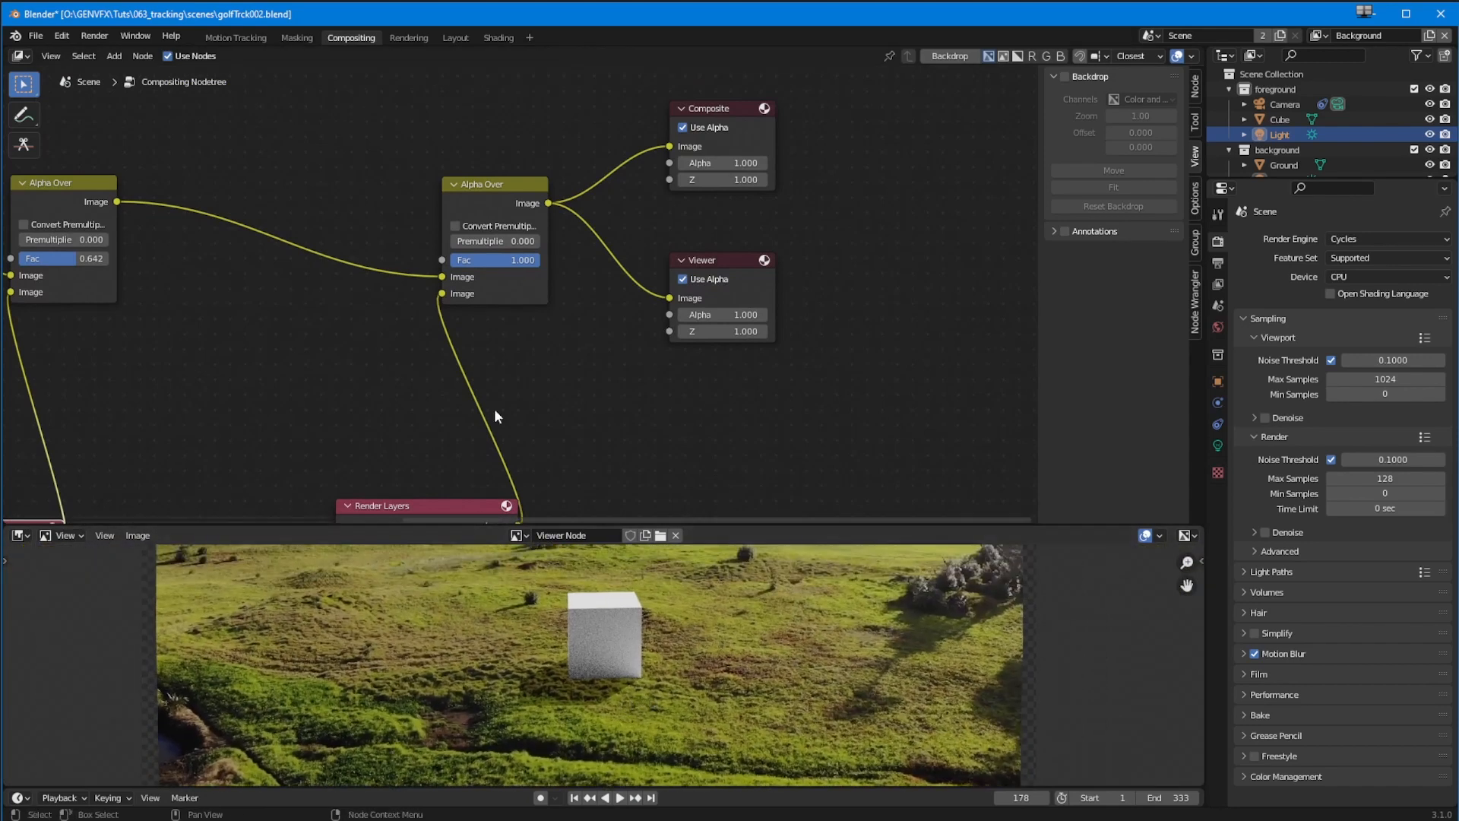
middle_click_drag(355, 251, 332, 317, "ctrl")
left_click_drag(766, 427, 841, 167)
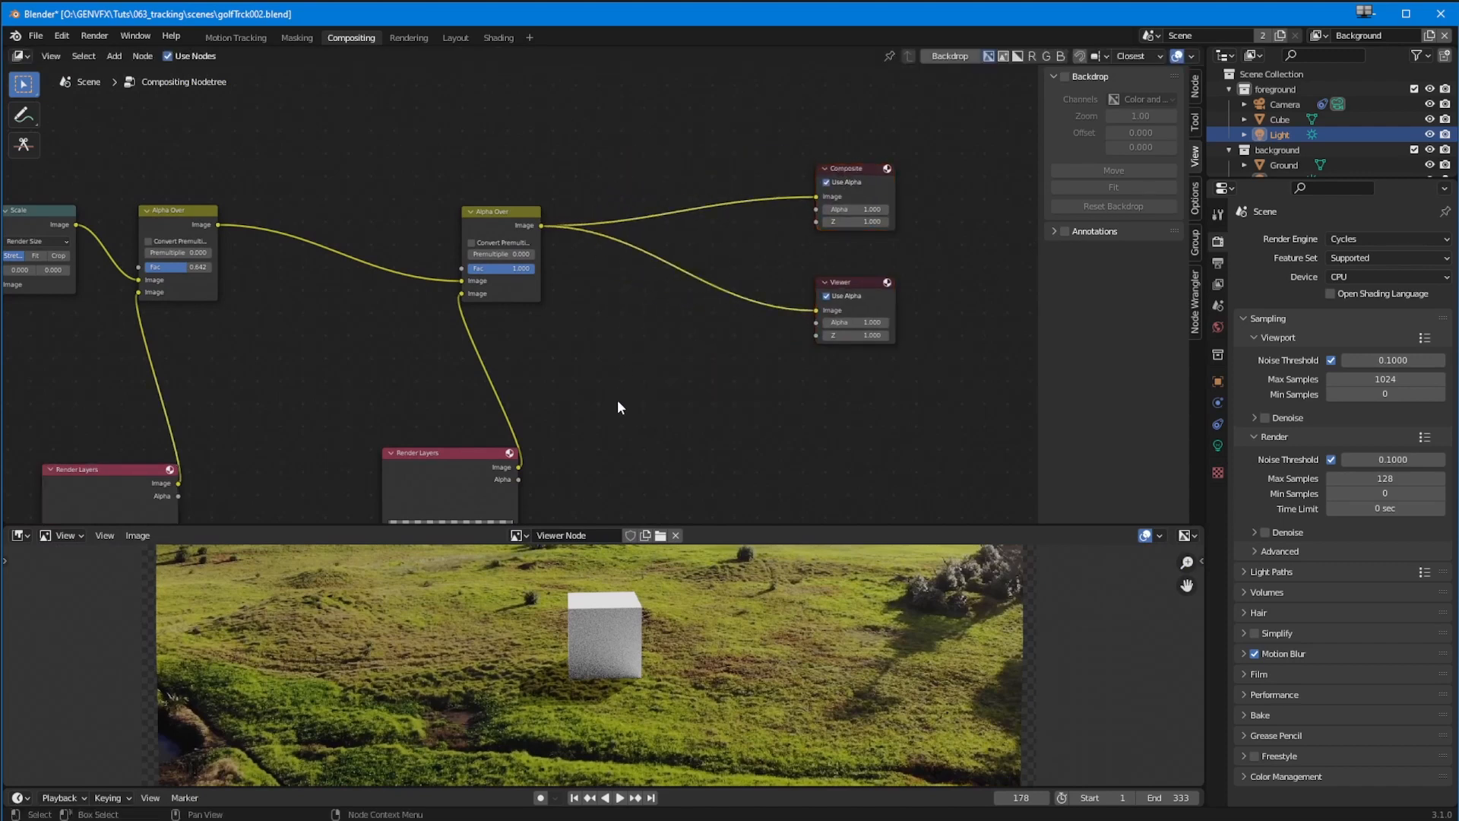
Convert the clip's solved 3D tracking markers into a mesh object in the Motion Tracking workspace
left_click(456, 38)
key("KP_0")
left_click(1174, 55)
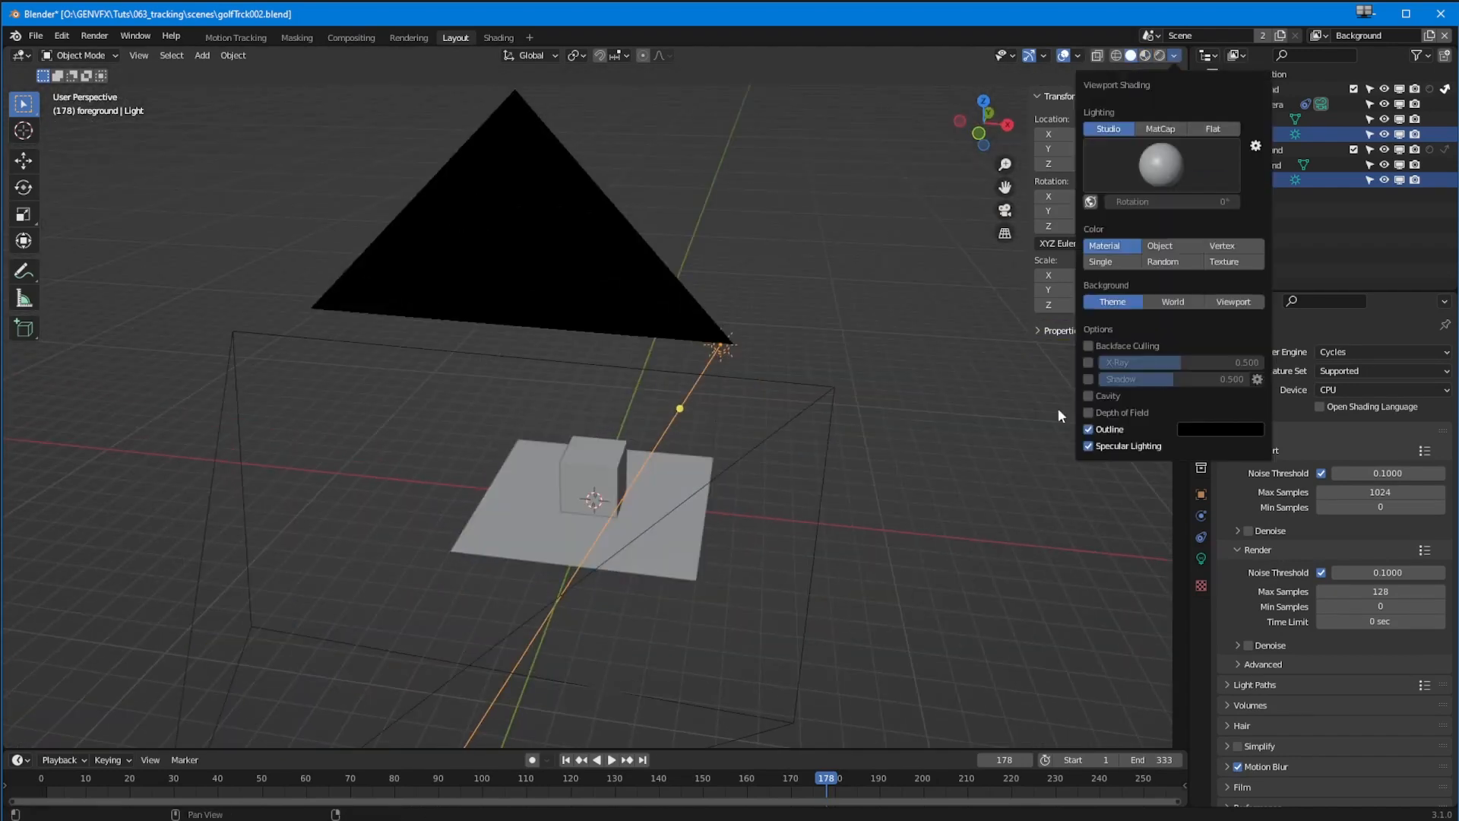
left_click(235, 38)
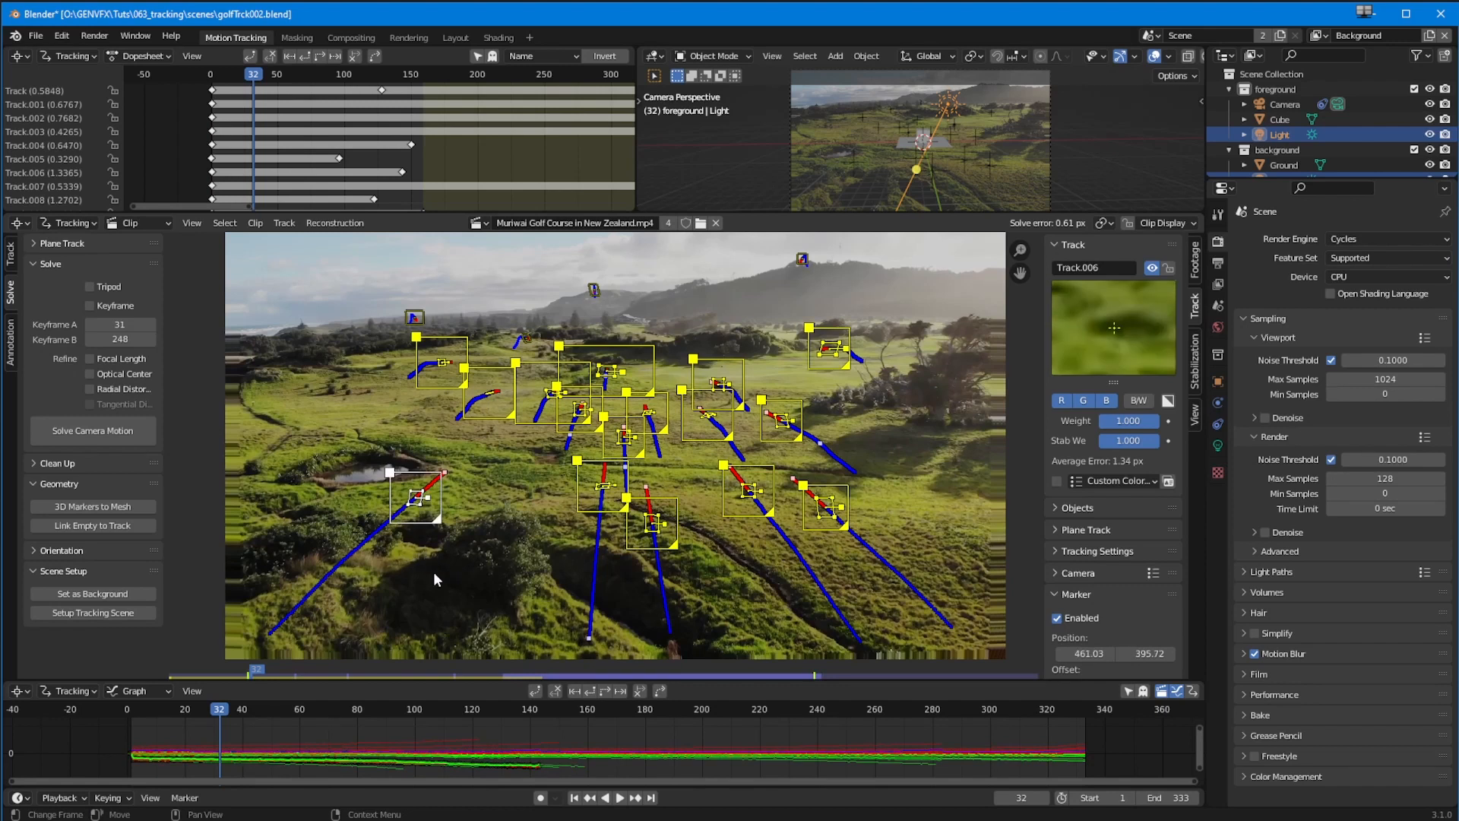
left_click_drag(1292, 181, 1291, 314)
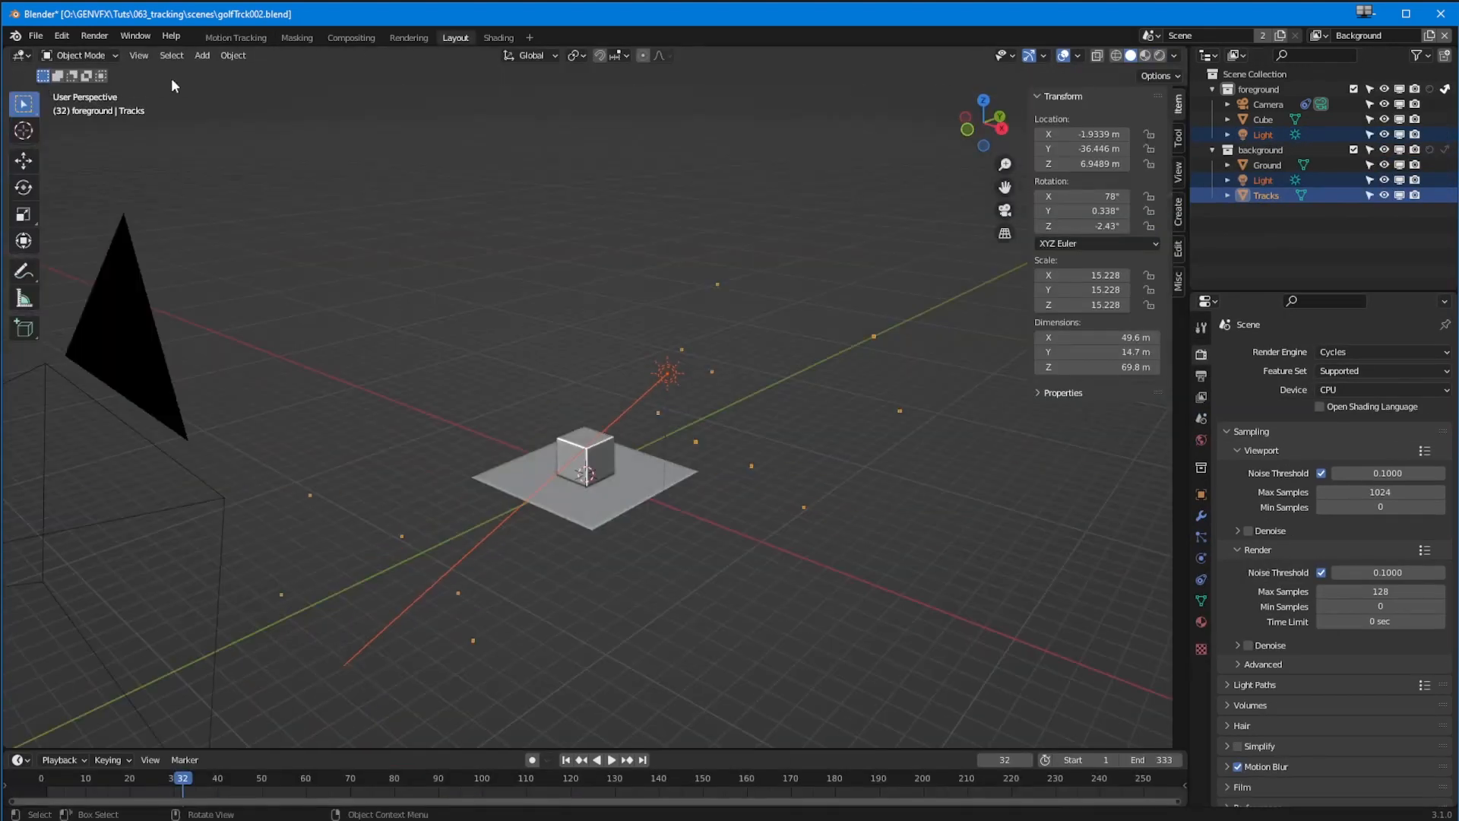
Edit the Tracks mesh in the Layout workspace and build faces spanning its tracking points
left_click(242, 56)
key("Escape")
key("Tab")
left_click(278, 55)
left_click(342, 203)
Delete the surplus faces of the Tracks mesh in face selection, keeping a ground surface, and return to Object Mode
middle_click_drag(342, 203, 473, 426)
key("3")
key("x")
left_click(426, 428)
middle_click_drag(455, 612, 577, 467)
key("Tab")
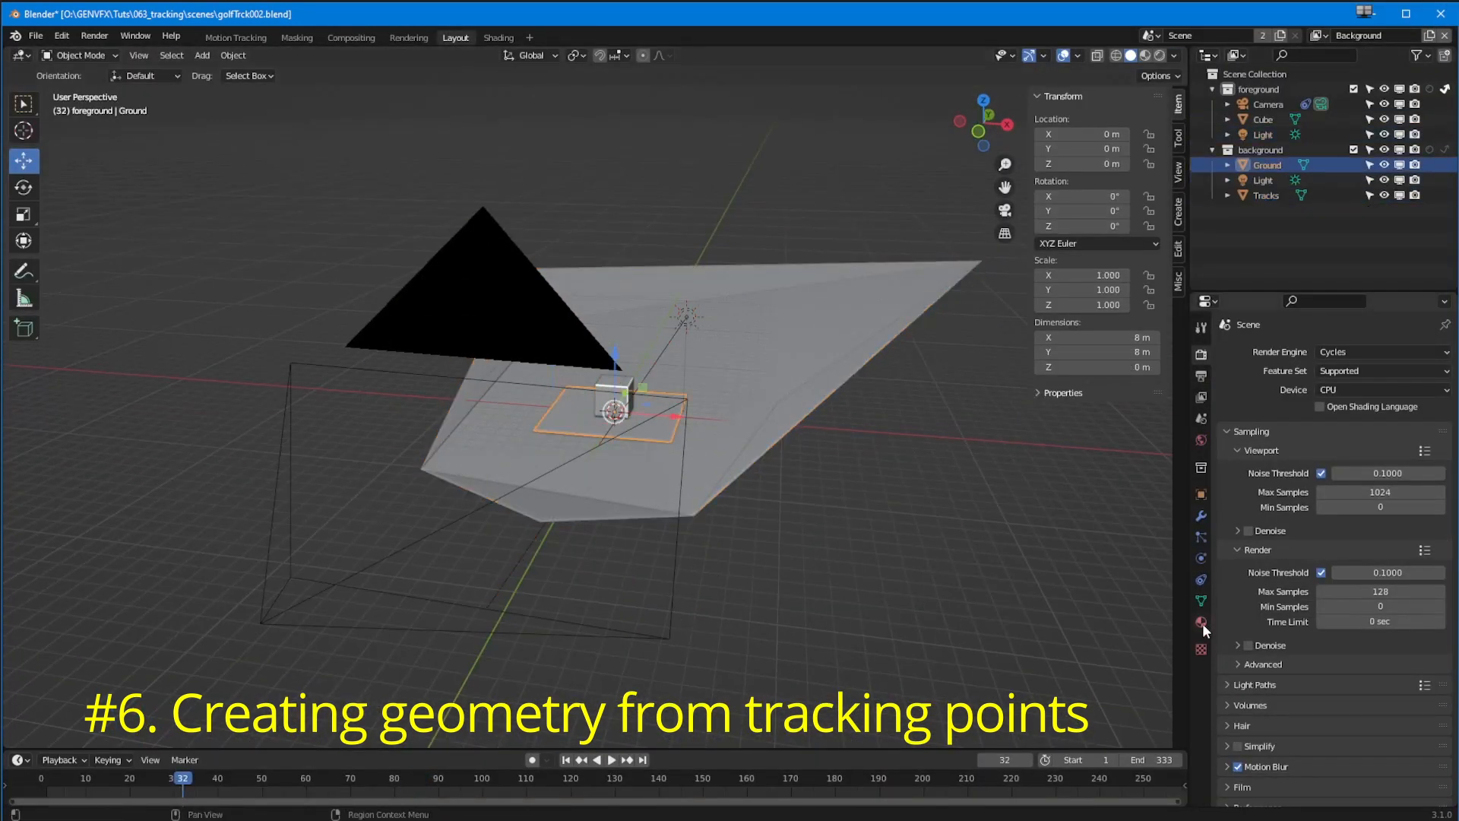
Make the Tracks mesh the shadow catcher in place of the Ground plane and render frame 32
left_click(1201, 493)
scroll(1322, 547, "down", 6)
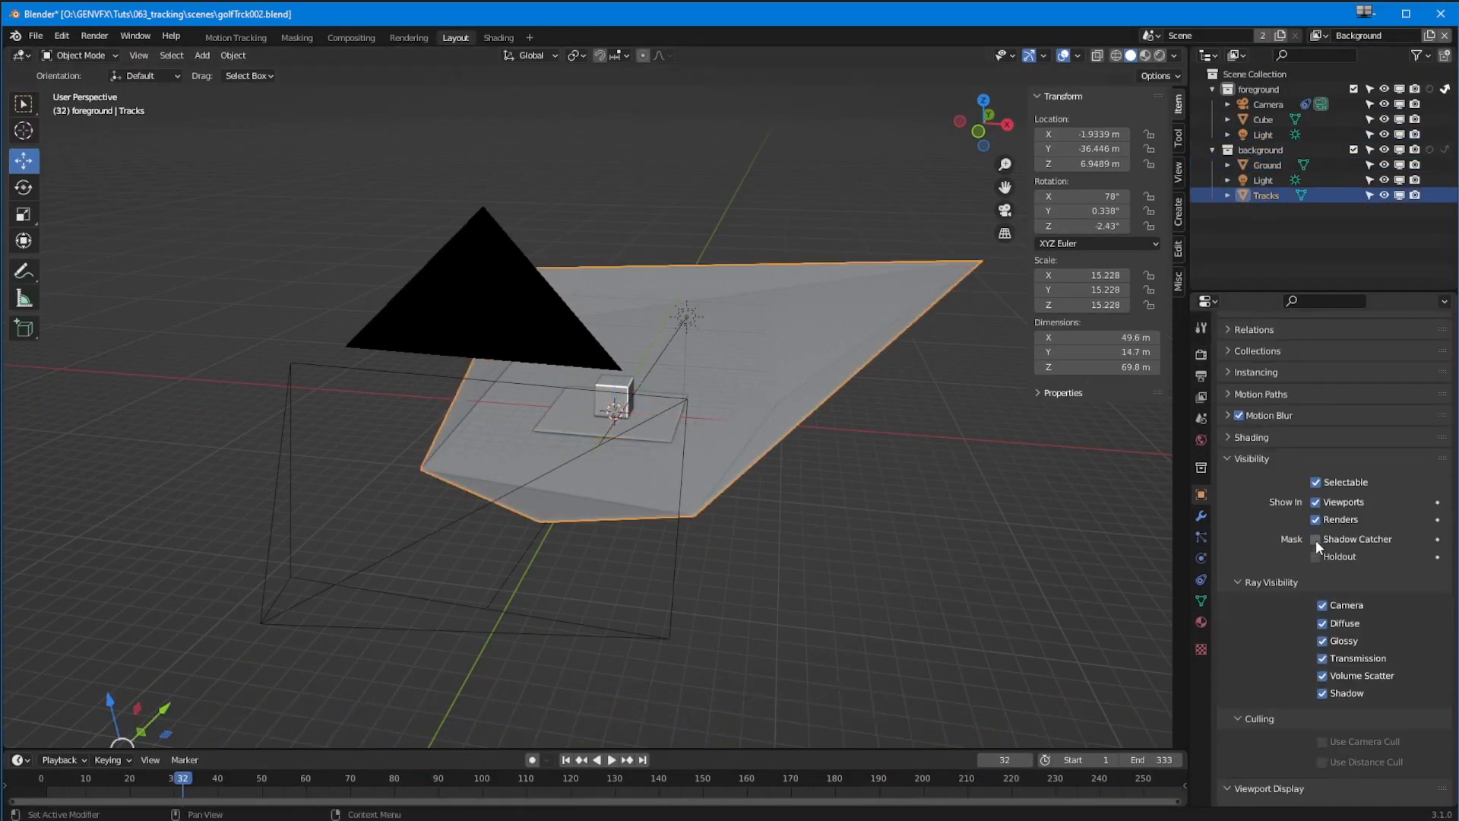
left_click(408, 38)
key("F12")
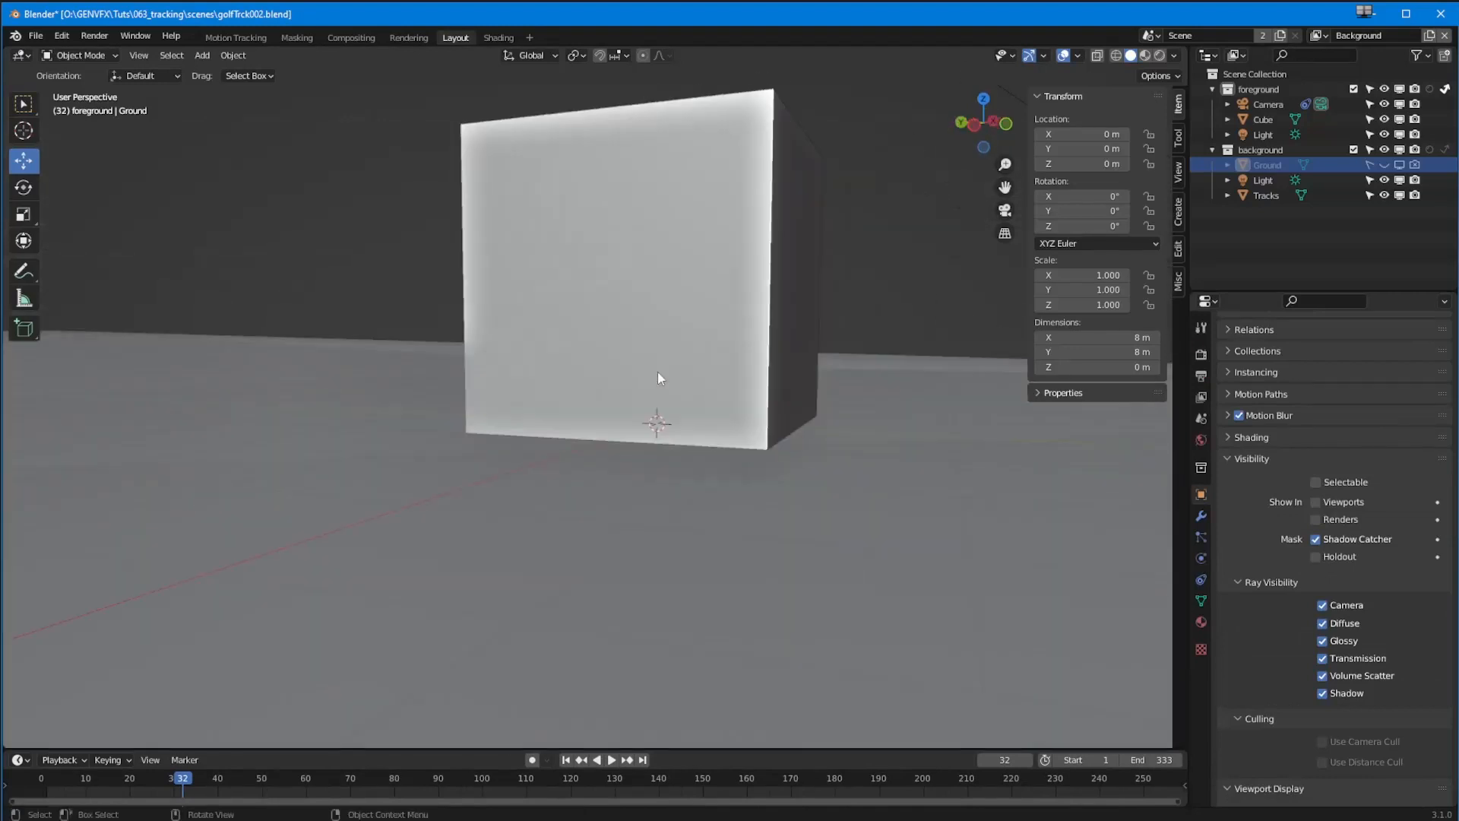
Delete the cube from the foreground collection
key("g")
key("z")
left_click(407, 375)
middle_click_drag(408, 376, 631, 400)
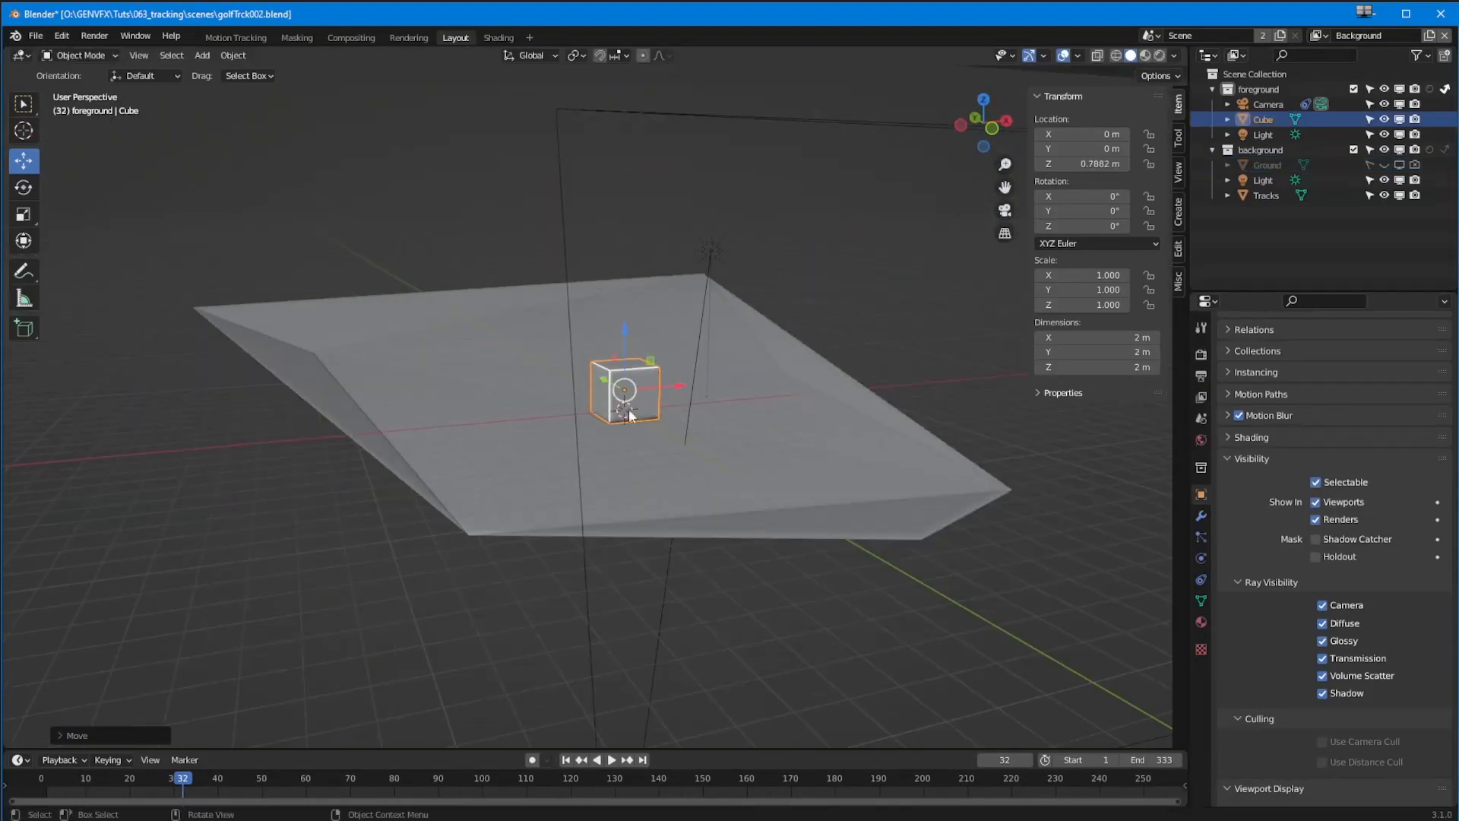
key("Delete")
Show the User Library in an asset browser below the viewport and place the tent asset on the Tracks ground
left_click(36, 36)
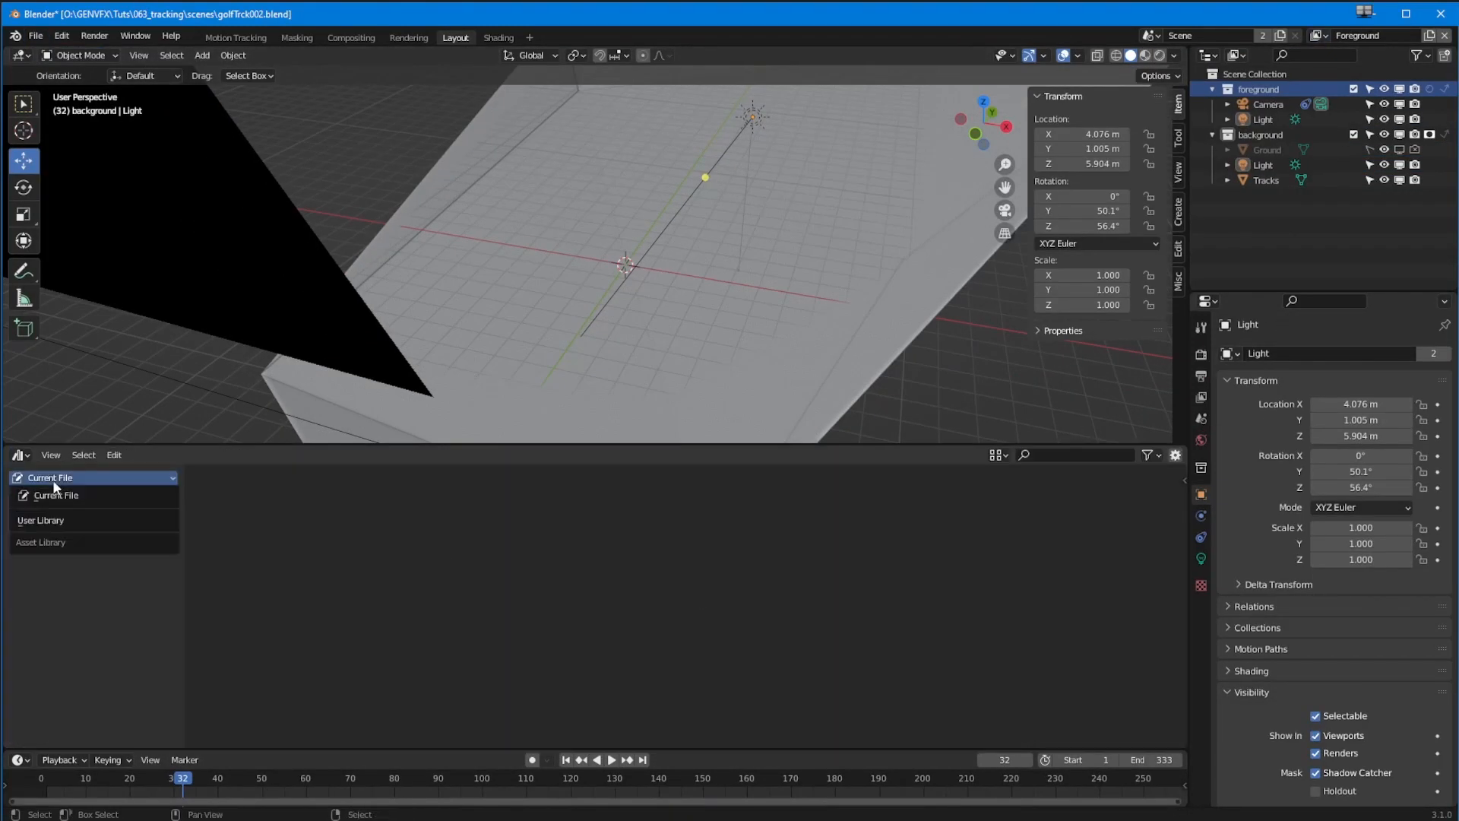
middle_click_drag(484, 321, 608, 342)
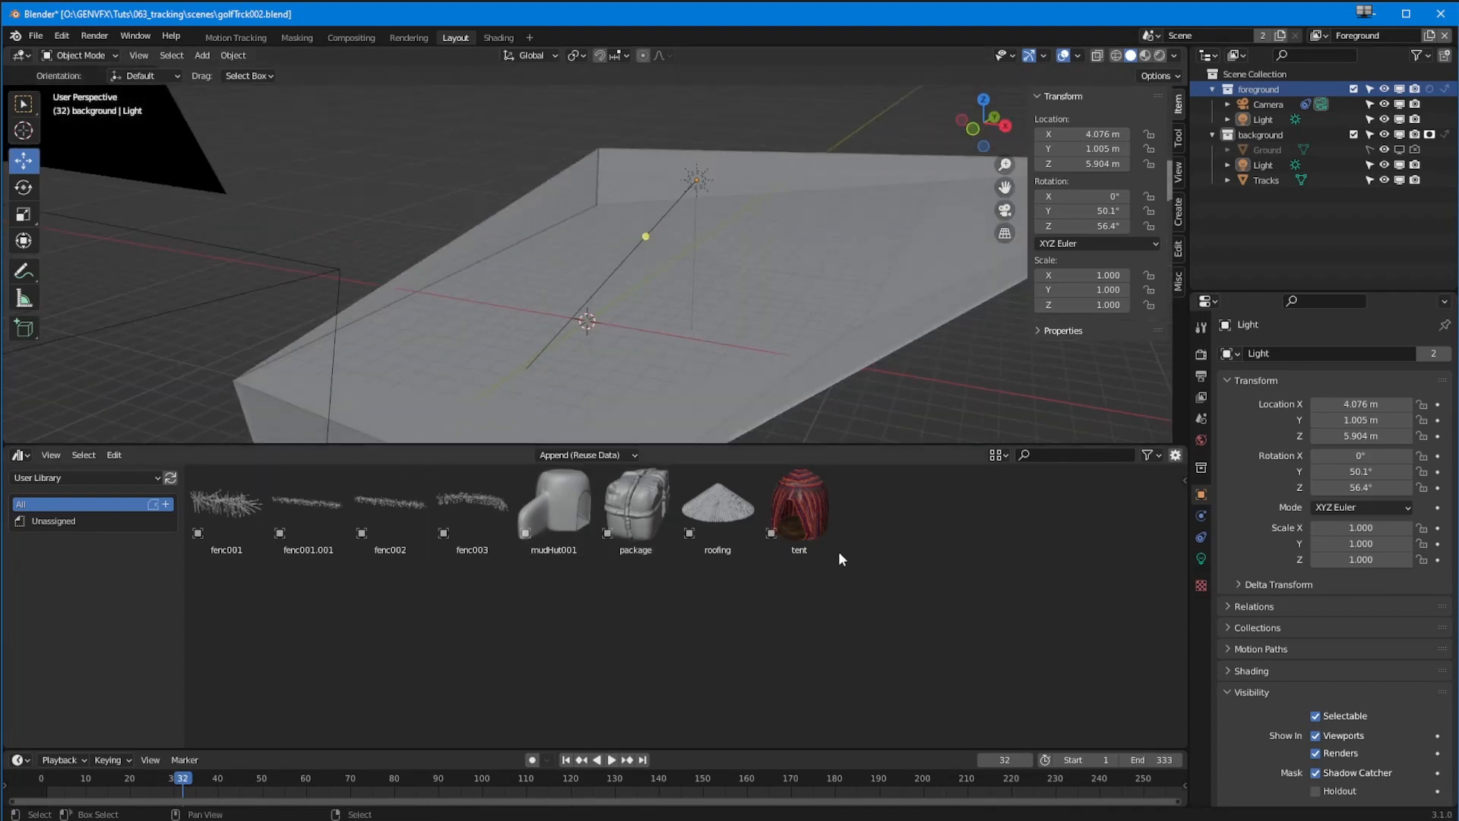
middle_click_drag(646, 288, 600, 327)
left_click_drag(798, 505, 553, 278)
left_click_drag(745, 276, 550, 266)
Lower the tent along Z to about -0.109 m so its base meets the Tracks ground surface
scroll(488, 340, "up", 5)
middle_click_drag(492, 371, 448, 266)
scroll(425, 269, "up", 3)
left_click_drag(353, 281, 354, 300)
middle_click_drag(372, 311, 480, 380)
scroll(478, 393, "down", 5)
left_click_drag(658, 257, 658, 254)
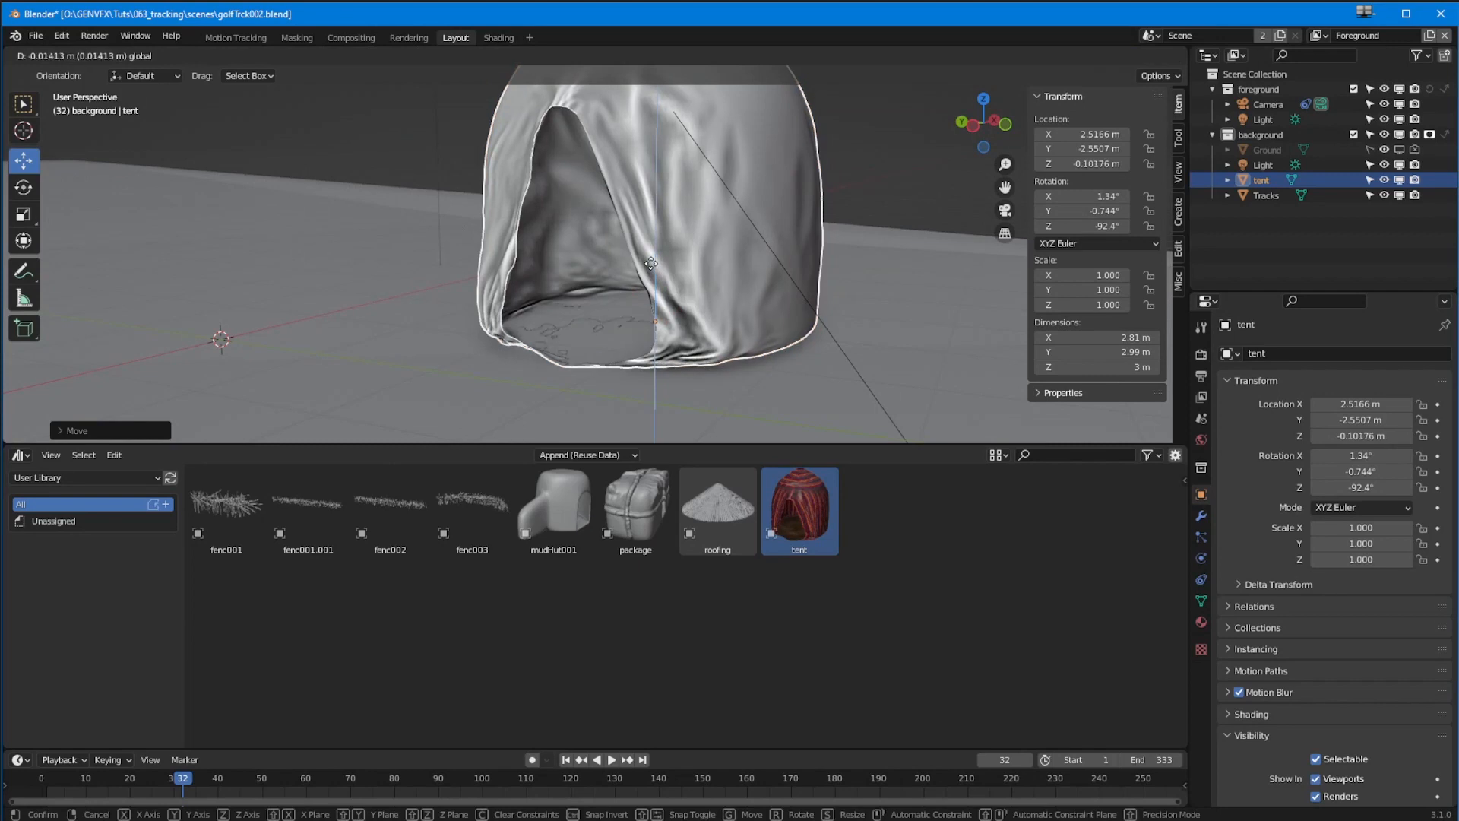
Rotate the tent about the vertical axis to a Z rotation of about 24.7°
left_click(23, 187)
middle_click_drag(524, 289, 560, 345)
left_click_drag(560, 352, 642, 292)
scroll(486, 342, "down", 5)
mouse_move(516, 380)
middle_mouse_down()
mouse_move(398, 385)
mouse_move(425, 364)
middle_mouse_up()
Move the tent into the foreground collection in the Shading workspace and raise it to a Z location of about -0.007 m
left_click(499, 37)
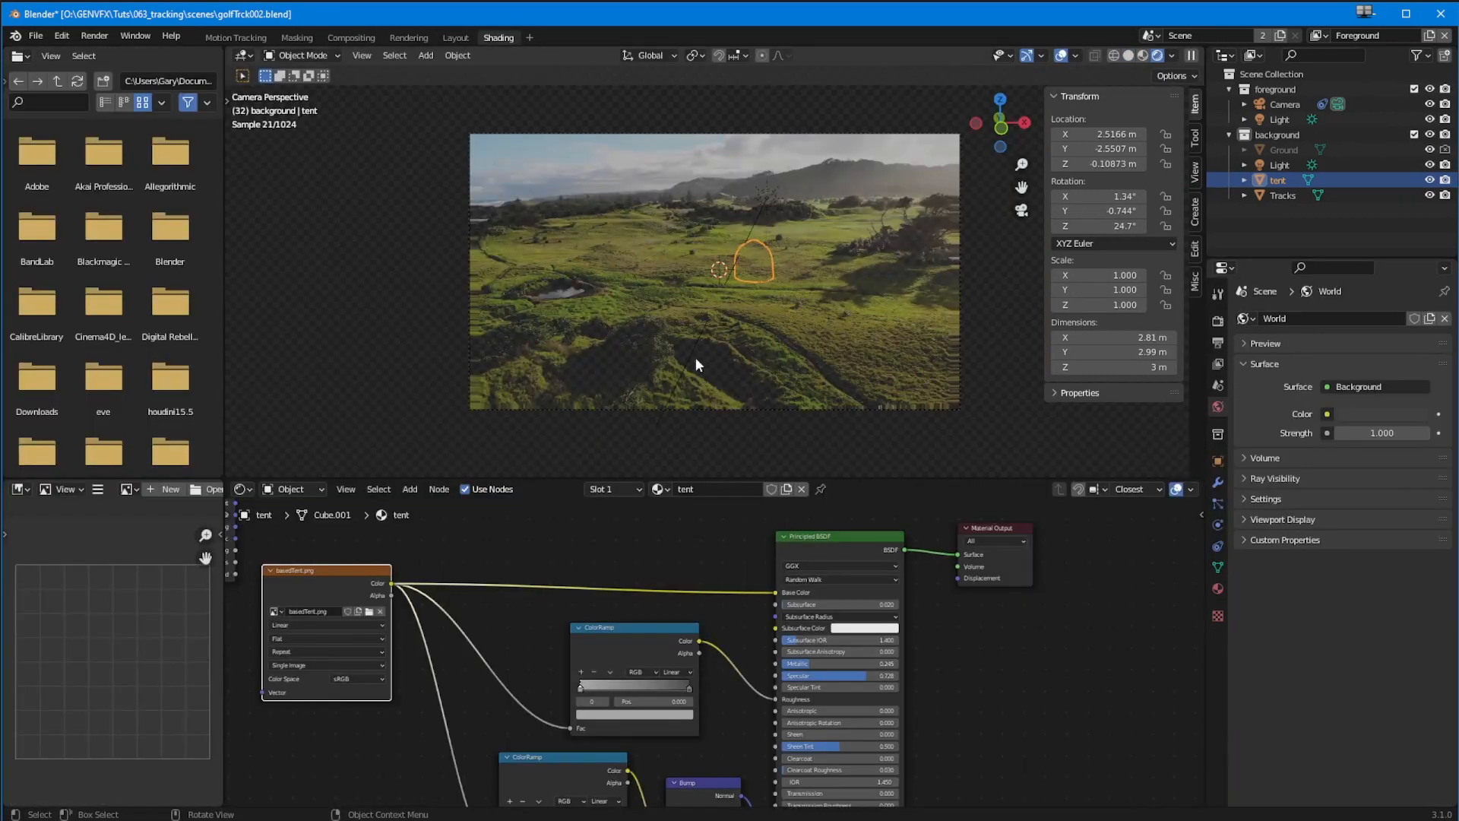
left_click_drag(1306, 153, 1276, 90)
scroll(527, 330, "up", 4)
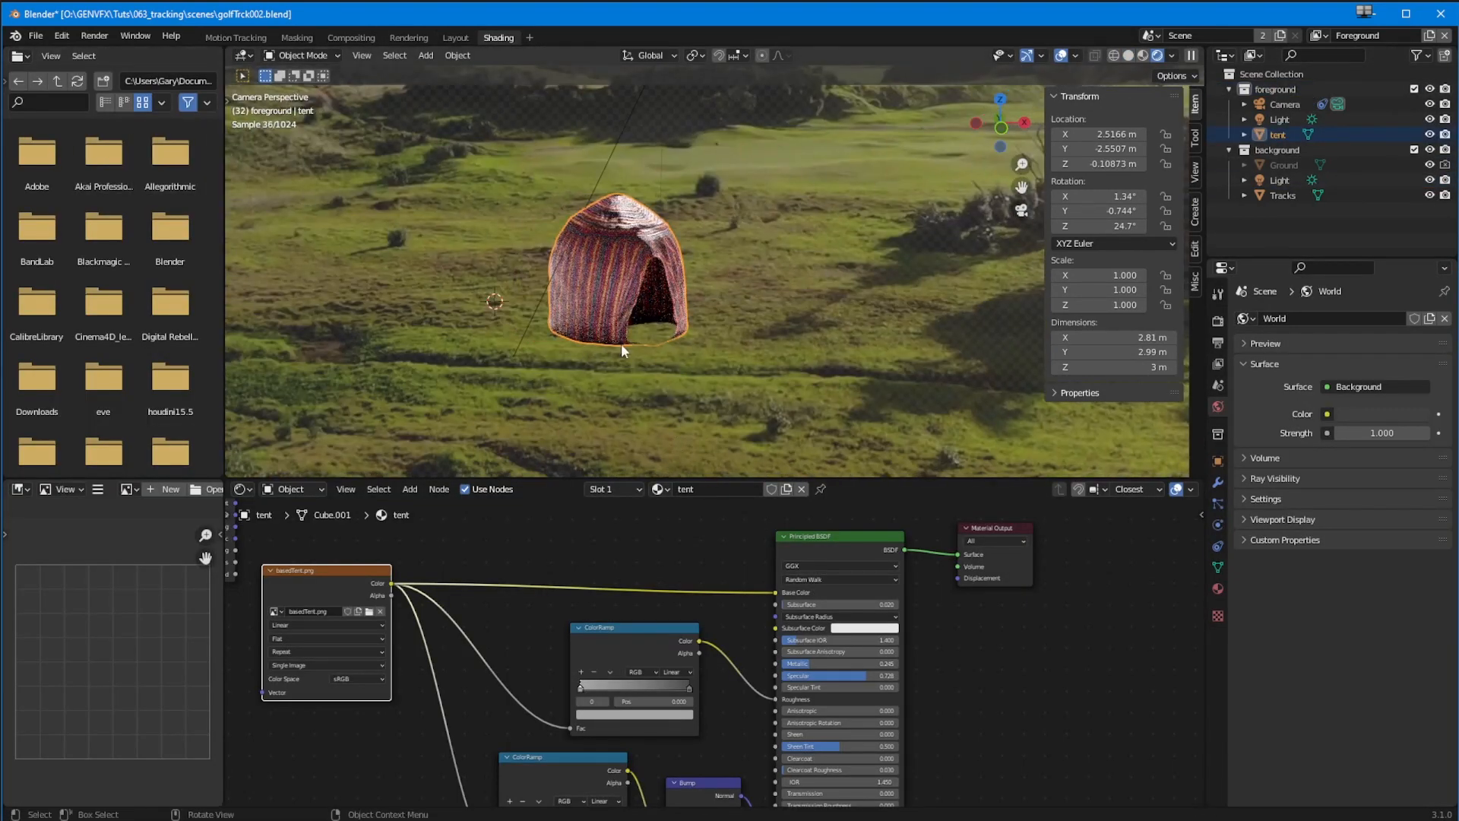
key("g")
key("z")
left_click(621, 339)
scroll(503, 397, "down", 2)
Scale the tent uniformly down to about 0.561 in the Layout workspace
left_click(456, 37)
key("s")
left_click(486, 333)
Place the mudHut001 and roofing assets on the ground, with the roof seated on and parented to the hut
left_click(717, 508)
middle_click_drag(638, 364, 580, 388)
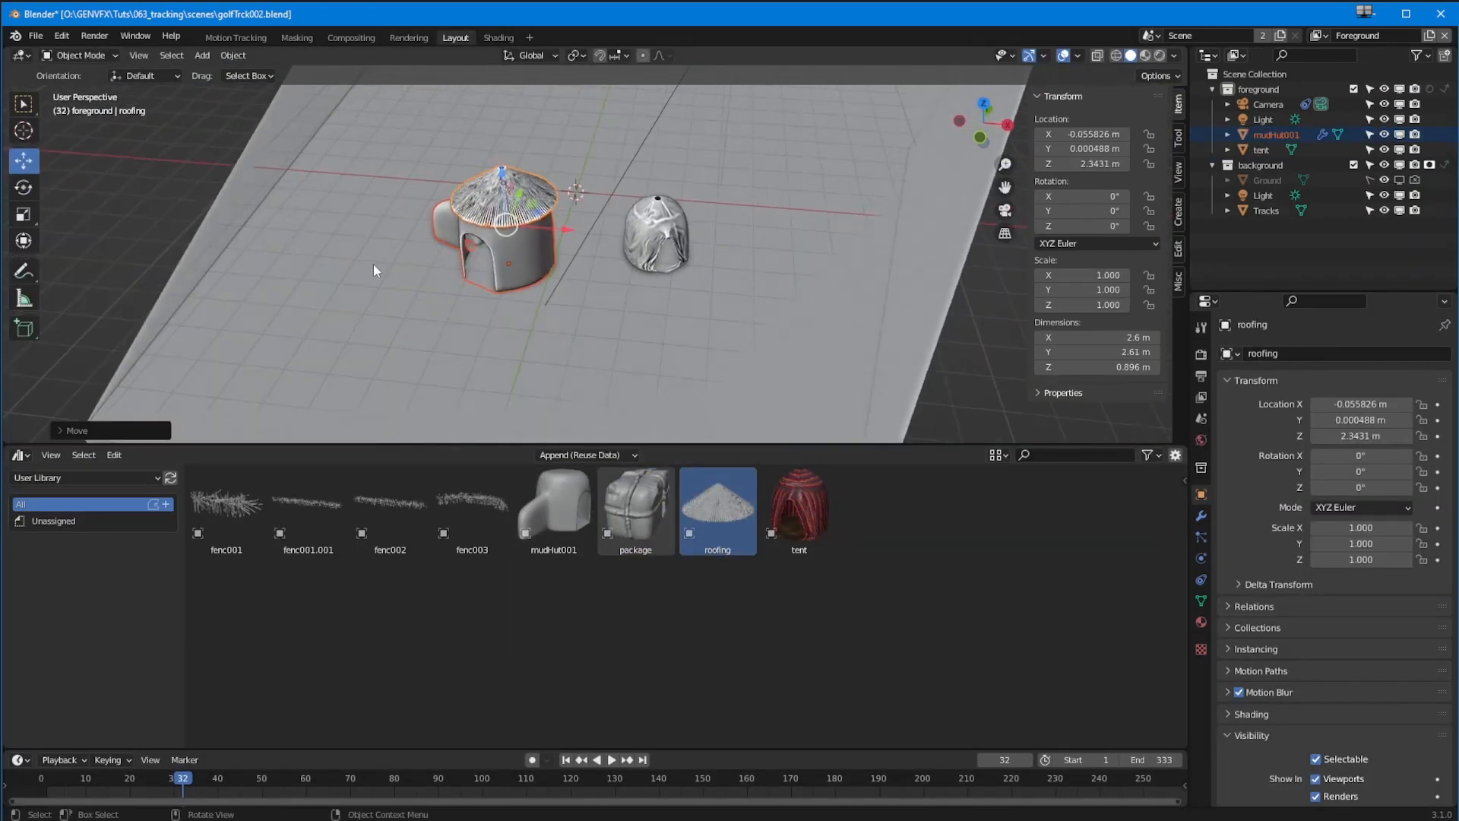
left_click_drag(502, 172, 502, 173)
middle_click_drag(517, 319, 410, 345)
left_click(1004, 56)
middle_click_drag(350, 304, 463, 250)
left_click_drag(442, 85, 442, 89)
Move the mud hut along X beside the tent, judging its position against the footage in the Shading workspace
left_click(499, 38)
key("g")
key("x")
left_click(770, 319)
Move the tent away from the hut to about X 1.3 m and set its scale to about 0.626
left_click(641, 295)
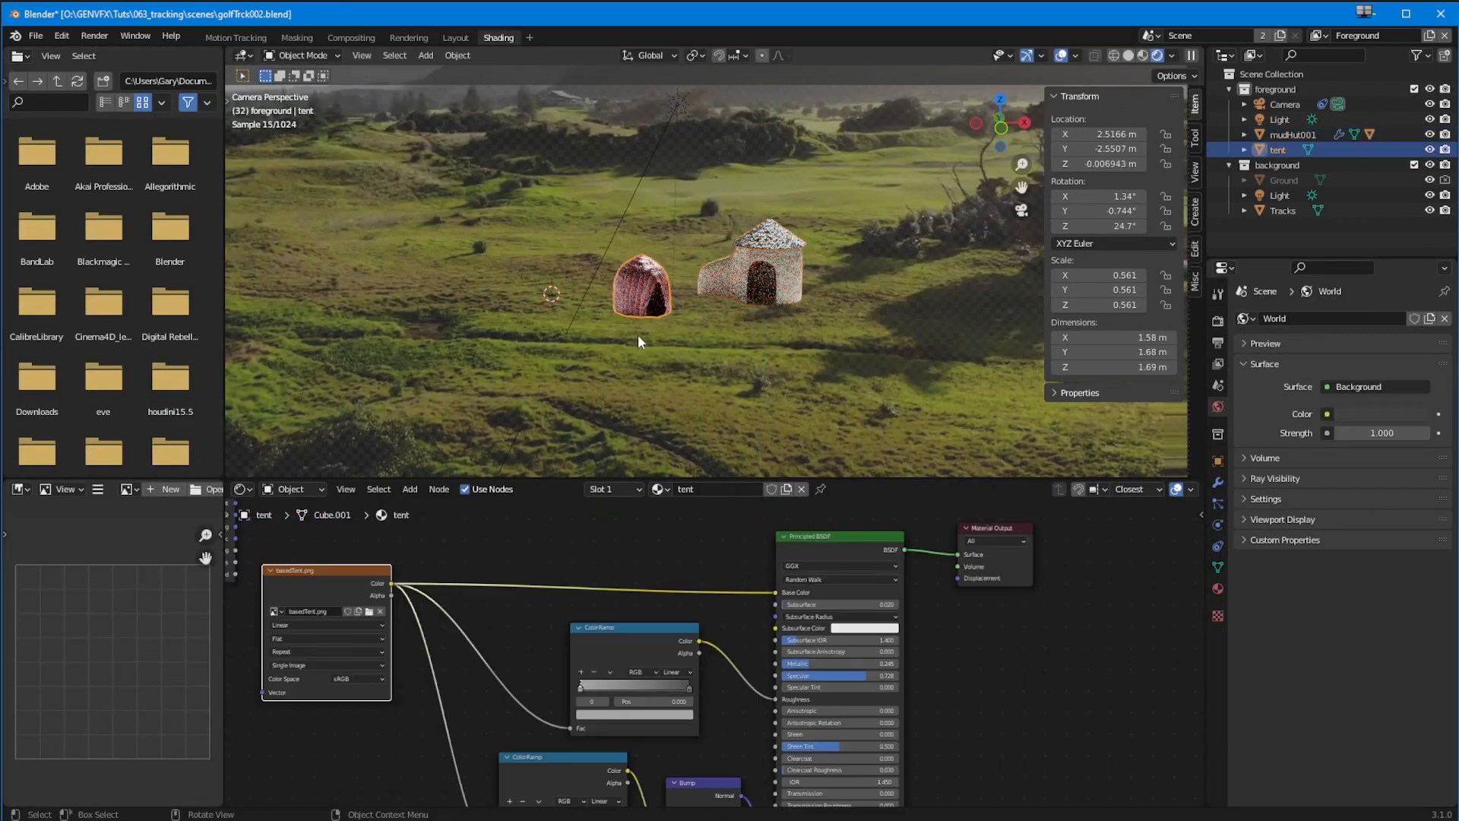
key("g")
key("x")
left_click(598, 342)
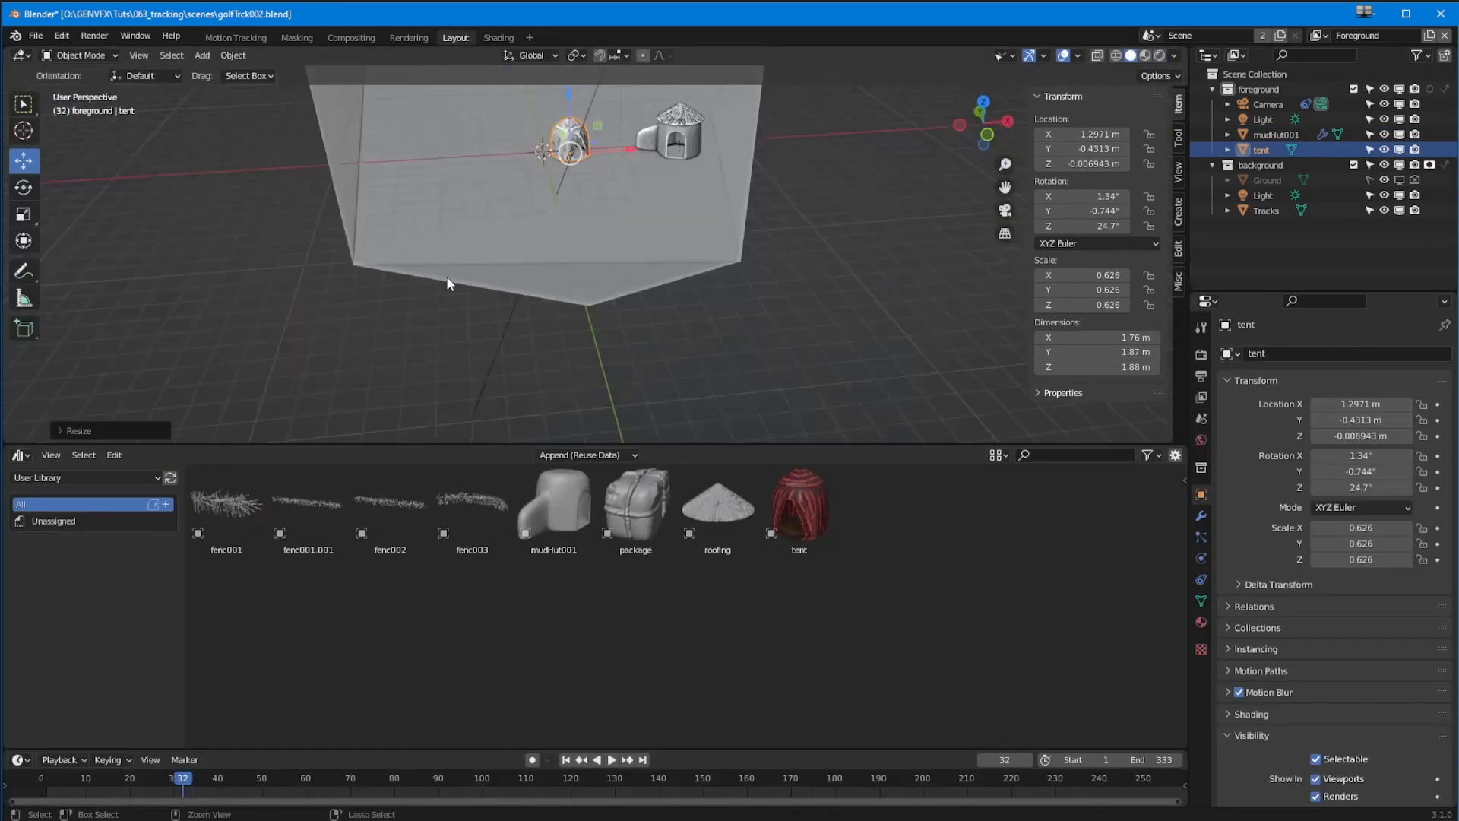
Place fenc003 fence pieces in front of the tent and beside the mud hut, and enlarge the 3D viewport
left_click_drag(472, 502, 600, 266)
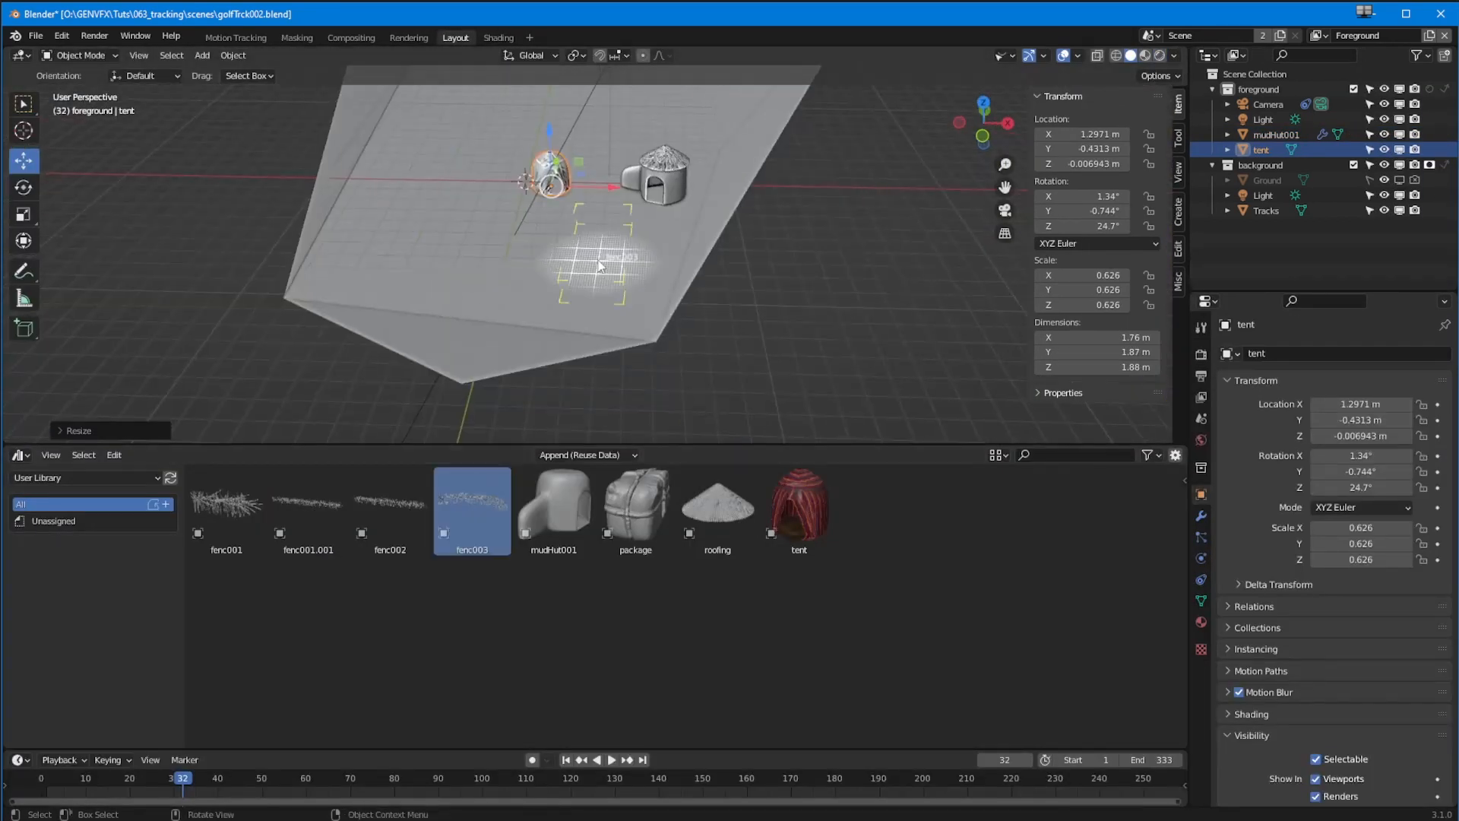
middle_click_drag(589, 305, 464, 357)
scroll(436, 521, "up", 2)
left_click_drag(471, 444, 456, 613)
scroll(456, 486, "down", 2)
left_click(24, 188)
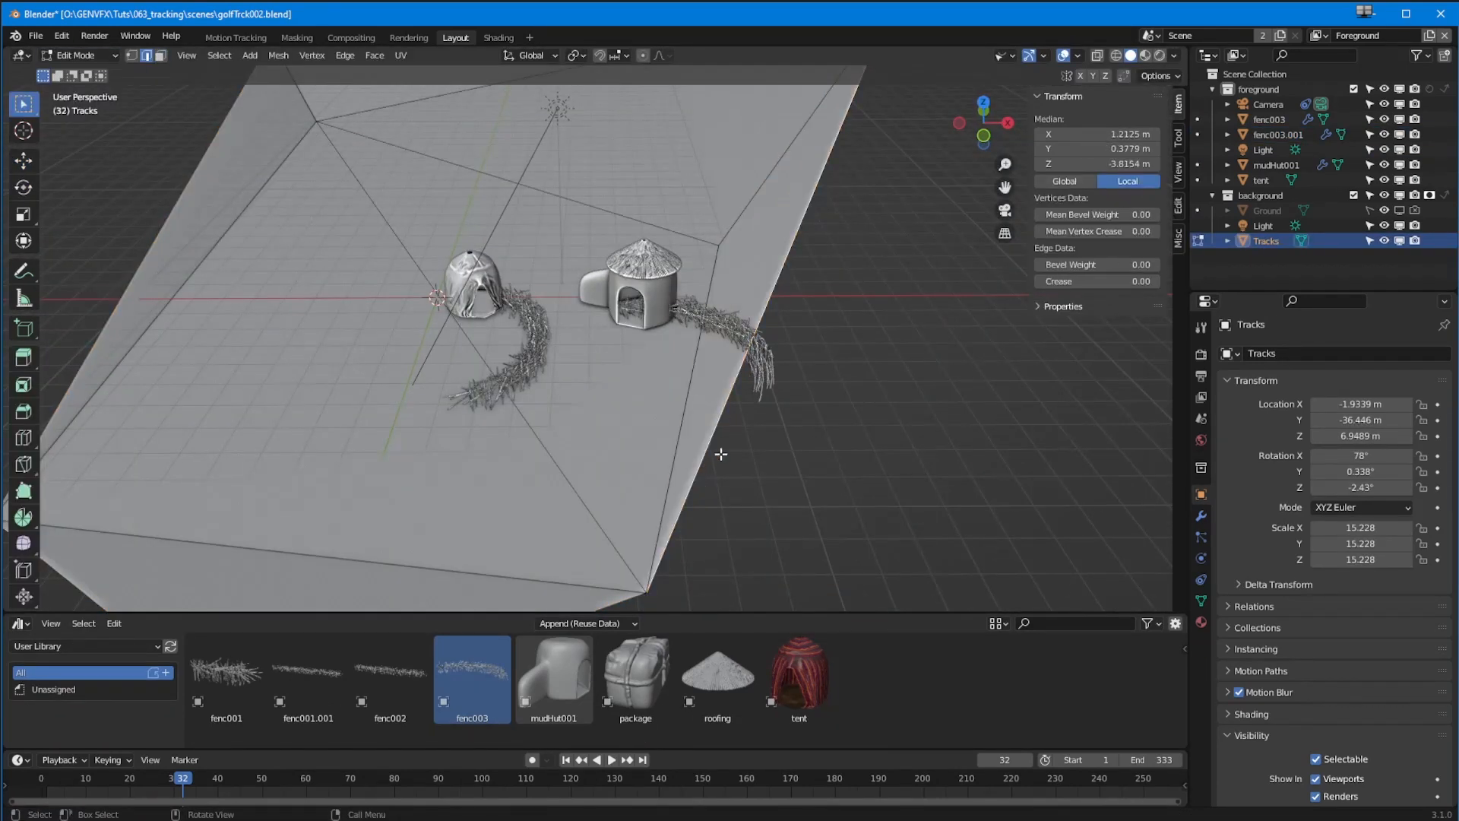
Return the Tracks mesh to Object Mode and place three package assets around the tent and the mud hut
left_click_drag(635, 676, 655, 366)
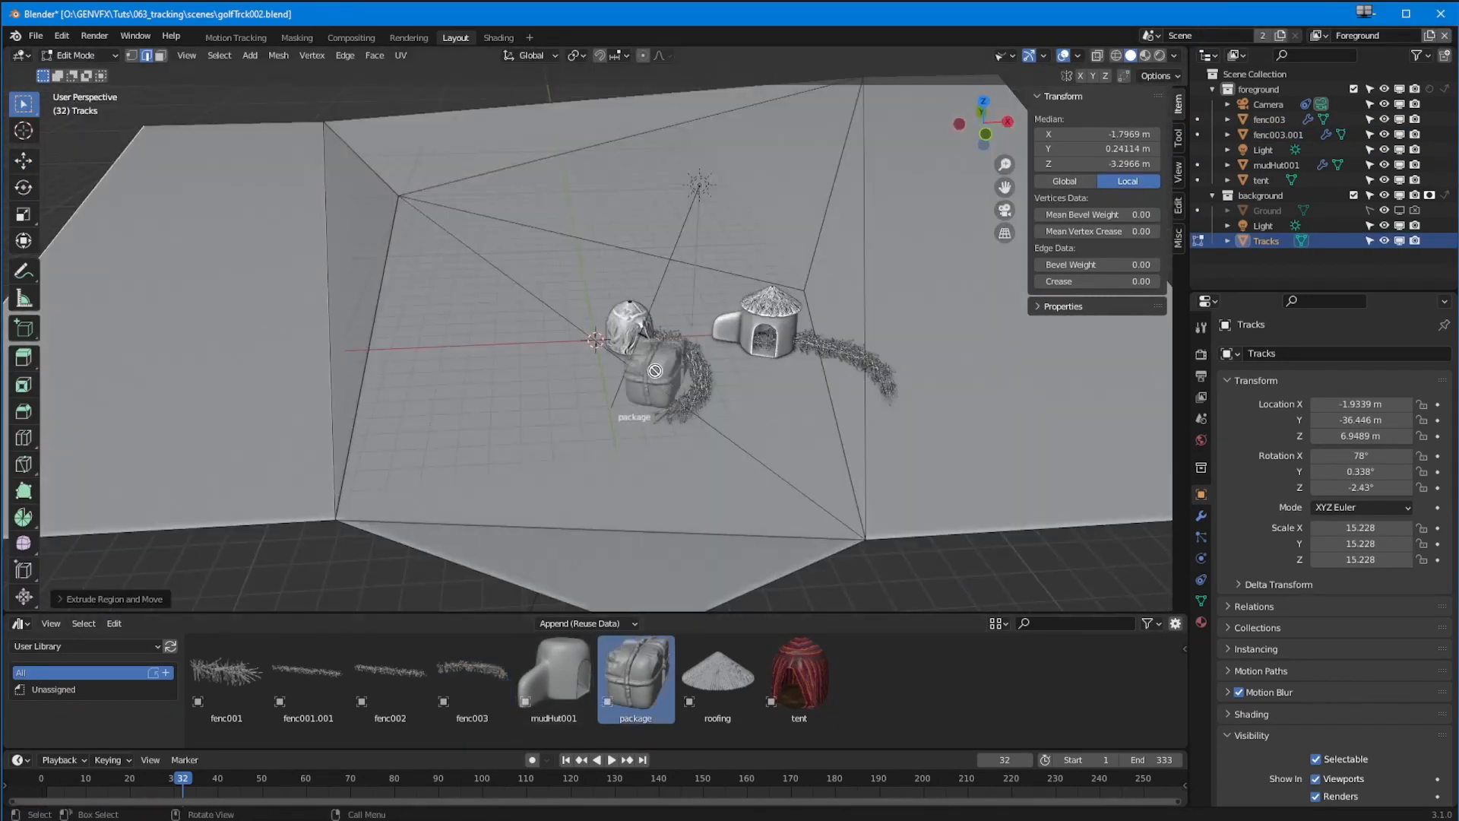
key("Tab")
left_click_drag(635, 676, 588, 353)
left_click_drag(635, 676, 731, 366)
Rotate the packages beside the tent about the vertical axis to vary their orientation
left_click(590, 355)
left_click_drag(584, 383, 635, 366)
left_click(655, 359)
left_click_drag(671, 395, 628, 396)
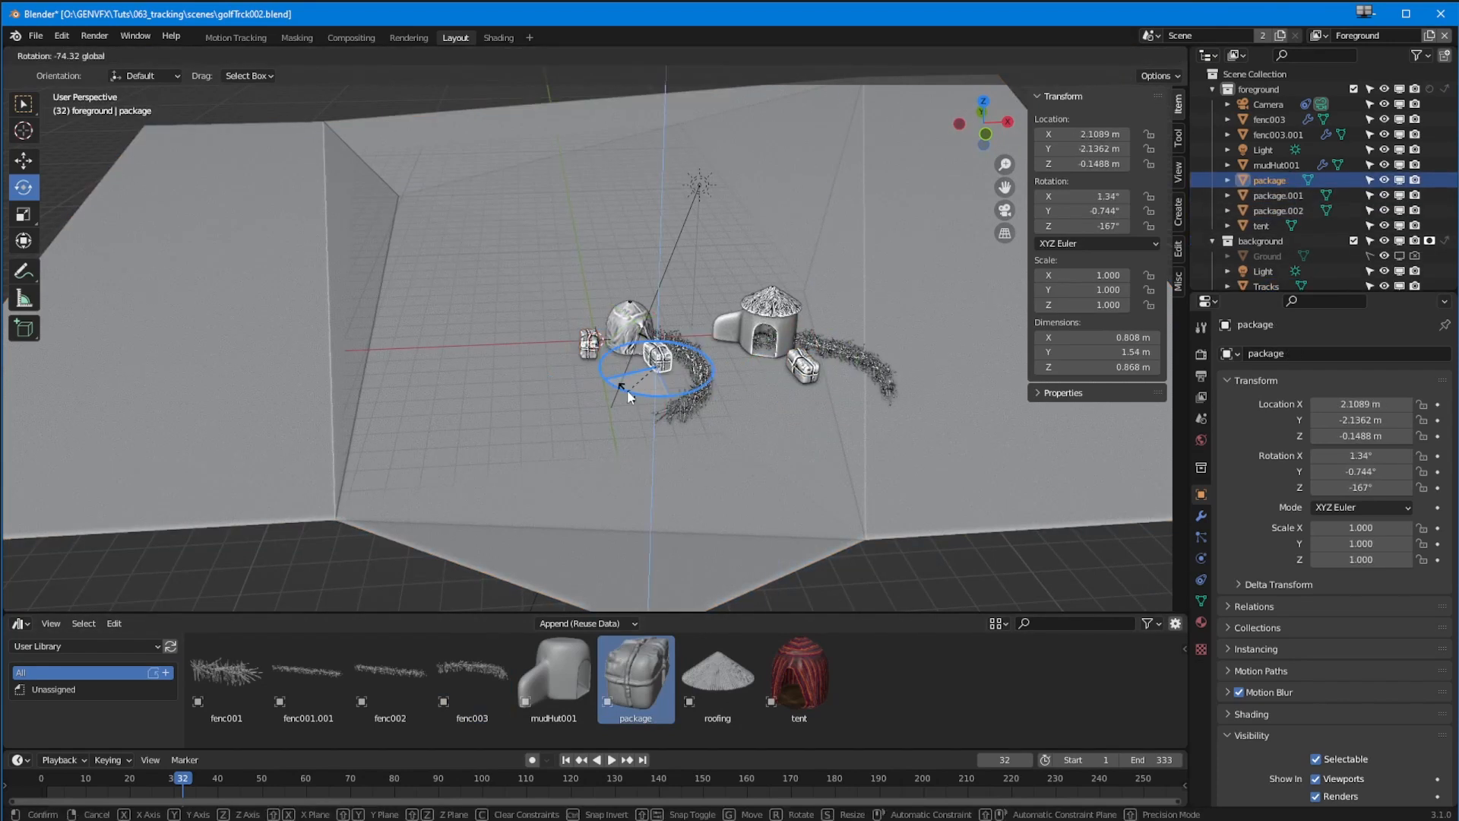
left_click_drag(578, 315, 578, 323)
key("r")
key("z")
Place the fenc001.001 and fenc002 fence assets as a long barrier behind the tents and mud hut, and rotate them
left_click_drag(308, 675, 501, 388)
left_click(369, 508)
middle_click_drag(471, 426, 608, 532)
left_click_drag(528, 327, 605, 238)
left_click_drag(384, 680, 695, 384)
key("r")
key("x")
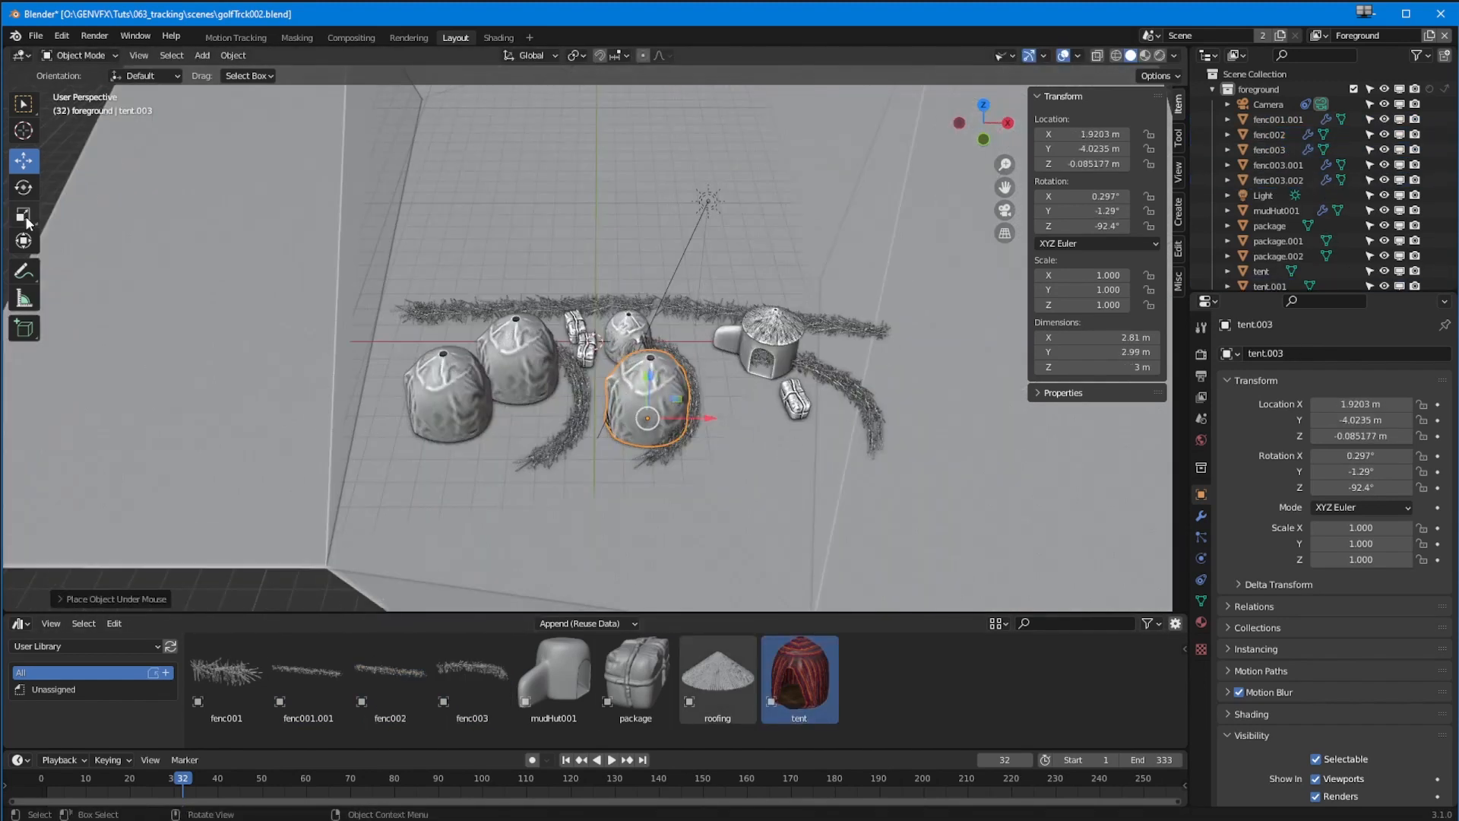
Scale down the added tents, setting tent.002 to about 0.843, and rotate them about the vertical axis
key("s")
left_click(451, 435)
middle_click_drag(451, 435, 447, 391)
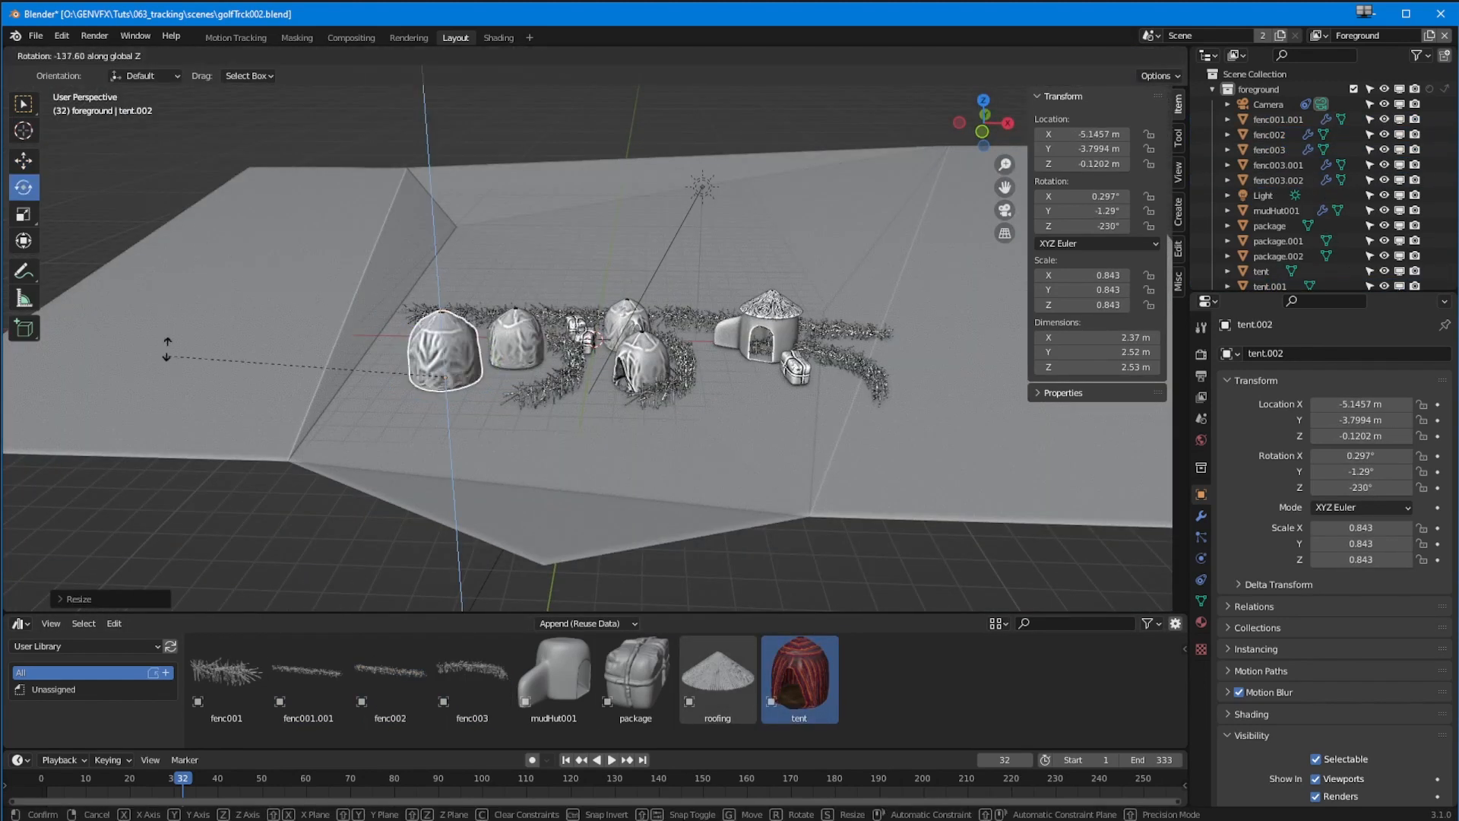
left_click_drag(167, 349, 170, 343)
left_click(517, 344)
left_click_drag(536, 378, 479, 525)
Place fenc001 fence pieces in front of the outer tents and beyond the mud hut's package, adjusting the first piece's rotation and position
left_click_drag(226, 672, 470, 414)
left_click_drag(475, 437, 531, 544)
middle_click_drag(524, 471, 524, 539)
left_click(24, 160)
left_click_drag(486, 440, 491, 419)
left_click_drag(226, 673, 798, 482)
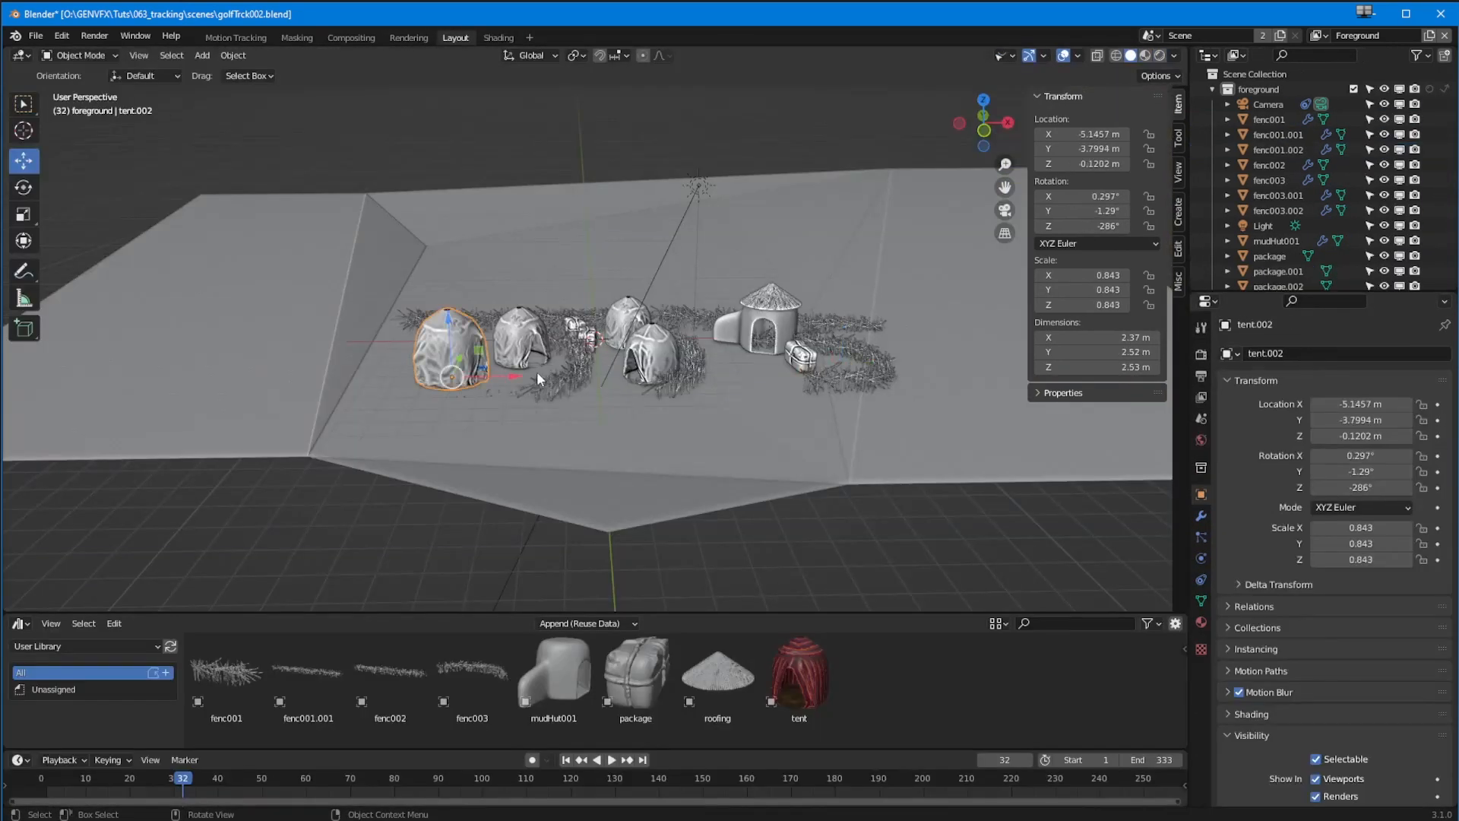
Move tent.002 beyond the mud hut's package to about X 8.17 m, Y -5.09 m, scale it to 0.662 and seat it on the ground
mouse_move(537, 371)
middle_mouse_down()
mouse_move(744, 450)
mouse_move(745, 546)
mouse_move(731, 530)
middle_mouse_up()
middle_click_drag(731, 531, 699, 488)
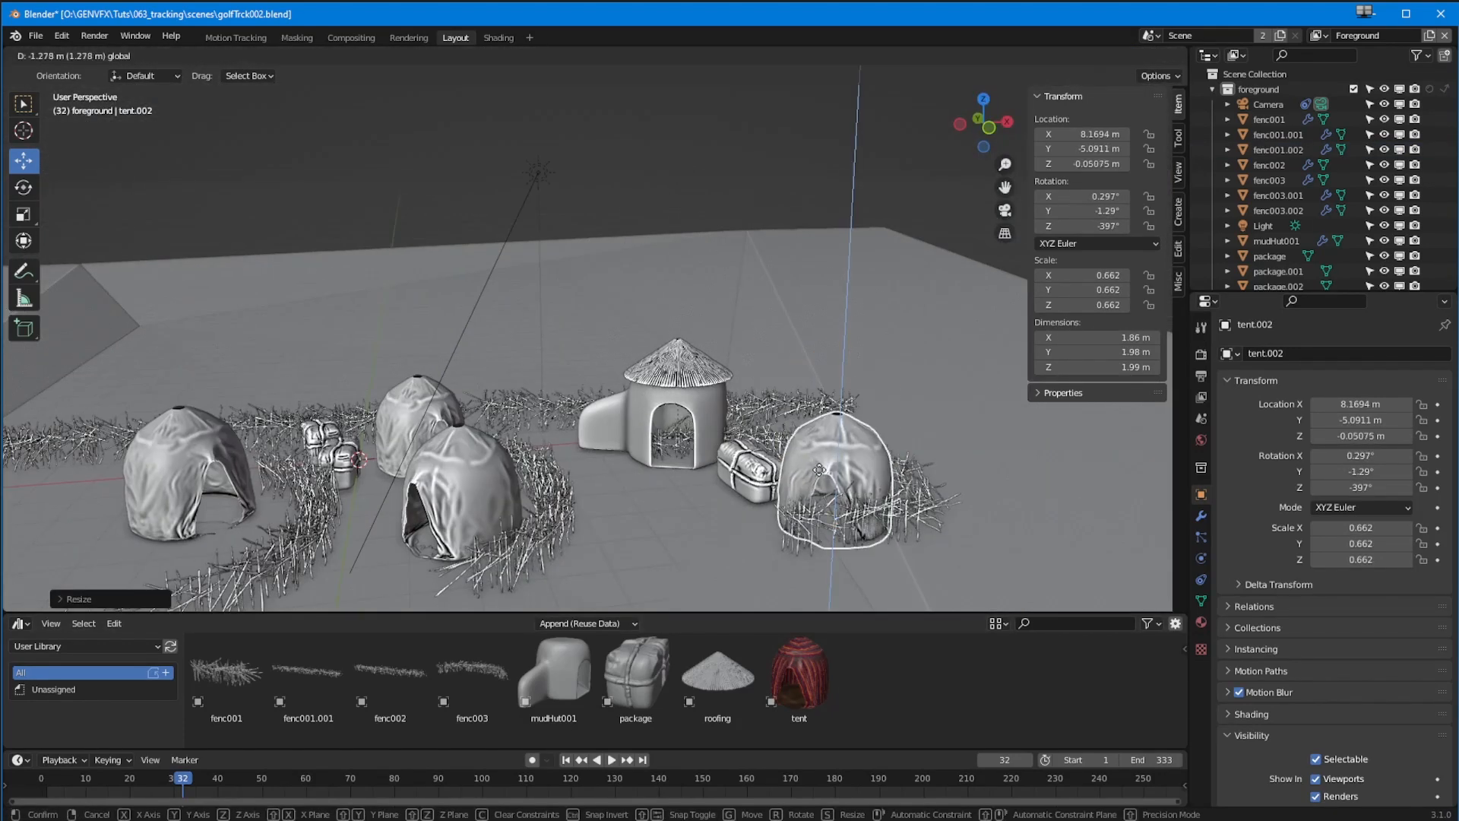
left_click(888, 536)
left_click(886, 573)
left_click(858, 475)
middle_click_drag(795, 514, 897, 434)
key("g")
key("z")
left_click(767, 422)
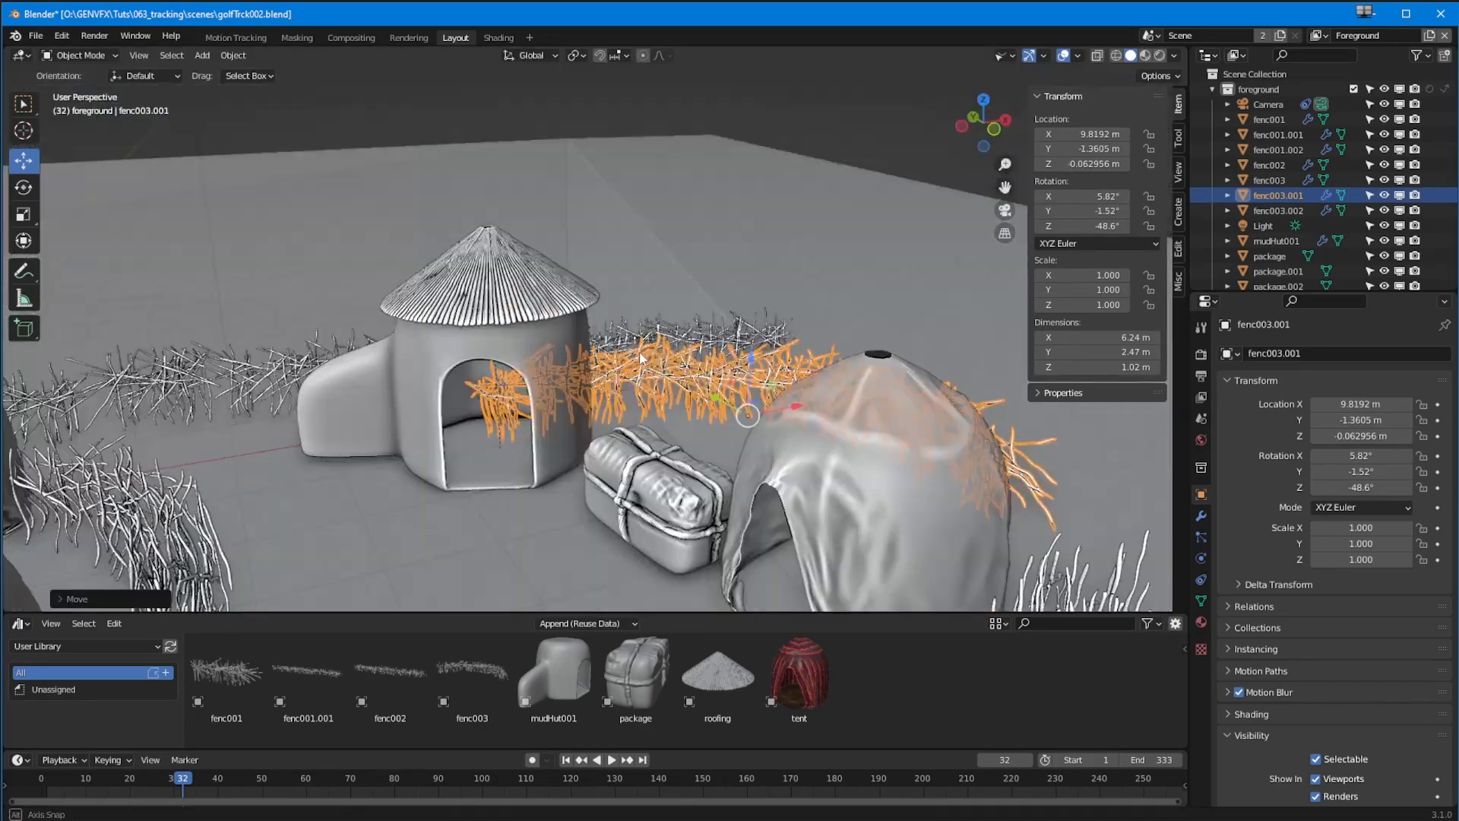
Edit the Tracks mesh and cut extra geometry into the ground near the tent beyond the mud hut
left_click(490, 334)
middle_click_drag(669, 425, 562, 494)
middle_click_drag(760, 547, 549, 495)
left_click(883, 482)
scroll(736, 471, "down", 5)
left_click(81, 56)
left_click(85, 88)
left_click(23, 438)
left_click_drag(688, 406, 707, 464)
left_click(82, 55)
left_click(85, 72)
Adjust the height of the Tracks mesh vertex beneath the tent beyond the mud hut, and return to Object Mode
middle_click_drag(380, 418, 410, 418)
scroll(411, 418, "up", 4)
left_click(82, 55)
left_click(85, 88)
left_click_drag(616, 391, 616, 396)
middle_click_drag(615, 456, 681, 446)
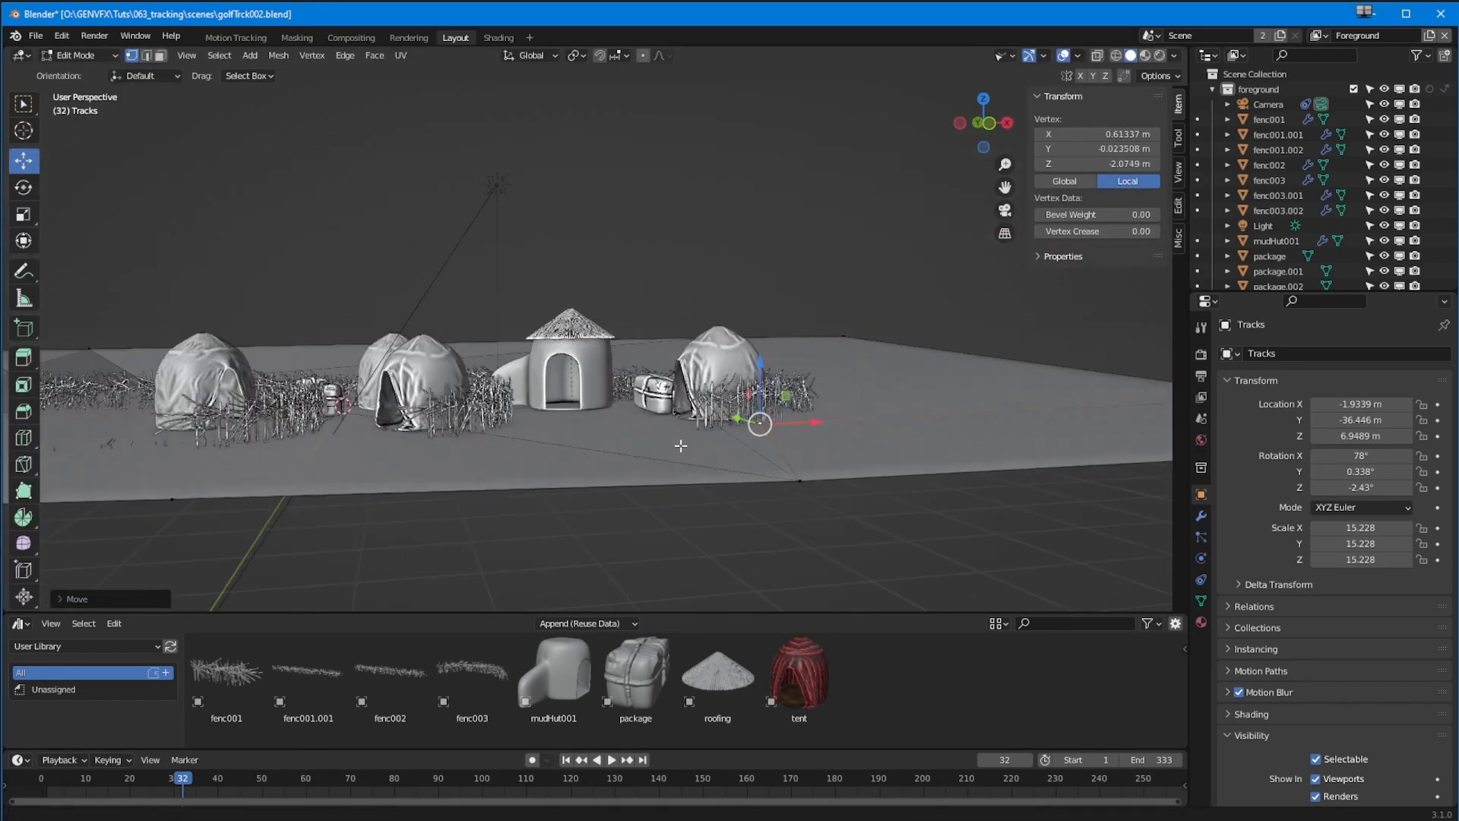
left_click(82, 55)
left_click(85, 72)
Raise the fence piece in front of the tents, rotate it about the vertical axis and shift it along X
left_click(516, 372)
left_click_drag(490, 456, 489, 435)
left_click(23, 188)
left_click_drag(450, 525, 483, 521)
key("g")
key("x")
left_click(532, 521)
Shift another camp prop along Y and check the arrangement against the footage in the Shading workspace
mouse_move(532, 521)
middle_mouse_down()
mouse_move(726, 508)
mouse_move(517, 455)
mouse_move(577, 380)
middle_mouse_up()
left_click(726, 502)
key("g")
key("y")
left_click(498, 38)
left_click(462, 285)
middle_click_drag(267, 295, 517, 456)
Move package.001 in beside the front tent, to about X 1.98 m, Y -2.15 m
left_click(722, 323)
key("g")
middle_click_drag(682, 437, 629, 244)
left_click(635, 206)
key("g")
left_click(408, 38)
left_click(456, 37)
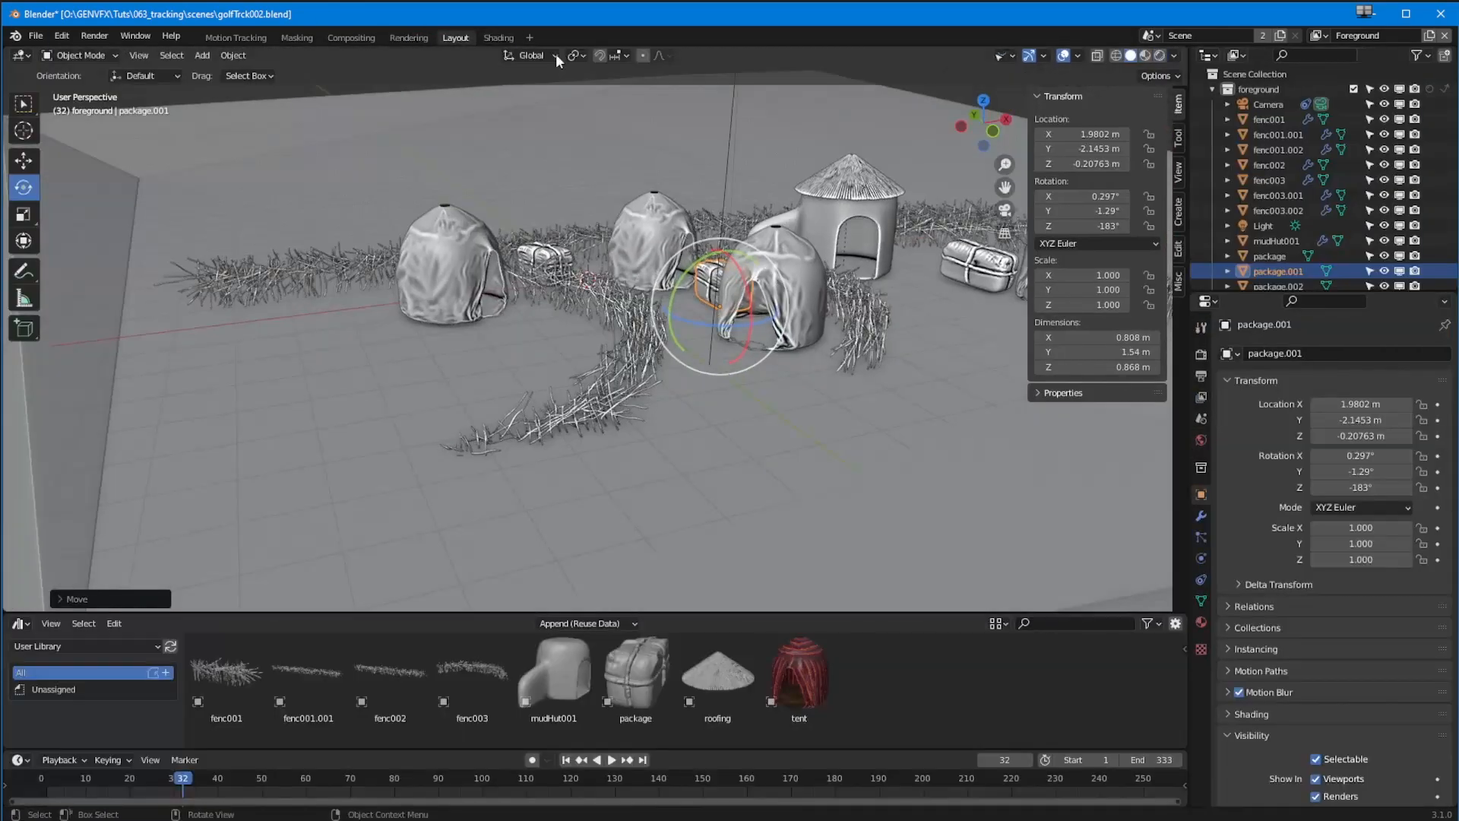
Delete the fenc001 fence in front of the end tent in the Shading workspace
left_click(499, 37)
left_click(452, 339)
key("Delete")
Select the fenc003.002 fence and reposition it beside the end tent in the Layout workspace
left_click(494, 325)
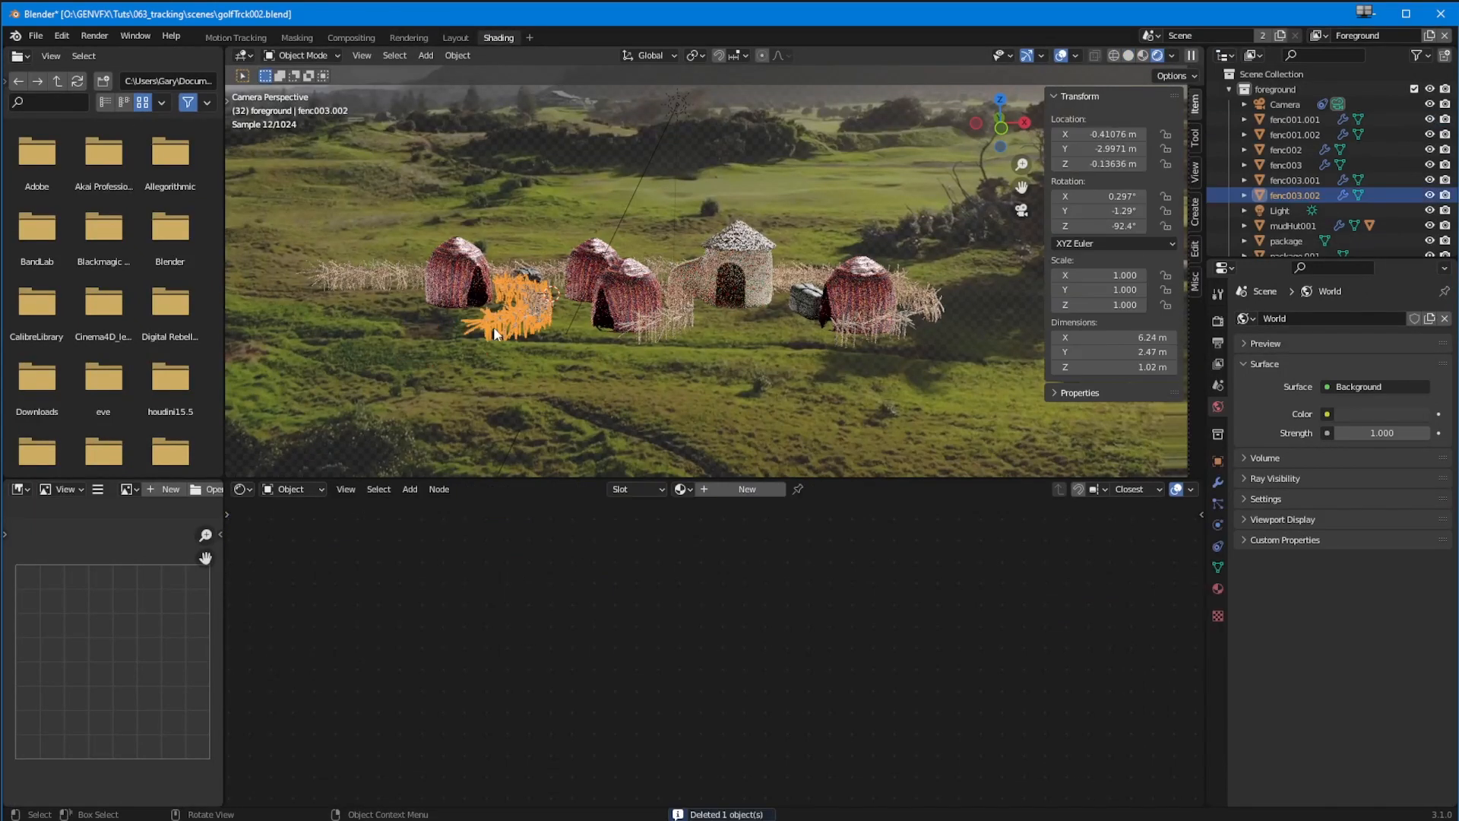
left_click(456, 38)
left_click(24, 161)
left_click_drag(453, 271, 375, 272)
left_click_drag(440, 219, 438, 243)
left_click(285, 269)
mouse_move(312, 242)
left_mouse_down()
mouse_move(318, 197)
mouse_move(291, 234)
left_mouse_up()
middle_click_drag(543, 308, 376, 184)
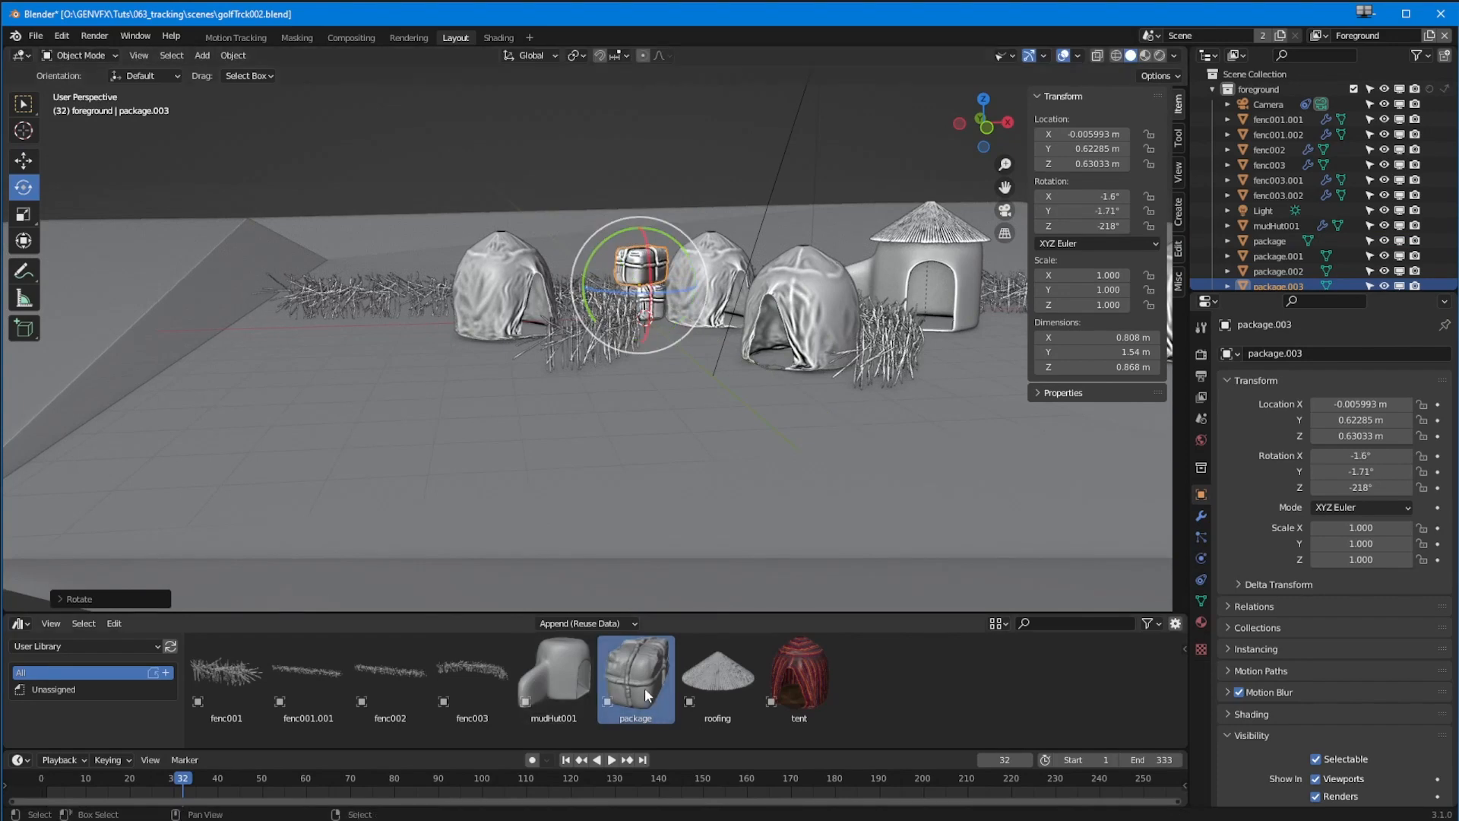
Place another package asset near the end tent and move it into position beside the tent
left_click_drag(646, 695, 417, 318)
scroll(418, 317, "up", 5)
left_click(24, 161)
left_click_drag(270, 425, 298, 438)
left_click(622, 334)
left_click(667, 334)
middle_click_drag(456, 122, 395, 182)
Rotate the newly placed package and lower it toward the ground
left_click(24, 187)
left_click_drag(664, 395, 623, 384)
middle_click_drag(532, 319, 522, 212)
left_click(24, 161)
left_click_drag(691, 448, 691, 459)
Select the two stacked packages and lower them together onto the ground, bringing package.003 to about Z 0.565 m
left_click(227, 327)
left_click(228, 167, "shift")
left_click_drag(220, 323, 221, 368)
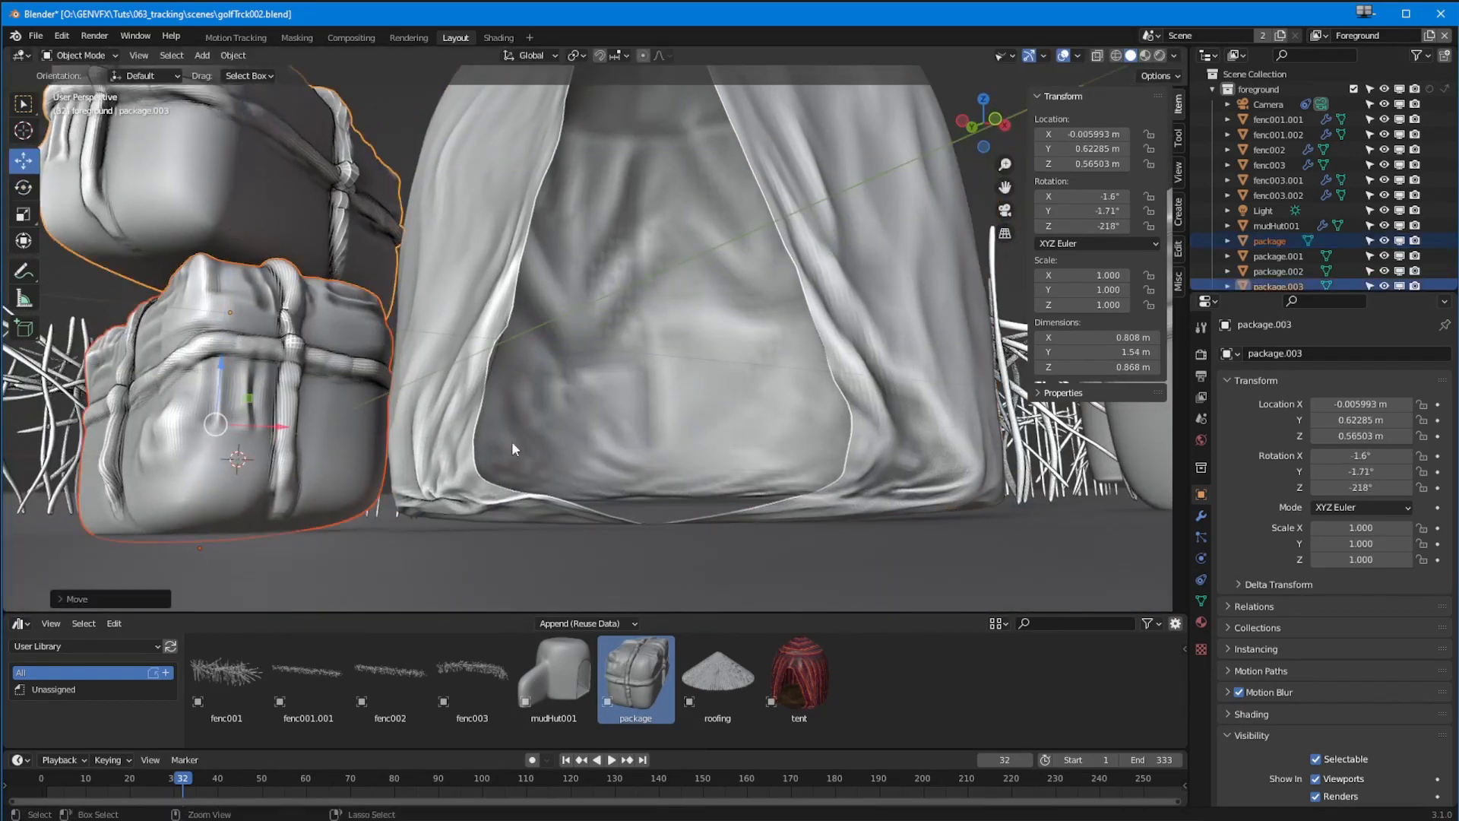
Select the tent beside the stacked packages and lower it slightly toward the ground
middle_click_drag(512, 450, 525, 327, "ctrl")
middle_click_drag(525, 327, 593, 357)
left_click(696, 211)
left_click_drag(720, 378, 720, 388)
Add a rock mesh and move it beside the curved fence, to about X -1.85 m, Y -2.97 m
middle_click_drag(679, 409, 646, 319, "ctrl")
middle_click_drag(532, 380, 425, 335)
left_click(202, 56)
mouse_move(236, 70)
left_click(365, 238)
middle_click_drag(532, 319, 562, 486)
left_click_drag(547, 304, 581, 380)
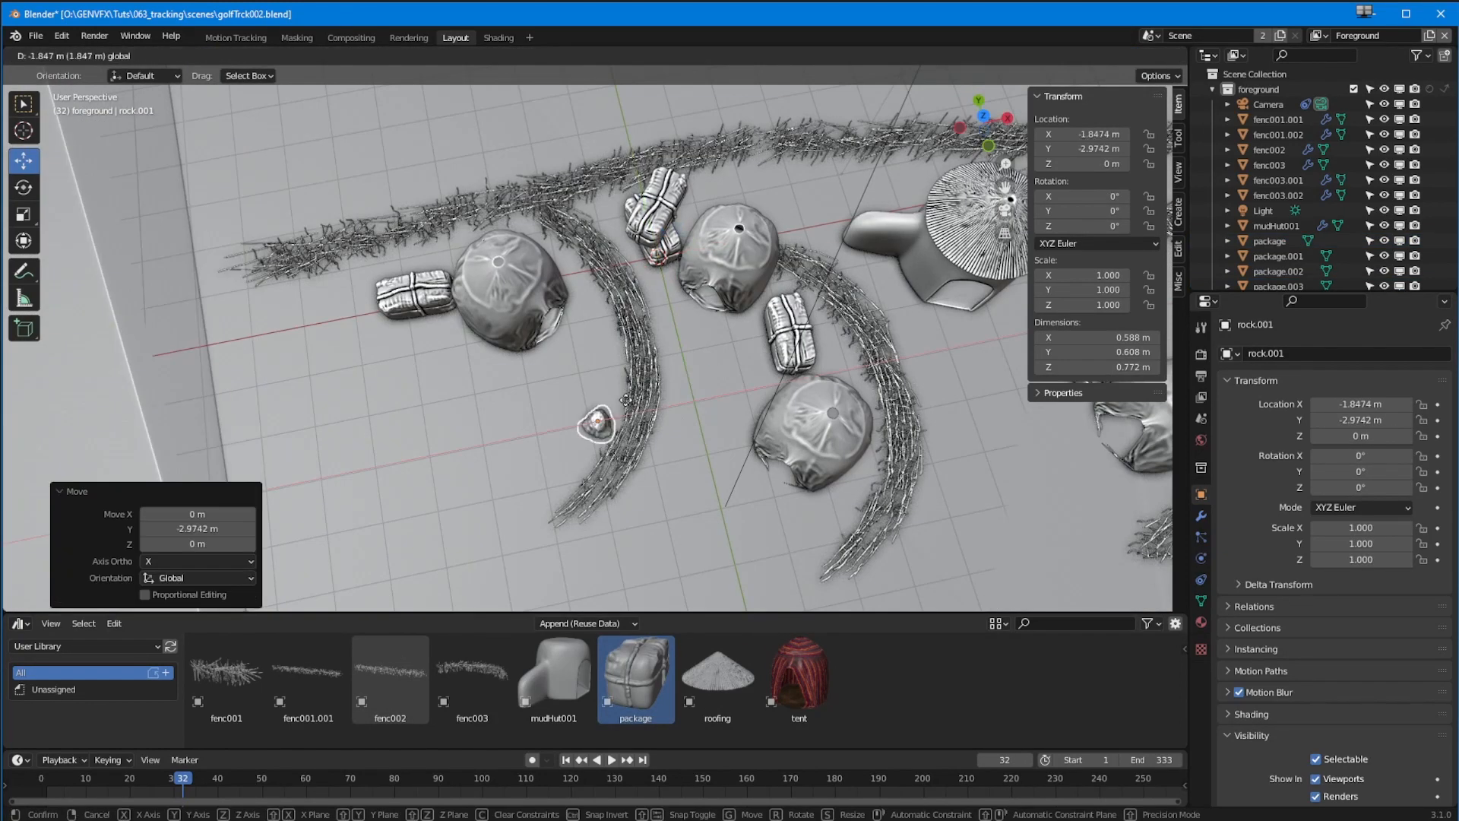
Enlarge the outliner, select the object named rock and move it slightly downward
middle_click_drag(607, 456, 562, 365)
left_click_drag(1292, 291, 1292, 543)
left_click(1262, 317)
left_click_drag(496, 323, 496, 338)
Move rock.001 beside the end tent at about X 6.93 m, Y -6.67 m and rotate it 110° about Y
left_click(1271, 332)
left_click_drag(669, 409, 756, 334)
middle_click_drag(760, 471, 730, 357)
left_click(24, 188)
left_click_drag(801, 349, 813, 426)
left_click(24, 160)
mouse_move(765, 334)
left_mouse_down()
mouse_move(908, 305)
mouse_move(772, 357)
left_mouse_up()
left_click(772, 357)
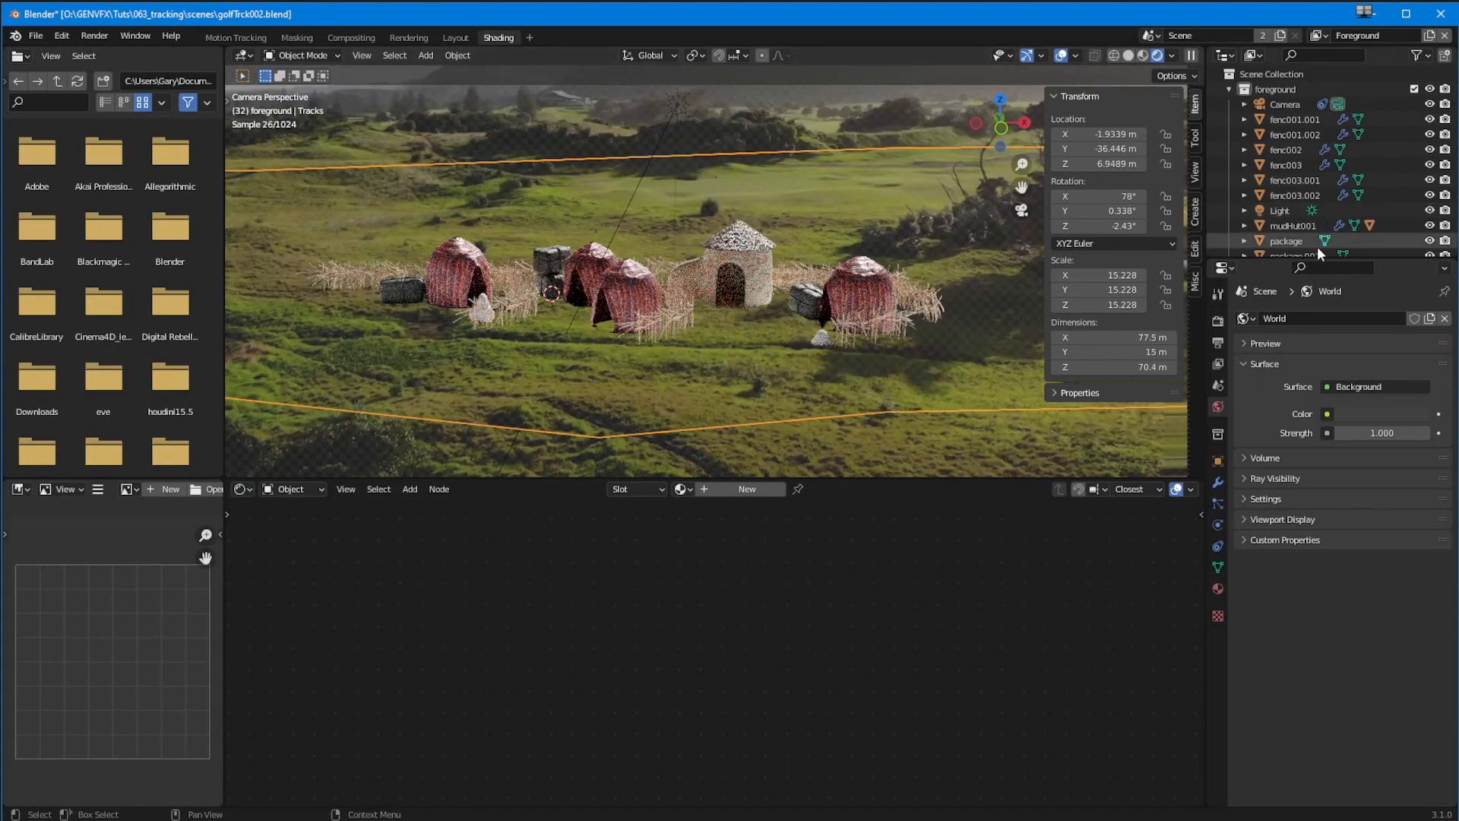
Create a new material for the object named rock and darken its base color
scroll(1320, 253, "down", 5)
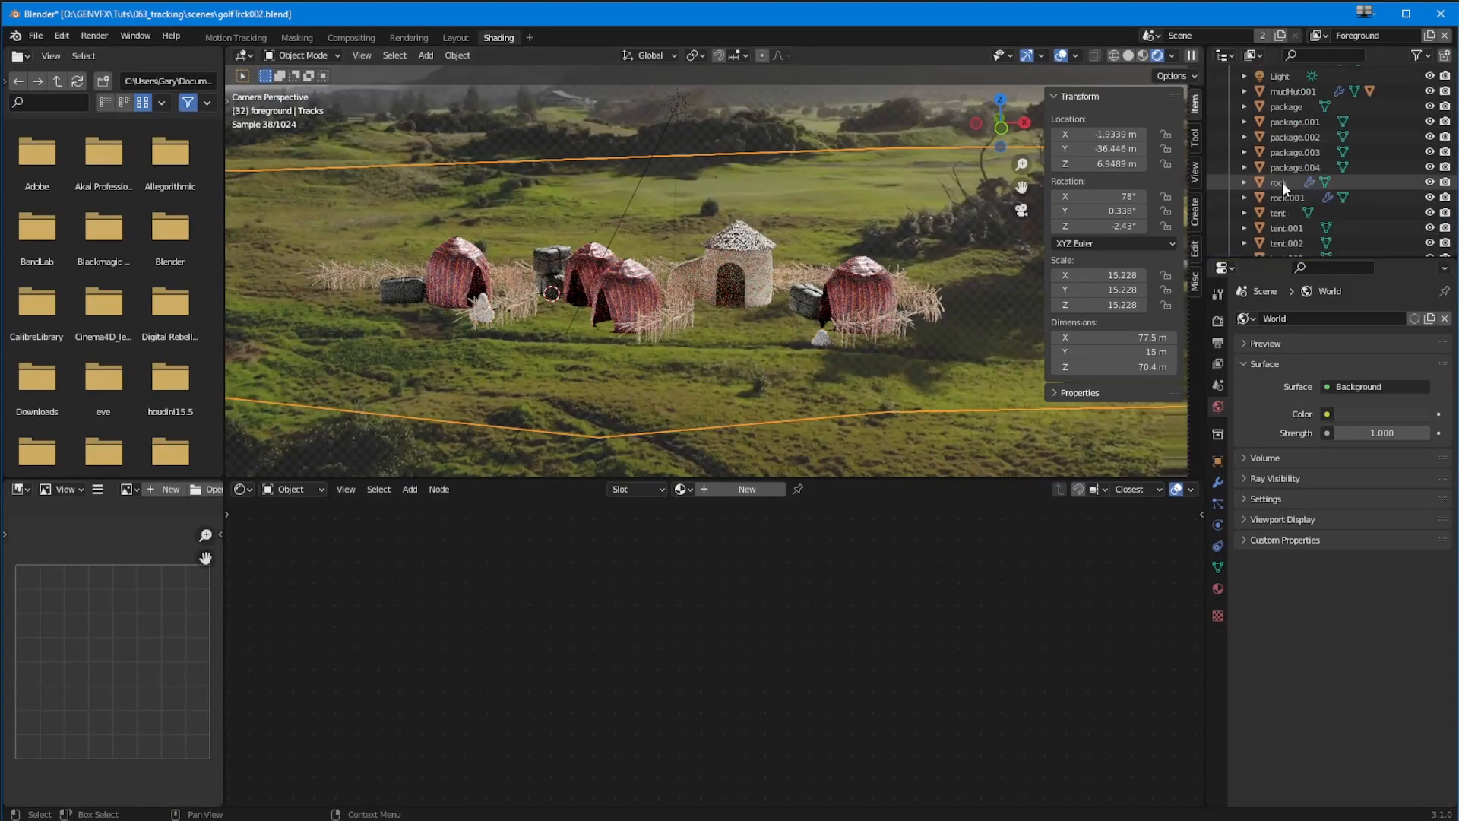
left_click(1279, 182)
left_click(747, 489)
left_click(690, 571)
left_click_drag(751, 425, 751, 498)
Assign the existing mudWalls material to rock.001
left_click(1287, 197)
left_click(683, 490)
left_click(714, 553)
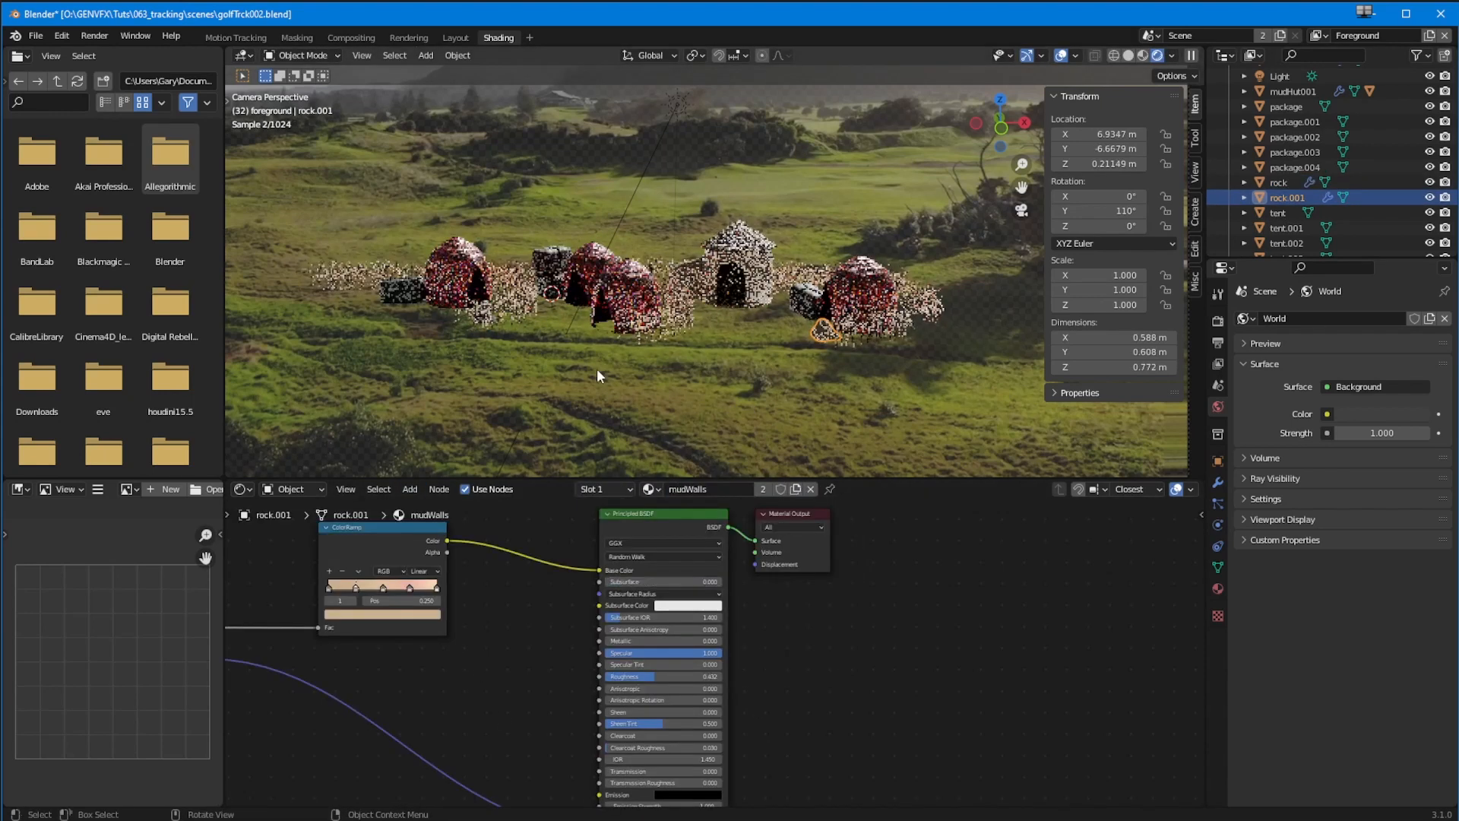
Assign the linked fencing material from buildSections.blend to the fenc003.001 fence behind the end tent
left_click(1279, 213)
scroll(1281, 204, "down", 5)
left_click(552, 260)
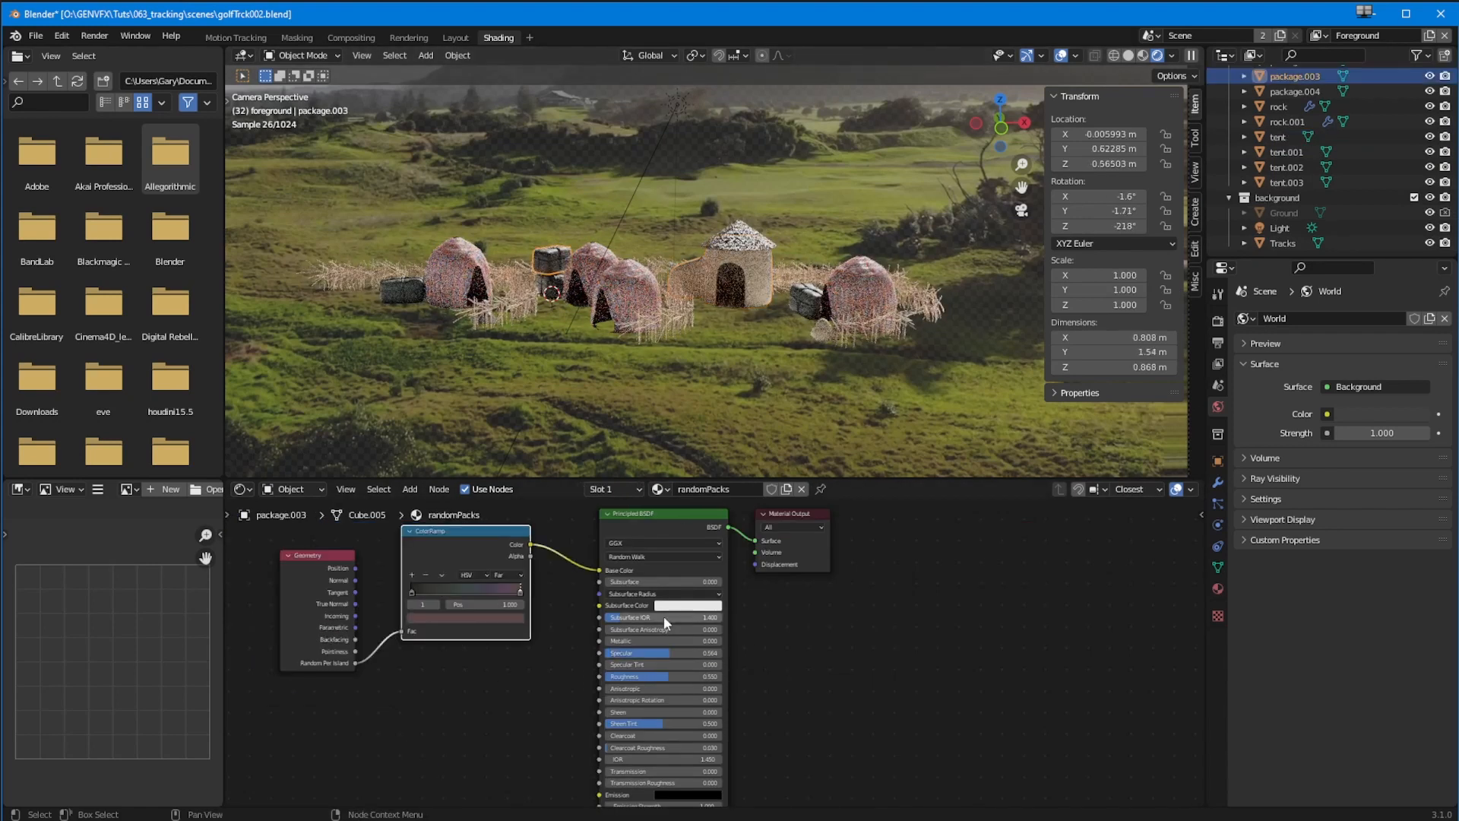
left_click(679, 312)
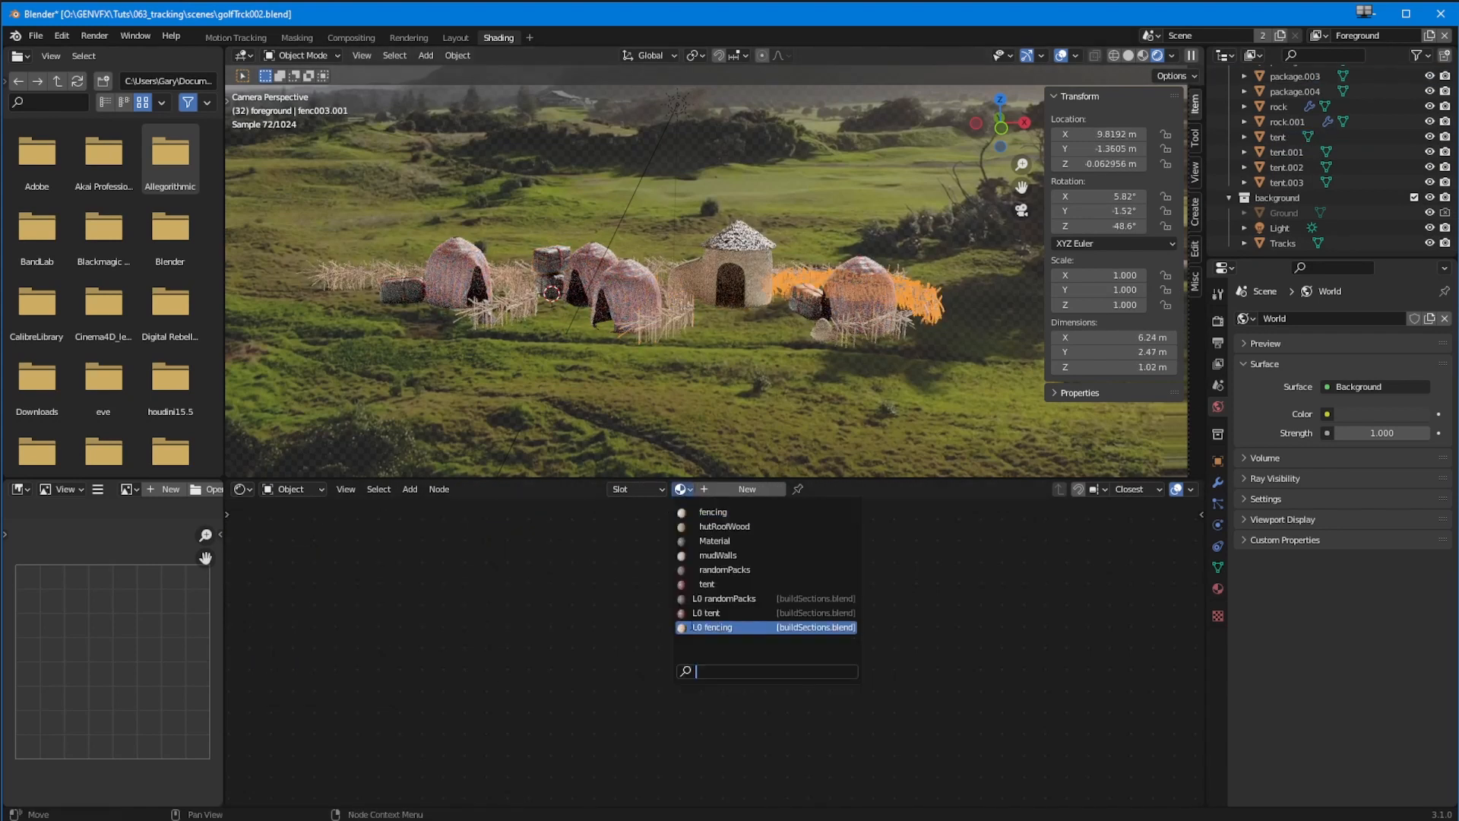
left_click(715, 627)
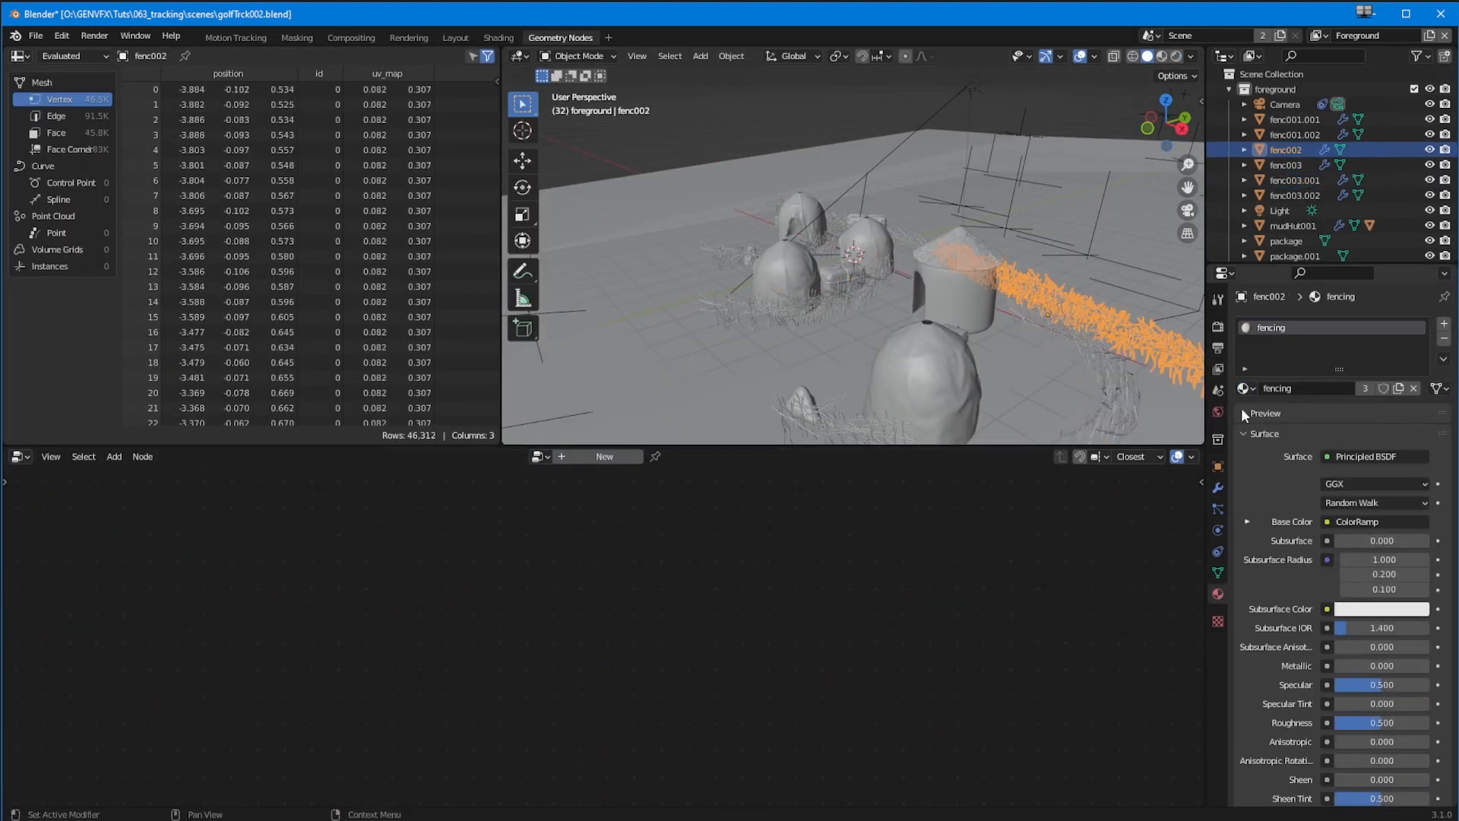
Adjust the ColorRamp stop colors of the fencing material and check the fences in the Shading workspace
left_click(1097, 403)
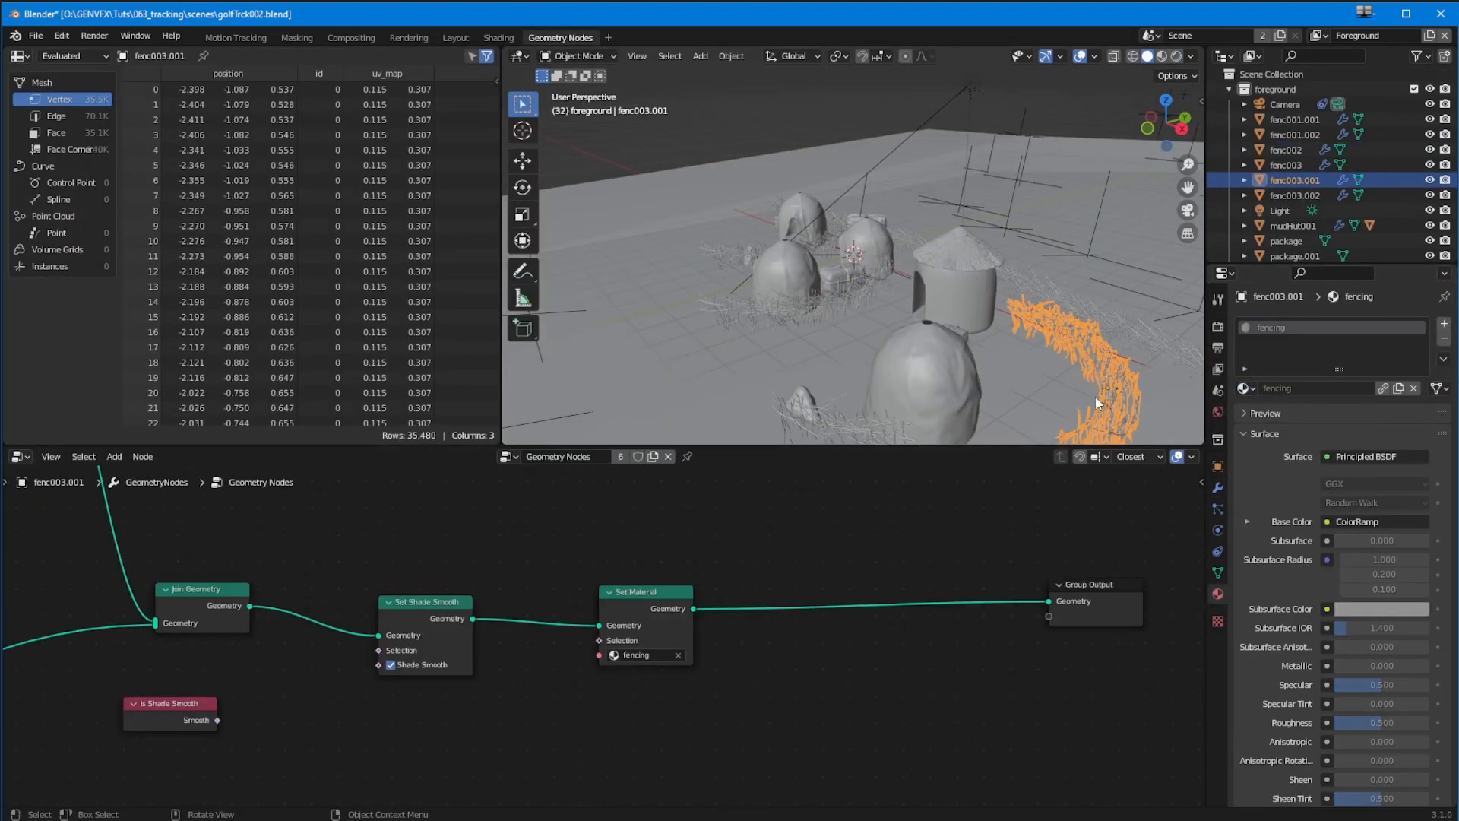
left_click(1005, 292)
left_click(1247, 522)
left_click(1354, 606)
left_click(1440, 567)
left_click(1356, 605)
left_click(1245, 568)
left_click_drag(1330, 478, 1320, 463)
left_click(498, 37)
left_click(560, 37)
scroll(1162, 266, "up", 3)
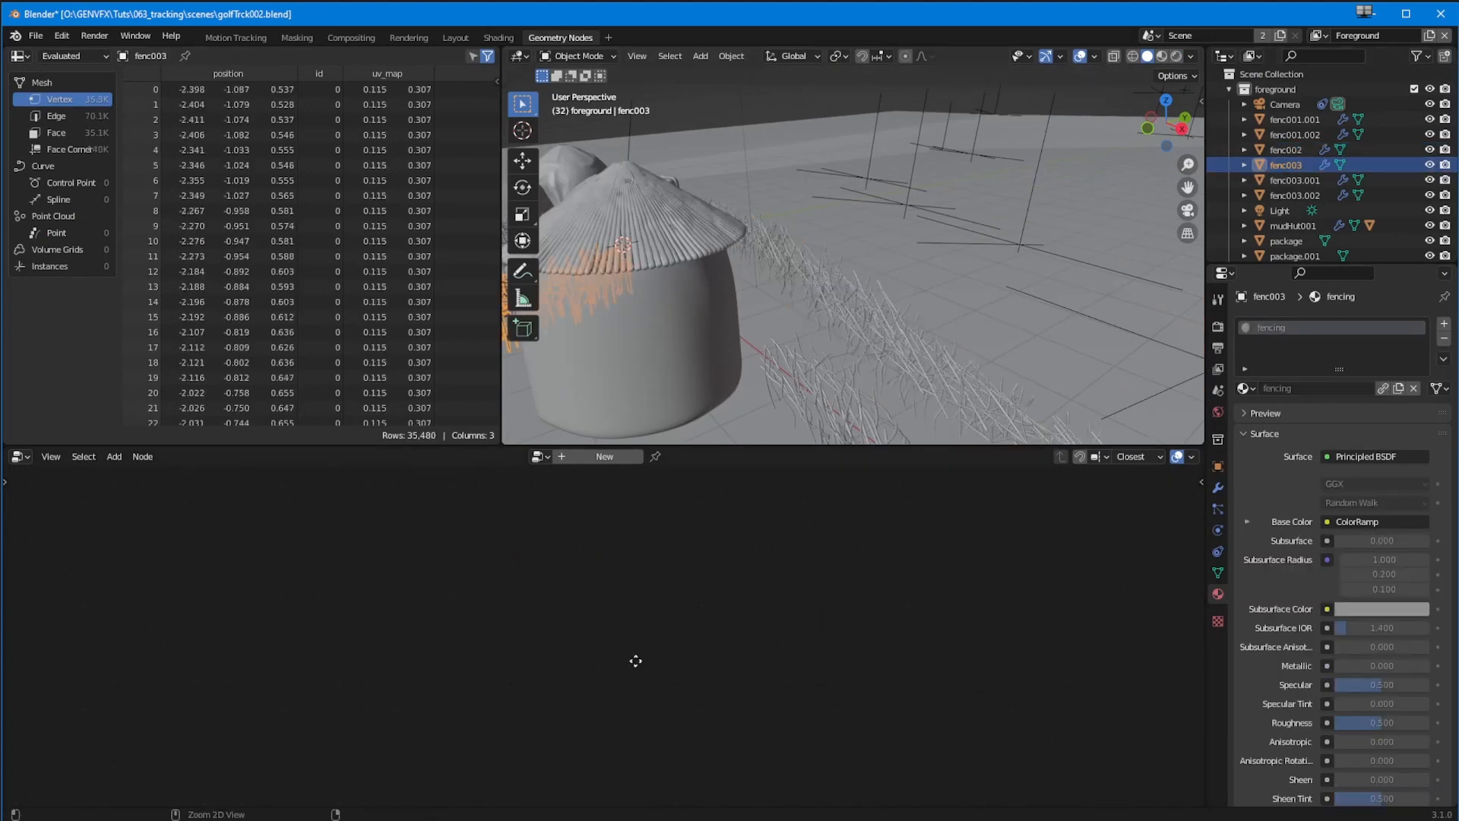
scroll(533, 678, "up", 2)
middle_click_drag(534, 678, 687, 725)
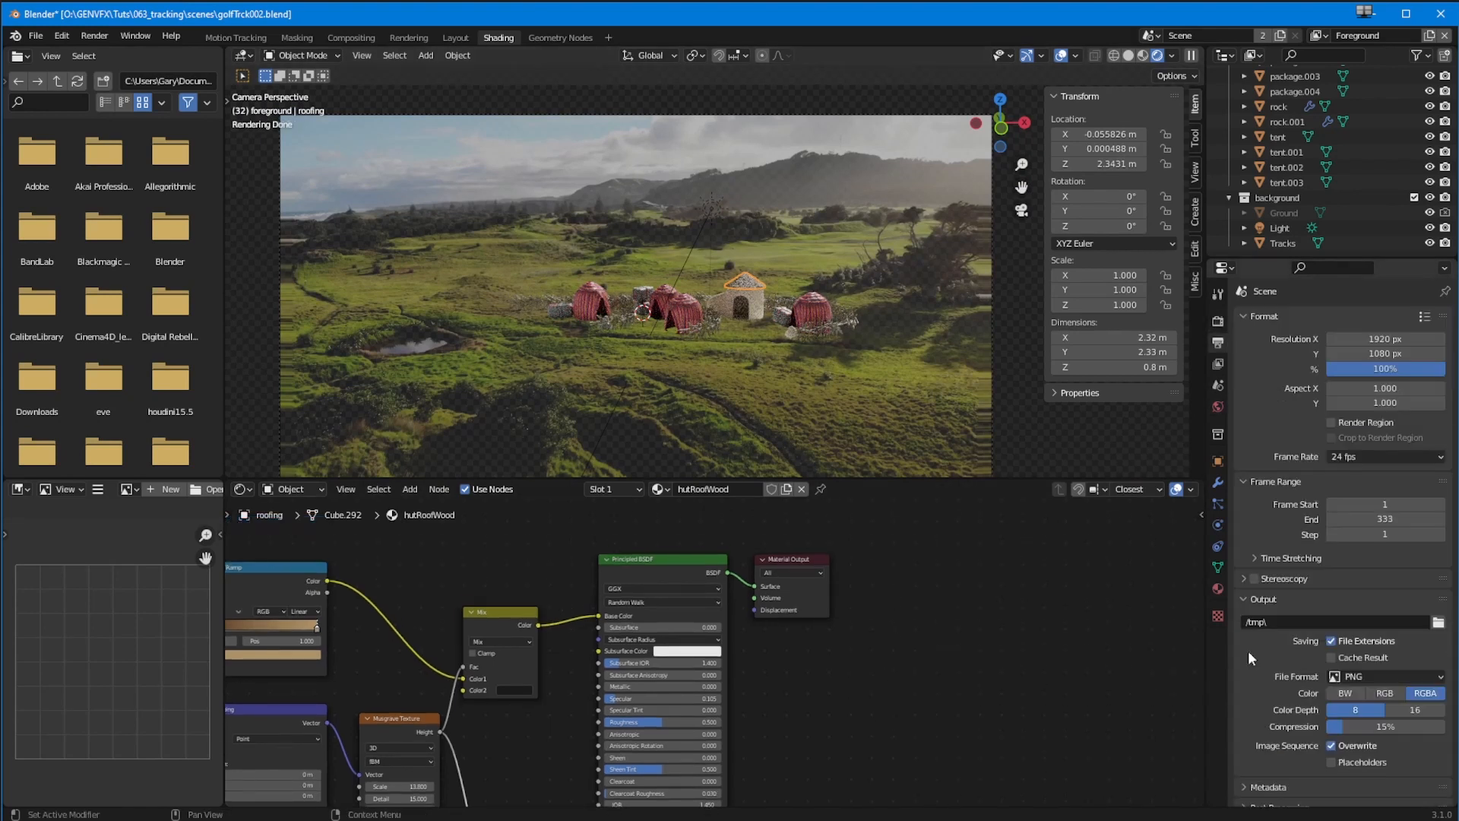
Save the scene as a new incremental version named golfTrck003.blend
left_click(1218, 321)
left_click(36, 35)
left_click(65, 151)
key("KP_Add")
left_click(950, 666)
Examine the full hutRoofWood material node network on the roofing object
scroll(768, 697, "down", 1)
middle_click_drag(768, 697, 768, 714, "ctrl")
middle_click_drag(769, 714, 893, 660)
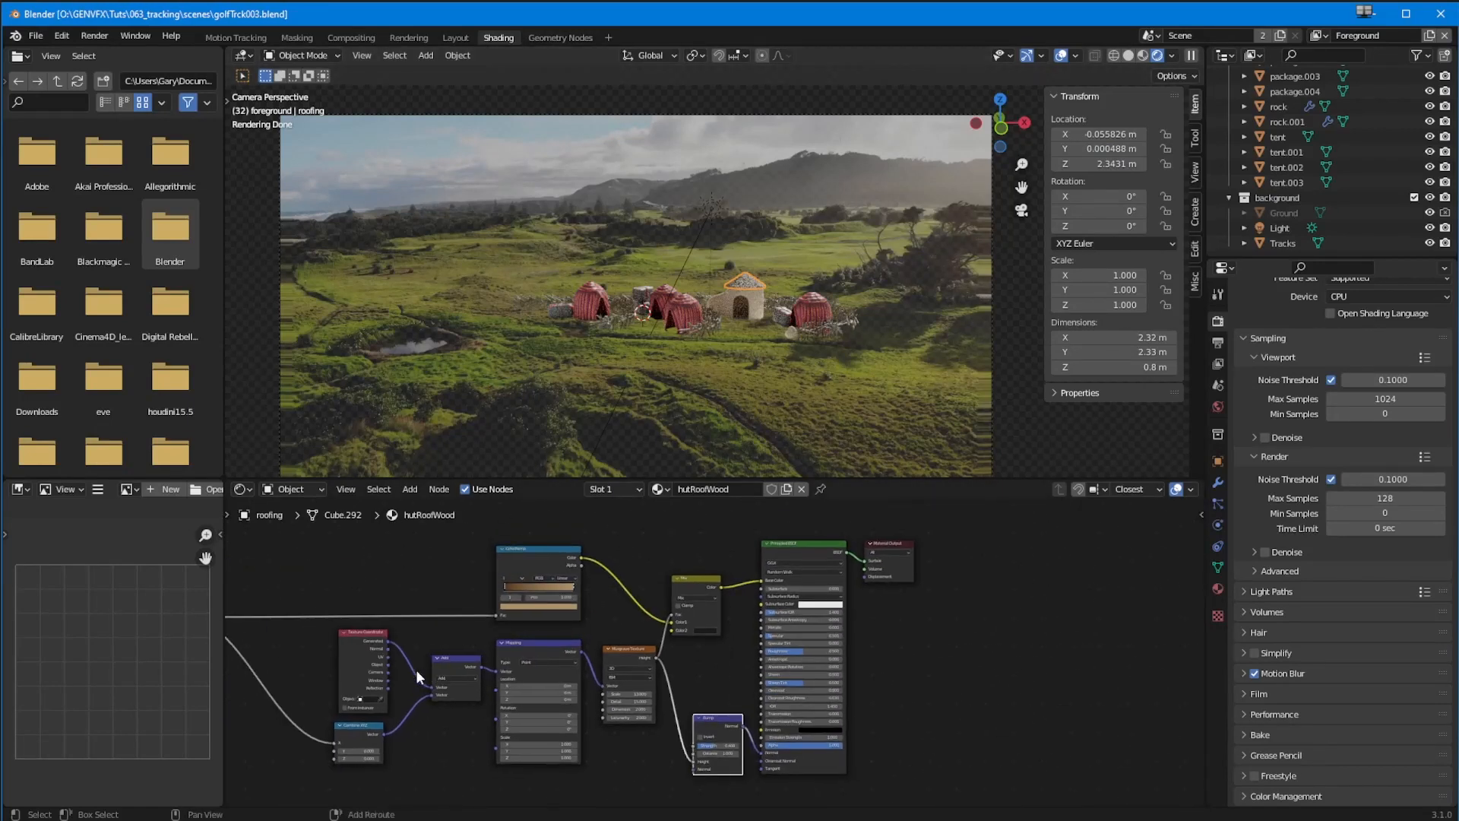
middle_click_drag(417, 669, 649, 678)
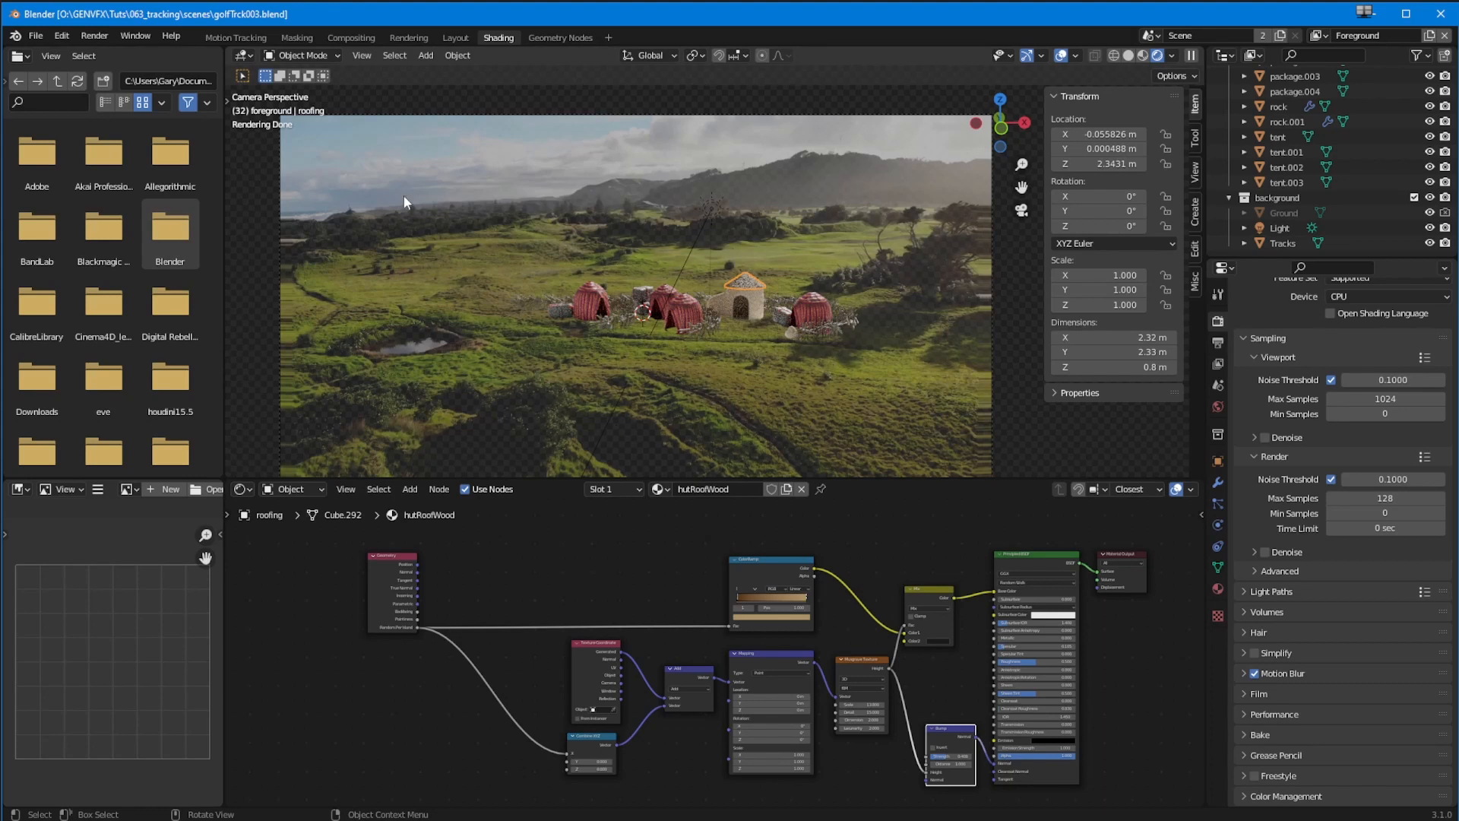
Delete the Geometry Nodes workspace from the file
left_click(563, 38)
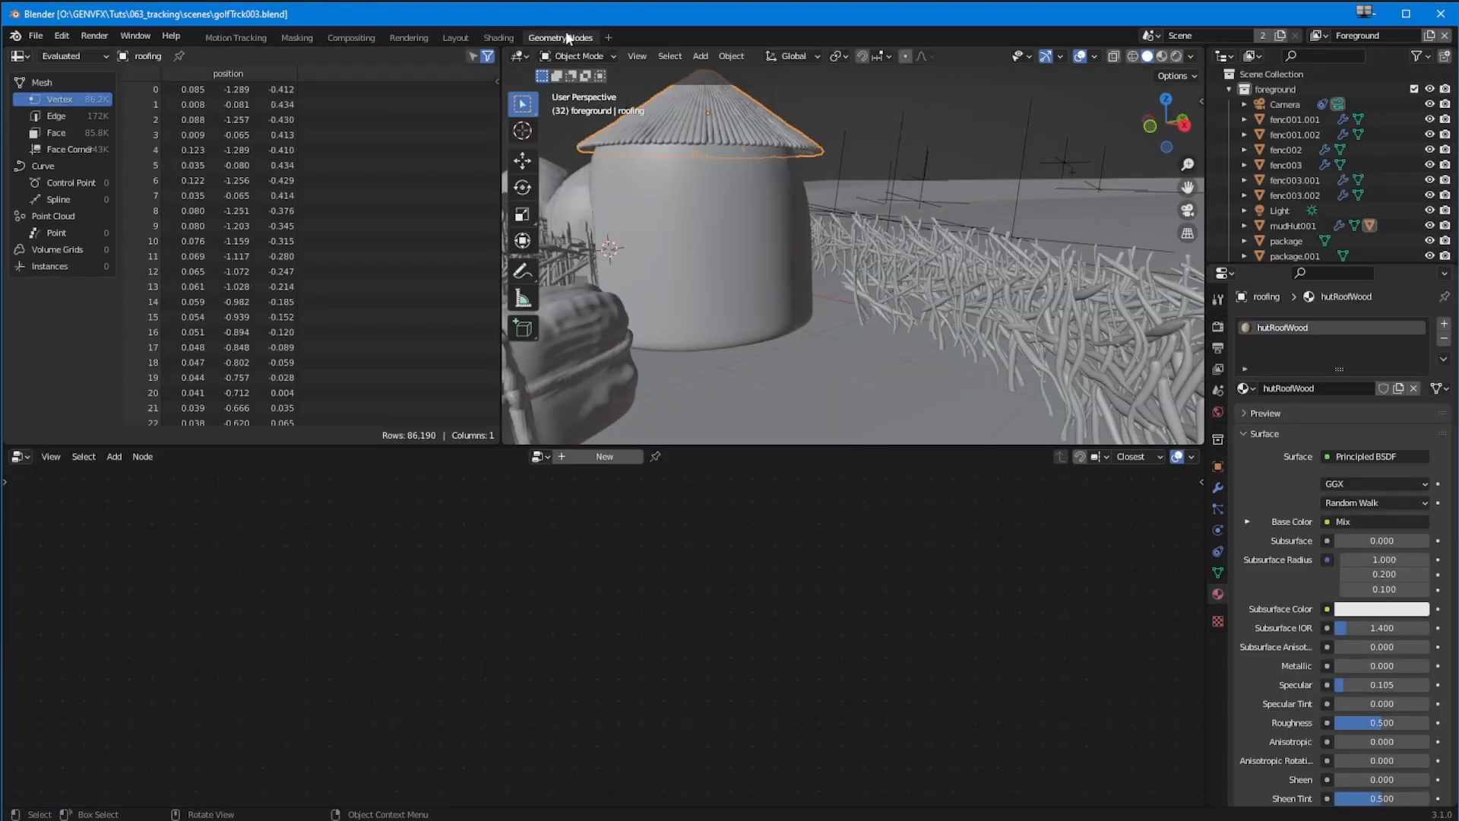
right_click(562, 38)
left_click(487, 84)
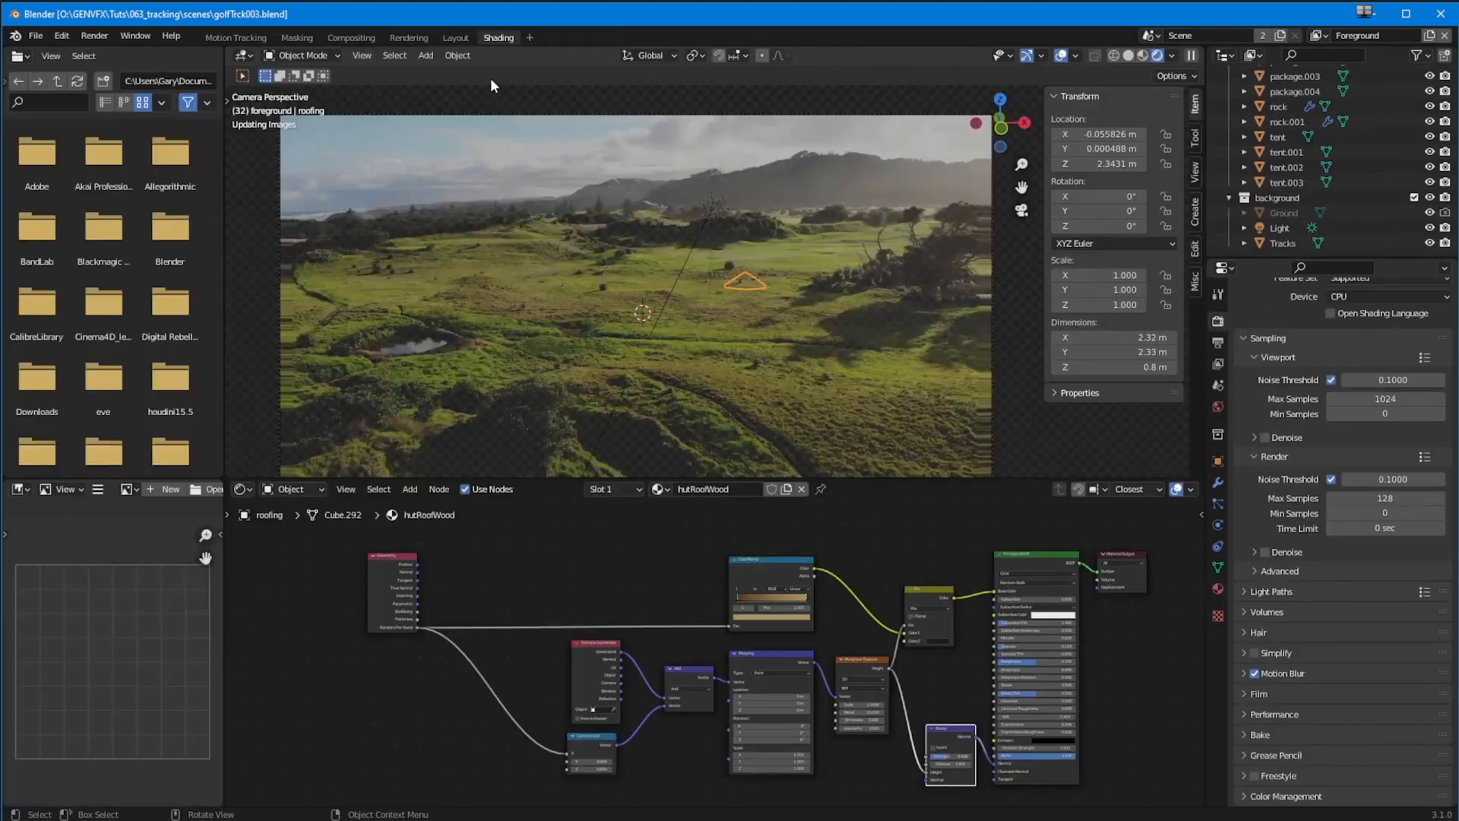
Look over the village in the Layout workspace, and render frame 32 from the Rendering workspace
left_click(454, 38)
middle_click_drag(557, 186, 521, 404)
middle_click_drag(395, 377, 421, 389)
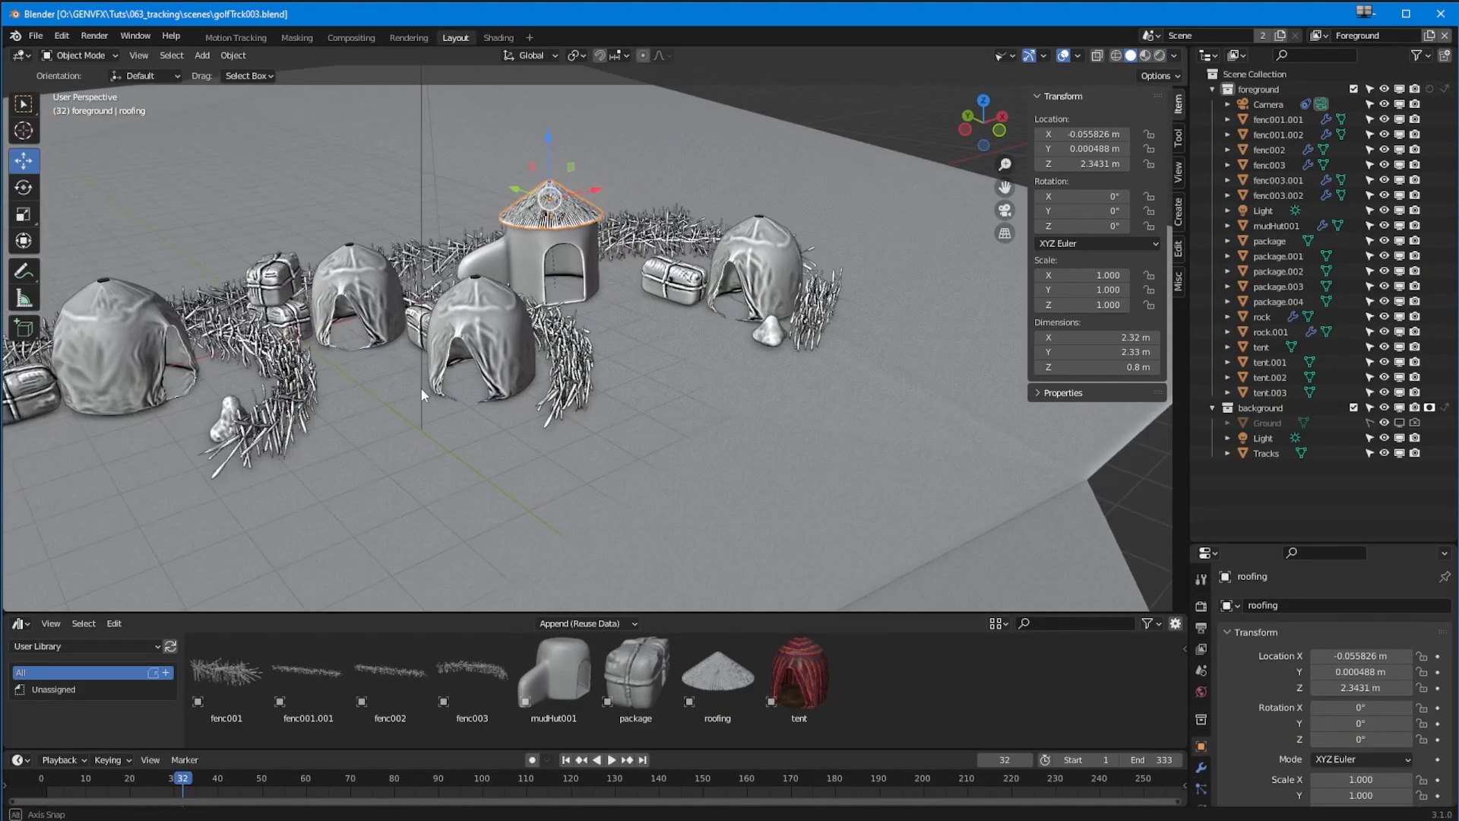
left_click(411, 38)
middle_click_drag(544, 459, 614, 296, "ctrl")
key("F12")
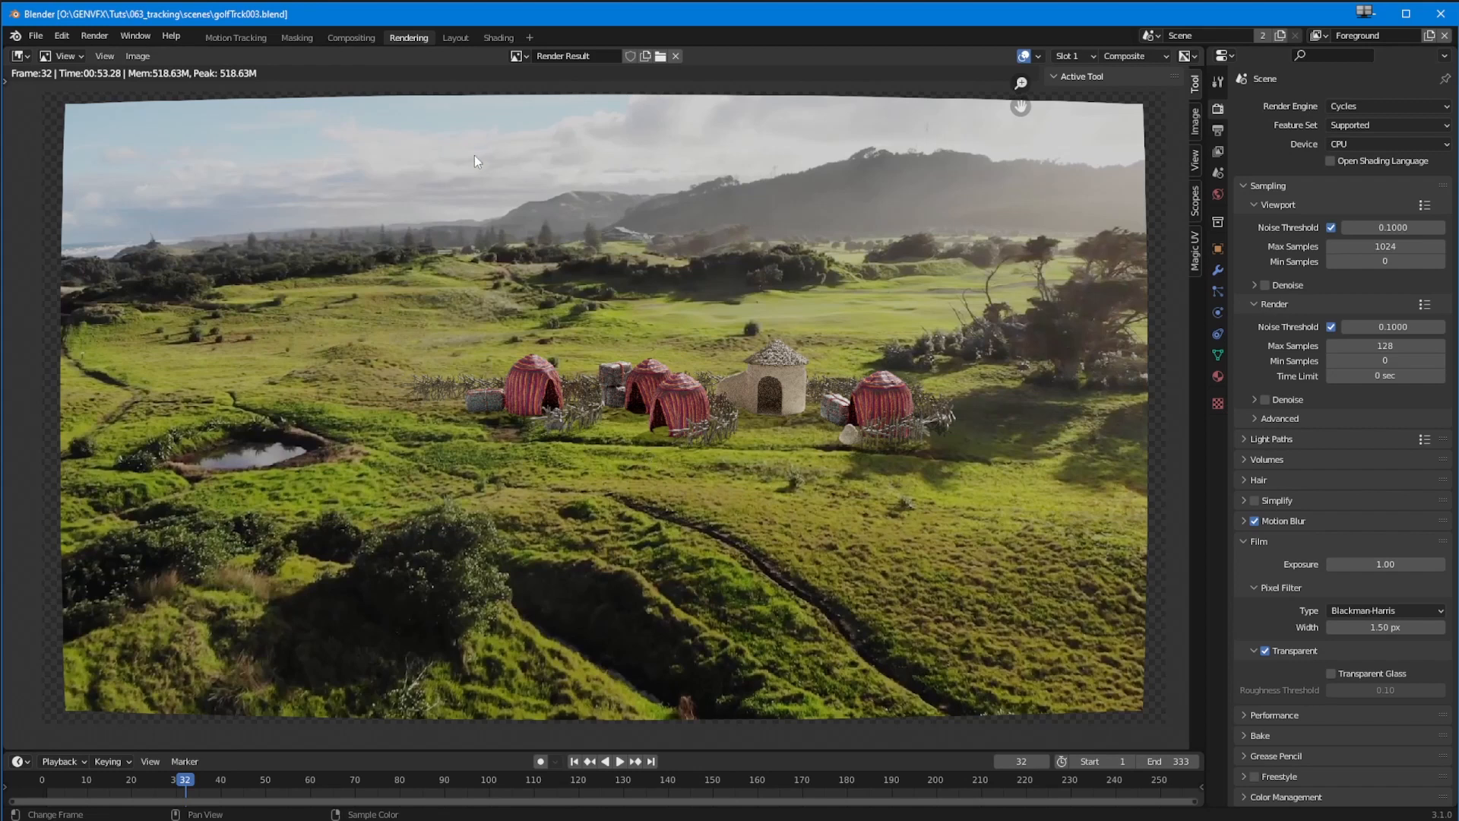
In the Compositing workspace, set the Fac of the Alpha Over node that overlays the shadows to 0.850
left_click(351, 37)
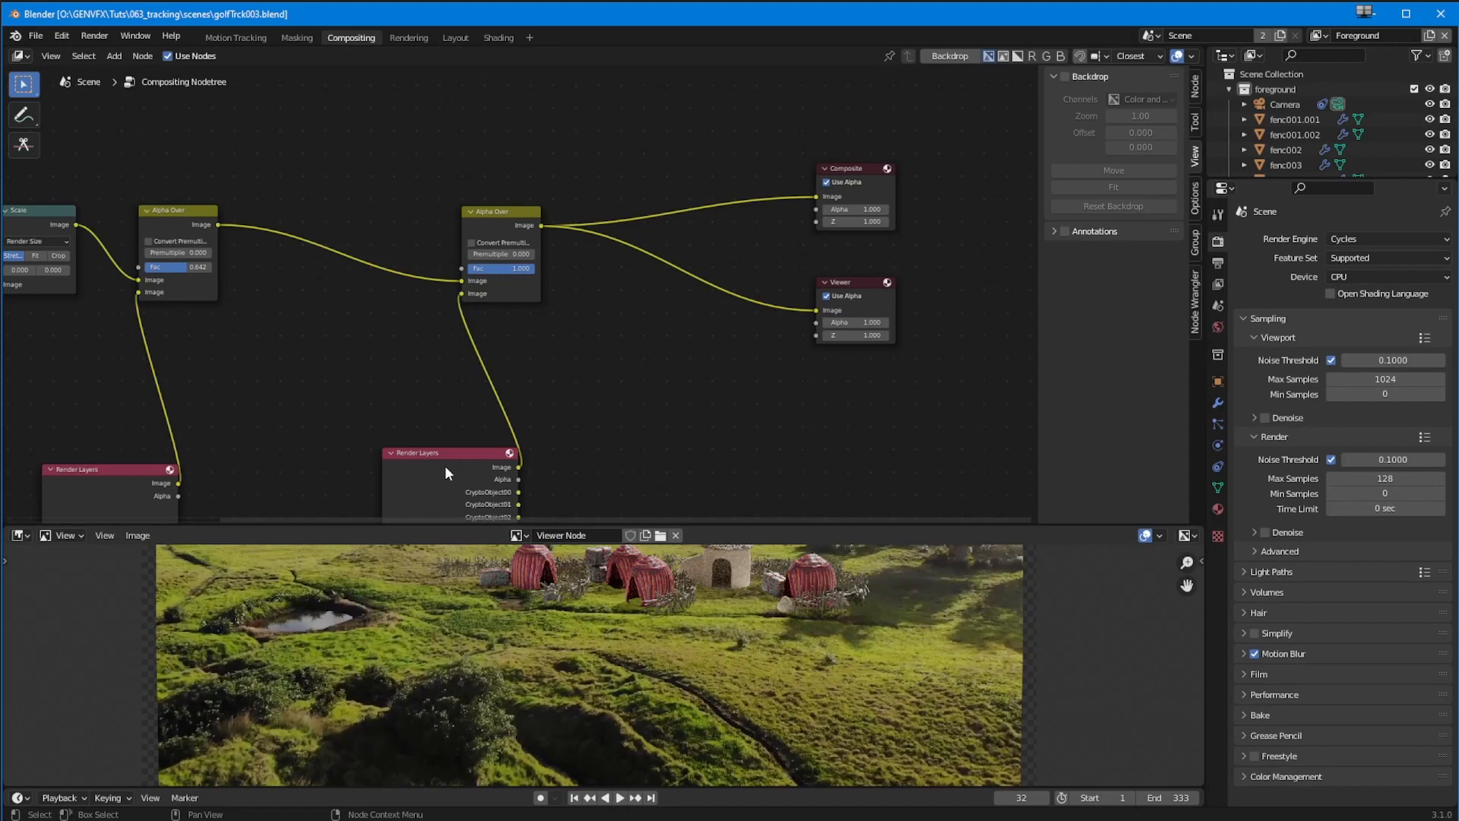
scroll(349, 393, "up", 2)
middle_click_drag(348, 393, 592, 424)
scroll(495, 402, "up", 3)
scroll(559, 619, "up", 2)
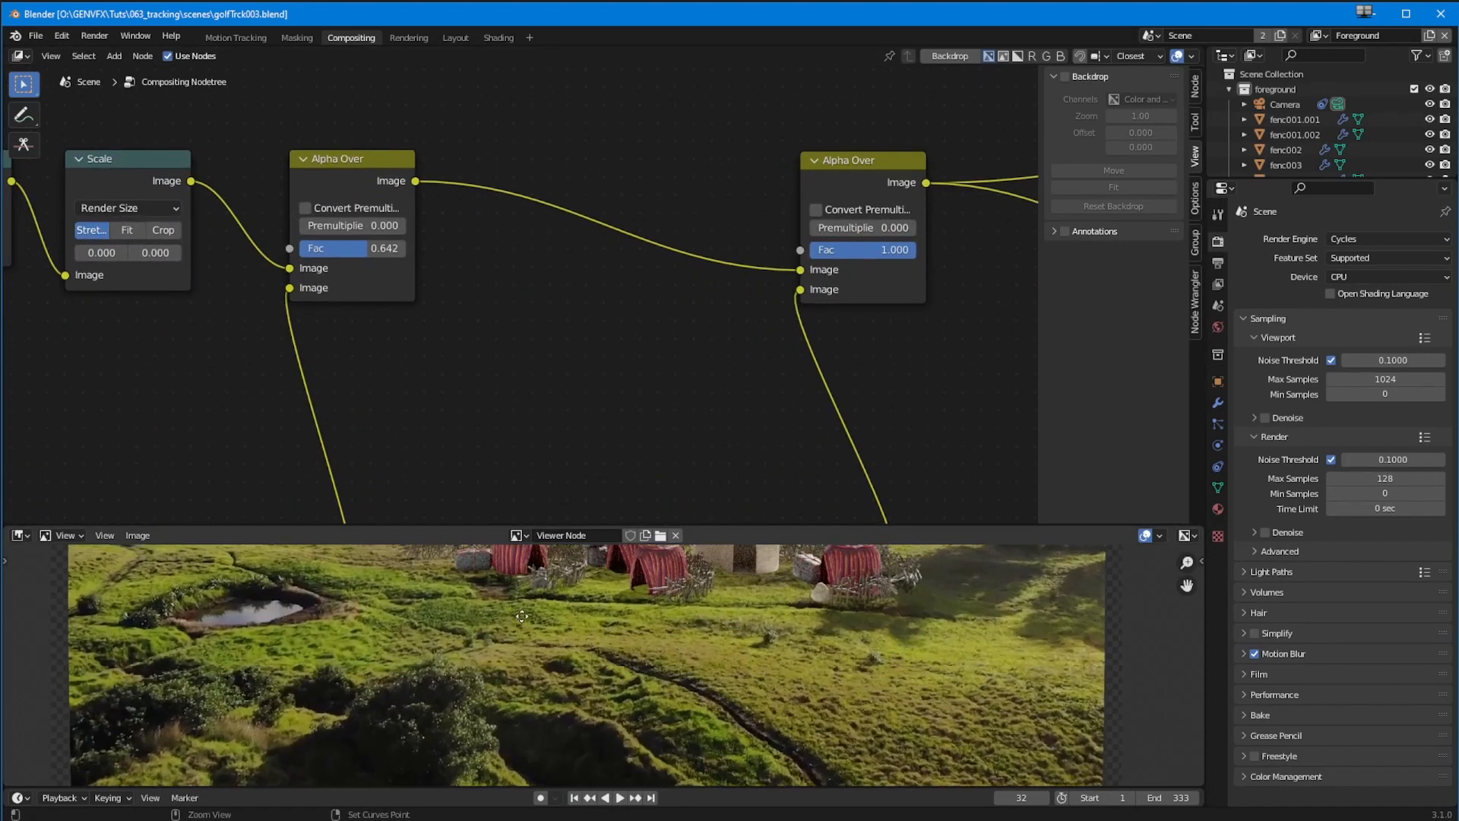
middle_click_drag(555, 605, 477, 675)
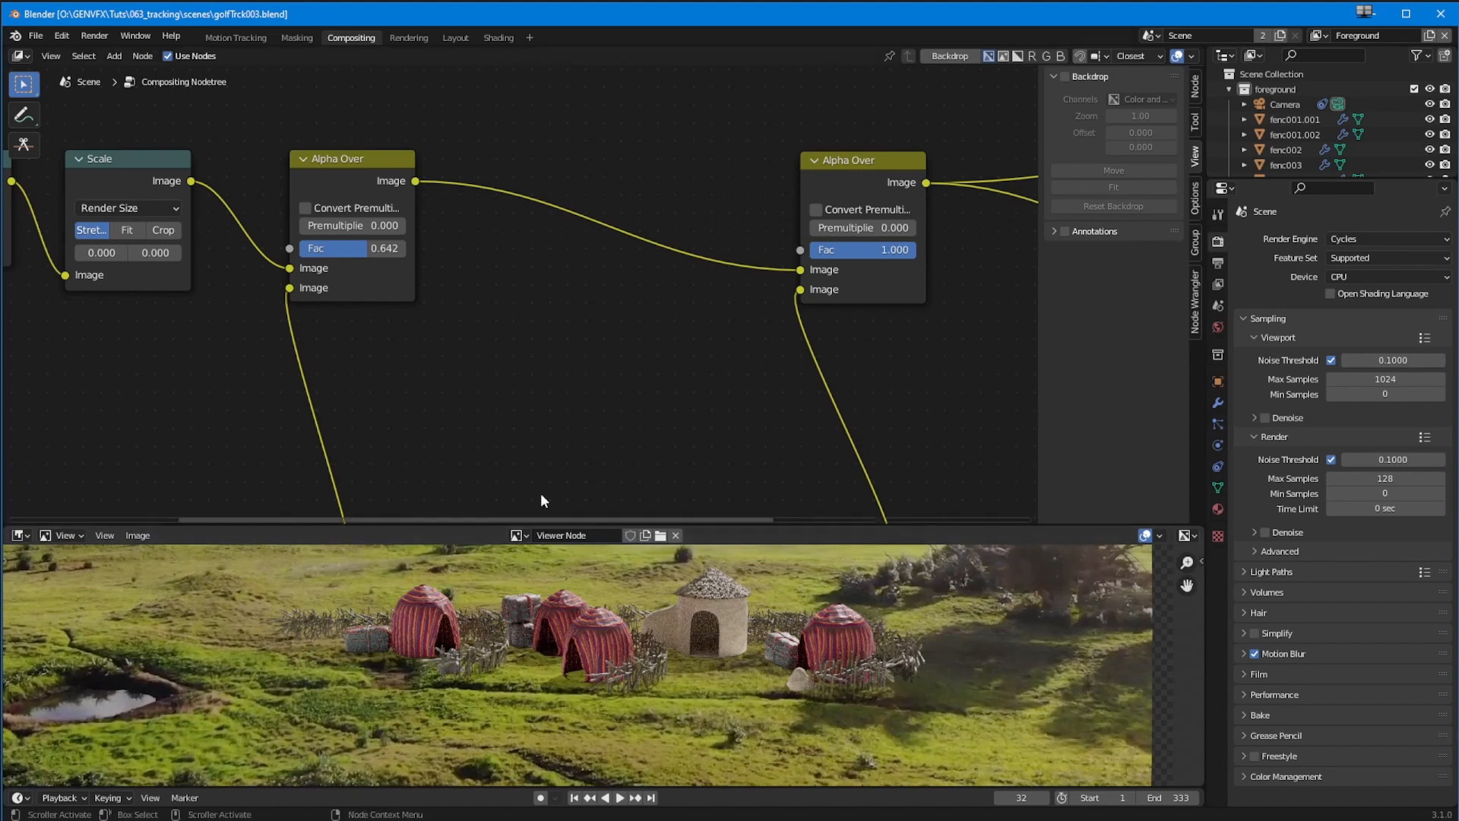
middle_click_drag(160, 433, 562, 468)
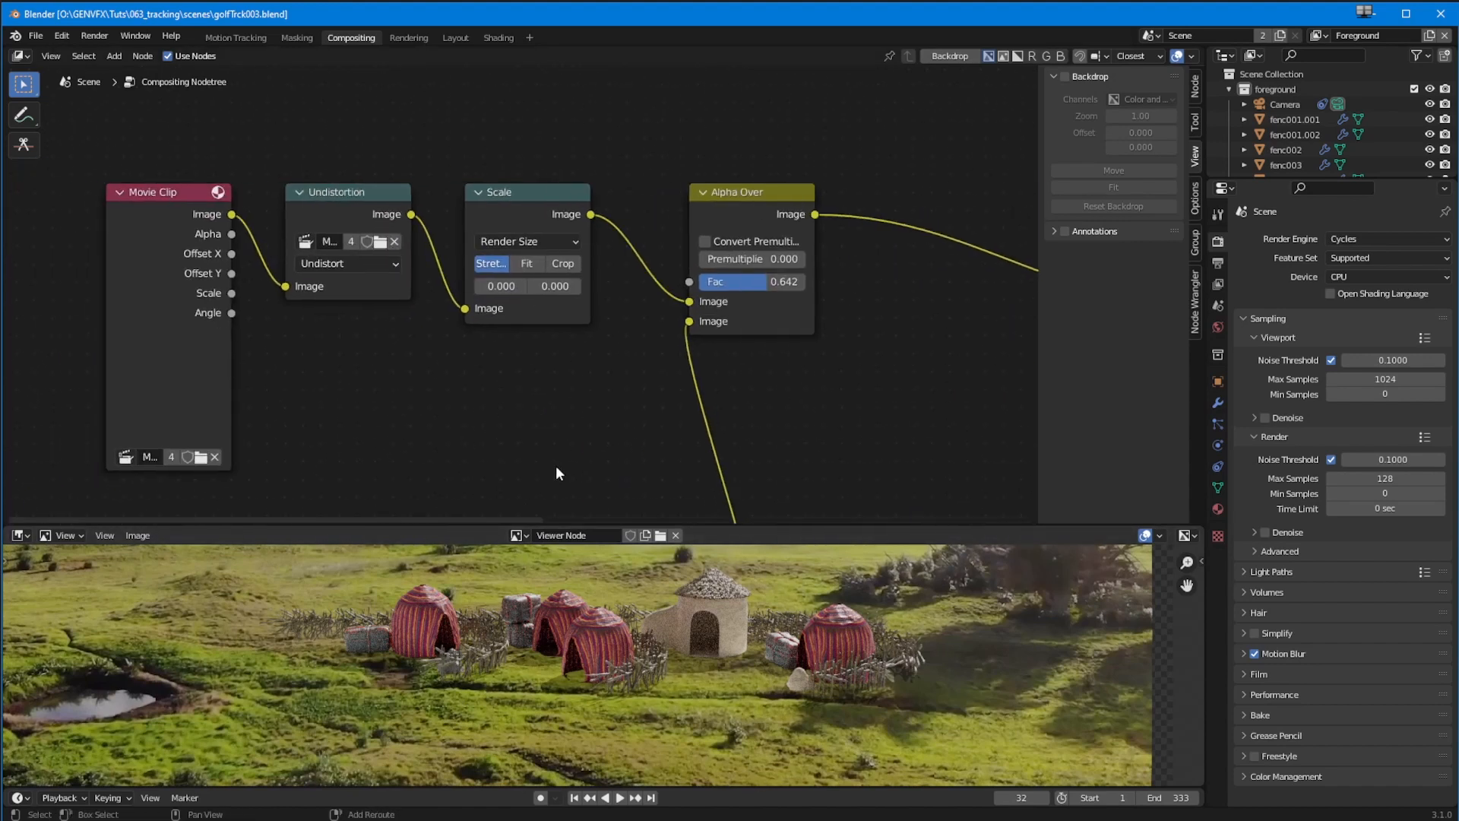
middle_click_drag(745, 288, 609, 270)
left_click_drag(610, 270, 625, 263)
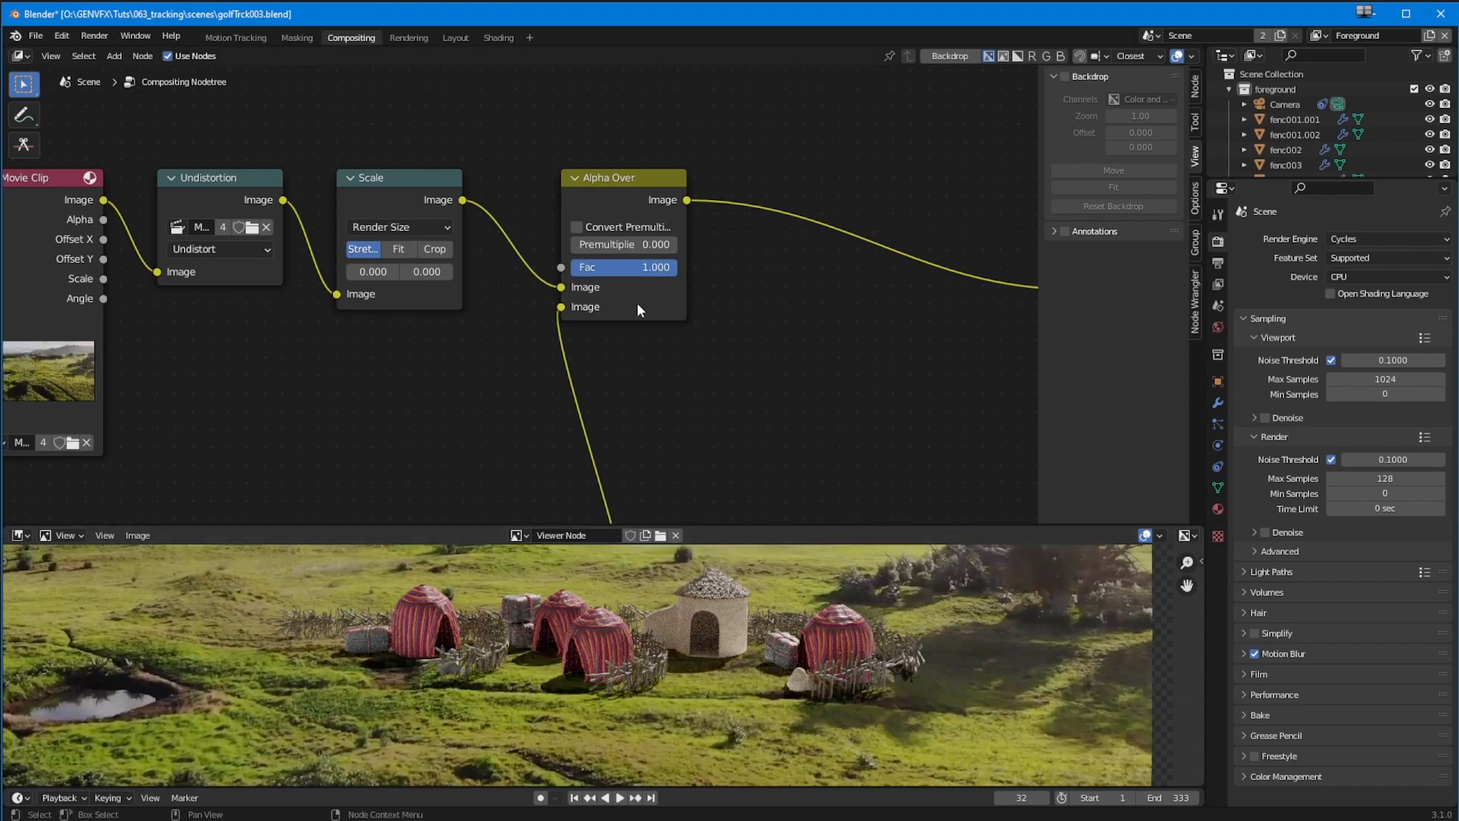
left_click_drag(654, 275, 649, 263)
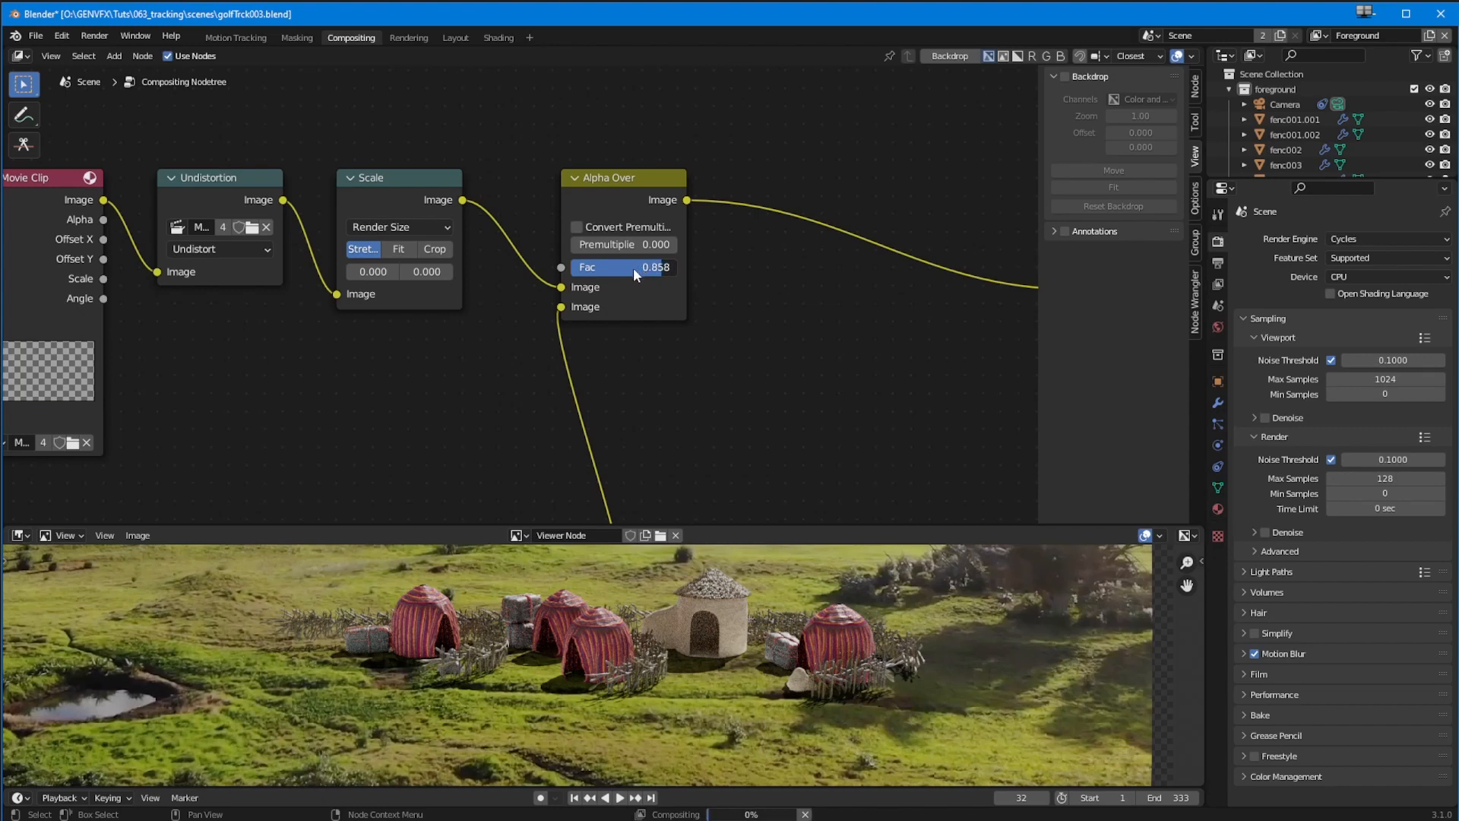
left_click_drag(643, 267, 637, 268)
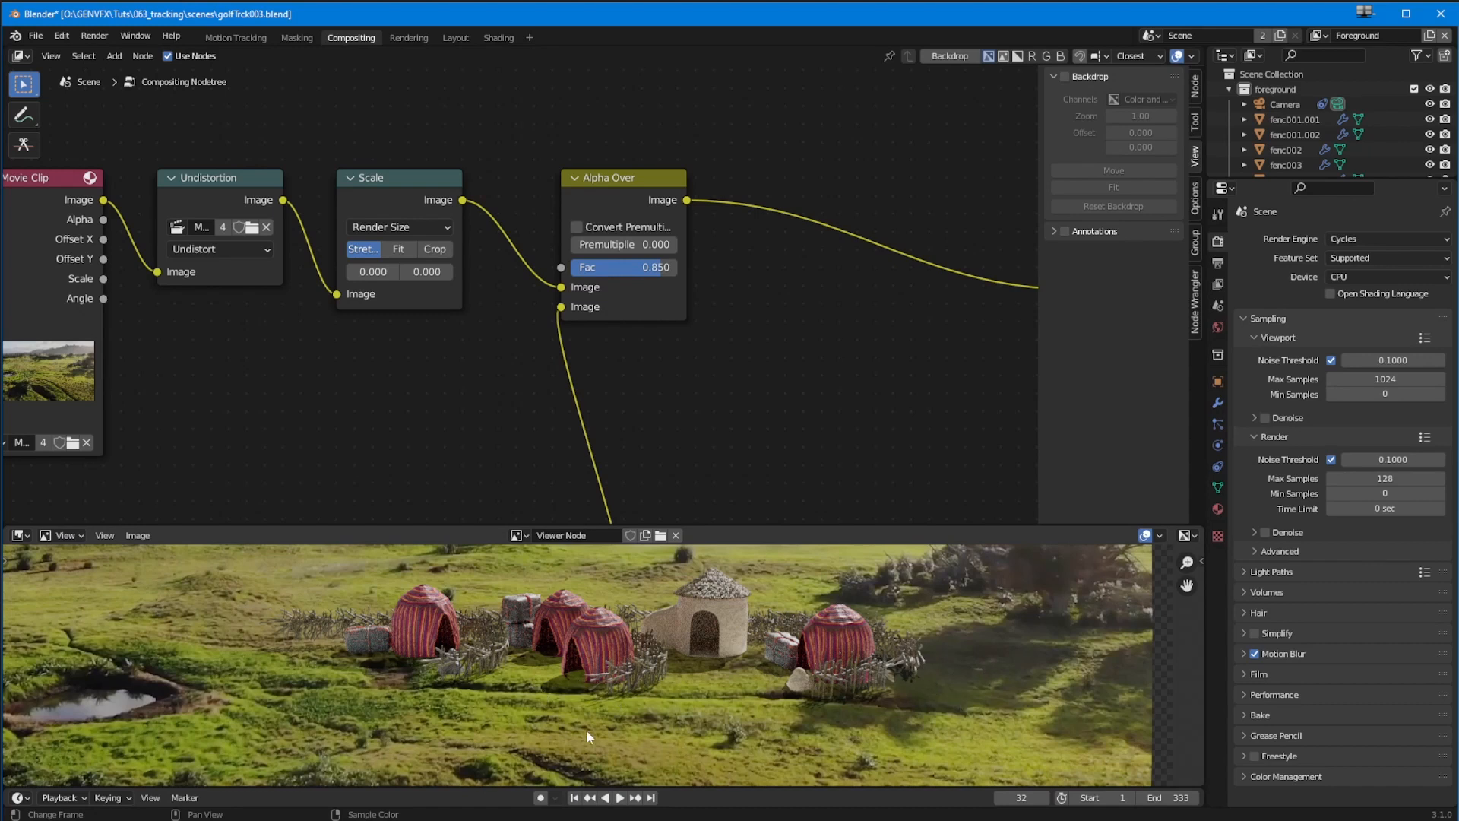
scroll(586, 728, "down", 4)
scroll(357, 763, "up", 4)
Insert a Hue Saturation Value node after the shadow Render Layers node, lower its saturation slightly and compare by toggling mute
middle_click_drag(297, 521, 325, 357)
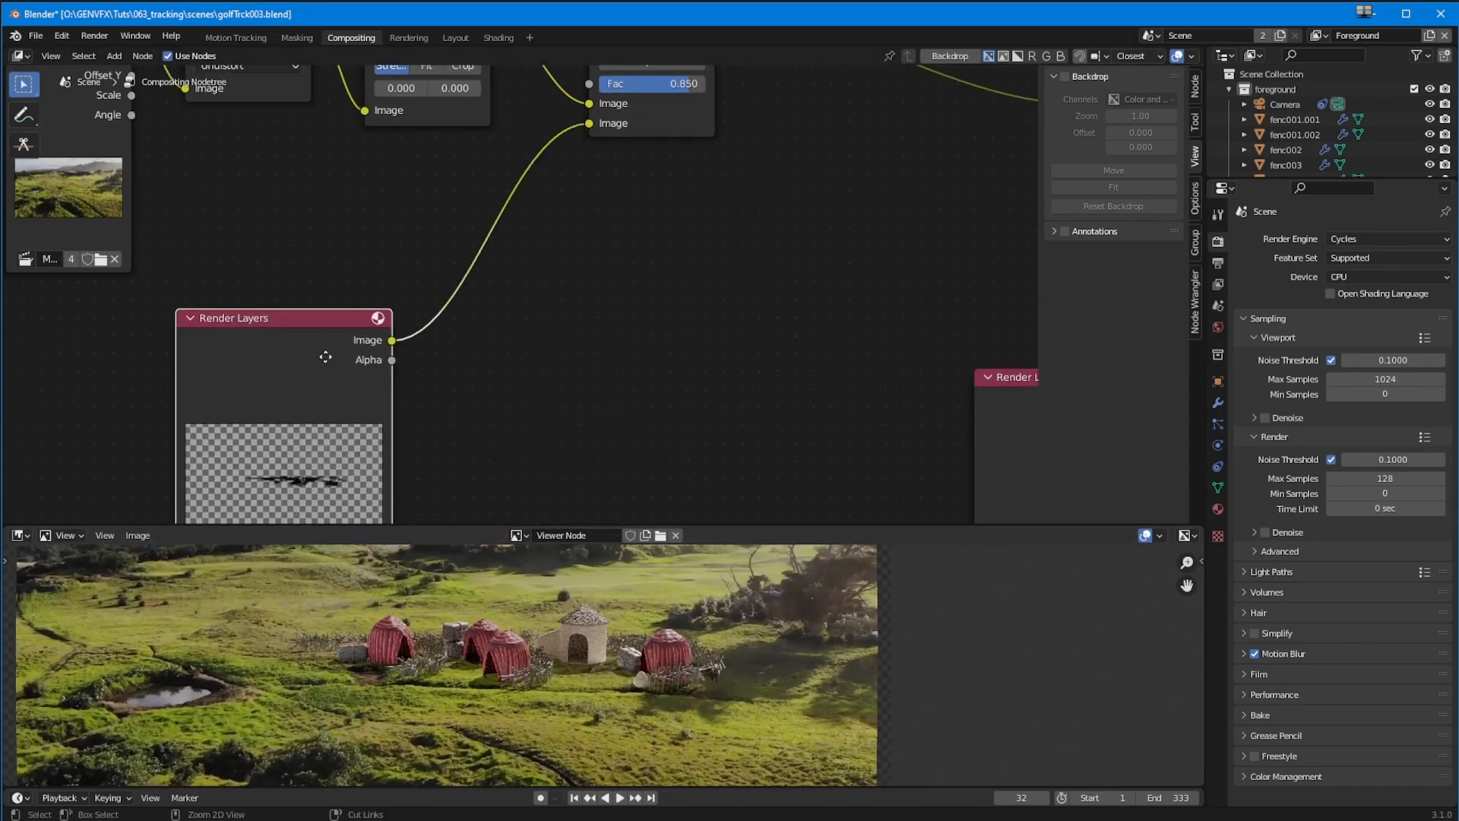
scroll(330, 693, "up", 3)
left_click(114, 56)
mouse_move(133, 145)
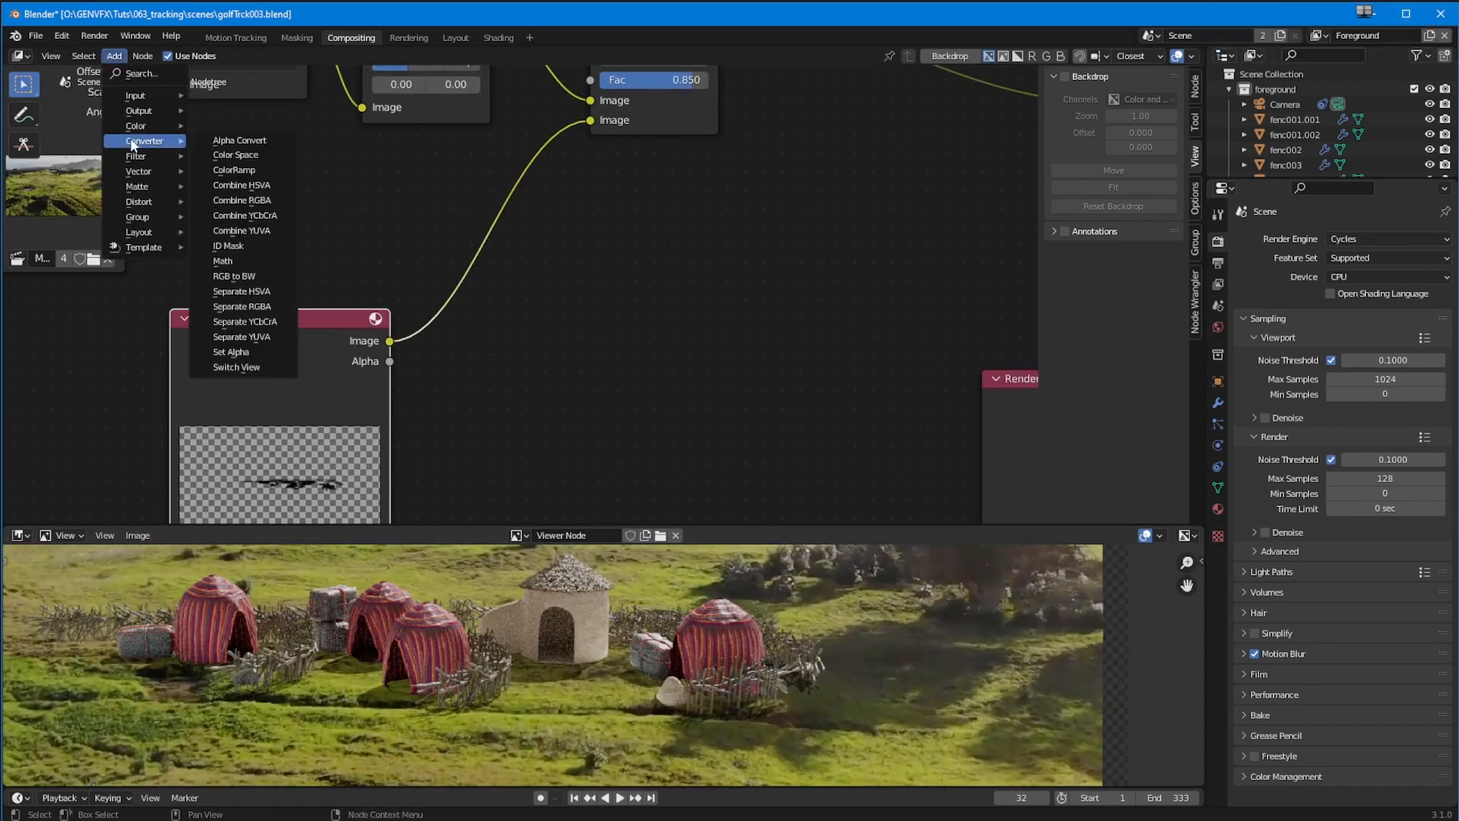
left_click(250, 231)
left_click(435, 175)
left_click_drag(529, 266, 521, 265)
key("m")
key("m")
Detach the Hue Saturation Value node and insert it between the foreground Render Layers and the second Alpha Over node
middle_click_drag(571, 373, 546, 408, "ctrl")
left_click_drag(511, 245, 623, 343, "alt")
middle_click_drag(760, 350, 562, 326)
left_click_drag(414, 304, 874, 230)
left_click(707, 364)
middle_click_drag(760, 396, 424, 301, "ctrl")
middle_click_drag(424, 300, 399, 468)
Compare the Hue Saturation Value node by toggling its mute, and set its saturation to 0.9
left_click(614, 239)
key("m")
key("m")
double_click(609, 298)
type("0.9")
key("Return")
scroll(443, 678, "up", 1)
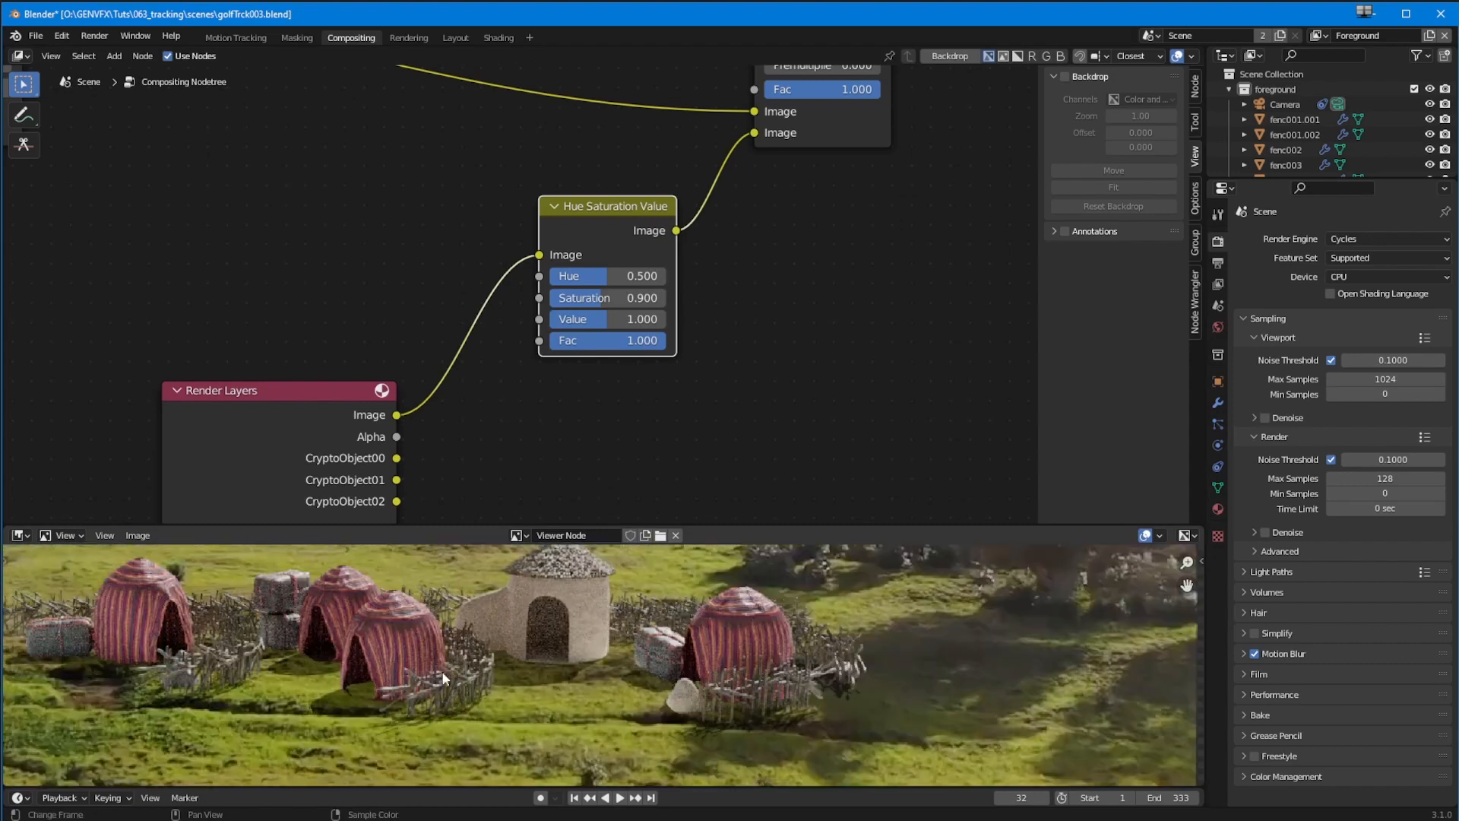
scroll(456, 684, "down", 2)
On the Background view layer in the Shading workspace, rotate the background Light to Y 58.4° and Z 45.8°
left_click(499, 37)
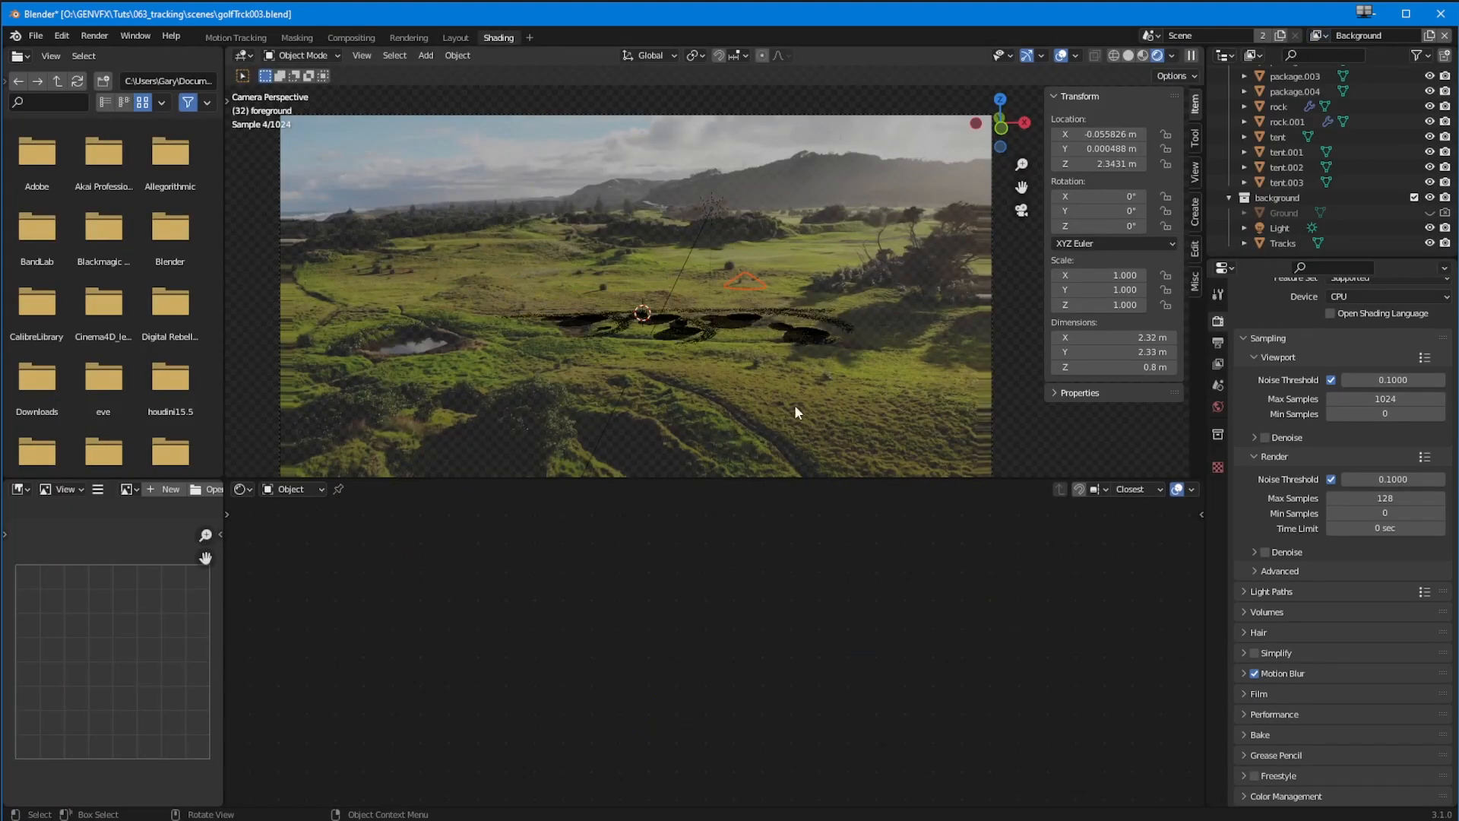
middle_click_drag(795, 413, 807, 357, "ctrl")
left_click(1279, 228)
mouse_move(1073, 225)
left_mouse_down()
mouse_move(1049, 226)
mouse_move(1102, 225)
left_mouse_up()
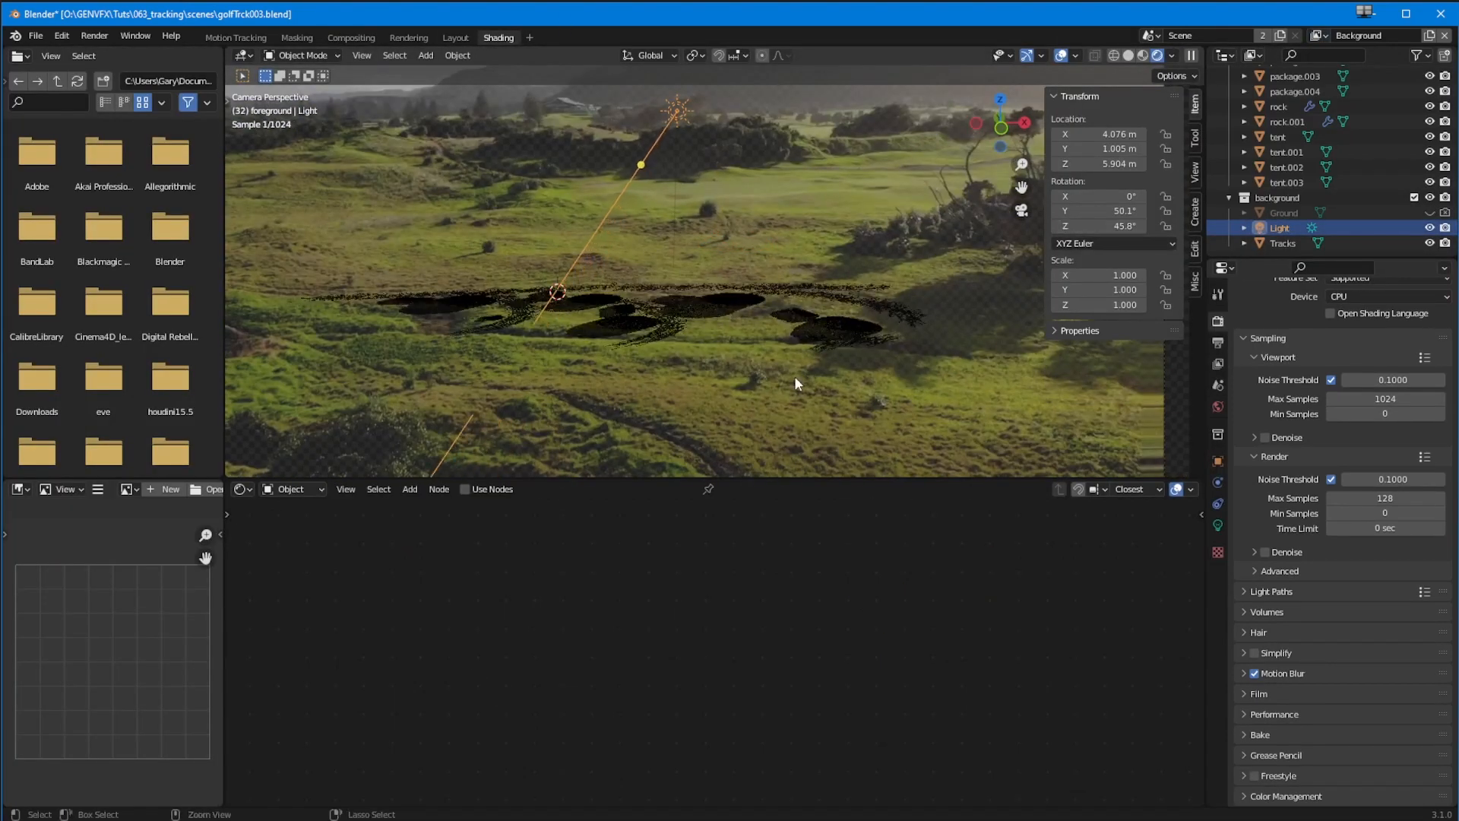
middle_click_drag(797, 380, 797, 411, "ctrl")
middle_click_drag(797, 411, 668, 408, "shift")
left_click_drag(1091, 211, 1100, 211)
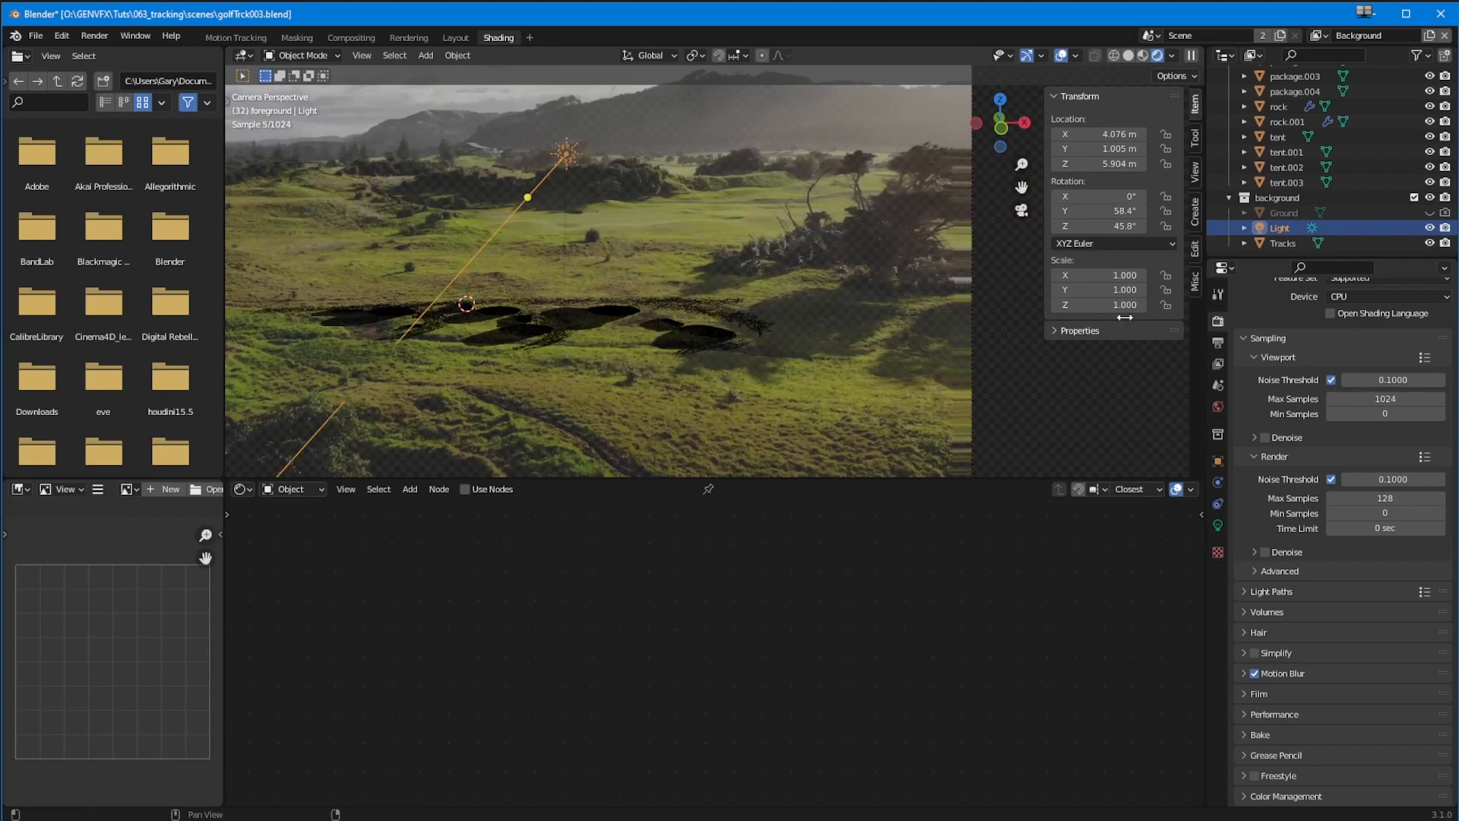
Edit the Tracks ground mesh and cut a long line across it in front of the tents with the Knife tool
left_click(1283, 243)
key("Tab")
middle_click_drag(524, 330, 280, 245, "ctrl")
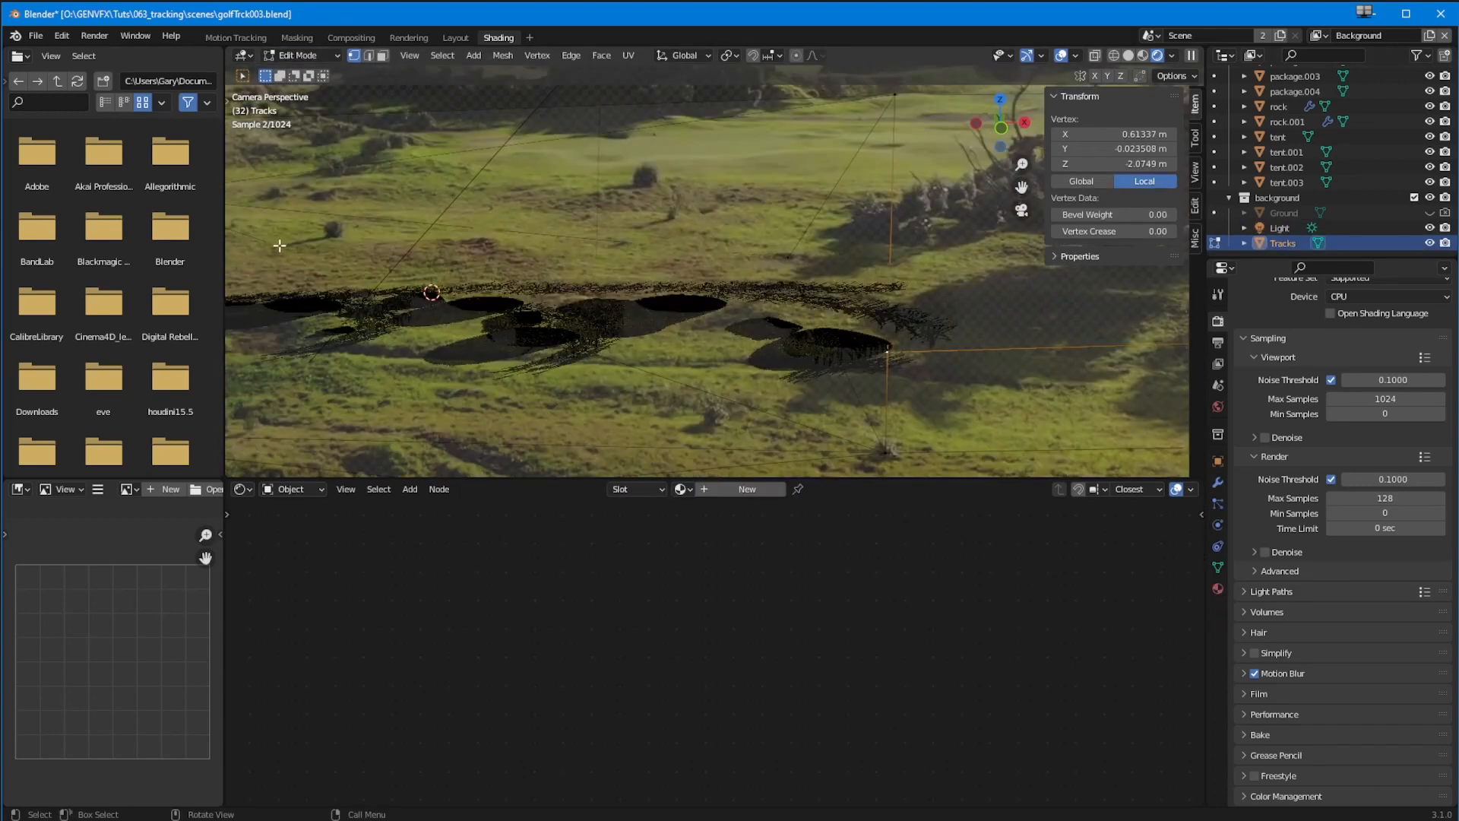
key("t")
left_click(246, 464)
left_click(904, 371)
mouse_move(281, 353)
middle_mouse_down("shift")
mouse_move(694, 355)
mouse_move(675, 388)
mouse_move(585, 422)
middle_mouse_up("shift")
left_click(361, 346)
key("Return")
Knife another cut into the Tracks mesh, running along the front of the village shadows
left_click(713, 437)
middle_click_drag(706, 399, 681, 335, "ctrl")
left_click(681, 410)
left_click(610, 190)
left_click(524, 107)
middle_click_drag(524, 107, 351, 169, "ctrl")
middle_click_drag(351, 169, 317, 82, "shift")
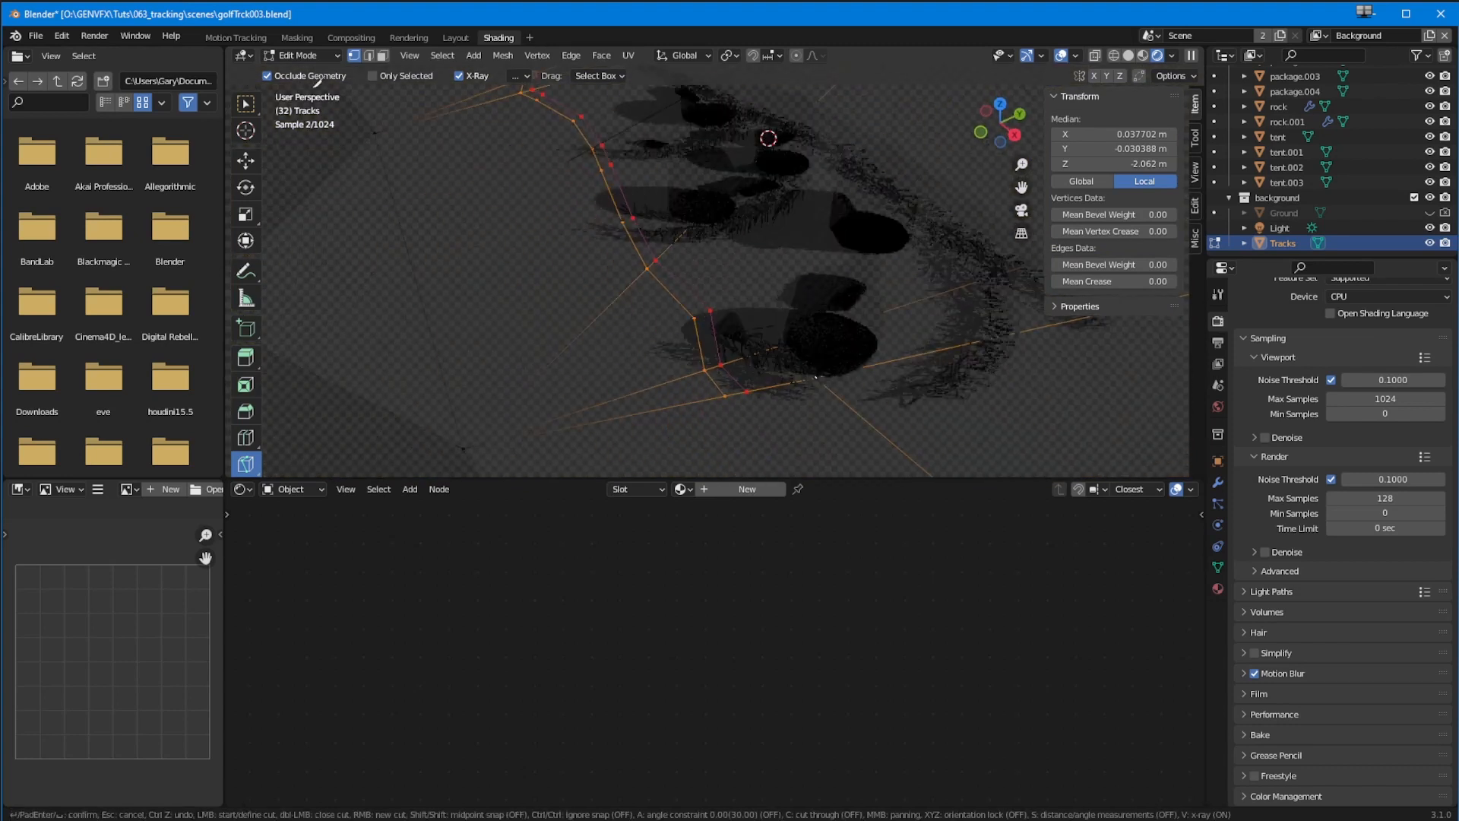
key("Return")
Knife a multi-point curved cut across the Tracks mesh, following the ground line in front of the village
middle_click_drag(607, 246, 677, 267)
left_click(918, 399)
left_click(887, 389, "ctrl")
left_click(829, 344, "ctrl")
left_click(749, 326, "ctrl")
left_click(661, 288, "ctrl")
left_click(571, 242)
left_click(532, 219)
left_click(487, 199)
left_click(400, 189)
left_click(363, 186)
key("Return")
Extend the Tracks mesh cuts with a short knife cut near the far end of the previous line
middle_click_drag(677, 366, 612, 319, "ctrl")
left_click(303, 248)
left_click(315, 271)
middle_click_drag(314, 271, 693, 319, "shift")
left_click(632, 303)
key("Return")
From the camera view, knife a multi-point cut across the Tracks mesh along the front of the village shadows
key("KP_0")
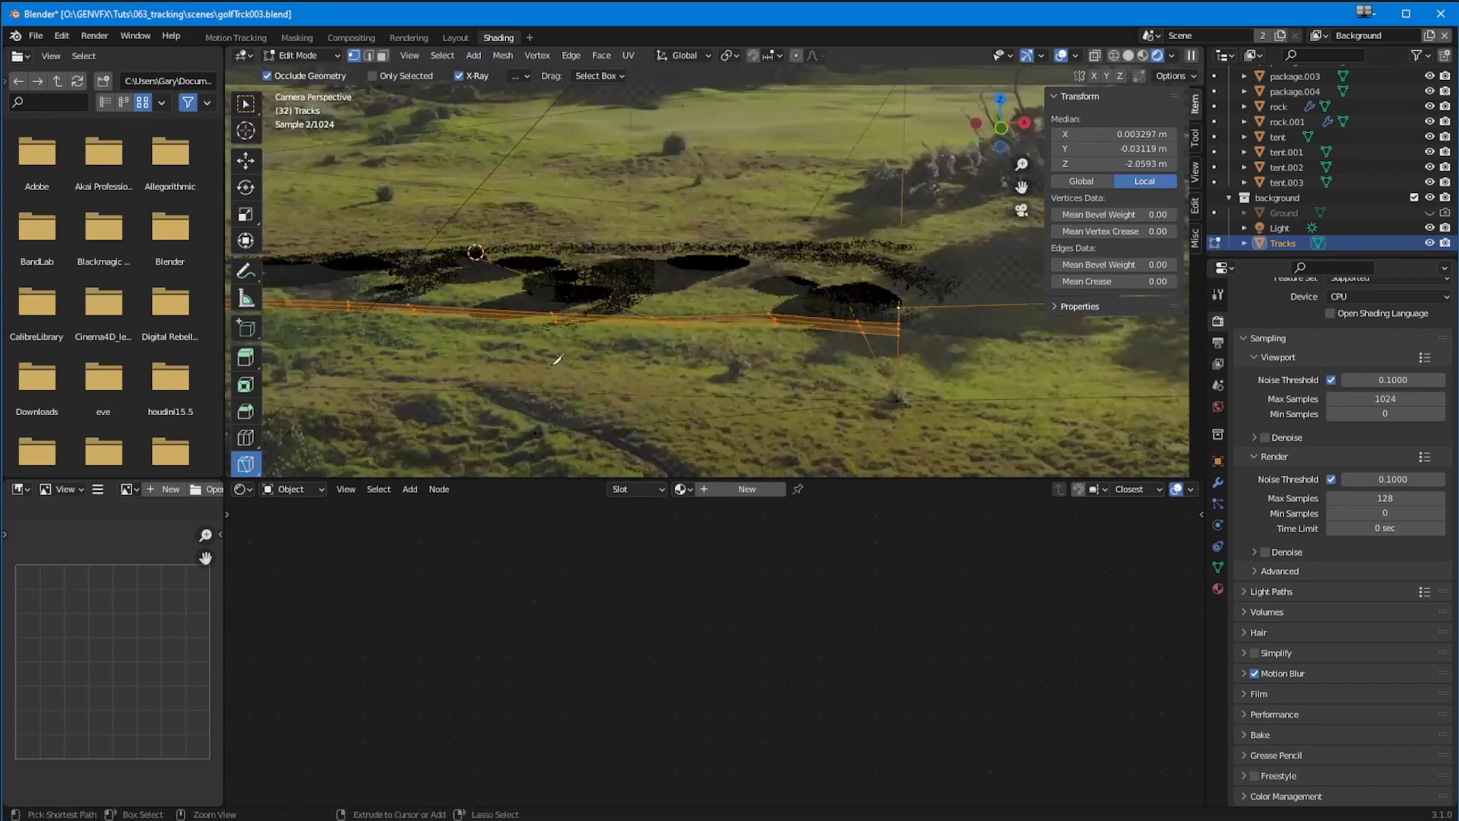
middle_click_drag(558, 359, 456, 296, "ctrl")
middle_click_drag(760, 311, 638, 349, "shift")
left_click(980, 362)
left_click(918, 359)
left_click(798, 344)
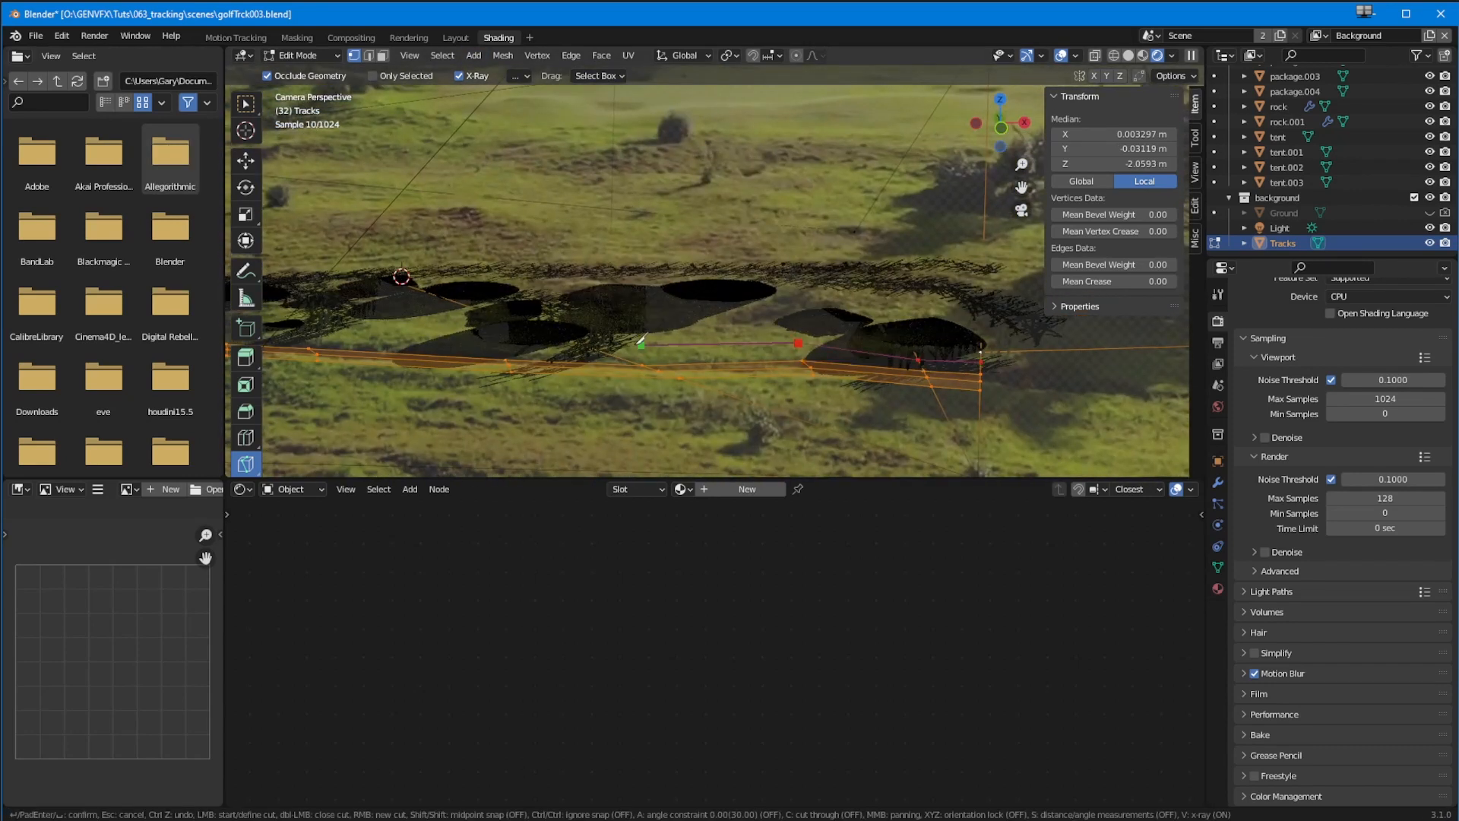
left_click(622, 357)
left_click(309, 340)
middle_click_drag(312, 342, 600, 391, "shift")
left_click(370, 377)
middle_click_drag(369, 377, 549, 369, "shift")
left_click(353, 379)
left_click(301, 354)
key("Return")
left_click(975, 388)
middle_click_drag(977, 388, 742, 393, "shift")
scroll(741, 393, "down", 2)
key("Escape")
Using edge selection, select two edge loops on the Tracks mesh in front of the village and move them along Z
left_click(368, 56)
left_click(304, 55)
left_click(246, 104)
left_click(958, 388)
left_click(958, 389, "alt")
left_click(927, 388, "alt+shift")
scroll(639, 409, "up", 2)
key("g")
key("z")
left_click(750, 408)
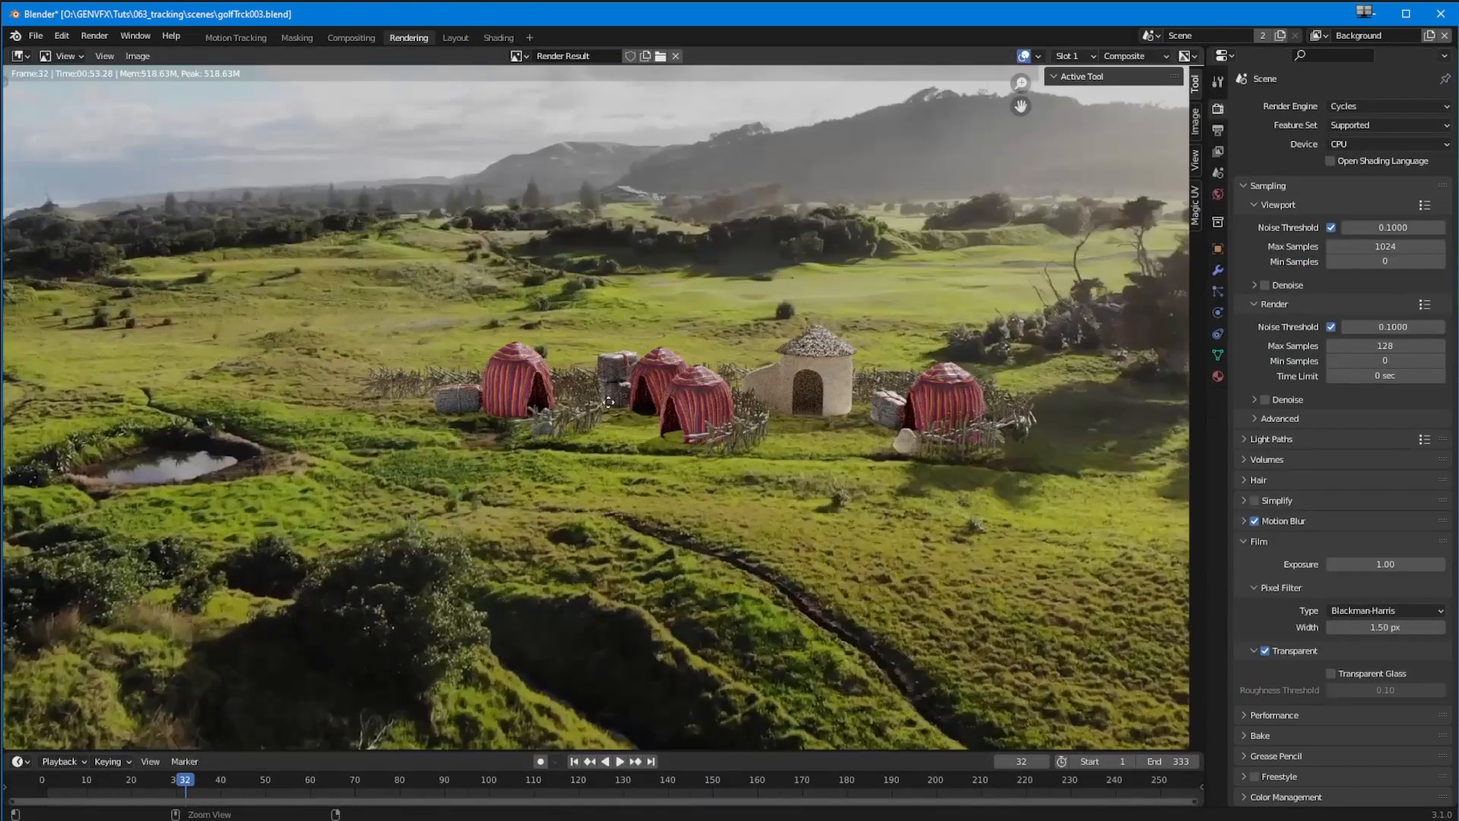
Render frame 32 with the edited ground mesh and inspect the village shadows in the result
key("F12")
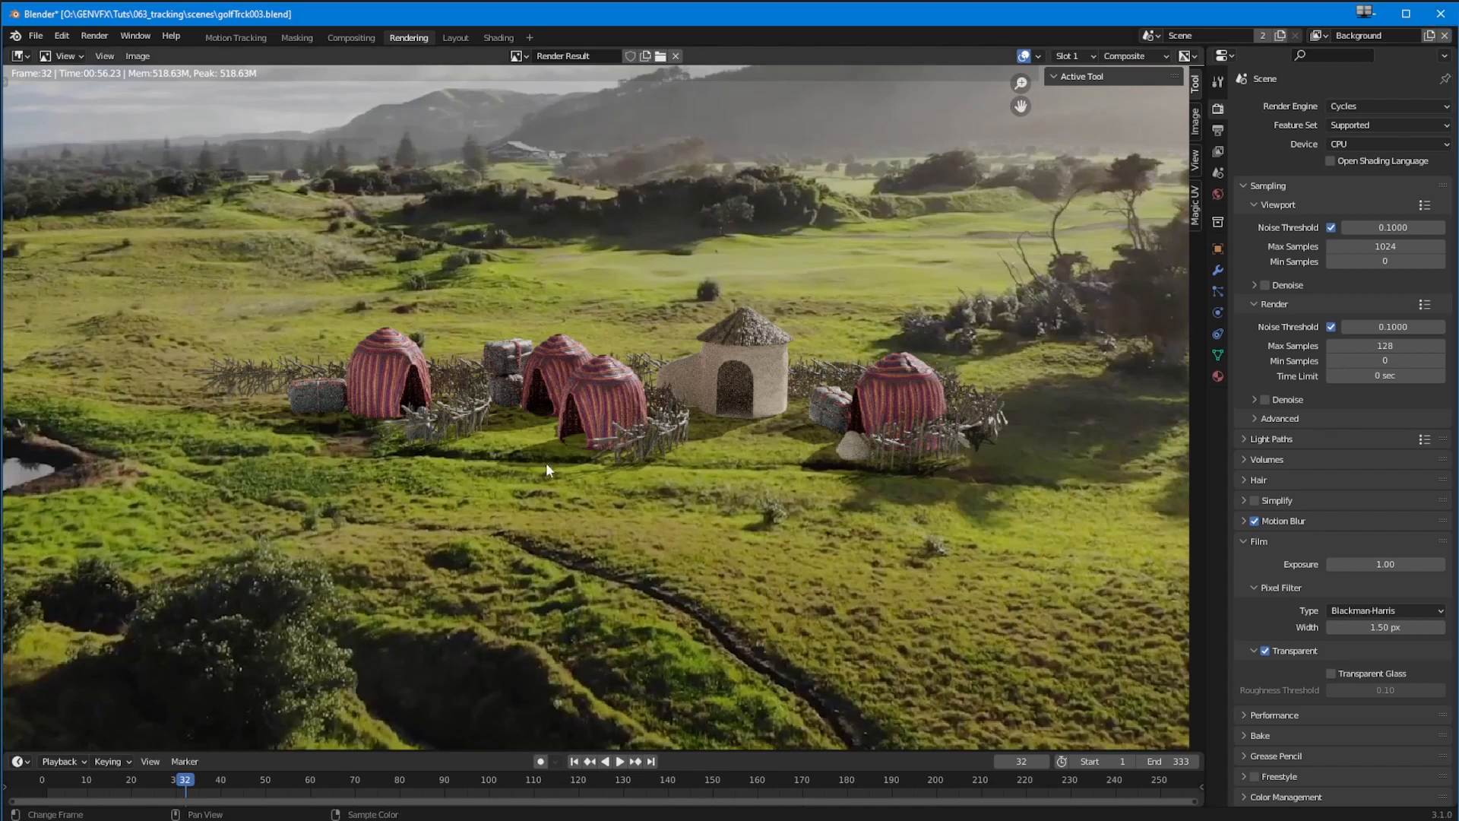
middle_click_drag(482, 551, 386, 586, "ctrl")
middle_click_drag(390, 584, 498, 608, "ctrl")
middle_click_drag(499, 608, 477, 580, "ctrl")
Open the compositing node tree and examine the full composited frame, including its borders, in an enlarged viewer
left_click(351, 38)
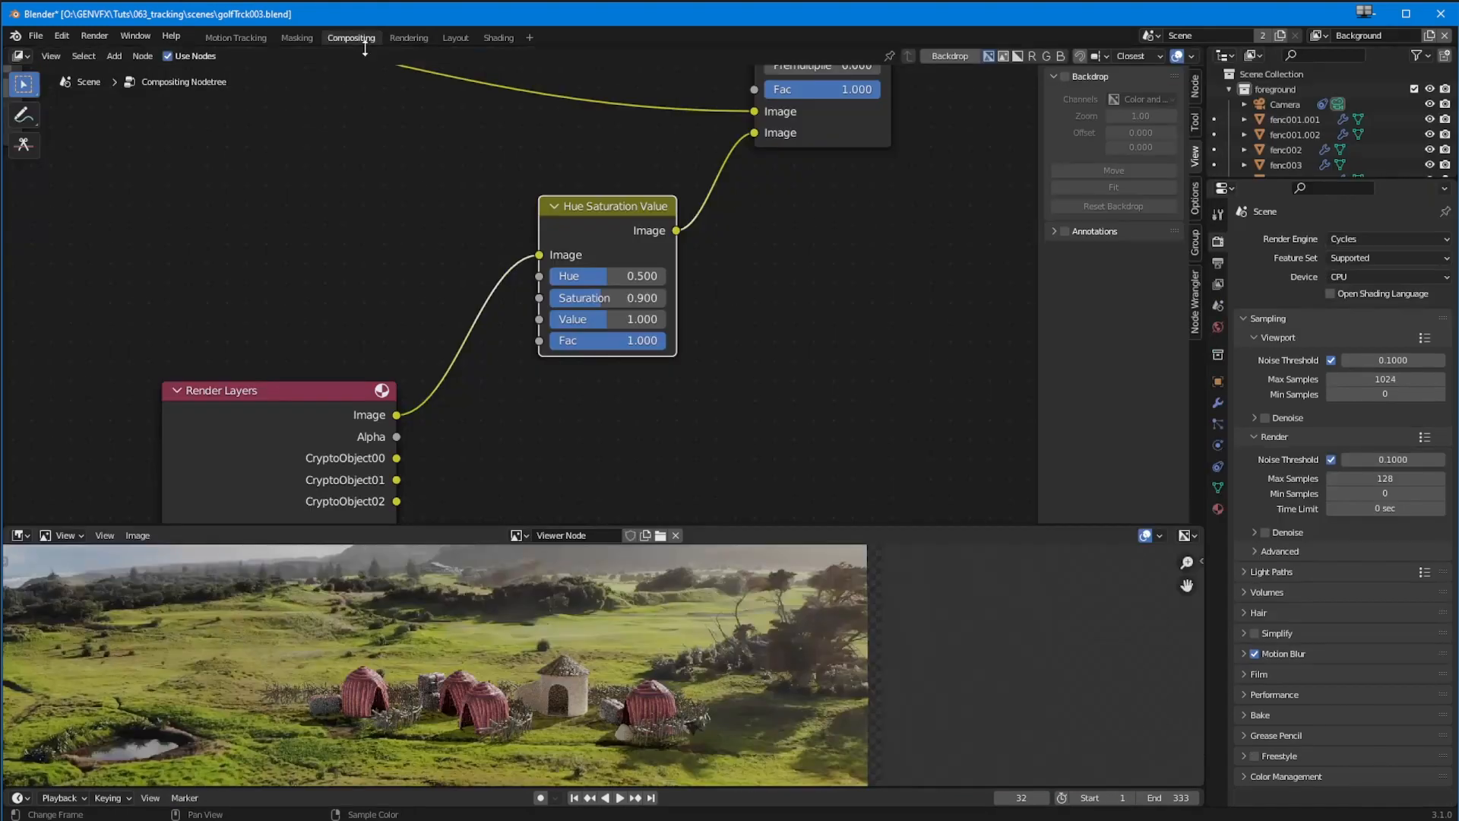
middle_click_drag(520, 381, 523, 401, "ctrl")
middle_click_drag(523, 401, 461, 355)
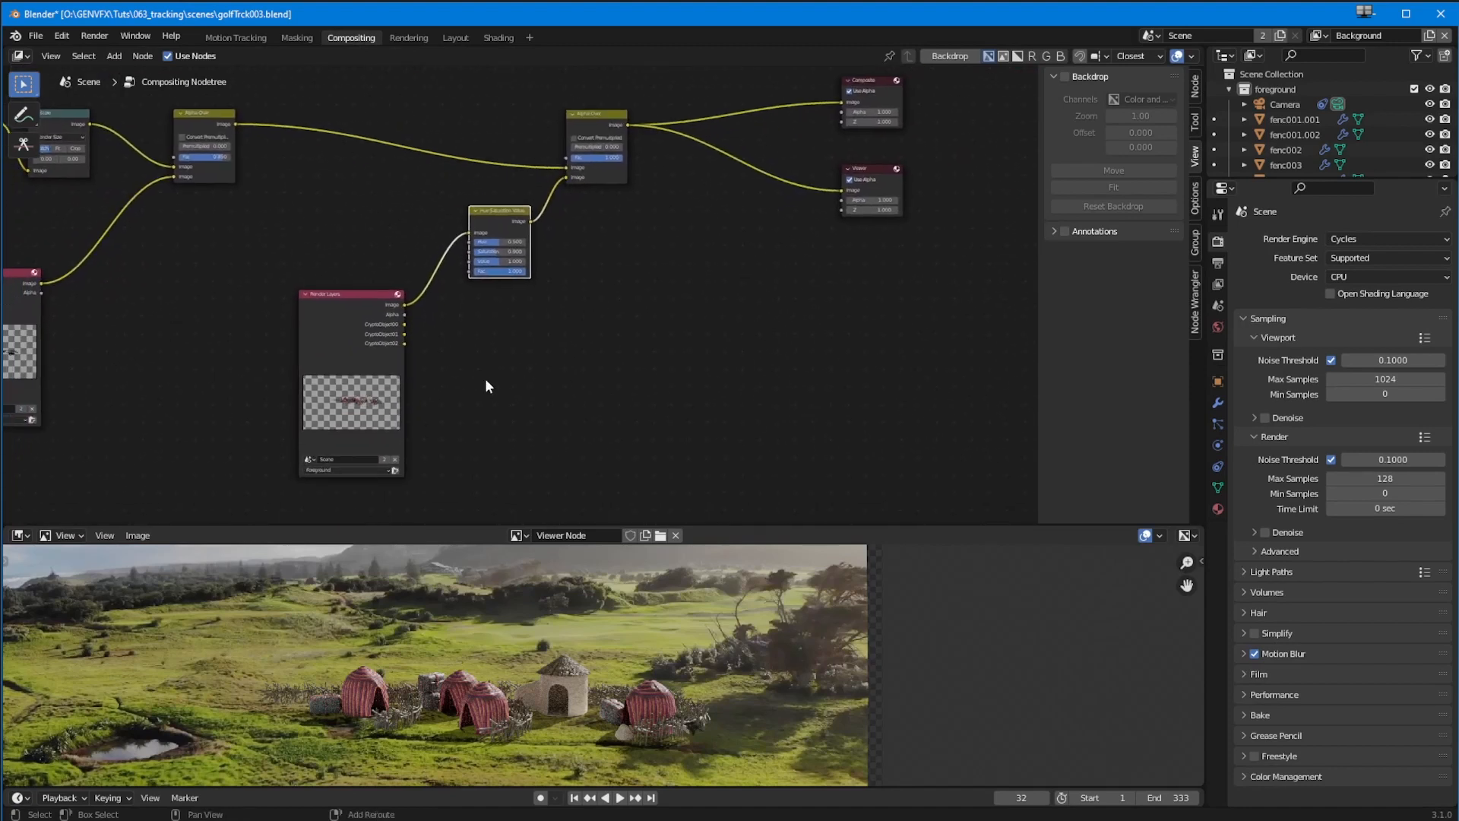
middle_click_drag(491, 629, 489, 651, "ctrl")
left_click_drag(511, 525, 535, 245)
middle_click_drag(506, 542, 729, 533, "ctrl")
middle_click_drag(729, 533, 734, 561, "ctrl")
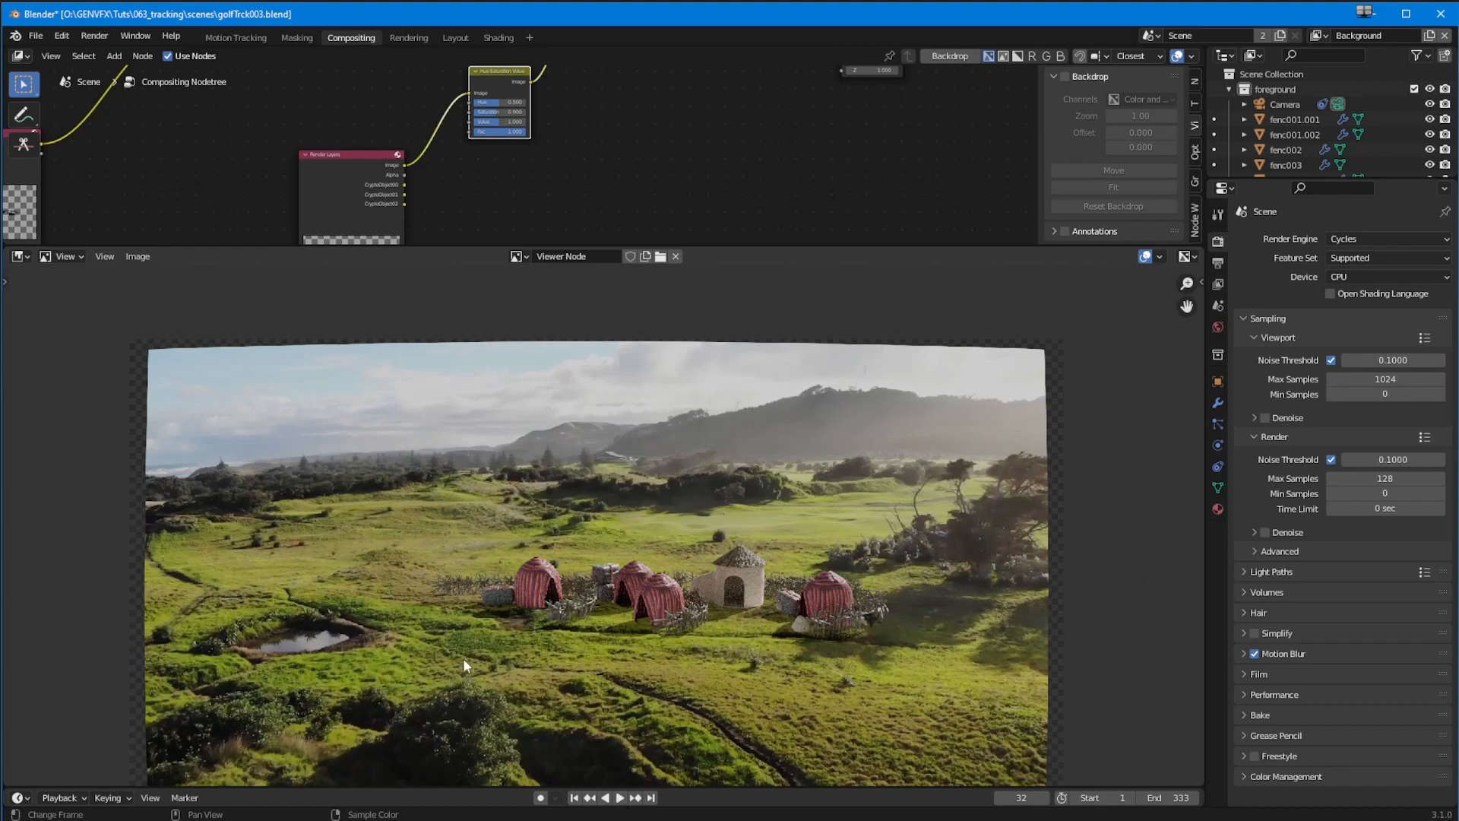
middle_click_drag(606, 452, 532, 686, "ctrl")
middle_click_drag(526, 389, 537, 328)
Duplicate the Undistortion node, insert it between the last Alpha Over and both the Viewer and Composite outputs, and set it to Distort
left_click_drag(529, 247, 507, 422)
middle_click_drag(495, 289, 524, 441)
middle_click_drag(237, 331, 386, 336)
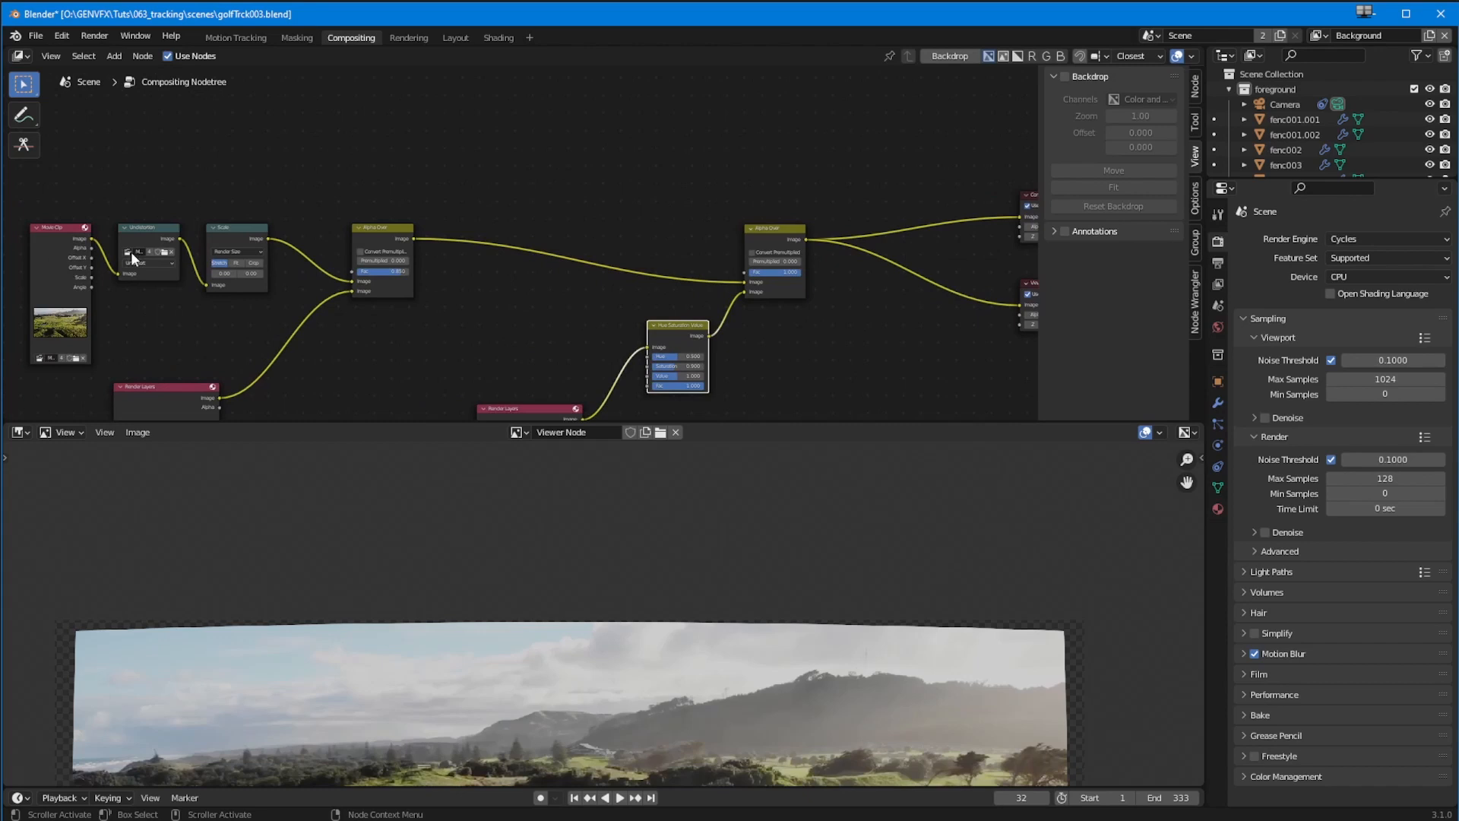
left_click(149, 244)
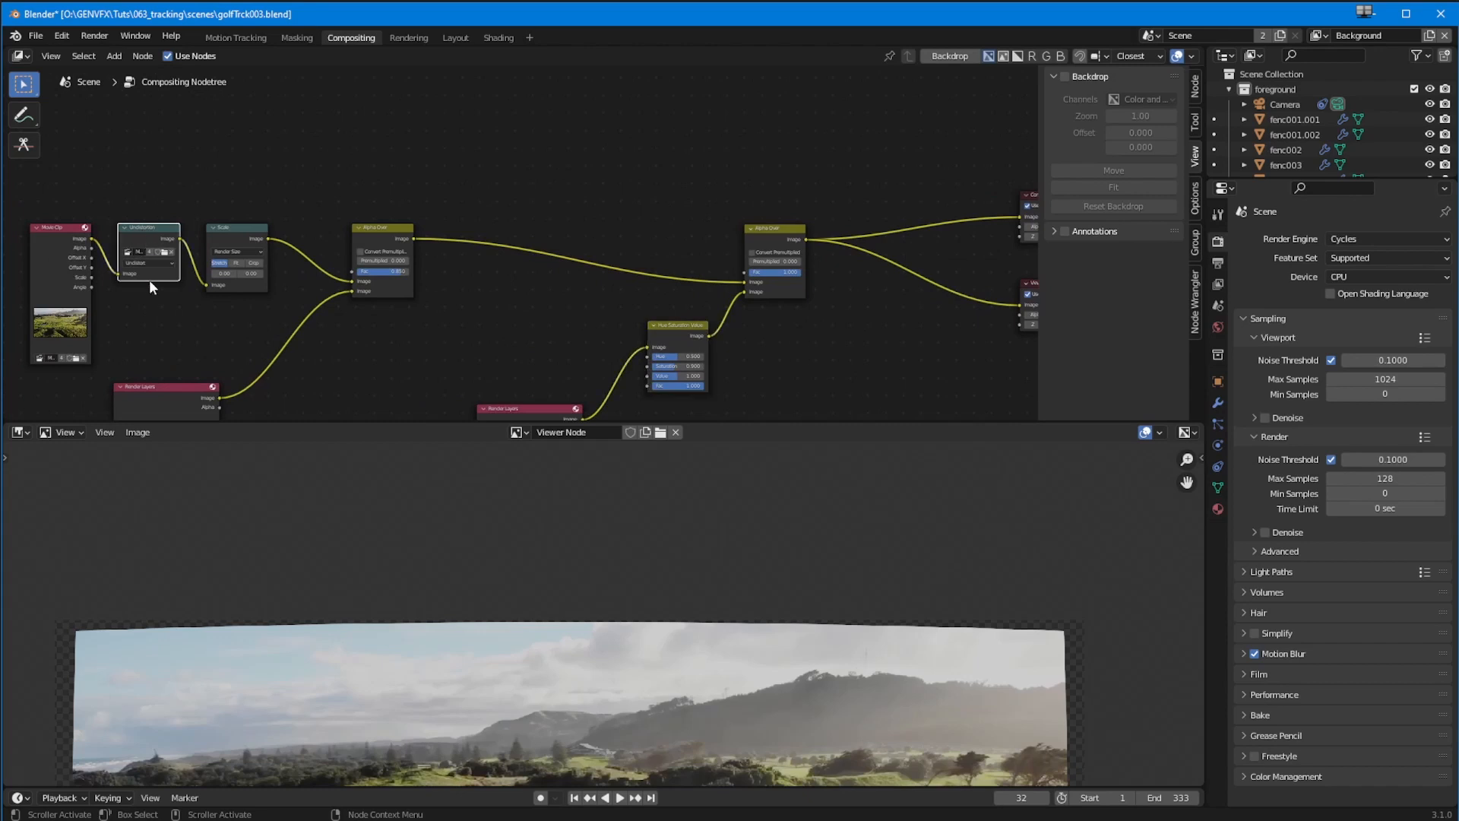
key("shift+d")
left_click_drag(536, 304, 663, 228)
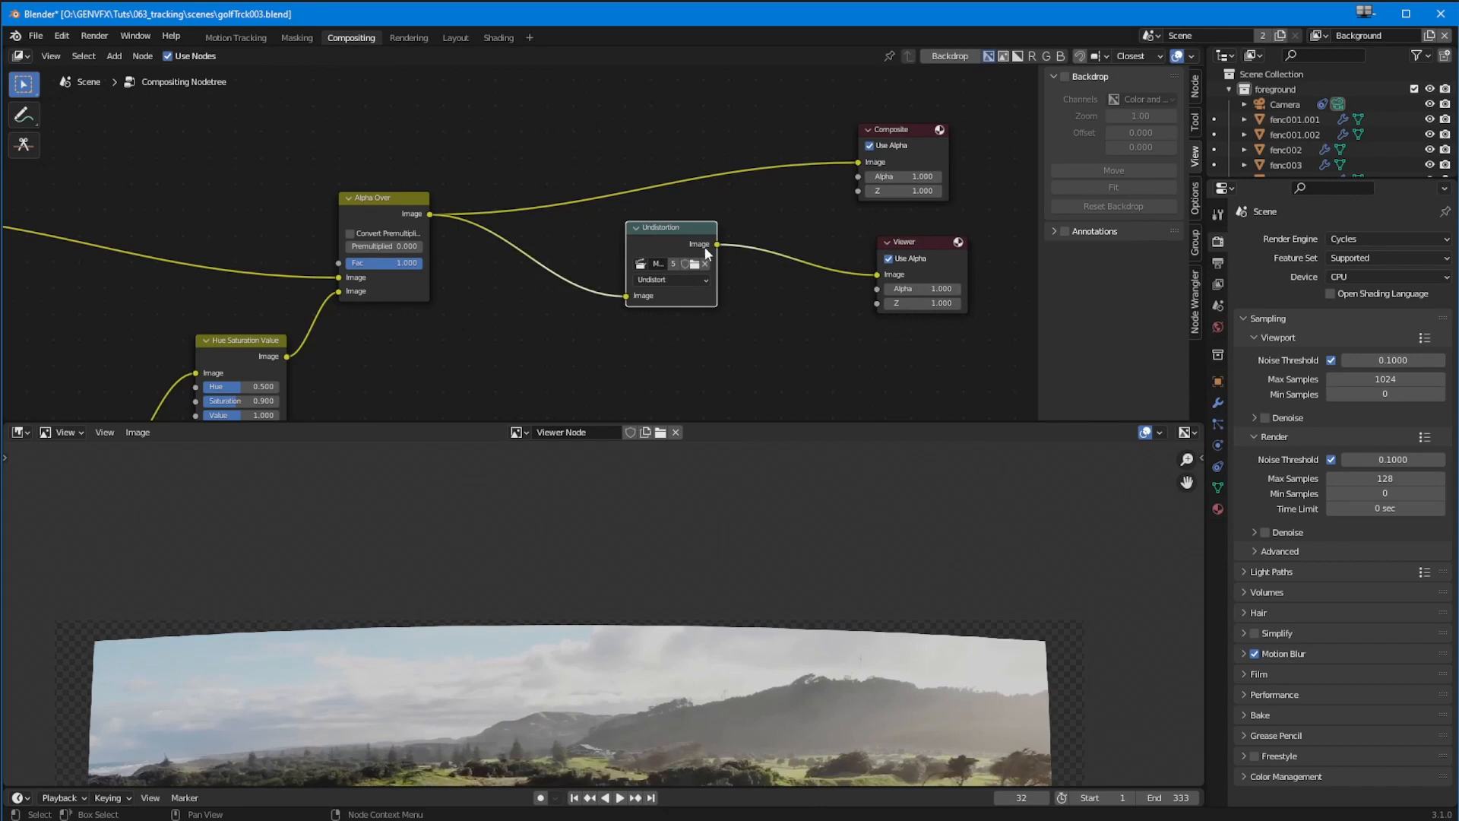
left_click_drag(717, 244, 858, 162)
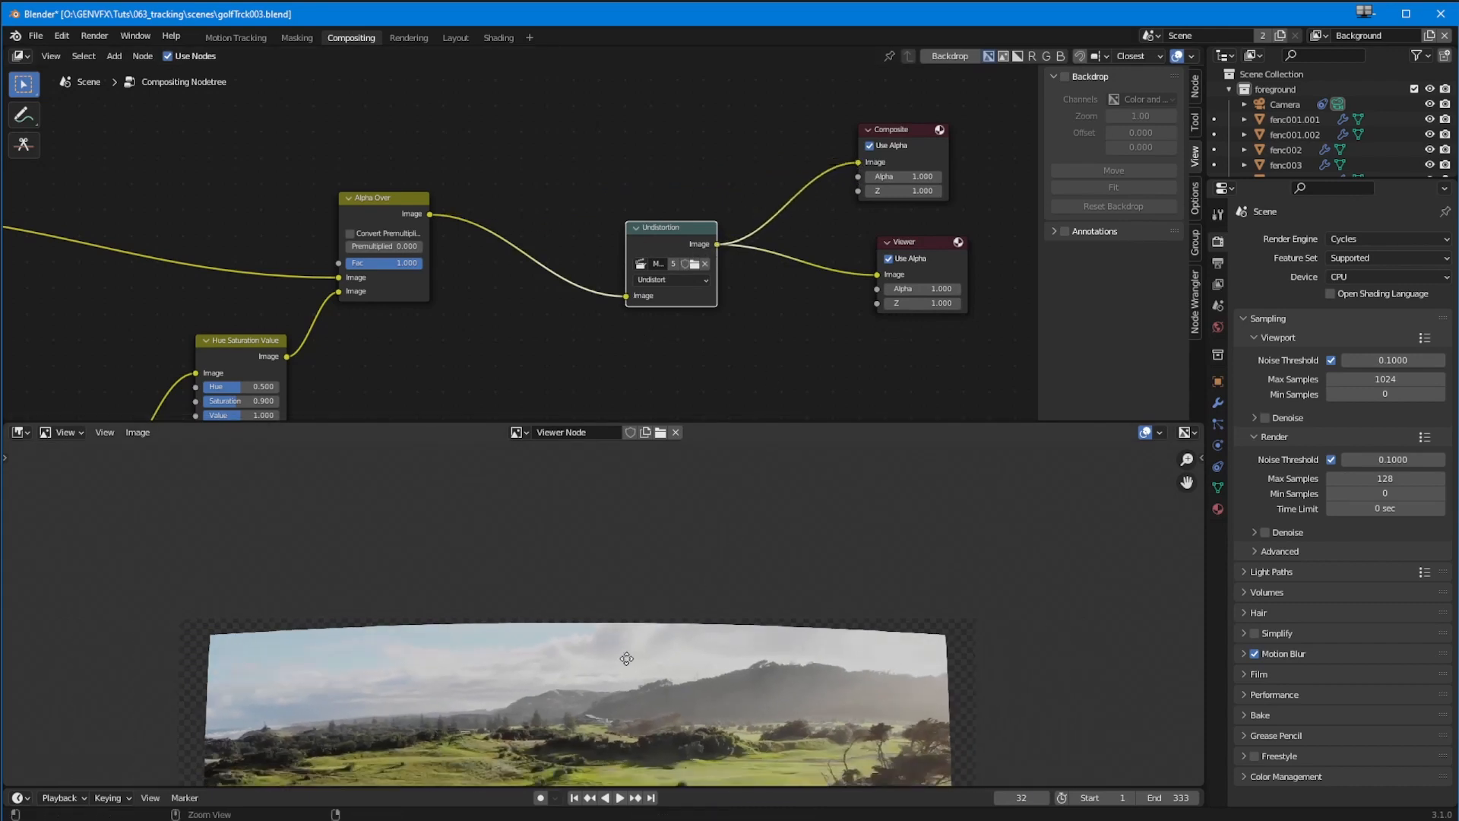
left_click(652, 279)
left_click(654, 310)
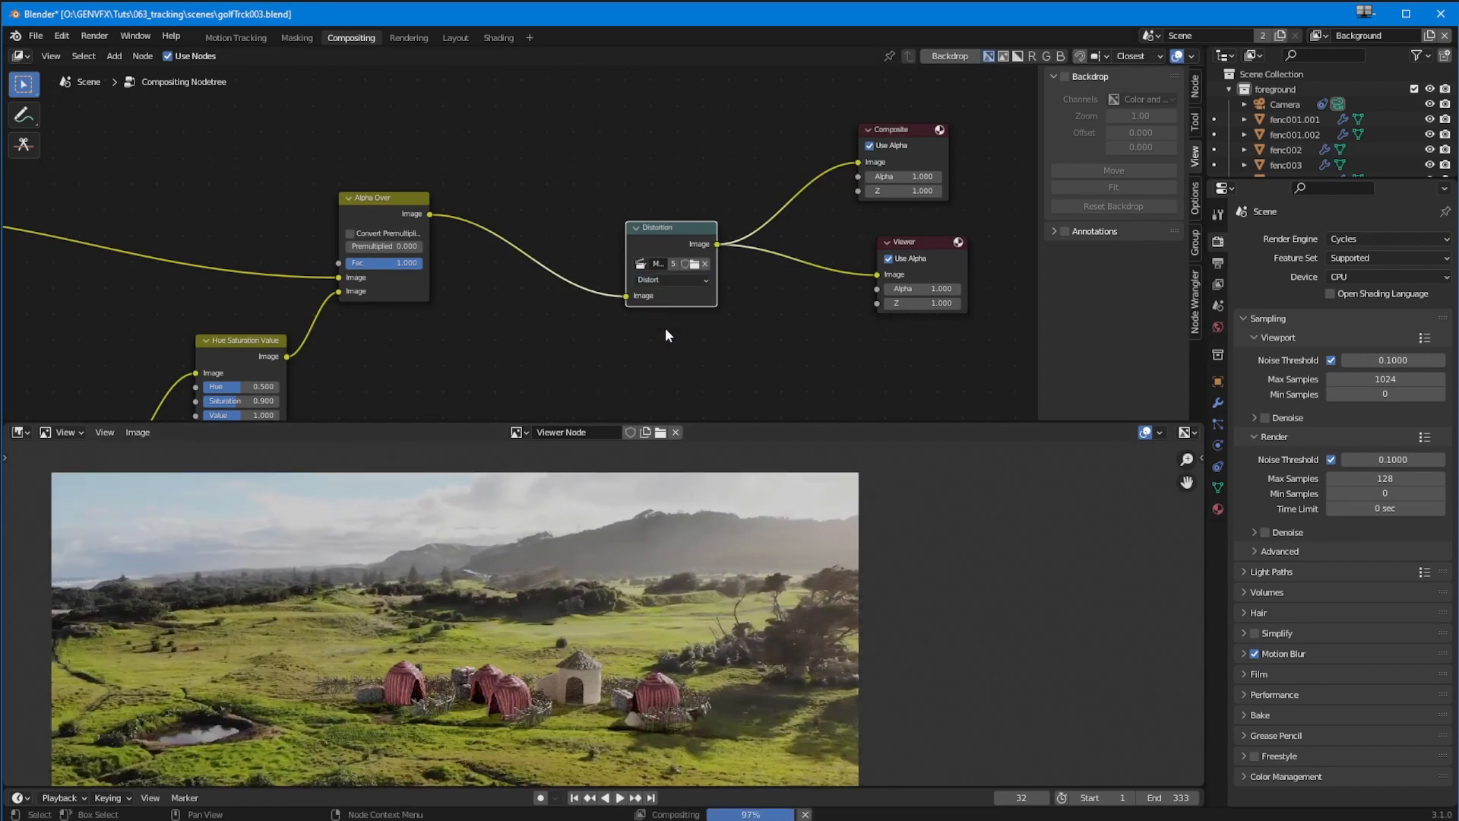
Examine the redistorted composite, both as a whole frame and close up around the village
middle_click_drag(471, 707, 502, 614, "ctrl")
middle_click_drag(449, 654, 614, 480)
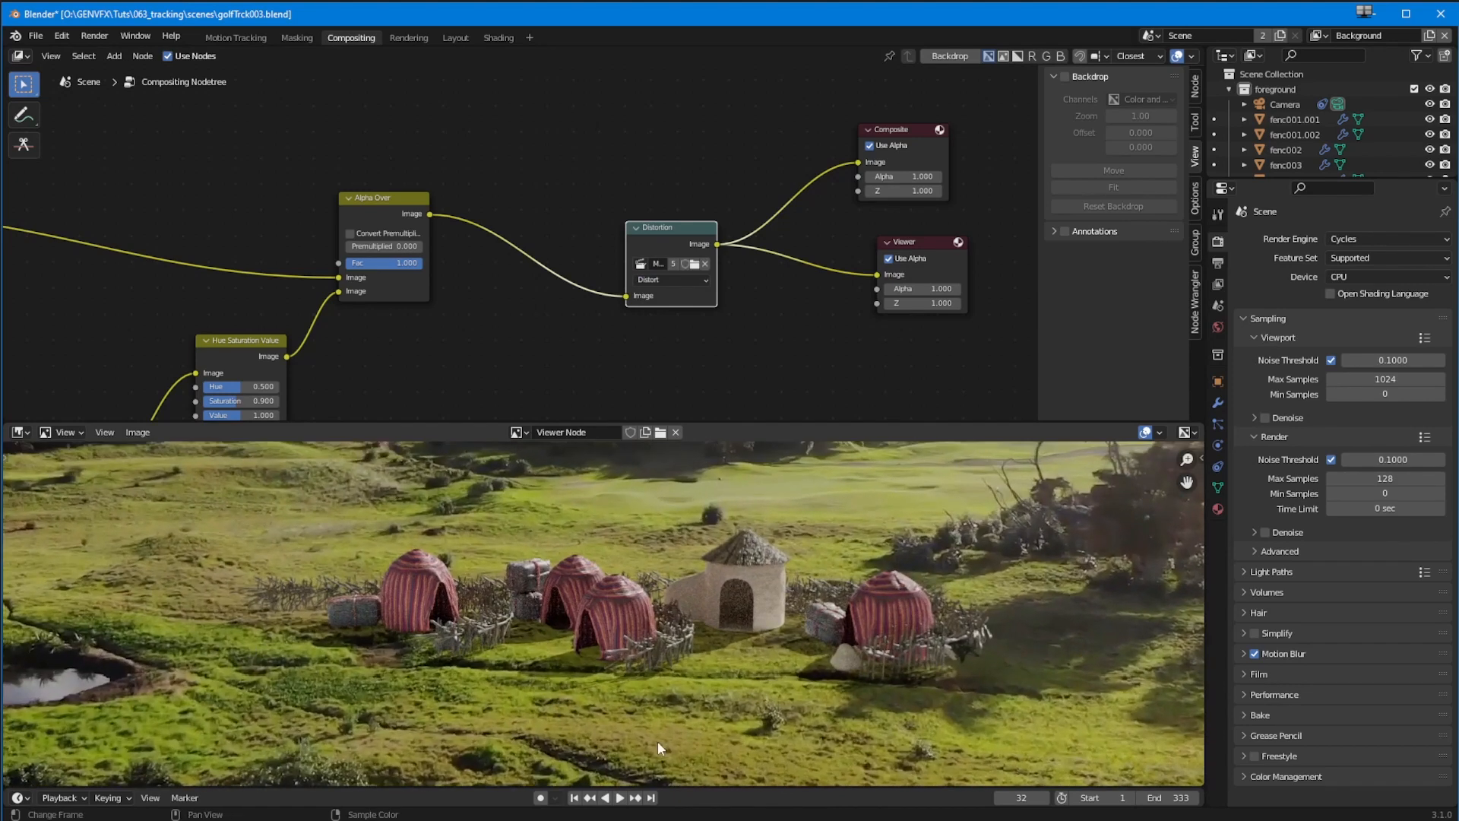
key("Home")
middle_click_drag(553, 642, 557, 660)
middle_click_drag(440, 295, 571, 293, "ctrl")
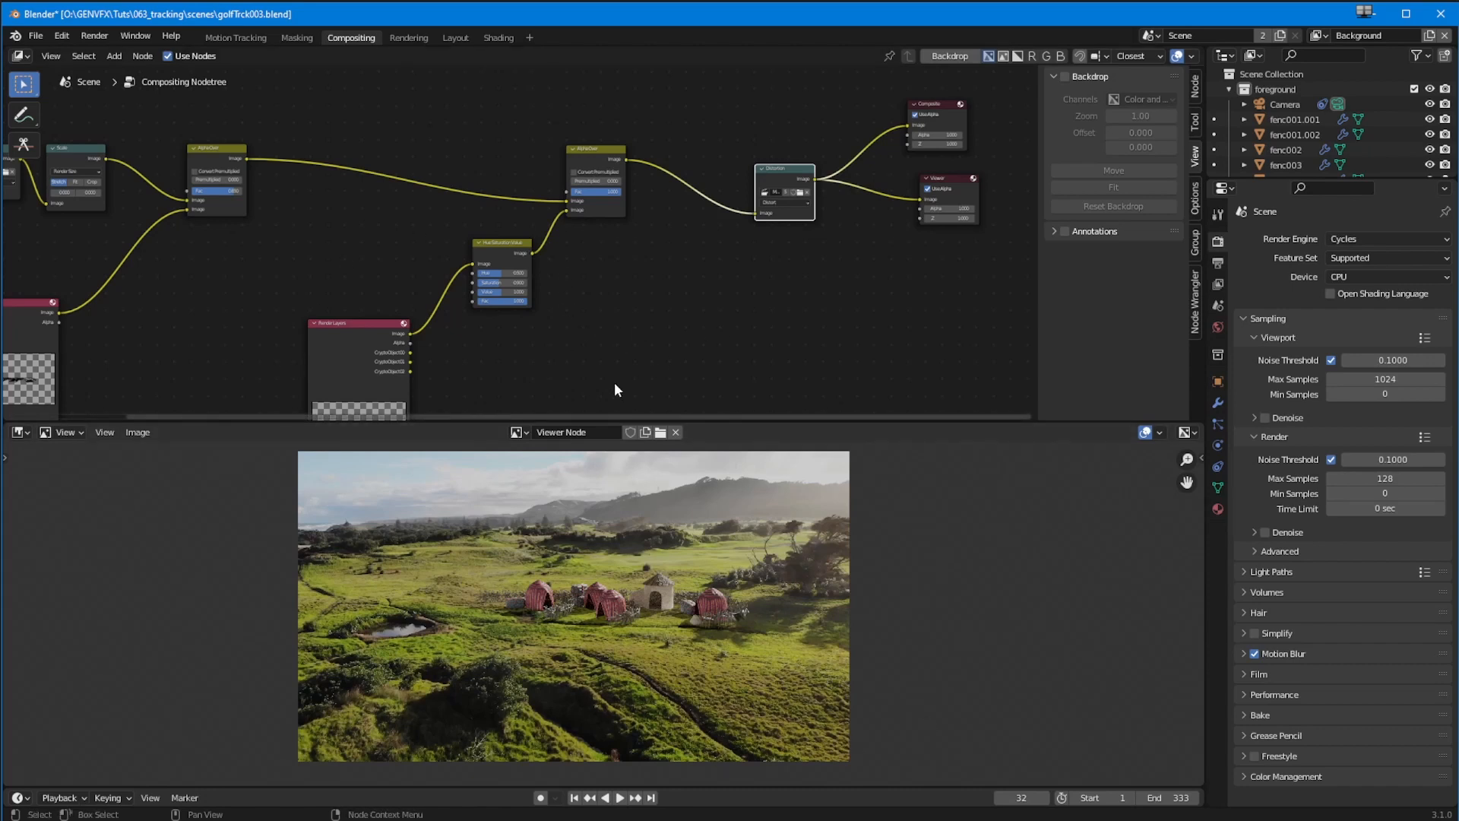
scroll(616, 389, "up", 2)
scroll(644, 578, "up", 3)
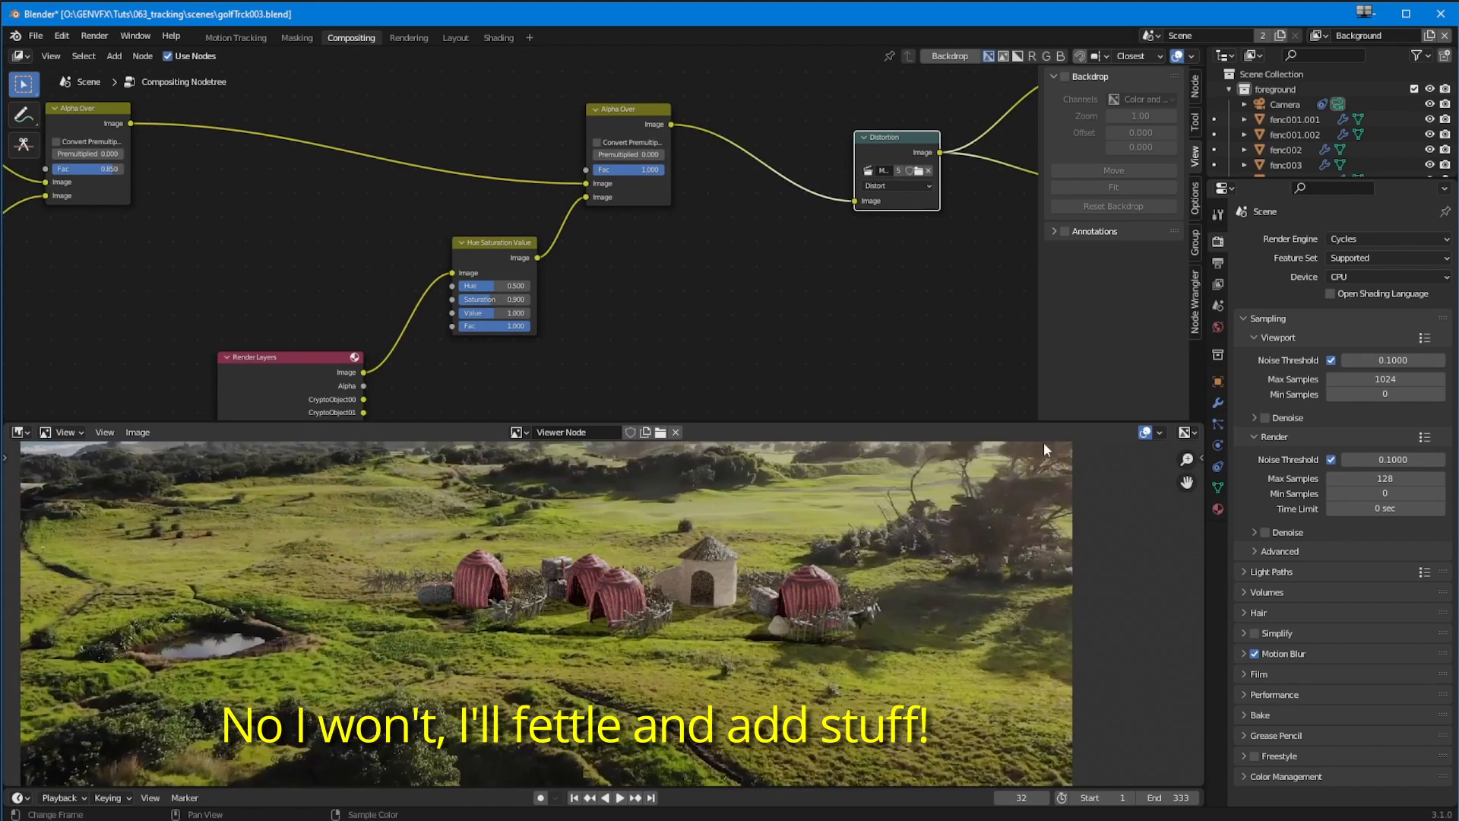
Set the Cycles device to GPU Compute and the render's maximum samples to 256
left_click(1372, 276)
left_click(1351, 308)
double_click(1367, 461)
type("256")
key("Return")
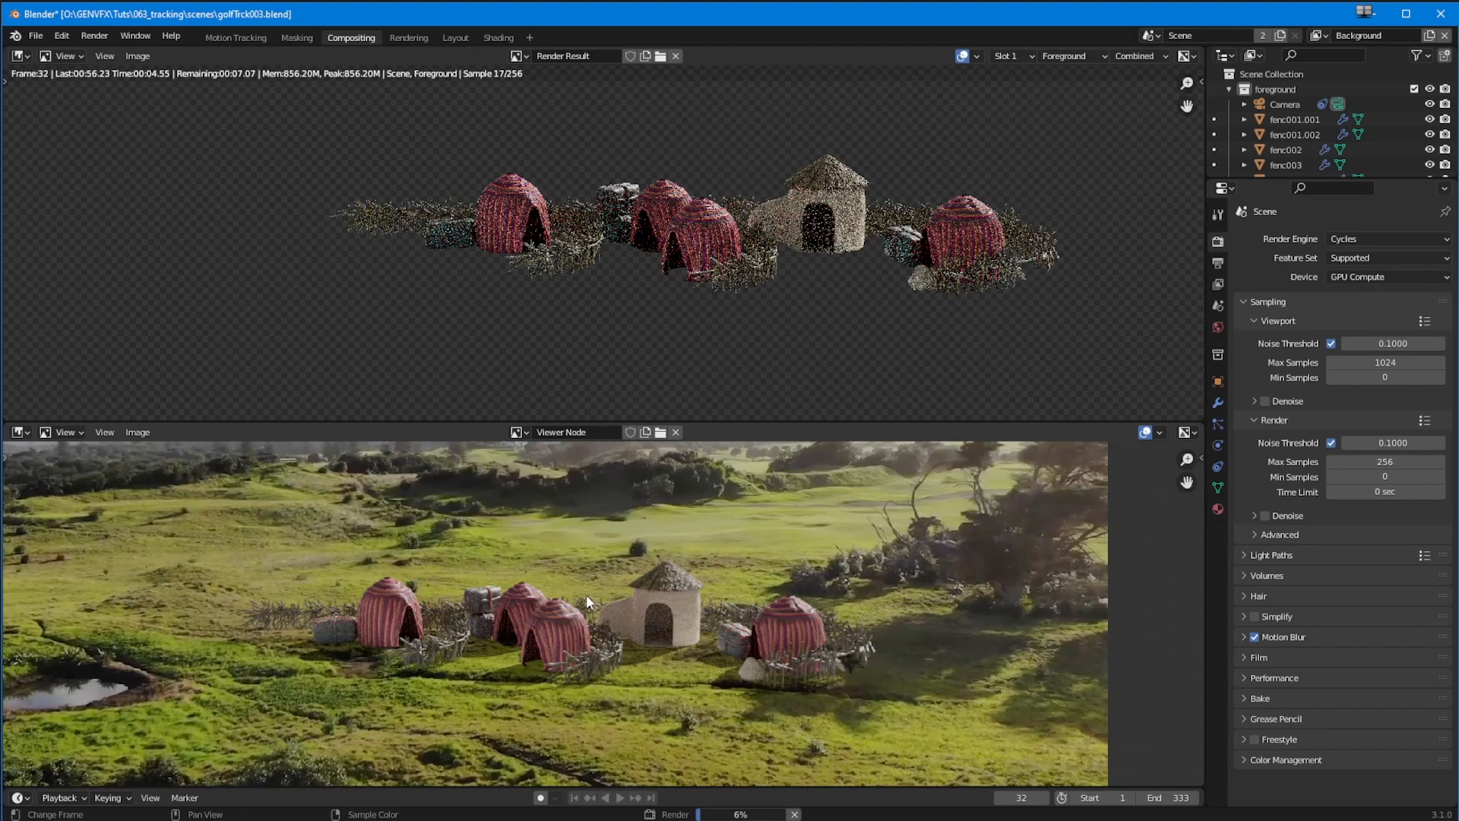